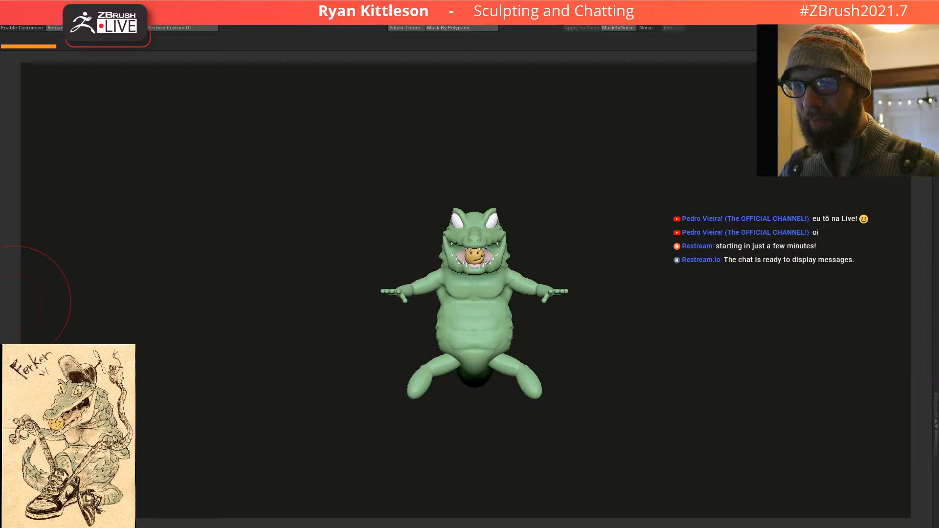
Step: Examine the crocodile model from several angles and compare it with the Ferker reference drawing
mouse_move(554, 270)
right_mouse_down()
mouse_move(545, 263)
mouse_move(467, 286)
right_mouse_up()
mouse_move(560, 319)
right_mouse_down("ctrl")
mouse_move(593, 310)
mouse_move(465, 277)
mouse_move(507, 266)
right_mouse_up("ctrl")
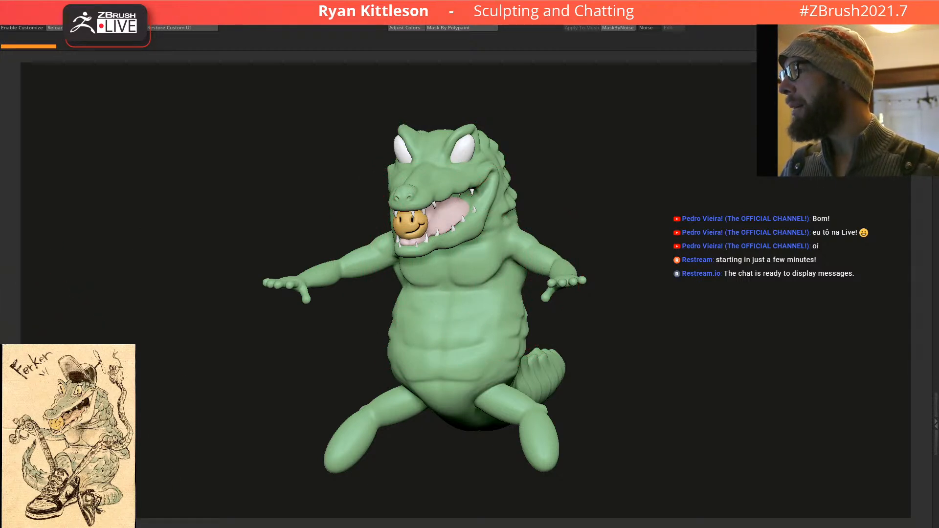
mouse_move(0, 93)
left_mouse_down()
mouse_move(157, 81)
mouse_move(300, 27)
mouse_move(312, 34)
left_mouse_up()
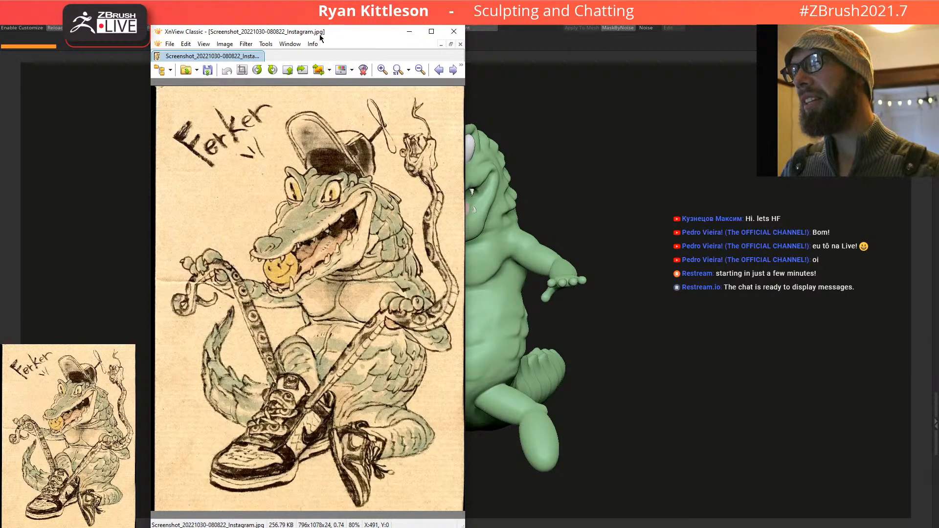
left_click_drag(338, 33, 0, 53)
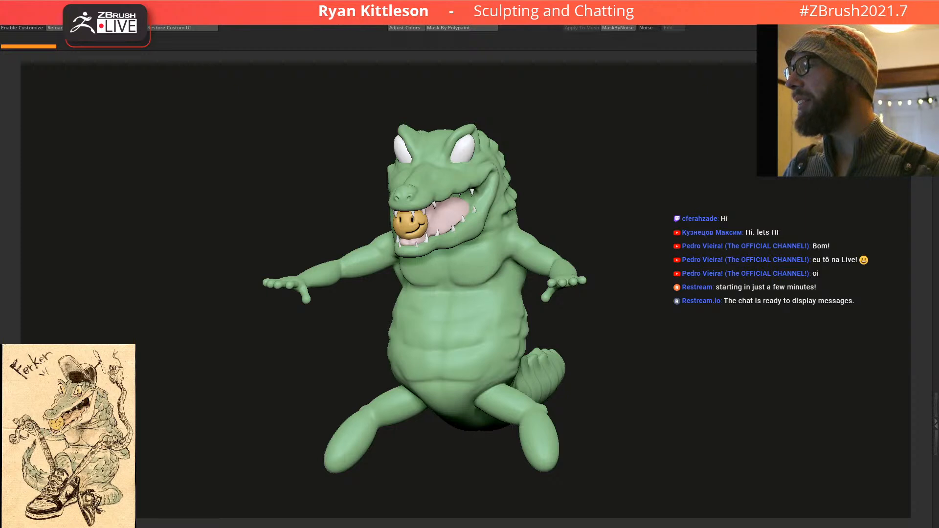
mouse_move(541, 233)
left_mouse_down()
mouse_move(514, 243)
mouse_move(500, 265)
left_mouse_up()
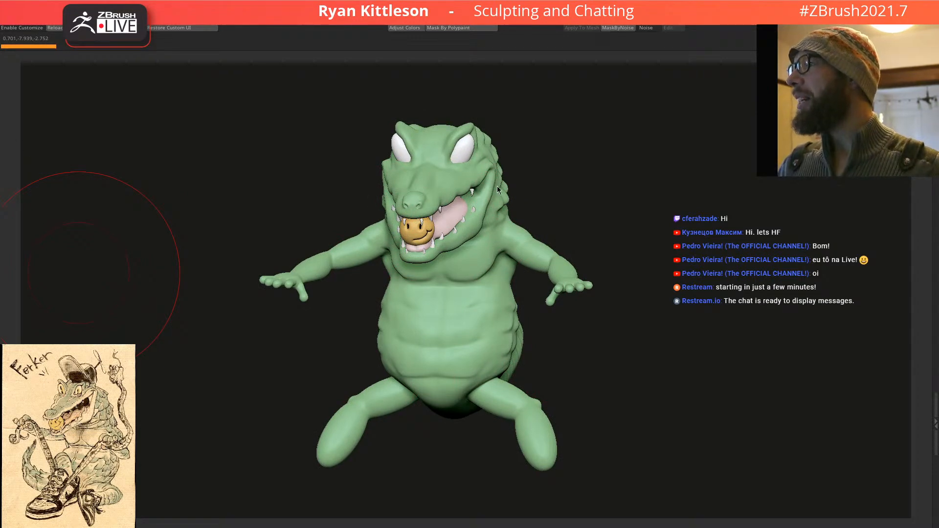
left_click_drag(550, 224, 439, 262)
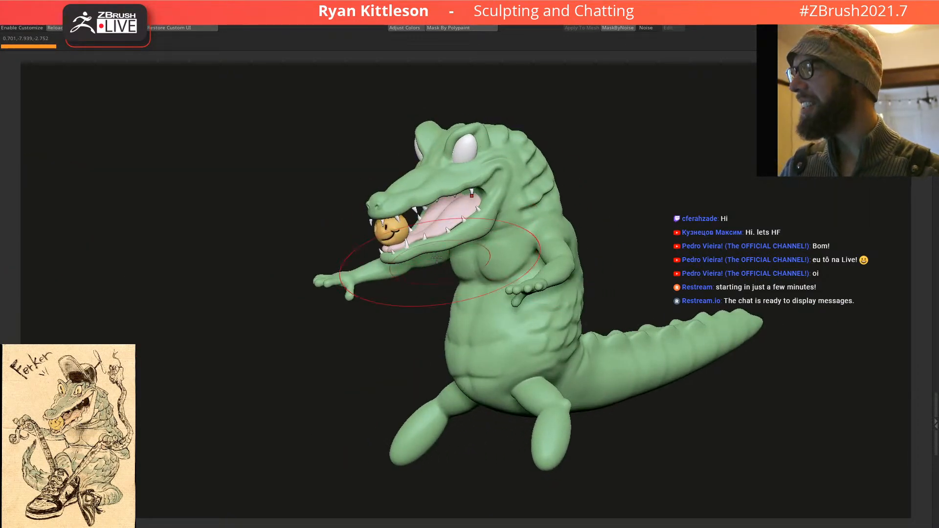
left_click_drag(431, 459, 9, 381)
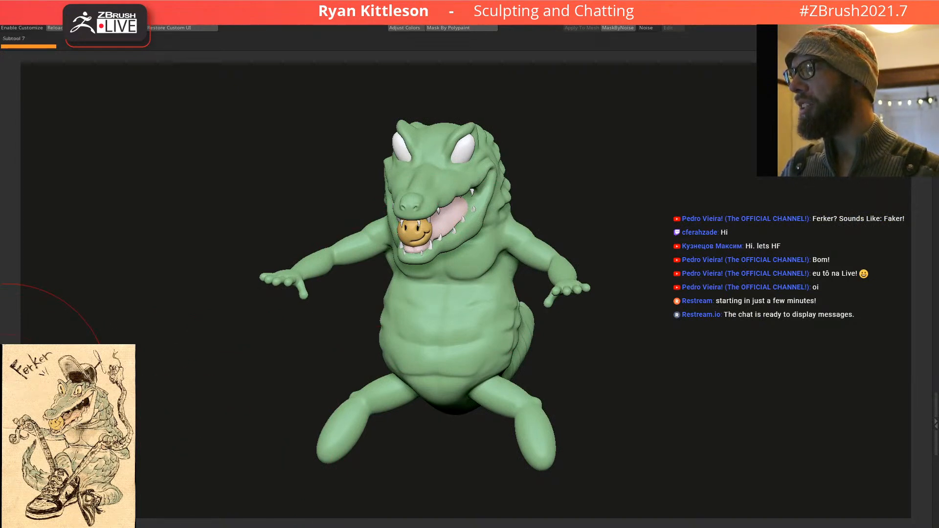
Step: Show the white sneaker, frame it in the view and examine it from above, the front and the side
left_click(10, 384)
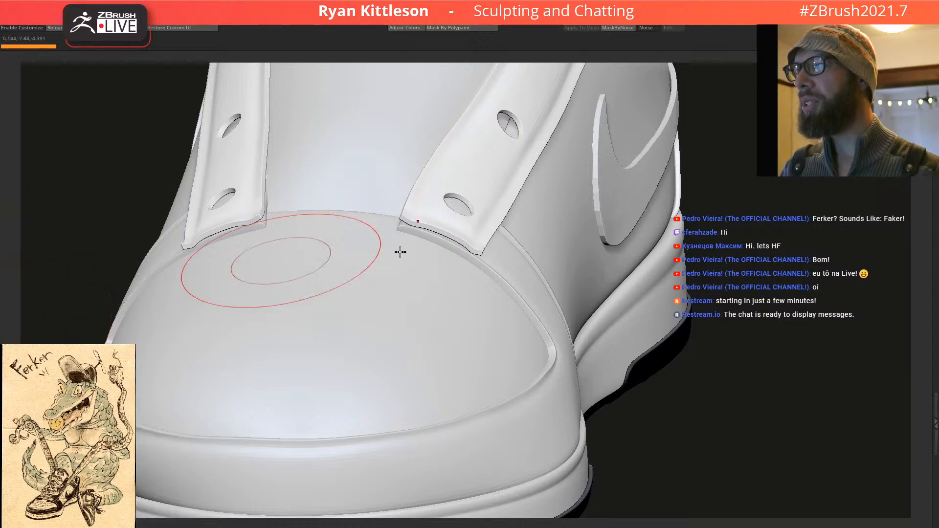
key("f")
left_click_drag(342, 145, 461, 259)
right_click_drag(461, 260, 458, 247)
right_click_drag(412, 219, 451, 247)
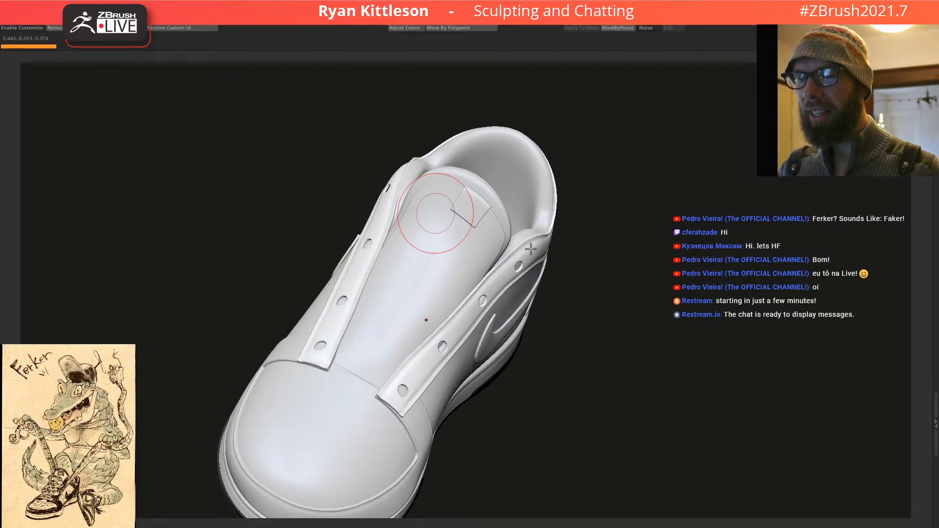
mouse_move(489, 256)
right_mouse_down()
mouse_move(424, 182)
mouse_move(457, 216)
right_mouse_up()
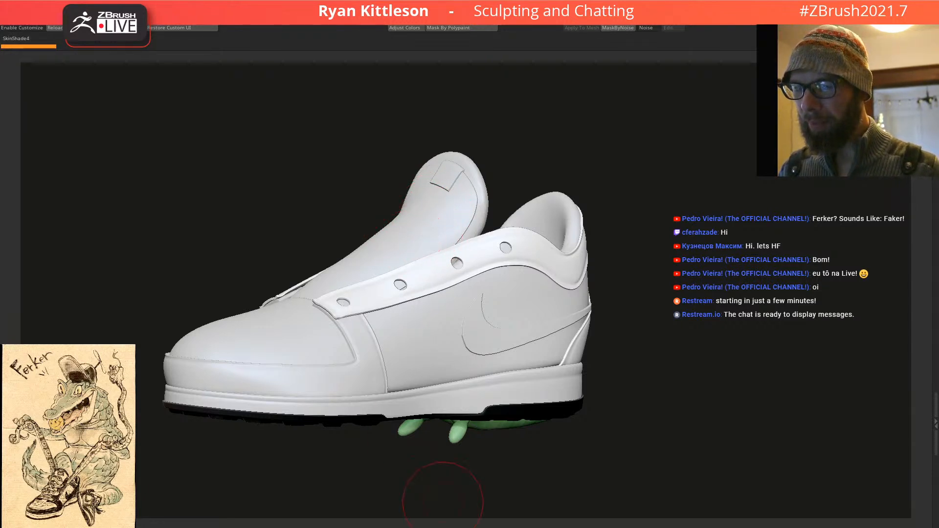
mouse_move(457, 383)
right_mouse_down()
mouse_move(478, 304)
mouse_move(464, 279)
right_mouse_up()
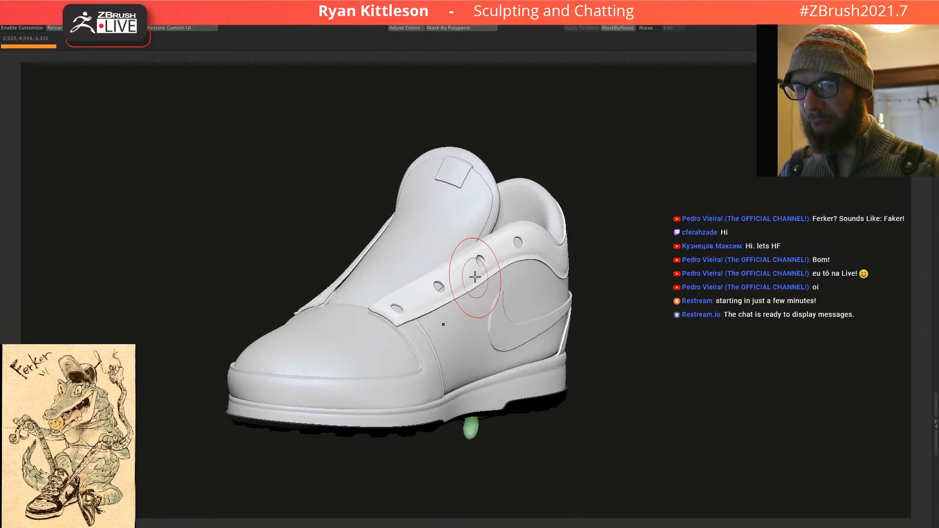
mouse_move(509, 293)
right_mouse_down()
mouse_move(455, 268)
mouse_move(461, 310)
mouse_move(429, 351)
mouse_move(466, 312)
mouse_move(460, 269)
mouse_move(474, 236)
mouse_move(421, 293)
right_mouse_up()
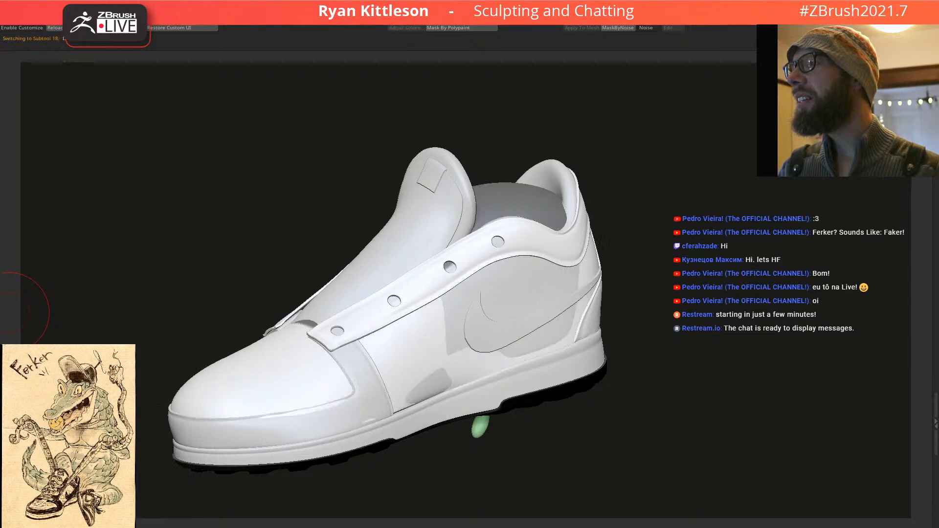
Step: Select all the sneaker's subtools, scale them down together with the gizmo, and turn off transforming multiple subtools
left_click(19, 312)
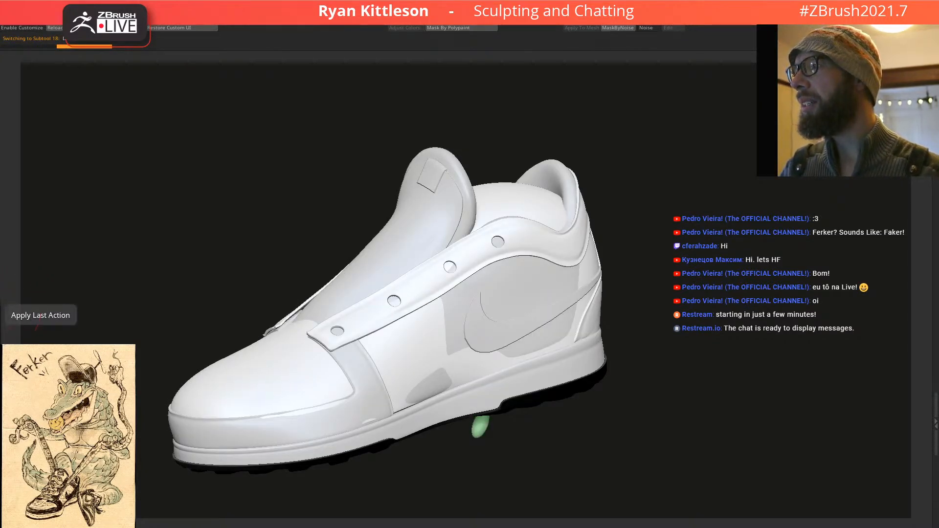
key("w")
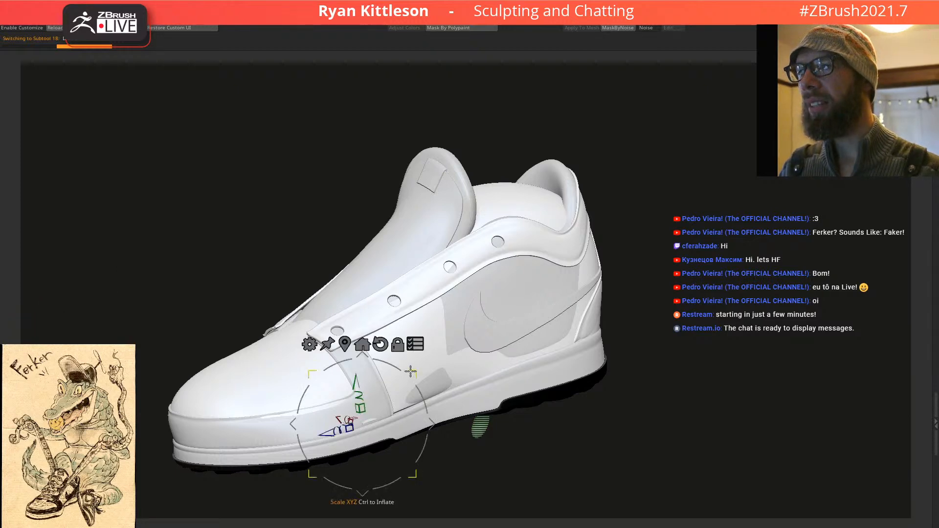
left_click_drag(364, 424, 359, 392)
key("ctrl+z")
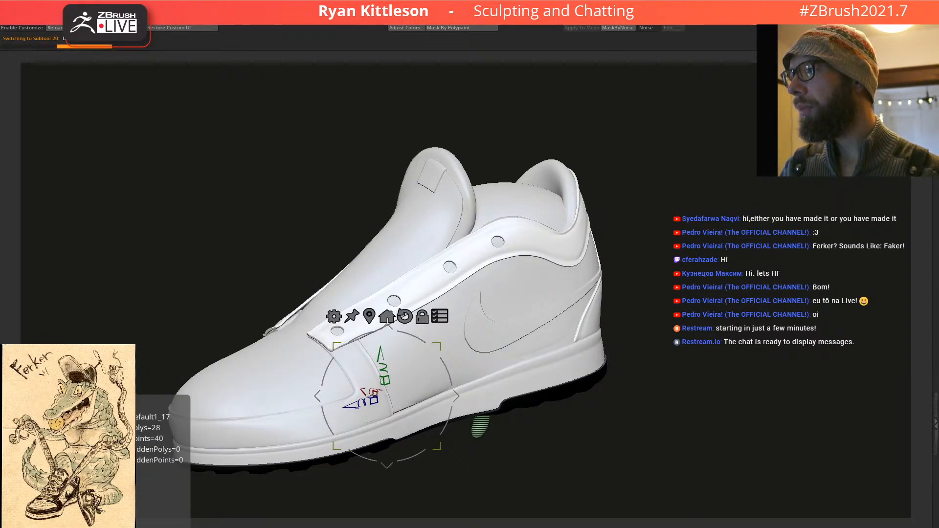
mouse_move(465, 381)
left_mouse_down()
mouse_move(575, 224)
mouse_move(420, 201)
mouse_move(463, 381)
left_mouse_up()
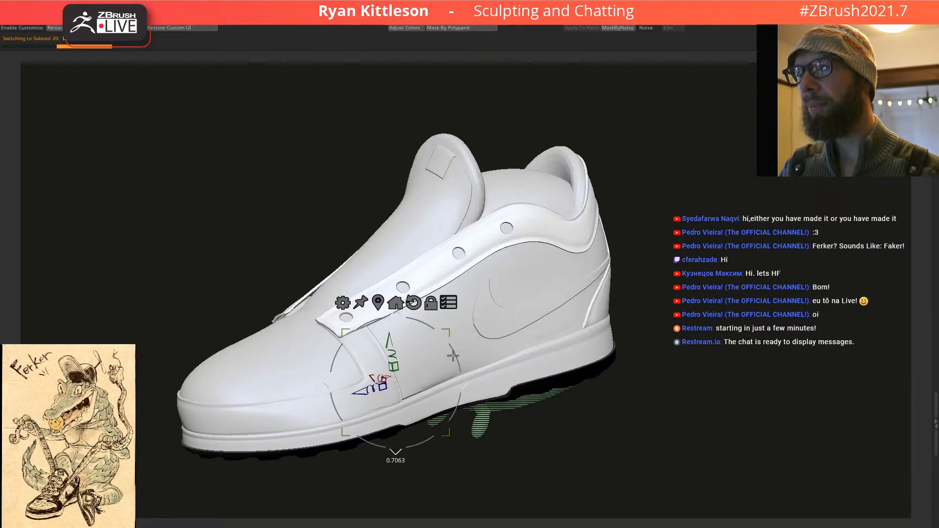
left_click_drag(448, 327, 382, 395)
right_click_drag(472, 355, 519, 115, "ctrl")
left_click_drag(413, 150, 406, 155)
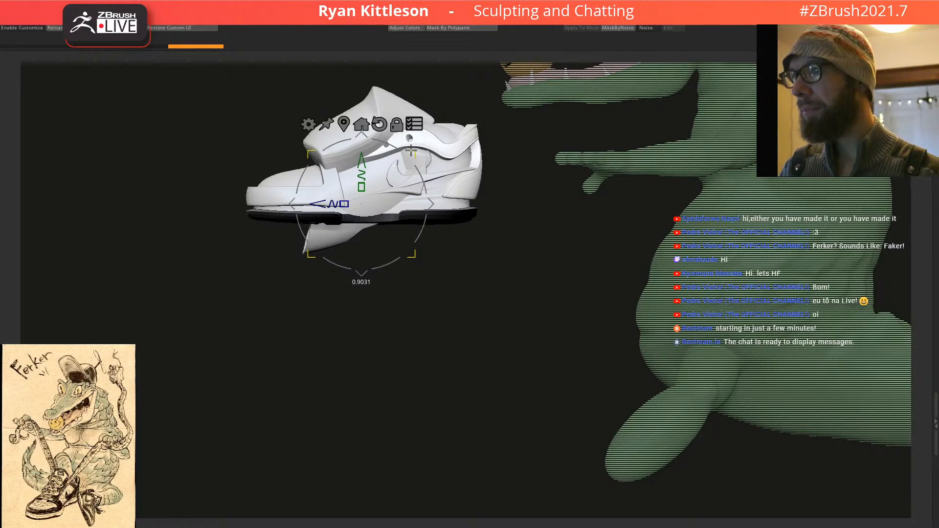
left_click(415, 125)
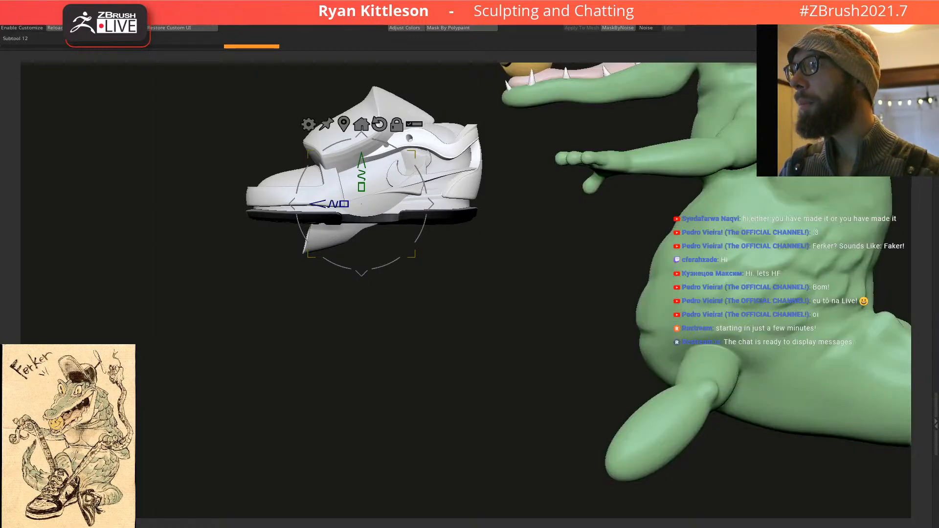
Step: Isolate the sneaker's black outsole and examine its tread and rim from several angles
key("alt+s")
right_click_drag(465, 205, 516, 218, "alt")
key("Down")
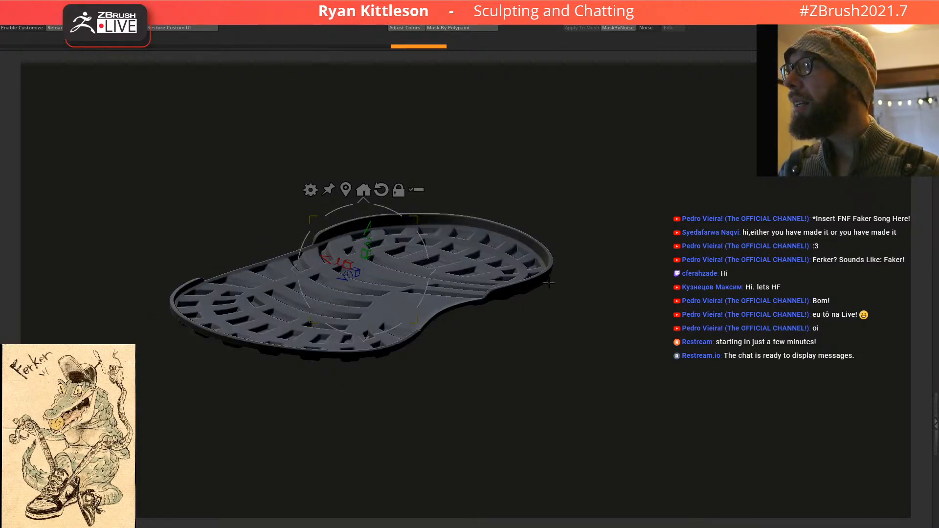
left_click_drag(549, 286, 527, 256)
key("q")
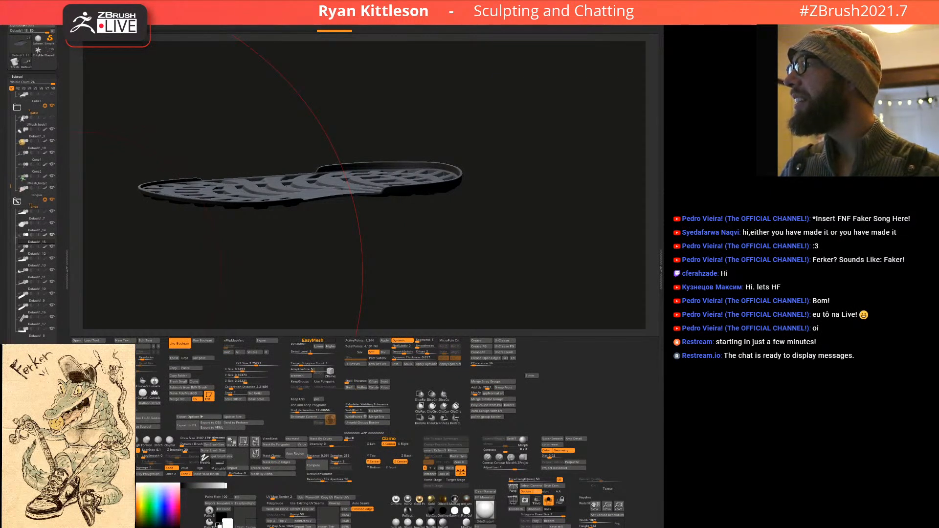
right_click_drag(312, 180, 360, 159)
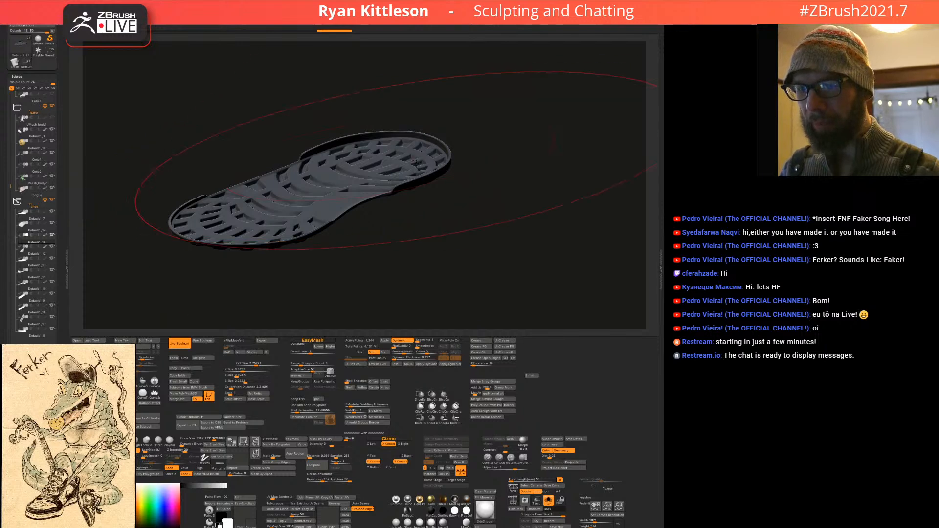
right_click_drag(413, 153, 393, 142)
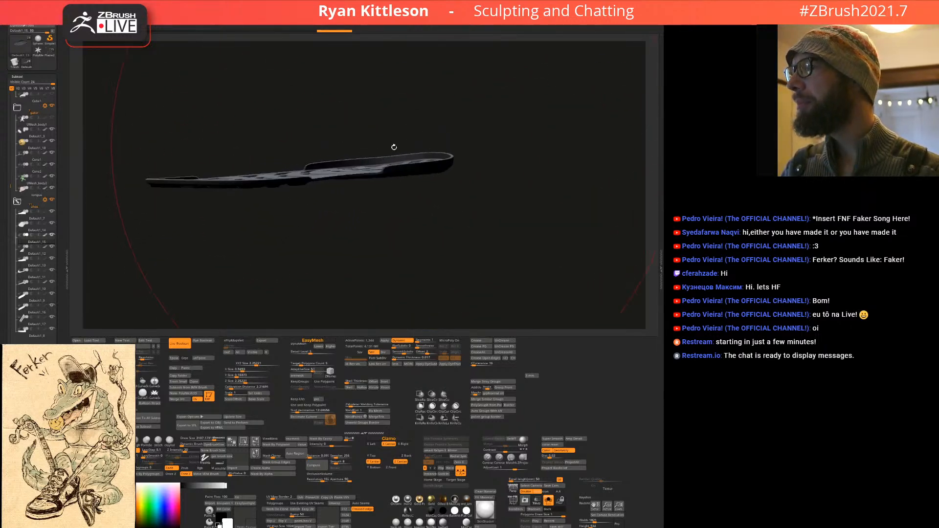
Step: Select the sneaker's heel panel and set its dynamic thickness to .01
left_click(37, 250)
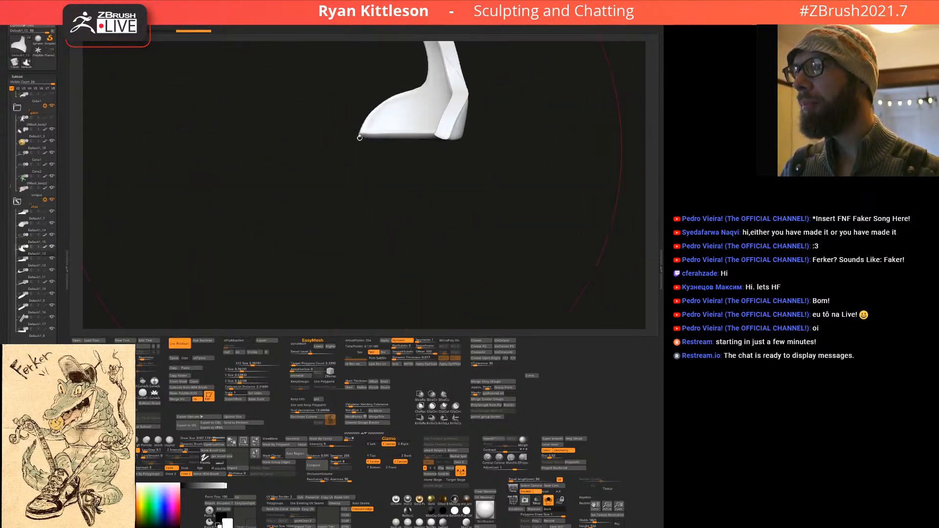
key("f")
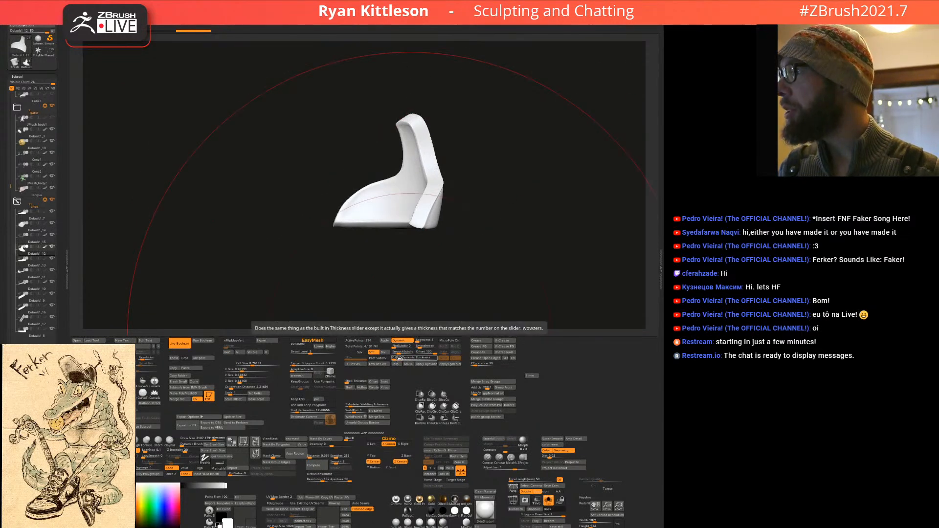
left_click(407, 364)
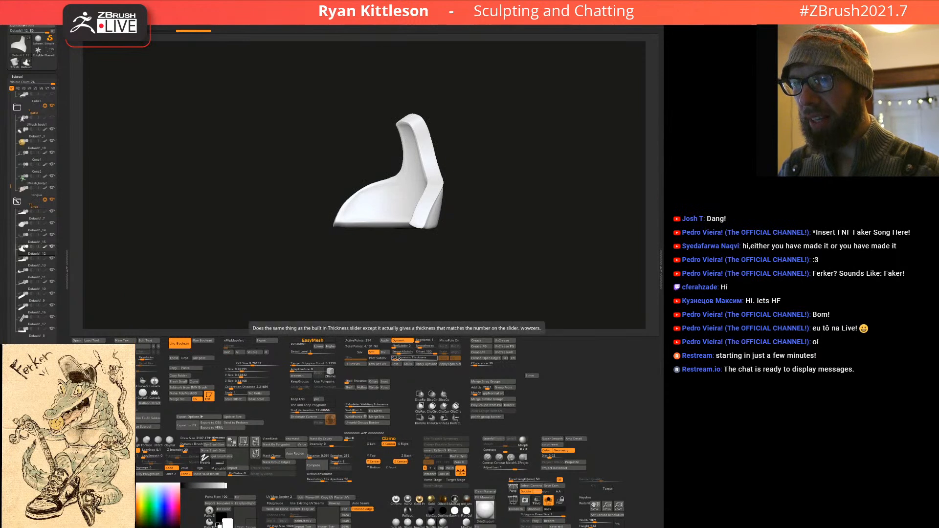
left_click(395, 358)
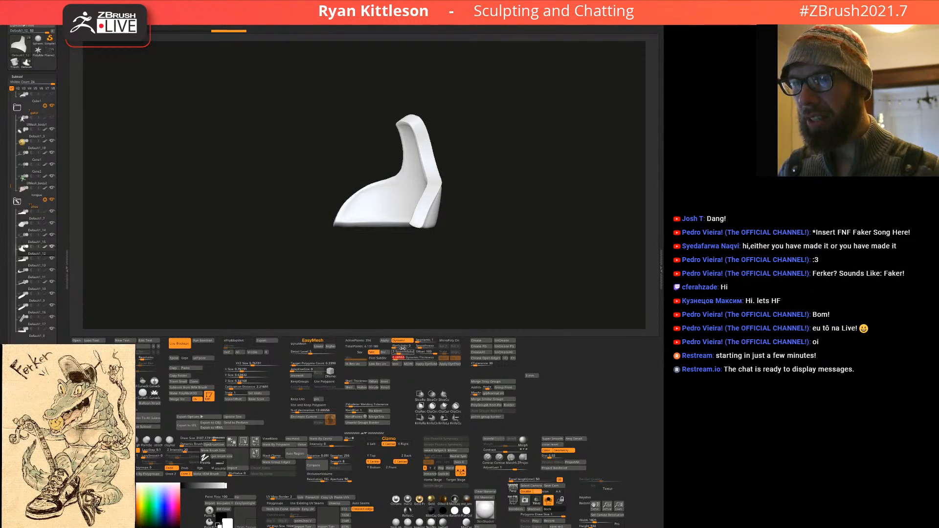
type(".01")
key("Return")
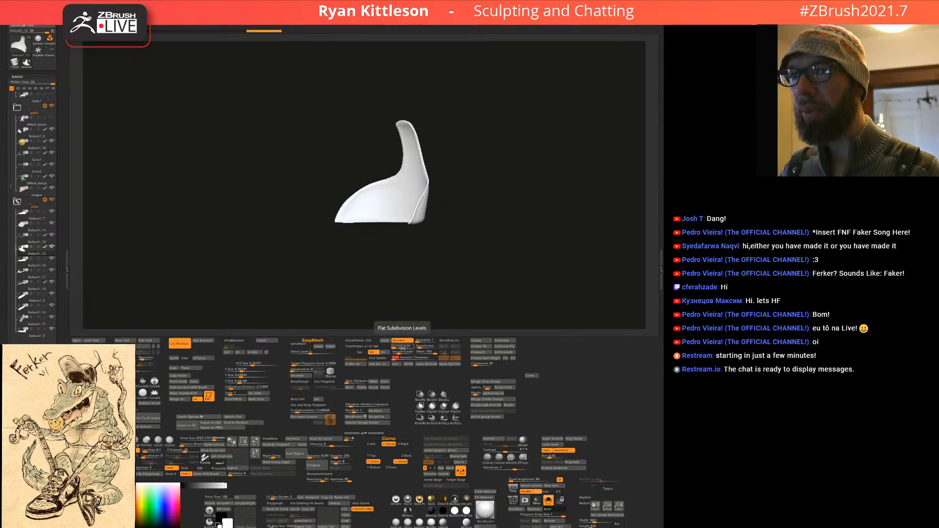
left_click_drag(201, 122, 159, 139)
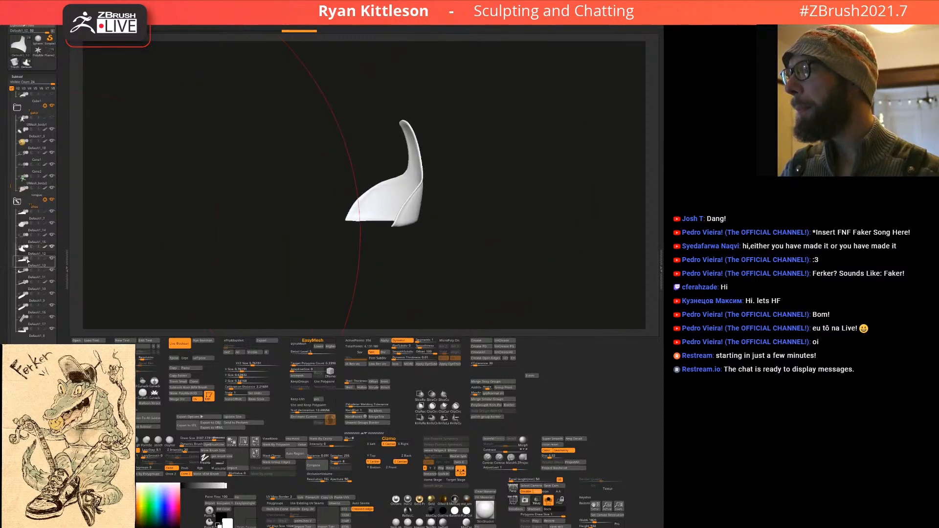
Step: Select the sneaker's main upper and reduce its dynamic thickness to clean up the overlapping walls
left_click(34, 260)
left_click_drag(457, 189, 446, 211)
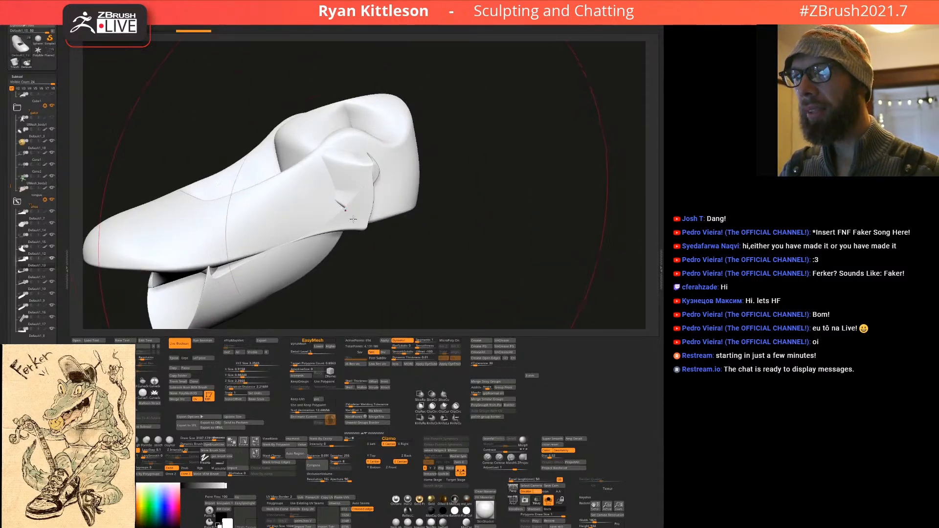
key("shift+d")
key("d")
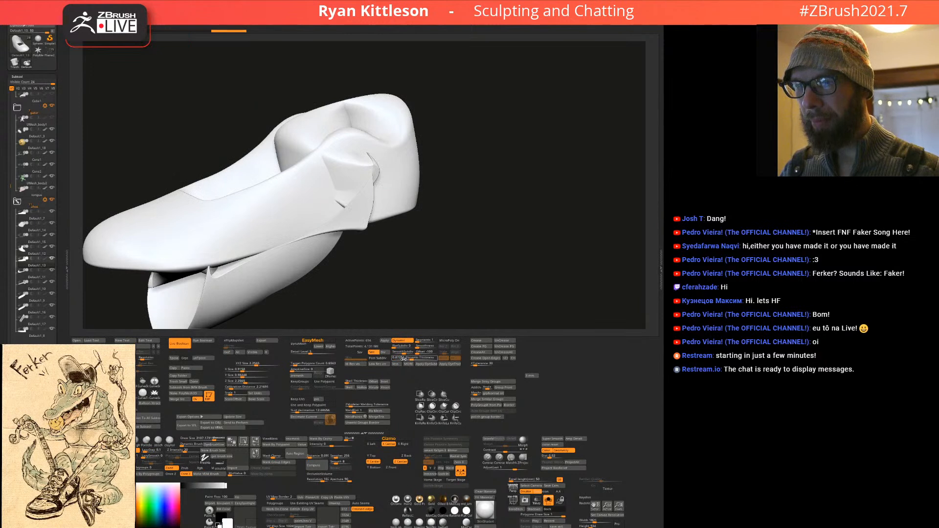
left_click(406, 358)
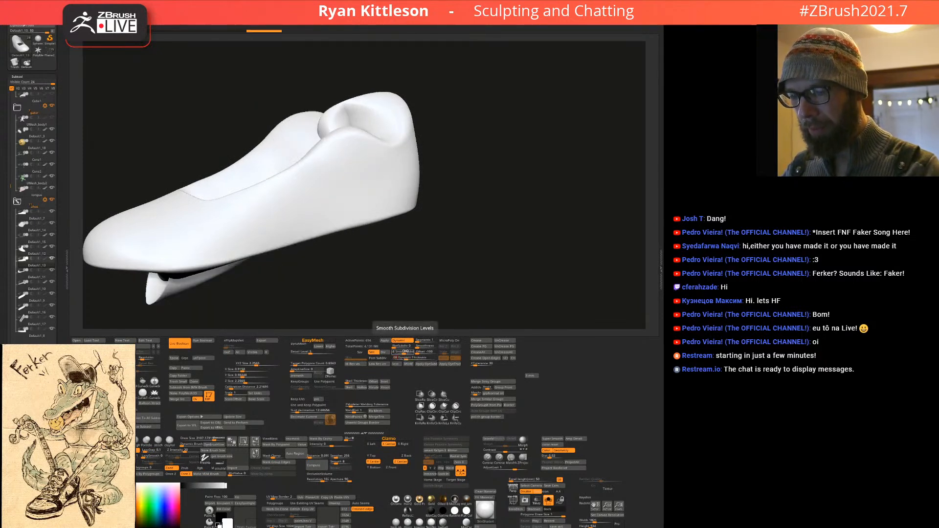
key("Return")
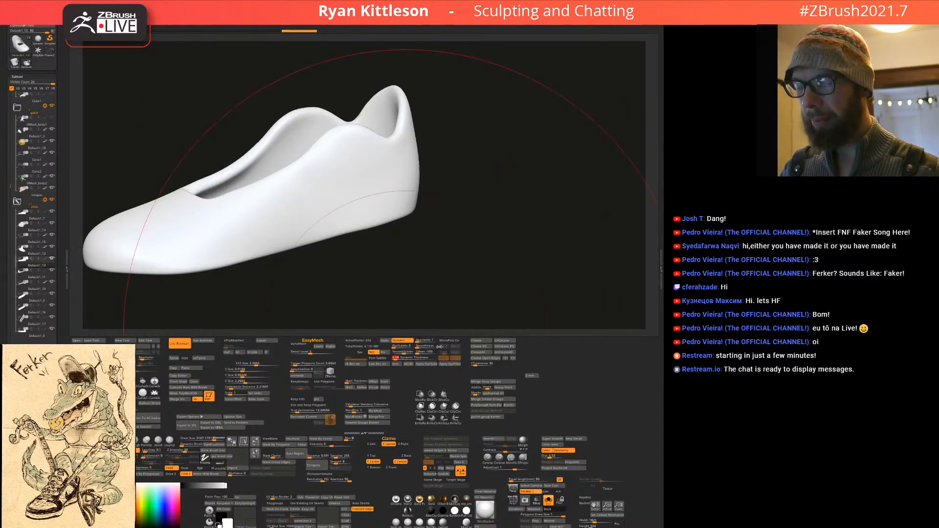
Step: Isolate the sneaker's swoosh and set its dynamic thickness to 0.01
left_click(38, 273)
left_click(32, 277)
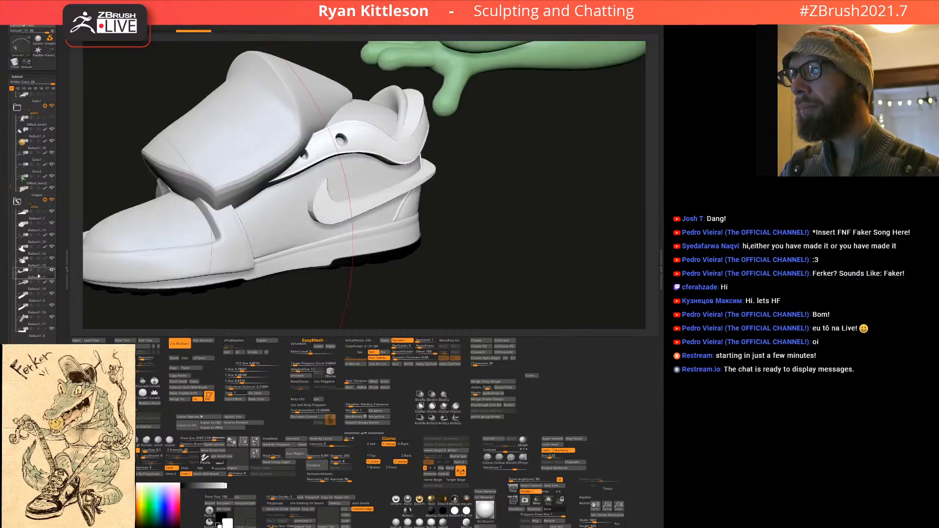
key("shift+s")
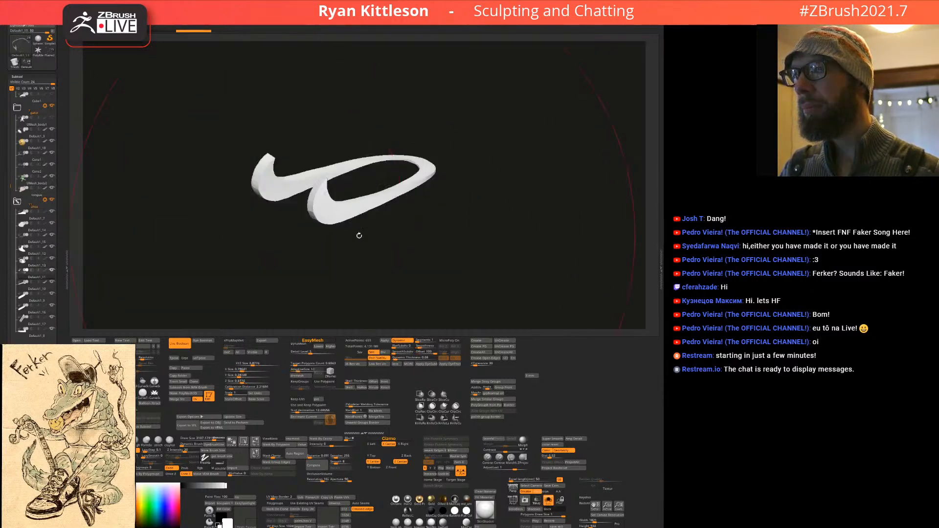
left_click(408, 365)
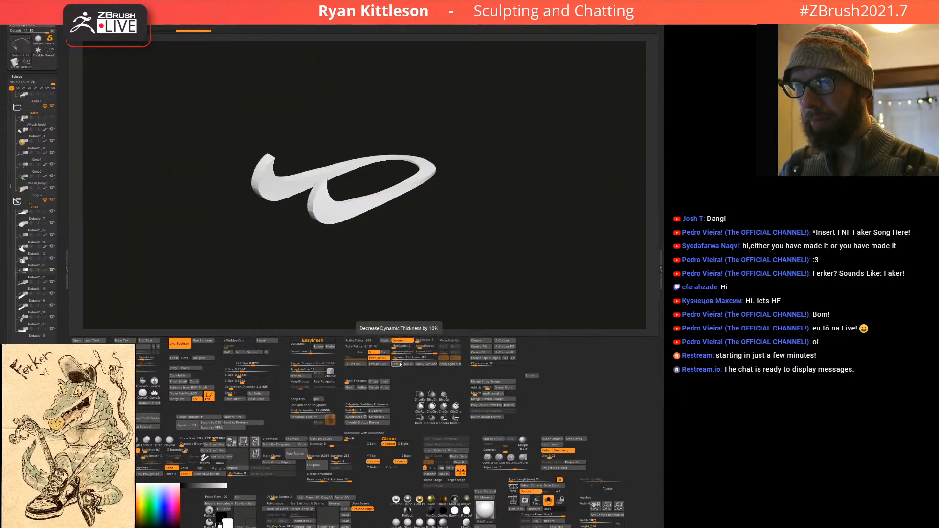
left_click(403, 358)
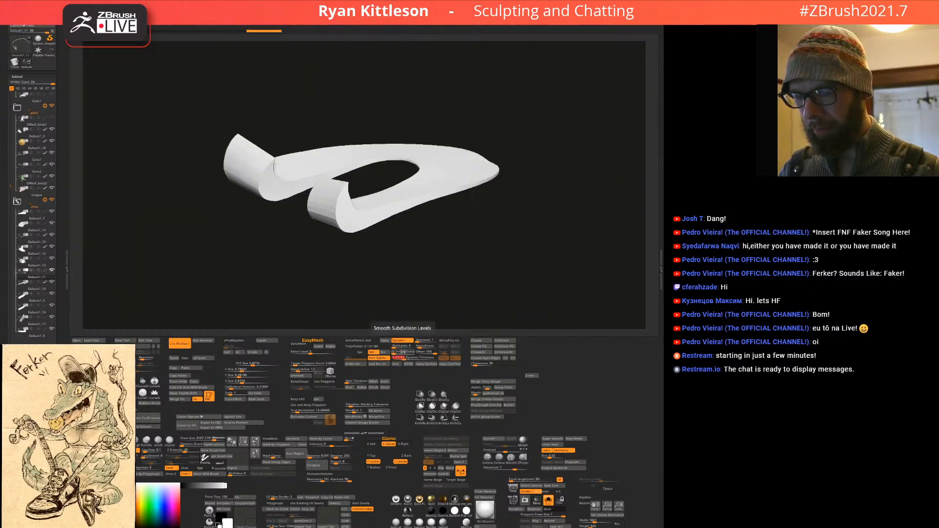
type("0.01")
key("Return")
left_click_drag(374, 187, 368, 184)
Step: Select the sneaker's eyelet panel and set its dynamic thickness to 0.01
left_click(34, 292)
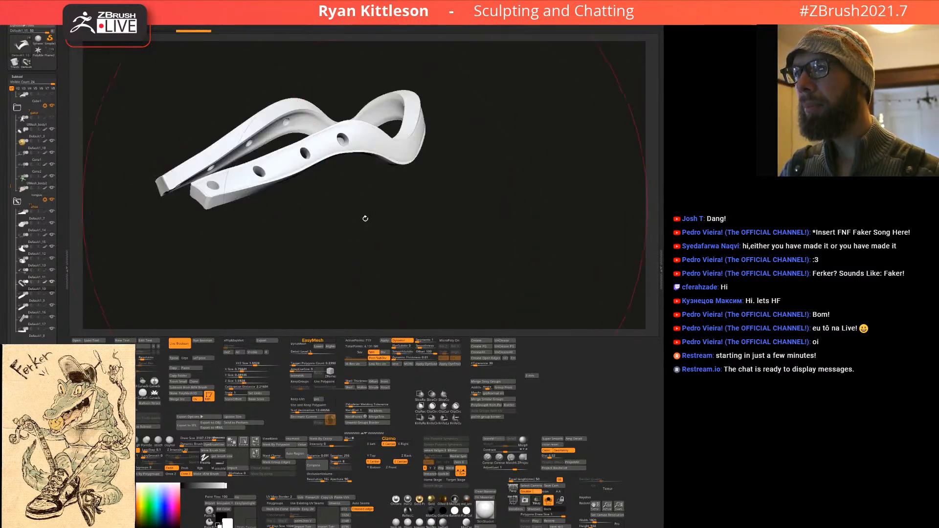
key("shift+d")
key("d")
left_click(400, 359)
key("Return")
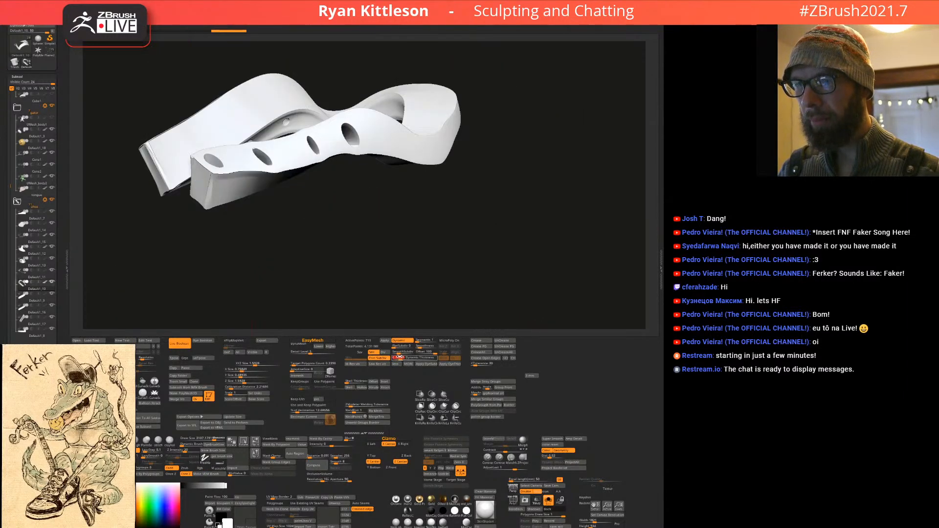
left_click(399, 358)
type("0.01")
key("Return")
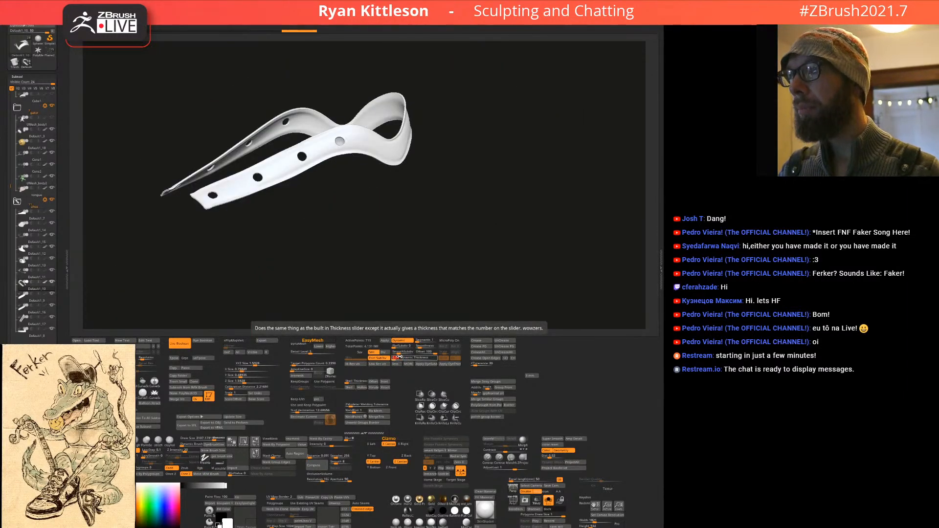
Step: Select the sneaker's bulky tongue and reduce its dynamic thickness to slim it down
left_click(32, 303)
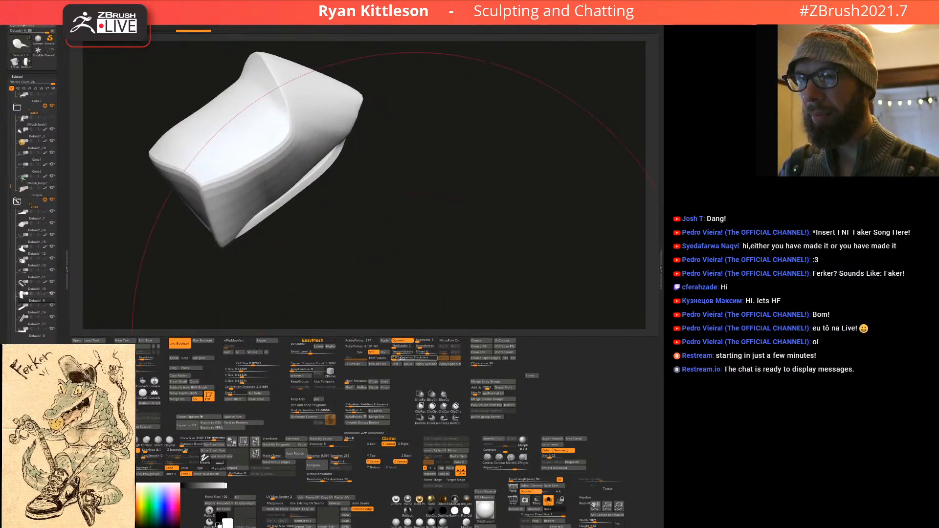
left_click_drag(303, 198, 373, 204)
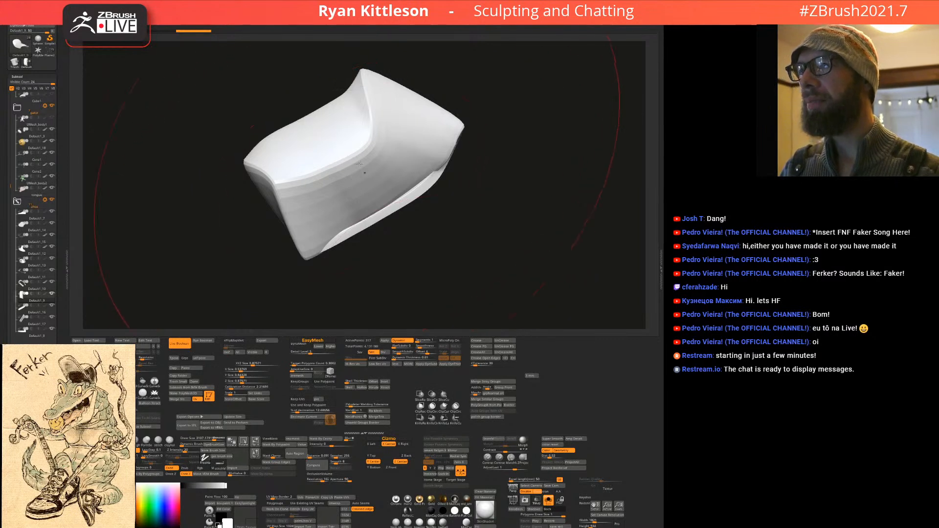
mouse_move(343, 179)
right_mouse_down()
mouse_move(415, 182)
mouse_move(348, 171)
mouse_move(344, 178)
right_mouse_up()
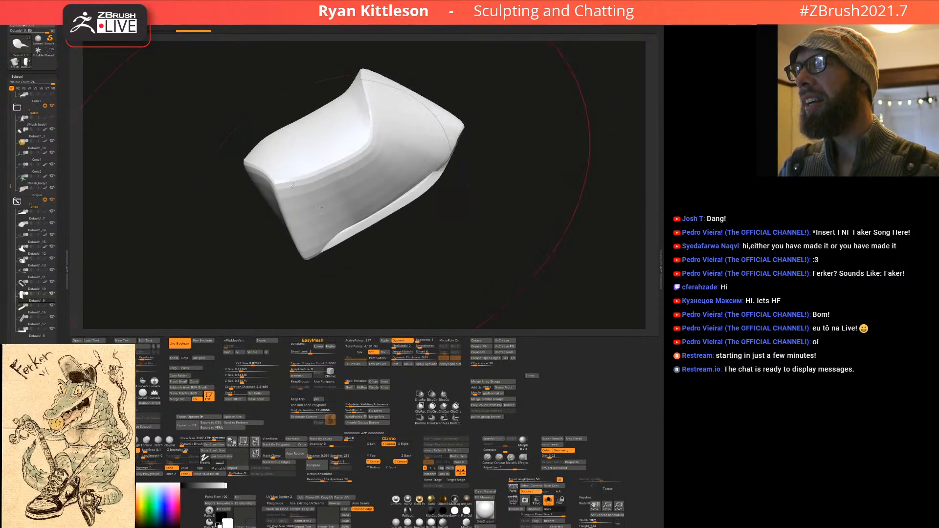
key("shift+d")
key("d")
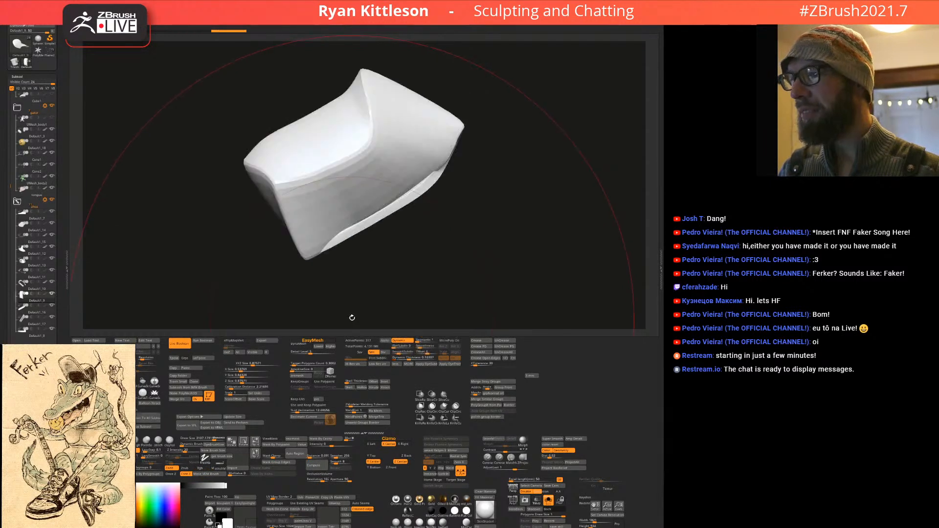
left_click(407, 358)
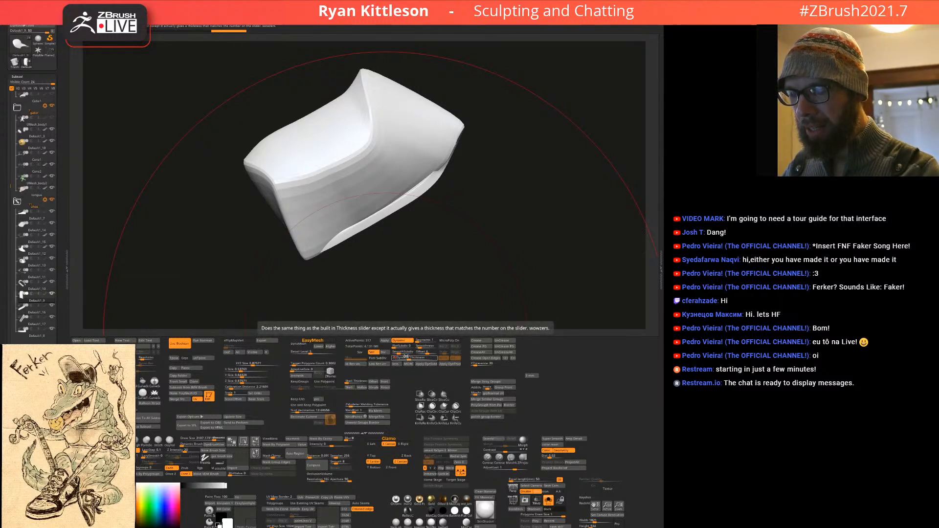
key("Return")
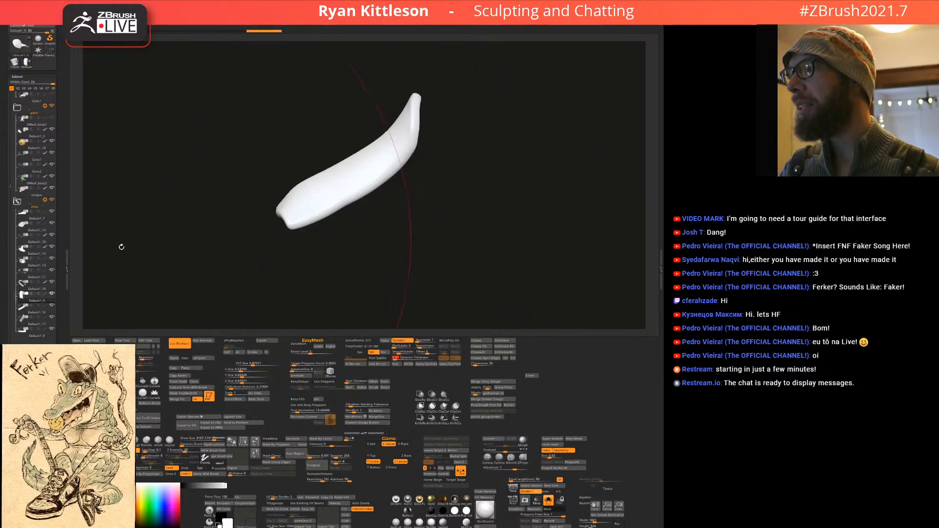
Step: Adjust the dynamic thickness of the tongue's second layer and thin the small label patch on the tongue
left_click(29, 312)
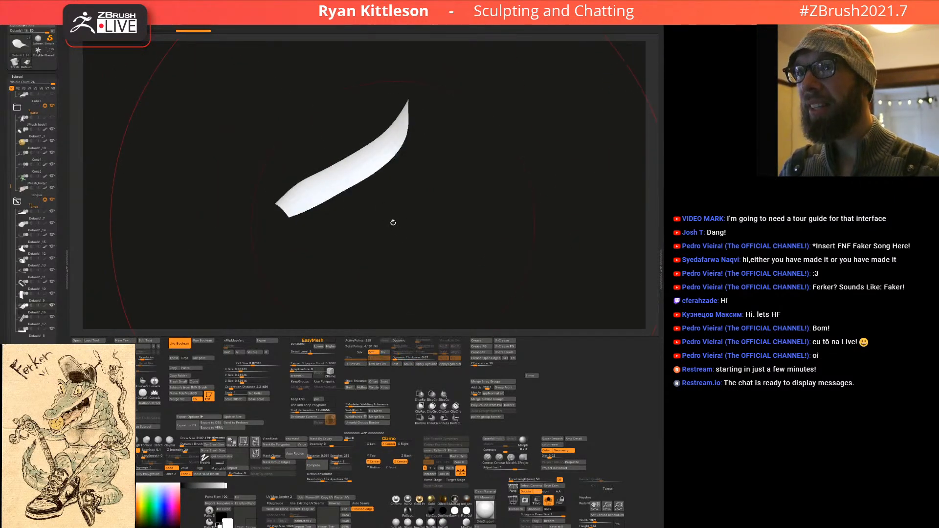
left_click(392, 220, "ctrl+shift")
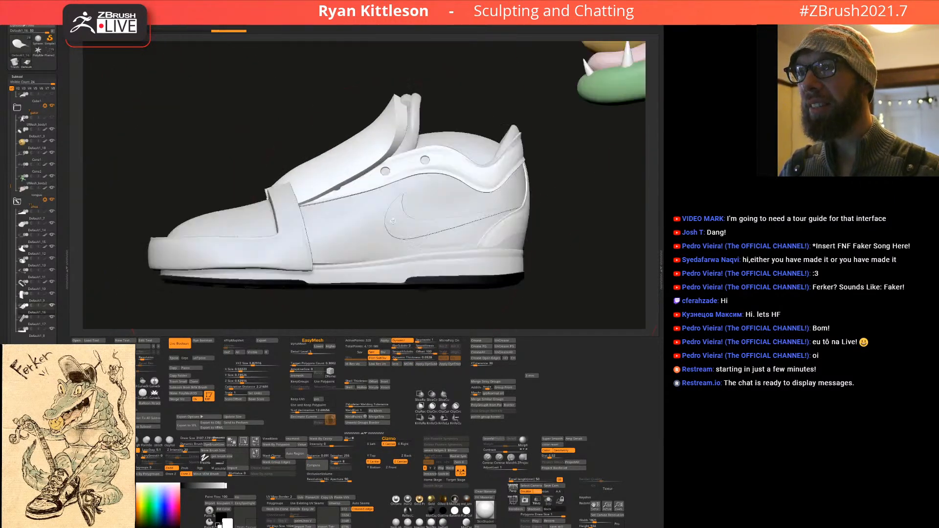
left_click(400, 358)
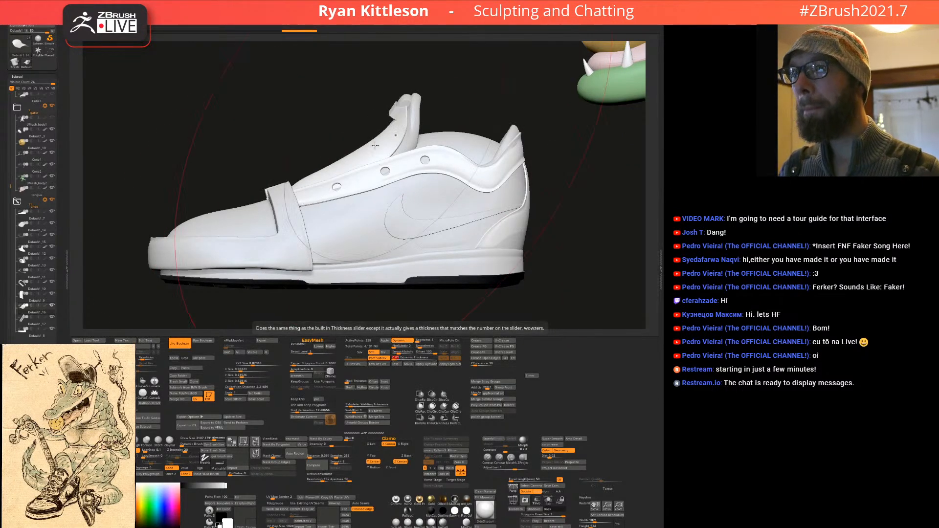
left_click(34, 324, "ctrl+shift")
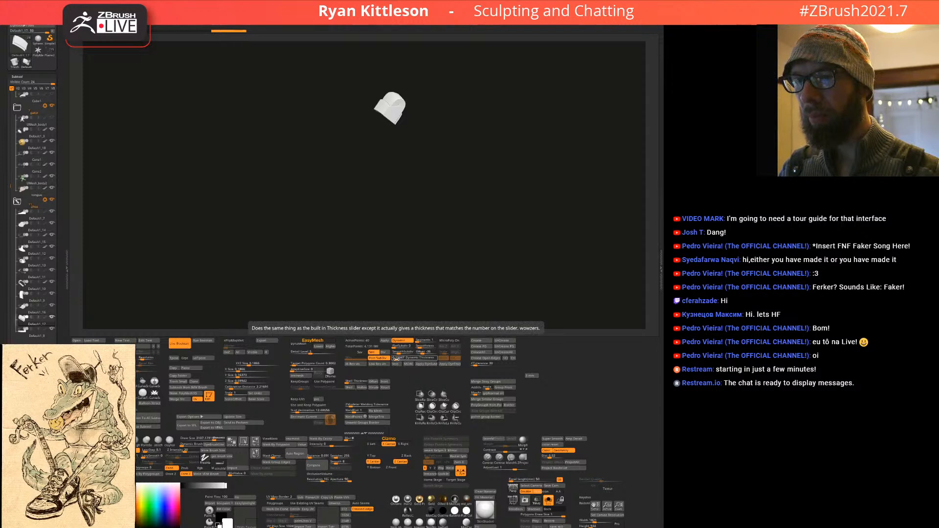
key("Return")
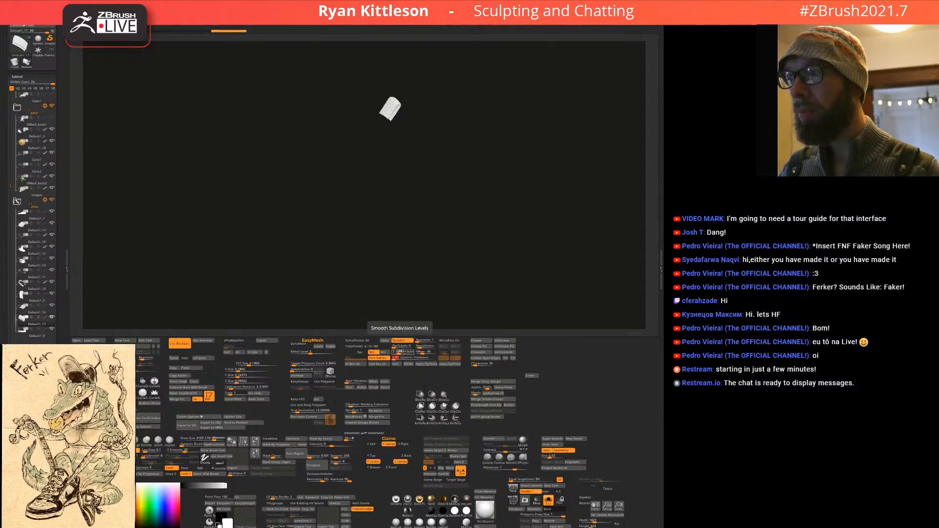
Step: Select the sneaker's toe guard with its side straps and reduce its dynamic thickness
left_click(37, 332)
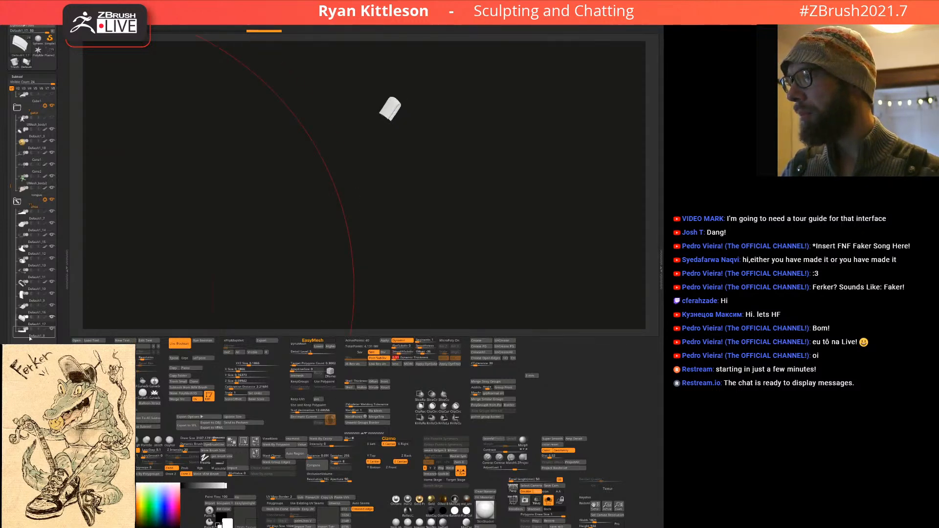
left_click(398, 359)
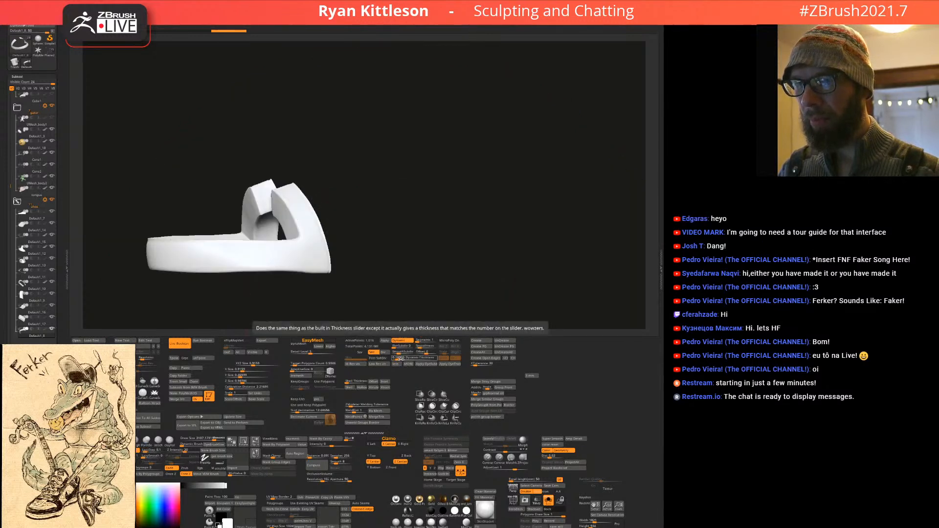
type("0.15")
key("Return")
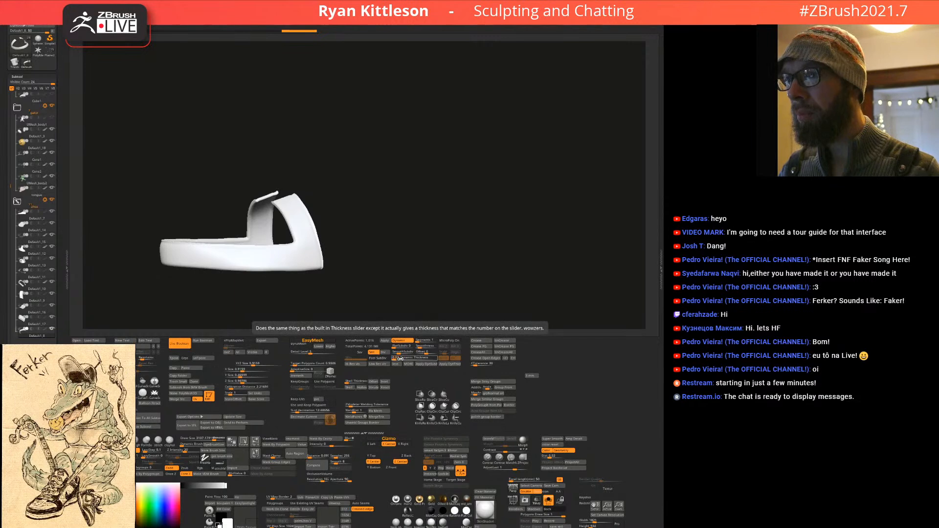
Step: Show all parts again and examine the assembled sneaker beside the crocodile from several angles
key("ctrl+shift+s")
right_click_drag(377, 231, 161, 211)
mouse_move(52, 214)
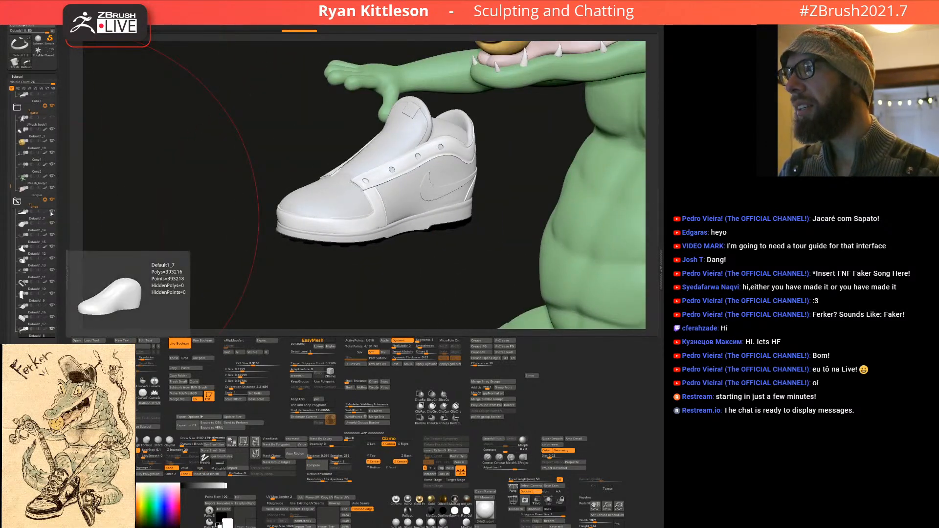
right_click_drag(435, 146, 446, 178)
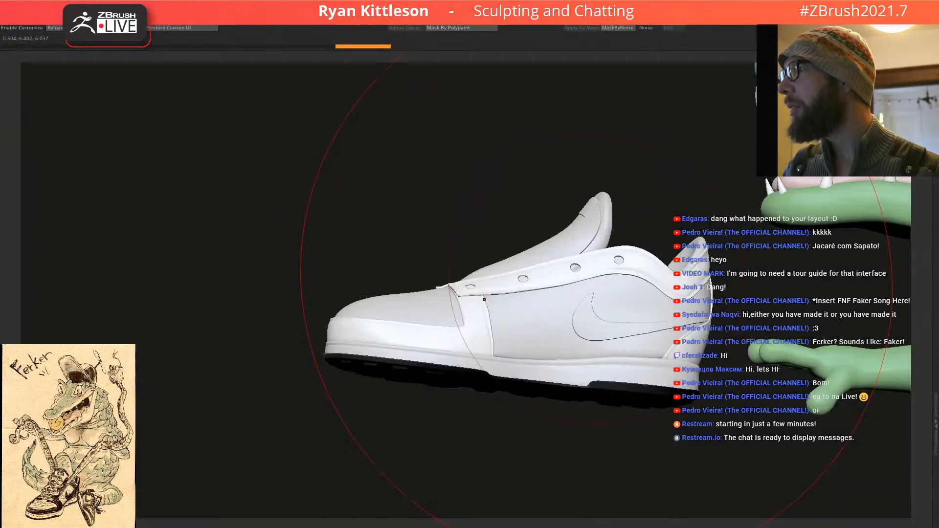
mouse_move(522, 289)
right_mouse_down()
mouse_move(550, 299)
mouse_move(522, 315)
mouse_move(567, 288)
mouse_move(499, 293)
mouse_move(488, 308)
mouse_move(451, 318)
mouse_move(461, 277)
mouse_move(545, 273)
mouse_move(455, 237)
mouse_move(338, 210)
right_mouse_up()
key("f")
right_click_drag(479, 292, 426, 304, "ctrl")
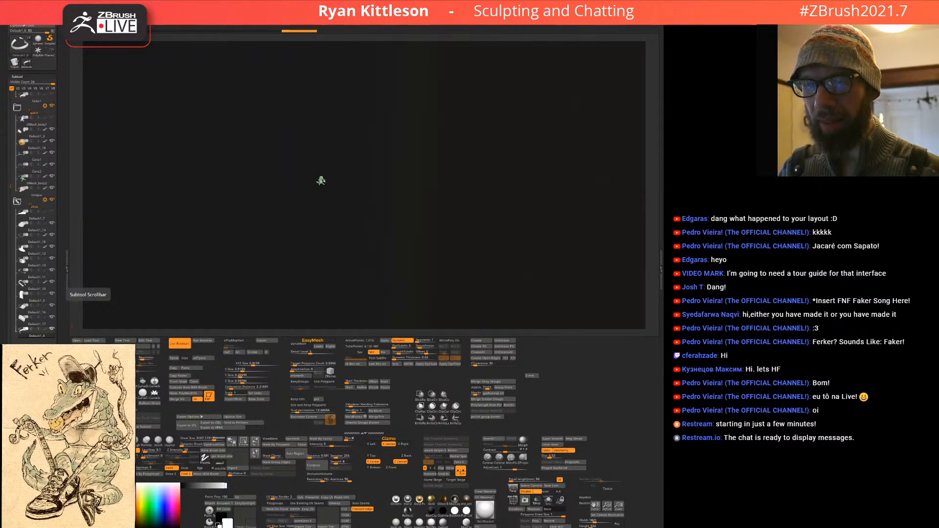
Step: Load a studio panorama texture as the environment background and turn on perspective distortion
left_click(607, 489)
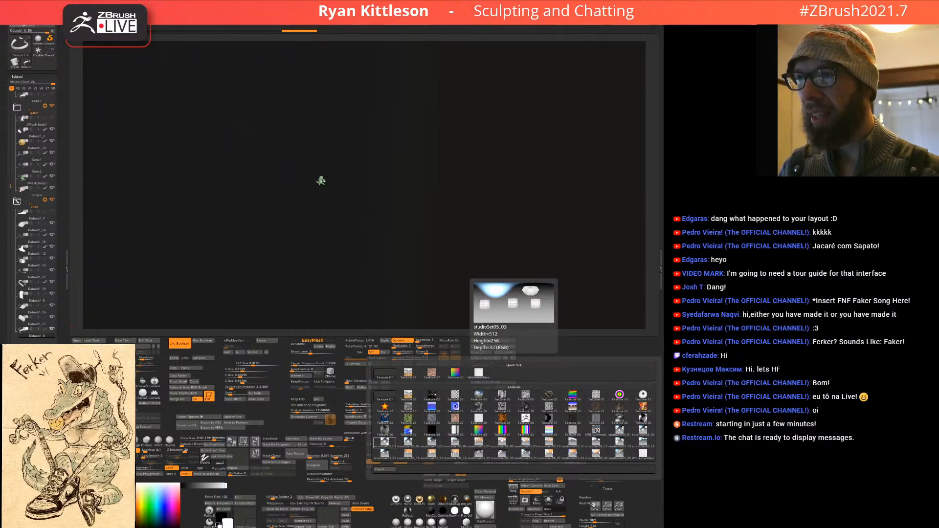
left_click(386, 443)
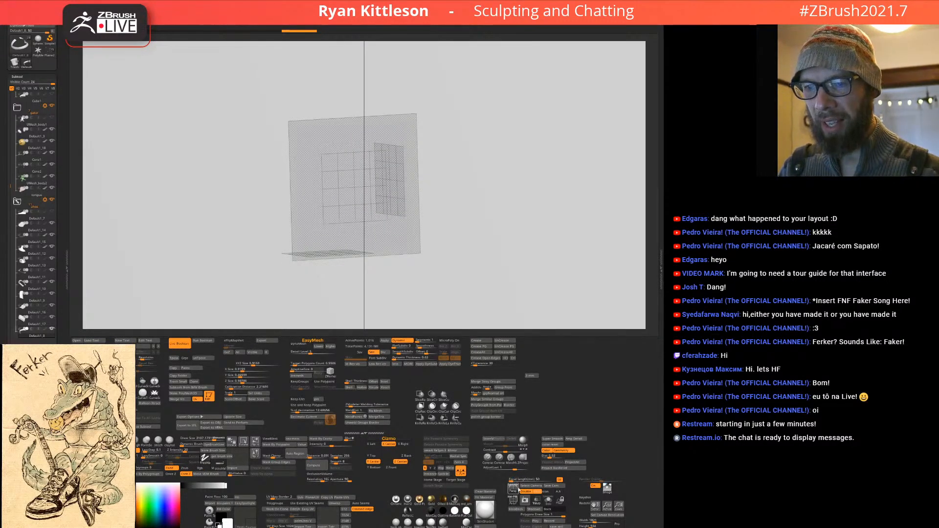
left_click(517, 489)
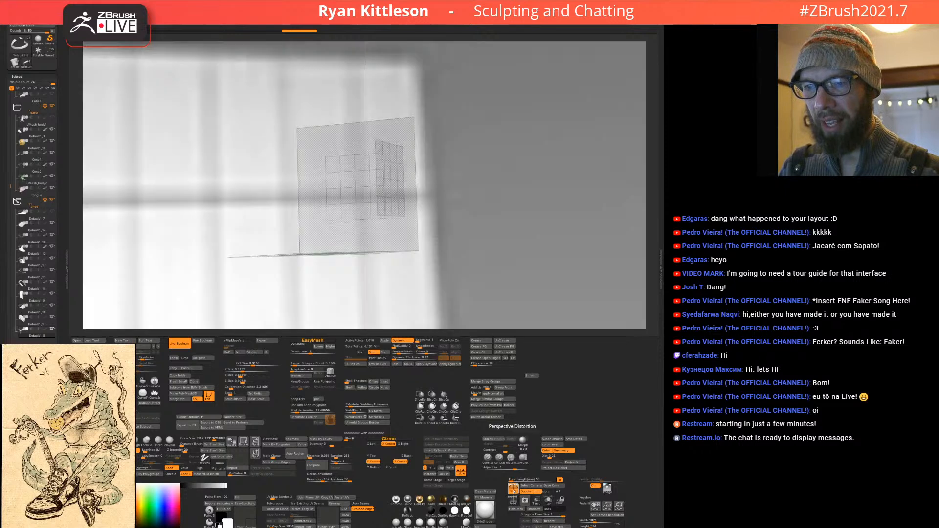
Step: Inspect the panorama background from several angles and turn the background image off
left_click_drag(391, 225, 406, 175)
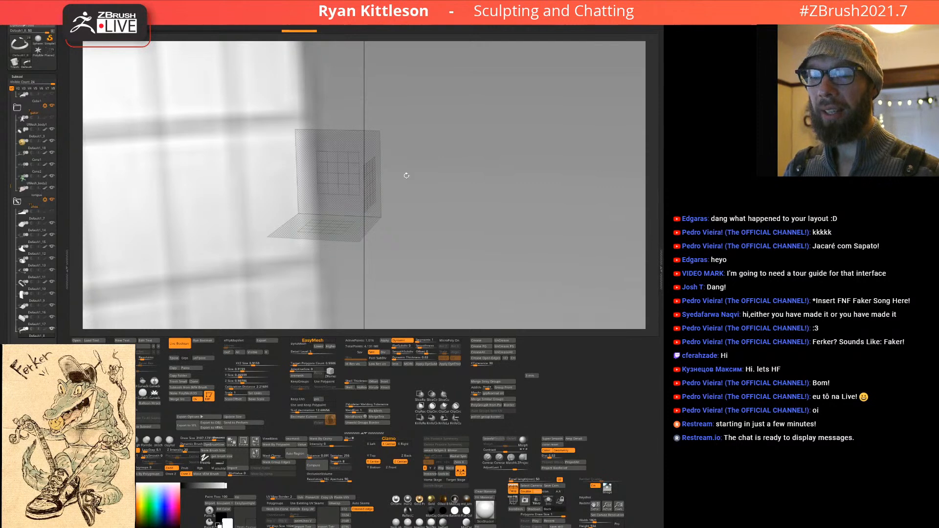
left_click_drag(421, 187, 415, 256)
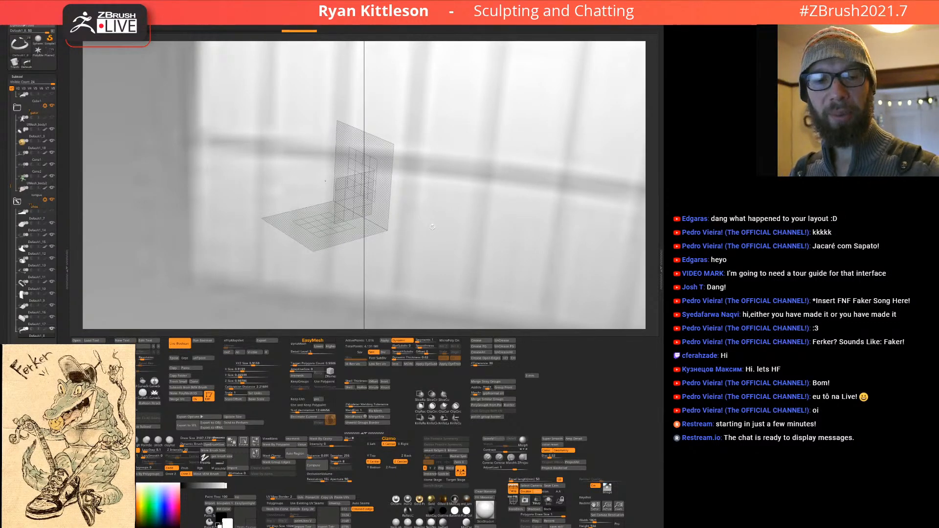
left_click_drag(400, 190, 386, 214)
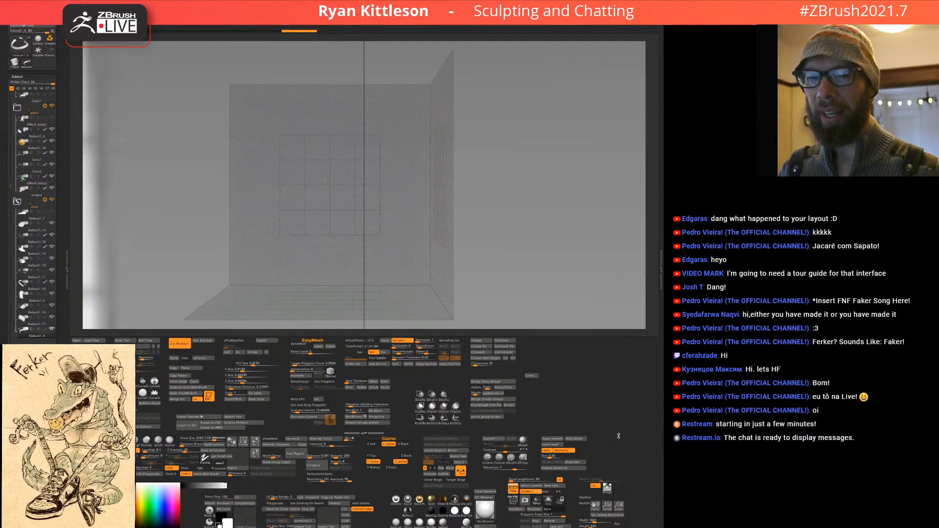
left_click_drag(348, 158, 331, 170)
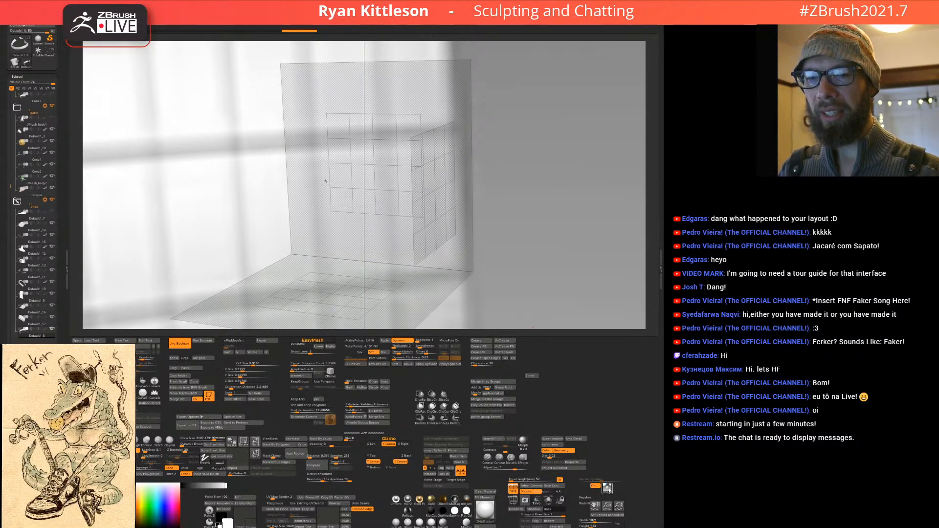
mouse_move(607, 488)
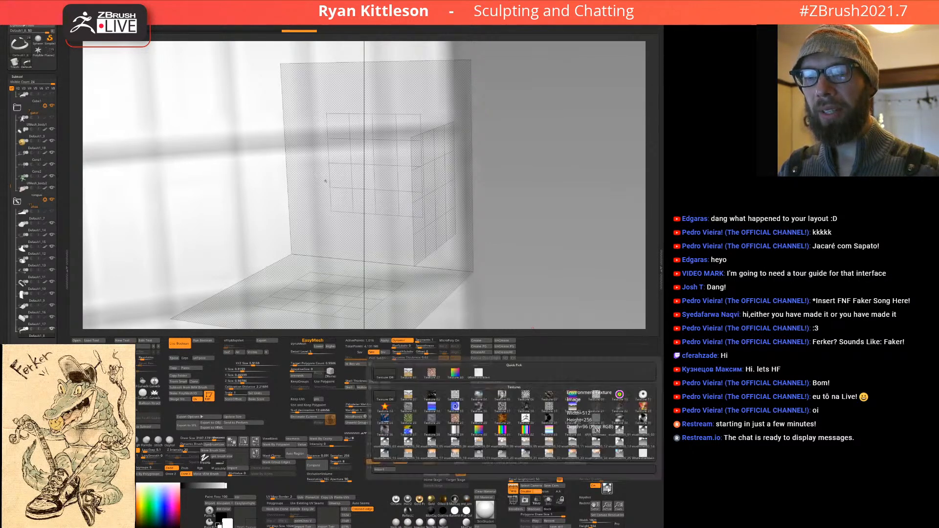
left_click(596, 486)
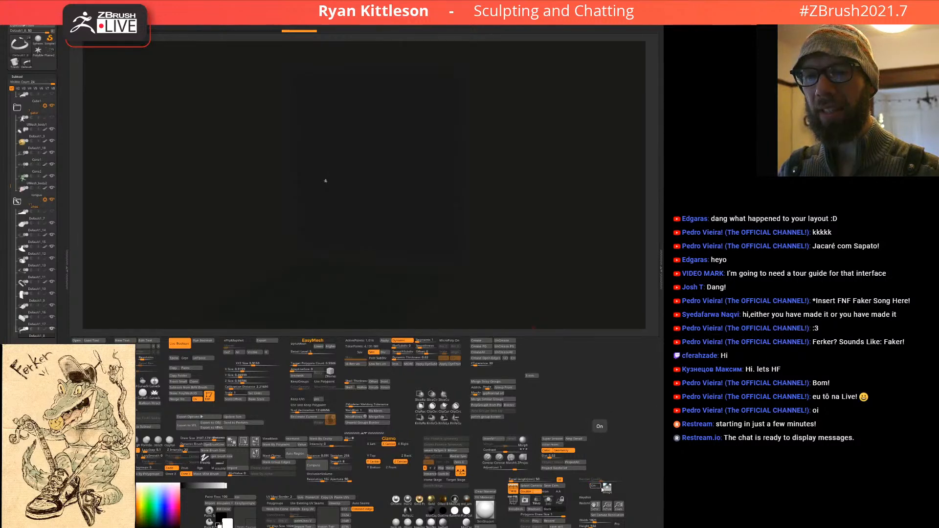
mouse_move(607, 488)
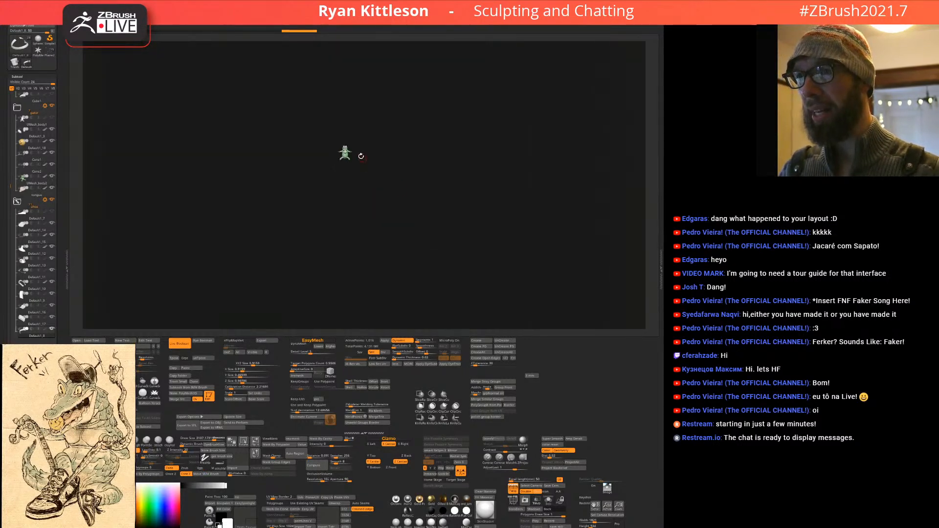
left_click_drag(344, 138, 384, 161)
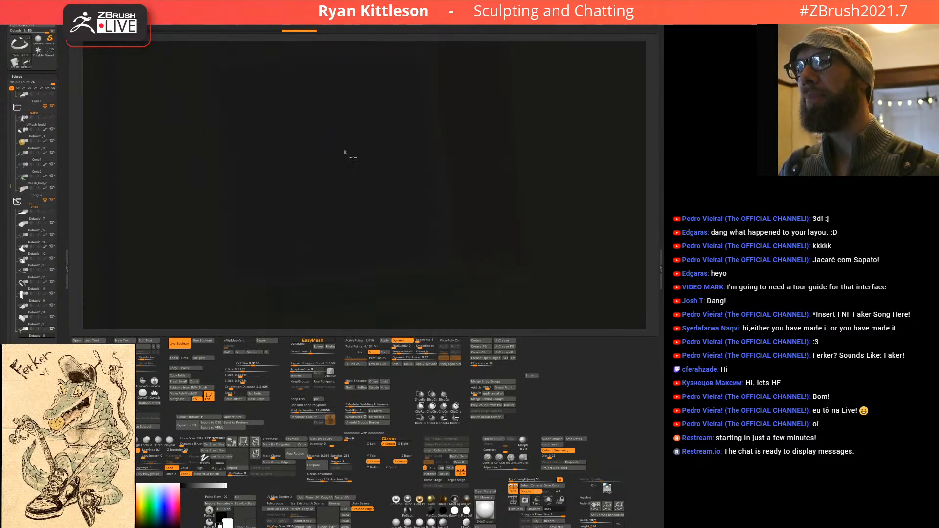
Step: Examine the crocodile and the sneaker from the front, three-quarter and side views, both up close and as a whole
mouse_move(360, 162)
right_mouse_down("ctrl")
mouse_move(410, 192)
mouse_move(356, 175)
mouse_move(403, 182)
mouse_move(359, 151)
right_mouse_up("ctrl")
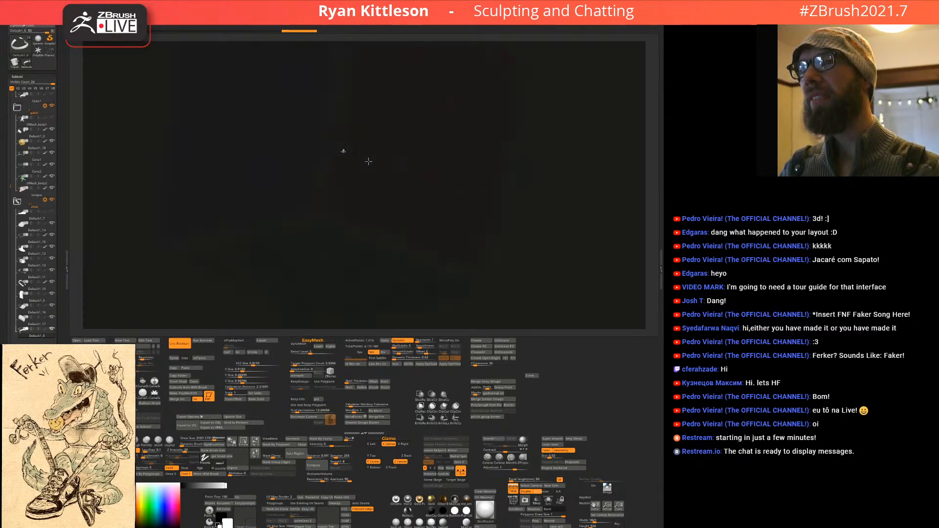
mouse_move(353, 150)
right_mouse_down("ctrl")
mouse_move(469, 203)
mouse_move(380, 163)
mouse_move(440, 203)
right_mouse_up("ctrl")
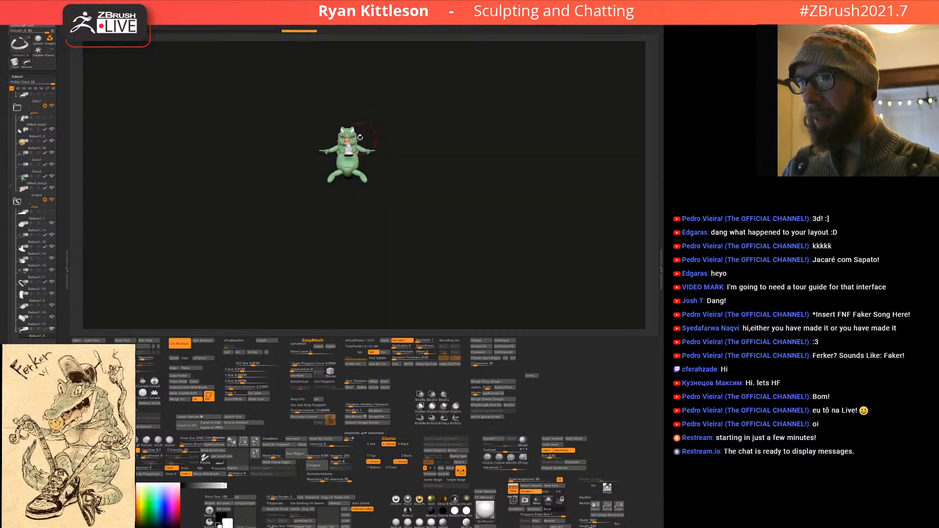
right_click_drag(361, 142, 438, 178, "ctrl")
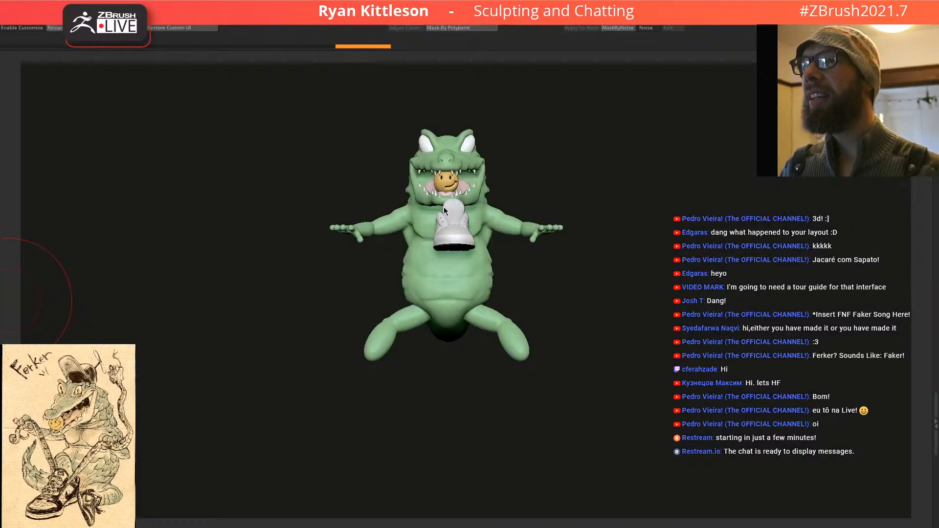
right_click_drag(504, 245, 557, 265, "ctrl")
right_click_drag(557, 265, 438, 244)
right_click_drag(589, 239, 519, 247)
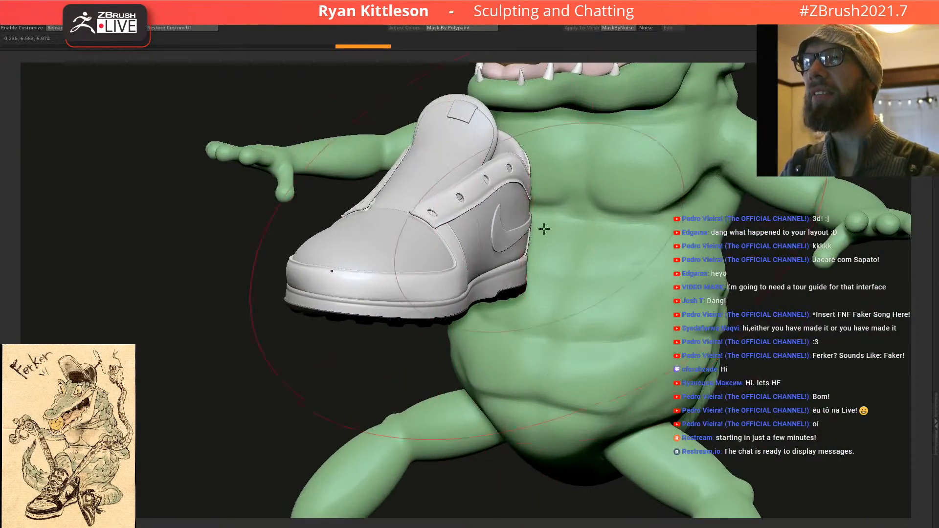
key("f")
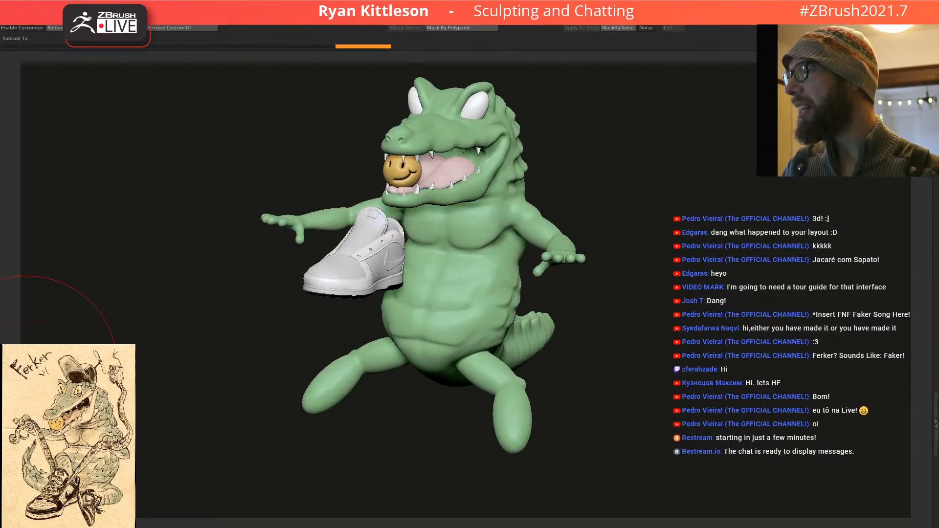
right_click_drag(443, 255, 380, 246, "ctrl")
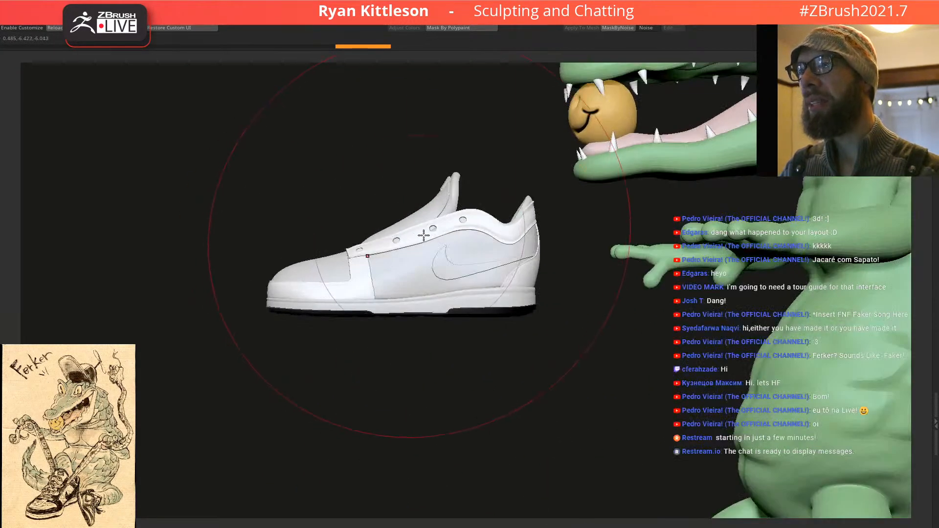
mouse_move(464, 255)
right_mouse_down()
mouse_move(431, 360)
mouse_move(448, 201)
mouse_move(470, 235)
mouse_move(494, 224)
mouse_move(451, 174)
mouse_move(511, 243)
mouse_move(503, 264)
mouse_move(473, 240)
mouse_move(450, 243)
right_mouse_up()
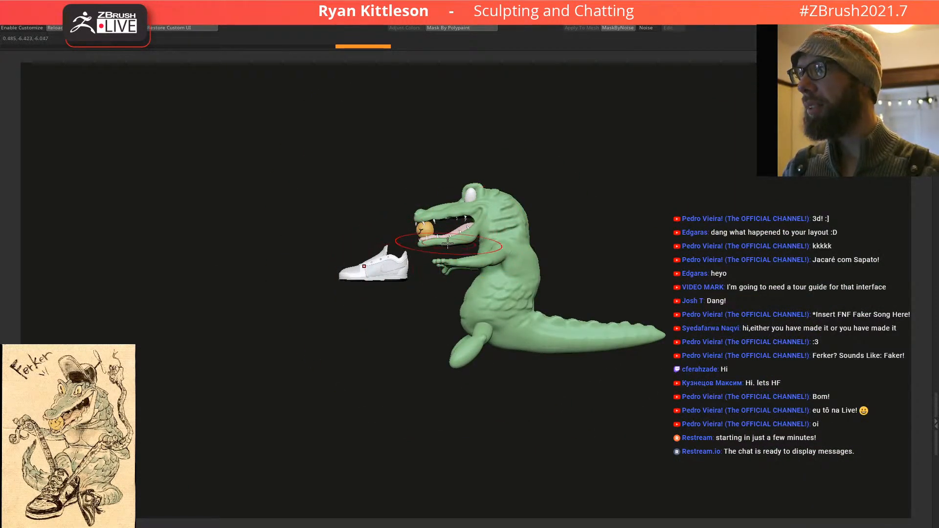
Step: Select all of the sneaker's parts together and move the shoe down to foot level between the crocodile's legs
right_click_drag(436, 266, 424, 289)
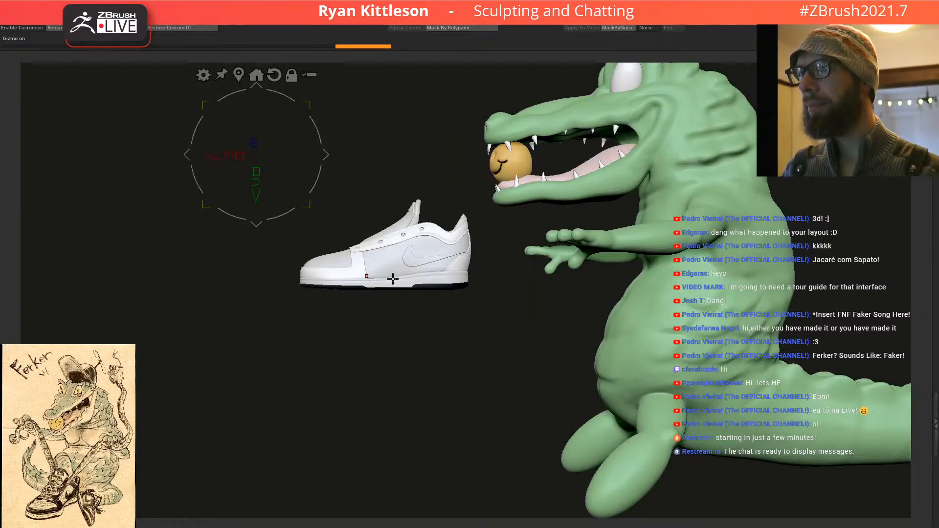
left_click(392, 279)
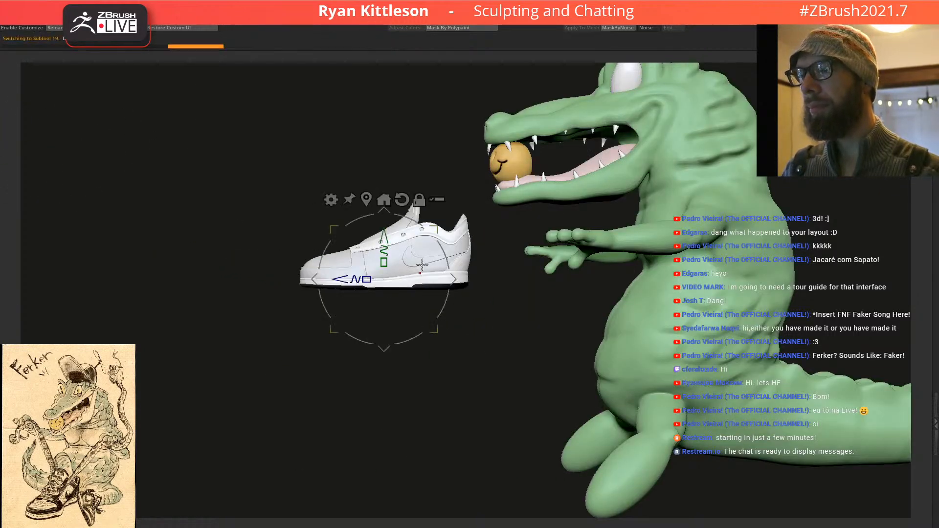
left_click(438, 199)
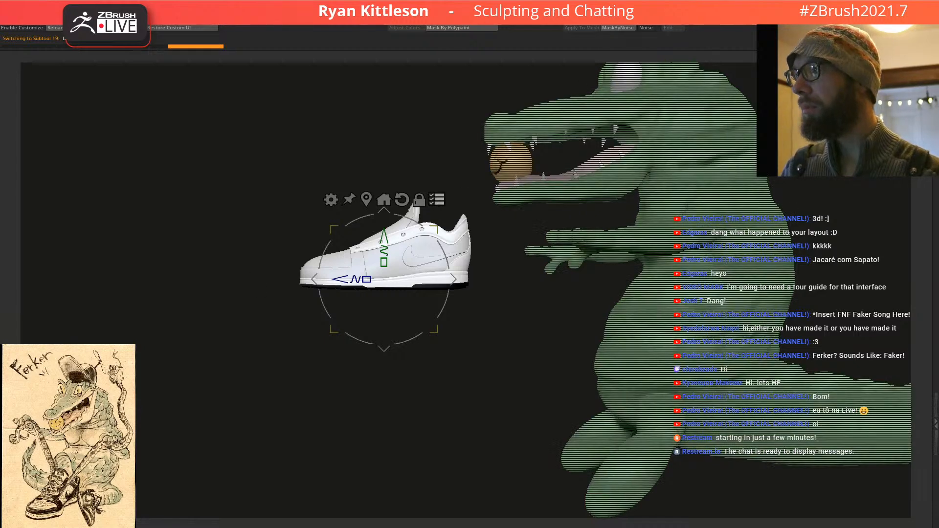
left_click_drag(465, 281, 563, 459)
mouse_move(670, 355)
right_mouse_down("ctrl")
mouse_move(632, 354)
mouse_move(669, 358)
right_mouse_up("ctrl")
right_click_drag(650, 404, 565, 304, "alt")
left_click_drag(490, 314, 498, 335)
mouse_move(593, 248)
right_mouse_down()
mouse_move(528, 252)
mouse_move(536, 260)
mouse_move(610, 195)
right_mouse_up()
key("q")
mouse_move(606, 245)
right_mouse_down("ctrl")
mouse_move(528, 179)
mouse_move(576, 203)
mouse_move(549, 244)
mouse_move(485, 293)
right_mouse_up("ctrl")
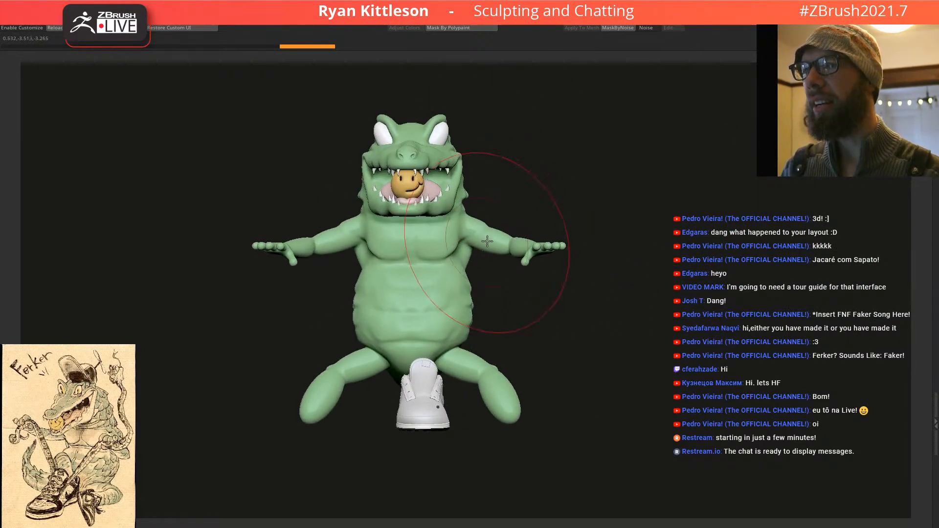
Step: Select the crocodile's body and try transpose lines around its arm and wrist
mouse_move(499, 203)
right_mouse_down()
mouse_move(483, 206)
mouse_move(498, 205)
mouse_move(496, 192)
right_mouse_up()
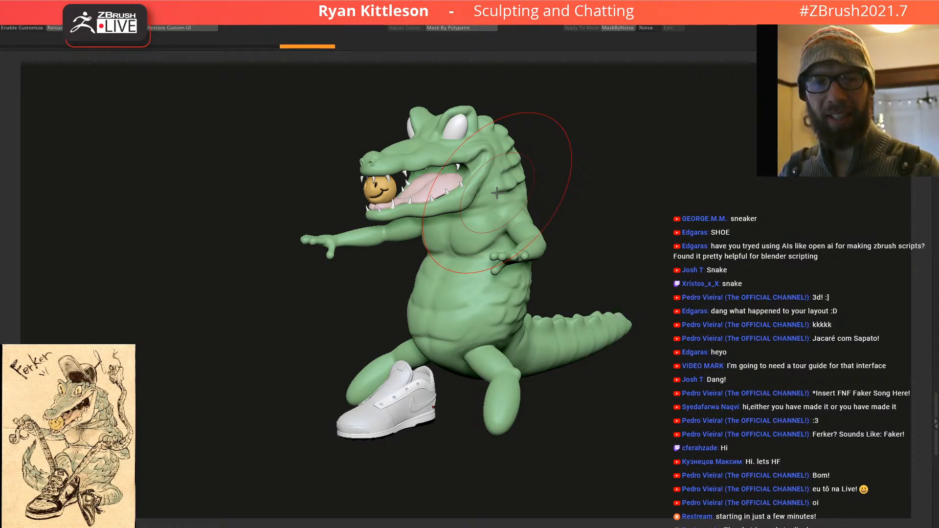
key("e")
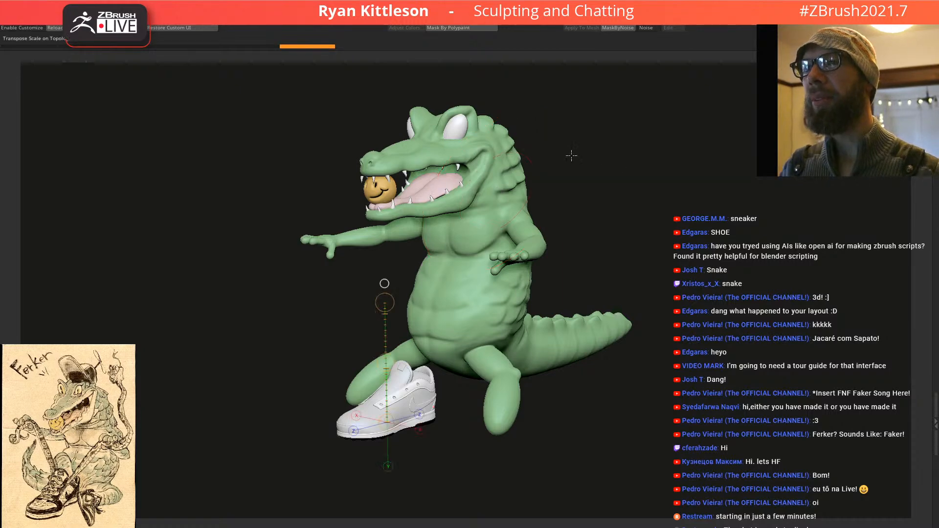
key("q")
left_click(488, 222, "alt")
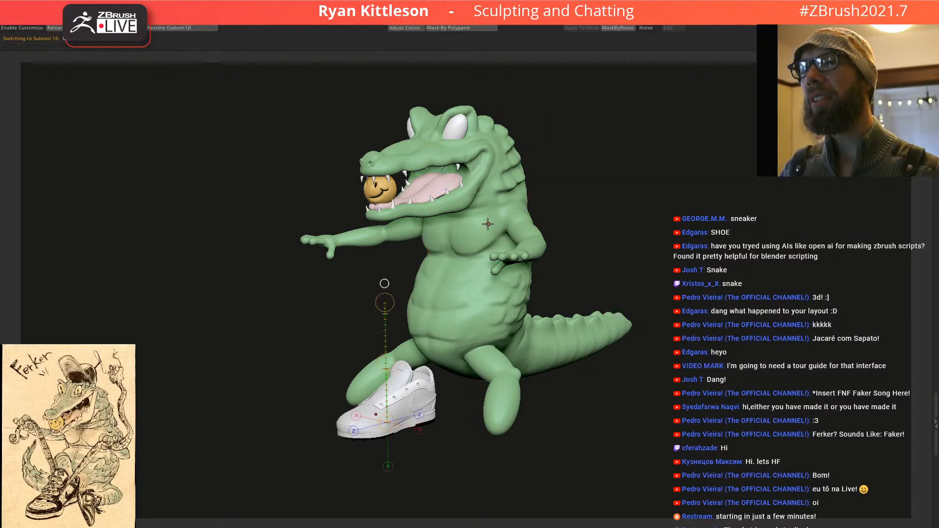
left_click_drag(582, 200, 568, 253)
left_click(551, 257)
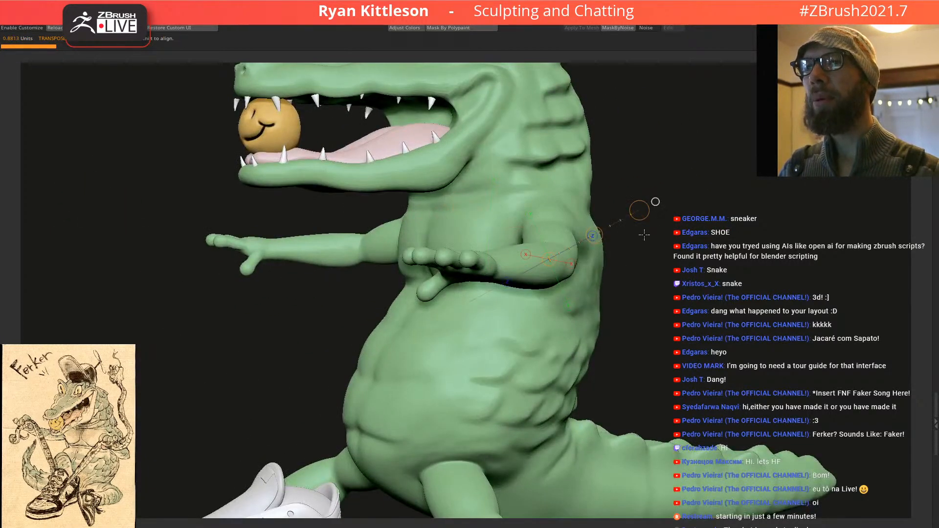
left_click_drag(639, 237, 659, 272)
left_click(542, 245)
left_click_drag(641, 227, 570, 226)
left_click_drag(689, 201, 707, 194)
left_click_drag(612, 204, 227, 260, "alt")
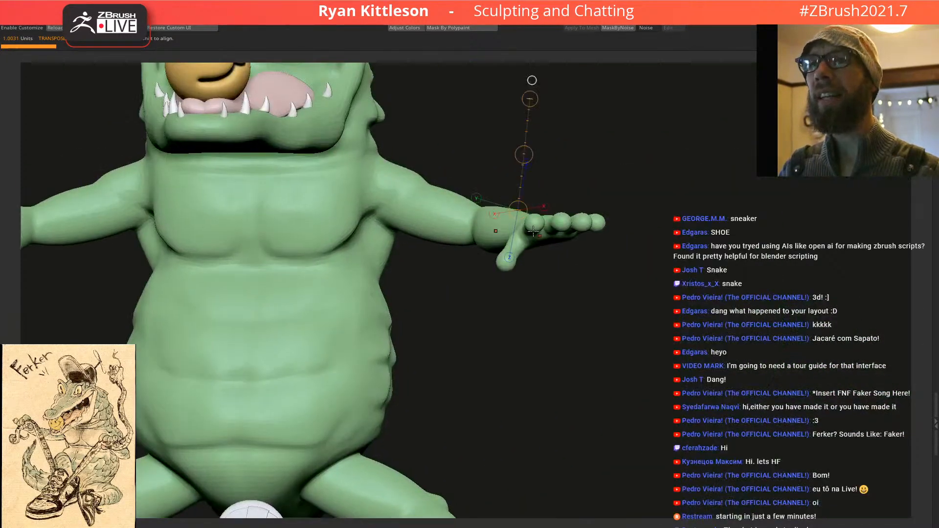
mouse_move(588, 185)
left_mouse_down()
mouse_move(578, 168)
mouse_move(547, 192)
mouse_move(562, 216)
mouse_move(597, 166)
mouse_move(581, 180)
left_mouse_up()
key("q")
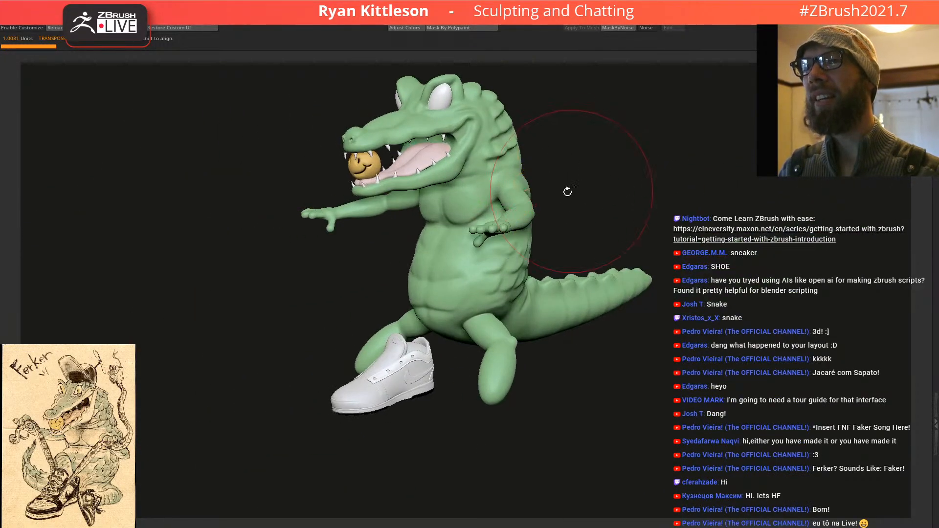
Step: Switch to a new tool with a low-poly sphere resting on a flat plane and add a cylinder to it
mouse_move(435, 206)
right_mouse_down()
mouse_move(498, 194)
mouse_move(471, 236)
mouse_move(499, 263)
mouse_move(482, 247)
right_mouse_up()
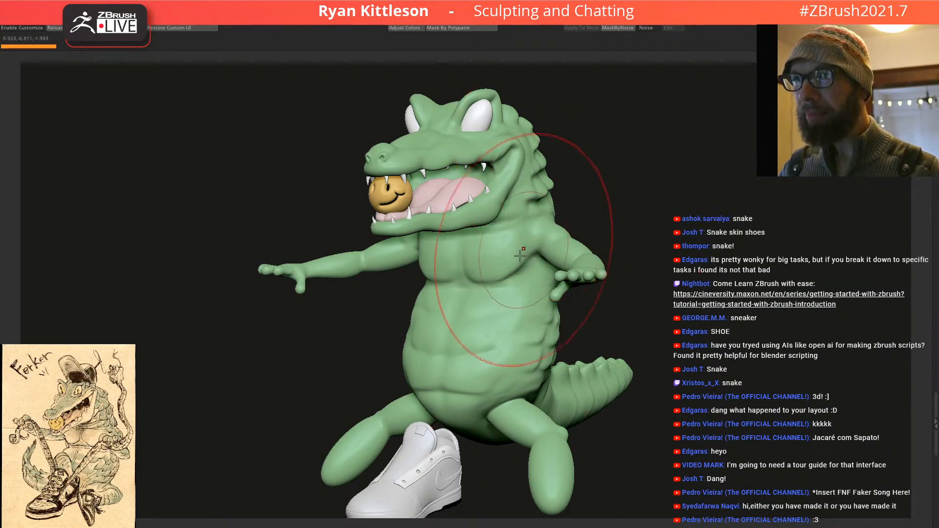
right_click_drag(434, 316, 476, 205, "alt")
right_click_drag(477, 248, 496, 226)
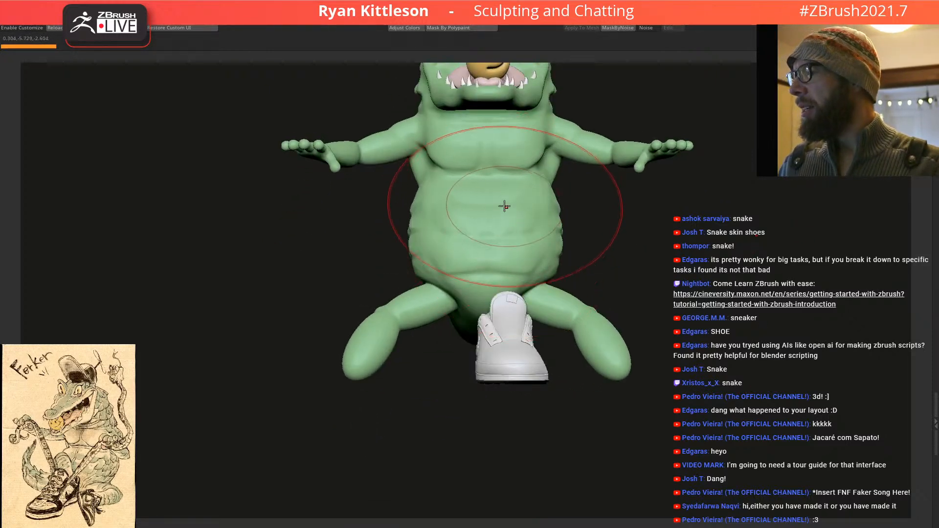
right_click_drag(476, 259, 462, 220)
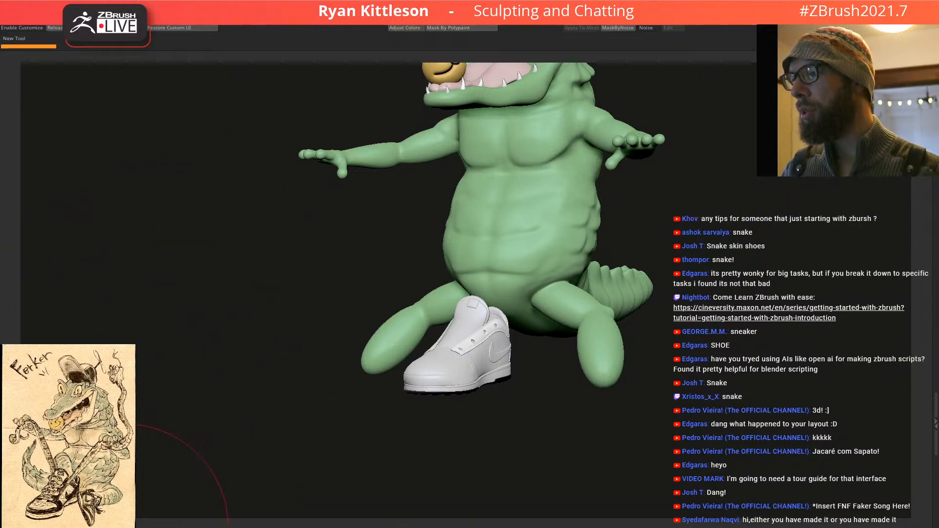
left_click(130, 523)
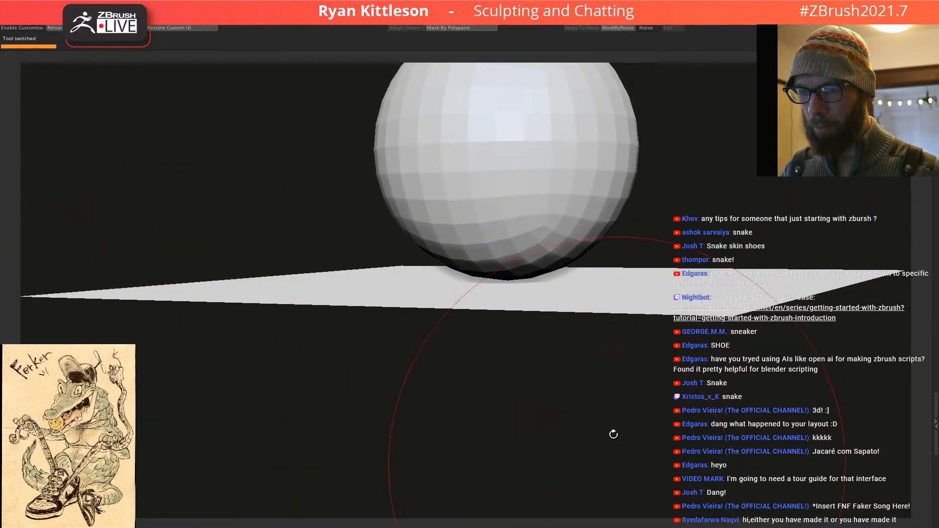
left_click_drag(652, 354, 644, 302, "alt")
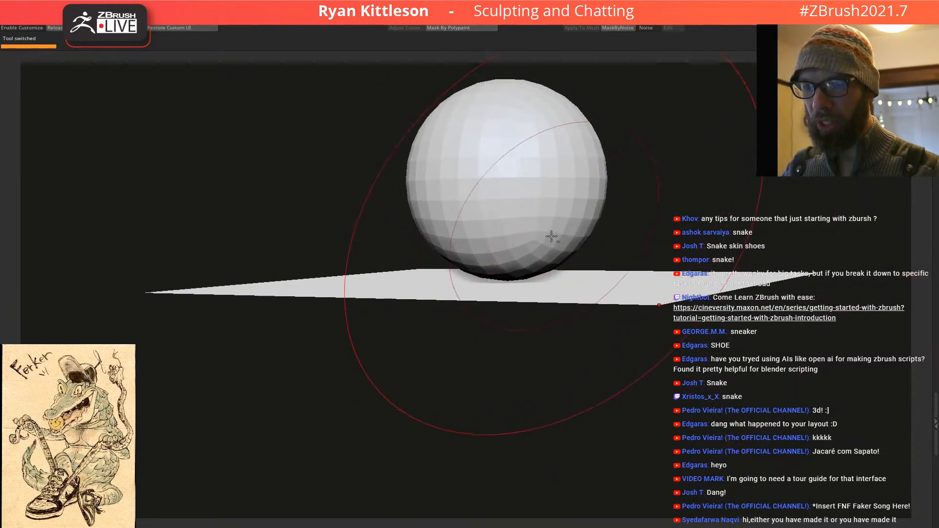
right_click_drag(554, 225, 538, 325, "alt")
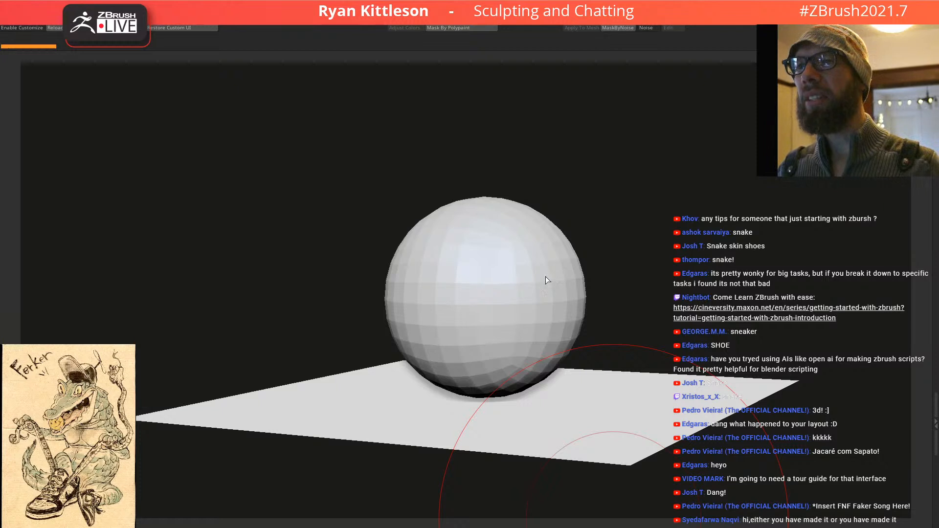
right_click_drag(481, 305, 482, 303)
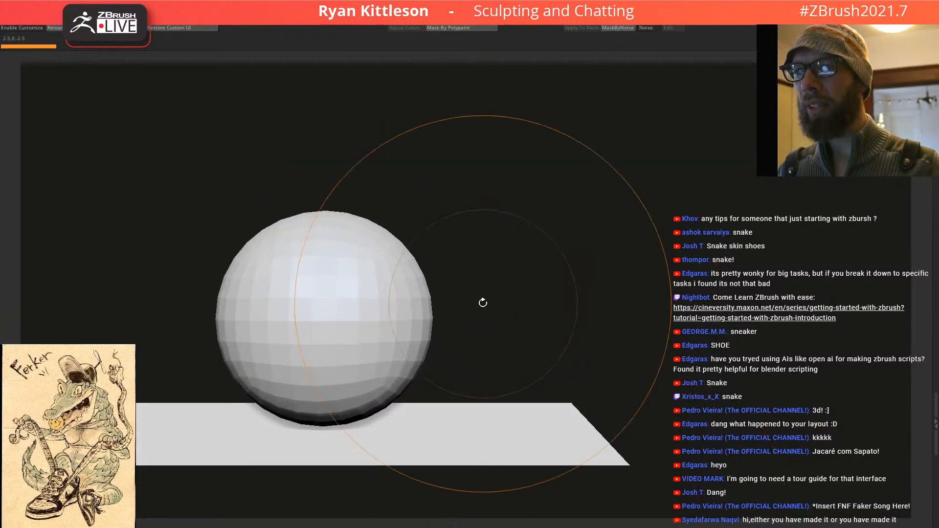
mouse_move(308, 350)
right_mouse_down("alt")
mouse_move(508, 279)
mouse_move(513, 262)
mouse_move(489, 247)
mouse_move(465, 249)
right_mouse_up("alt")
right_click_drag(516, 220, 515, 243)
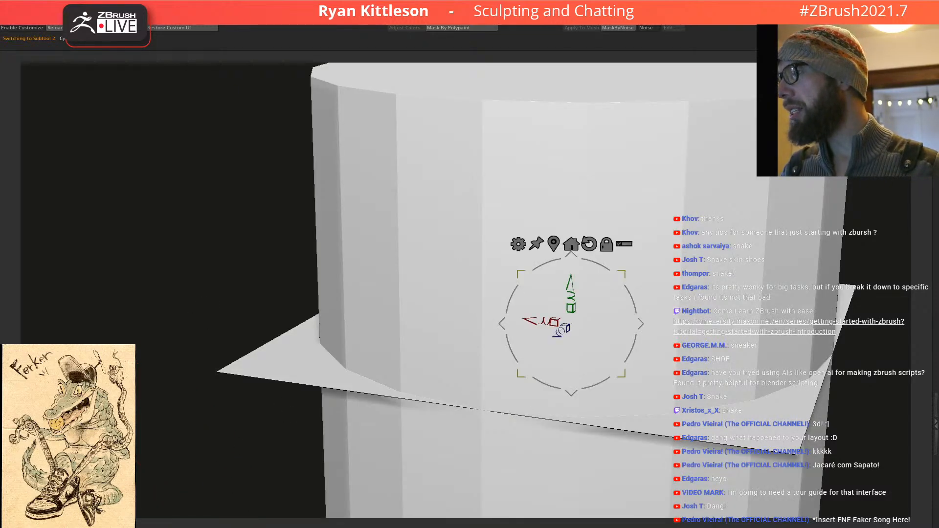
Step: Check the Ferker drawing in XnView and return to ZBrush to isolate the cylinder in a front view
key("alt+Tab")
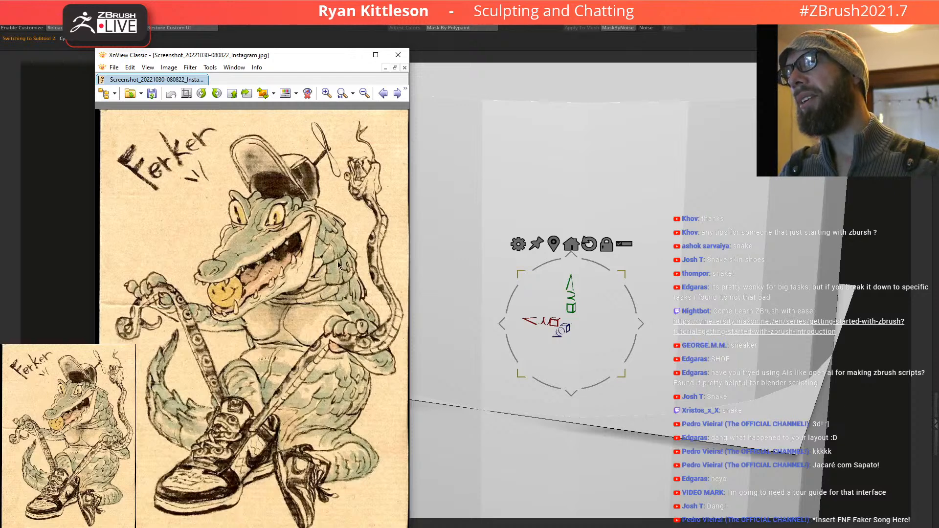
key("alt+Tab")
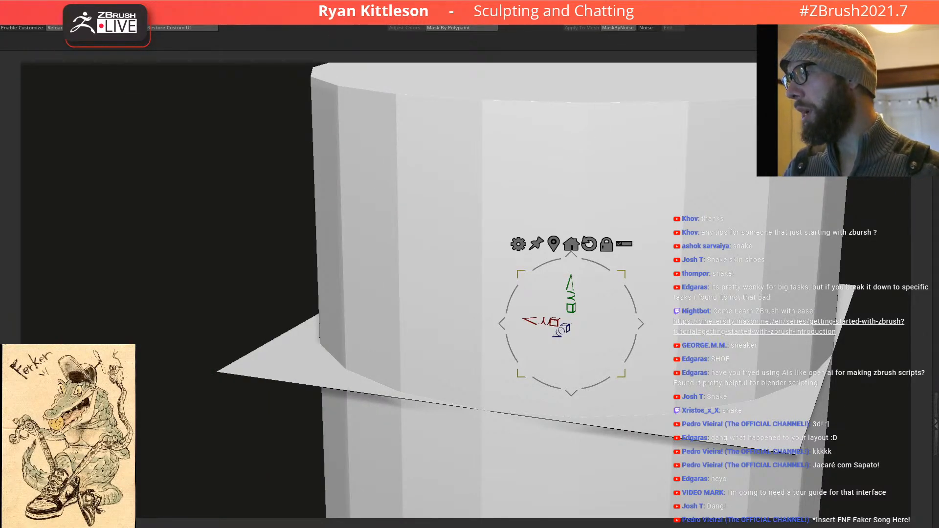
right_click_drag(620, 167, 689, 101, "ctrl")
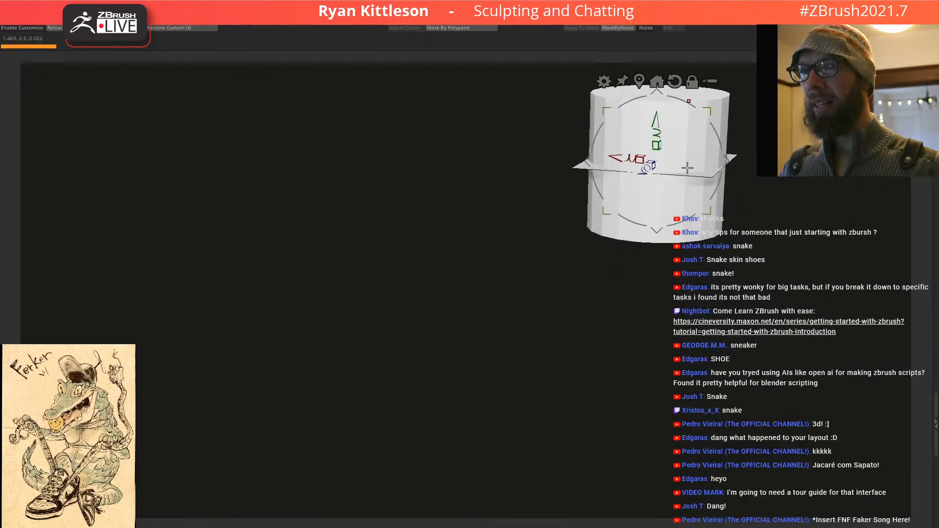
right_click_drag(662, 179, 503, 285, "shift")
left_click_drag(493, 264, 494, 296, "alt")
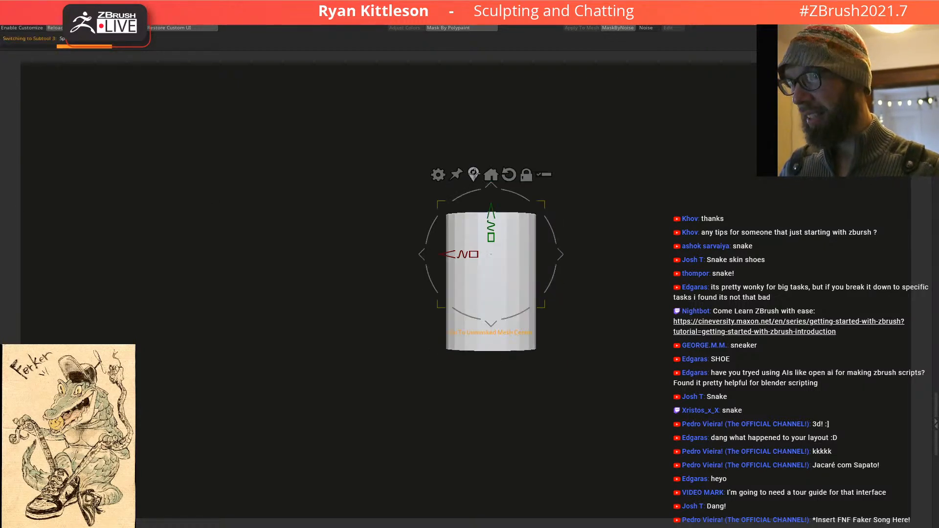
key("q")
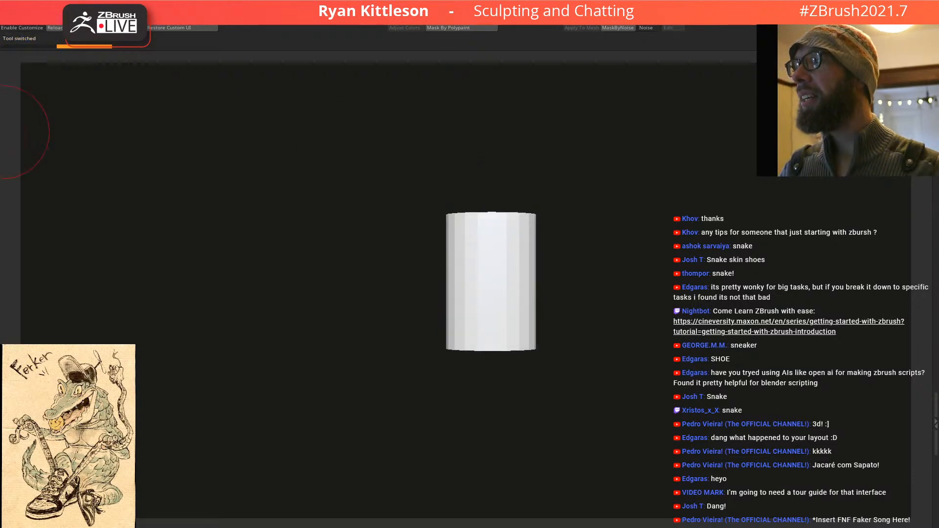
Step: Turn on polyframe display and remove the cylinder's end caps so only its side wall remains
right_click_drag(508, 186, 446, 243)
key("shift+f")
left_click(492, 222, "ctrl+shift")
left_click(494, 227, "ctrl+shift")
left_click(435, 474, "ctrl+shift")
right_click_drag(461, 408, 517, 214, "alt")
key("Delete")
Step: Rotate the open tube 90° onto its side and rescale it with the gizmo
right_click_drag(547, 180, 460, 332)
right_click_drag(460, 332, 556, 204, "alt")
right_click_drag(436, 207, 507, 204, "alt")
right_click_drag(571, 212, 443, 111)
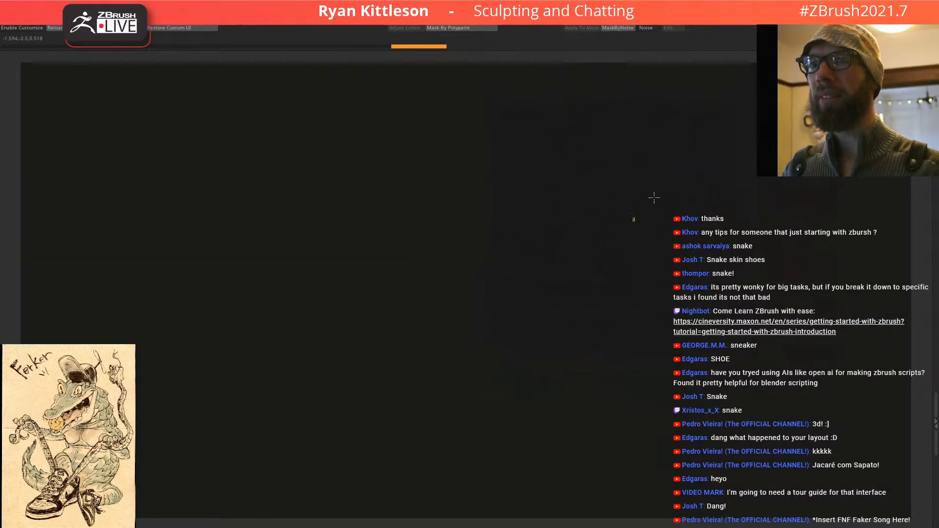
key("w")
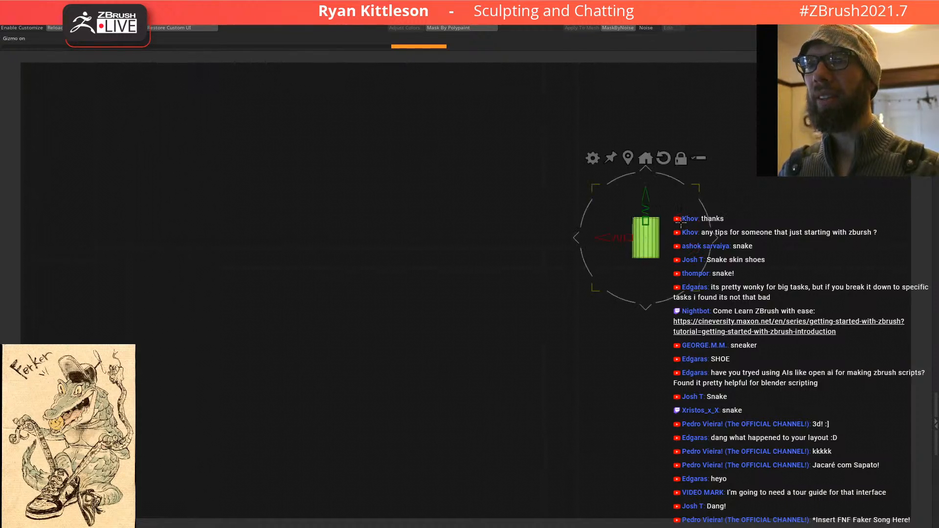
left_click_drag(708, 212, 634, 208)
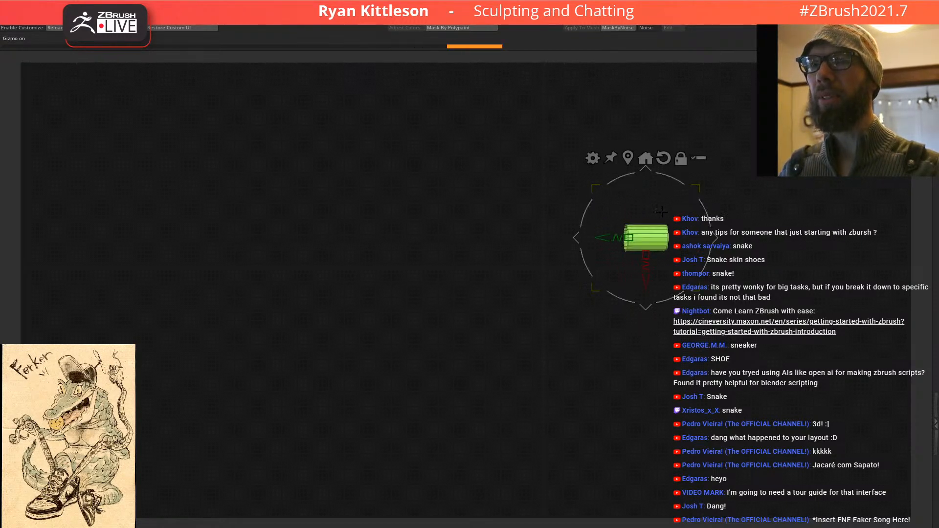
right_click_drag(629, 236, 494, 233, "alt")
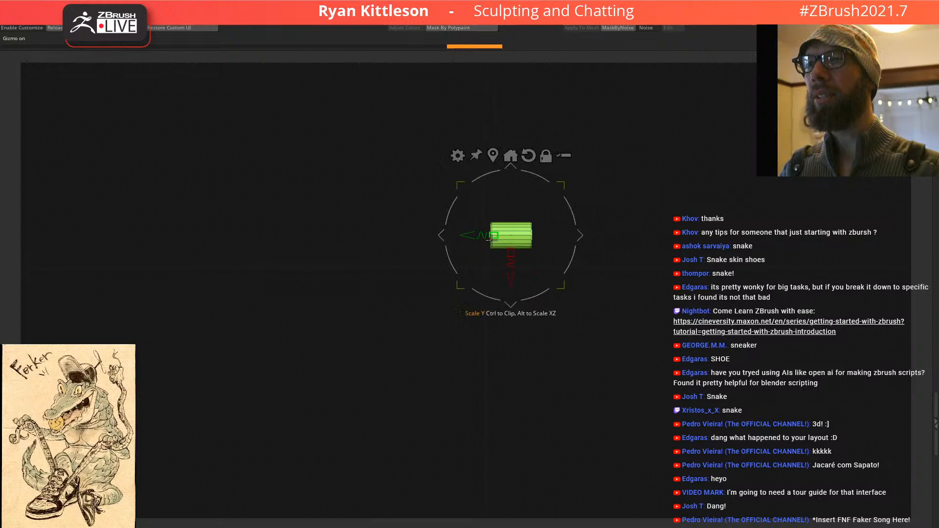
left_click_drag(512, 263, 567, 263)
right_click_drag(629, 227, 642, 277, "alt")
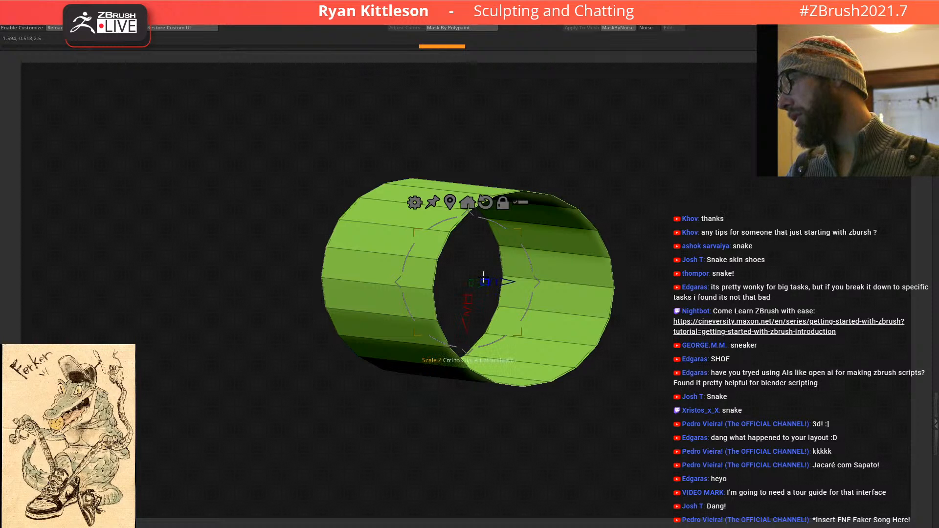
Step: Check the Ferker drawing in XnView and return to ZBrush to inspect the tube from the side
left_click_drag(0, 210, 469, 31)
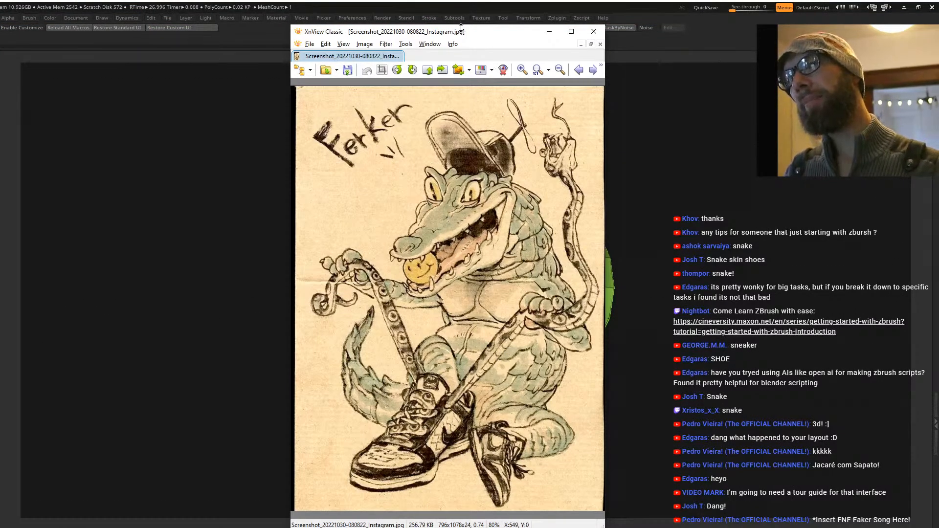
left_click_drag(465, 30, 0, 146)
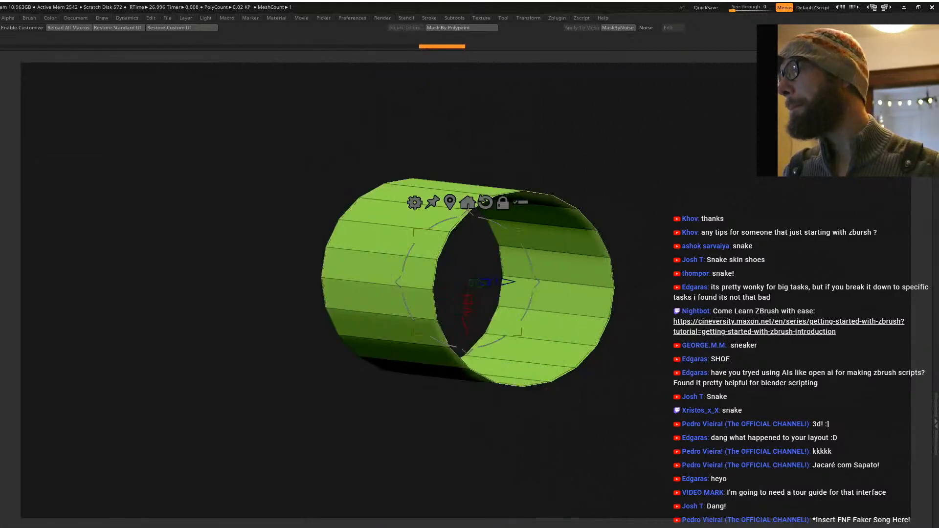
right_click_drag(582, 226, 567, 267)
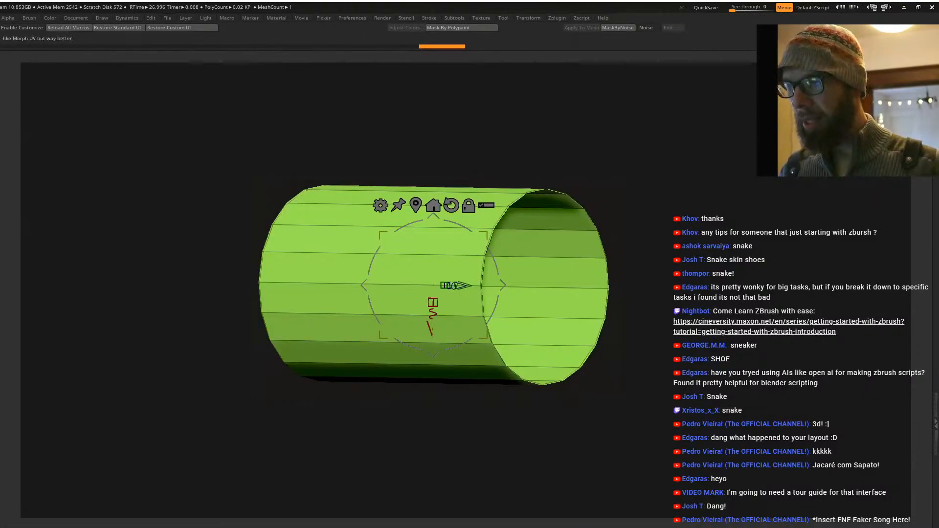
Step: Try to flatten the tube into its UV layout and undo it
key("ctrl+u")
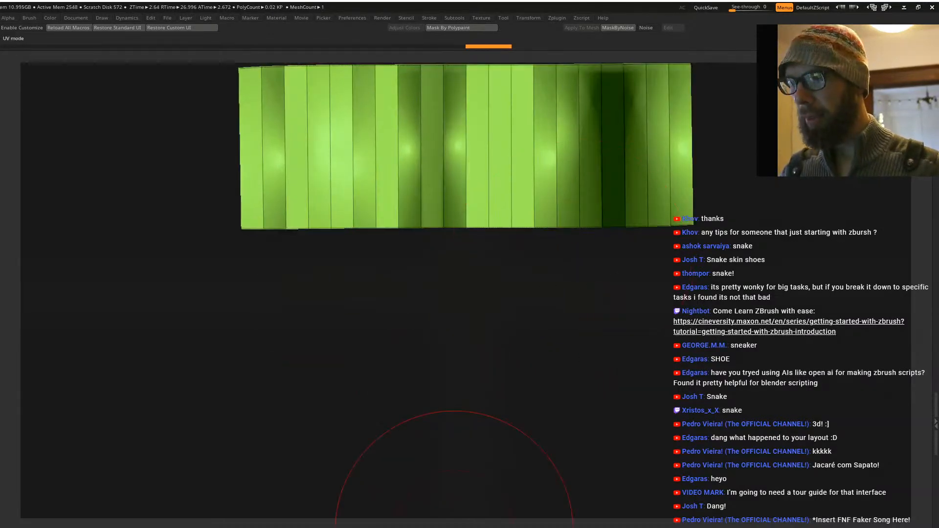
key("ctrl+z")
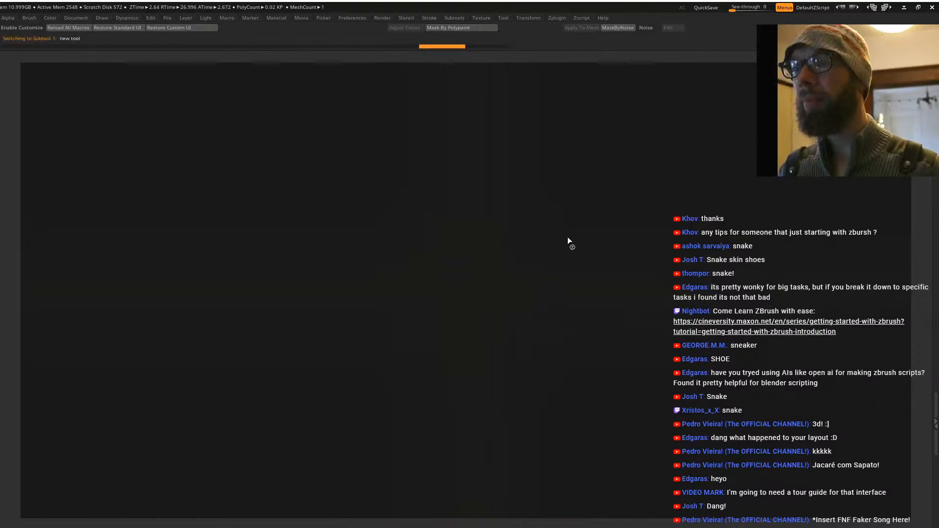
key("ctrl+shift+z")
Step: Delete every other lengthwise edge around the tube with ZModeler to halve its number of sides
mouse_move(552, 258)
right_mouse_down()
mouse_move(577, 257)
mouse_move(512, 211)
mouse_move(532, 236)
mouse_move(456, 224)
mouse_move(482, 226)
right_mouse_up()
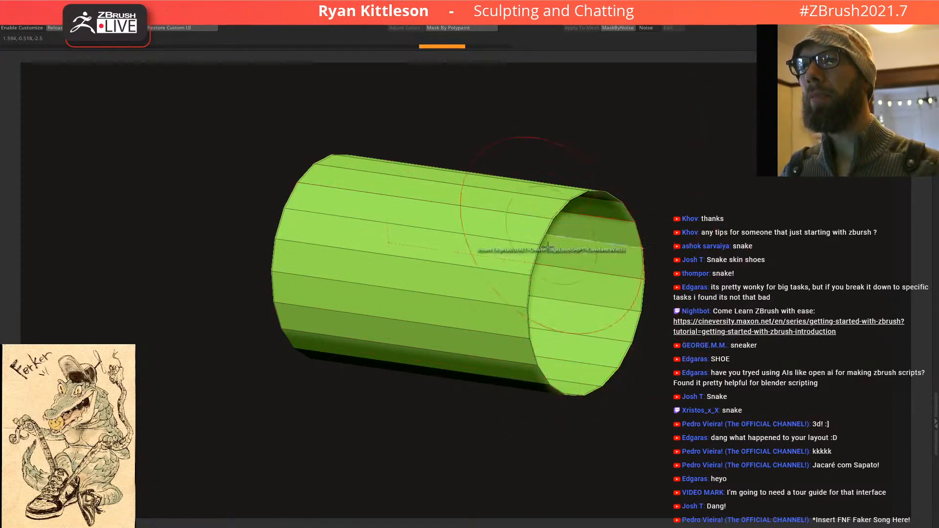
right_click_drag(591, 229, 579, 206)
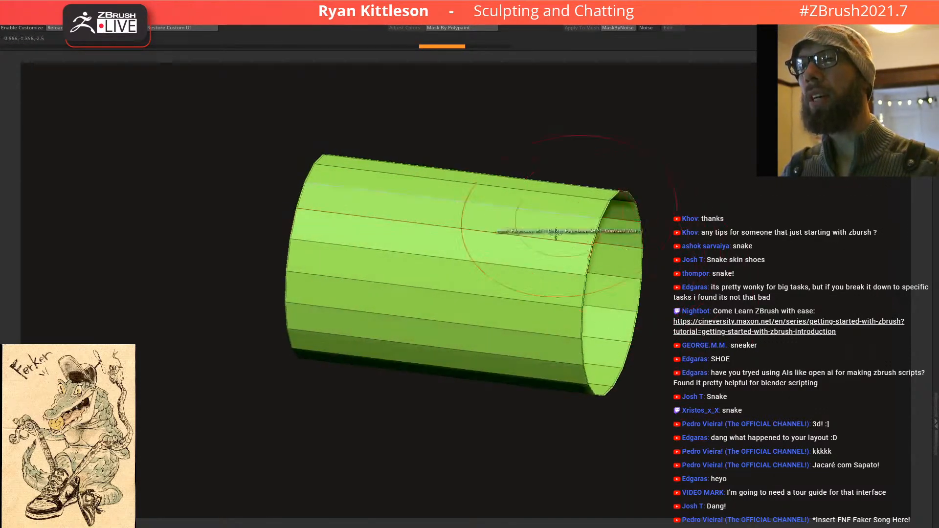
right_click_drag(482, 273, 479, 258)
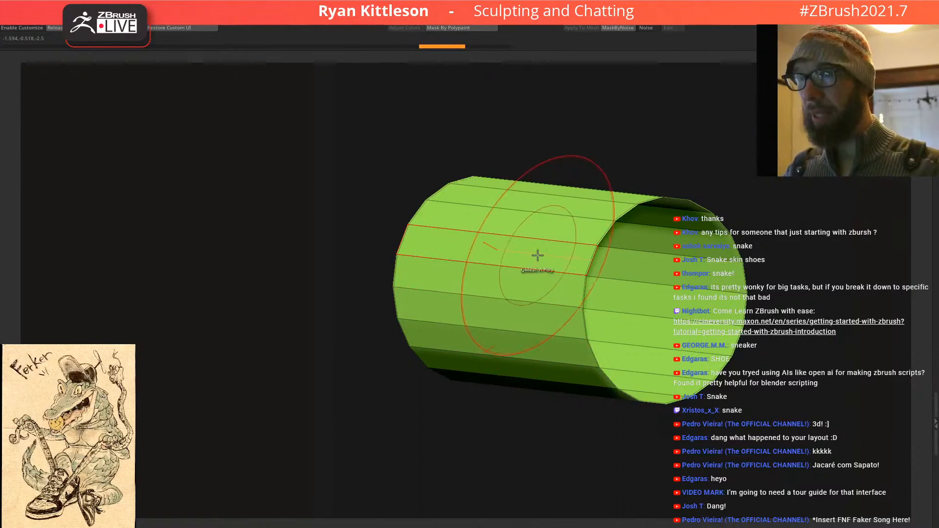
right_click_drag(538, 255, 523, 255)
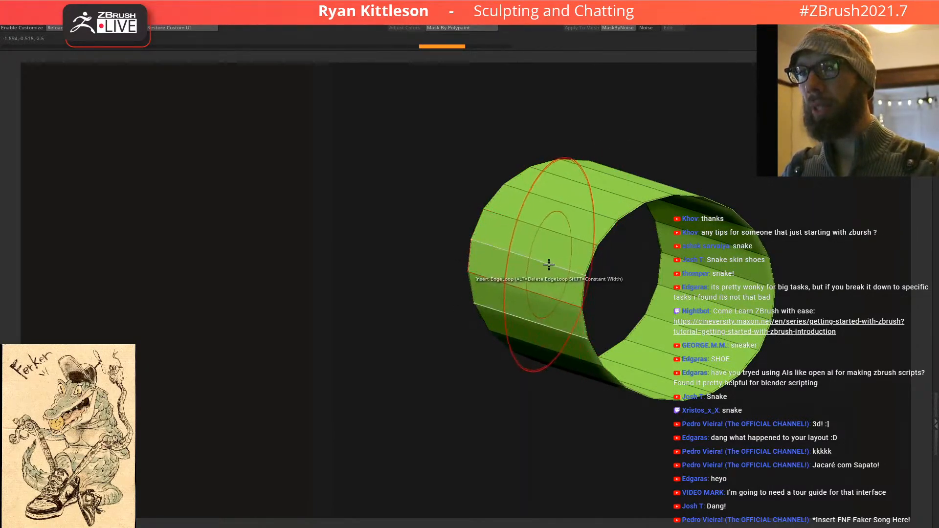
left_click(549, 261, "alt")
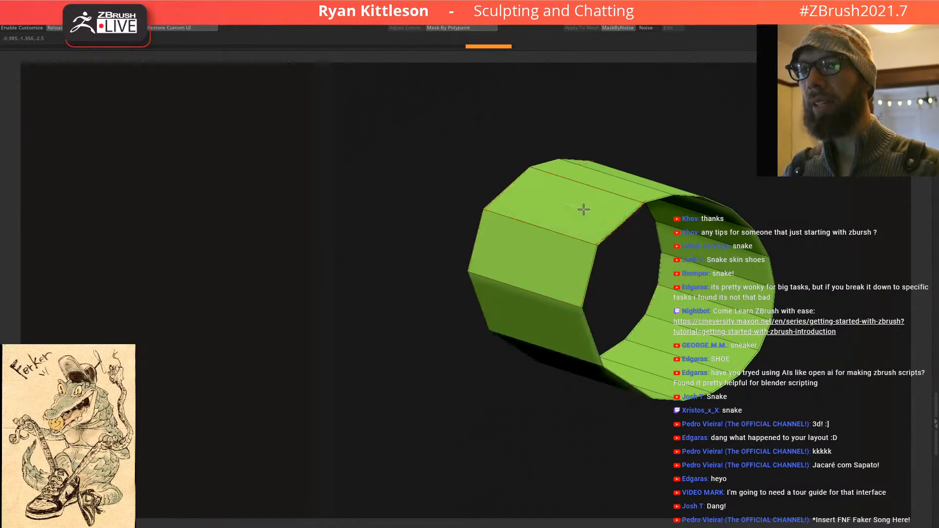
right_click_drag(597, 202, 677, 157)
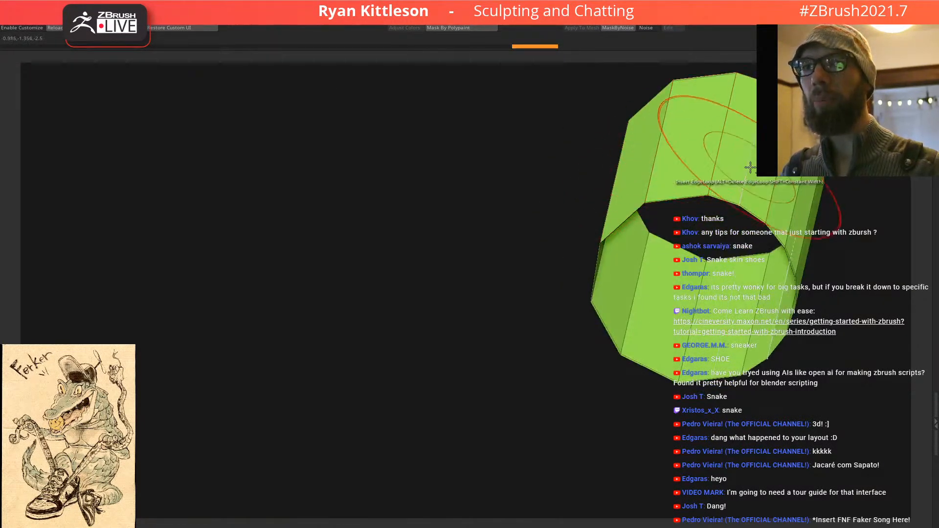
mouse_move(748, 165)
right_mouse_down()
mouse_move(738, 214)
mouse_move(689, 191)
mouse_move(572, 230)
mouse_move(582, 214)
mouse_move(572, 209)
mouse_move(572, 224)
mouse_move(544, 212)
right_mouse_up()
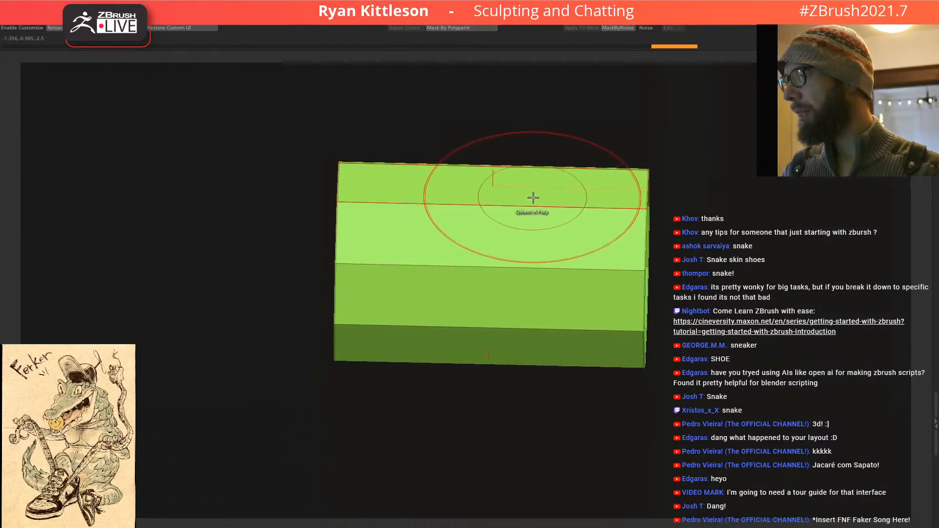
right_click_drag(495, 195, 493, 203)
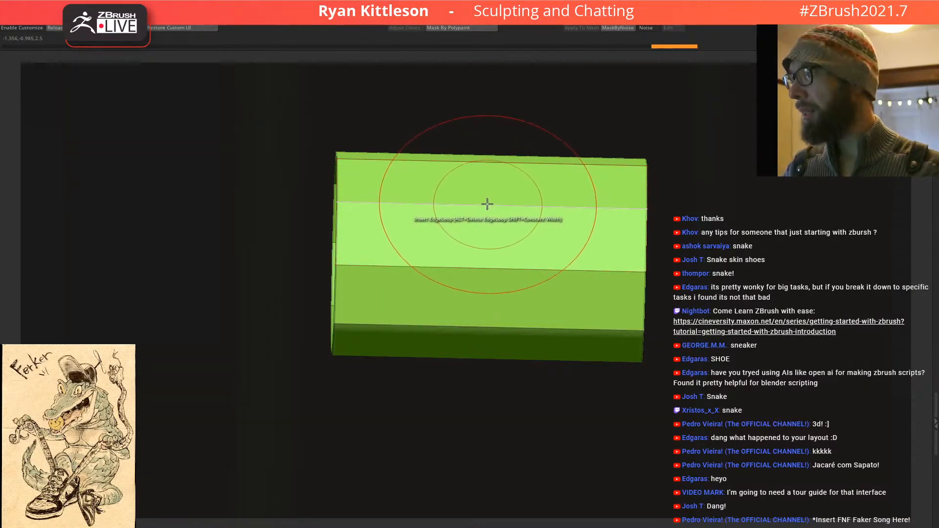
Step: Insert two evenly spaced edge loops around the tube to divide it into three bands
key("space")
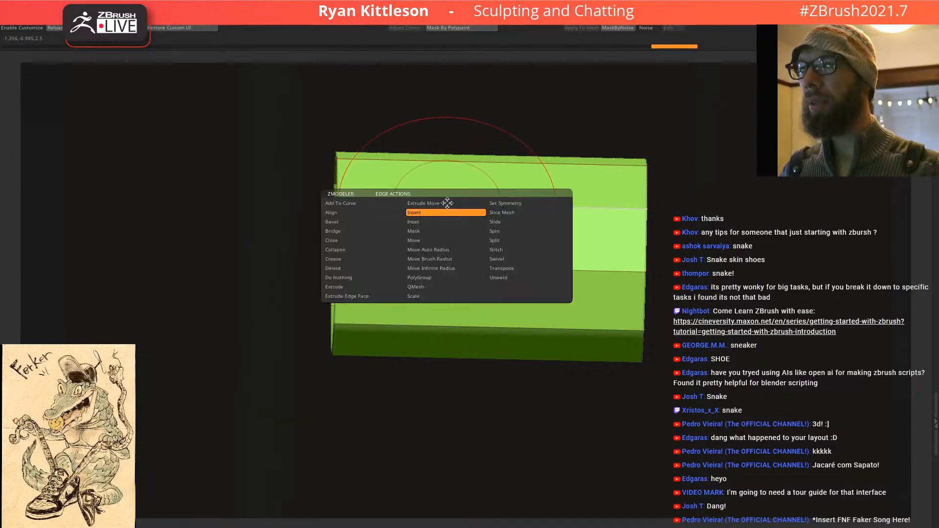
left_click(415, 268)
left_click(356, 322)
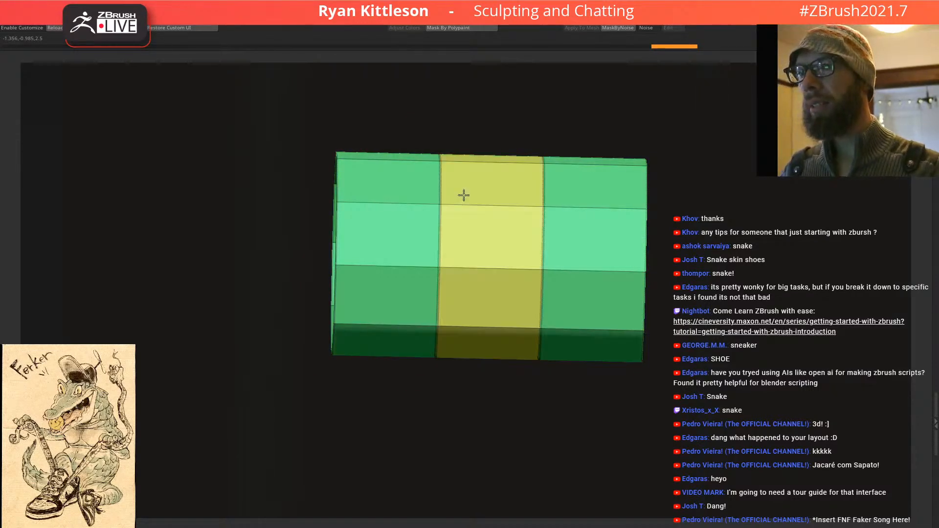
right_click_drag(538, 245, 694, 489)
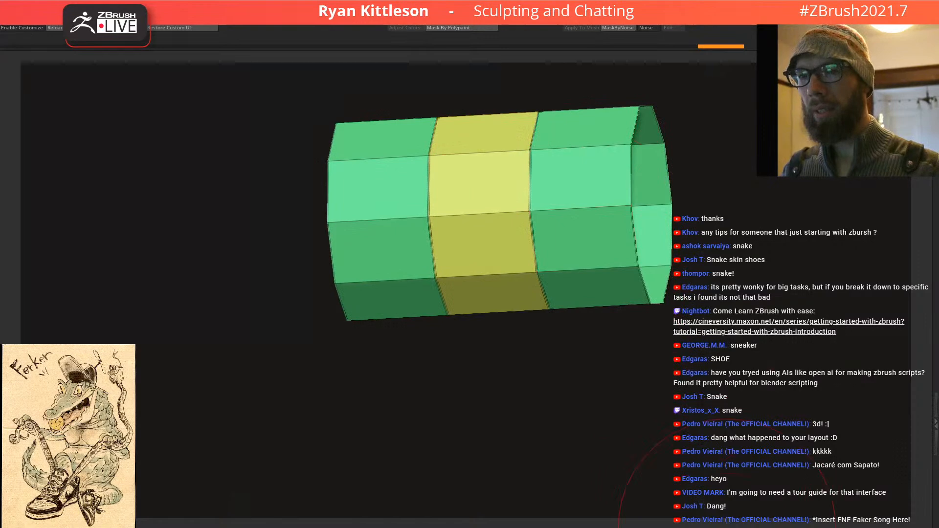
right_click_drag(561, 314, 540, 160)
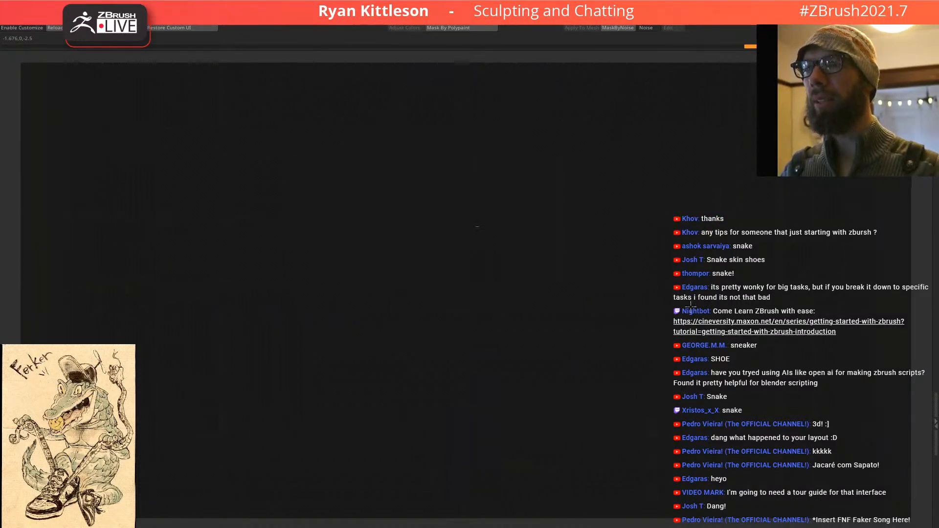
Step: Split the tube lengthwise into two polygroups by isolating part of its wall and regrouping it
right_click_drag(610, 272, 440, 264)
right_click_drag(416, 298, 461, 318)
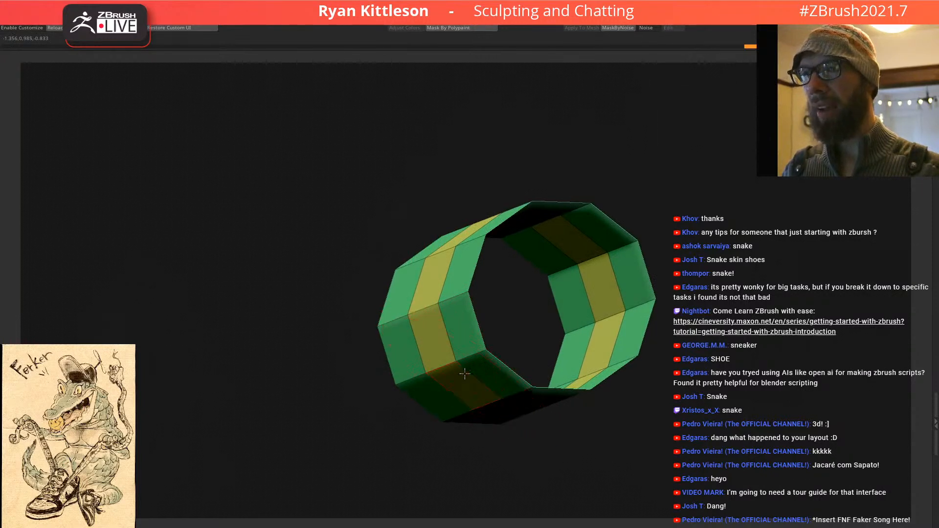
right_click_drag(466, 385, 459, 366)
mouse_move(487, 378)
left_mouse_down()
mouse_move(472, 405)
mouse_move(521, 452)
mouse_move(584, 374)
mouse_move(567, 443)
left_mouse_up()
right_click_drag(567, 443, 503, 325)
left_click_drag(468, 322, 503, 335)
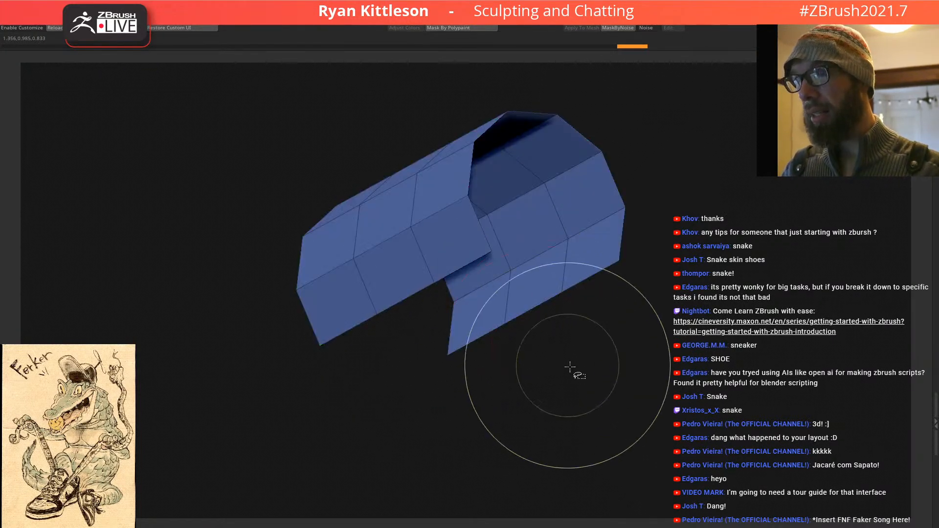
right_click_drag(473, 302, 528, 238, "ctrl")
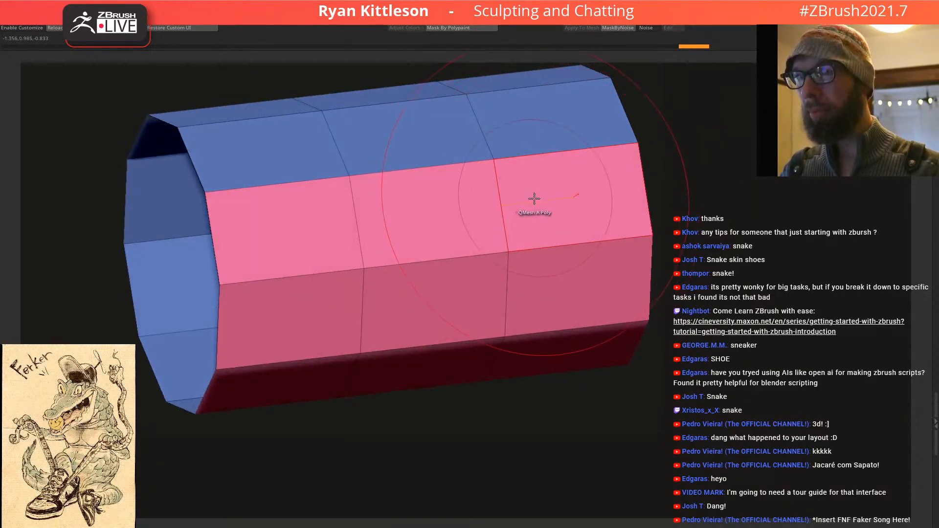
Step: Try Extrude Edge Face with the Polyloop target on a crosswise edge of the tube and undo it
key("space")
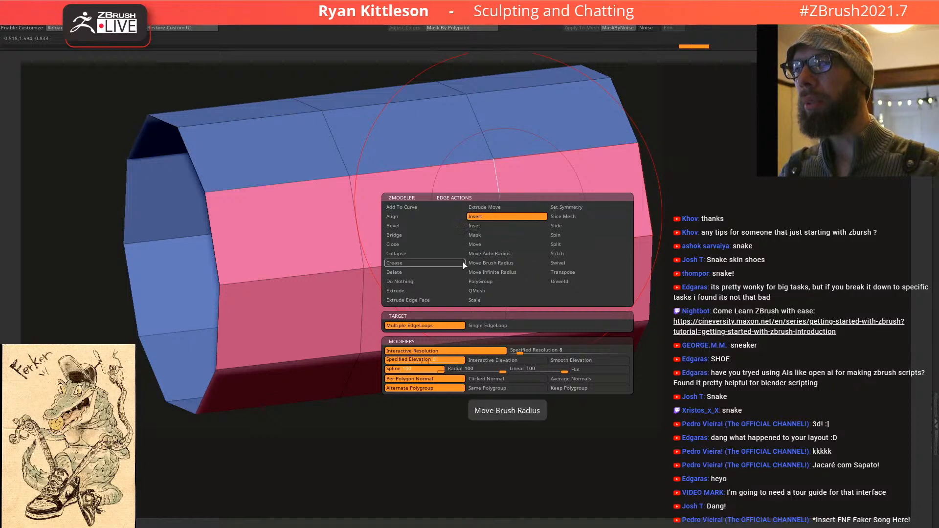
left_click(425, 301)
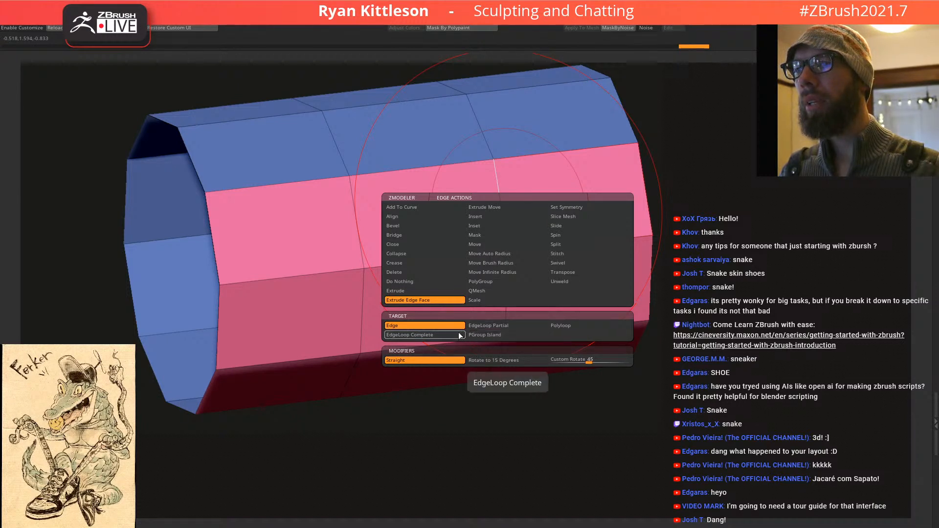
left_click(558, 325)
left_click_drag(545, 204, 559, 204)
key("ctrl+z")
Step: Try Extrude Edge Face with the Edge target on the tube's crosswise edge and undo it
key("space")
key("space")
left_click(438, 415)
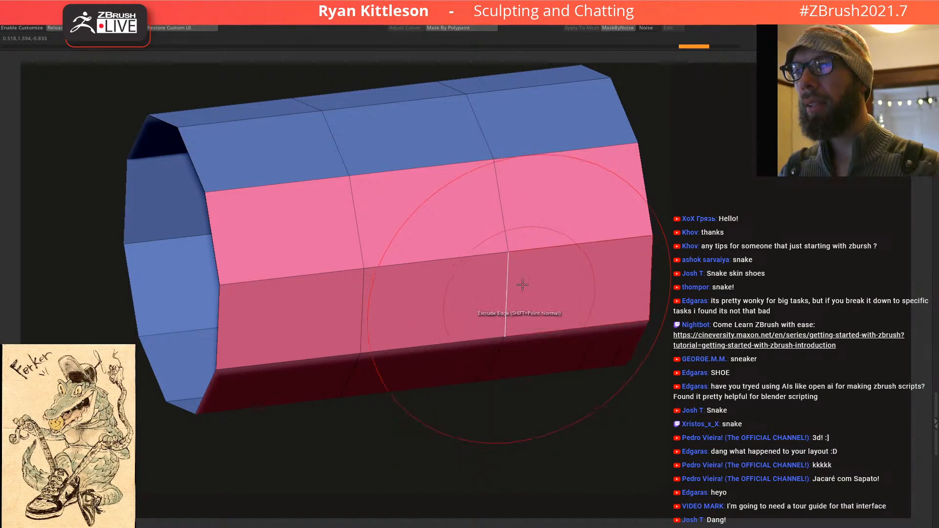
mouse_move(555, 291)
right_mouse_down()
mouse_move(547, 236)
mouse_move(556, 264)
mouse_move(531, 309)
mouse_move(532, 222)
right_mouse_up()
key("ctrl+z")
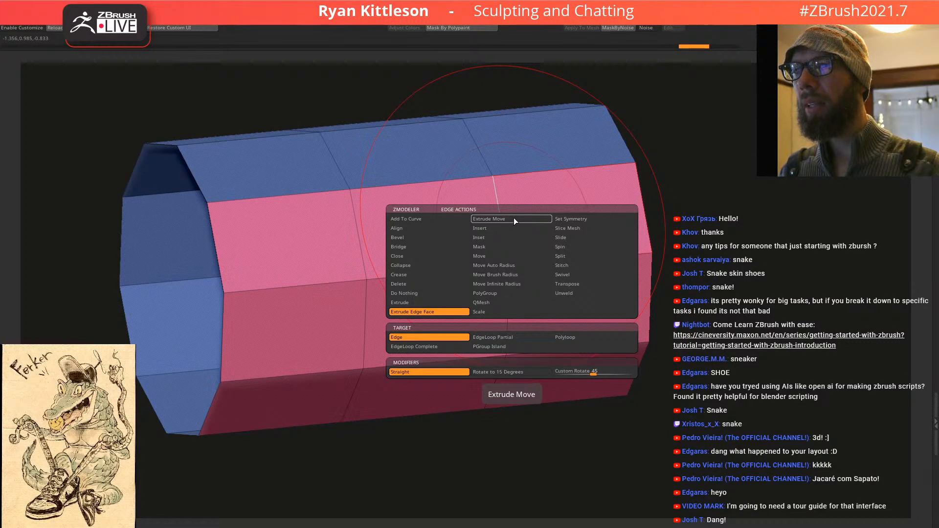
left_click(513, 218)
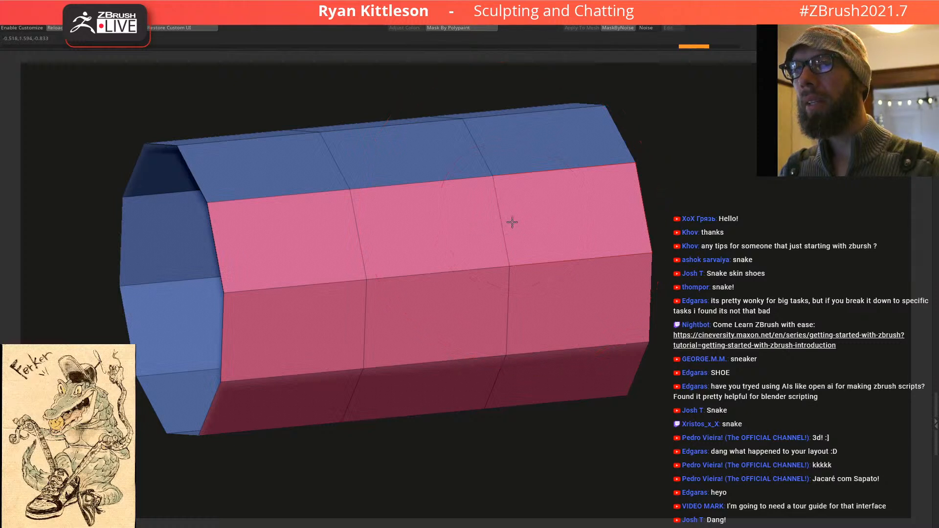
key("ctrl+z")
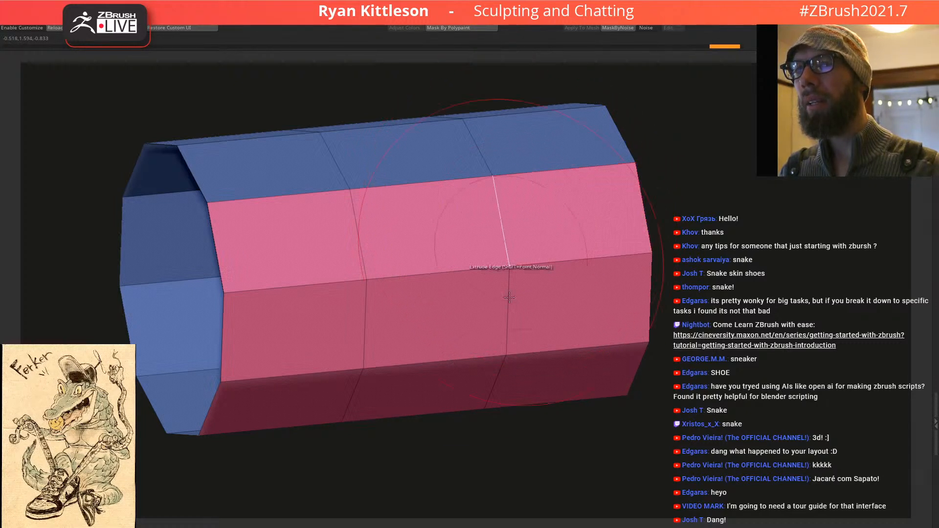
Step: Try Extrude Edge Face on the crosswise edge with targets other than a single edge, including EdgeLoop Complete
right_click_drag(514, 268, 508, 223)
key("space")
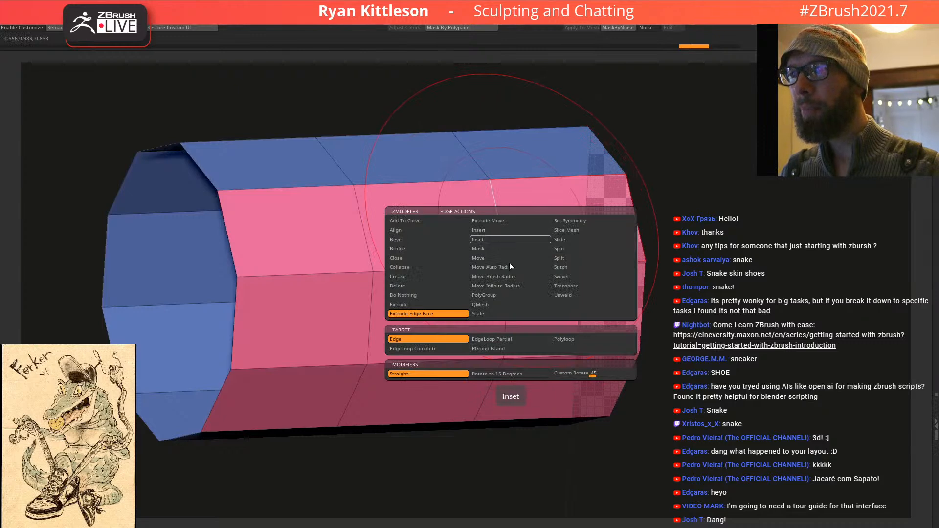
left_click(437, 350)
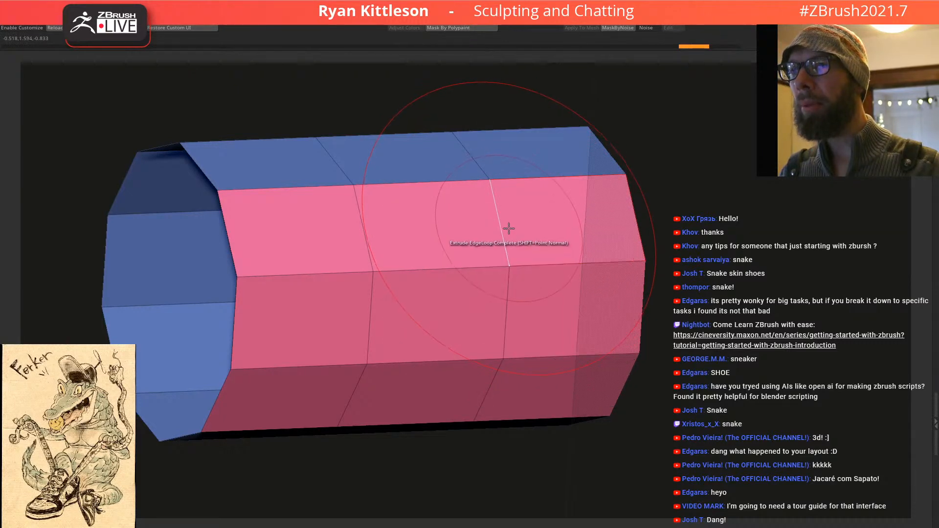
key("space")
left_click(505, 346)
left_click(512, 222)
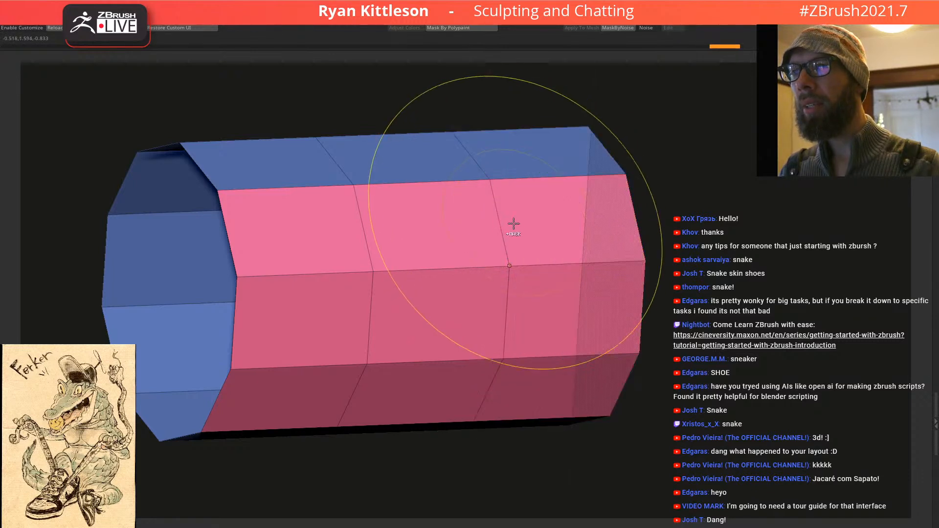
Step: Try Extrude Edge Face with the PGroup Island target on the crosswise edge and undo the result
key("space")
left_click(496, 355)
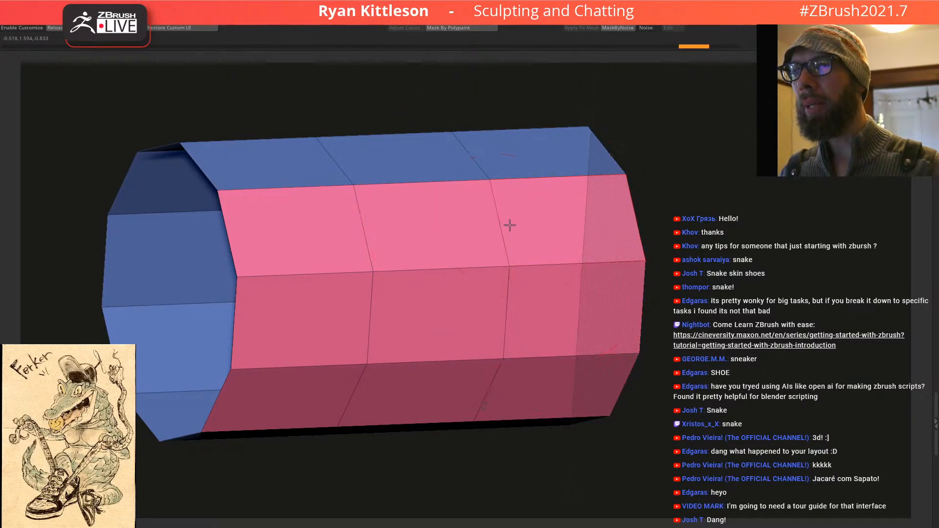
left_click(528, 213)
key("ctrl+z")
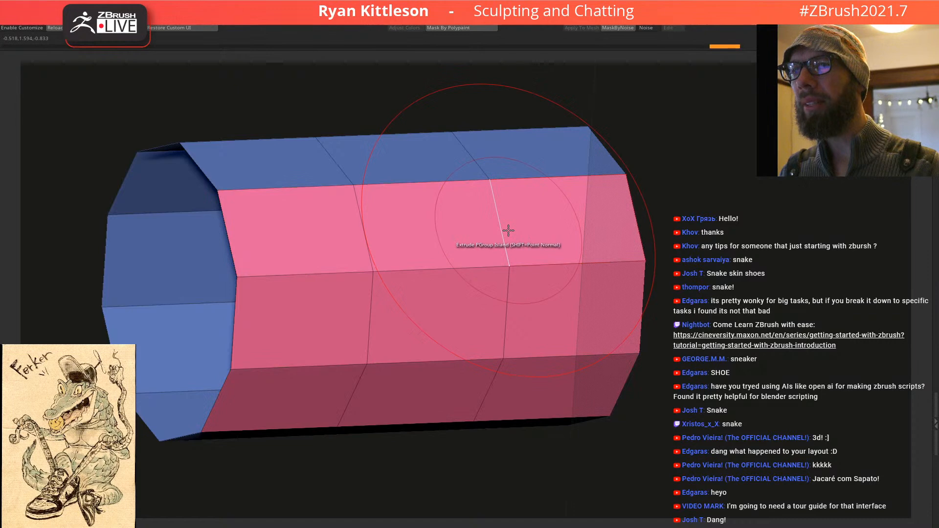
left_click_drag(508, 230, 526, 219)
right_click_drag(526, 218, 525, 267)
key("ctrl+z")
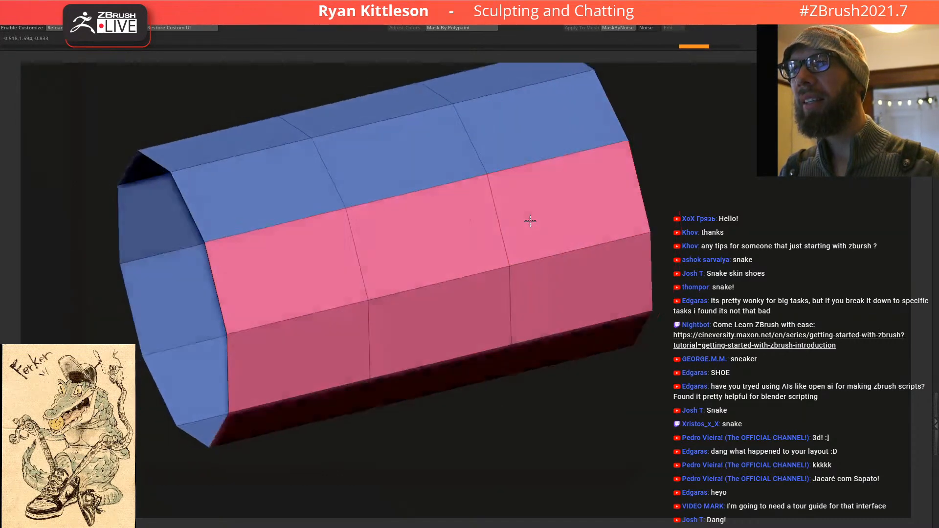
Step: Insert an edge loop through the middle of the tube's end band, giving that band a new polygroup
right_click_drag(531, 227, 507, 218)
key("space")
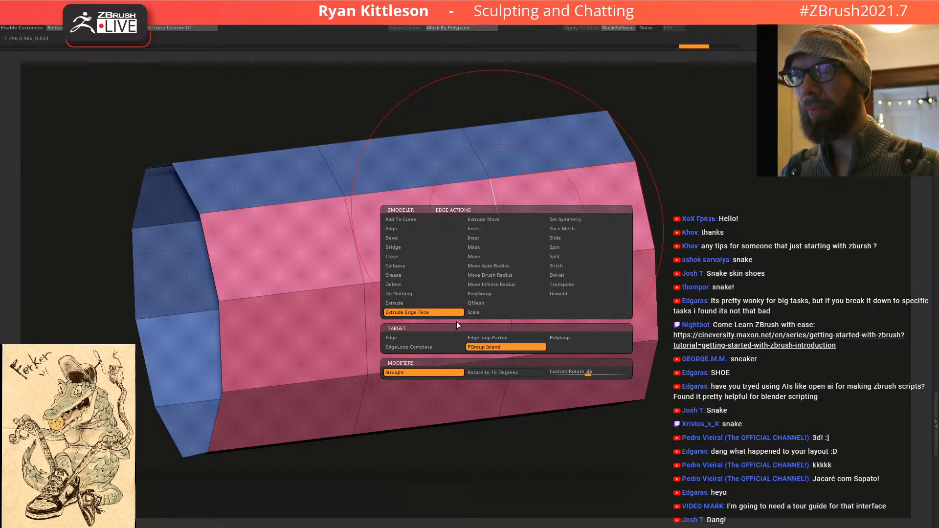
key("space")
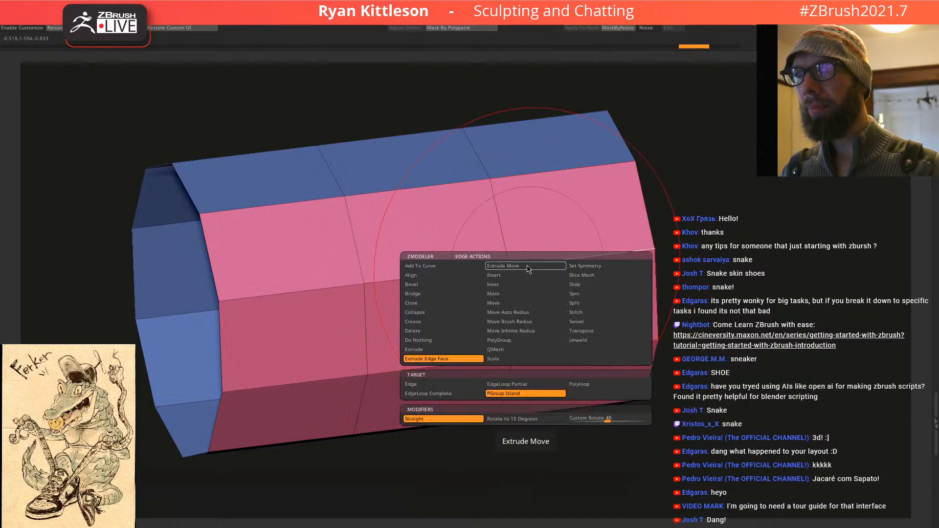
left_click(505, 275)
left_click(523, 264)
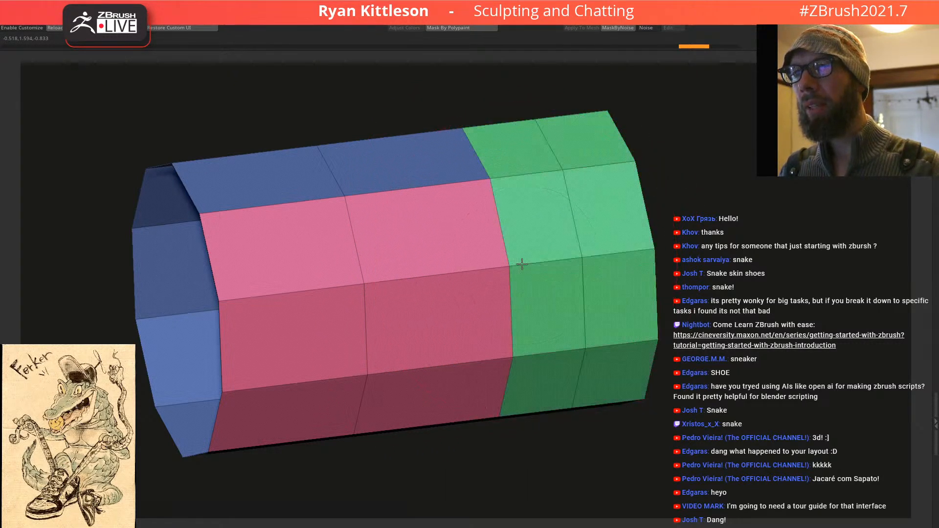
Step: Undo the band's middle loop and insert single edge loops close beside the two crosswise edges and the tube's open end
key("ctrl+z")
key("space")
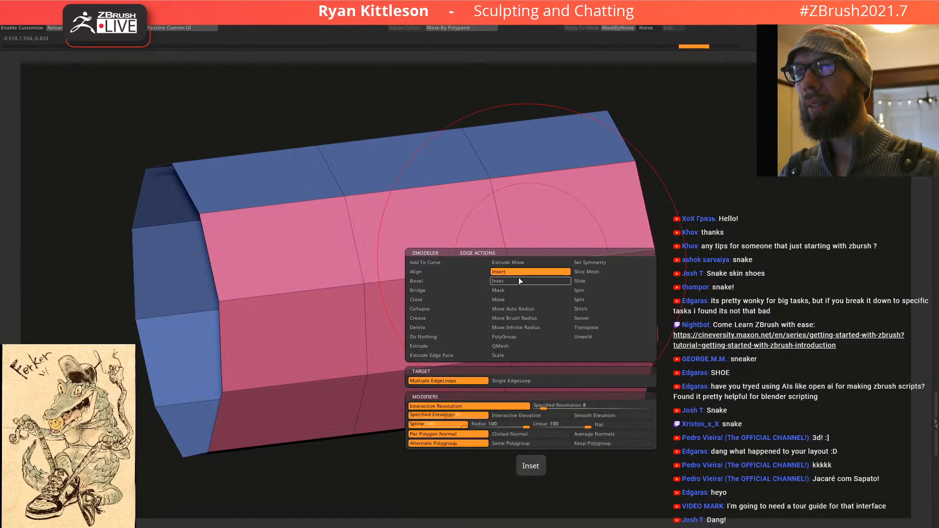
left_click(525, 346)
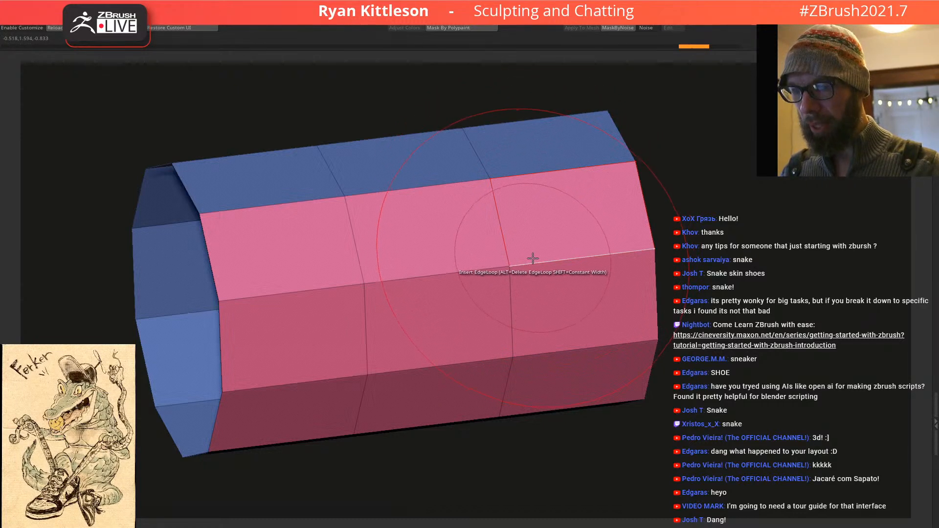
left_click_drag(530, 260, 517, 265)
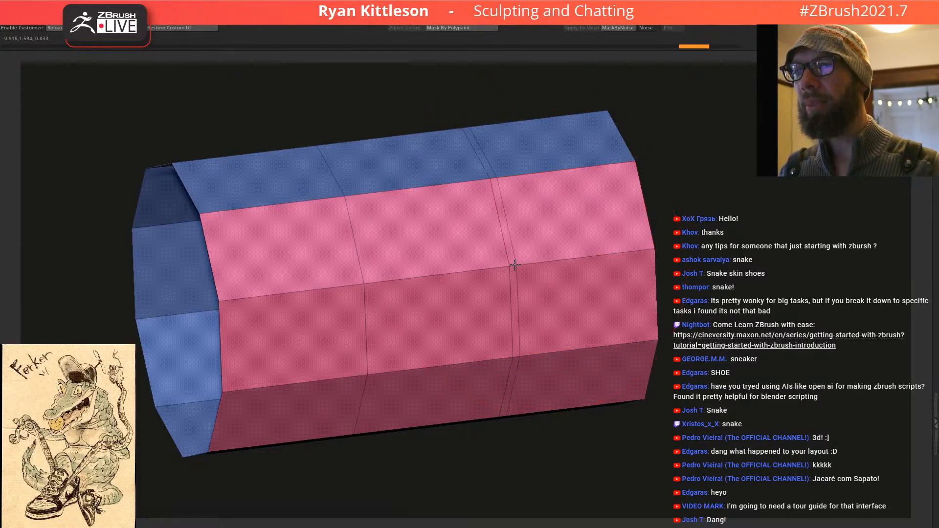
left_click(378, 282)
left_click(222, 300)
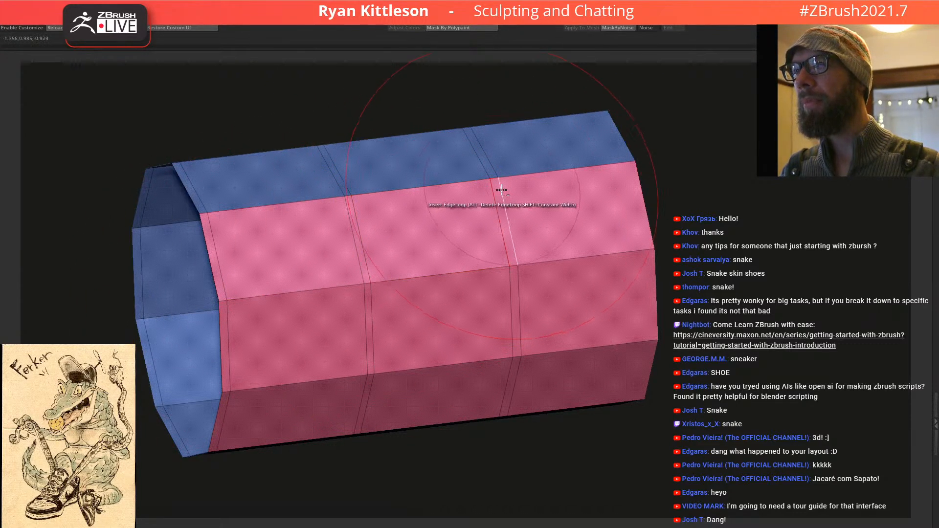
right_click_drag(496, 185, 474, 222)
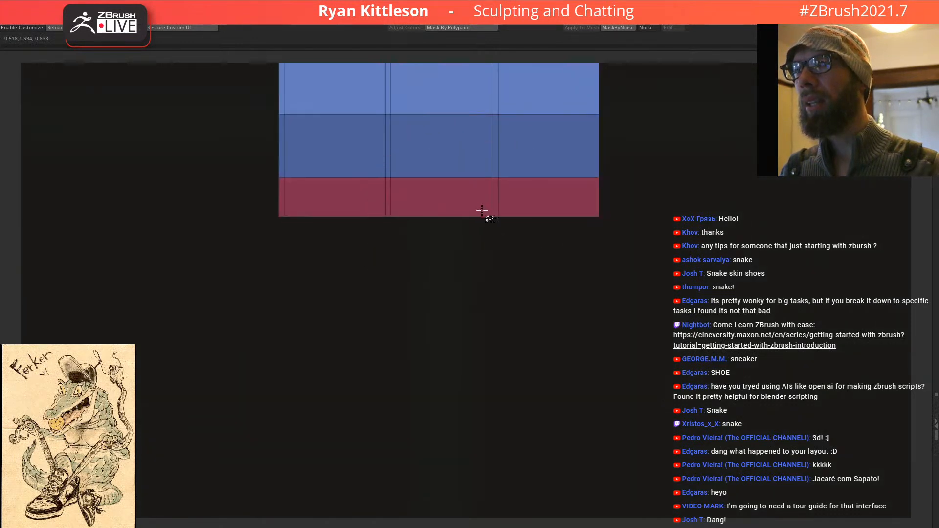
left_click(481, 209, "ctrl+shift")
left_click(489, 208, "ctrl+shift")
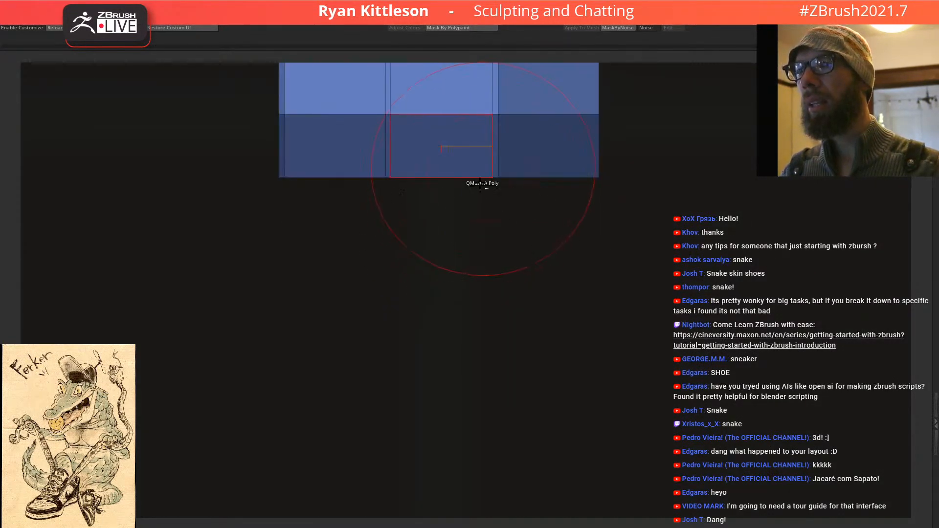
key("f")
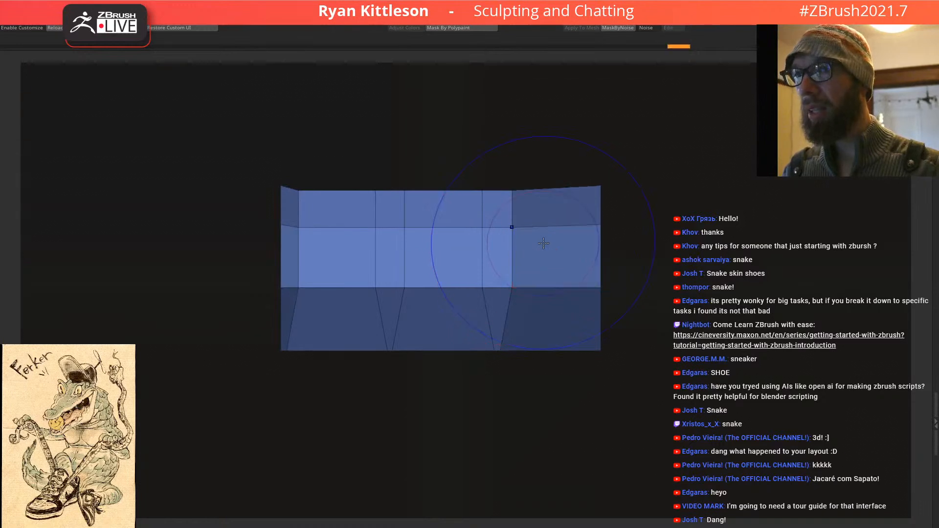
key("p")
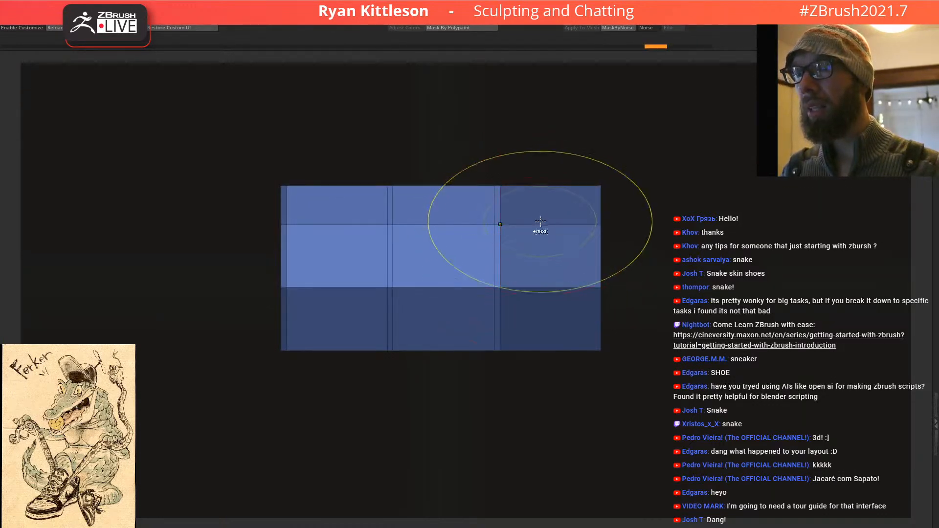
key("ctrl+z")
right_click_drag(498, 290, 619, 259)
left_click(668, 252, "ctrl+shift")
Step: Isolate the underside vertices of the three new edge loops with a mask and pull them down to form overlapping steps
mouse_move(517, 357)
right_mouse_down("alt")
mouse_move(556, 176)
mouse_move(586, 212)
mouse_move(576, 184)
mouse_move(567, 190)
mouse_move(588, 273)
right_mouse_up("alt")
key("ctrl")
mouse_move(599, 280)
left_mouse_down("ctrl")
mouse_move(557, 220)
mouse_move(532, 150)
left_mouse_up("ctrl")
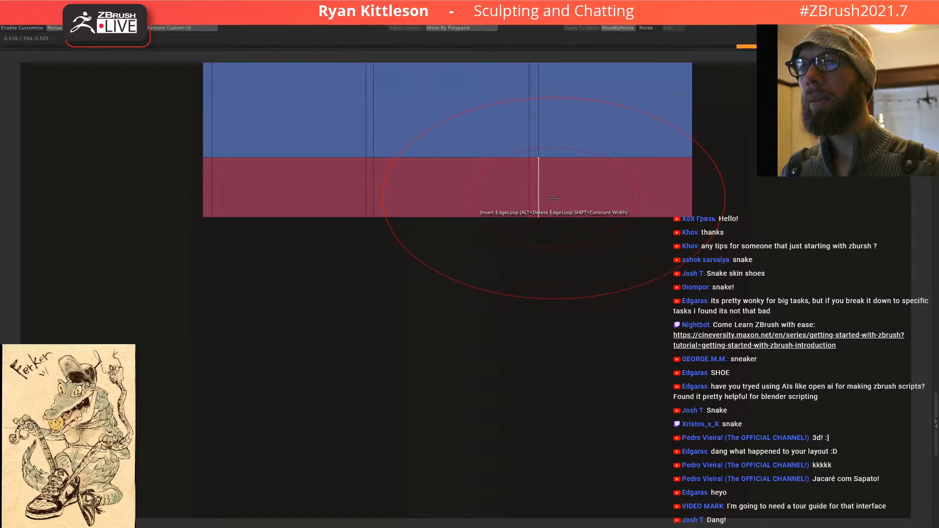
left_click_drag(559, 243, 532, 148, "ctrl")
left_click_drag(398, 246, 369, 148, "ctrl")
left_click_drag(250, 237, 208, 145, "ctrl")
key("w")
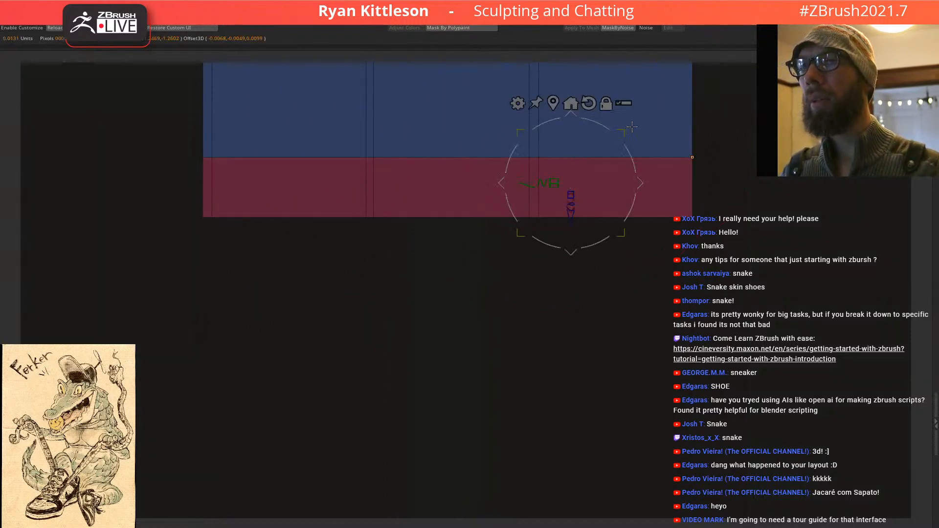
left_click_drag(735, 125, 675, 151, "alt")
key("shift+f")
left_click(672, 151, "ctrl")
Step: Preview the stepped tube with smooth subdivision, and return to the low-poly view with its wireframe
key("d")
mouse_move(560, 189)
right_mouse_down()
mouse_move(602, 197)
mouse_move(629, 218)
mouse_move(594, 207)
mouse_move(640, 240)
right_mouse_up()
key("shift+d")
key("shift+f")
key("q")
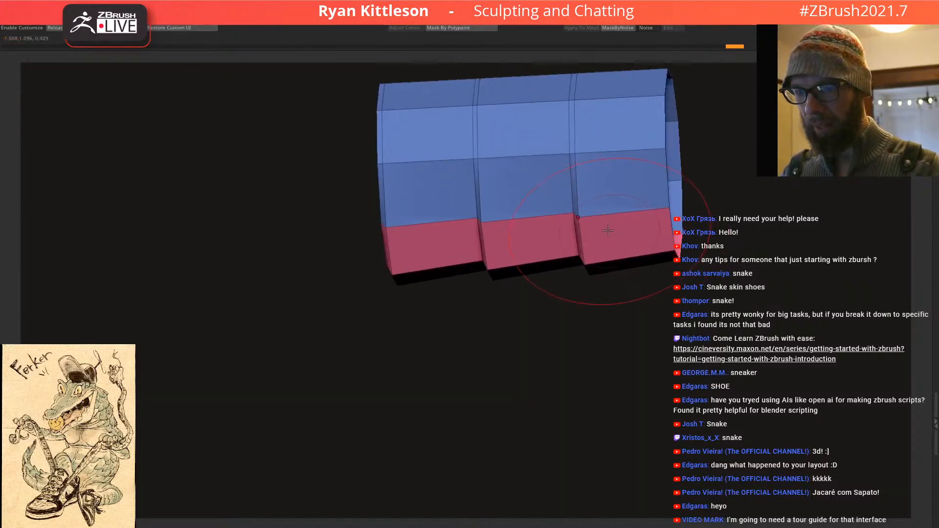
Step: Shift the lowered vertices of the three loops sideways by about 0.06 so the steps overhang the narrow bands
right_click_drag(576, 204, 603, 221, "ctrl")
mouse_move(609, 287)
right_mouse_down("ctrl")
mouse_move(589, 262)
mouse_move(597, 279)
mouse_move(618, 283)
right_mouse_up("ctrl")
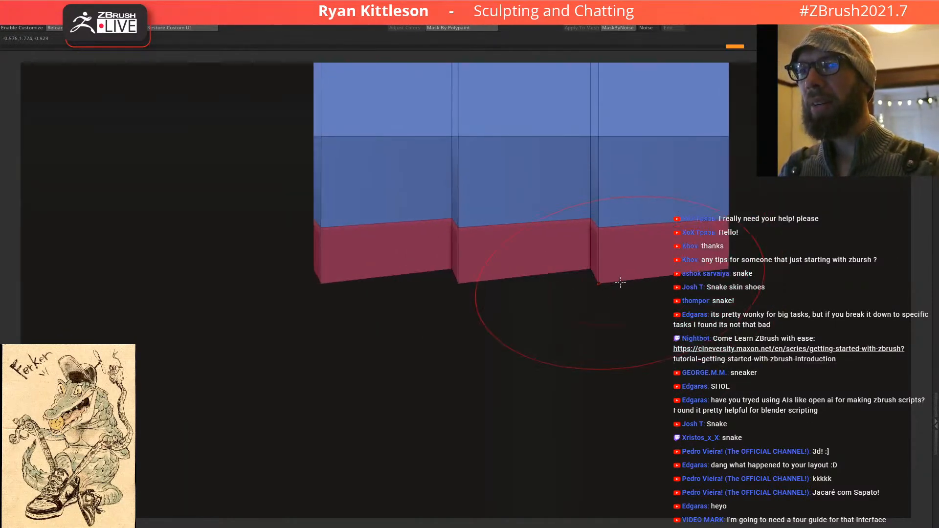
key("w")
left_click_drag(581, 241, 574, 239)
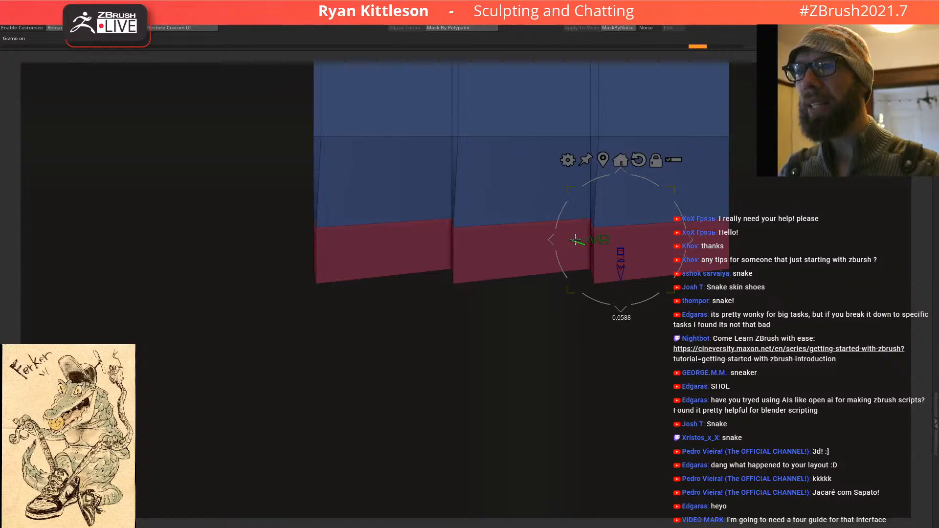
Step: Spread the upper vertices of the loop pair nearest the tube's stepless end by masking and moving each loop apart
right_click_drag(610, 246, 639, 237)
right_click_drag(685, 120, 608, 236, "alt")
left_click_drag(604, 93, 529, 289, "ctrl")
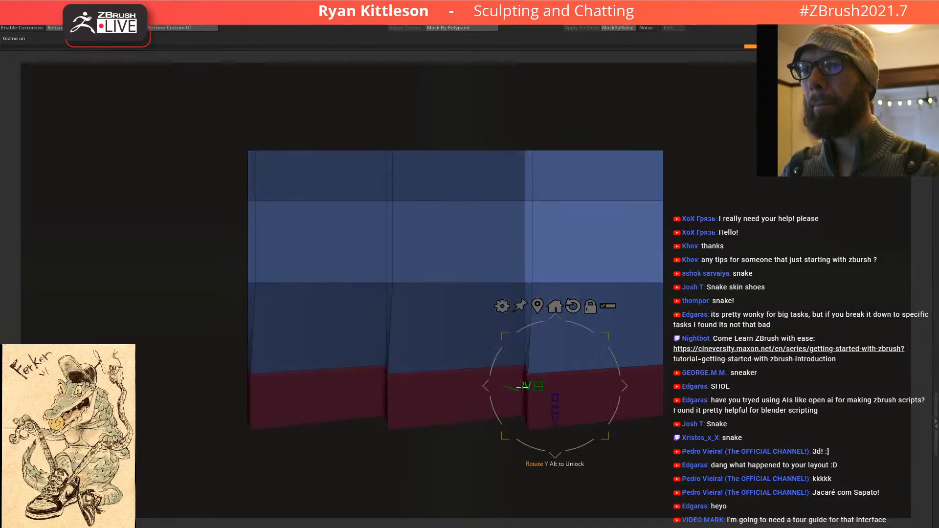
left_click_drag(511, 384, 553, 380)
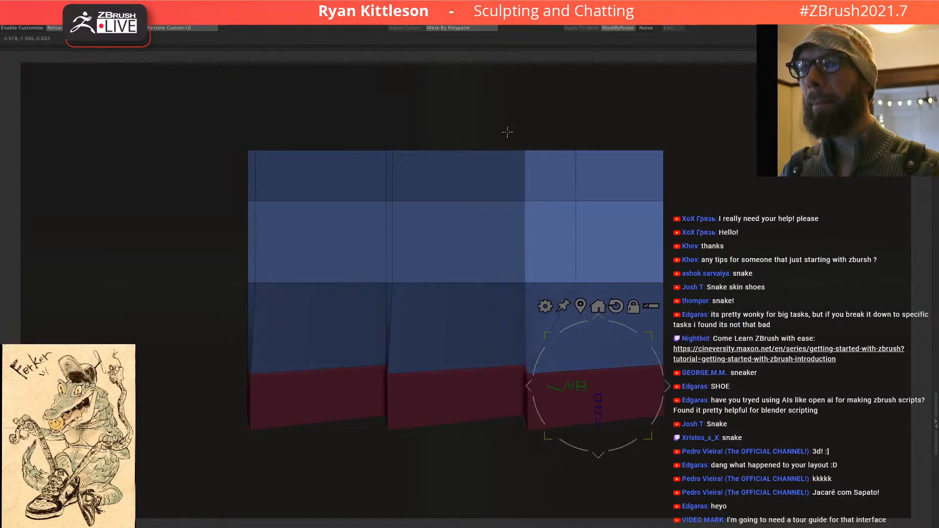
left_click_drag(510, 137, 505, 148, "ctrl")
left_click_drag(489, 110, 544, 337, "ctrl")
left_click_drag(551, 385, 528, 384)
Step: Spread the upper vertices of the middle loop pair apart in the same way and clear the mask
left_click_drag(398, 133, 400, 294, "ctrl")
left_click_drag(545, 386, 574, 386)
left_click(393, 141, "ctrl")
left_click_drag(404, 107, 359, 299, "ctrl")
left_click_drag(559, 393, 521, 392)
left_click(582, 227, "ctrl")
right_click_drag(571, 242, 575, 221, "ctrl")
right_click_drag(570, 310, 577, 321, "ctrl")
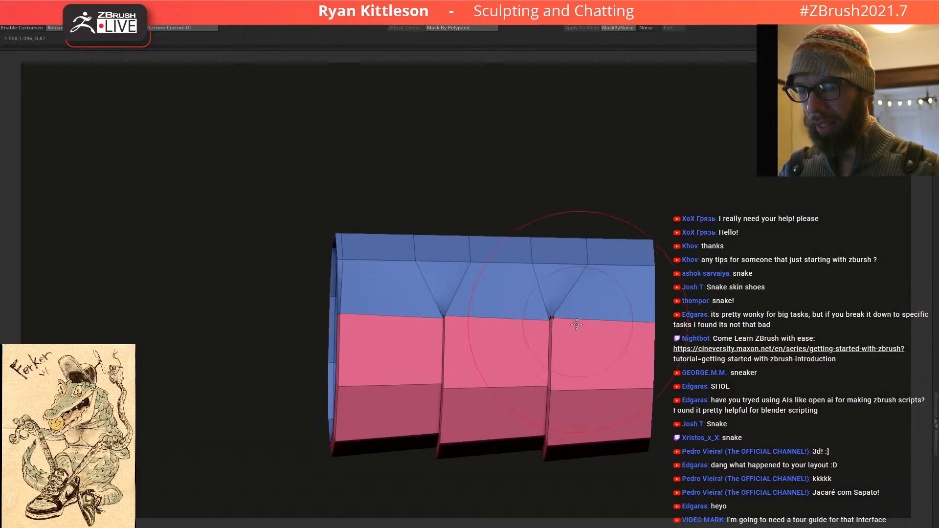
Step: Try creasing the tube's edges, and clear the creases with Uncrease All
key("space")
left_click(576, 390)
right_click_drag(573, 390, 575, 366, "ctrl")
right_click_drag(576, 366, 570, 278, "alt")
right_click_drag(570, 278, 580, 302, "ctrl")
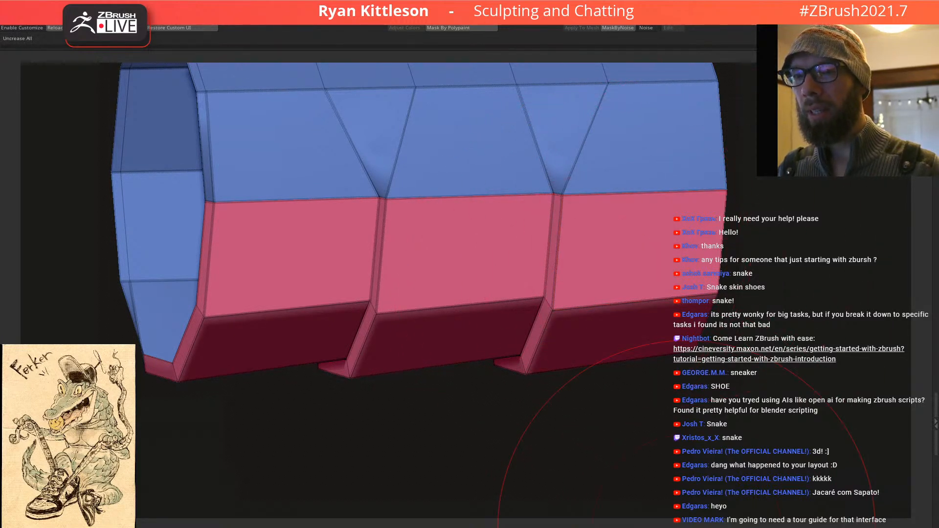
key("space")
left_click(559, 253)
left_click_drag(558, 251, 650, 523)
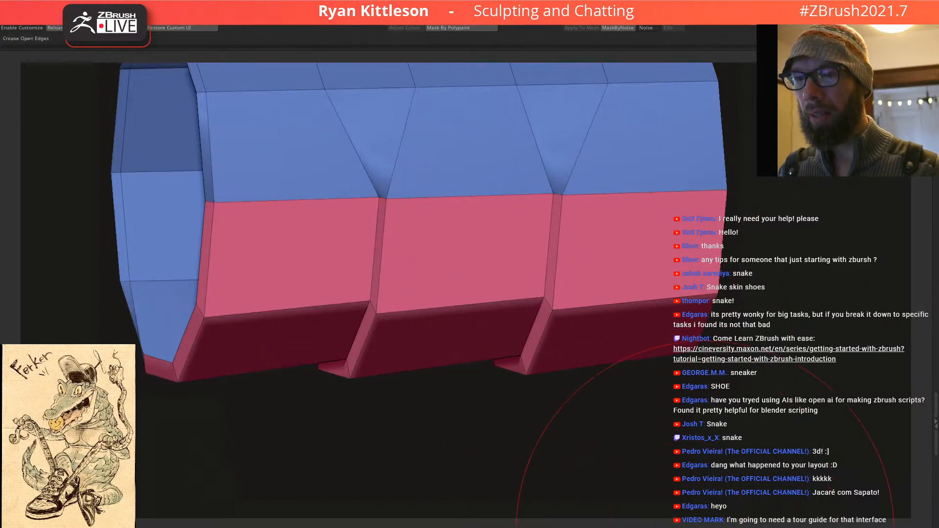
mouse_move(572, 255)
left_mouse_down()
mouse_move(615, 260)
mouse_move(567, 257)
left_mouse_up()
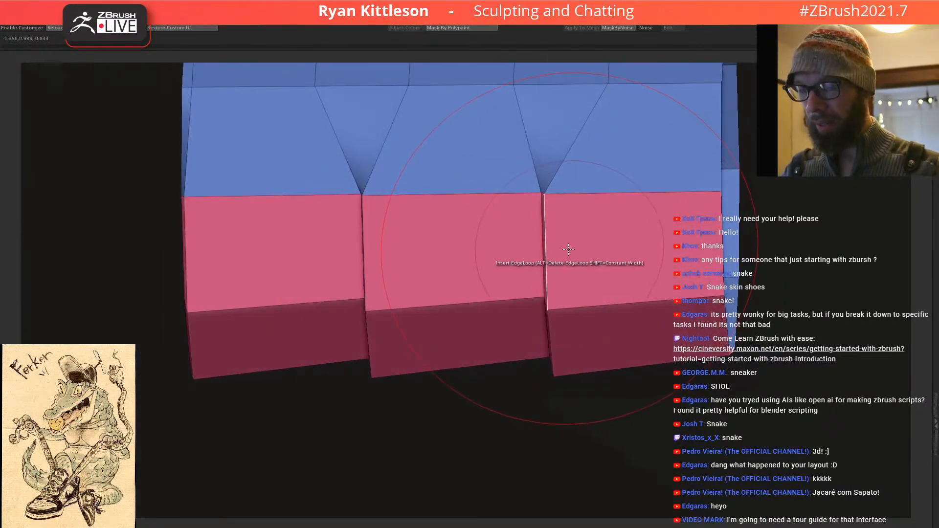
Step: Set the ZModeler edge action to Crease with the Edge target and crease the lip edges of the underside steps
right_click_drag(566, 242, 571, 249)
key("space")
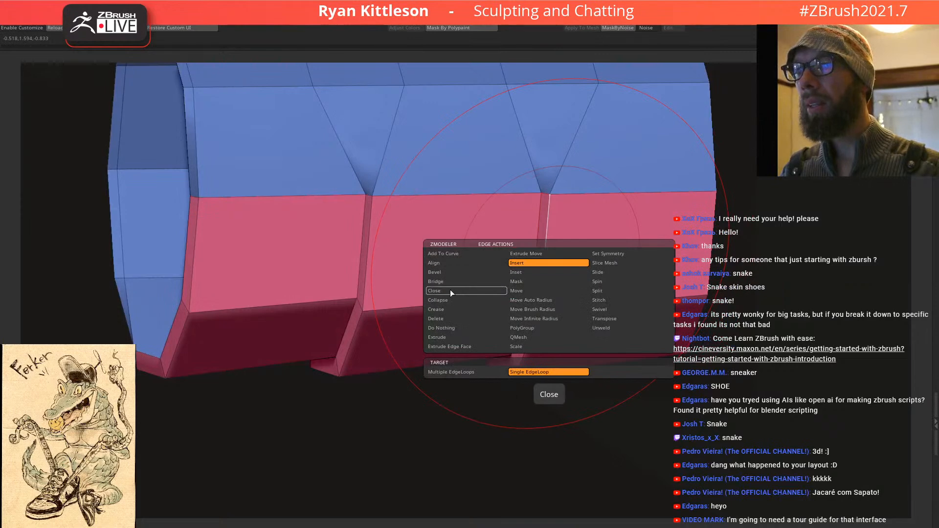
left_click(446, 310)
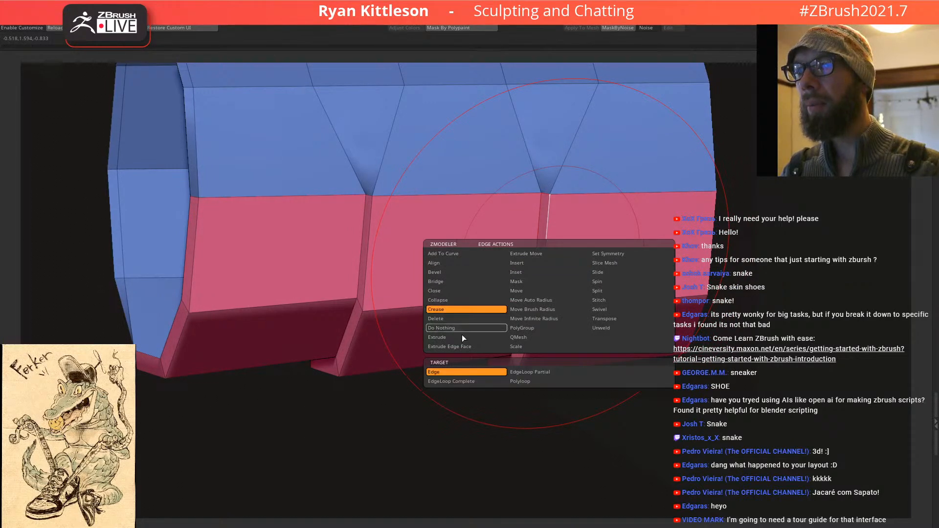
left_click(461, 372)
right_click_drag(497, 241, 575, 276)
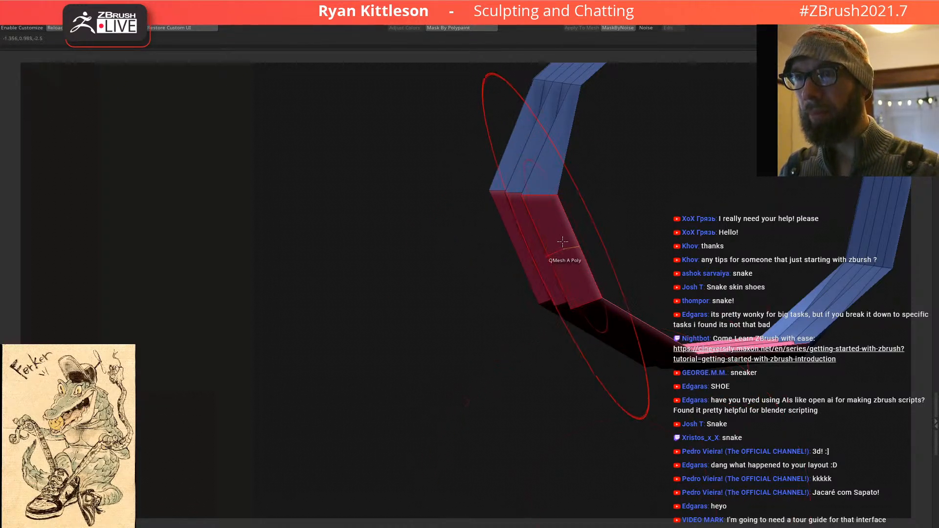
mouse_move(556, 252)
right_mouse_down()
mouse_move(602, 219)
mouse_move(562, 269)
right_mouse_up()
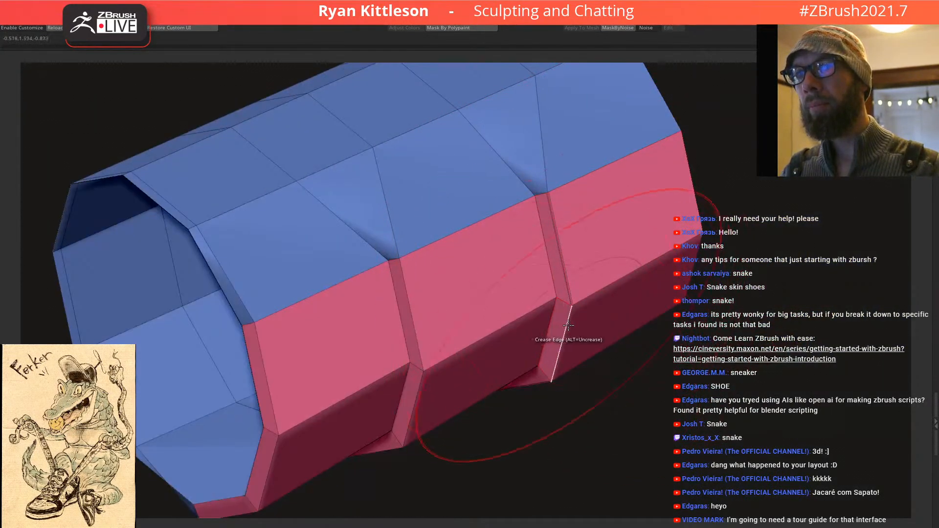
left_click(397, 312)
left_click(403, 388)
left_click(416, 398)
Step: Crease the pink lip edges around the underside of the tube's open end
mouse_move(351, 323)
right_mouse_down("alt")
mouse_move(442, 200)
mouse_move(430, 218)
right_mouse_up("alt")
left_click(367, 270)
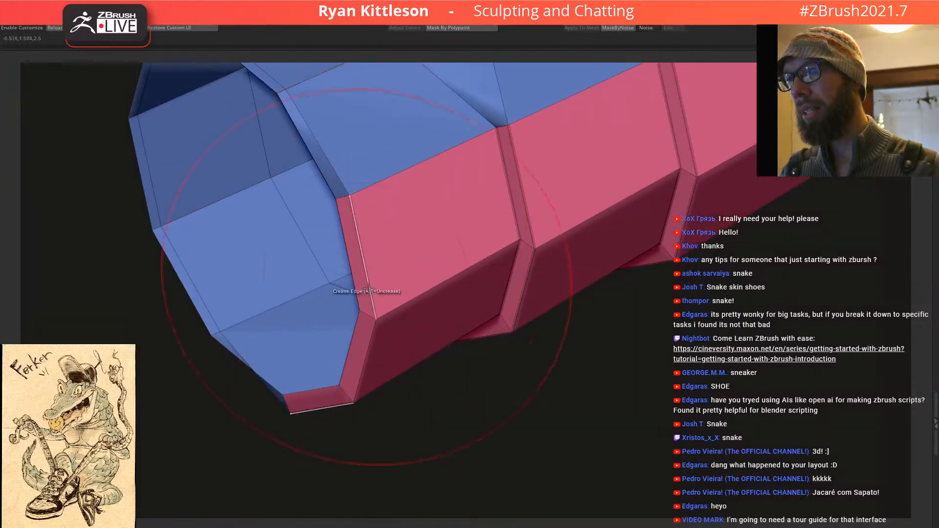
left_click(372, 338)
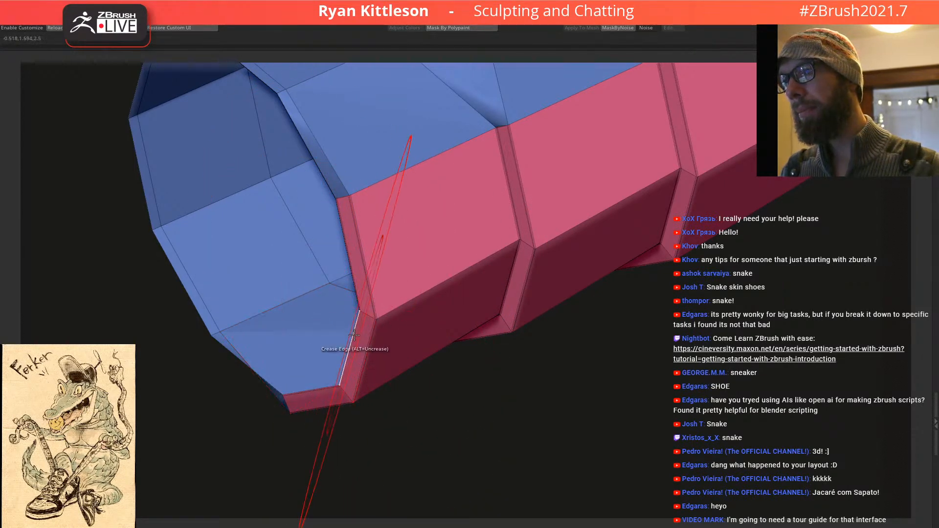
right_click_drag(372, 304, 497, 243)
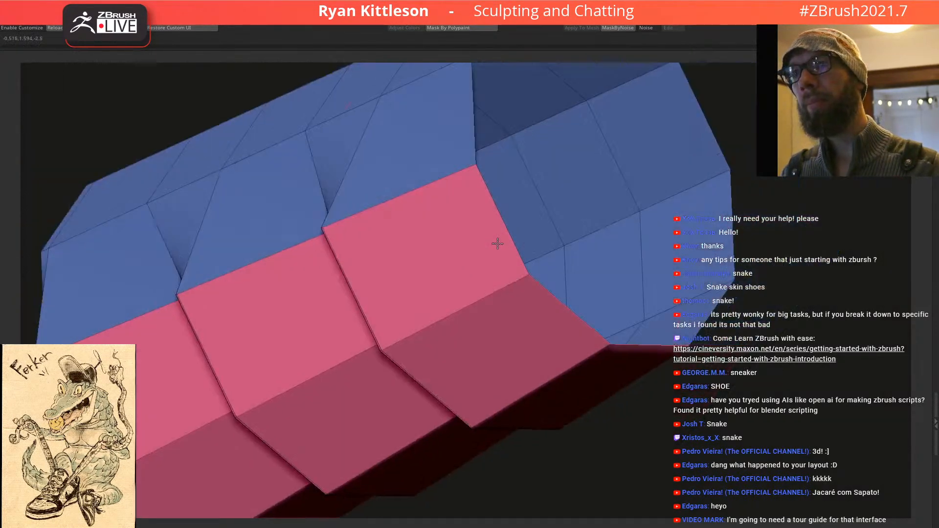
right_click_drag(545, 300, 421, 215, "ctrl")
right_click_drag(420, 215, 600, 270)
Step: Turn on the smooth subdivision preview, hide the wireframe and soften the tube by lowering the crease amount
key("d")
key("shift+f")
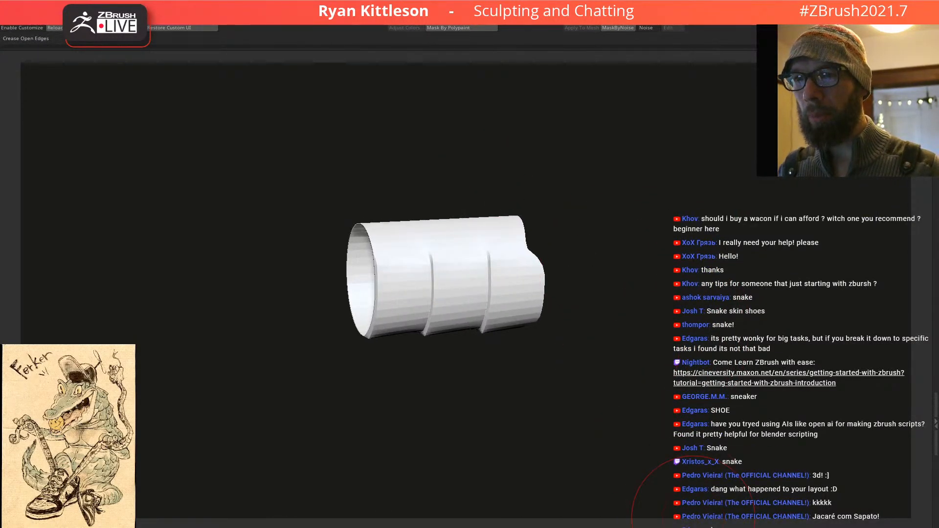
right_click_drag(530, 225, 553, 188)
mouse_move(507, 249)
right_mouse_down("ctrl")
mouse_move(526, 262)
mouse_move(558, 235)
mouse_move(530, 266)
mouse_move(535, 210)
mouse_move(467, 171)
mouse_move(476, 130)
mouse_move(522, 174)
mouse_move(521, 220)
mouse_move(509, 220)
mouse_move(635, 272)
mouse_move(636, 320)
right_mouse_up("ctrl")
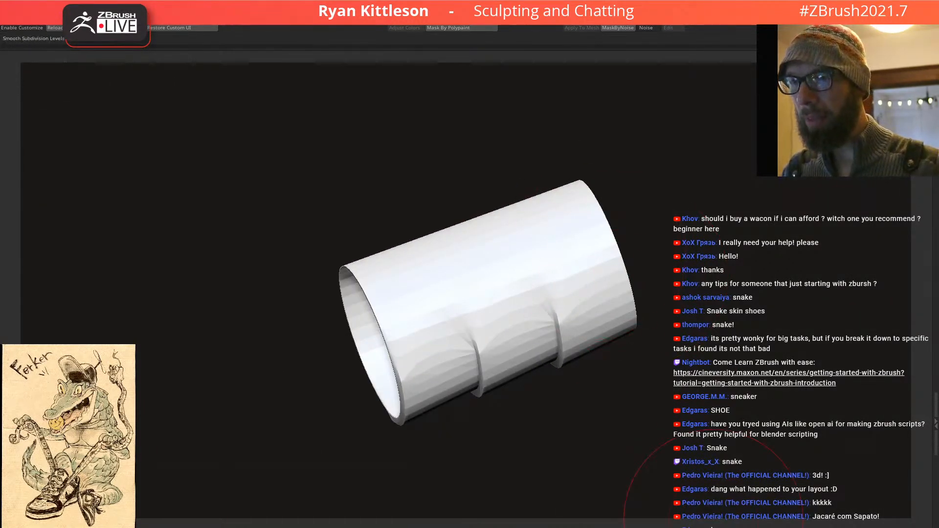
left_click(714, 519)
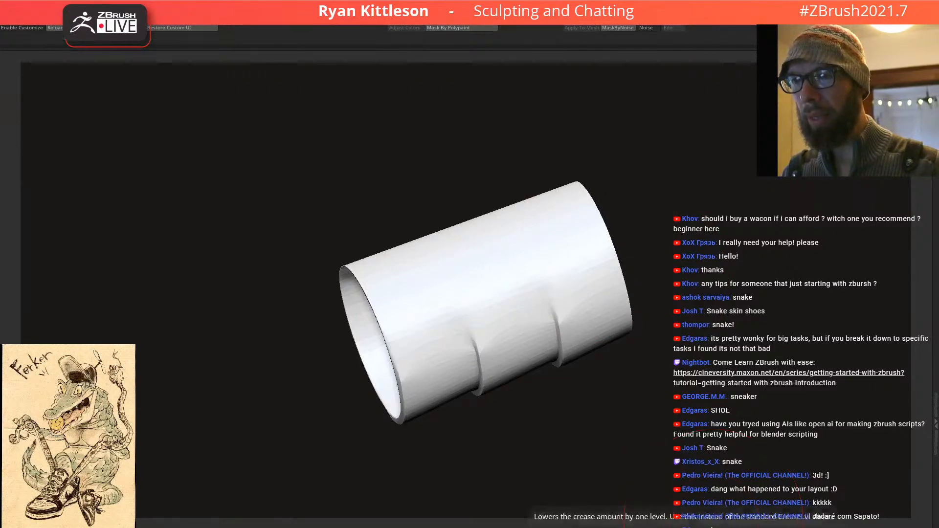
left_click(714, 520)
Step: Examine the smoothed tube's underside steps and open ends from several sides
mouse_move(541, 312)
right_mouse_down("ctrl")
mouse_move(537, 204)
mouse_move(539, 379)
mouse_move(533, 260)
mouse_move(559, 350)
right_mouse_up("ctrl")
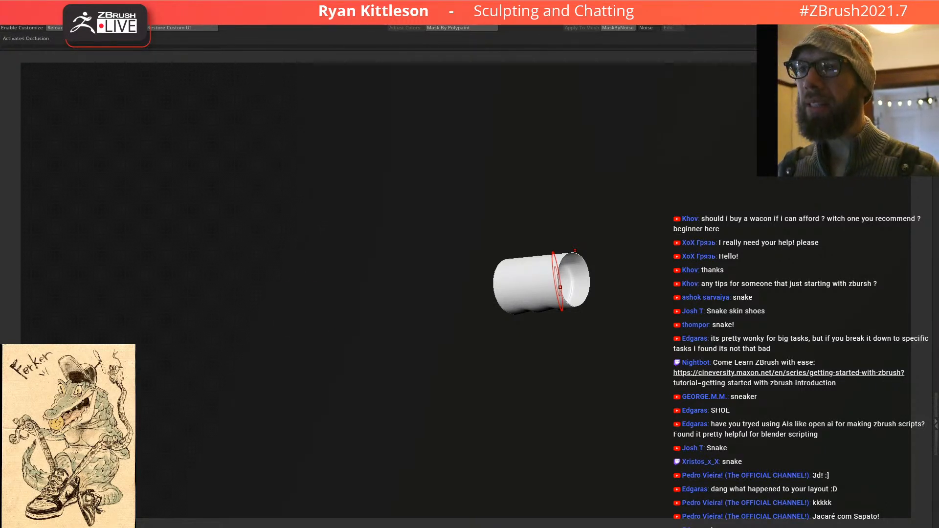
mouse_move(542, 286)
right_mouse_down()
mouse_move(562, 213)
mouse_move(490, 303)
right_mouse_up()
mouse_move(552, 306)
right_mouse_down()
mouse_move(526, 318)
mouse_move(543, 251)
mouse_move(524, 389)
mouse_move(531, 326)
mouse_move(567, 321)
mouse_move(524, 277)
mouse_move(630, 264)
mouse_move(588, 262)
mouse_move(379, 101)
mouse_move(256, 161)
mouse_move(607, 409)
mouse_move(782, 146)
mouse_move(471, 312)
mouse_move(469, 283)
mouse_move(442, 253)
mouse_move(445, 268)
right_mouse_up()
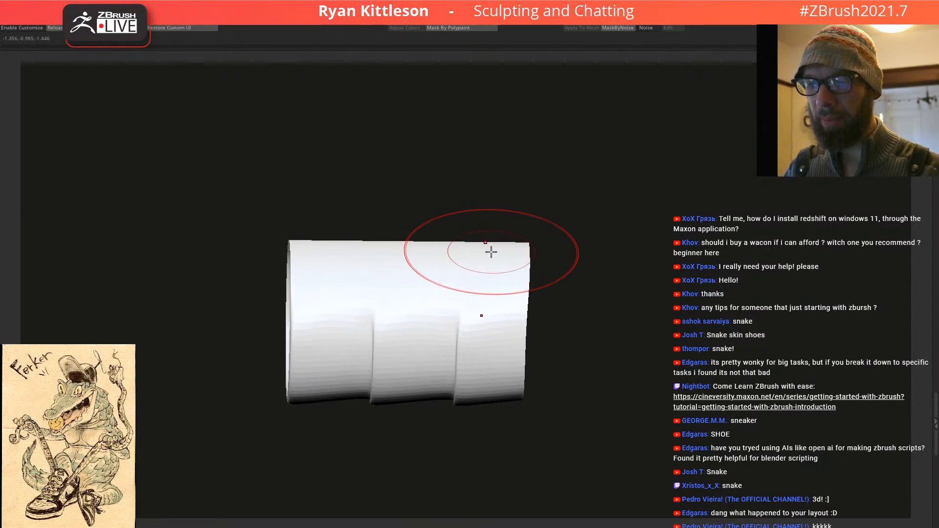
mouse_move(432, 293)
right_mouse_down()
mouse_move(457, 297)
mouse_move(446, 311)
mouse_move(431, 316)
mouse_move(446, 279)
right_mouse_up()
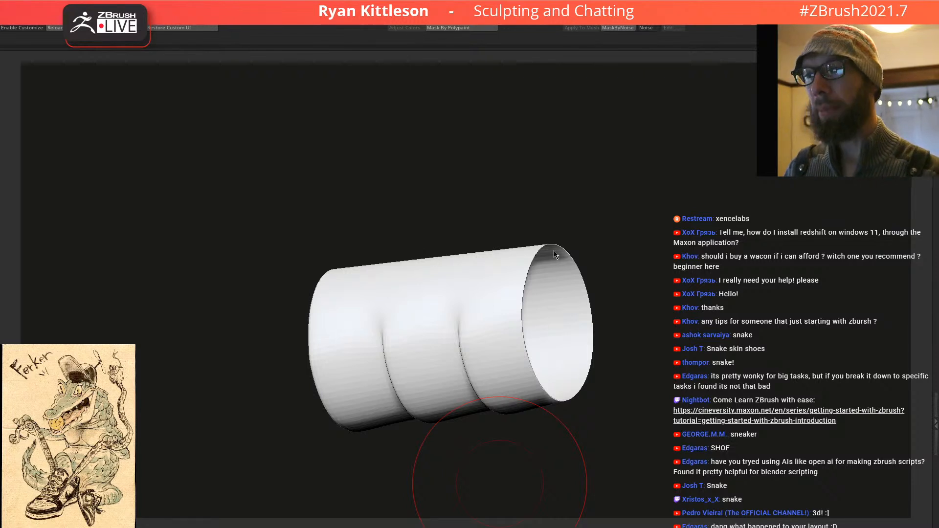
mouse_move(434, 231)
left_mouse_down()
mouse_move(405, 311)
mouse_move(440, 298)
mouse_move(411, 325)
left_mouse_up()
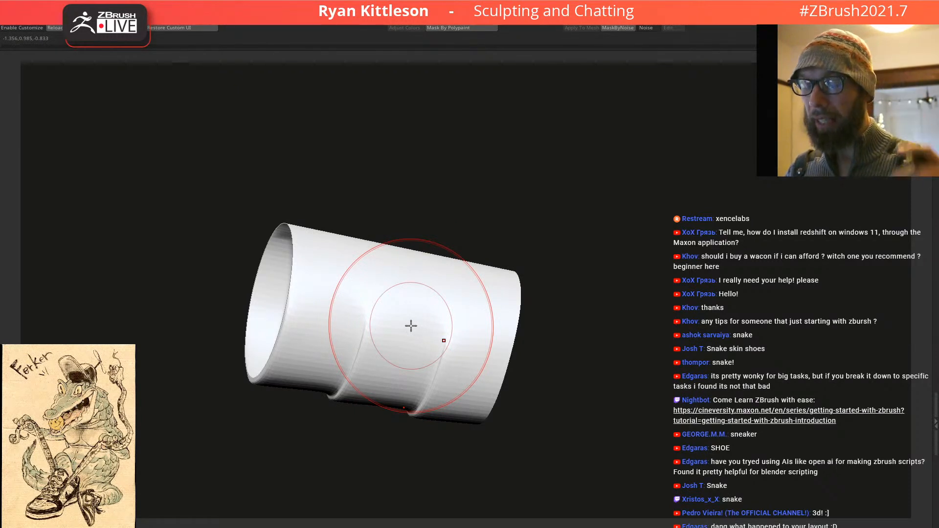
mouse_move(509, 256)
left_mouse_down()
mouse_move(480, 257)
mouse_move(486, 321)
mouse_move(433, 318)
mouse_move(467, 268)
left_mouse_up()
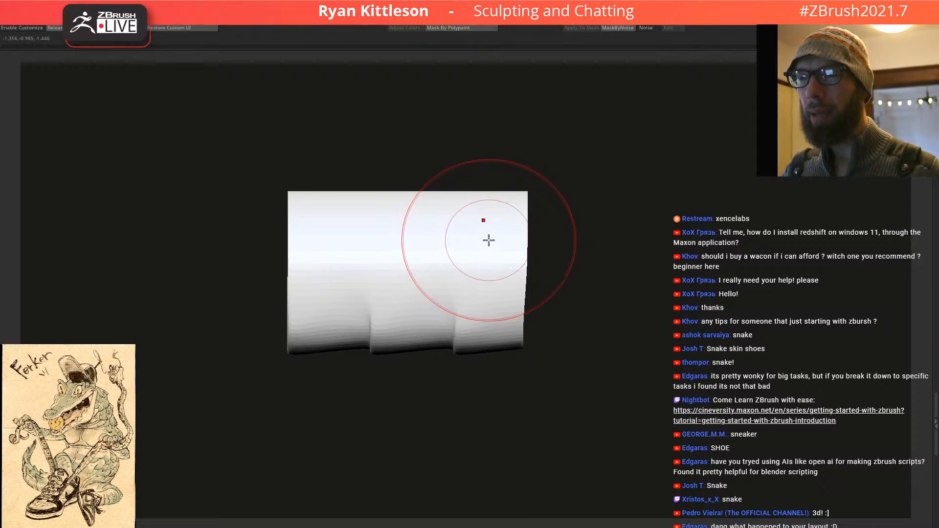
mouse_move(399, 262)
right_mouse_down()
mouse_move(429, 261)
mouse_move(443, 273)
mouse_move(397, 245)
mouse_move(430, 238)
mouse_move(457, 216)
mouse_move(430, 260)
mouse_move(411, 269)
right_mouse_up()
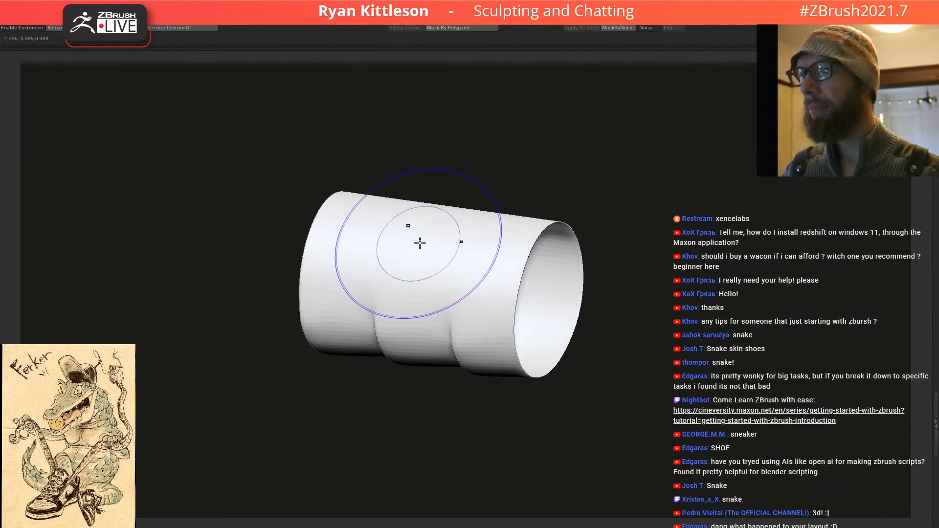
Step: Inspect the tube's smoothed shape, side profile and underside step lips while toggling the wireframe on and off
key("shift+f")
right_click_drag(429, 248, 394, 262)
key("shift+f")
mouse_move(444, 304)
right_mouse_down()
mouse_move(447, 248)
mouse_move(452, 271)
right_mouse_up()
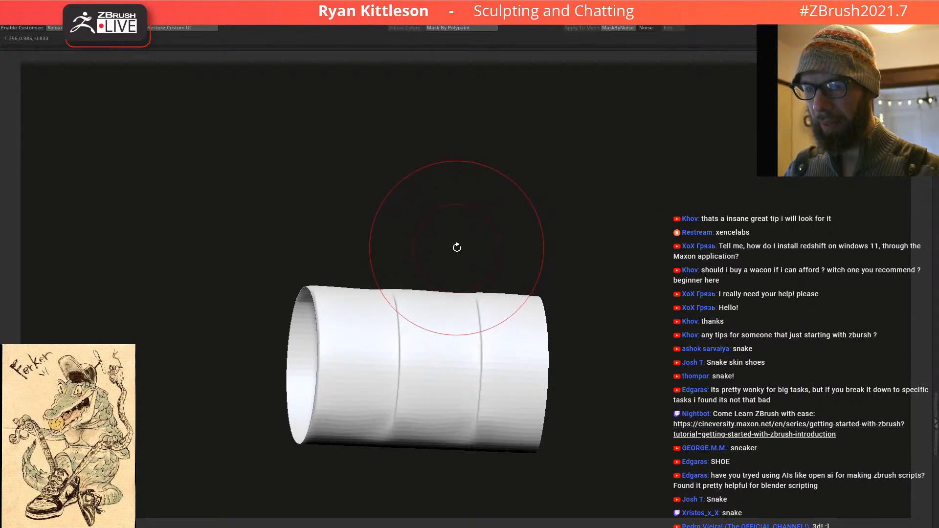
mouse_move(454, 243)
right_mouse_down()
mouse_move(445, 282)
mouse_move(473, 324)
mouse_move(481, 255)
mouse_move(456, 230)
mouse_move(465, 239)
mouse_move(477, 233)
mouse_move(439, 242)
right_mouse_up()
key("shift+f")
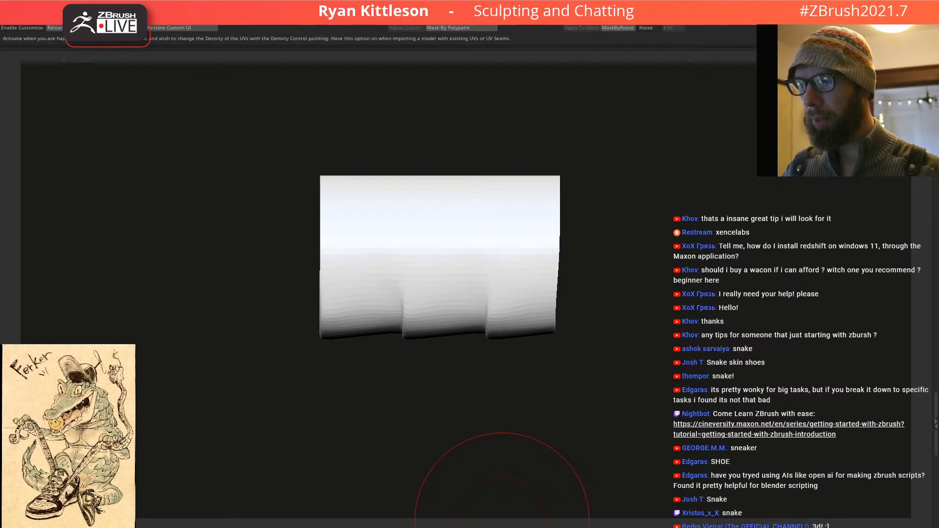
right_click_drag(503, 489, 480, 282)
mouse_move(524, 331)
right_mouse_down()
mouse_move(557, 274)
mouse_move(438, 335)
mouse_move(417, 317)
mouse_move(492, 264)
right_mouse_up()
key("shift+f")
key("shift+f")
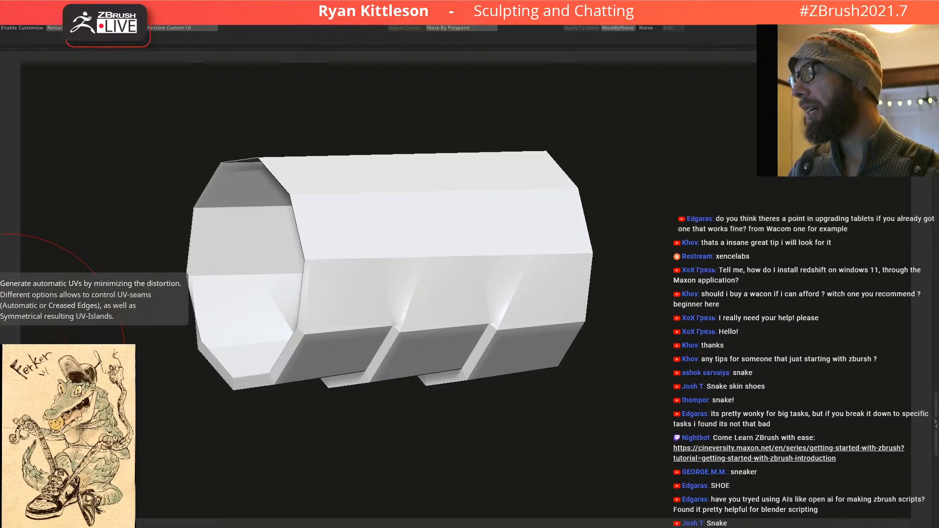
Step: Compare the faceted and smoothed versions of the tube, looking at both open ends and the underside folds
right_click_drag(449, 184, 439, 206)
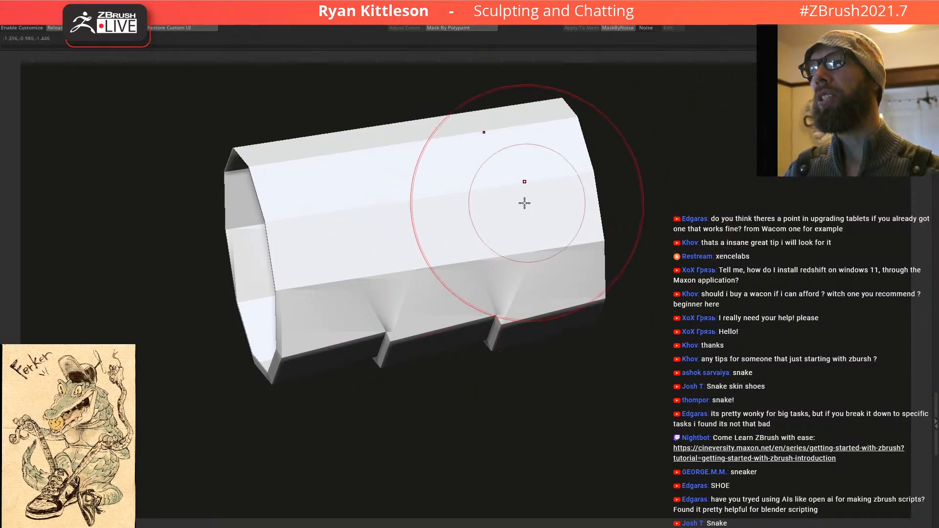
mouse_move(524, 198)
right_mouse_down()
mouse_move(548, 203)
mouse_move(557, 222)
mouse_move(513, 203)
mouse_move(515, 217)
mouse_move(532, 196)
right_mouse_up()
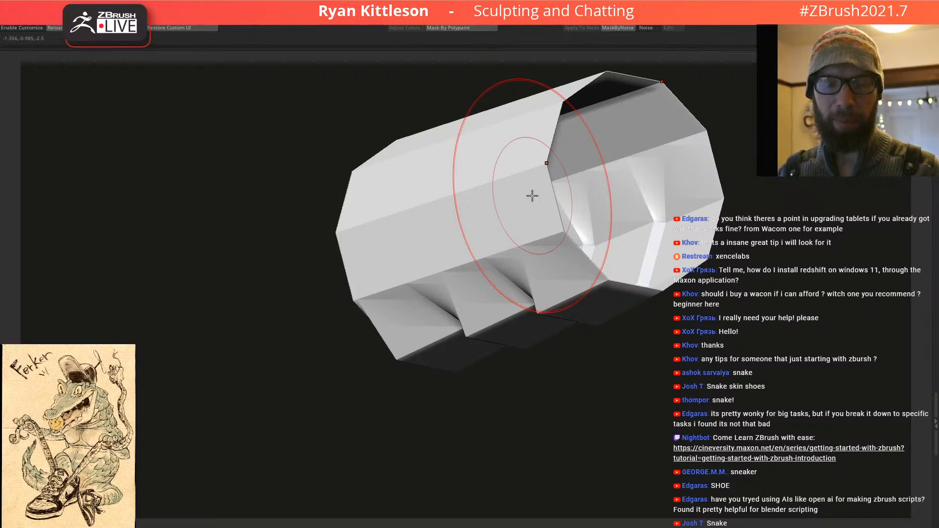
mouse_move(421, 186)
right_mouse_down()
mouse_move(471, 193)
mouse_move(517, 180)
mouse_move(451, 167)
mouse_move(498, 182)
mouse_move(516, 208)
mouse_move(478, 195)
mouse_move(450, 205)
mouse_move(470, 206)
right_mouse_up()
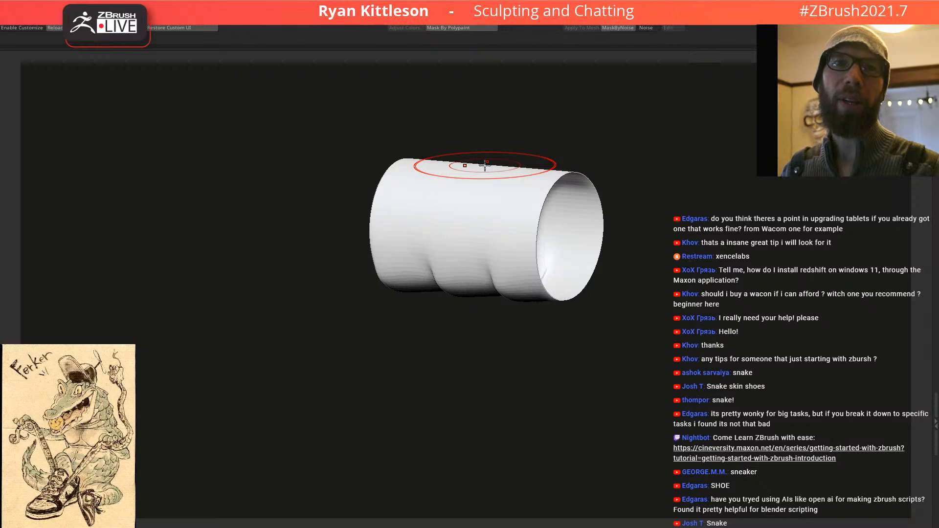
mouse_move(485, 167)
right_mouse_down()
mouse_move(413, 227)
mouse_move(419, 199)
mouse_move(398, 225)
mouse_move(428, 226)
right_mouse_up()
mouse_move(332, 220)
right_mouse_down()
mouse_move(399, 193)
mouse_move(388, 231)
mouse_move(373, 215)
mouse_move(364, 225)
mouse_move(457, 195)
mouse_move(404, 235)
mouse_move(406, 220)
mouse_move(325, 223)
mouse_move(331, 237)
right_mouse_up()
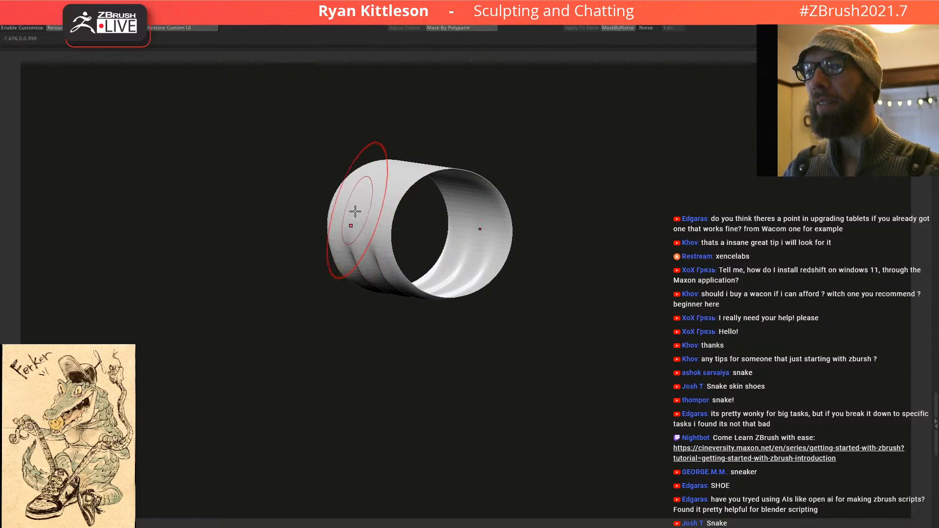
right_click_drag(349, 211, 382, 218)
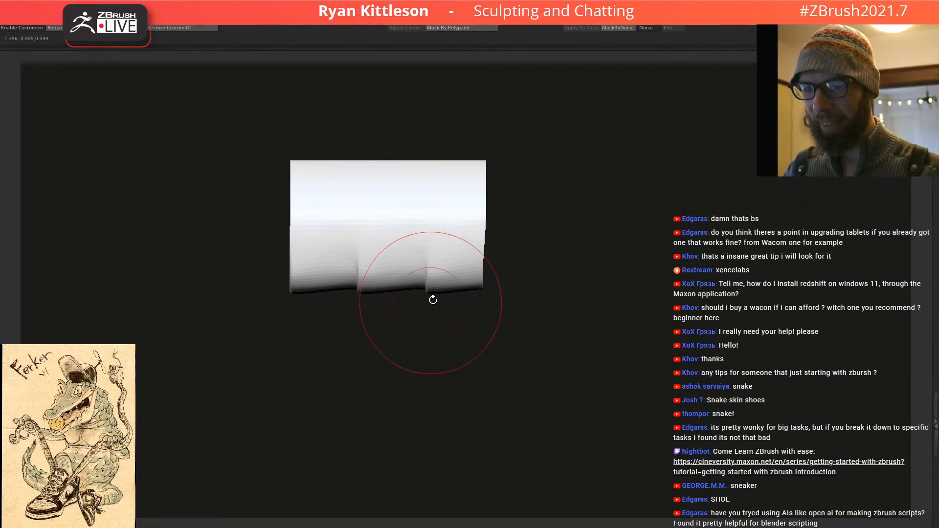
mouse_move(430, 256)
right_mouse_down()
mouse_move(419, 255)
mouse_move(417, 241)
right_mouse_up()
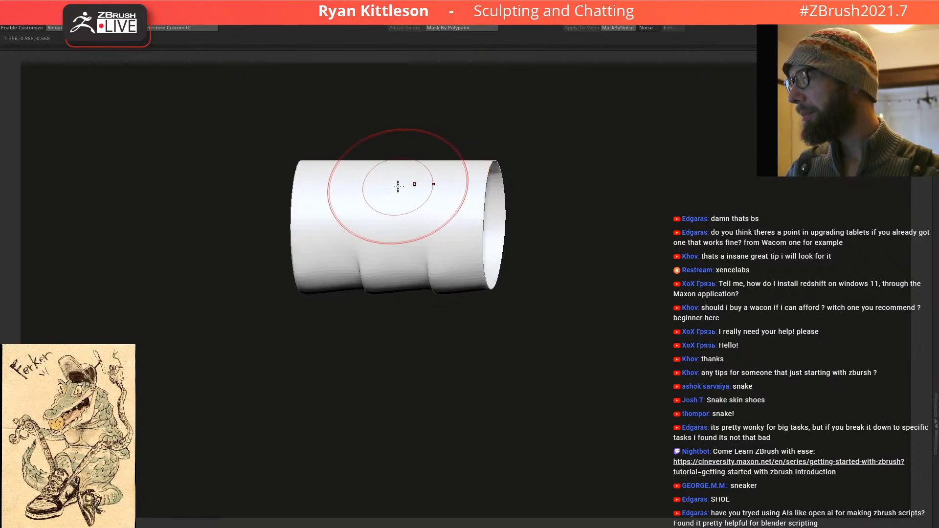
mouse_move(403, 193)
right_mouse_down()
mouse_move(435, 220)
mouse_move(436, 245)
mouse_move(382, 239)
mouse_move(394, 236)
right_mouse_up()
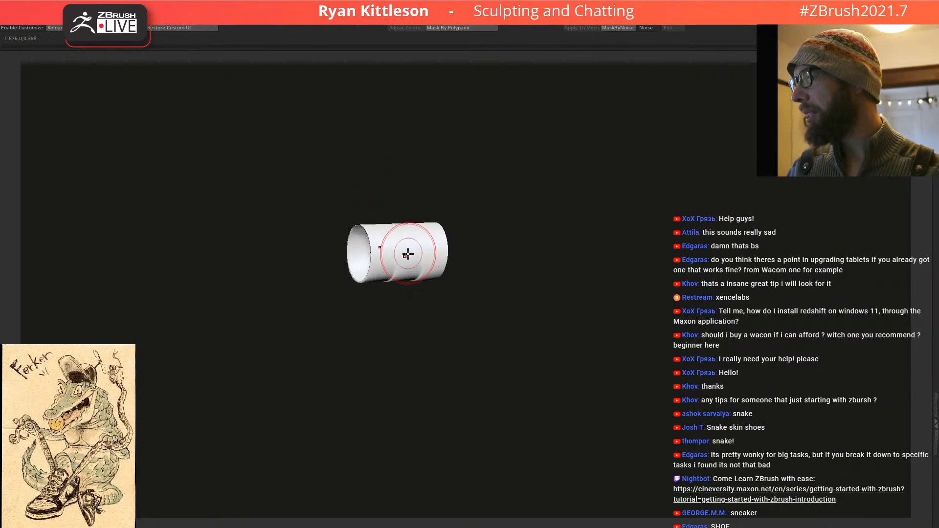
Step: Show the tube's wireframe, frame it in view and set the ZModeler edge action to Insert with the Single EdgeLoop target
key("shift+f")
key("f")
right_click_drag(434, 274, 456, 285)
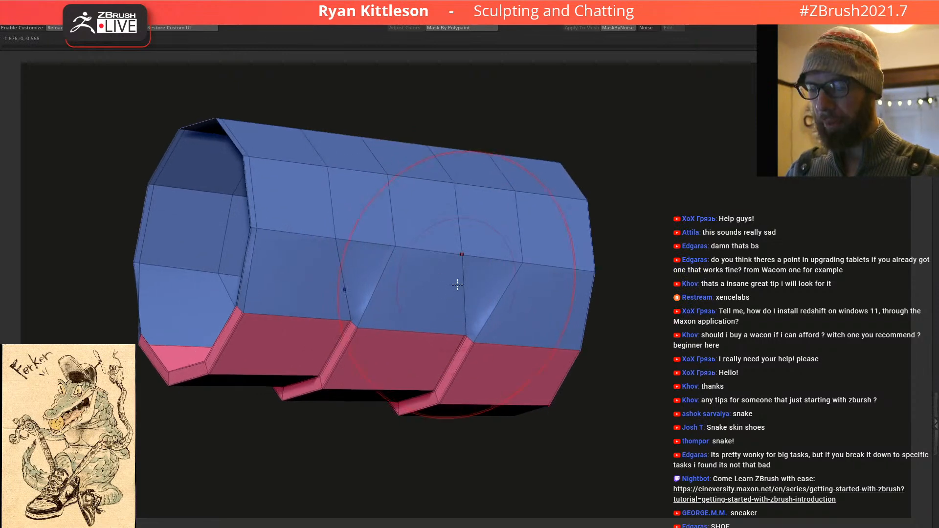
key("space")
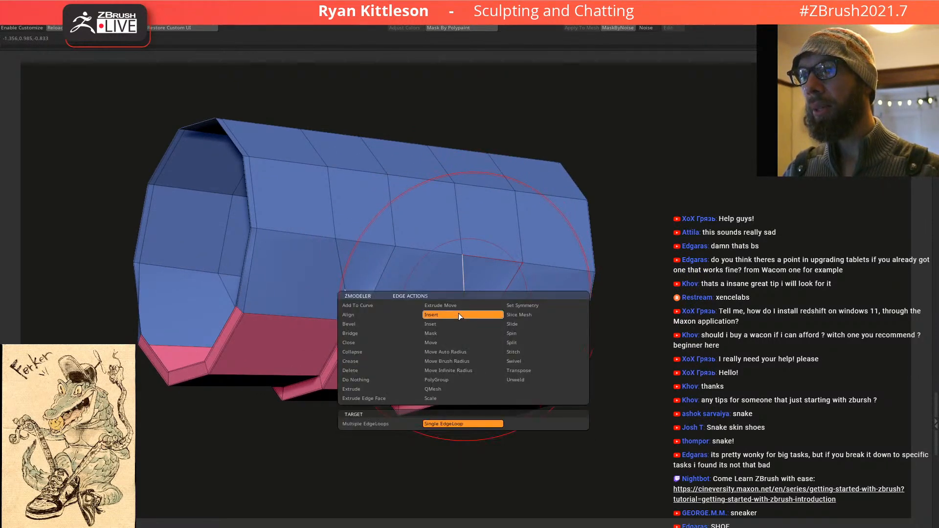
left_click(458, 314)
right_click_drag(451, 308, 528, 328, "shift")
mouse_move(522, 311)
left_mouse_down("ctrl")
mouse_move(486, 293)
mouse_move(535, 316)
mouse_move(538, 353)
mouse_move(479, 366)
left_mouse_up("ctrl")
Step: Check the smoothed tube end-on without its wireframe and with the transform gizmo shown
key("w")
key("d")
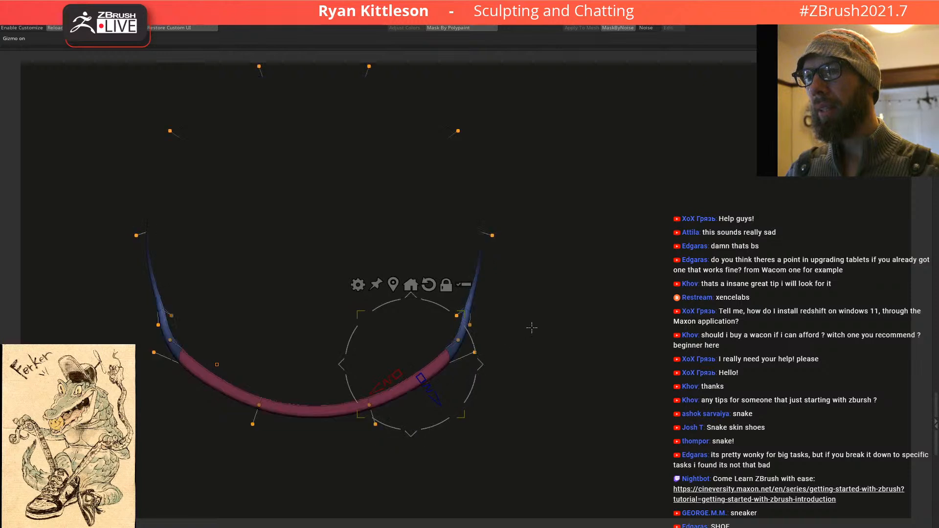
key("shift+f")
key("q")
key("w")
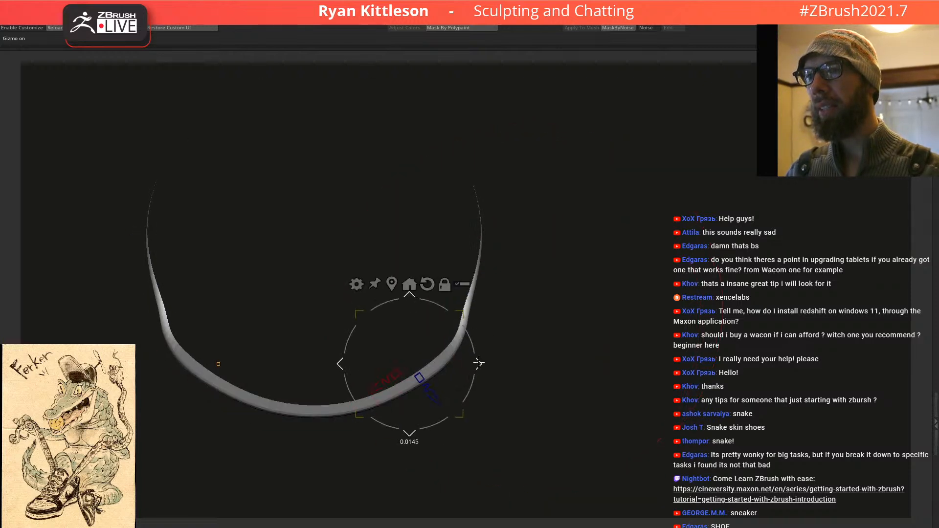
mouse_move(546, 322)
left_mouse_down()
mouse_move(500, 251)
mouse_move(488, 275)
mouse_move(524, 228)
mouse_move(567, 270)
mouse_move(589, 264)
mouse_move(549, 262)
mouse_move(551, 274)
left_mouse_up()
key("m")
key("q")
Step: Show the low-poly tube in the sculpting material mode and view its flattened UV layout
right_click_drag(368, 249, 455, 243)
key("shift+f")
right_click_drag(441, 277, 436, 220)
key("shift+f")
key("shift+d")
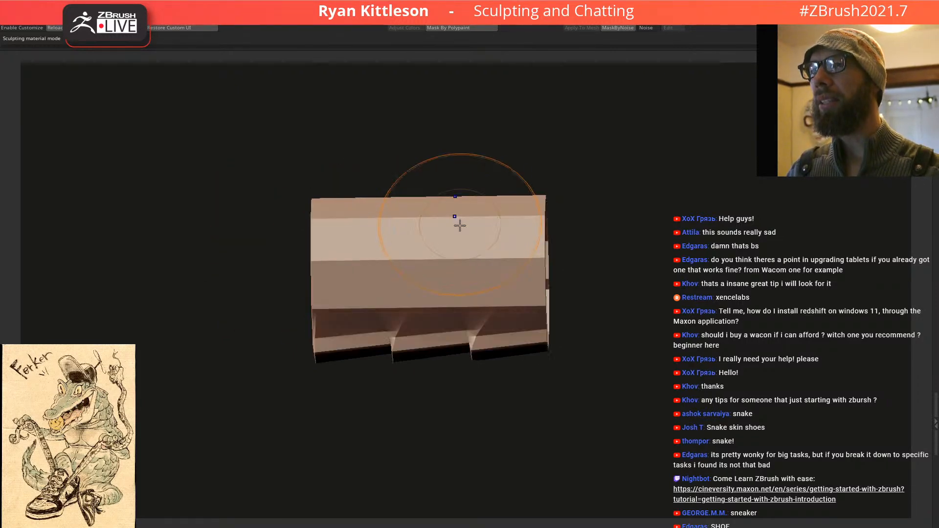
right_click_drag(453, 253, 478, 80)
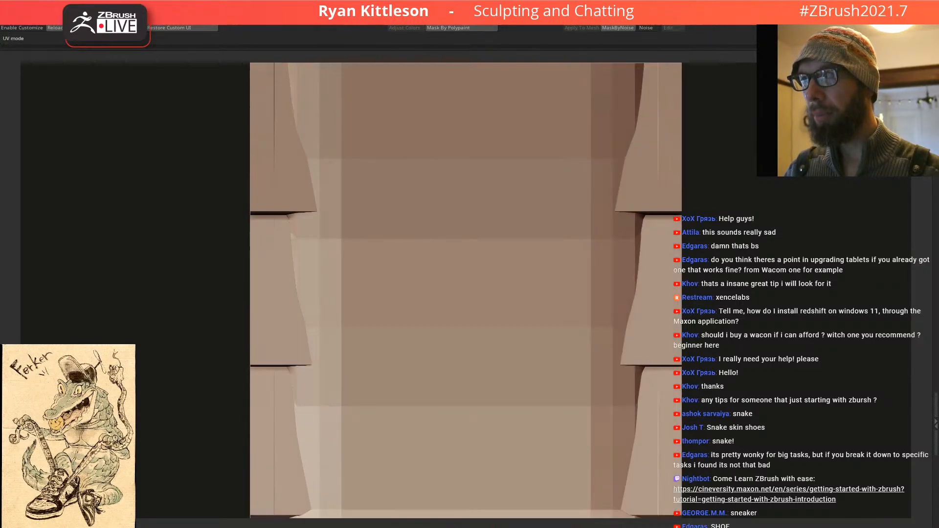
right_click_drag(465, 206, 477, 268)
Step: Reposition the transform gizmo at the tube's centre and return it to its home position
key("w")
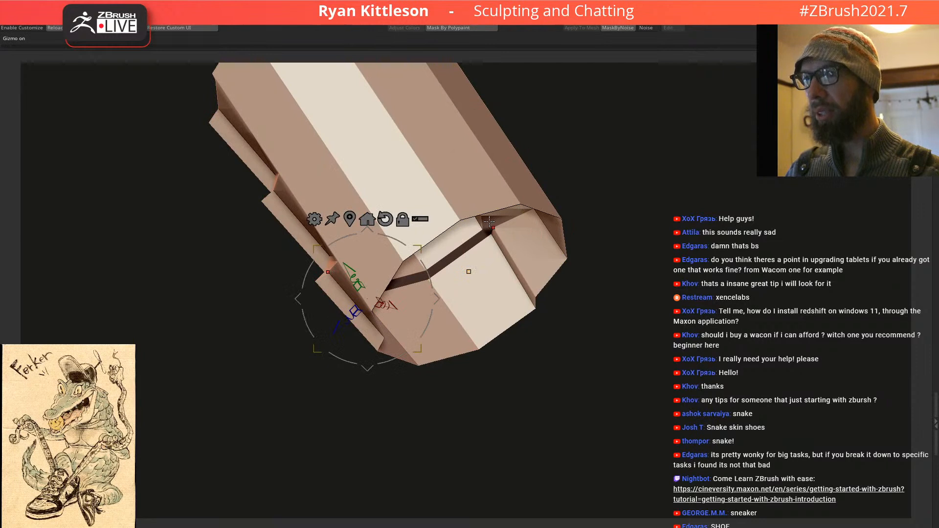
left_click(349, 218)
left_click(331, 102)
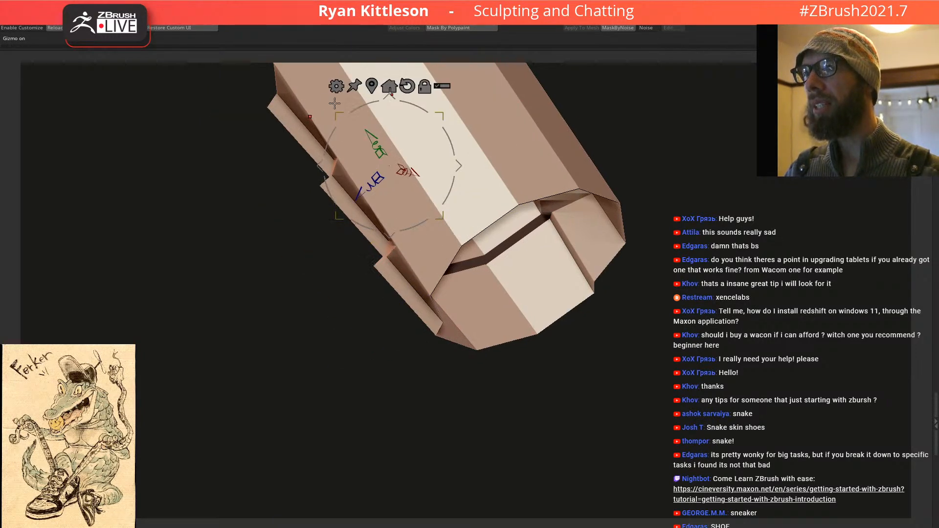
left_click(372, 86)
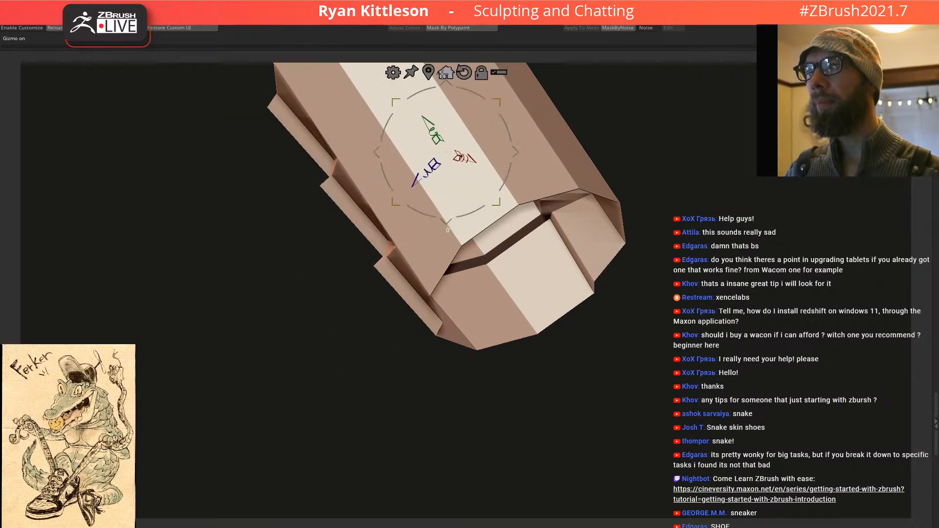
left_click(444, 74)
right_click_drag(490, 204, 491, 284, "alt")
right_click_drag(542, 324, 489, 240, "ctrl")
right_click_drag(528, 295, 537, 317)
right_click_drag(593, 237, 597, 231)
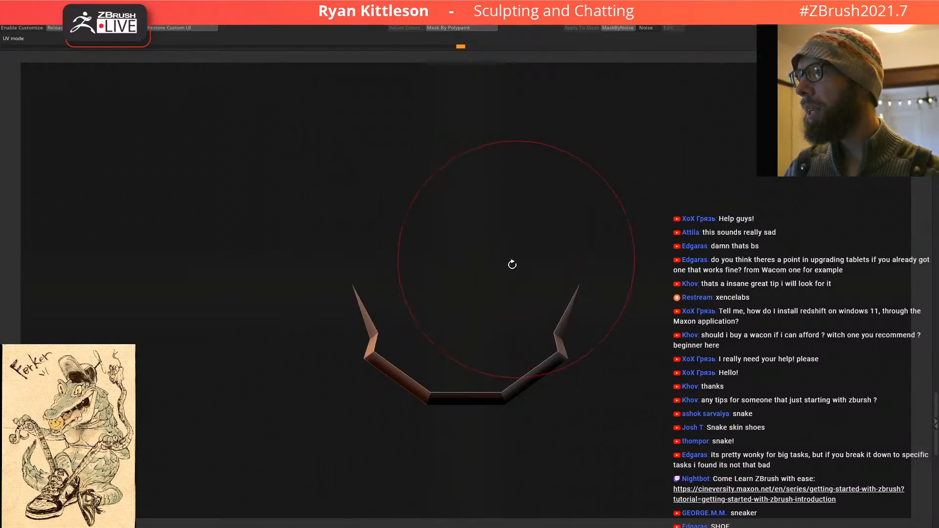
Step: Reset the gizmo's orientation in the tube's end-on view and line up the tube's side view
mouse_move(512, 264)
left_mouse_down()
mouse_move(519, 288)
mouse_move(499, 264)
left_mouse_up()
key("w")
left_click(483, 210, "alt")
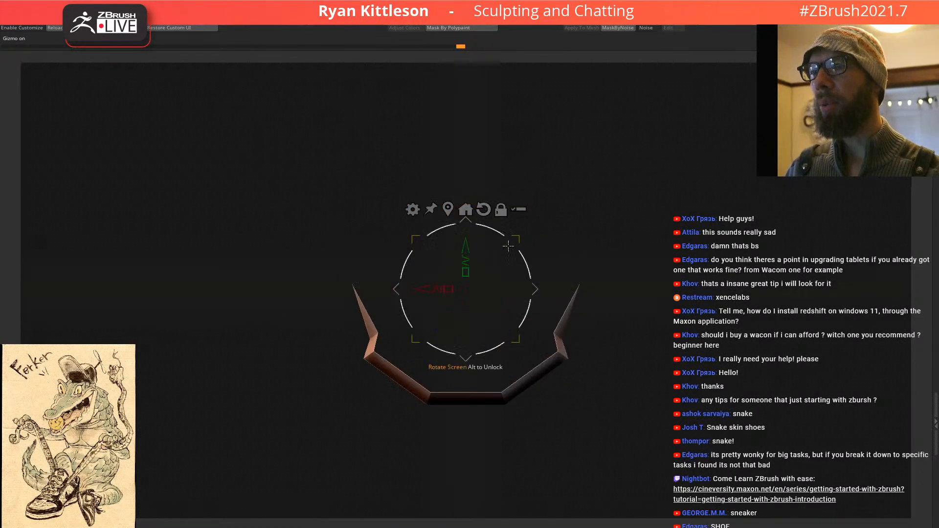
left_click_drag(437, 289, 538, 260)
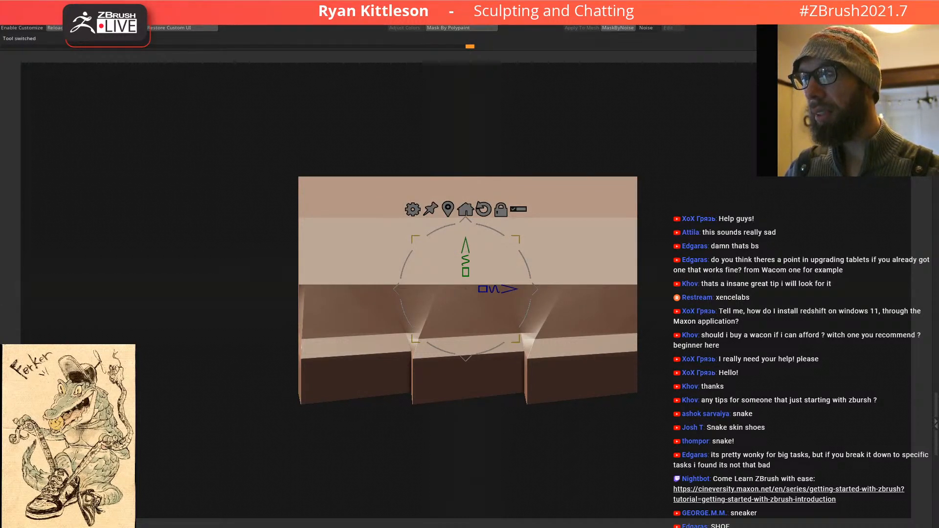
Step: Toggle UV mode to compare the tube's flattened UV layout with its 3D form
key("ctrl+shift+u")
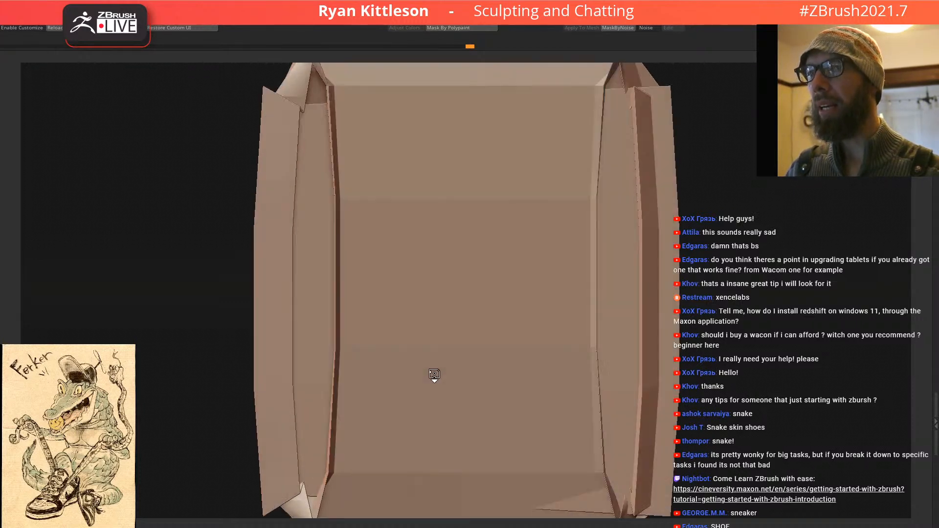
key("ctrl+shift+u")
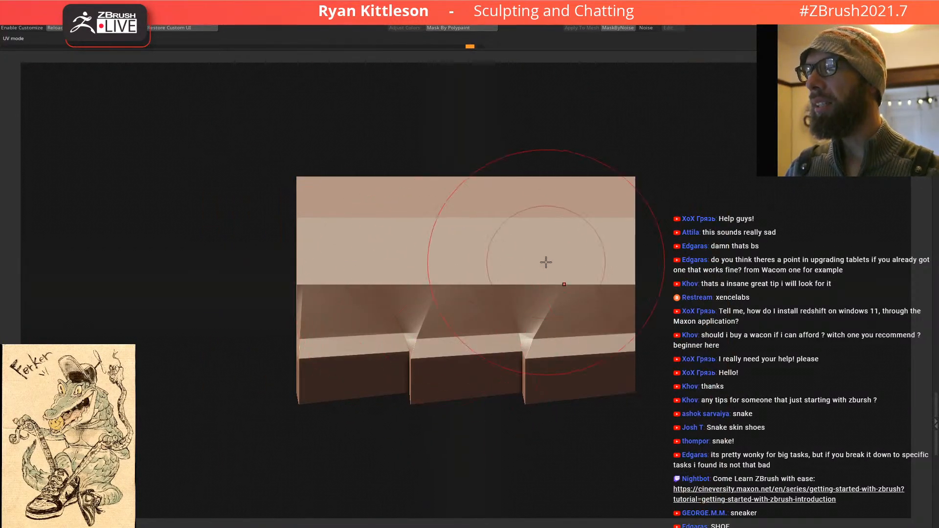
right_click_drag(474, 263, 435, 366)
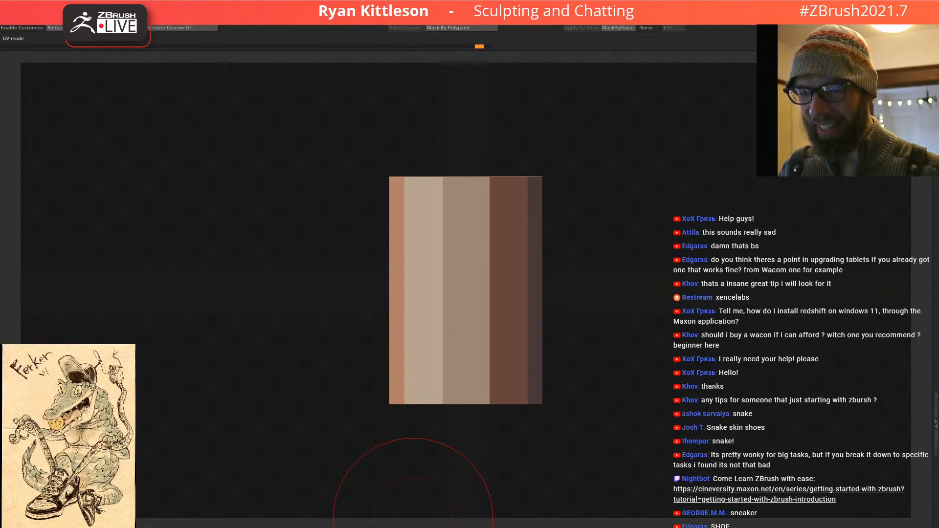
key("alt+Tab")
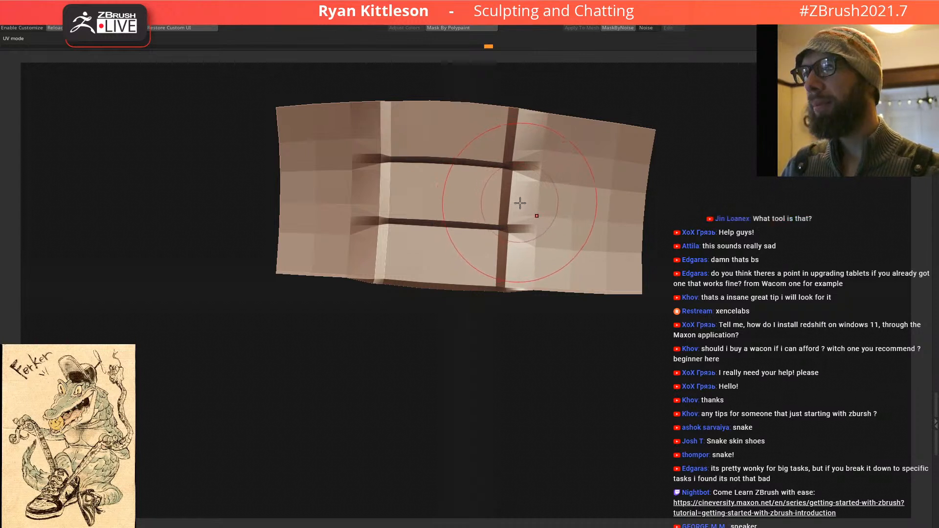
key("ctrl")
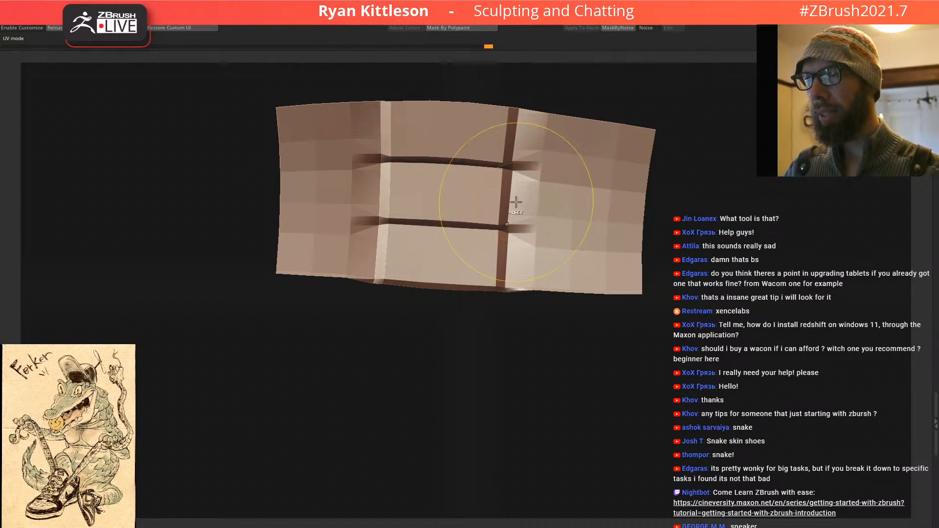
Step: Return from the flattened UV view to the 3D tube with its polygroup wireframe shown
key("ctrl+z")
key("ctrl+z")
left_click_drag(541, 155, 477, 238)
mouse_move(477, 238)
right_mouse_down()
mouse_move(493, 228)
mouse_move(493, 249)
right_mouse_up()
right_click_drag(527, 216, 528, 184)
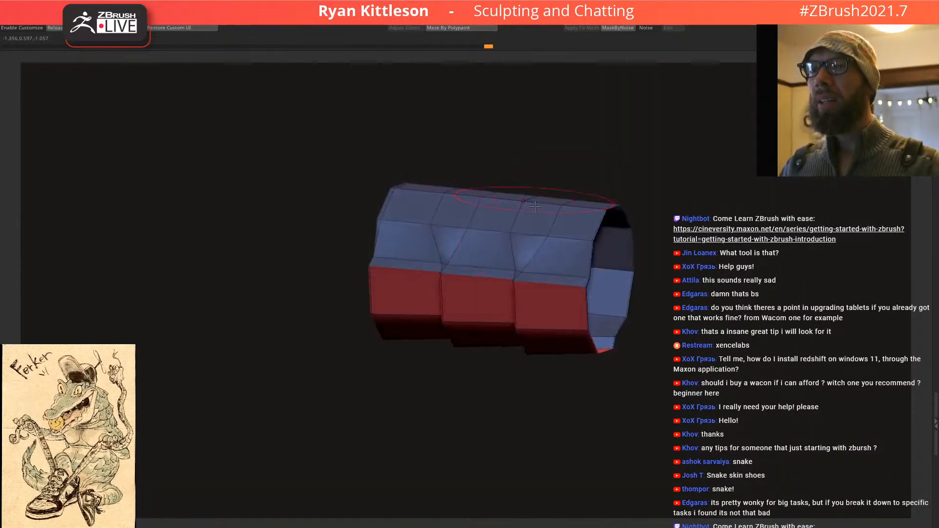
right_click_drag(500, 250, 515, 265, "ctrl")
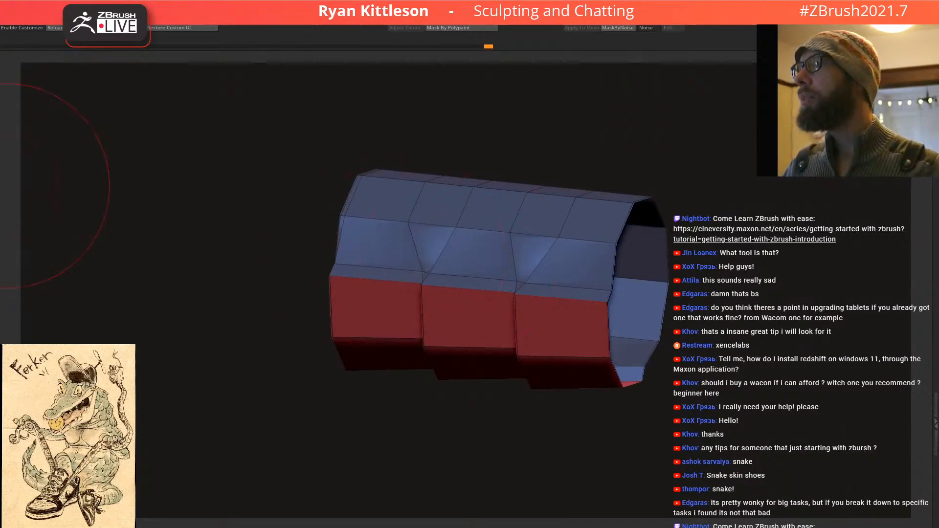
Step: Select the tube subtool, set the Crease target to EdgeLoop Complete and crease the lengthwise edge loop above the red underside
left_click(482, 275, "alt")
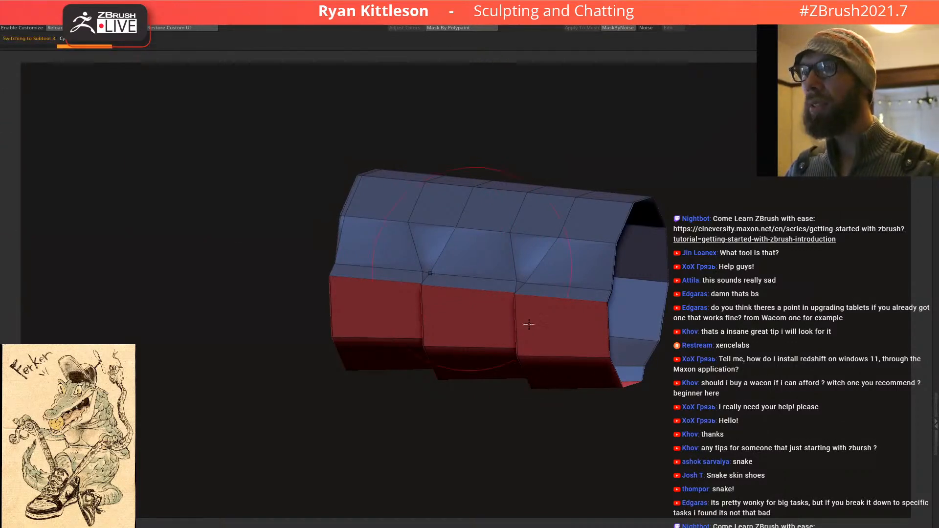
mouse_move(483, 272)
right_mouse_down()
mouse_move(528, 267)
mouse_move(488, 267)
mouse_move(444, 293)
mouse_move(476, 300)
right_mouse_up()
key("space")
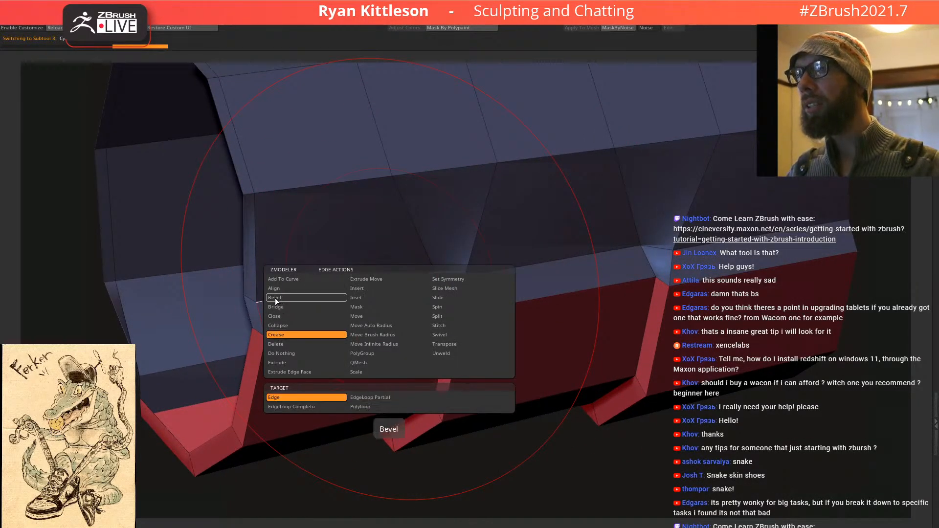
key("space")
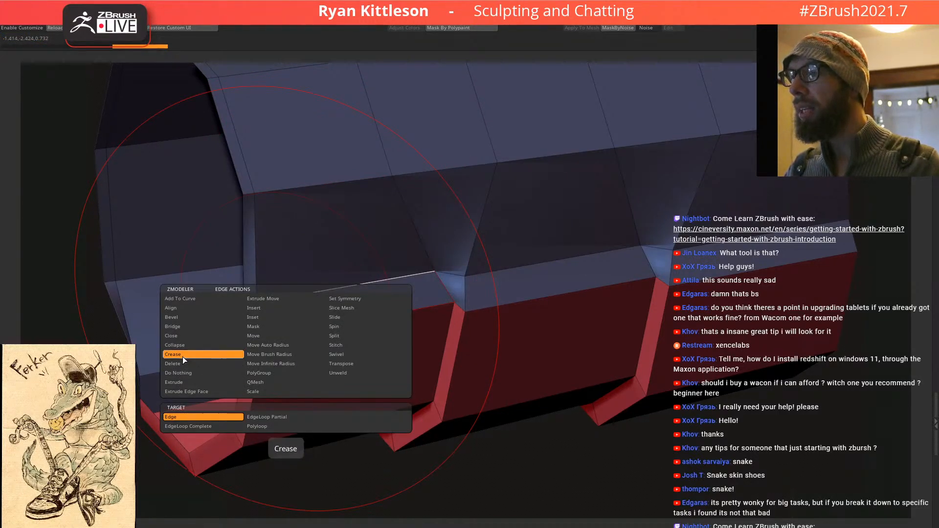
left_click(195, 427)
left_click(321, 291)
Step: Unwrap the creased tube's UVs and examine the flattened layout in UV mode
mouse_move(364, 296)
right_mouse_down()
mouse_move(374, 270)
mouse_move(397, 266)
right_mouse_up()
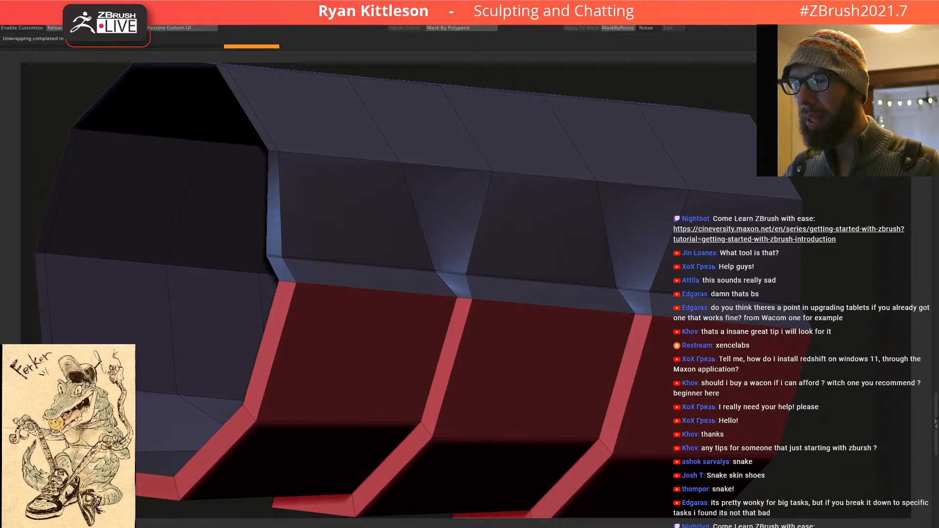
left_click_drag(459, 430, 421, 294)
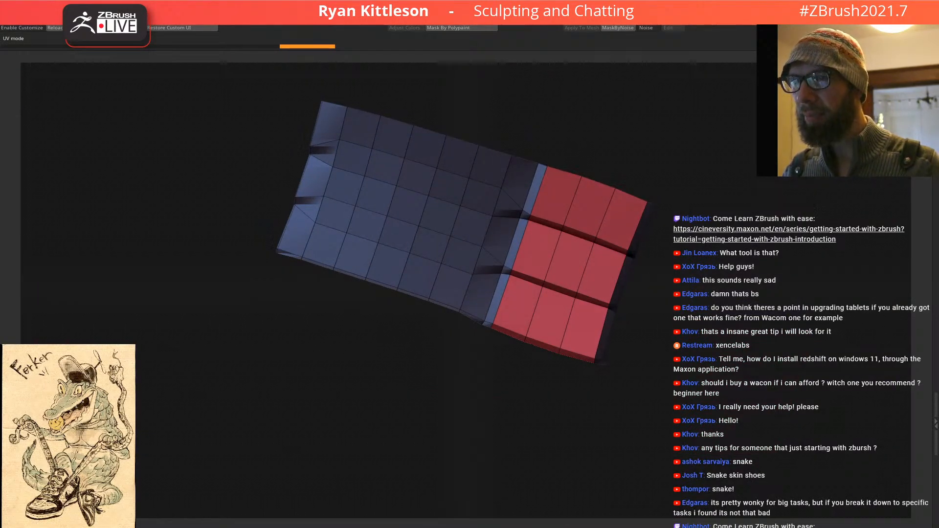
left_click_drag(464, 440, 478, 493, "shift")
key("ctrl+z")
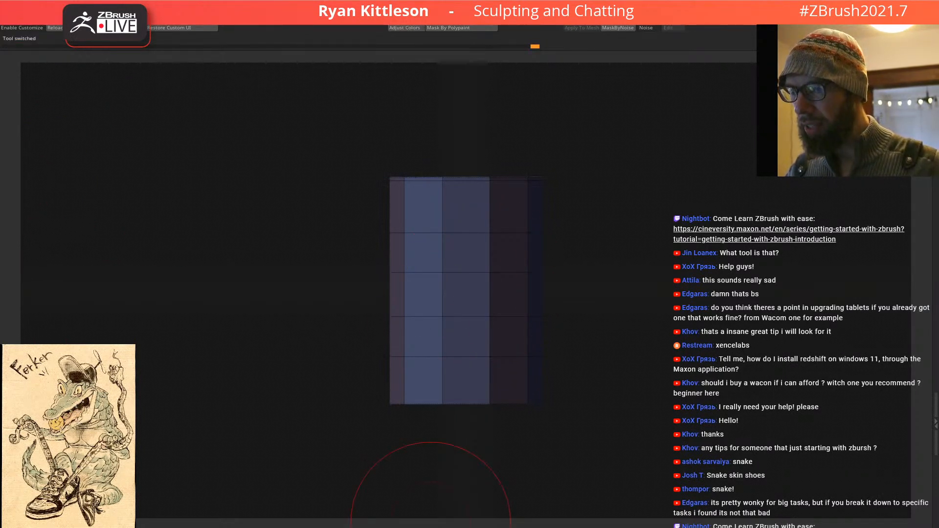
Step: Rotate the flattened UV layout until its rows run horizontally and return to drawing mode
key("w")
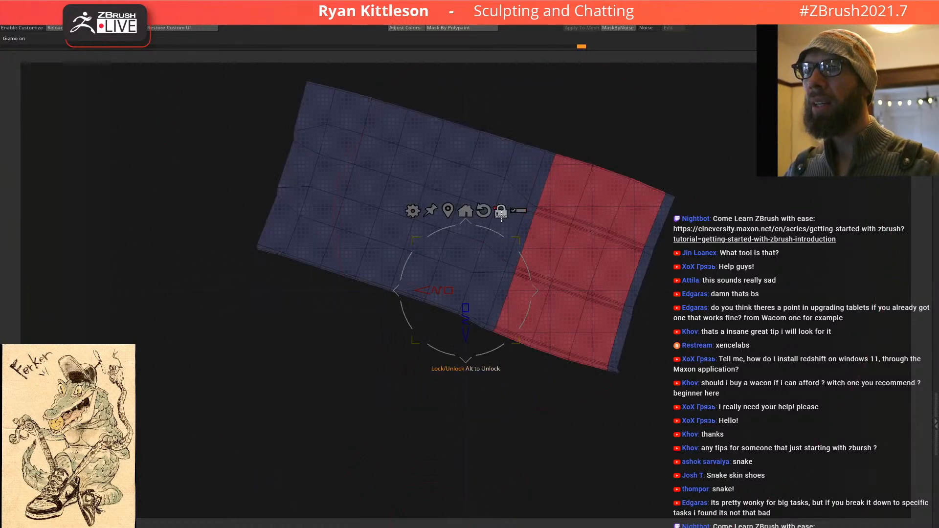
left_click_drag(528, 245, 531, 238)
key("q")
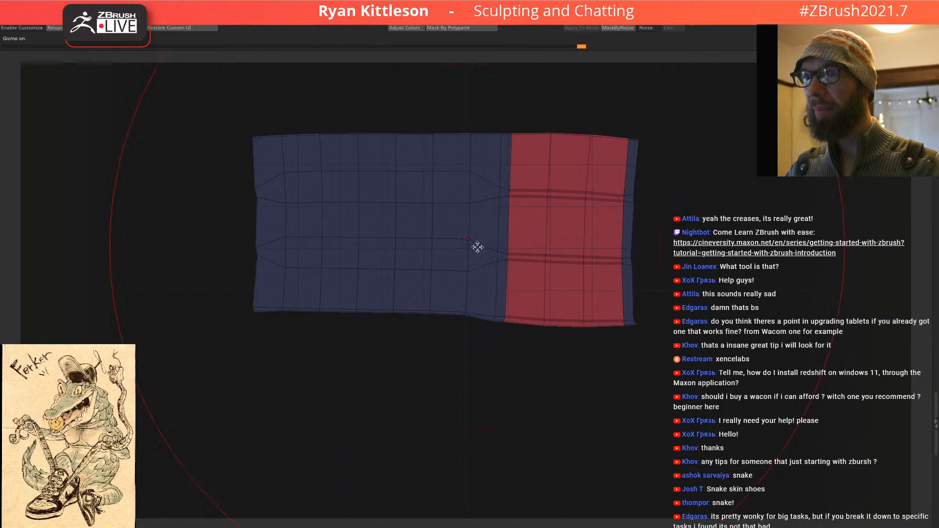
Step: Straighten the corners and outer edges of the flattened UV layout into a cleaner rectangle with the Move brush, adjusting its draw size
key("space")
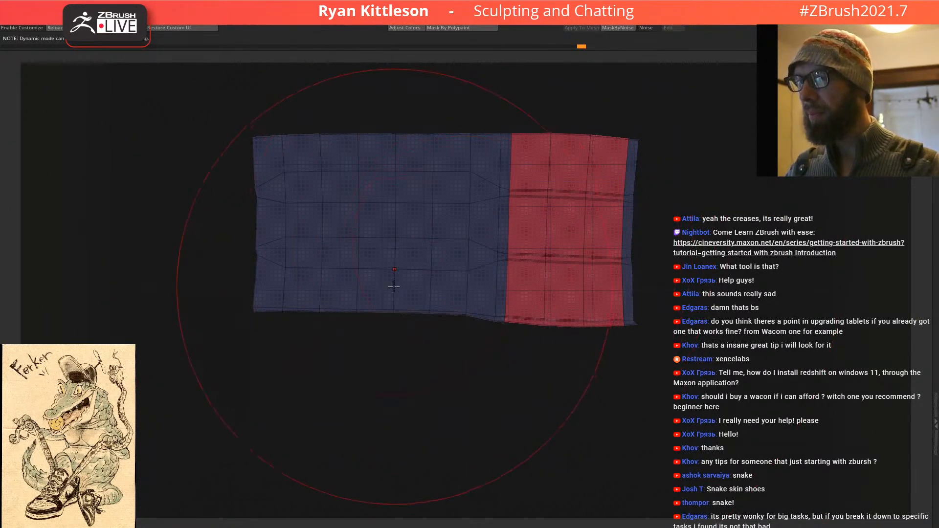
left_click_drag(266, 311, 267, 334)
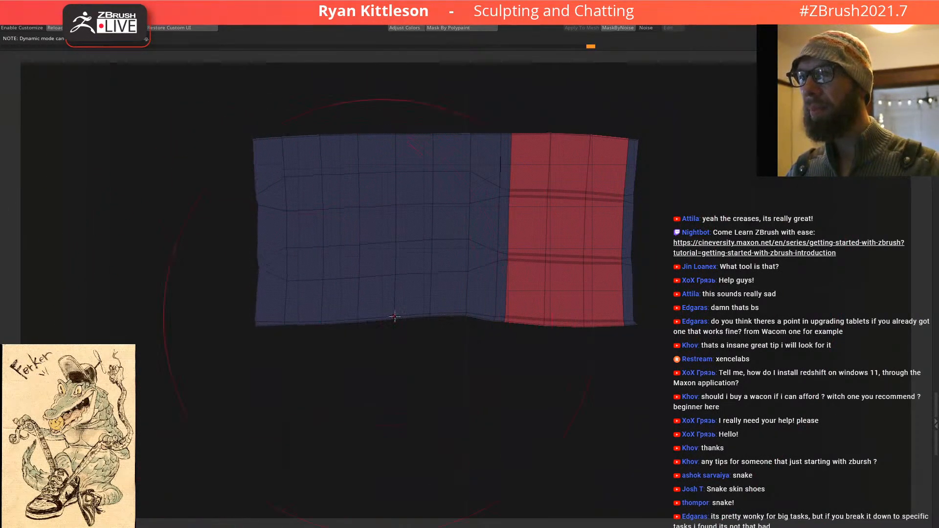
mouse_move(446, 313)
left_mouse_down()
mouse_move(451, 331)
mouse_move(463, 326)
left_mouse_up()
left_click_drag(253, 139, 255, 130)
key("space")
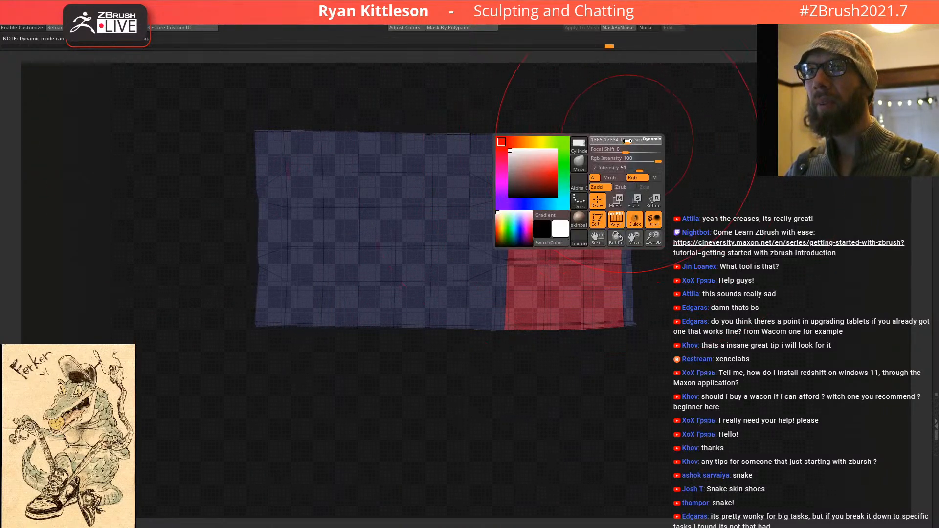
left_click_drag(639, 137, 639, 129)
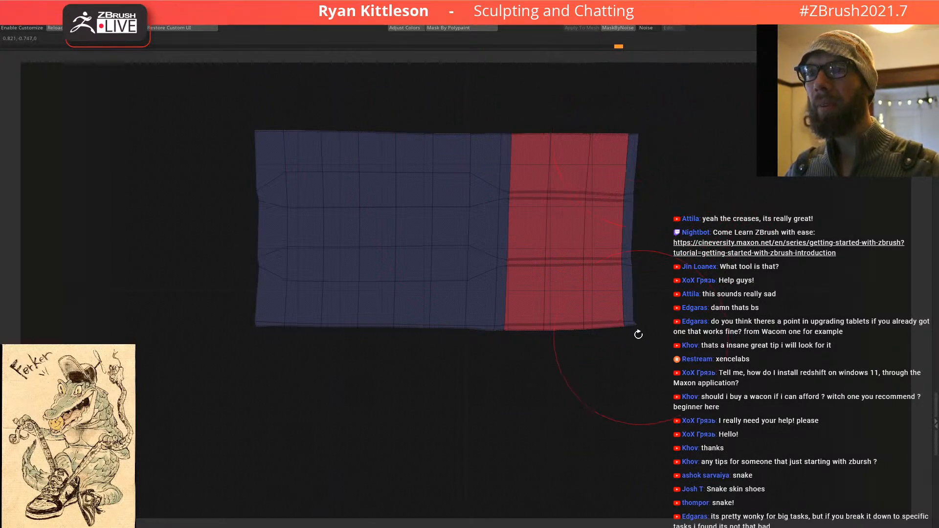
left_click_drag(639, 326, 635, 337)
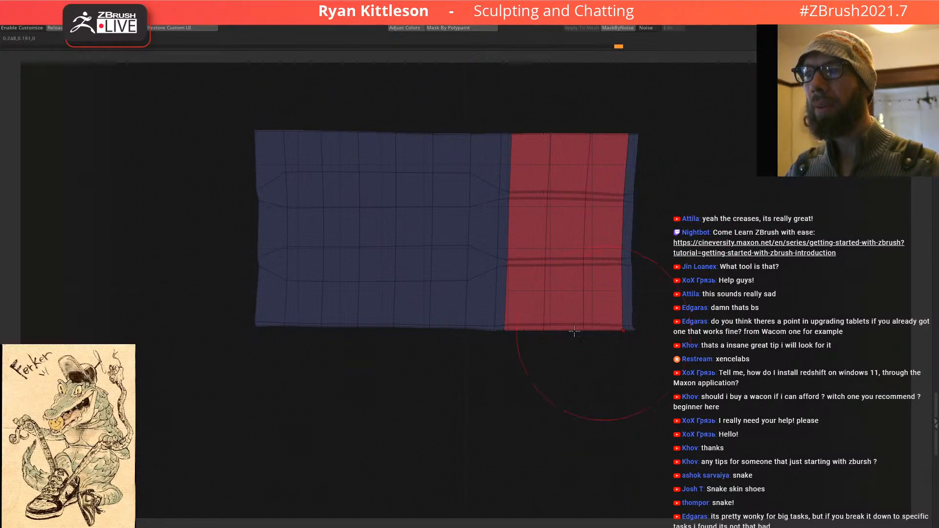
key("]")
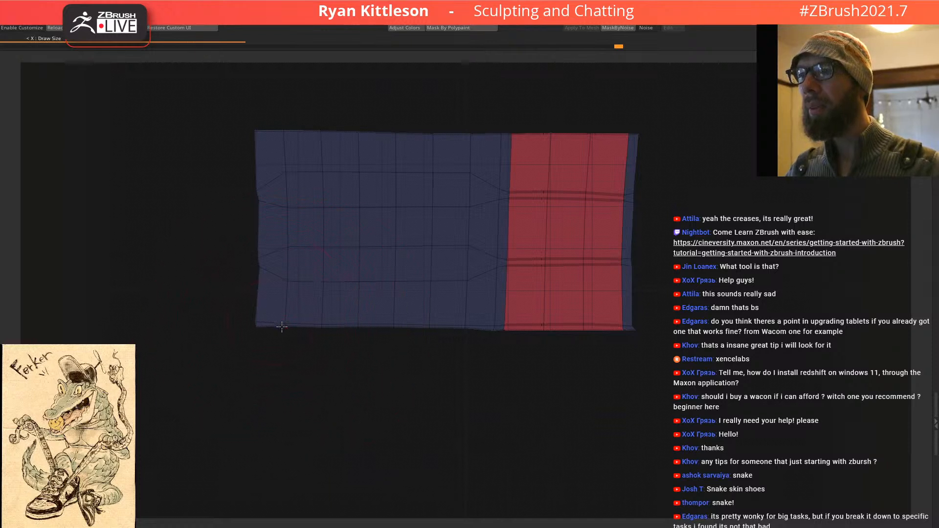
Step: Return to the 3D tube and examine its faceted upper side and stepped underside from several angles
key("w")
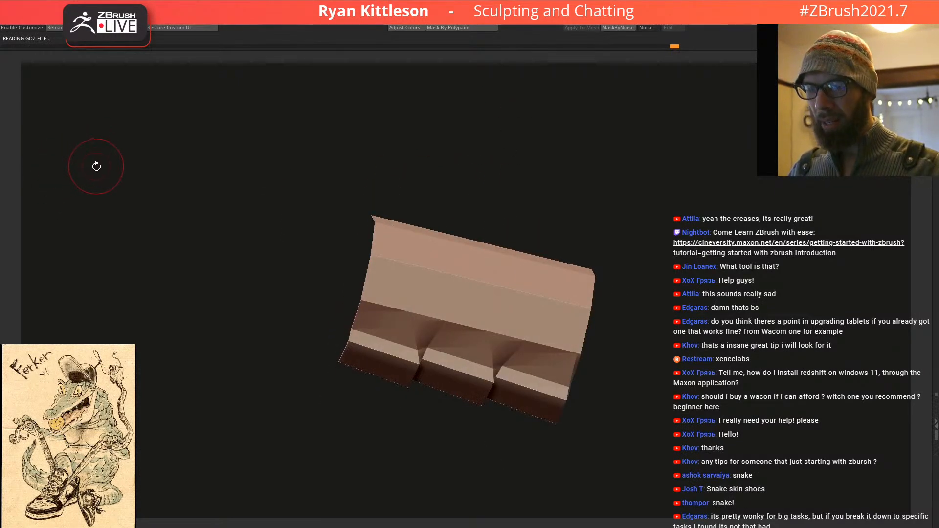
right_click_drag(503, 293, 485, 281)
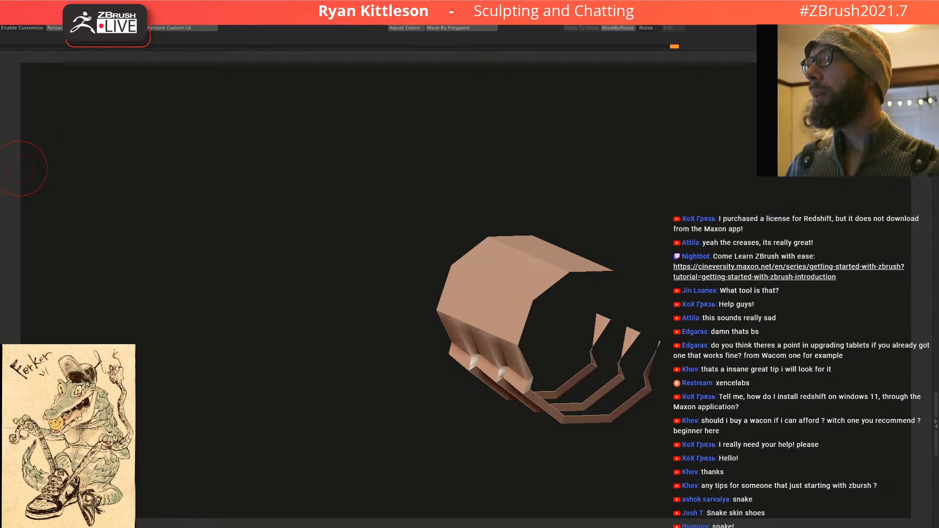
left_click_drag(533, 293, 540, 239)
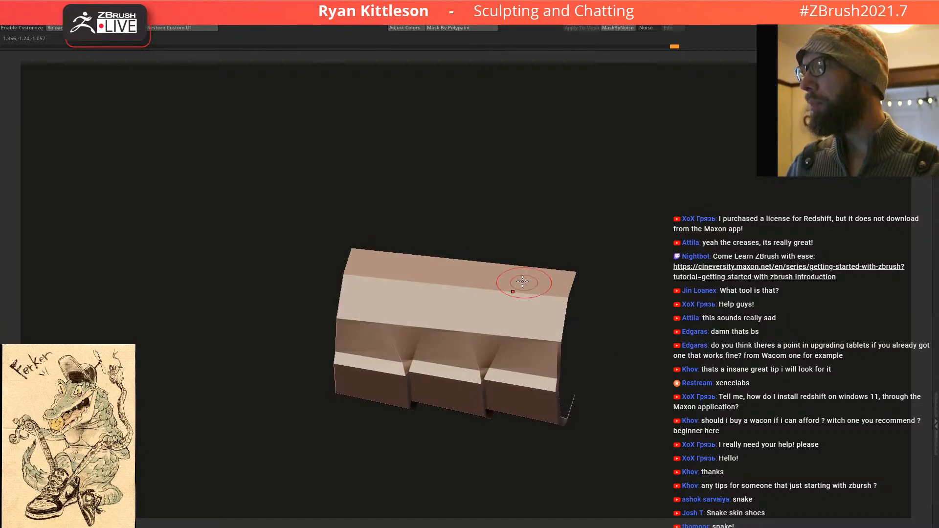
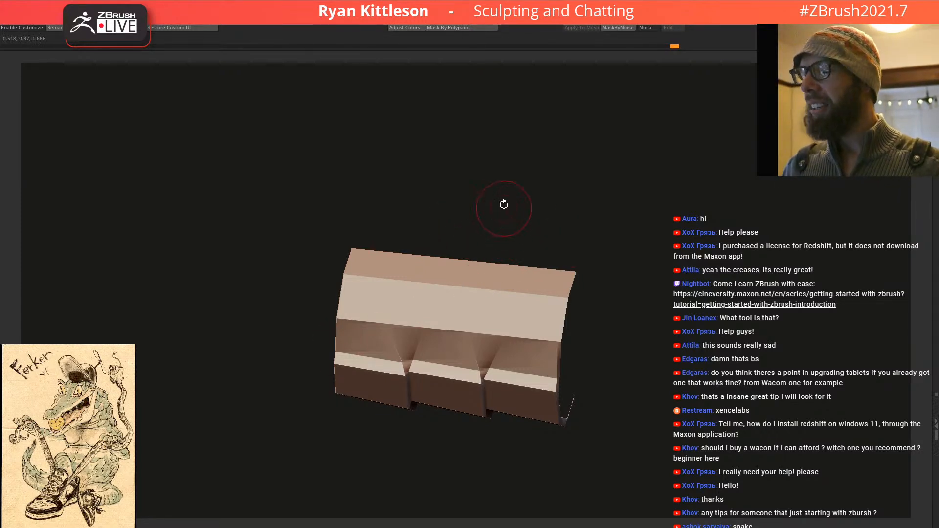
mouse_move(430, 273)
left_mouse_down()
mouse_move(421, 295)
mouse_move(438, 274)
left_mouse_up()
left_click_drag(470, 327, 489, 254, "alt")
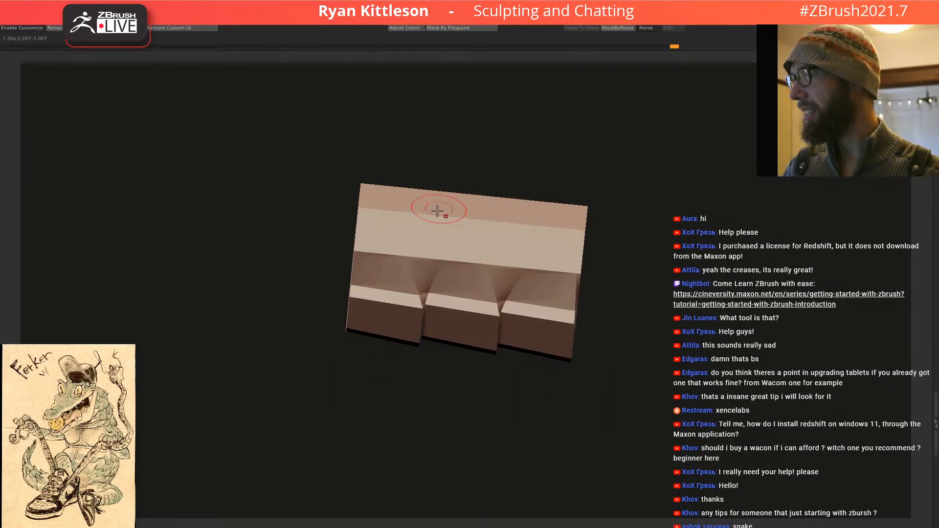
left_click_drag(436, 212, 484, 224)
mouse_move(467, 256)
left_mouse_down()
mouse_move(459, 164)
mouse_move(463, 239)
left_mouse_up()
Step: Toggle the tube's dynamic subdivision preview, select the tube subtool and display its polygroup wireframe
key("d")
key("shift+d")
right_click_drag(457, 238, 473, 236)
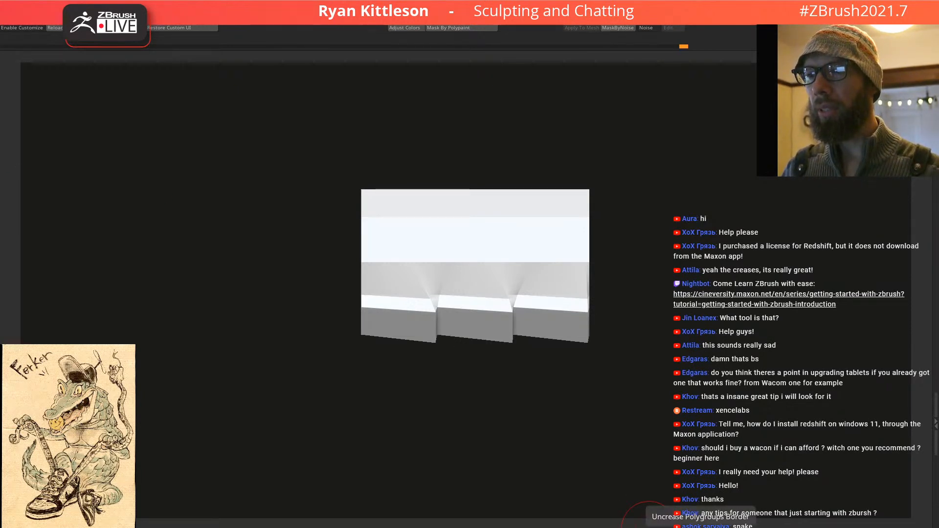
right_click_drag(457, 226, 475, 340)
left_click(464, 235, "alt")
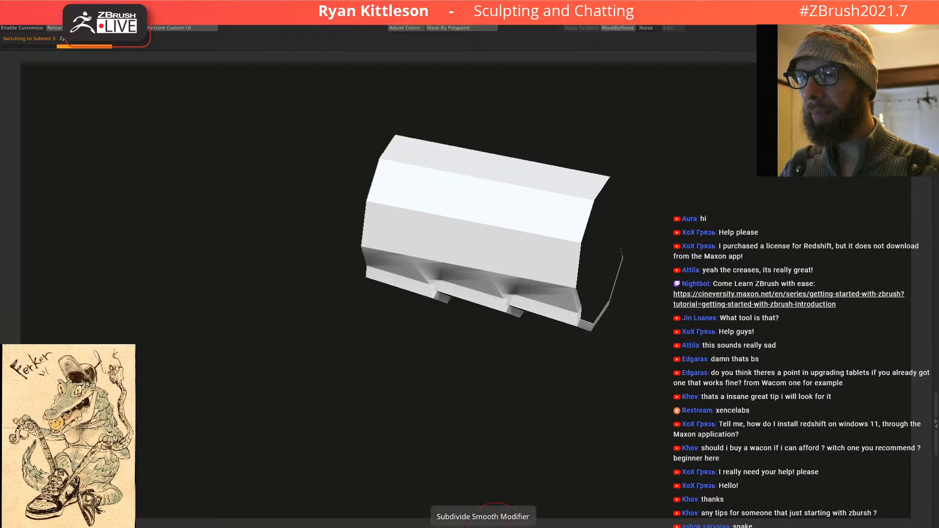
key("shift+f")
right_click_drag(531, 260, 478, 350)
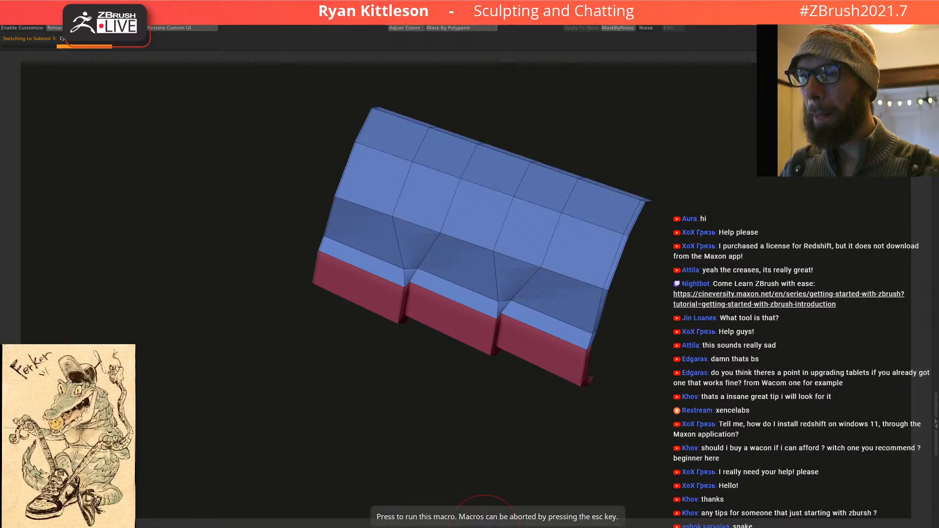
Step: Subdivide the tube several times with the Div macro to smooth the body and its overlapping underside steps
left_click(484, 511)
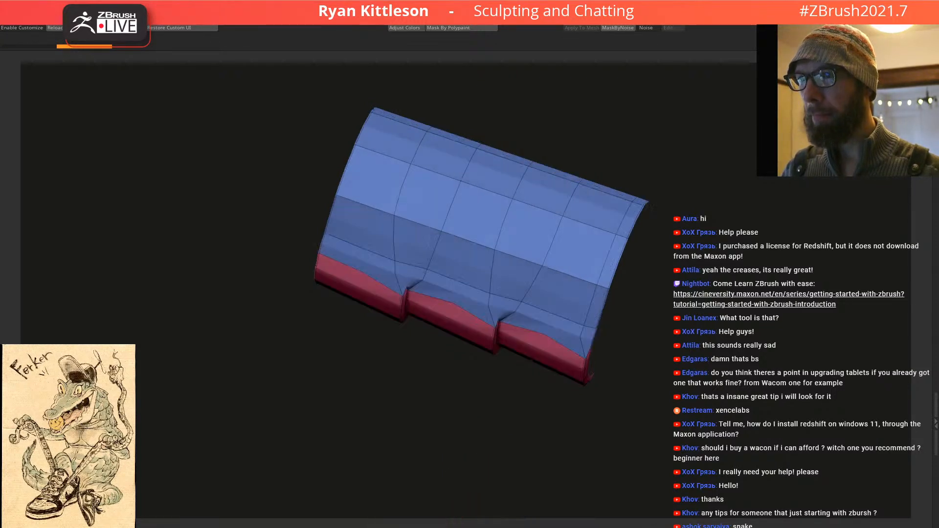
left_click(484, 511)
left_click(485, 522)
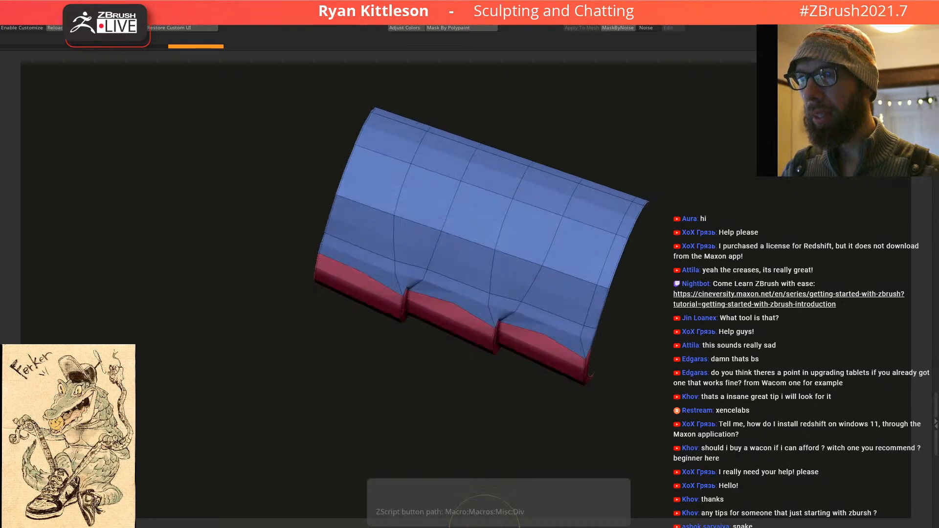
left_click(487, 522)
left_click(497, 522)
mouse_move(509, 417)
left_mouse_down()
mouse_move(448, 250)
mouse_move(468, 282)
left_mouse_up()
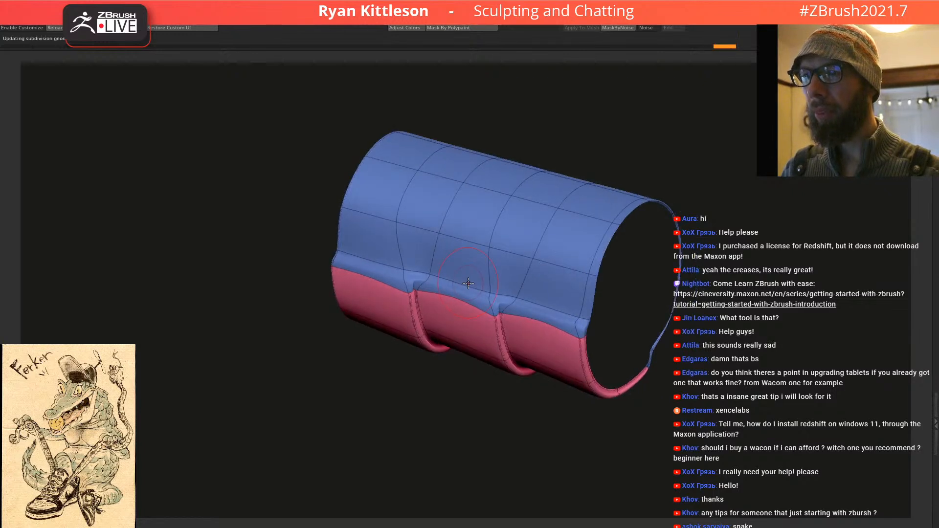
right_click_drag(470, 285, 468, 286)
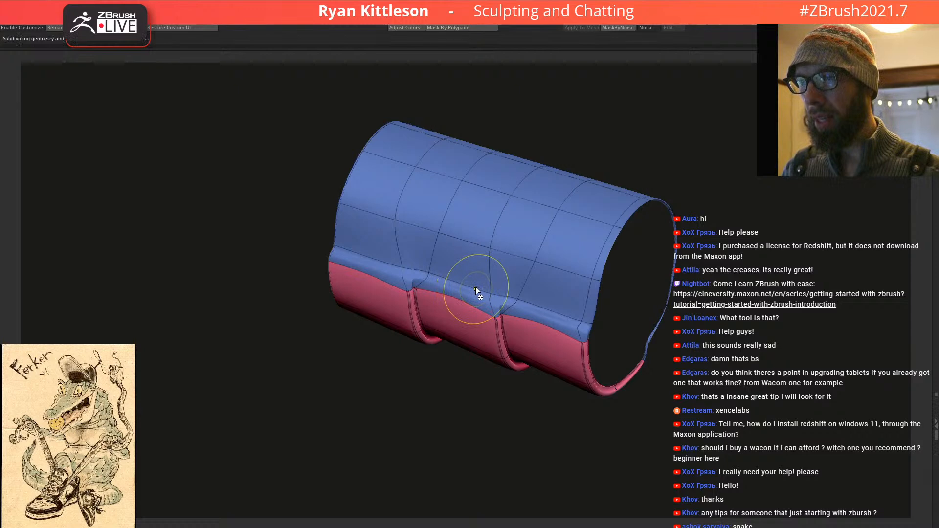
Step: Hide the polygroup wireframe and colour the whole tube pale green
key("shift+f")
mouse_move(480, 232)
right_mouse_down()
mouse_move(487, 289)
mouse_move(502, 218)
mouse_move(543, 193)
mouse_move(480, 260)
mouse_move(494, 230)
mouse_move(515, 260)
mouse_move(496, 190)
mouse_move(494, 253)
mouse_move(503, 191)
mouse_move(483, 215)
mouse_move(444, 214)
mouse_move(469, 226)
mouse_move(461, 291)
right_mouse_up()
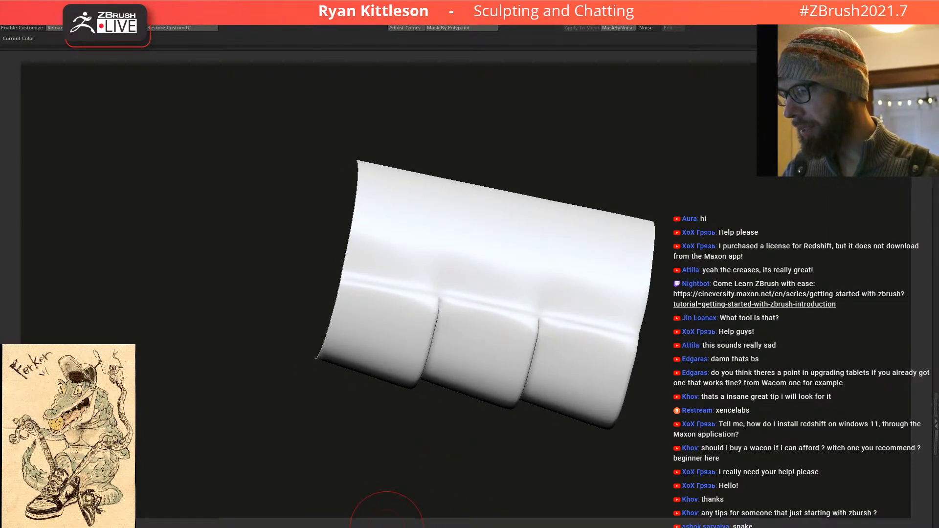
left_click(387, 527)
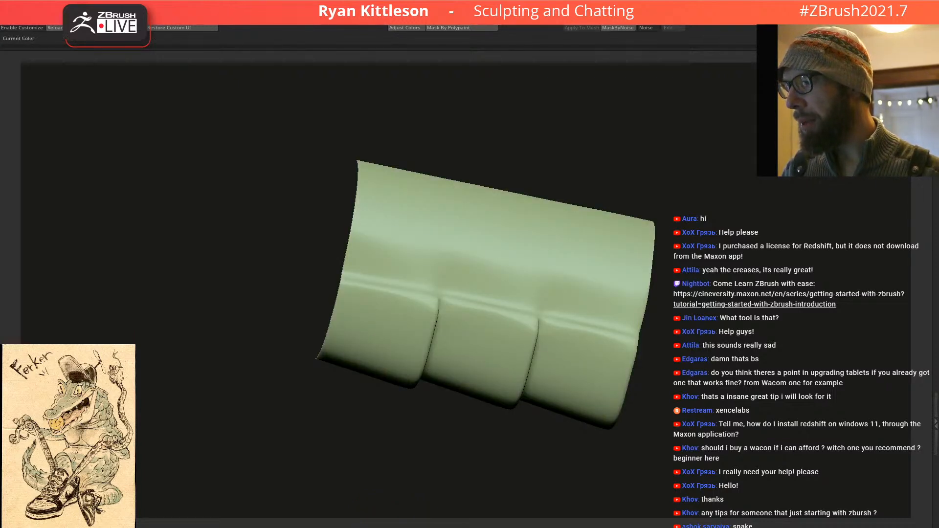
left_click(387, 527)
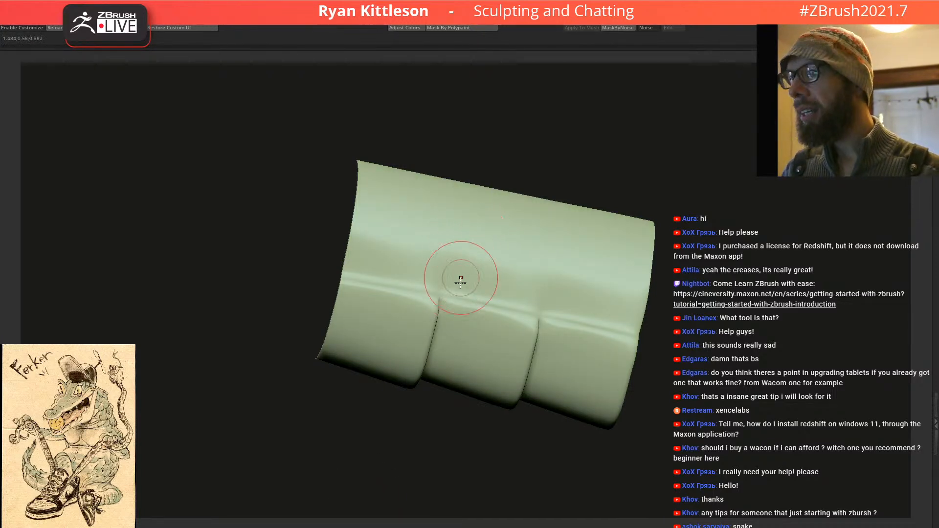
Step: Mask everything except the slightly expanded underside polygroup and fill the underside steps with a paler cream colour
right_click_drag(505, 323, 488, 314, "shift")
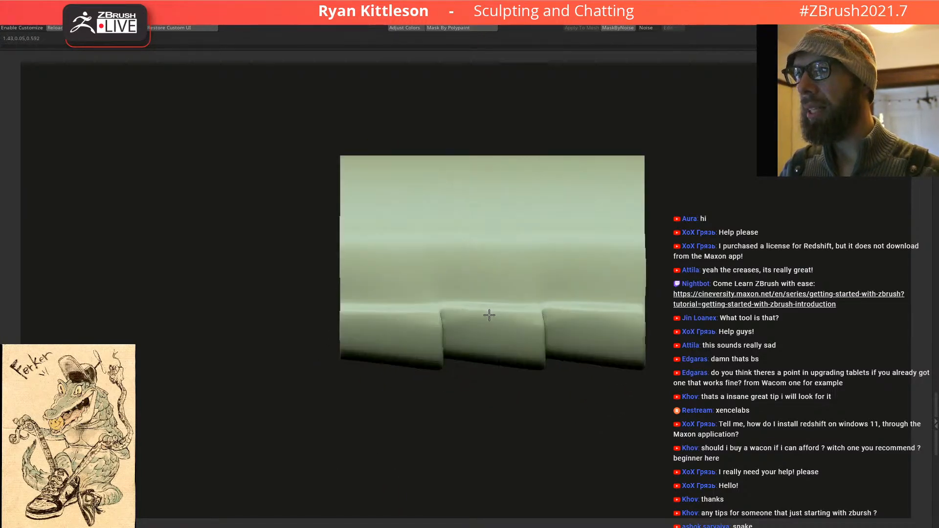
left_click(490, 339, "ctrl+shift")
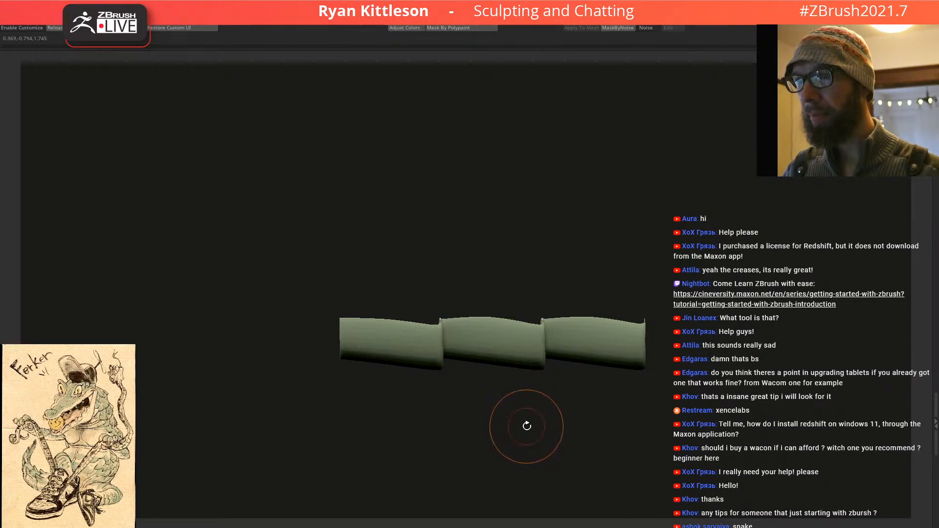
key("ctrl+shift+x")
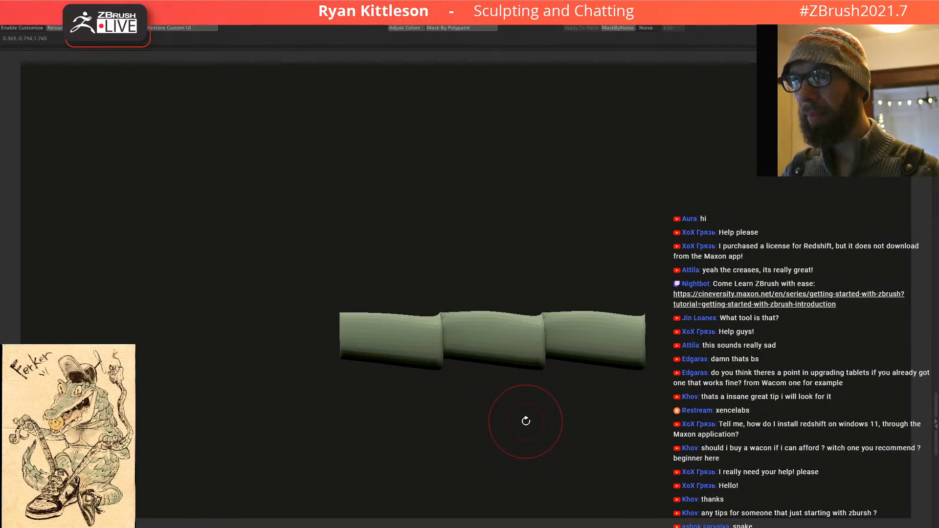
left_click(776, 316, "ctrl+shift")
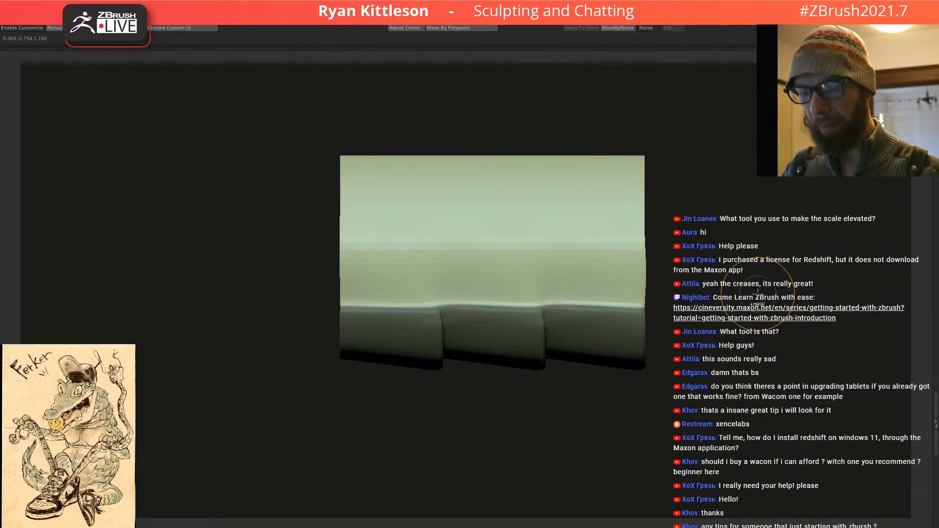
left_click(772, 236, "ctrl")
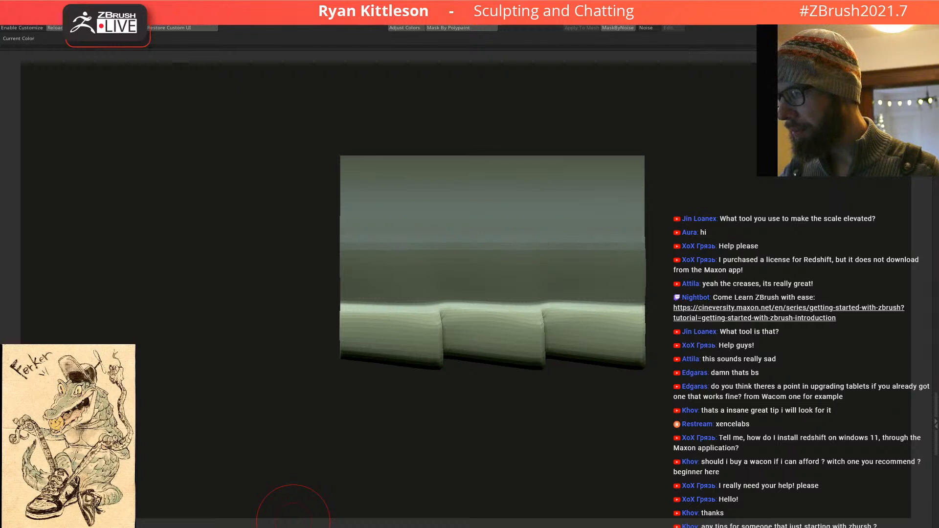
left_click(293, 524)
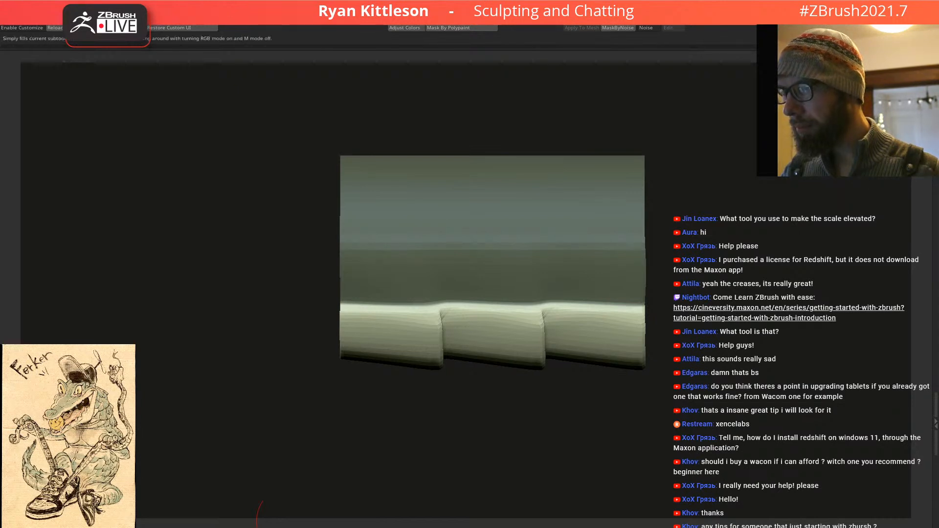
Step: Set the ZModeler edge action to Extrude Edge Face and turn the tube upright into a side view
mouse_move(519, 329)
right_mouse_down()
mouse_move(456, 273)
mouse_move(515, 335)
mouse_move(468, 193)
mouse_move(463, 251)
mouse_move(508, 298)
right_mouse_up()
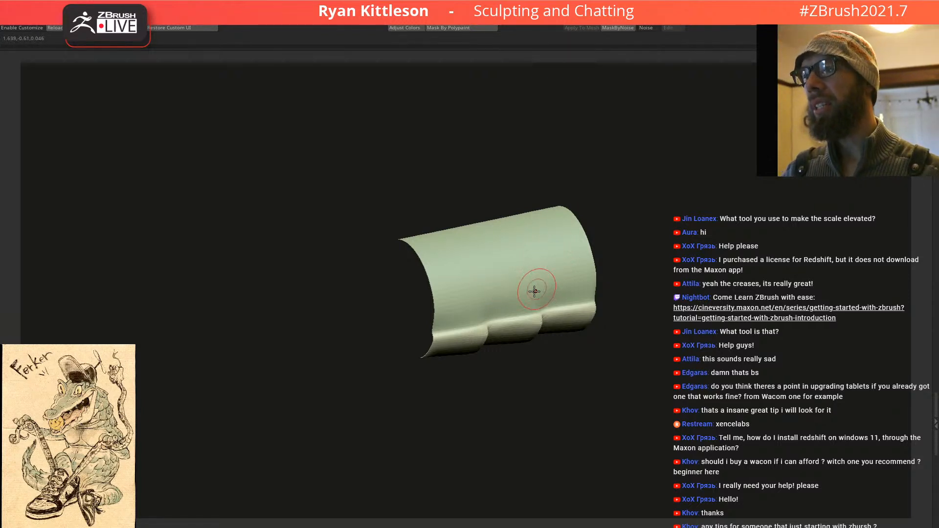
key("space")
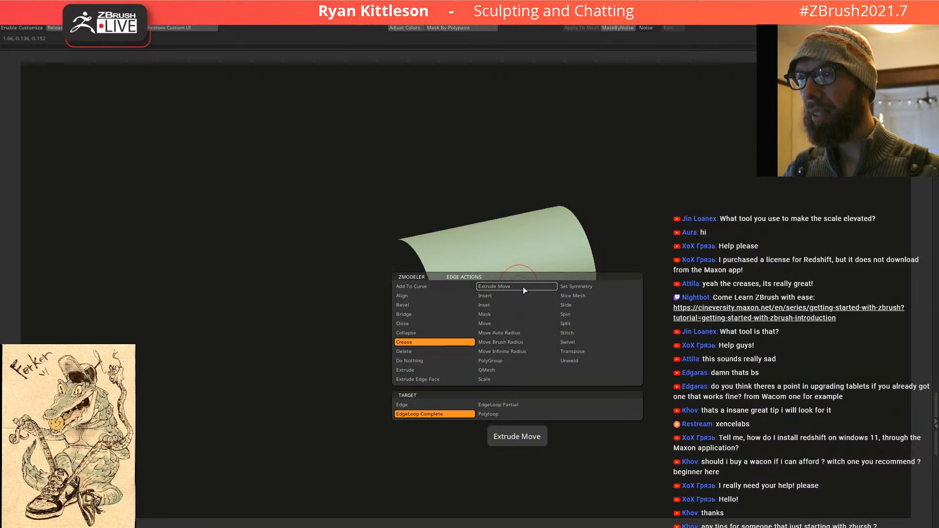
left_click(433, 380)
left_click_drag(489, 230, 489, 203)
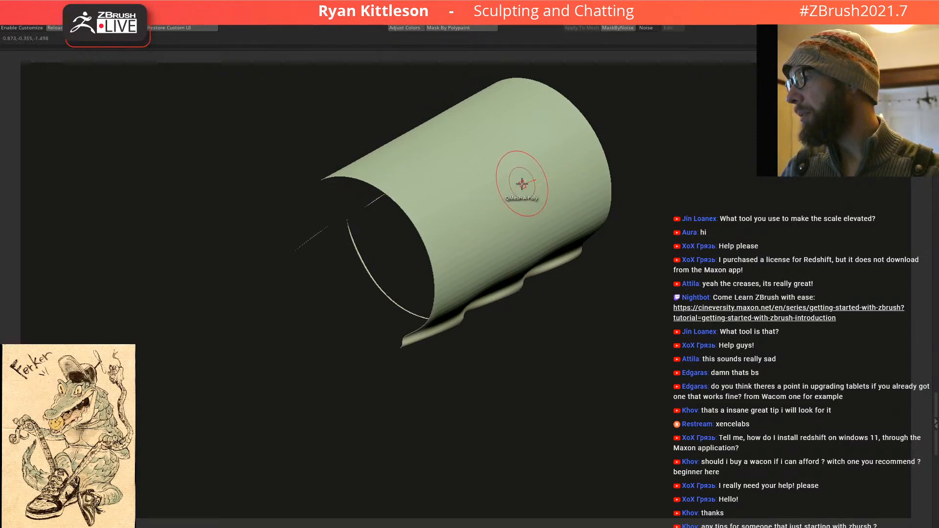
right_click_drag(513, 172, 495, 362)
right_click_drag(511, 315, 518, 231, "alt")
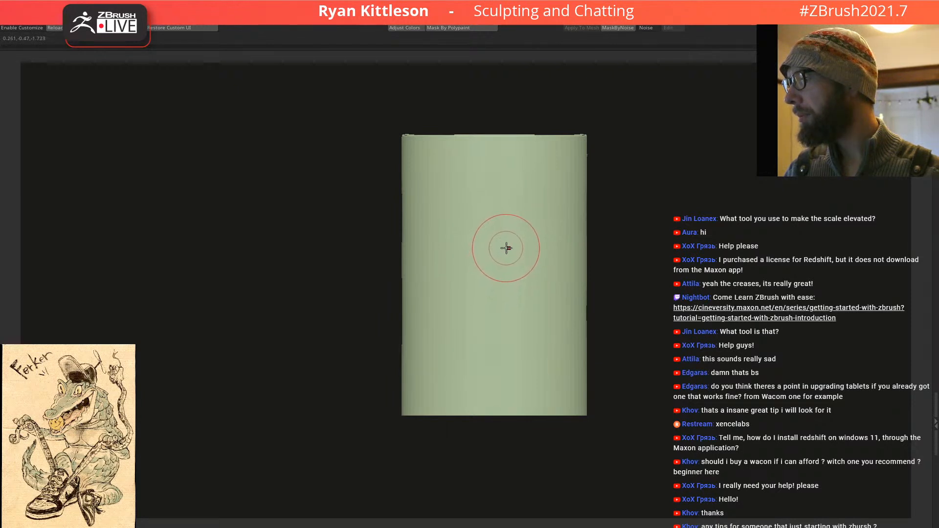
mouse_move(498, 241)
right_mouse_down()
mouse_move(514, 240)
mouse_move(518, 227)
right_mouse_up()
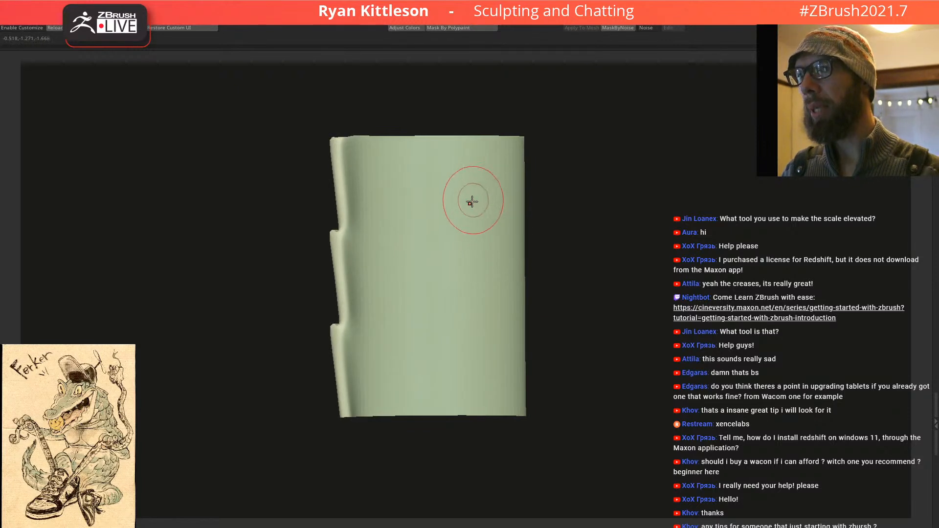
left_click_drag(450, 197, 429, 197)
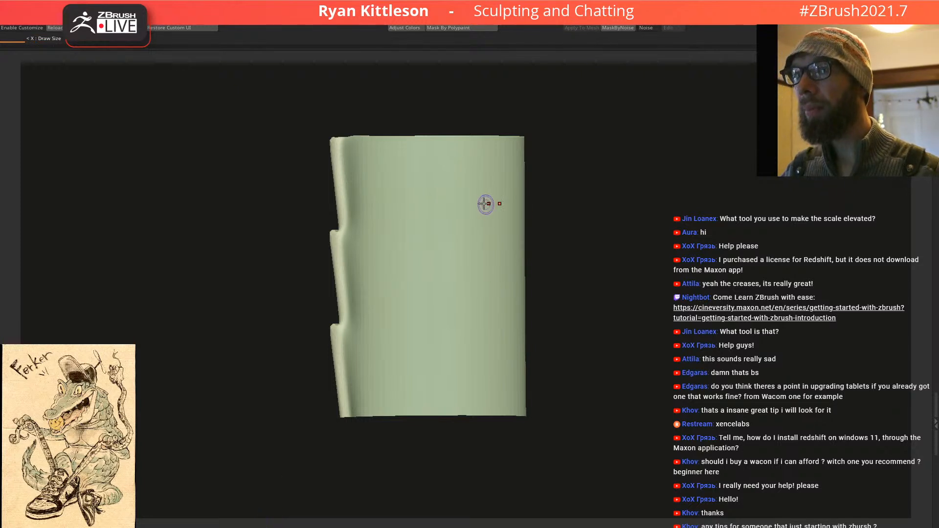
Step: Undo the test stroke on the tube and subdivide the mesh once more
mouse_move(477, 200)
left_mouse_down()
mouse_move(495, 200)
mouse_move(446, 224)
mouse_move(400, 282)
left_mouse_up()
key("ctrl+z")
key("ctrl+d")
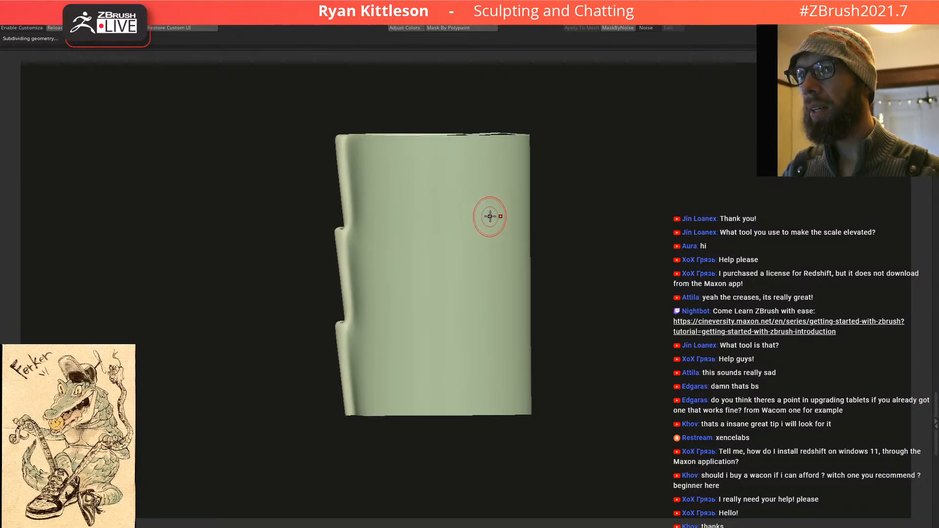
Step: Paint a dark green ring with a solid dark green dot at its centre on the tube's back
mouse_move(489, 210)
left_mouse_down("ctrl")
mouse_move(448, 221)
mouse_move(417, 264)
mouse_move(417, 308)
mouse_move(443, 336)
mouse_move(499, 343)
left_mouse_up("ctrl")
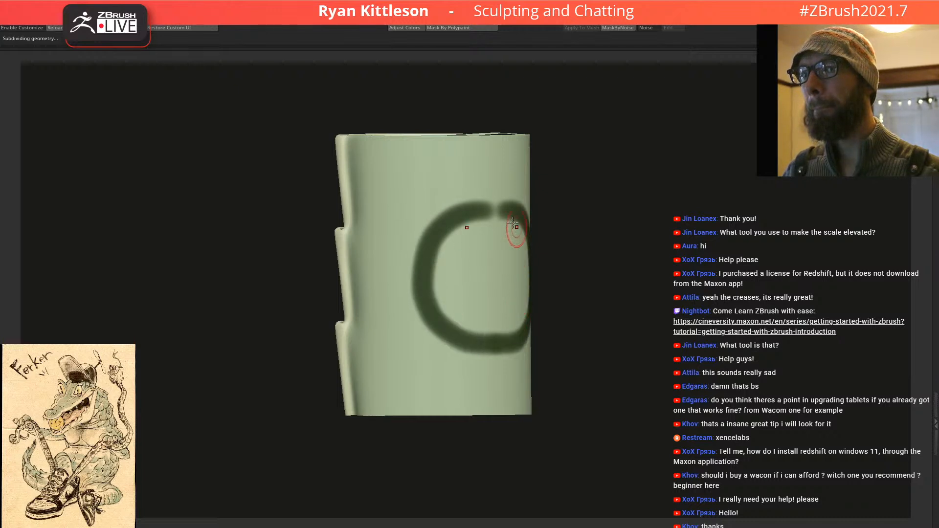
key("ctrl+z")
mouse_move(503, 203)
left_mouse_down("ctrl")
mouse_move(472, 207)
mouse_move(450, 227)
mouse_move(437, 267)
mouse_move(444, 306)
mouse_move(467, 325)
mouse_move(497, 328)
left_mouse_up("ctrl")
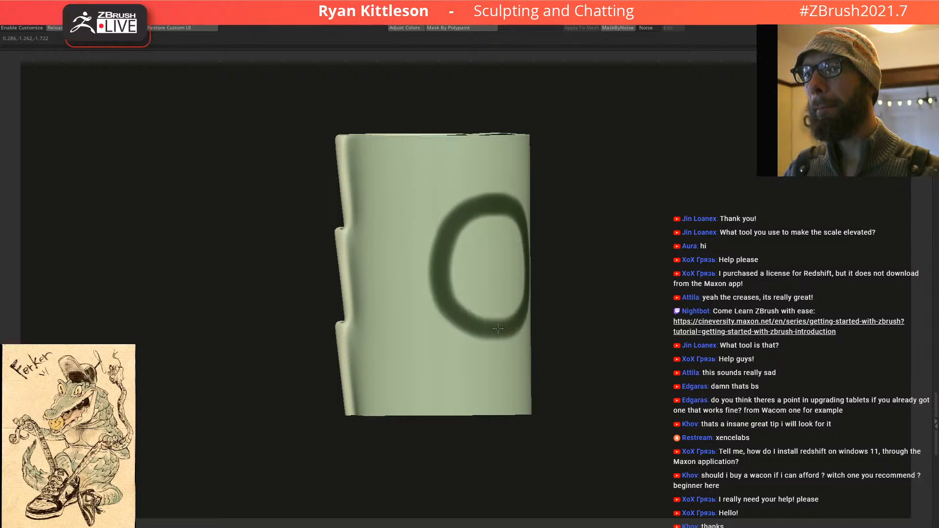
mouse_move(483, 299)
right_mouse_down()
mouse_move(466, 166)
mouse_move(480, 279)
mouse_move(535, 332)
mouse_move(552, 257)
mouse_move(518, 262)
mouse_move(511, 288)
mouse_move(478, 267)
mouse_move(507, 292)
mouse_move(520, 256)
mouse_move(507, 268)
right_mouse_up()
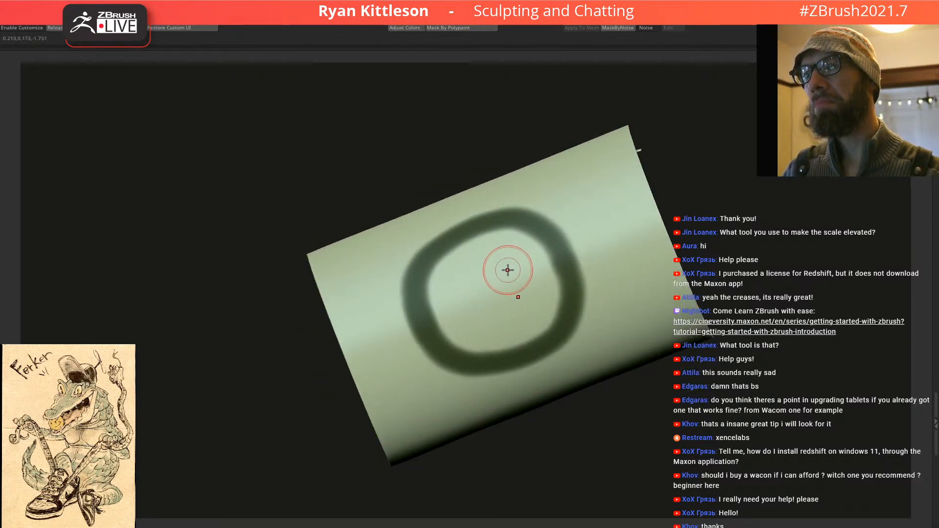
mouse_move(494, 277)
left_mouse_down("ctrl")
mouse_move(493, 307)
mouse_move(505, 280)
mouse_move(475, 284)
left_mouse_up("ctrl")
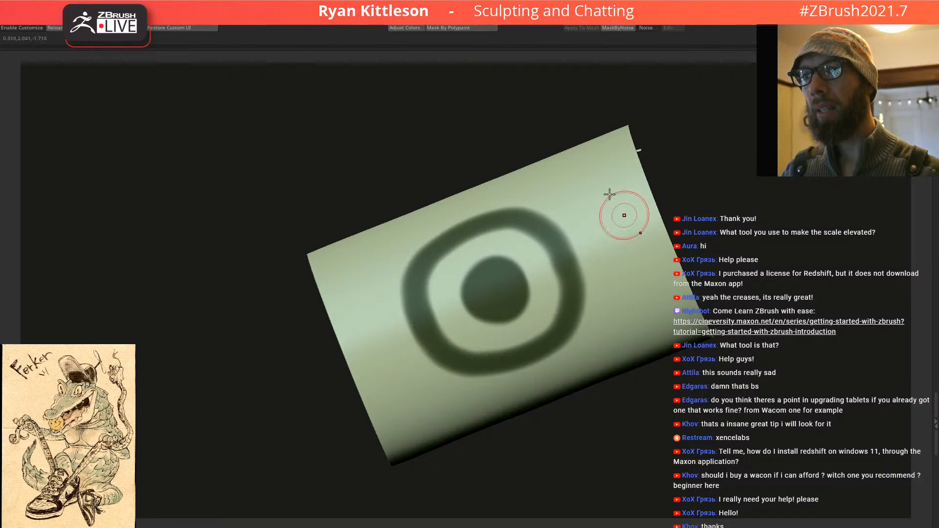
Step: Paint soft dark green patches along both open ends of the tube, on either side of the ring
right_click_drag(611, 253, 604, 229)
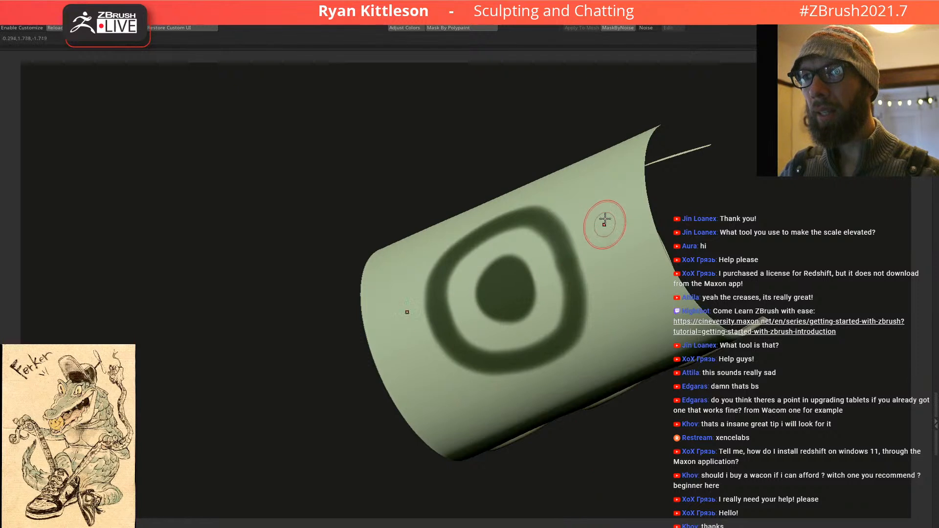
key("x")
key("x")
mouse_move(640, 208)
right_mouse_down()
mouse_move(630, 193)
mouse_move(629, 213)
right_mouse_up()
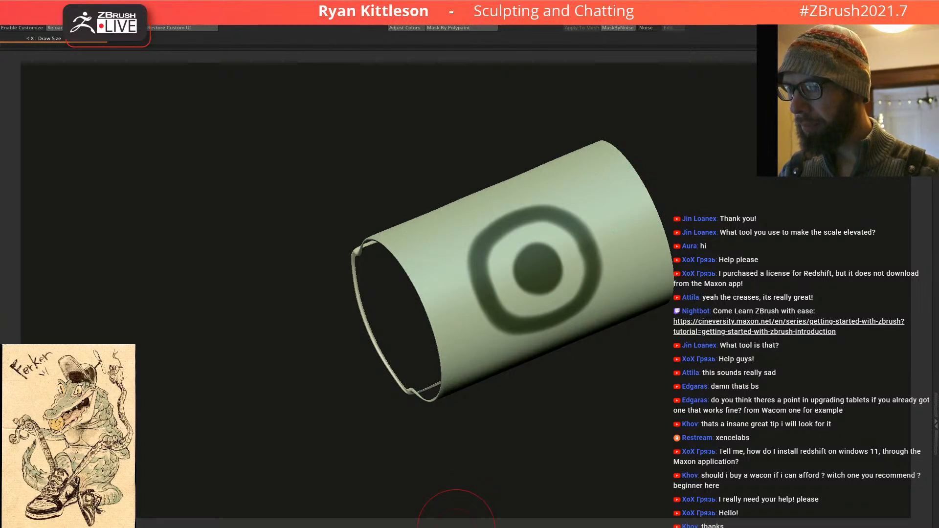
mouse_move(678, 198)
left_mouse_down()
mouse_move(625, 183)
mouse_move(648, 243)
mouse_move(626, 190)
mouse_move(581, 161)
mouse_move(609, 144)
mouse_move(601, 147)
mouse_move(647, 196)
mouse_move(667, 274)
mouse_move(643, 151)
mouse_move(612, 257)
mouse_move(651, 254)
mouse_move(616, 262)
mouse_move(639, 226)
mouse_move(648, 238)
left_mouse_up()
mouse_move(662, 182)
left_mouse_down()
mouse_move(656, 232)
mouse_move(642, 246)
mouse_move(662, 208)
left_mouse_up()
mouse_move(618, 149)
left_mouse_down("ctrl")
mouse_move(604, 142)
mouse_move(623, 156)
mouse_move(593, 151)
mouse_move(630, 201)
mouse_move(582, 147)
mouse_move(582, 106)
mouse_move(573, 115)
left_mouse_up("ctrl")
left_click_drag(590, 152, 584, 131)
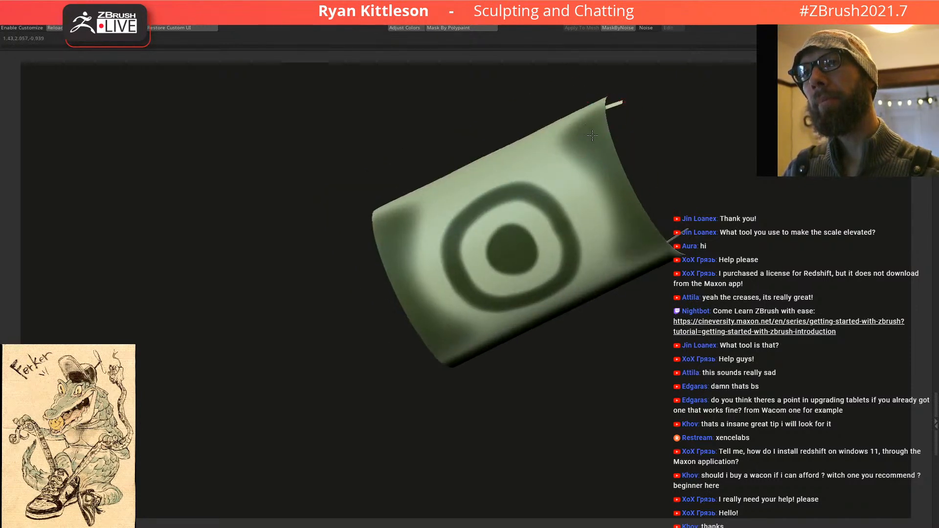
left_click_drag(636, 200, 635, 219)
Step: Paint a soft dark green band along the tube's side, just above the cream underside steps
mouse_move(616, 239)
right_mouse_down()
mouse_move(629, 226)
mouse_move(619, 231)
right_mouse_up()
right_click_drag(641, 287, 630, 182)
key("x")
key("x")
key("x")
key("x")
key("x")
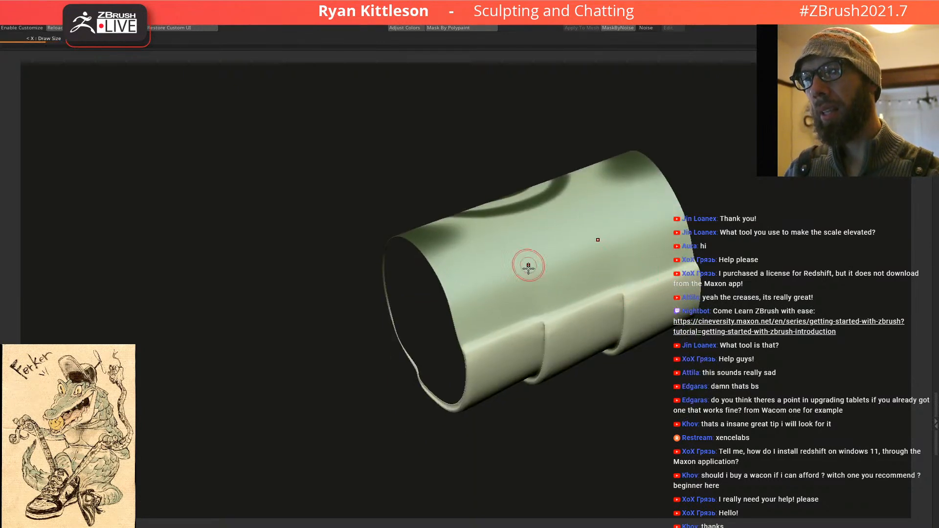
left_click_drag(502, 324, 714, 242)
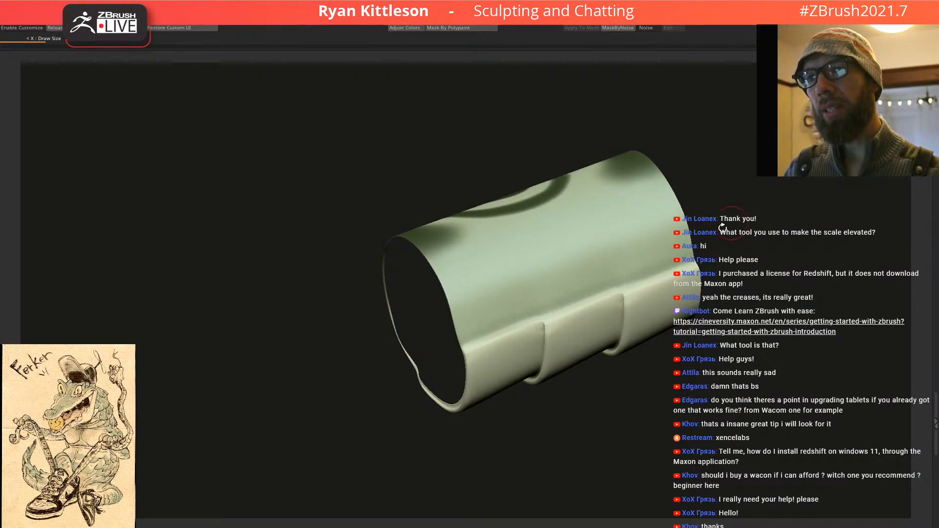
right_click_drag(587, 288, 604, 285)
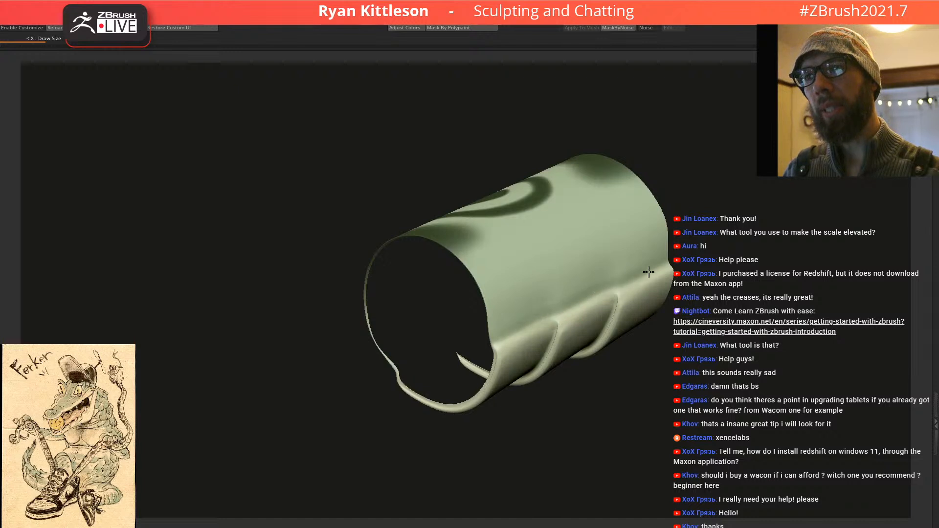
left_click_drag(667, 262, 579, 303)
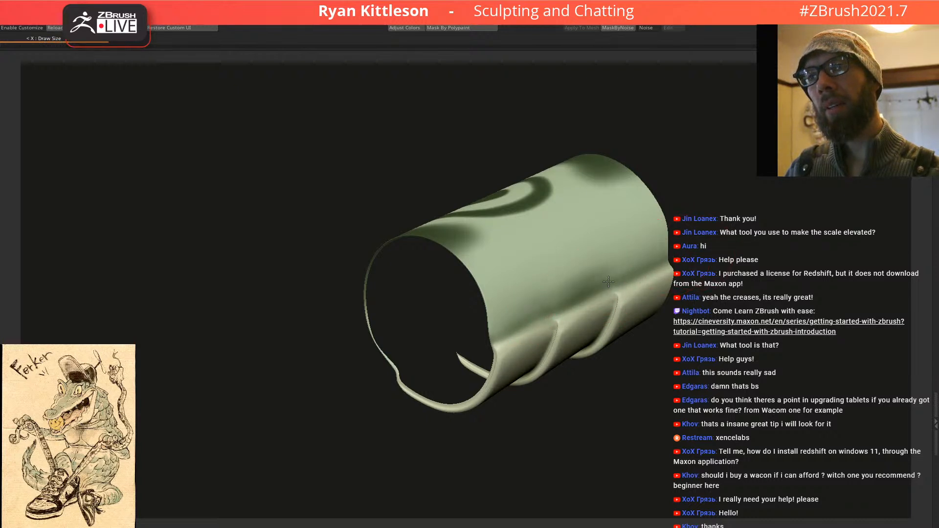
mouse_move(628, 270)
right_mouse_down()
mouse_move(596, 245)
mouse_move(589, 310)
mouse_move(629, 259)
mouse_move(586, 250)
right_mouse_up()
mouse_move(593, 253)
left_mouse_down()
mouse_move(702, 276)
mouse_move(567, 243)
mouse_move(708, 274)
left_mouse_up()
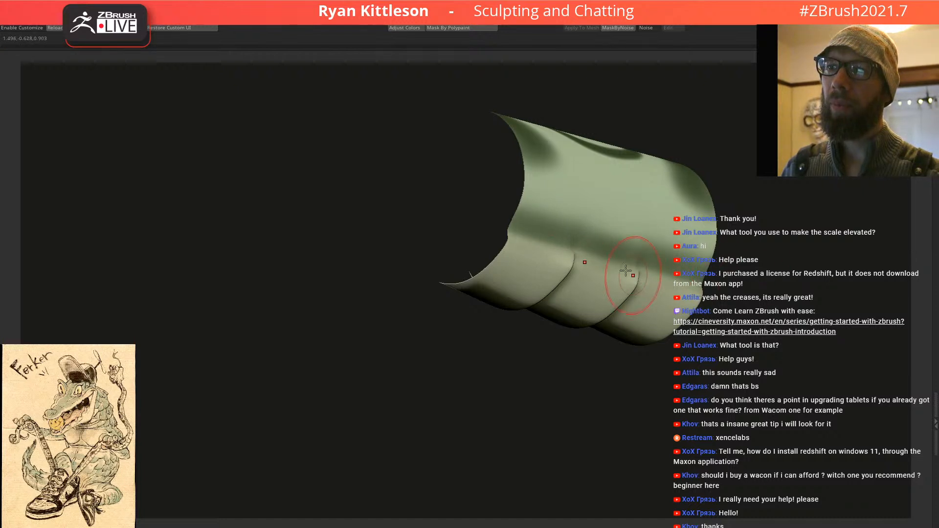
Step: Reduce the brush size and paint thin dark lines into the creases between the overlapping underside steps
right_click_drag(624, 336, 593, 224)
key("[")
key("[")
key("[")
key("[")
right_click_drag(547, 266, 553, 222)
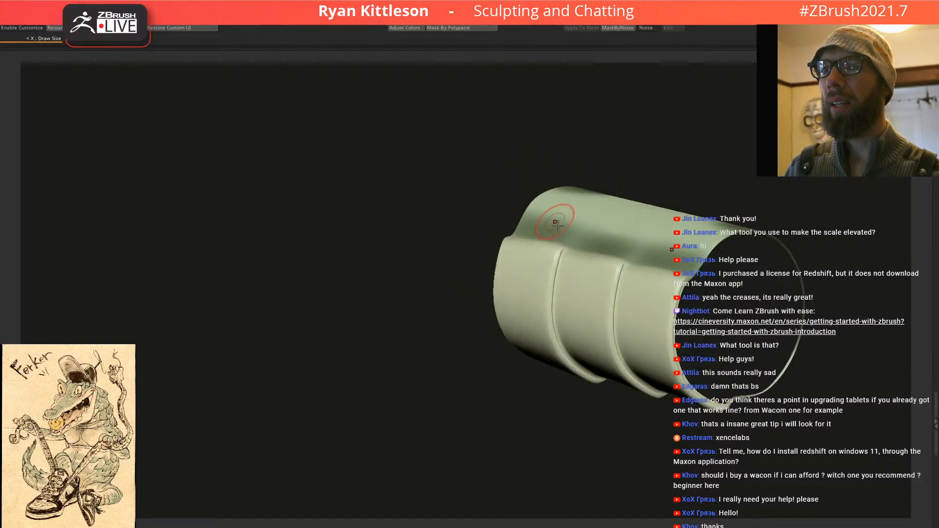
key("[")
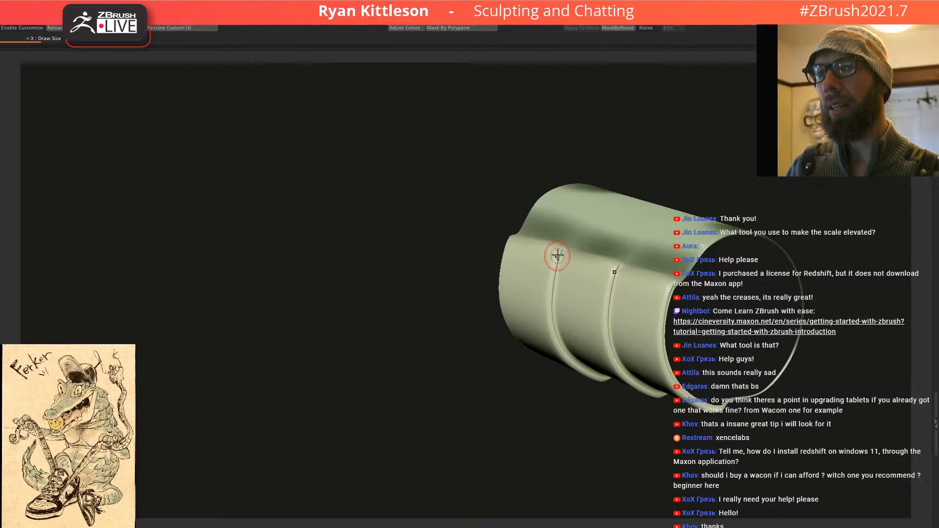
right_click_drag(562, 255, 570, 250)
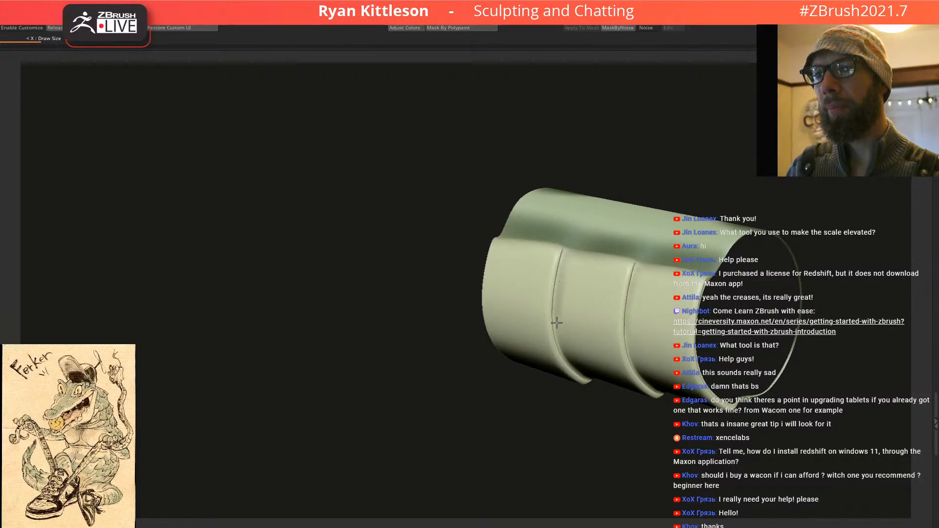
right_click_drag(577, 363, 582, 423)
mouse_move(582, 412)
left_mouse_down()
mouse_move(564, 380)
mouse_move(570, 312)
left_mouse_up()
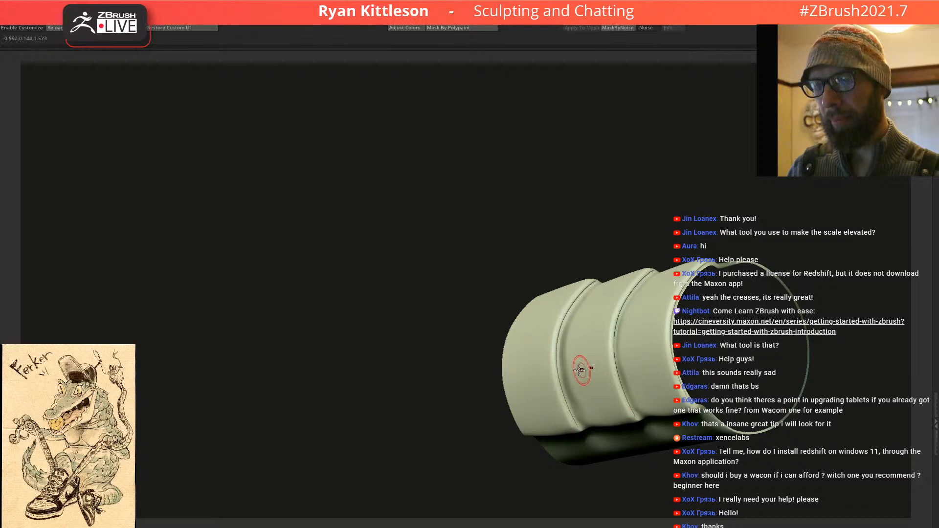
Step: Shade the recesses beside the underside creases more broadly, using a slightly larger brush
right_click_drag(585, 369, 582, 363)
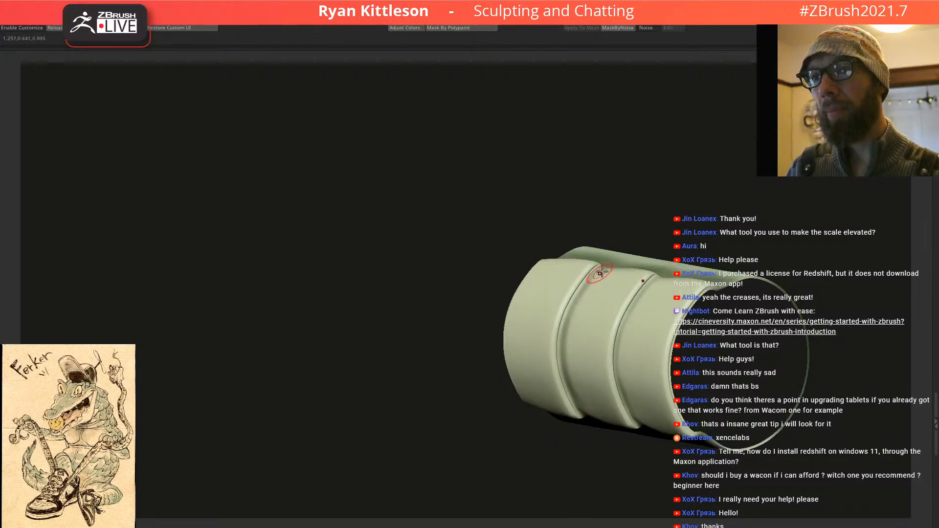
right_click_drag(576, 352, 581, 333)
key("]")
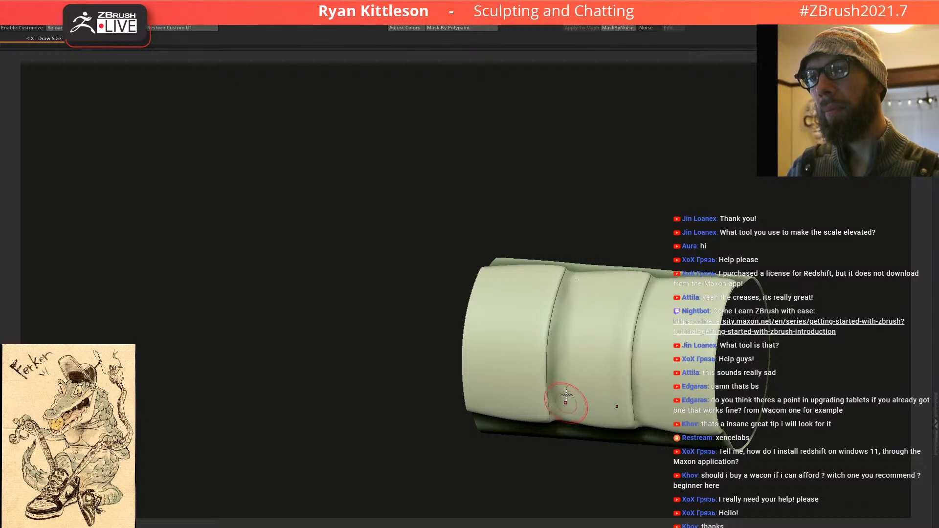
right_click_drag(606, 329, 650, 305)
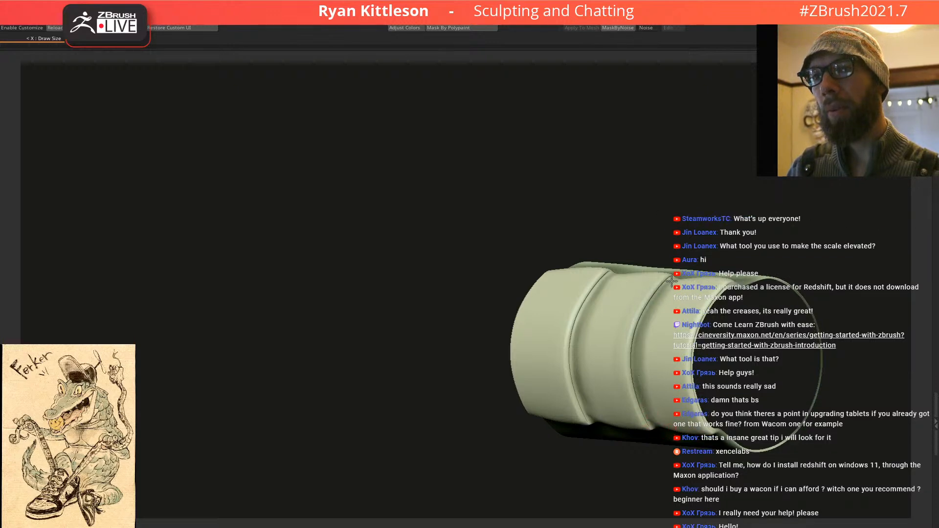
Step: Export the painted tube's texture map as a 512 by 512 snake texture image in JPEG format
mouse_move(610, 310)
right_mouse_down()
mouse_move(567, 301)
mouse_move(586, 336)
mouse_move(591, 178)
mouse_move(537, 310)
mouse_move(540, 278)
mouse_move(541, 352)
mouse_move(556, 260)
mouse_move(543, 186)
mouse_move(597, 229)
mouse_move(566, 220)
mouse_move(576, 234)
mouse_move(566, 270)
mouse_move(548, 215)
mouse_move(546, 260)
mouse_move(540, 205)
right_mouse_up()
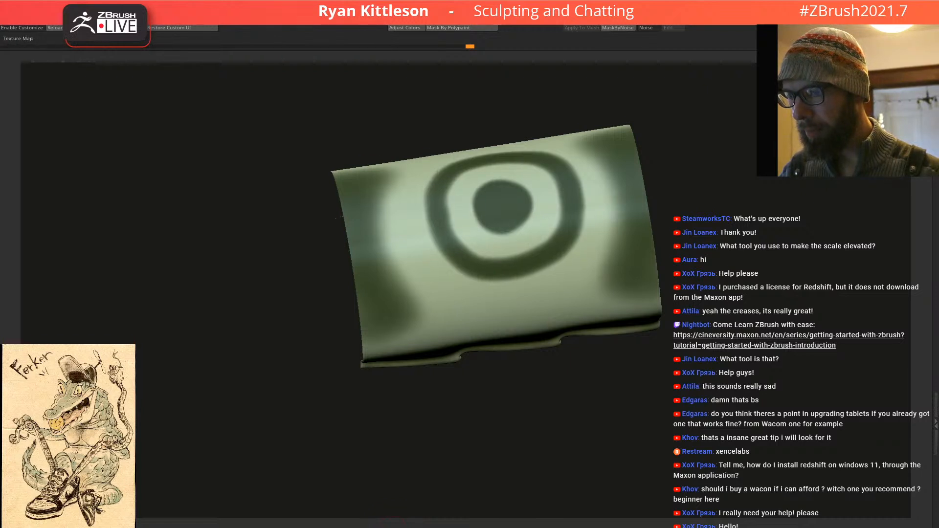
right_click_drag(477, 359, 465, 301)
right_click_drag(490, 263, 483, 196)
right_click_drag(470, 247, 494, 497)
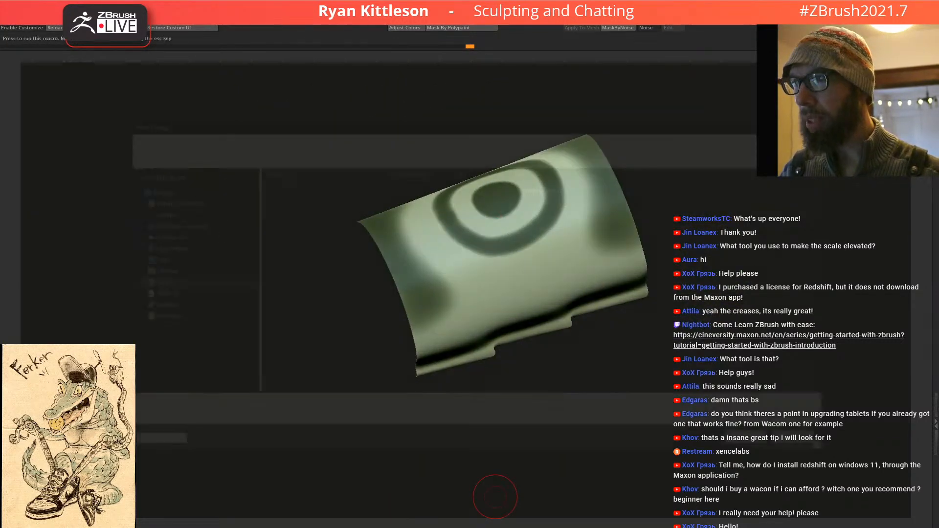
key("ctrl+shift+s")
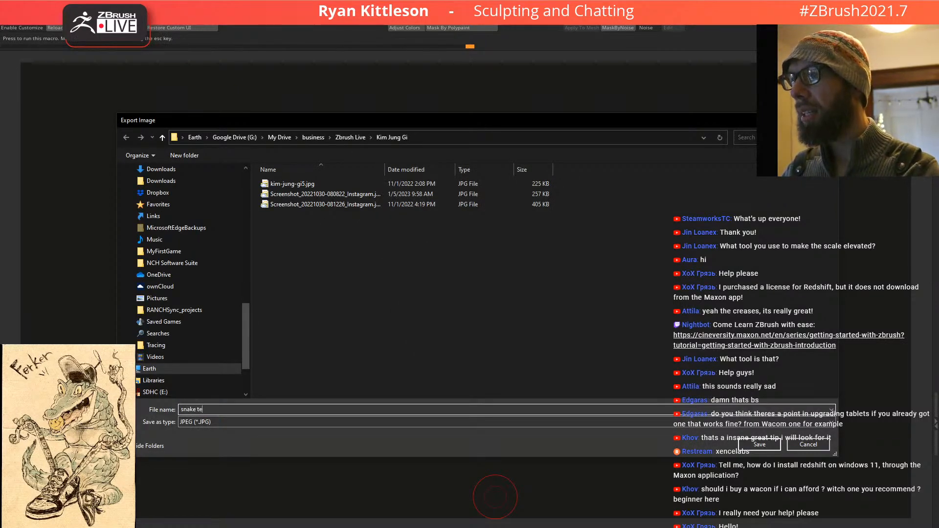
key("Return")
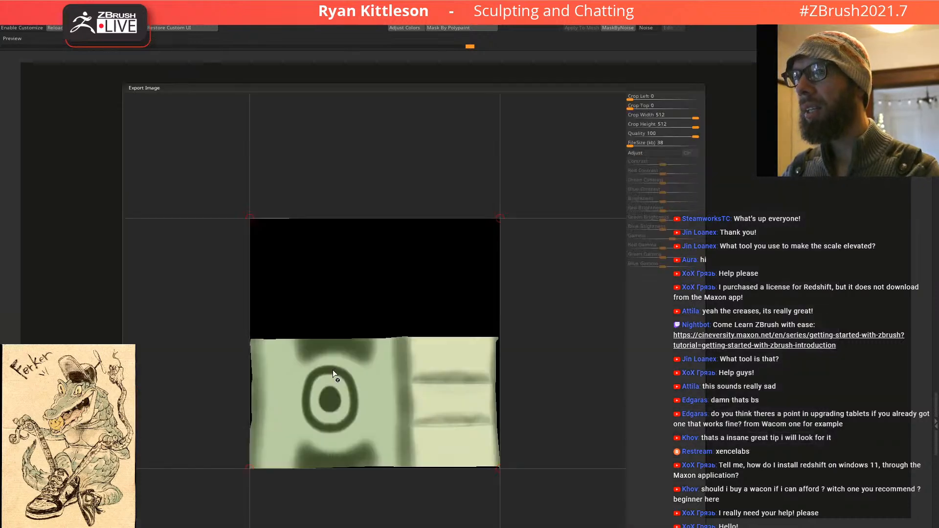
key("Return")
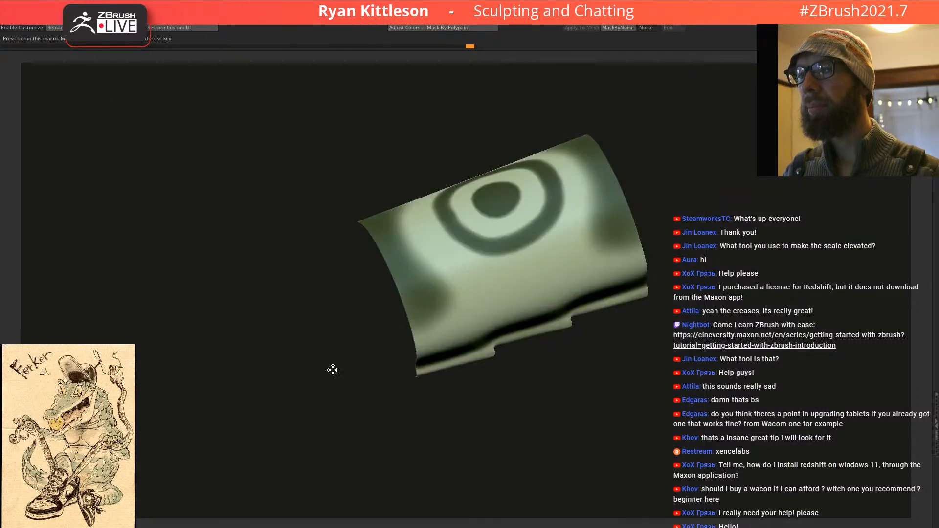
Step: Switch to the white low-poly cylinder subtool and snap it to a straight upright view
mouse_move(530, 278)
right_mouse_down()
mouse_move(540, 383)
mouse_move(534, 292)
mouse_move(544, 272)
right_mouse_up()
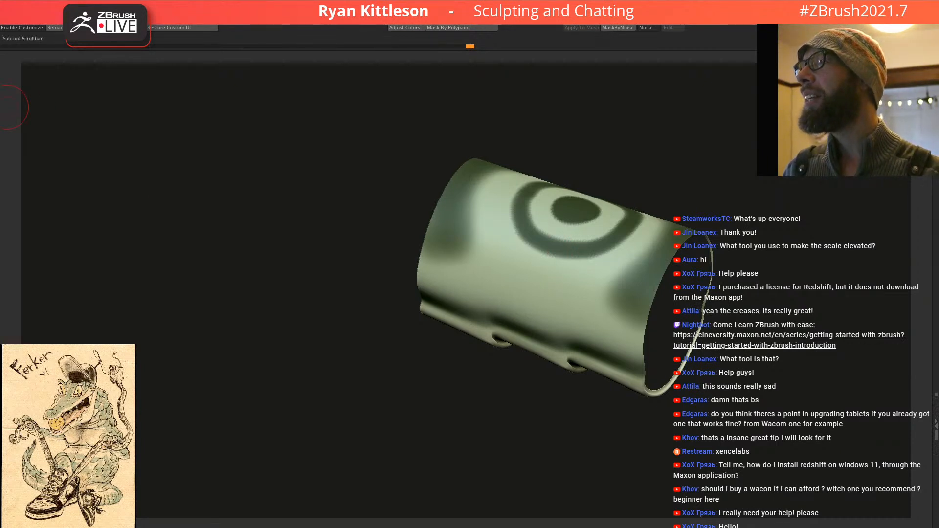
key("Down")
left_click_drag(641, 192, 513, 244)
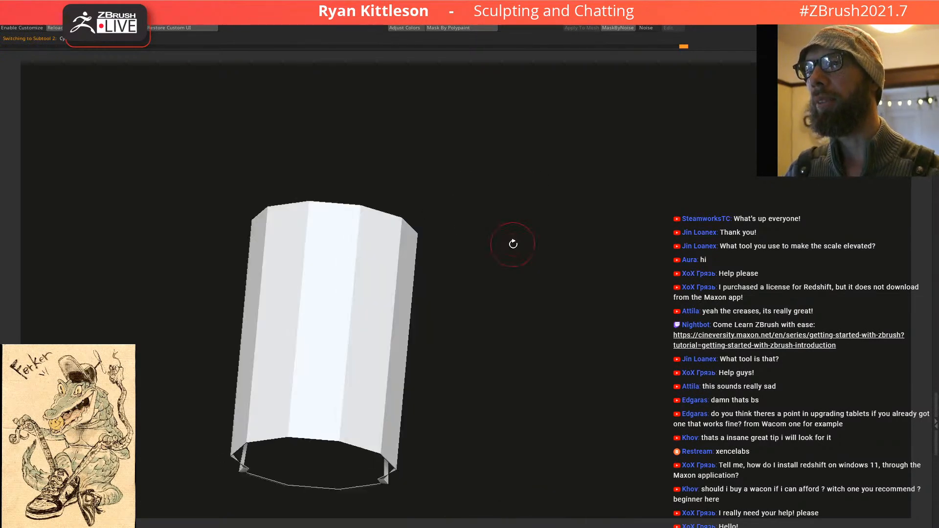
left_click_drag(439, 291, 413, 312)
mouse_move(407, 268)
left_mouse_down("shift")
mouse_move(400, 281)
mouse_move(607, 271)
left_mouse_up("shift")
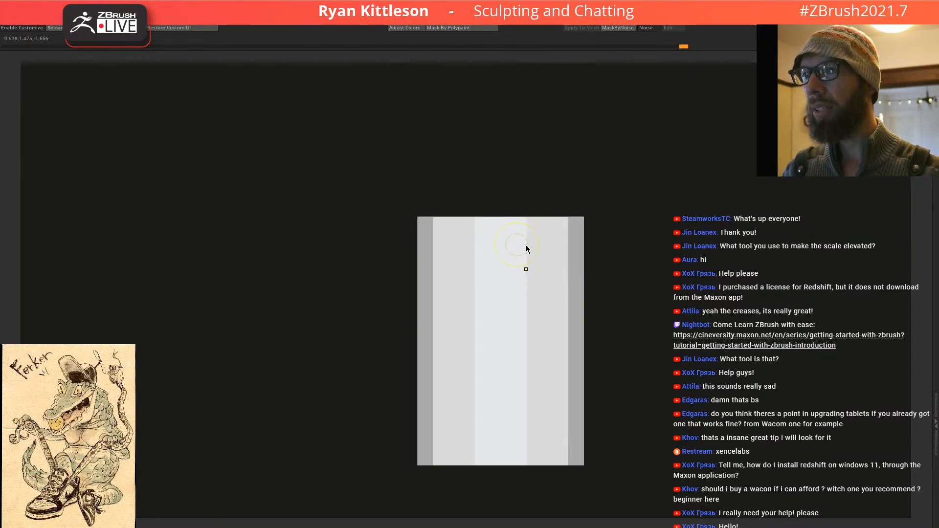
Step: Save the tool as "snake segment"
key("ctrl+s")
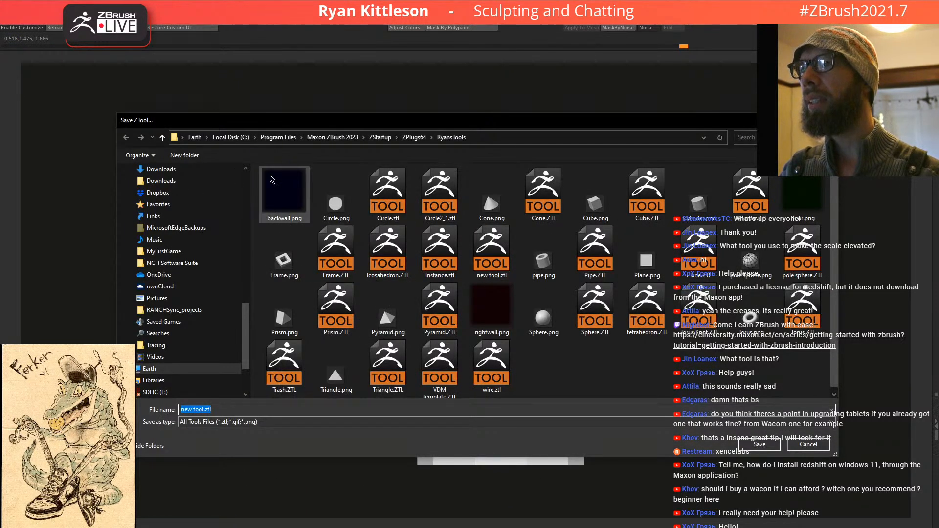
scroll(172, 304, "up", 10)
left_click(164, 310)
type("snake segment")
key("Return")
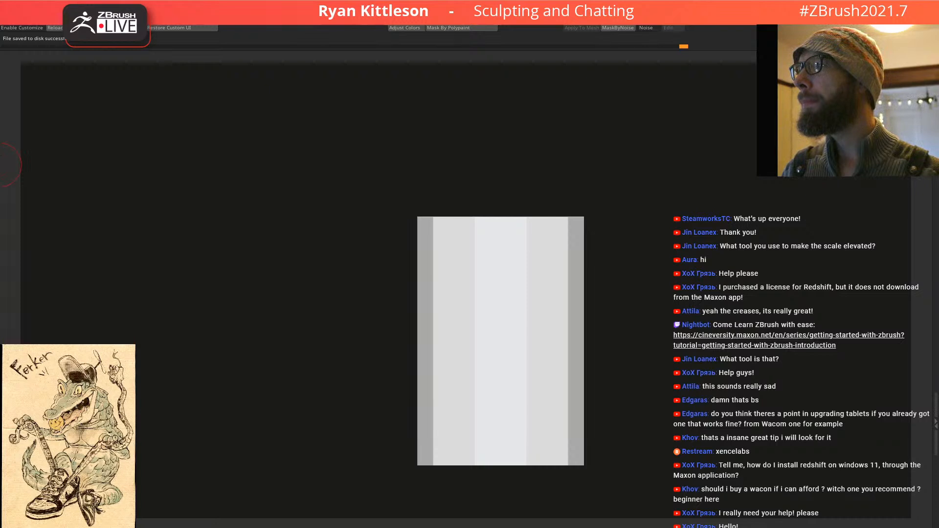
Step: Create a new InsertMesh brush from the low-poly cylinder, captured in a straight upright view
mouse_move(499, 262)
right_mouse_down()
mouse_move(484, 308)
mouse_move(488, 279)
mouse_move(508, 273)
mouse_move(491, 266)
right_mouse_up()
right_click_drag(477, 299, 455, 282, "alt")
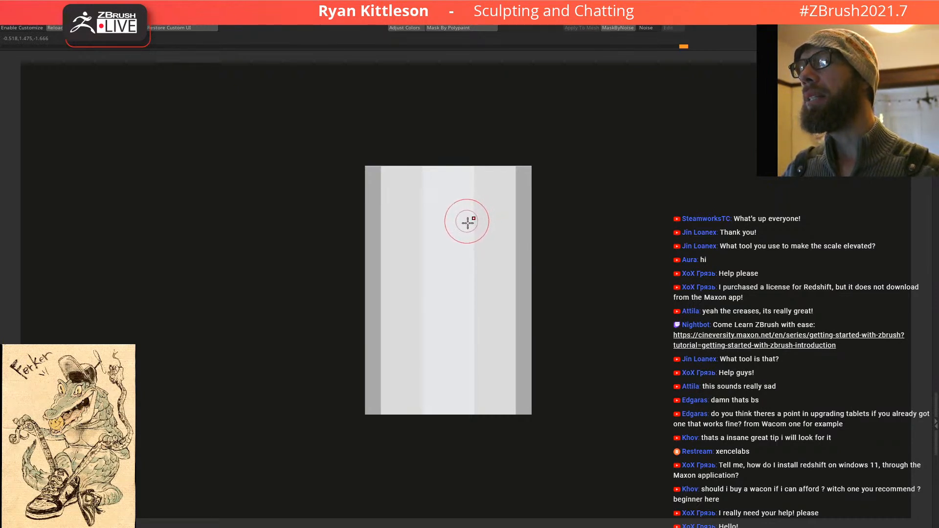
mouse_move(465, 224)
right_mouse_down()
mouse_move(451, 243)
mouse_move(455, 227)
right_mouse_up()
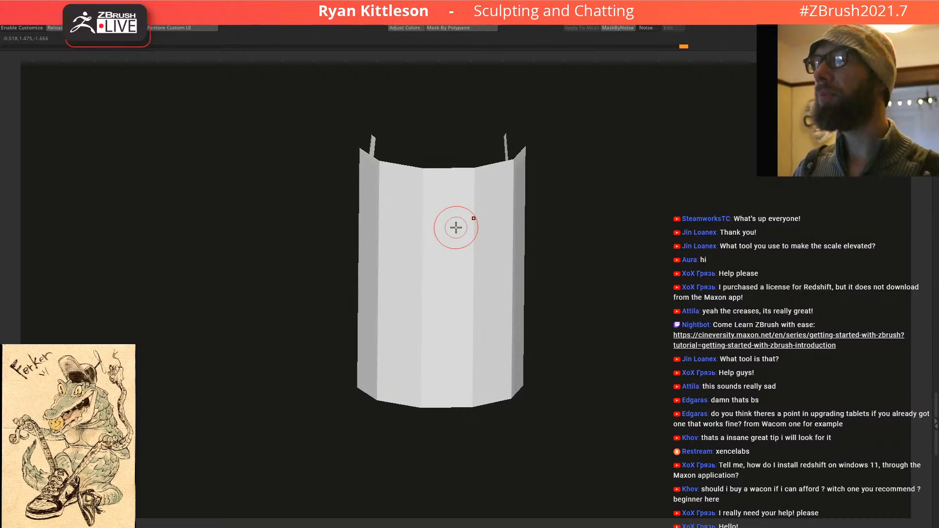
right_click_drag(468, 241, 457, 218, "shift")
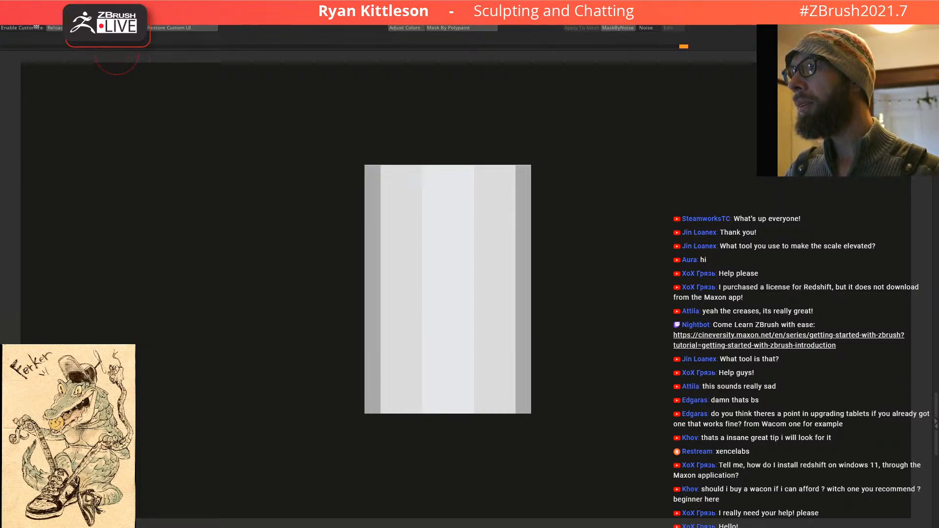
key("b")
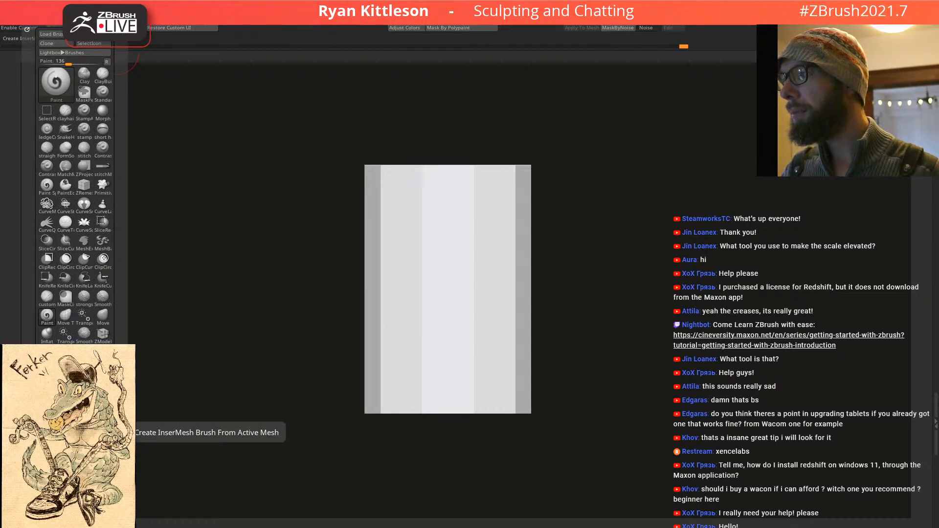
left_click(34, 38)
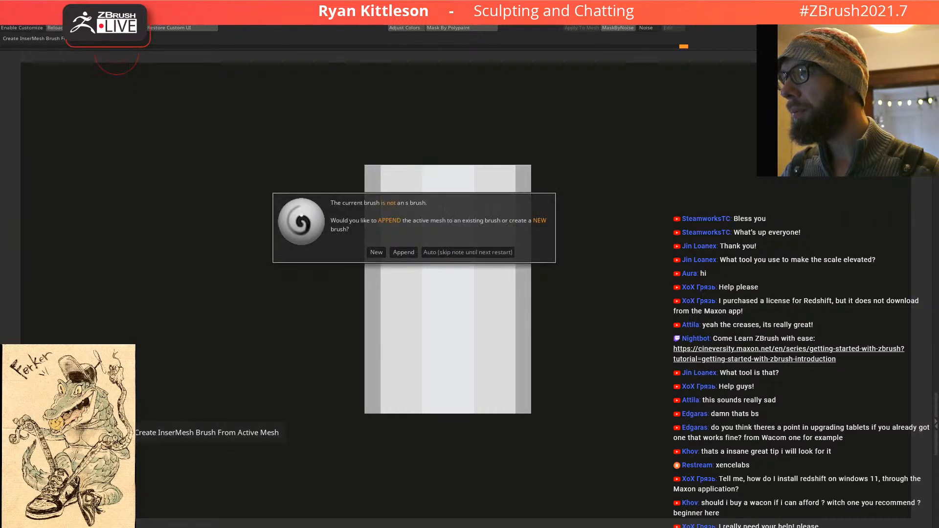
left_click(376, 253)
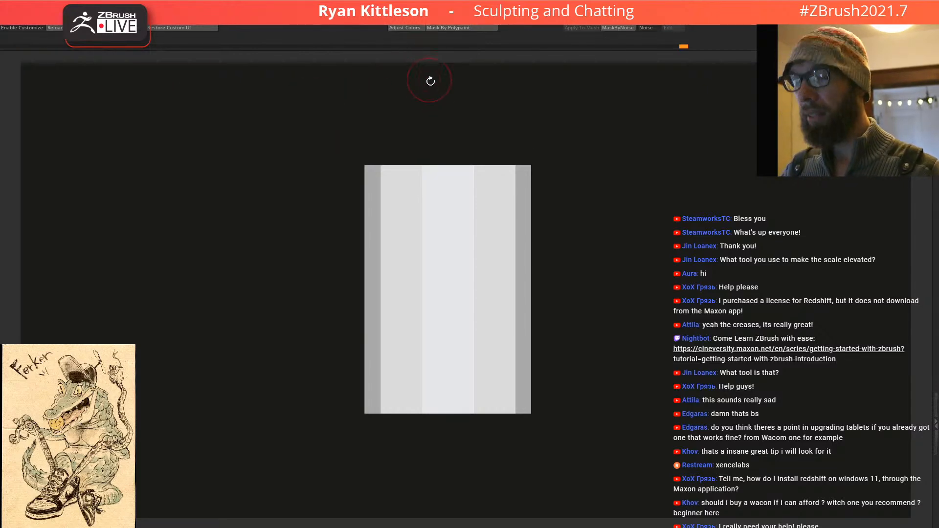
Step: Turn on Curve Mode in the new InsertMesh brush's stroke settings
key("b")
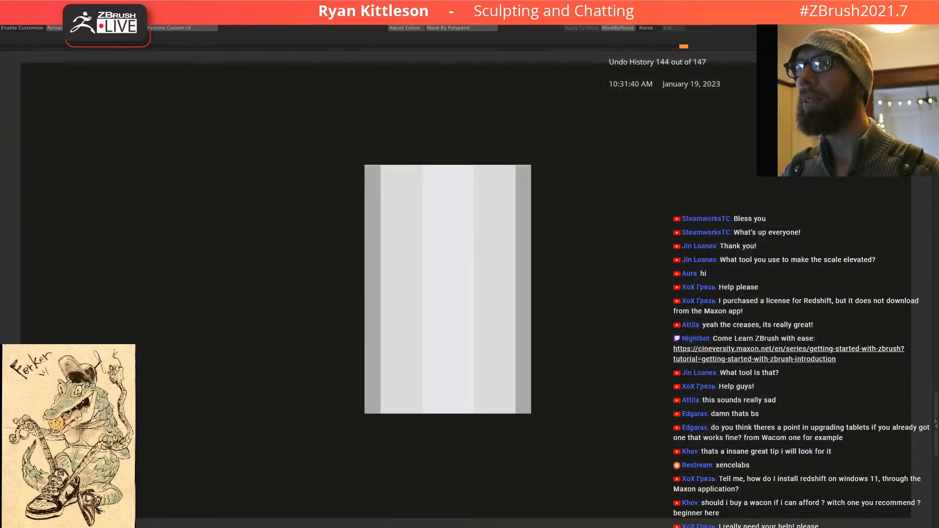
mouse_move(434, 21)
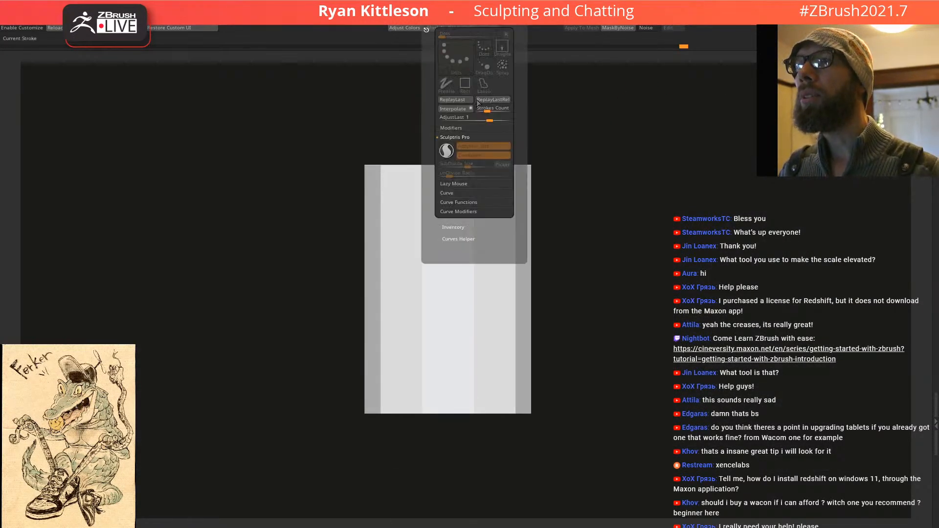
left_click(450, 129)
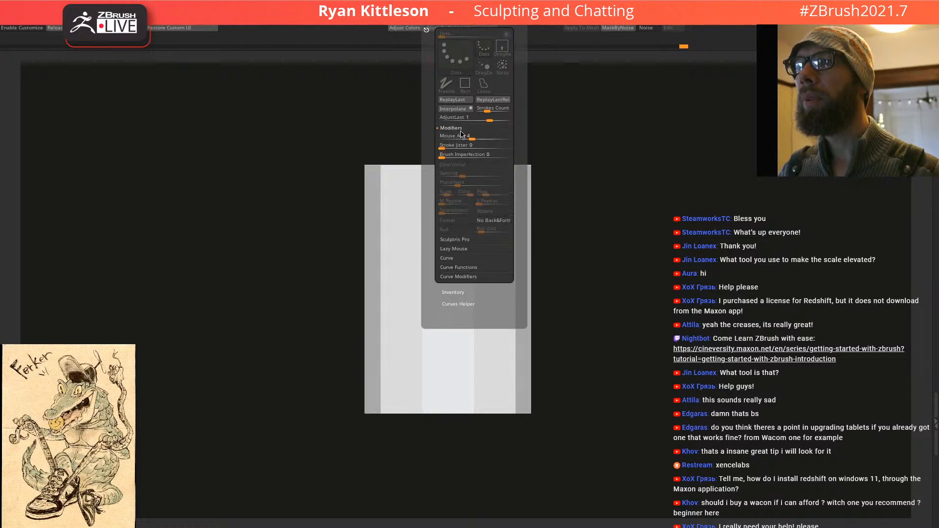
left_click(449, 129)
left_click(447, 157)
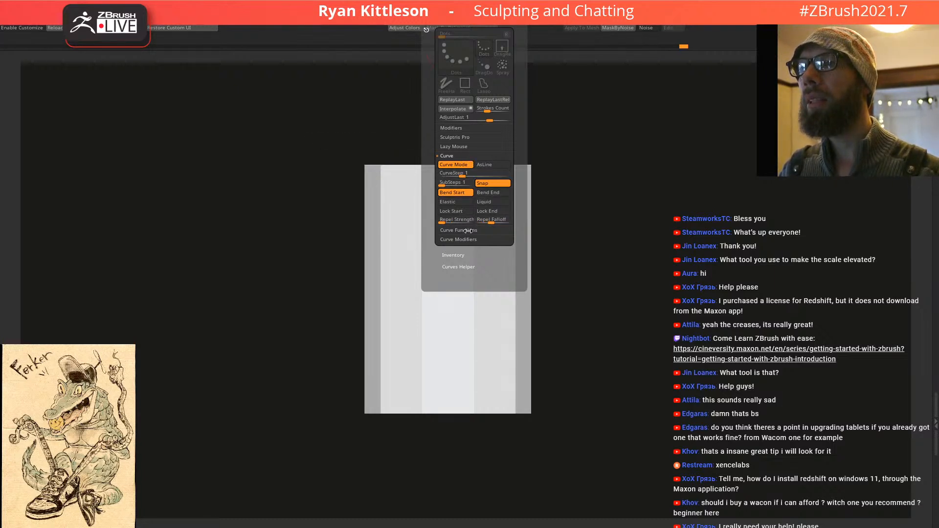
Step: Set the brush modifiers to Tri Parts off and Weld Points on, raise the curve resolution, and adjust the maximum bend angle
left_click(31, 18)
left_click(50, 416)
left_click_drag(32, 446, 32, 333)
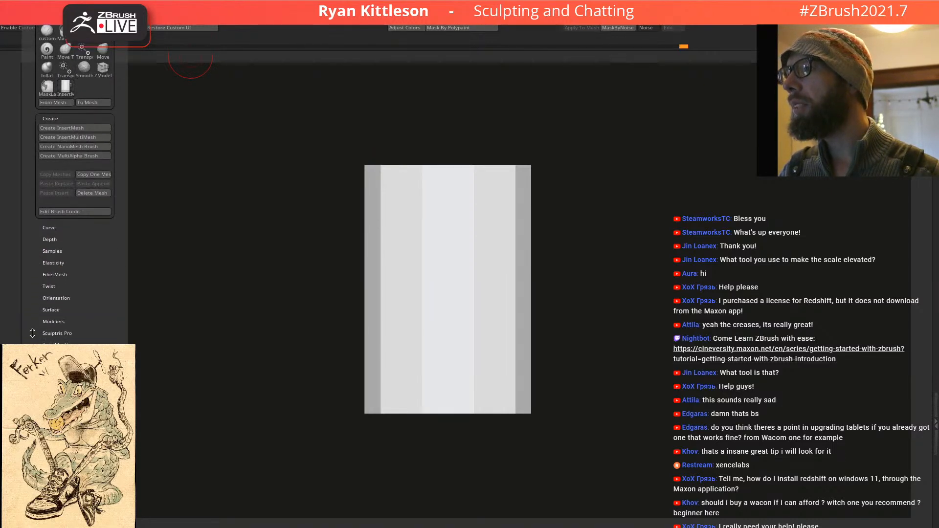
left_click(54, 320)
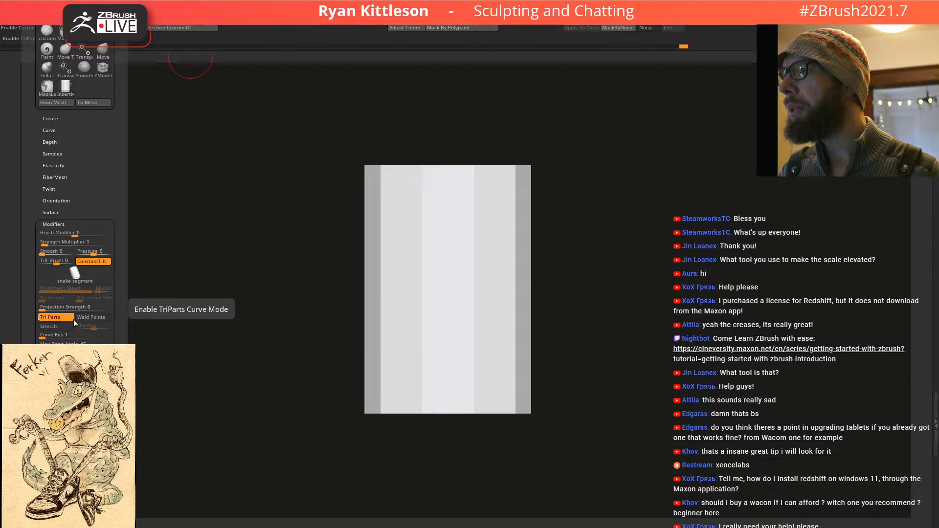
left_click(61, 317)
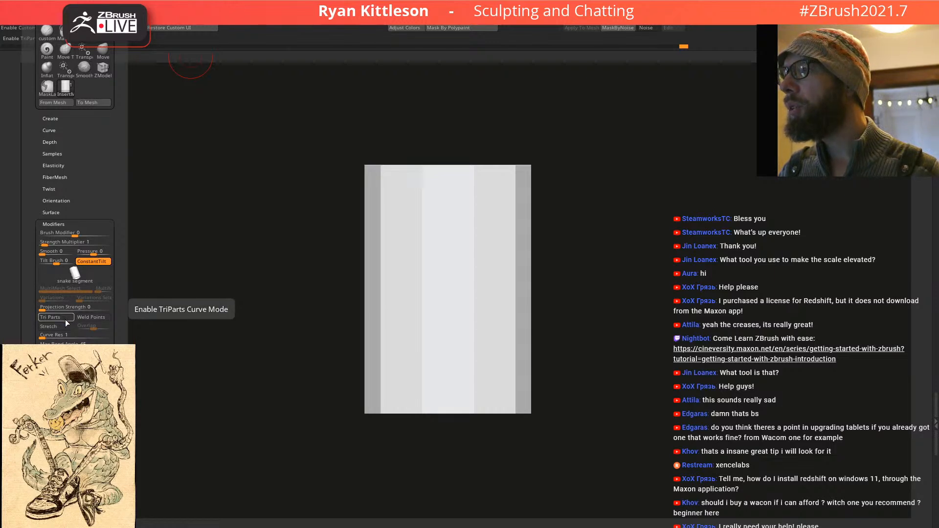
left_click(89, 317)
left_click_drag(49, 335, 54, 335)
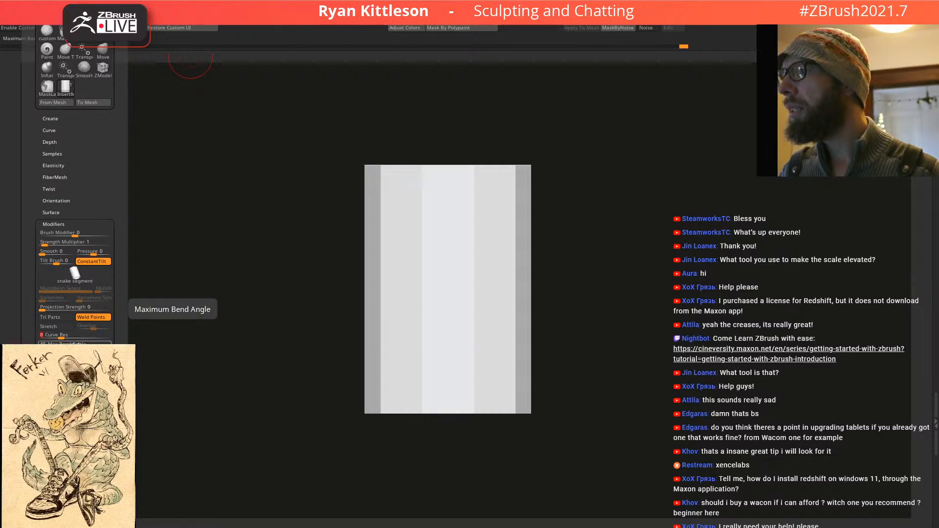
left_click_drag(77, 345, 90, 344)
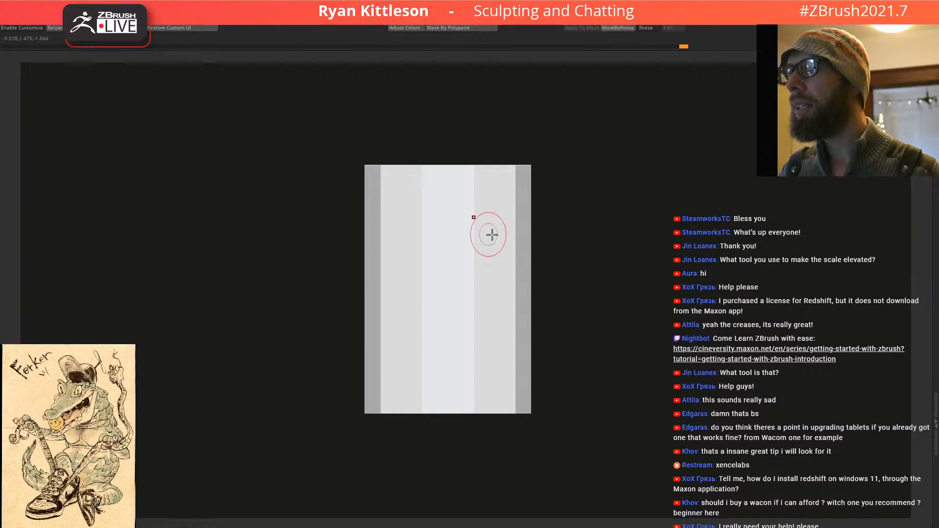
Step: Draw a long wavy curve of snake segments extending outward from the side of the low-poly cylinder
left_click_drag(705, 193, 703, 171)
mouse_move(584, 232)
right_mouse_down()
mouse_move(608, 204)
mouse_move(596, 161)
right_mouse_up()
mouse_move(694, 179)
right_mouse_down("ctrl")
mouse_move(706, 241)
mouse_move(561, 148)
mouse_move(518, 166)
mouse_move(445, 230)
right_mouse_up("ctrl")
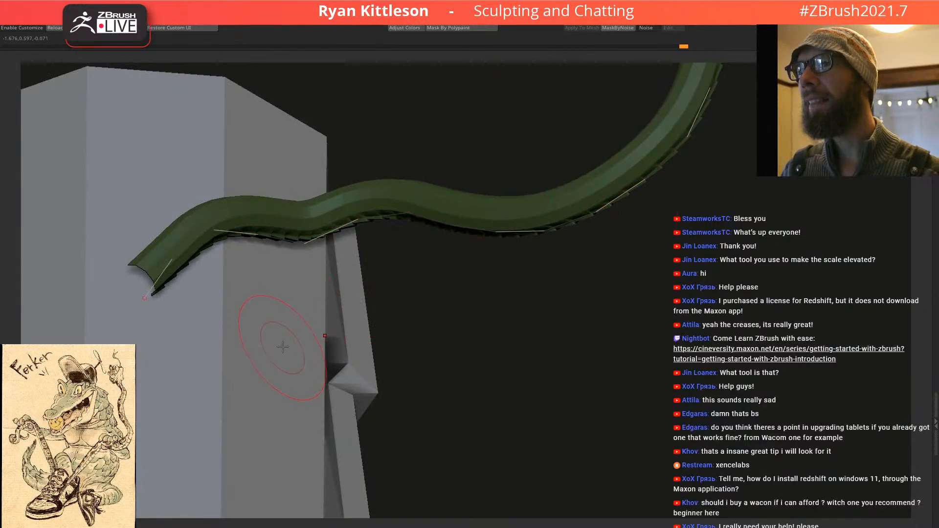
Step: Apply the snake texture map to the curved body and flip its UV coordinates vertically
mouse_move(375, 256)
right_mouse_down()
mouse_move(407, 145)
mouse_move(421, 174)
mouse_move(413, 197)
mouse_move(396, 148)
mouse_move(433, 234)
mouse_move(398, 210)
right_mouse_up()
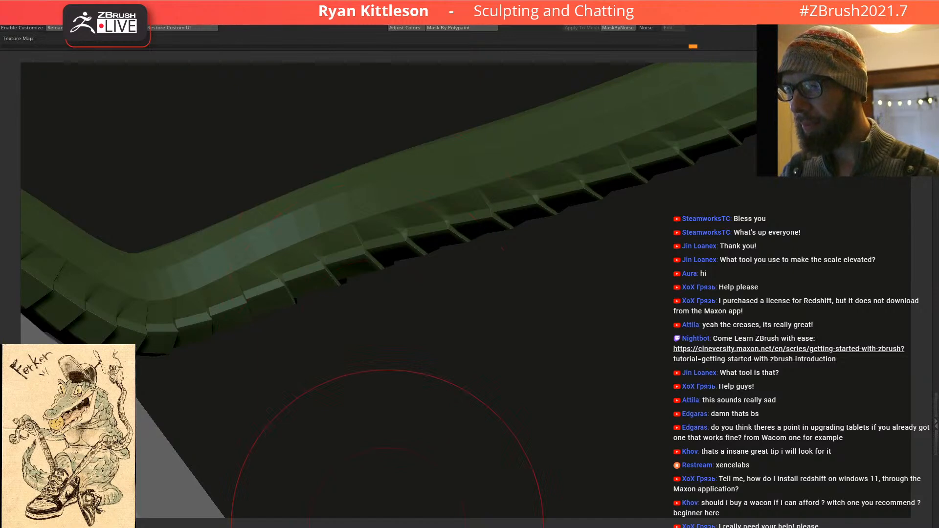
left_click(385, 527)
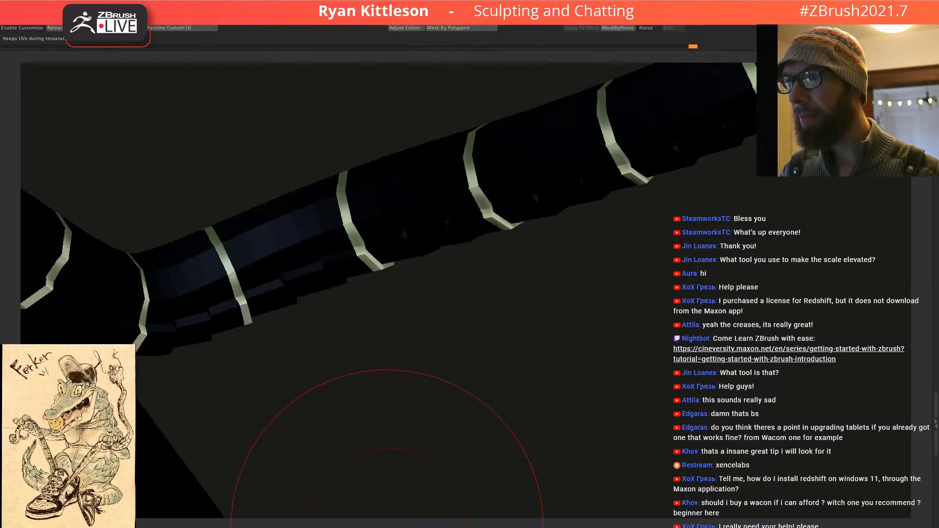
right_click_drag(475, 267, 477, 234, "ctrl")
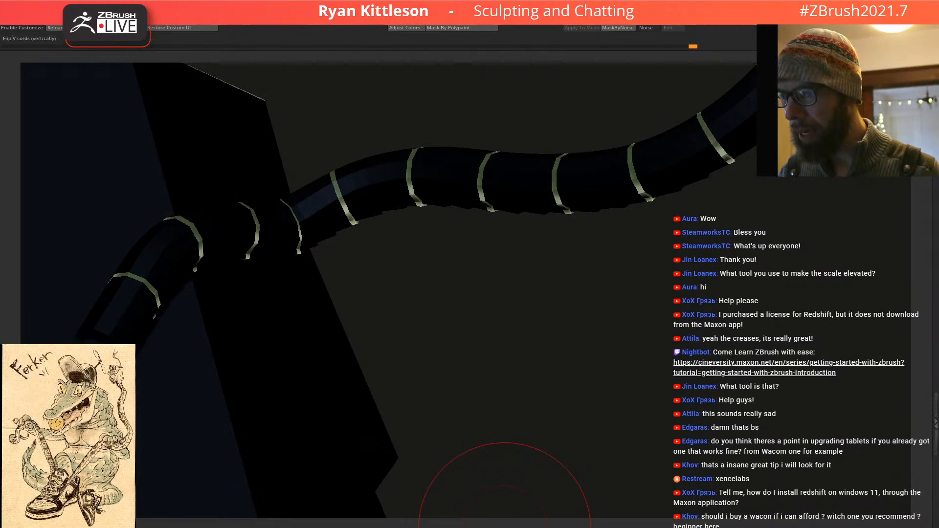
left_click(504, 526)
right_click_drag(450, 236, 475, 284)
right_click_drag(404, 212, 444, 241)
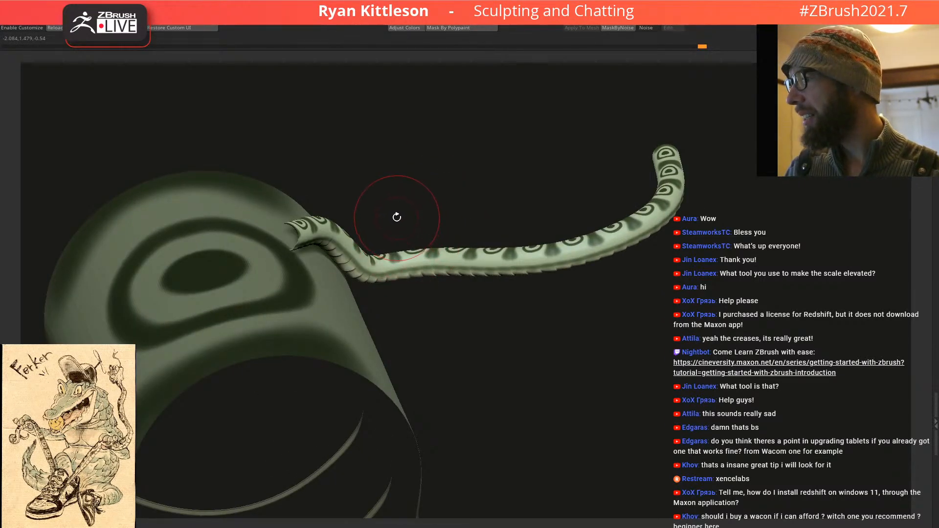
mouse_move(407, 247)
right_mouse_down()
mouse_move(390, 222)
mouse_move(400, 343)
mouse_move(394, 220)
mouse_move(366, 199)
mouse_move(377, 185)
mouse_move(350, 182)
right_mouse_up()
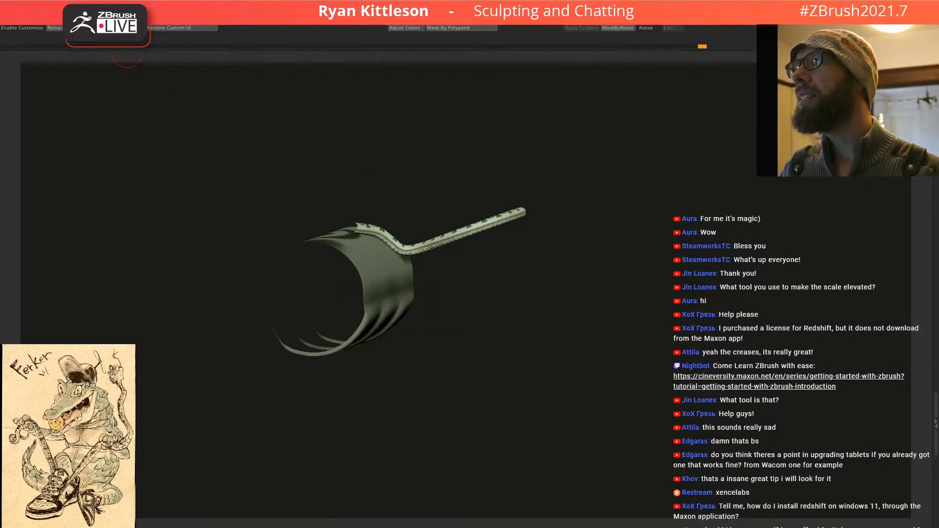
Step: Save the InsertMesh brush as "snake" in the BrushPresets folder under Maxon ZBrush 2023's ZStartup
key("b")
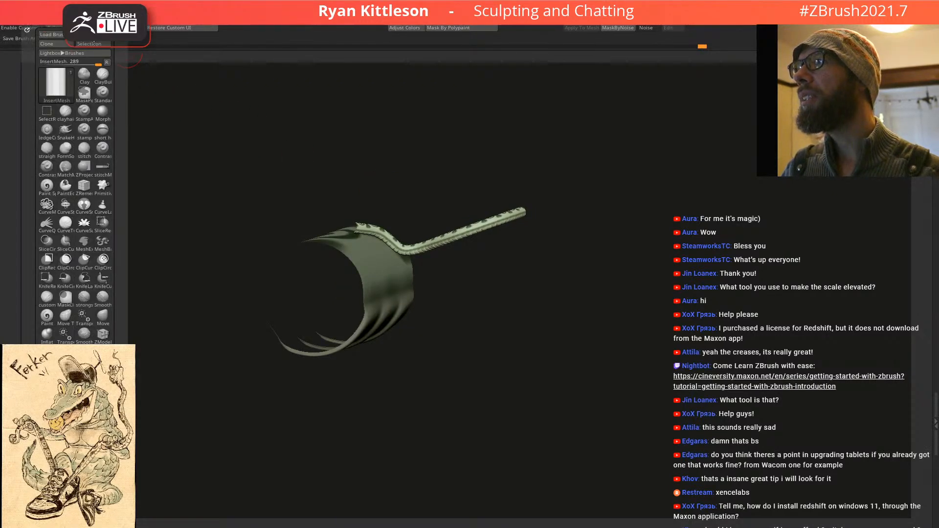
left_click(93, 35)
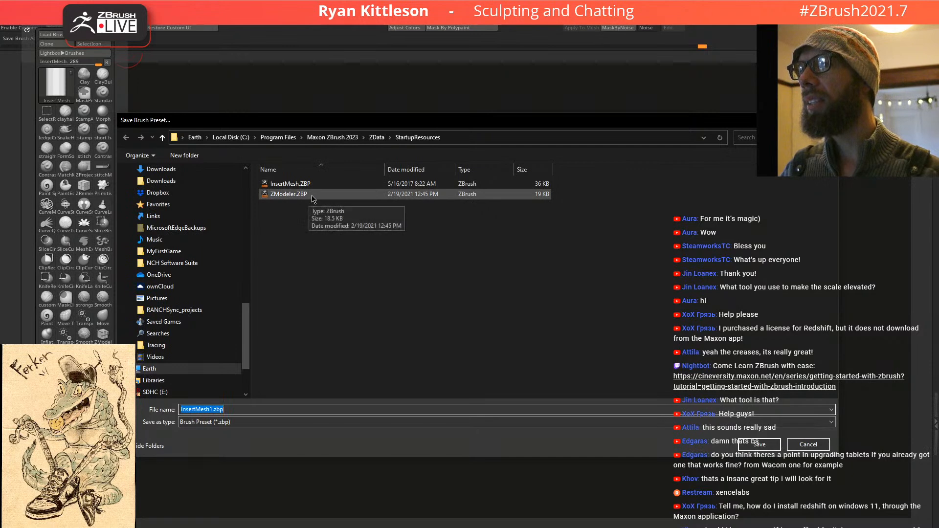
left_click_drag(246, 337, 261, 196)
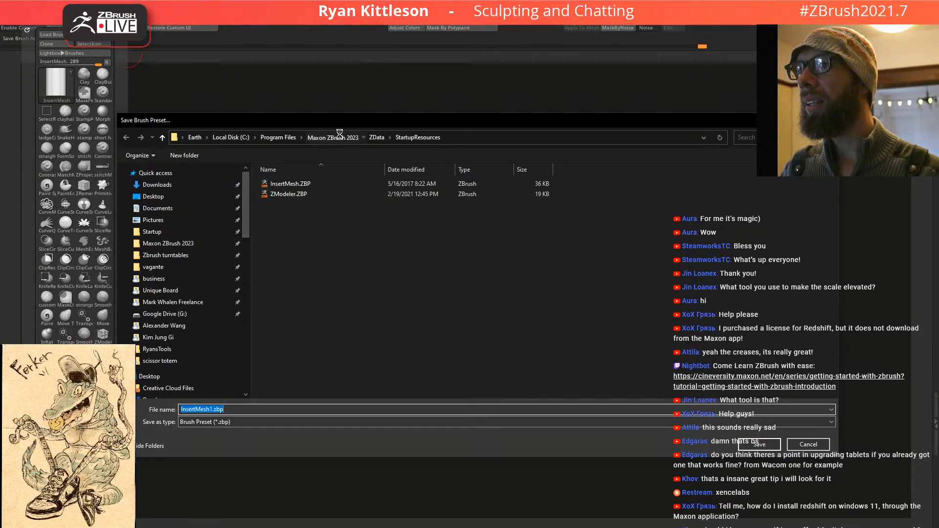
left_click(341, 137)
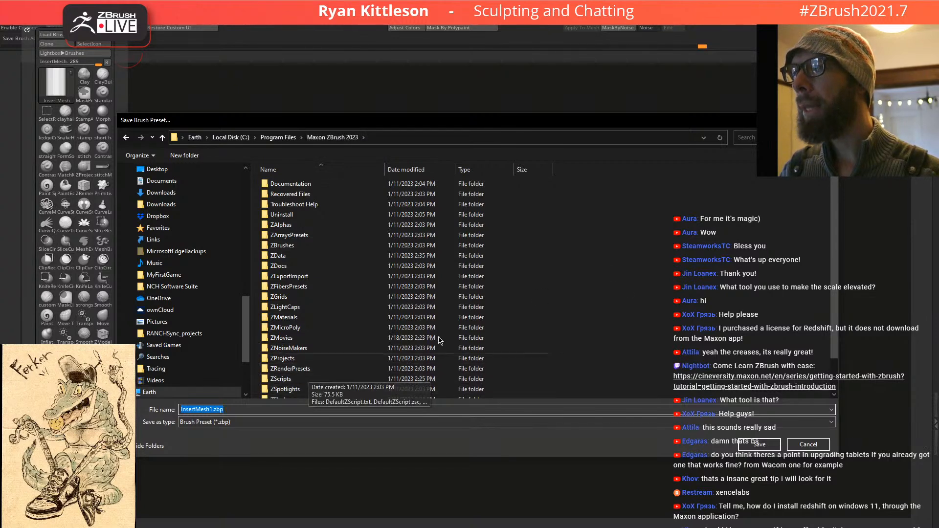
scroll(342, 372, "down", 1)
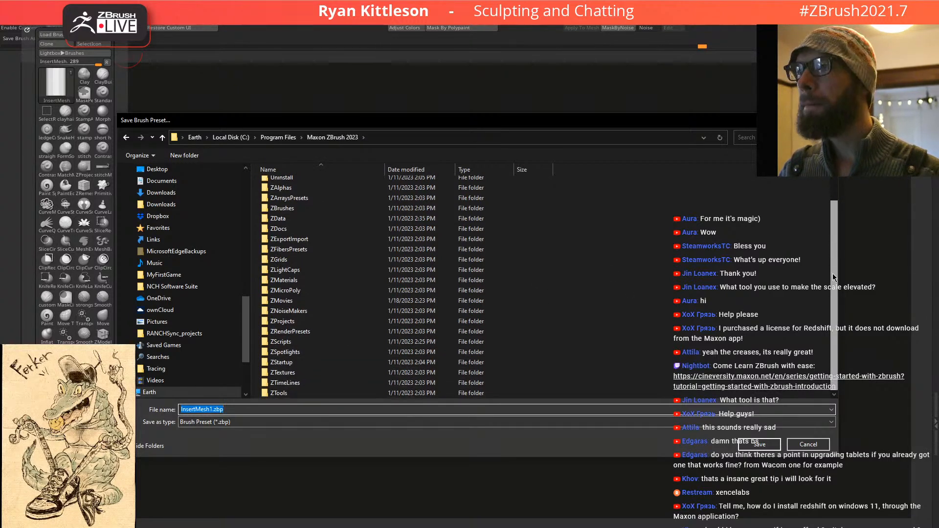
double_click(286, 363)
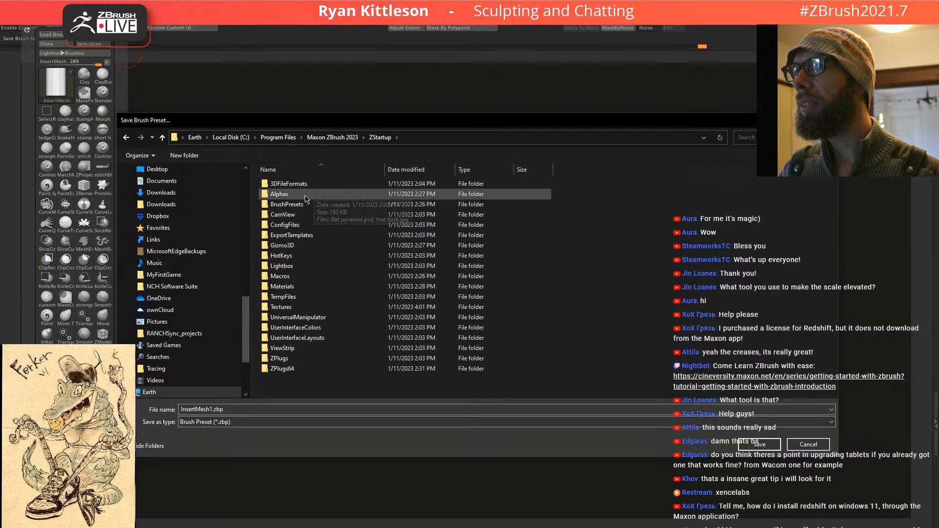
double_click(291, 204)
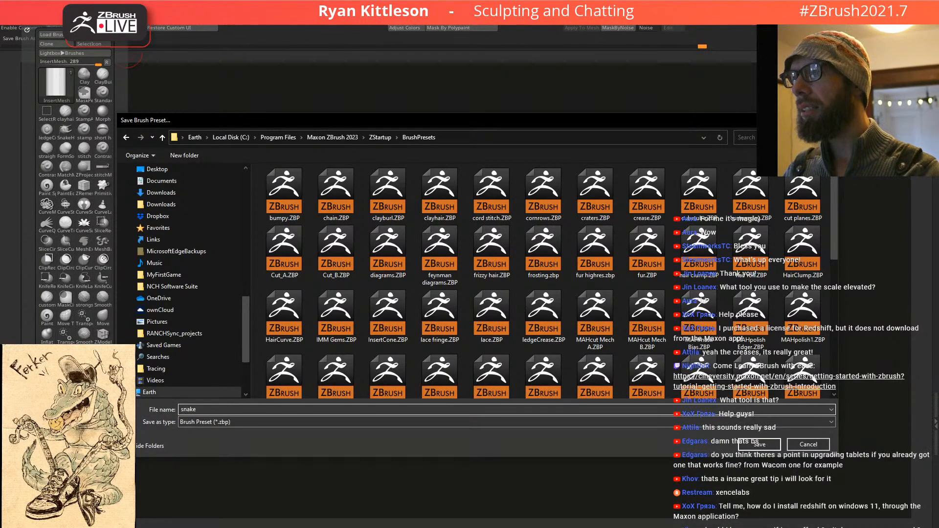
key("Return")
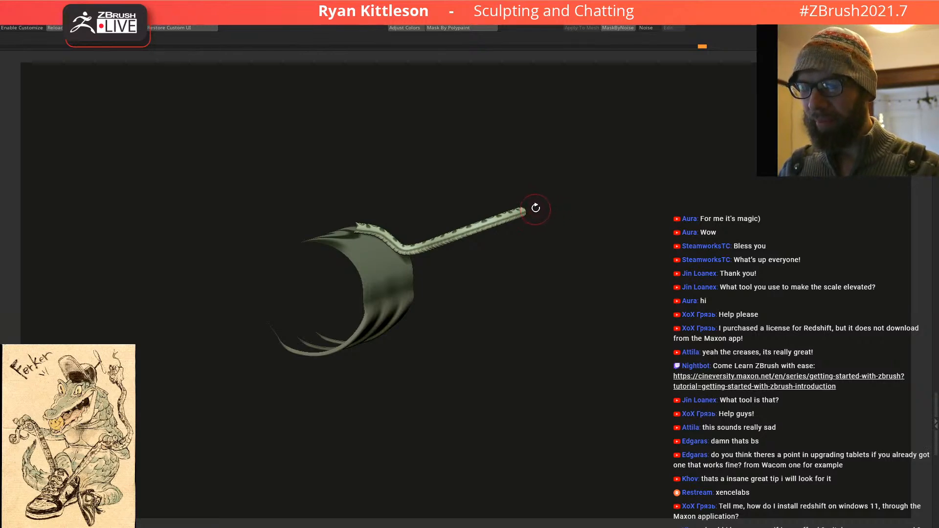
Step: Examine the textured snake body's underside for how the repeated segments and creases join
right_click_drag(514, 223, 514, 268)
mouse_move(473, 244)
right_mouse_down()
mouse_move(482, 122)
mouse_move(499, 242)
mouse_move(538, 220)
mouse_move(595, 215)
mouse_move(585, 283)
mouse_move(615, 130)
right_mouse_up()
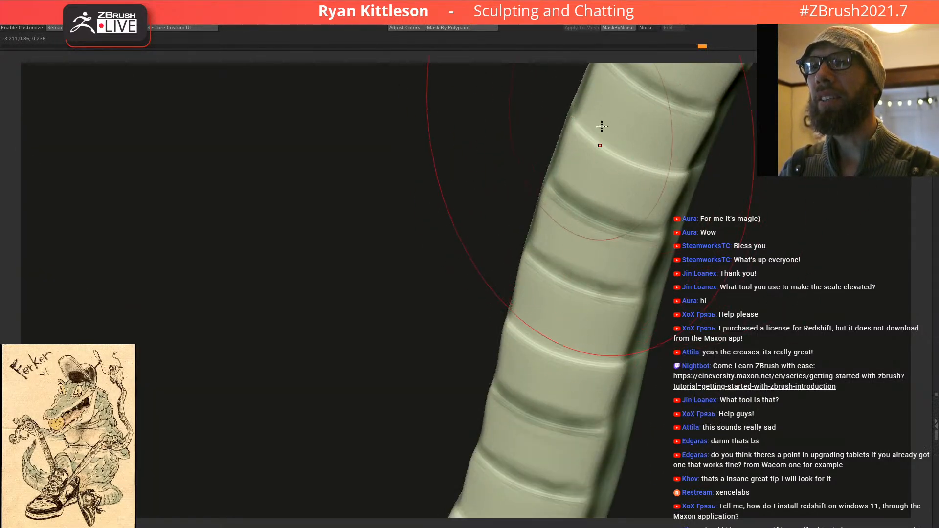
mouse_move(631, 211)
right_mouse_down()
mouse_move(543, 186)
mouse_move(533, 243)
right_mouse_up()
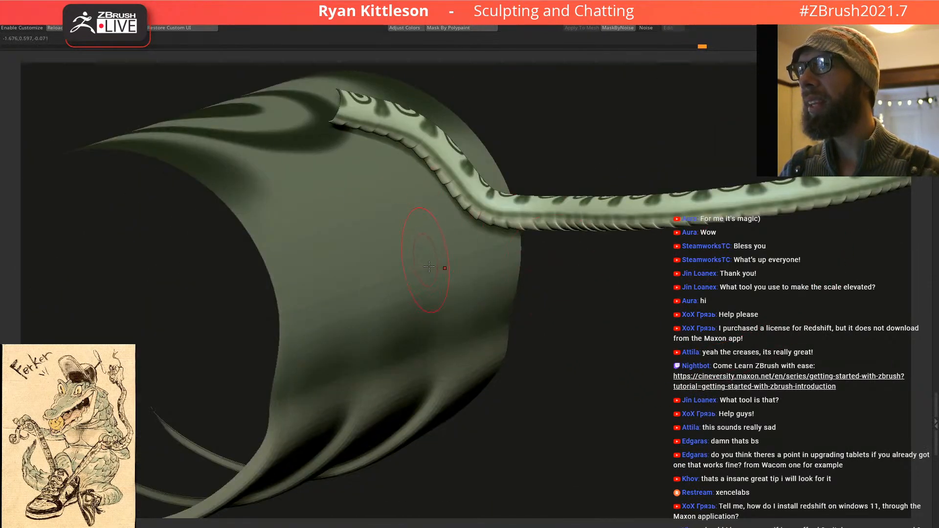
right_click_drag(458, 250, 382, 201, "ctrl")
mouse_move(433, 262)
right_mouse_down()
mouse_move(440, 286)
mouse_move(428, 335)
mouse_move(431, 289)
mouse_move(445, 310)
mouse_move(43, 277)
right_mouse_up()
right_click_drag(472, 229, 514, 224)
Step: Select the original cylinder segment and ready the brush for the open edge of its last underside step
left_click(411, 305, "alt")
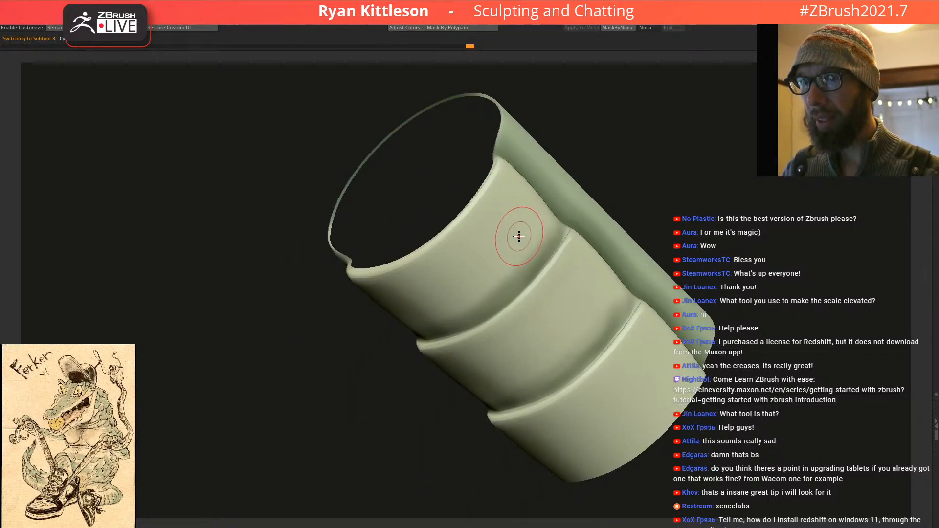
right_click_drag(560, 276, 480, 175, "alt")
right_click_drag(541, 269, 496, 205, "alt")
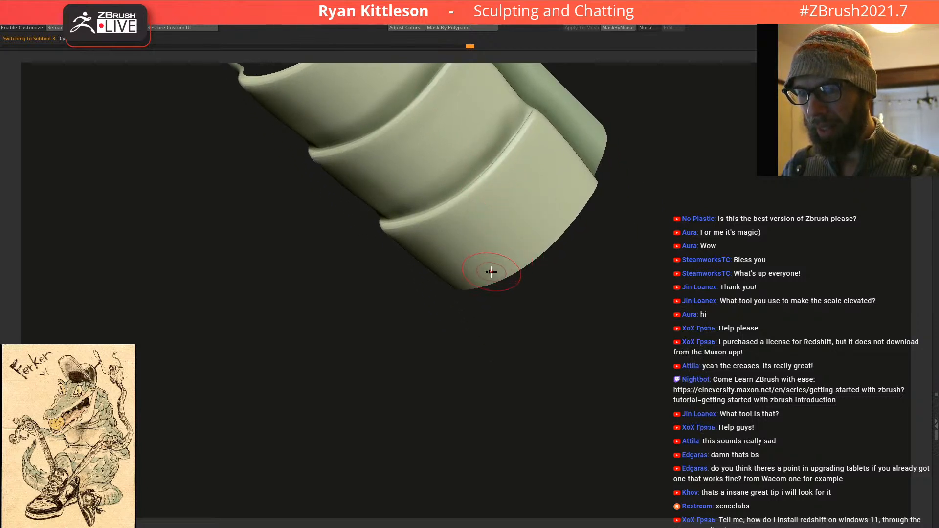
mouse_move(496, 271)
right_mouse_down()
mouse_move(499, 218)
mouse_move(587, 178)
right_mouse_up()
key("x")
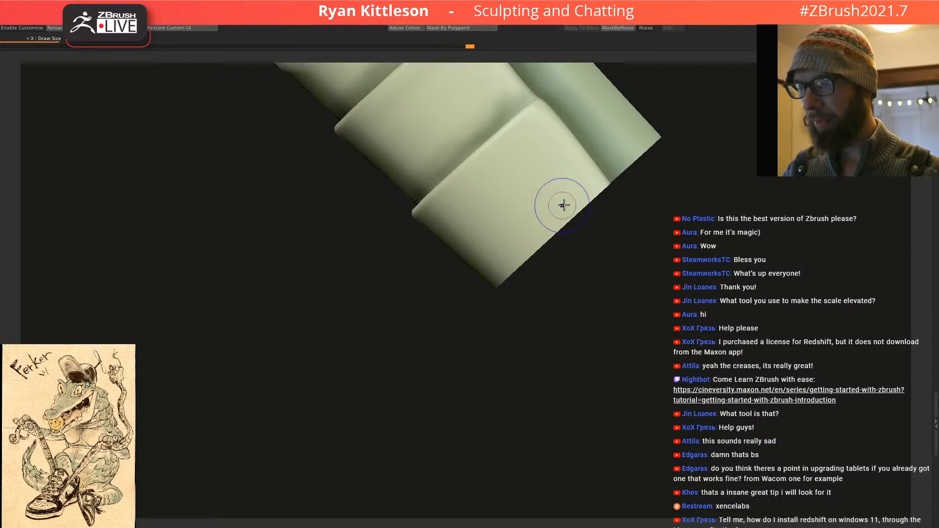
key("shift+m")
key("shift+m")
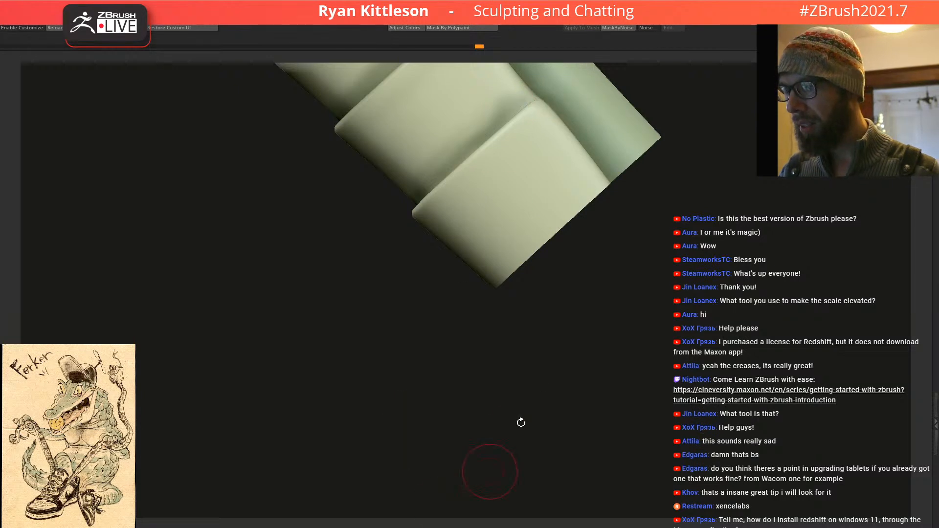
Step: Try shading strokes along the open edge of the last underside step
left_click_drag(584, 197, 545, 256)
key("ctrl+z")
left_click_drag(594, 190, 537, 256, "ctrl")
key("ctrl+z")
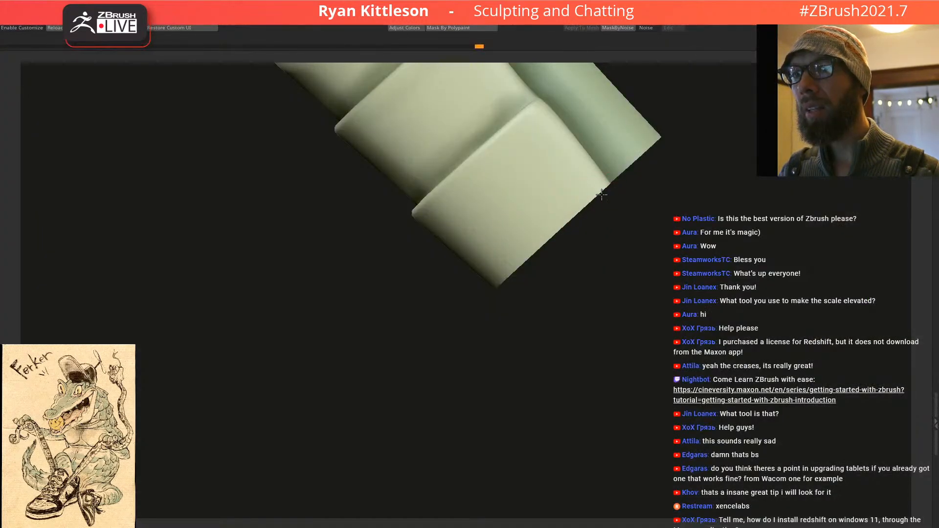
Step: Paint a darker green shade along the open edge of the last underside step, out to both of its sides
mouse_move(599, 194)
left_mouse_down()
mouse_move(531, 259)
mouse_move(577, 206)
mouse_move(499, 274)
mouse_move(558, 274)
left_mouse_up()
mouse_move(562, 201)
left_mouse_down()
mouse_move(508, 271)
mouse_move(449, 311)
mouse_move(484, 270)
left_mouse_up()
right_click_drag(479, 244, 516, 240)
left_click_drag(447, 306, 440, 302)
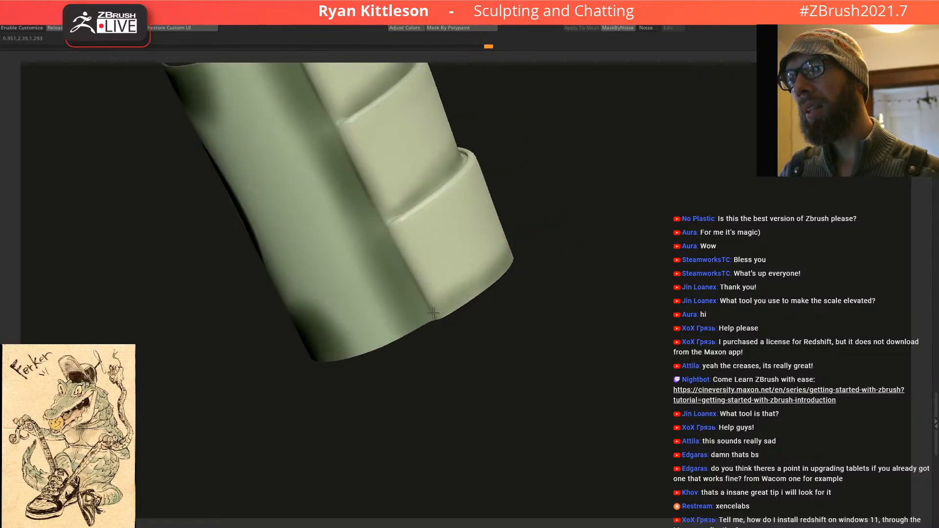
right_click_drag(473, 259, 512, 254)
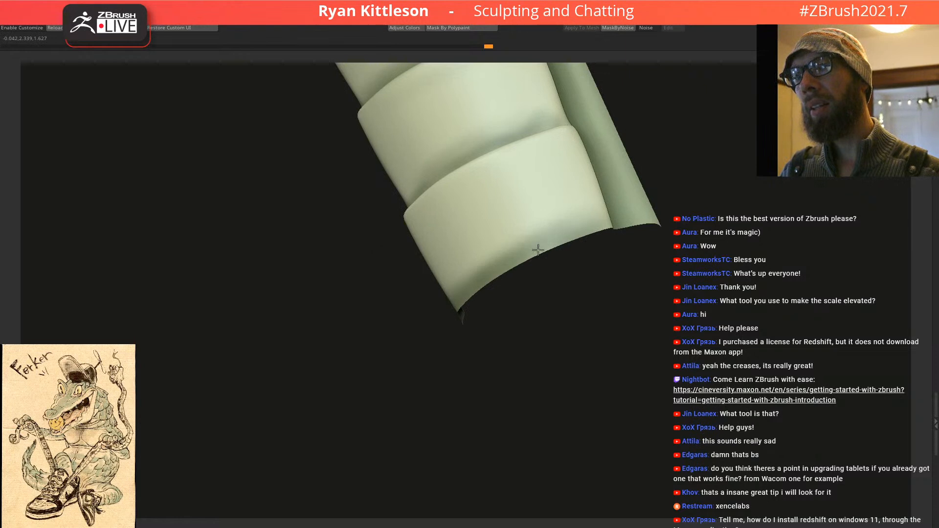
left_click_drag(589, 249, 572, 236)
Step: Examine the segment's underside steps, rims and shaded edge from the outside and through the open end
right_click_drag(559, 184, 545, 208)
right_click_drag(528, 141, 574, 258, "alt")
mouse_move(580, 224)
right_mouse_down("ctrl")
mouse_move(545, 145)
mouse_move(549, 192)
mouse_move(539, 199)
right_mouse_up("ctrl")
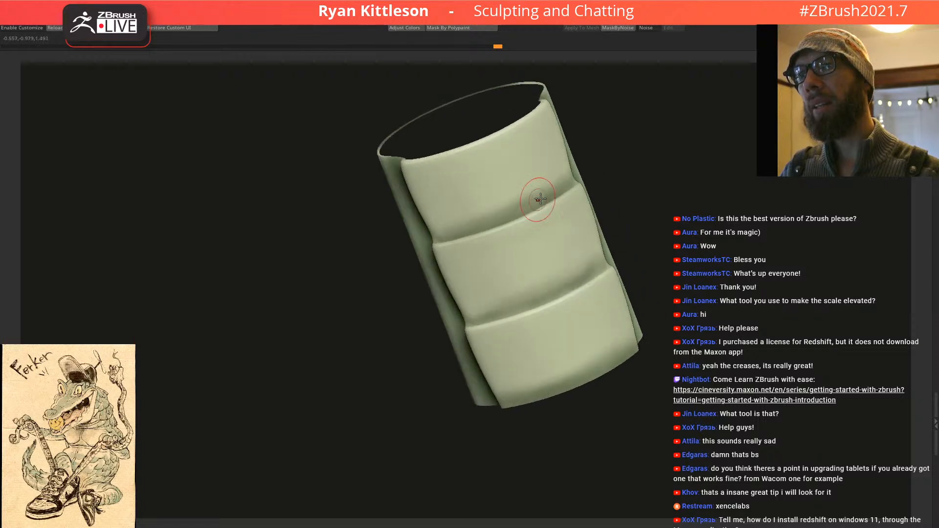
right_click_drag(526, 146, 542, 164, "ctrl")
mouse_move(538, 147)
right_mouse_down()
mouse_move(540, 168)
mouse_move(544, 158)
right_mouse_up()
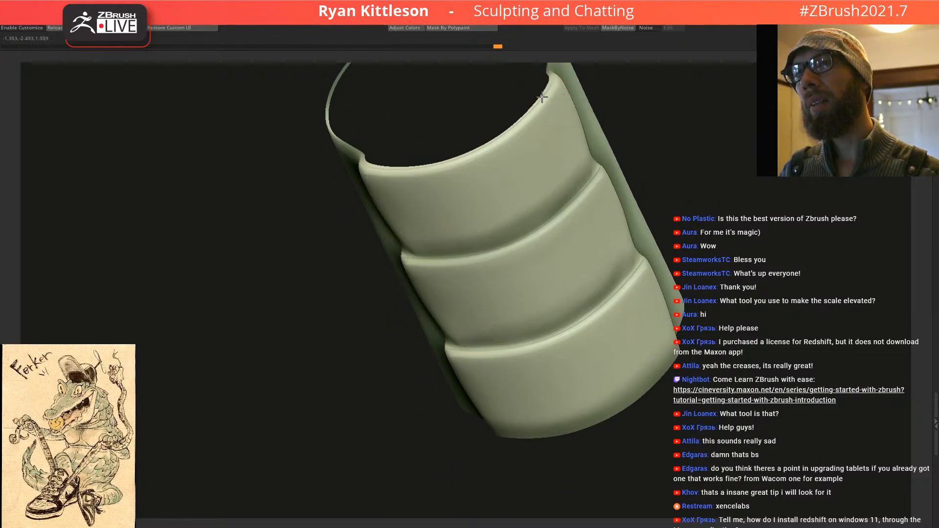
right_click_drag(544, 94, 543, 147)
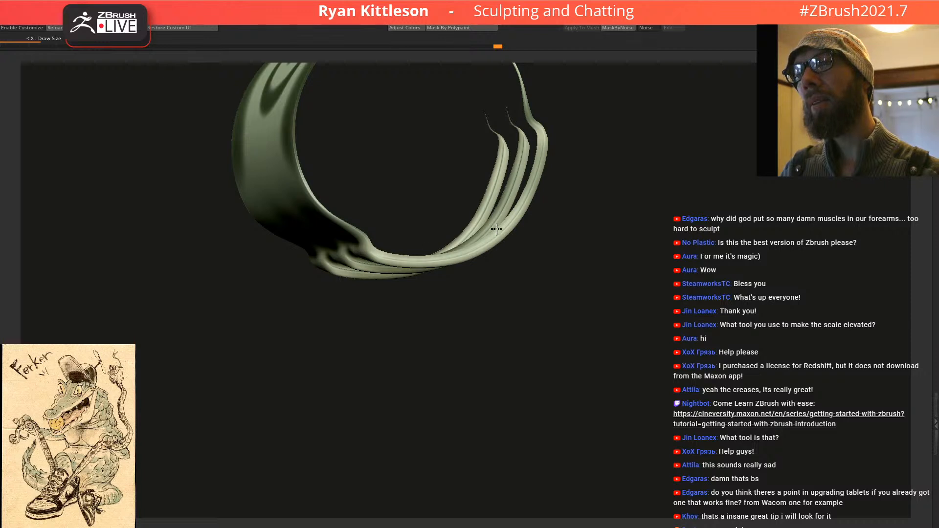
right_click_drag(532, 157, 451, 137, "ctrl")
right_click_drag(484, 176, 538, 277)
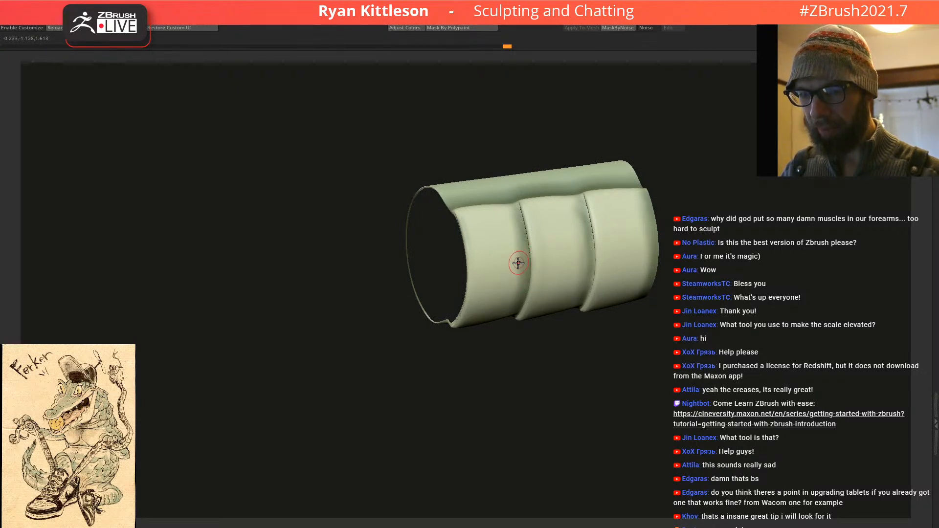
right_click_drag(513, 249, 501, 323)
right_click_drag(478, 218, 572, 304)
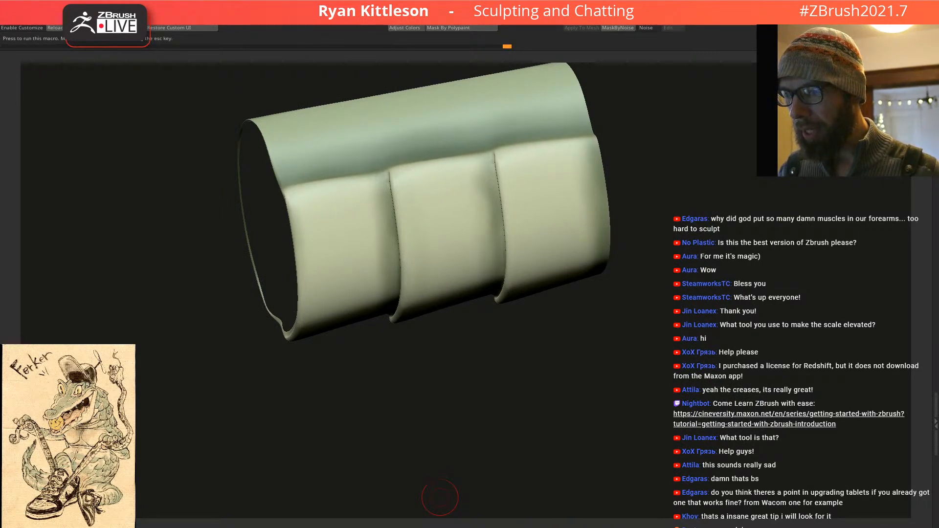
Step: Export the updated texture map as a JPEG over snake texture.jpg in the Kim Jung Gi folder, at full 512 by 512 size
left_click(289, 19)
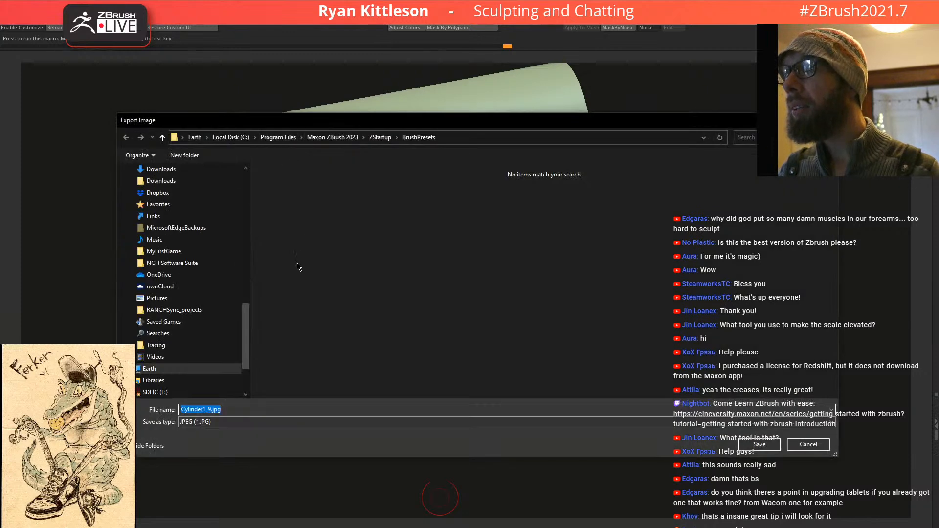
left_click_drag(246, 336, 259, 193)
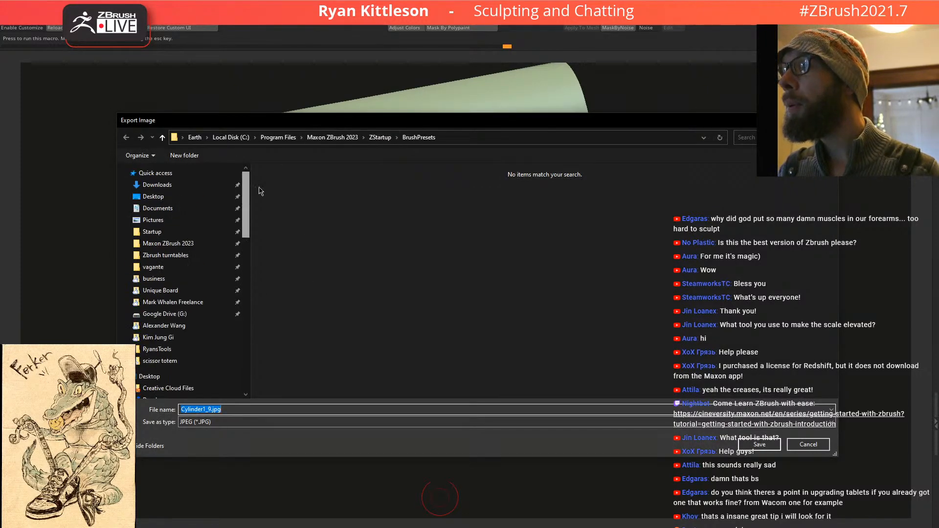
left_click(173, 337)
left_click(295, 214)
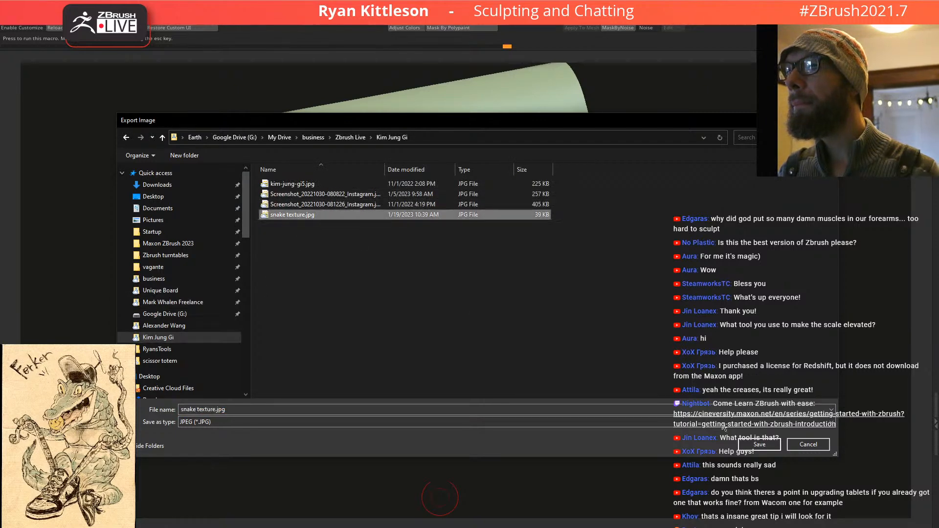
left_click(760, 445)
left_click(491, 268)
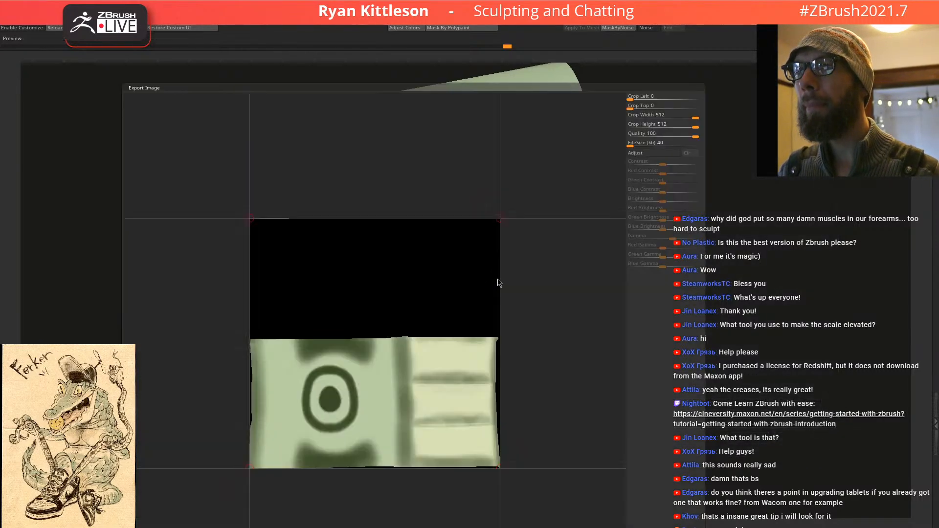
left_click(560, 369)
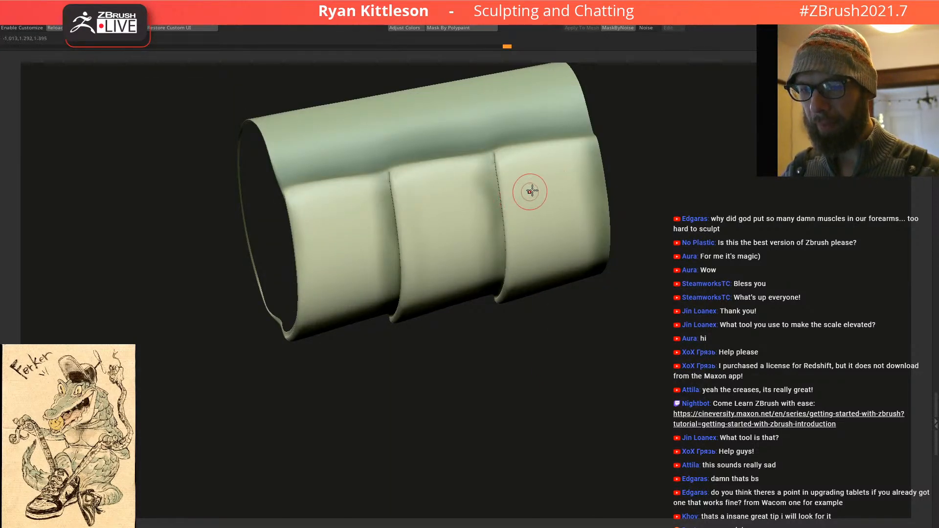
Step: Switch to the crocodile character model and reset the color swatches
right_click_drag(537, 181, 41, 189, "ctrl")
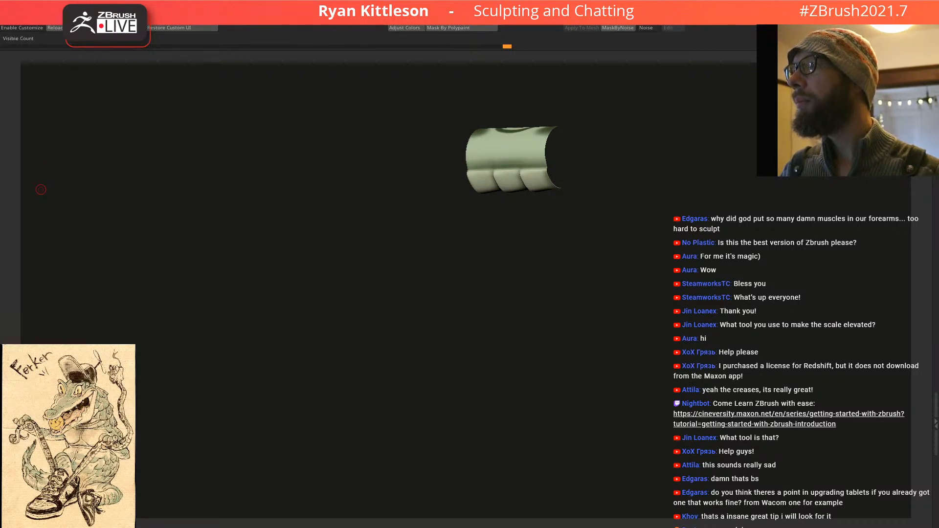
right_click_drag(439, 149, 427, 219)
mouse_move(427, 219)
right_mouse_down("ctrl")
mouse_move(468, 231)
mouse_move(422, 252)
mouse_move(465, 291)
mouse_move(455, 284)
mouse_move(465, 266)
right_mouse_up("ctrl")
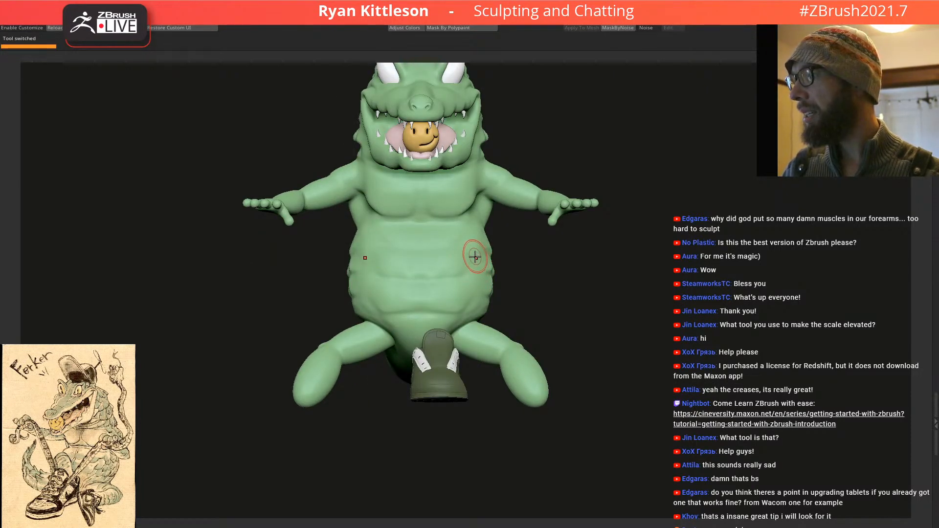
mouse_move(472, 258)
right_mouse_down()
mouse_move(451, 263)
mouse_move(456, 276)
right_mouse_up()
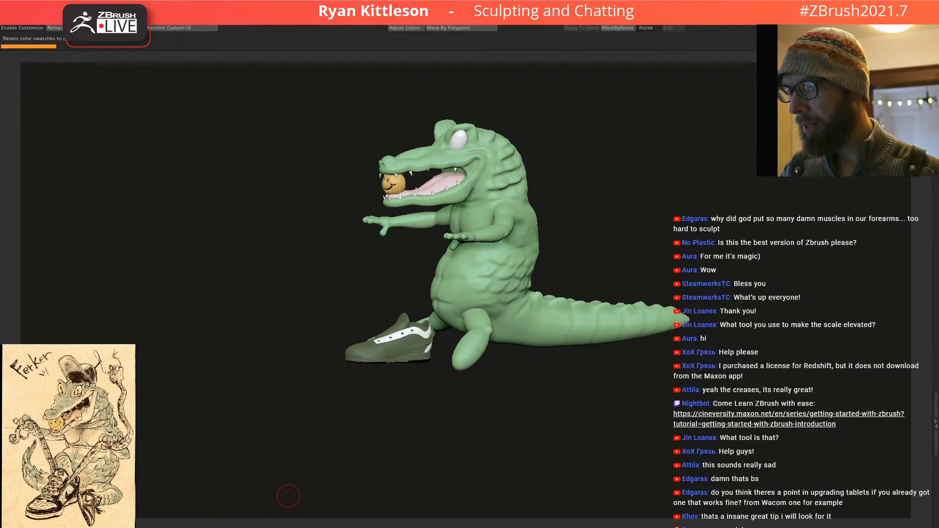
left_click(288, 496)
right_click_drag(486, 340, 414, 317, "ctrl")
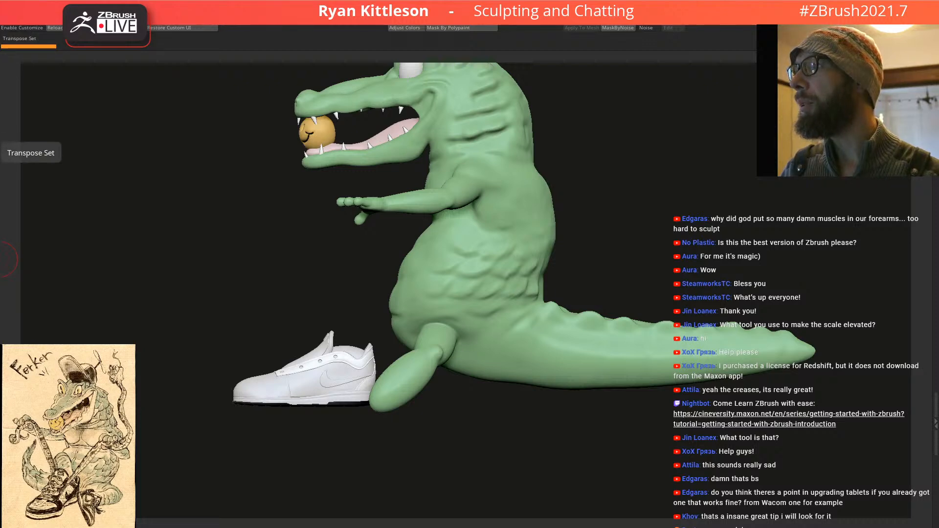
Step: Transpose the whole shoe as a set, raising it in front of the crocodile's leg and enlarging it, with a final scale of about 1.05
key("w")
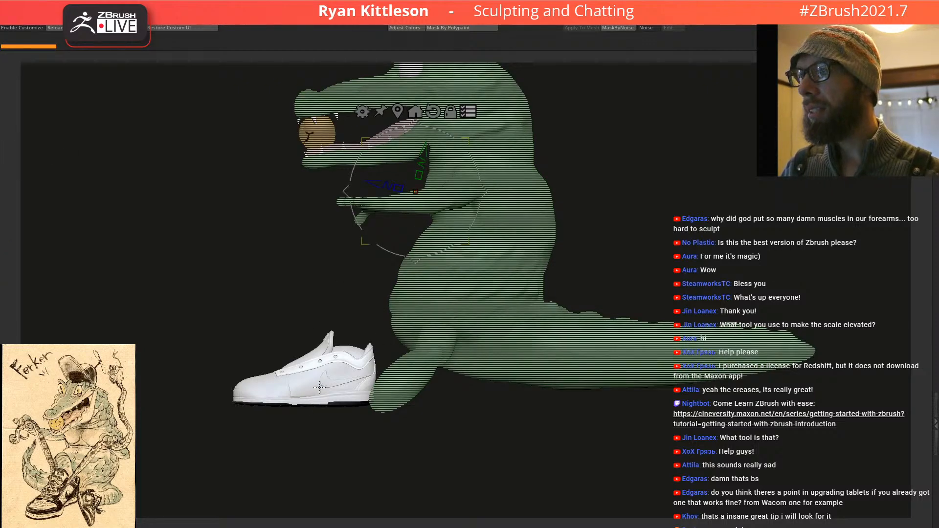
left_click(337, 399, "alt")
left_click_drag(358, 349, 366, 342)
left_click_drag(0, 280, 0, 161)
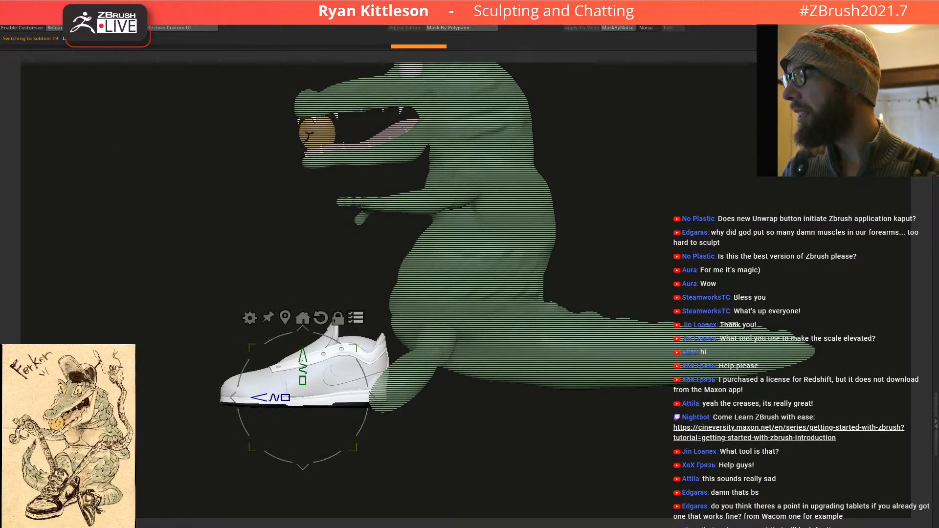
mouse_move(370, 397)
left_mouse_down()
mouse_move(361, 360)
mouse_move(352, 359)
left_mouse_up()
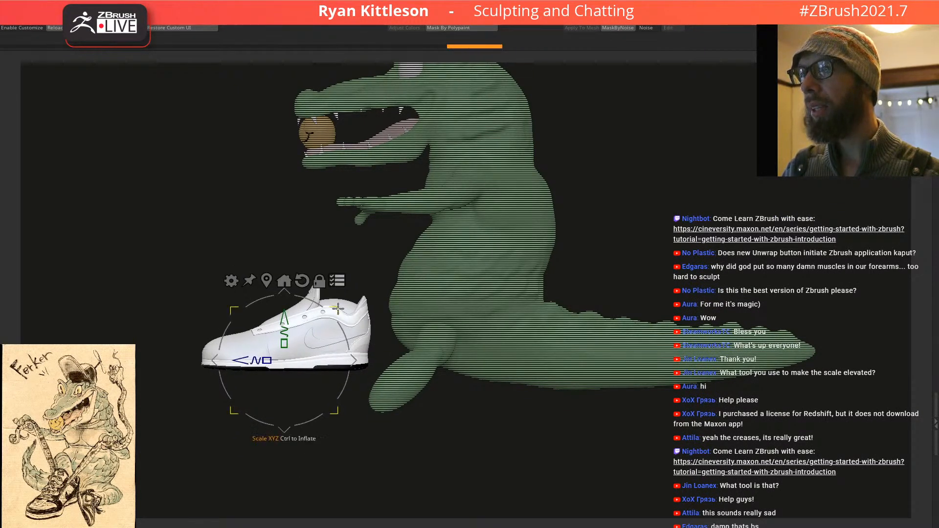
left_click_drag(339, 308, 341, 308)
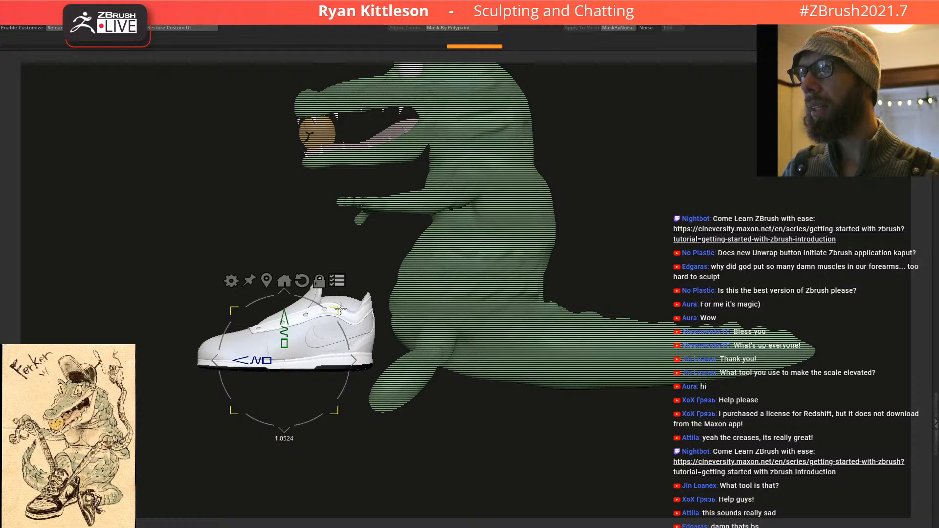
left_click(338, 281)
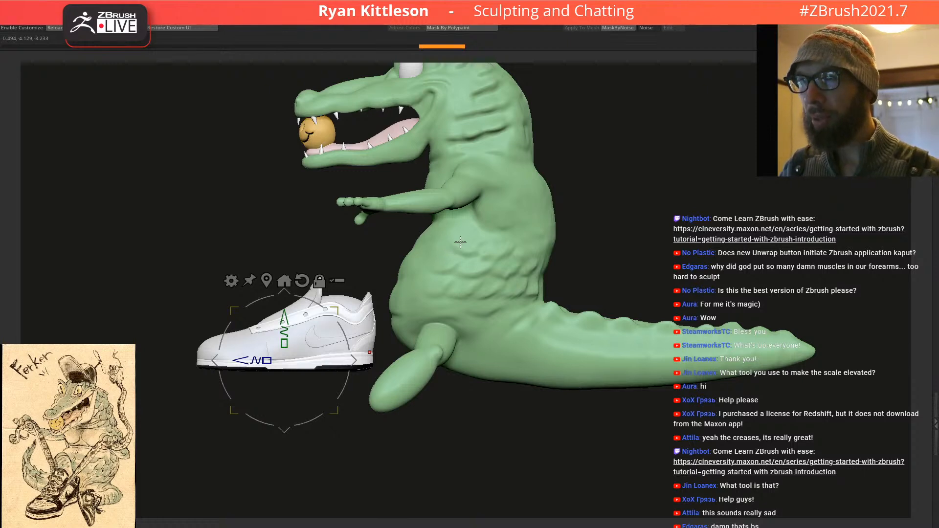
right_click_drag(429, 242, 436, 248)
key("q")
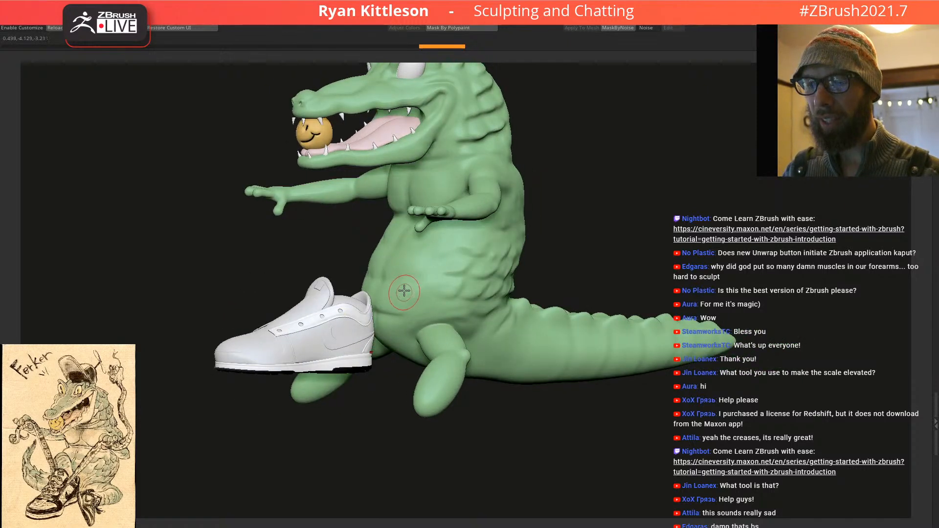
Step: Try drawing a long curved tube from the shoe up past the crocodile's hand
mouse_move(395, 290)
right_mouse_down()
mouse_move(442, 298)
mouse_move(463, 279)
mouse_move(377, 287)
mouse_move(445, 240)
mouse_move(472, 274)
mouse_move(479, 254)
mouse_move(415, 241)
mouse_move(472, 264)
mouse_move(473, 301)
right_mouse_up()
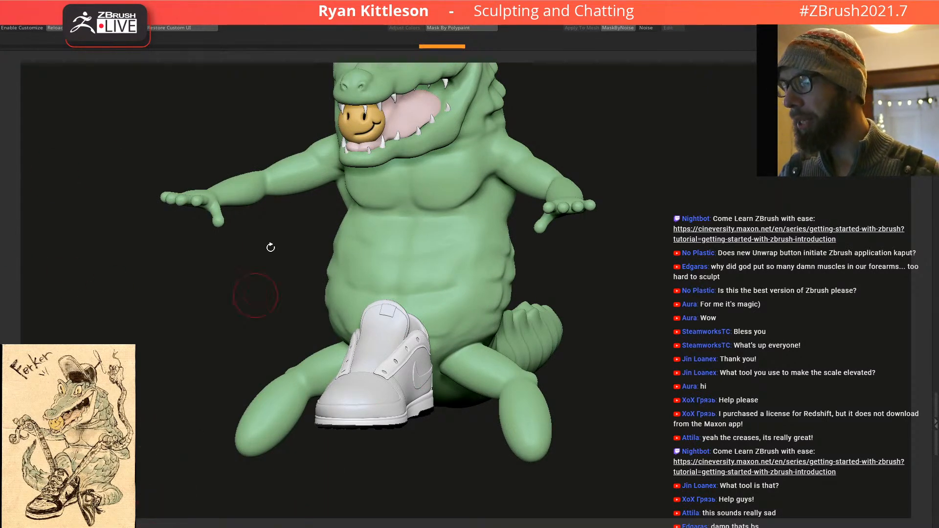
key("b")
left_click(259, 493)
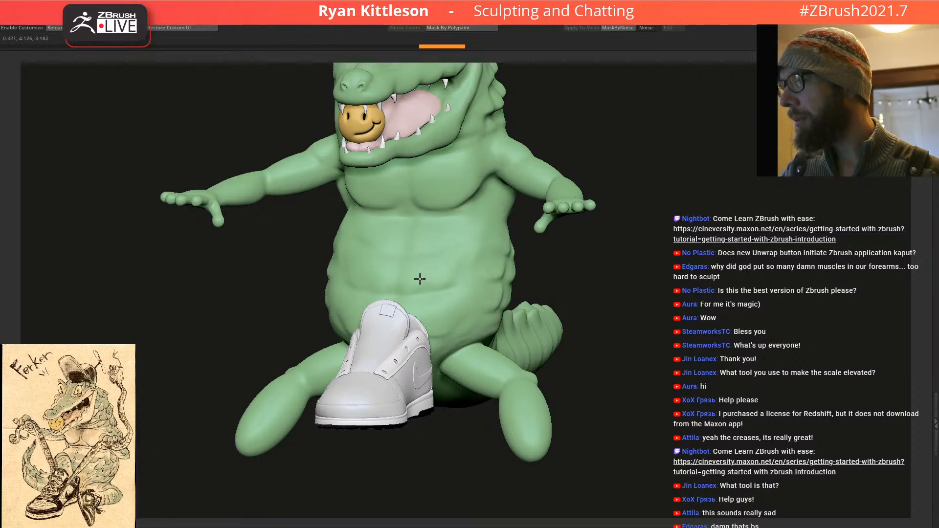
right_click_drag(433, 257, 409, 307, "alt")
mouse_move(393, 385)
left_mouse_down()
mouse_move(499, 256)
mouse_move(617, 156)
left_mouse_up()
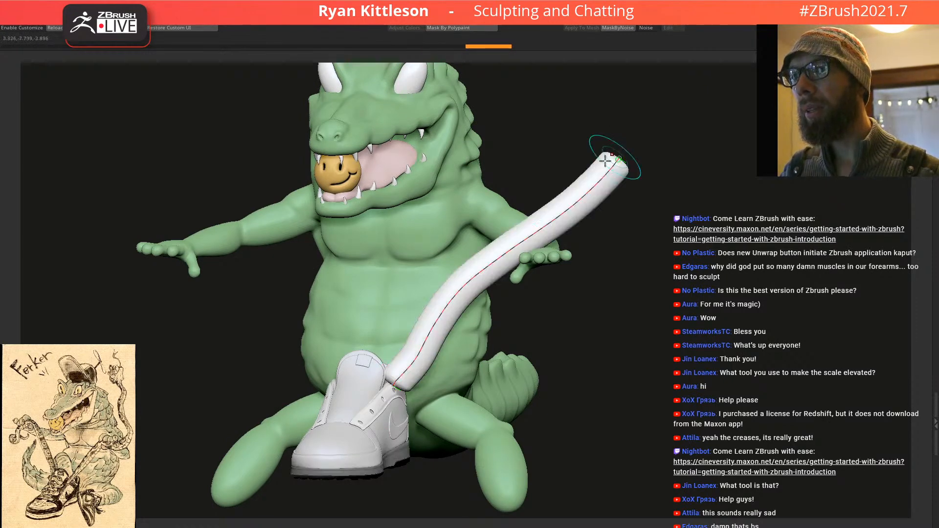
right_click_drag(534, 309, 416, 319)
key("ctrl+z")
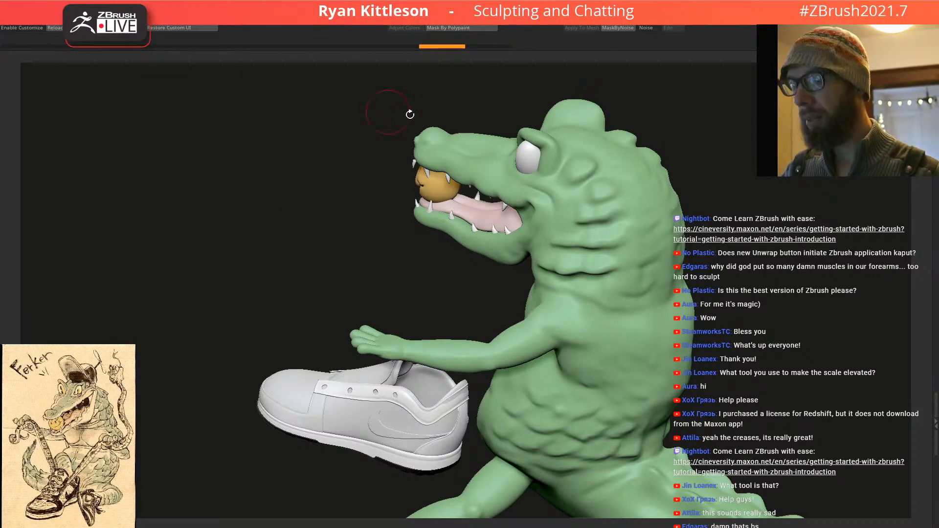
Step: Choose the custom snake InsertMesh brush and try drawing a snake curve rising from the shoe
key("b")
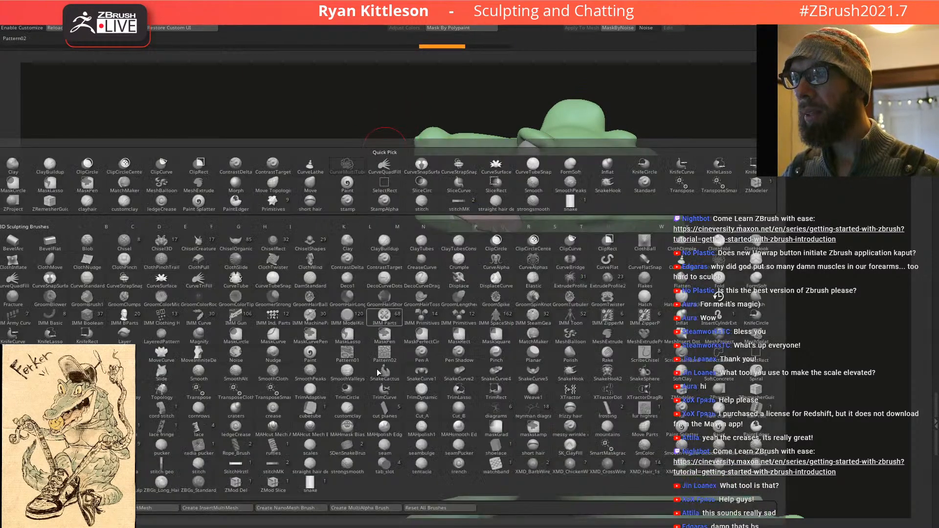
left_click(311, 484)
mouse_move(341, 416)
right_mouse_down()
mouse_move(414, 364)
mouse_move(437, 381)
right_mouse_up()
mouse_move(377, 420)
left_mouse_down()
mouse_move(469, 366)
mouse_move(524, 259)
left_mouse_up()
left_click(524, 260)
mouse_move(561, 268)
right_mouse_down()
mouse_move(588, 306)
mouse_move(540, 266)
right_mouse_up()
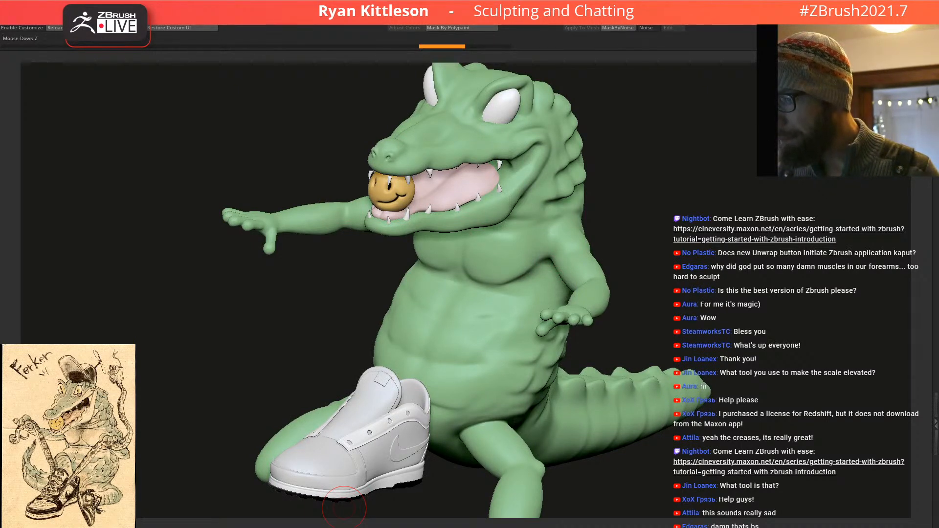
right_click_drag(480, 350, 428, 416)
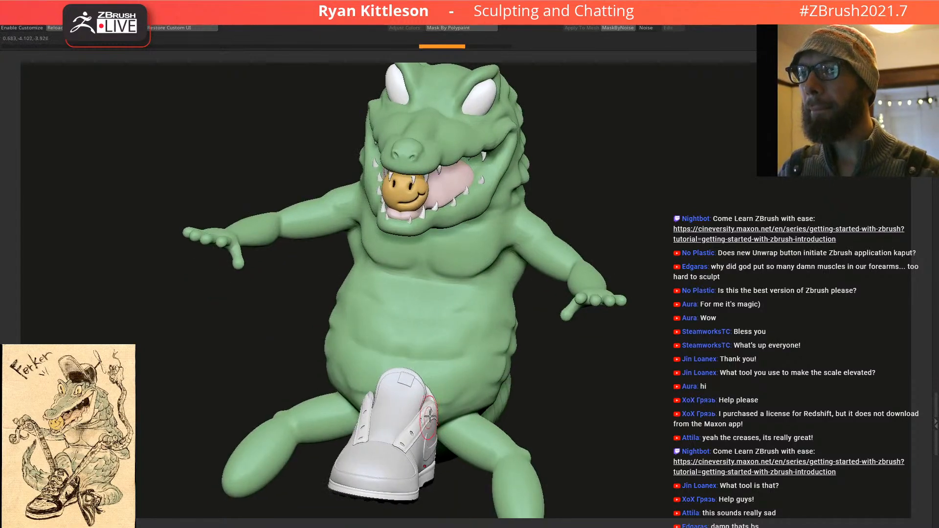
key("ctrl+shift+z")
right_click_drag(608, 251, 489, 215)
right_click_drag(570, 345, 510, 194)
key("ctrl+z")
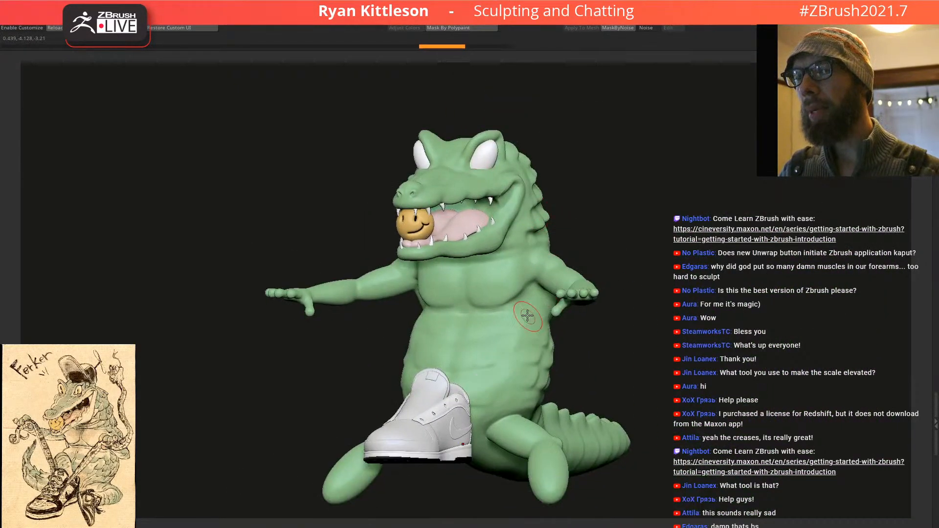
Step: Switch to the textured snake tube model, select its tube mesh, and display the wireframe from the side
mouse_move(523, 296)
right_mouse_down()
mouse_move(485, 289)
mouse_move(442, 239)
right_mouse_up()
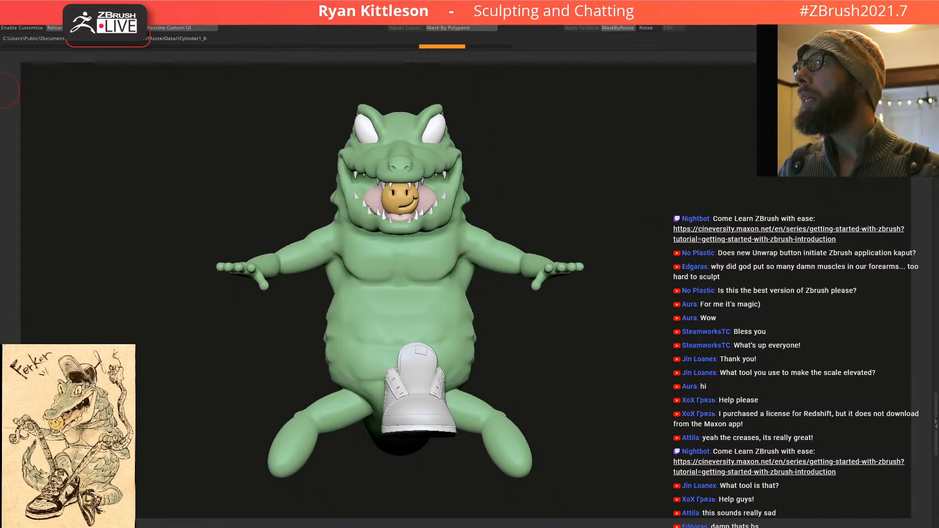
left_click(2, 91)
left_click(69, 440)
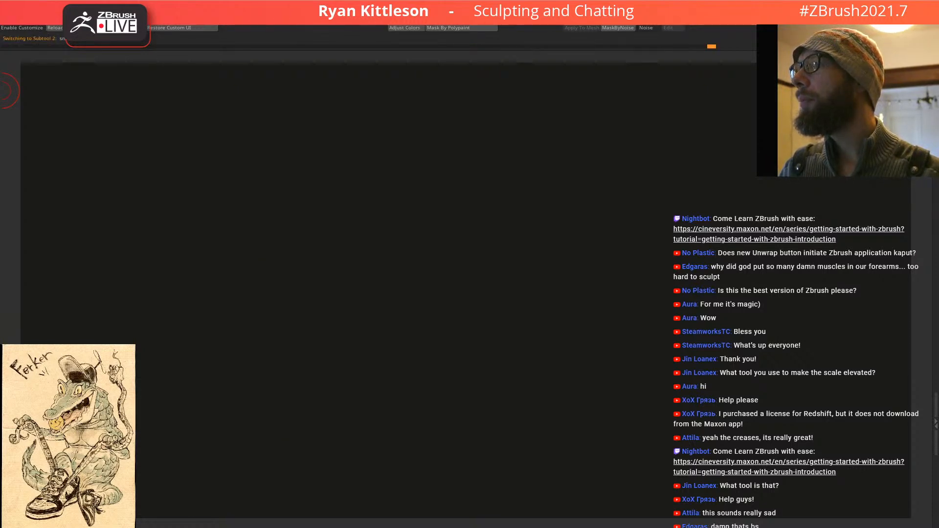
key("f")
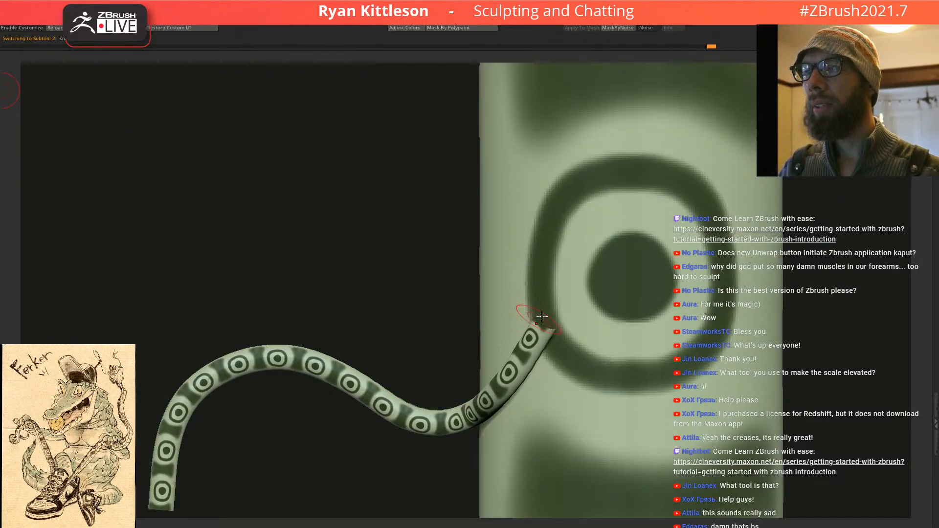
left_click(532, 327, "alt")
right_click_drag(570, 292, 573, 188)
right_click_drag(591, 276, 505, 242)
key("shift+f")
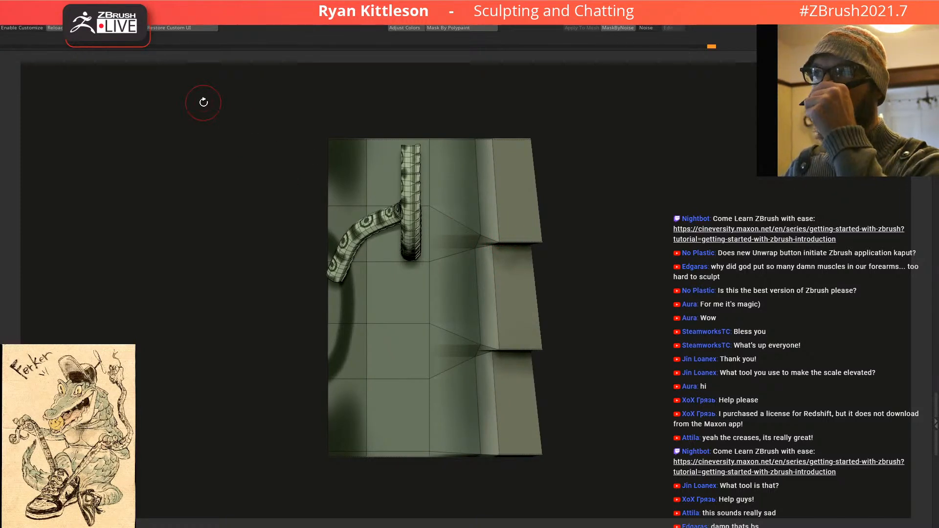
Step: Create an InsertMesh from the active mesh and append it to the existing snake brush
left_click(35, 28)
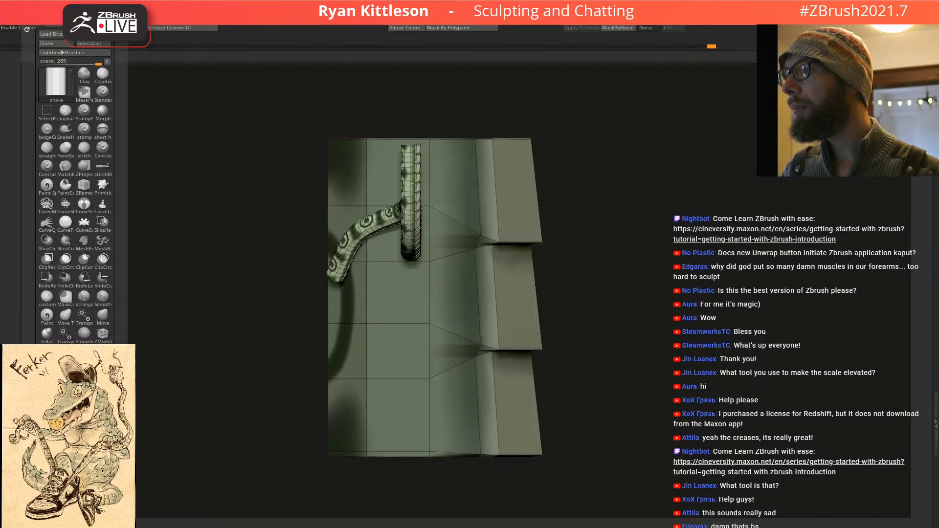
left_click(19, 38)
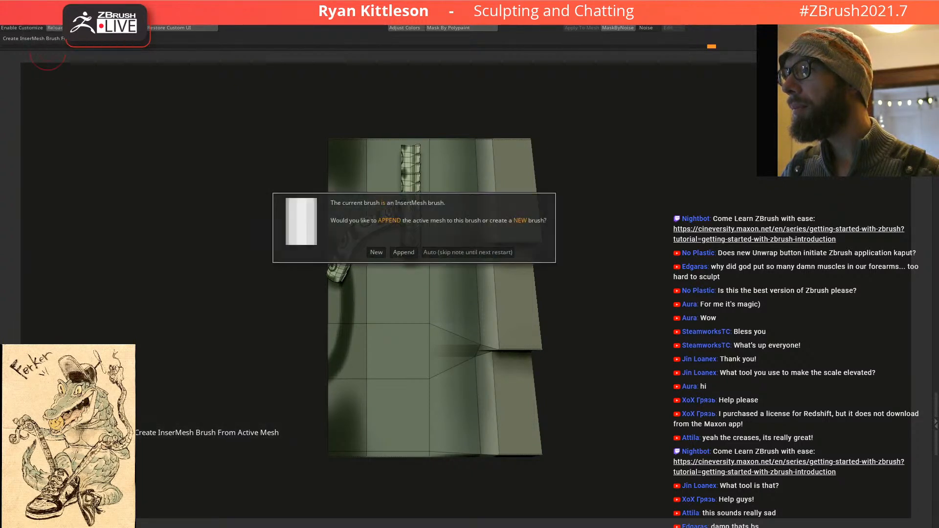
left_click(400, 254)
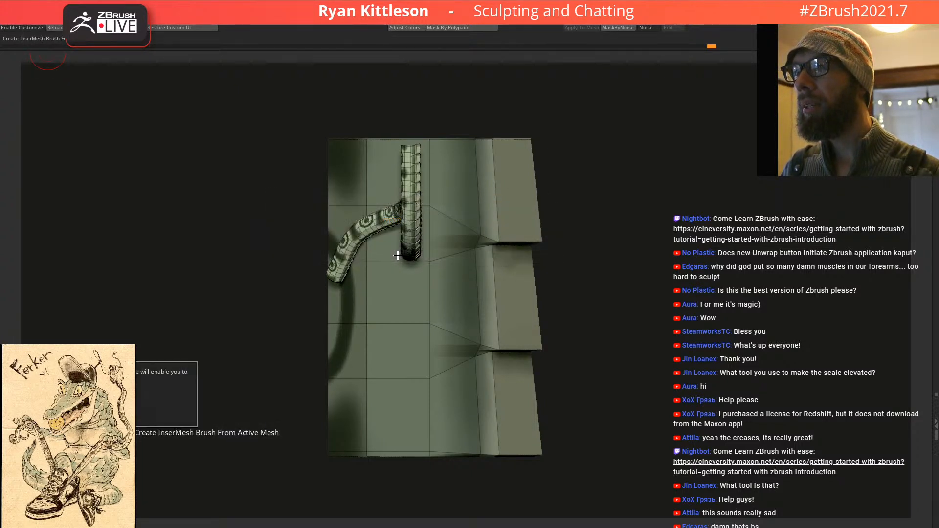
Step: Append the active snake segment mesh to the existing snake InsertMesh brush
left_click_drag(278, 356, 260, 282)
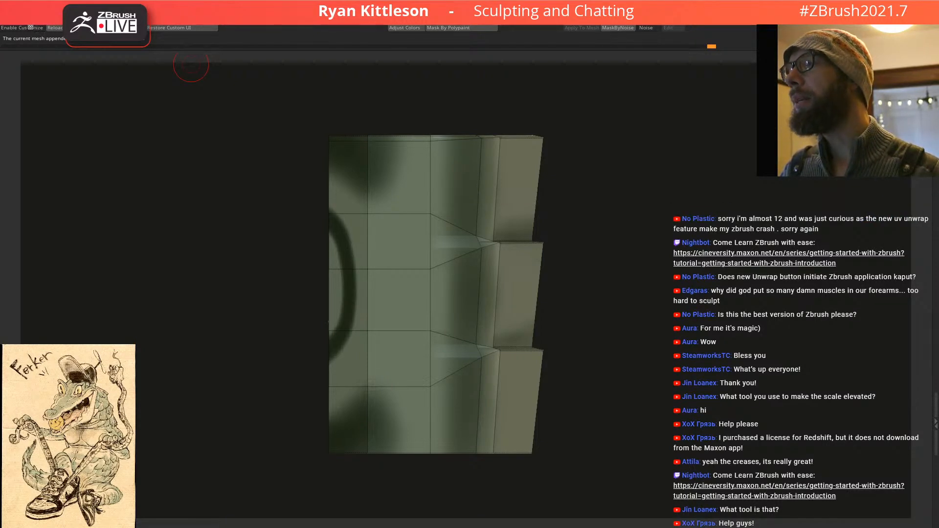
key("b")
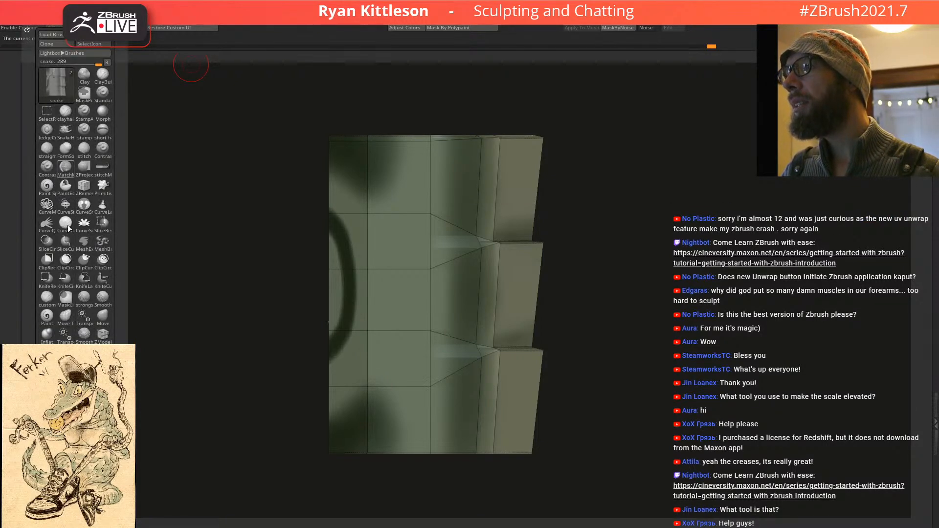
left_click(88, 427)
left_click(403, 252)
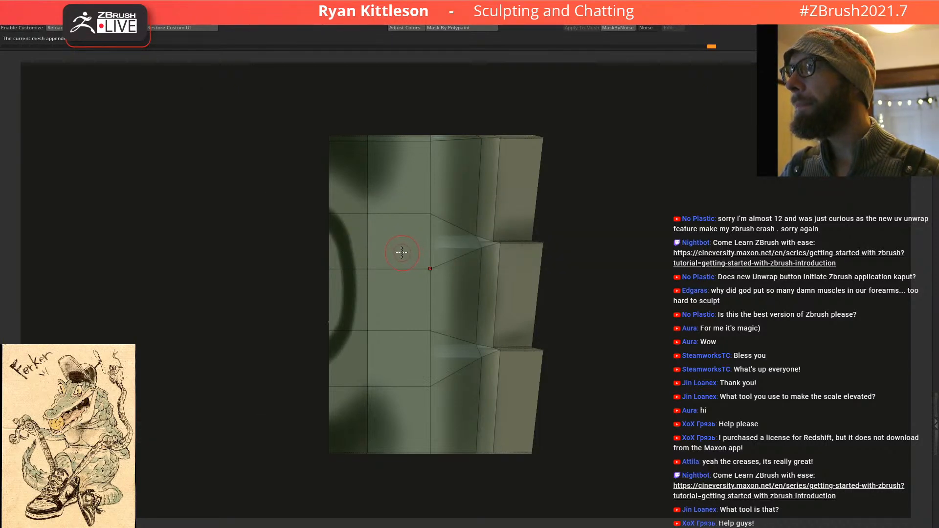
Step: On the crocodile model, choose the third snake segment in the brush and try a curve from the shoe toward the hand
mouse_move(392, 244)
right_mouse_down()
mouse_move(342, 227)
mouse_move(390, 228)
right_mouse_up()
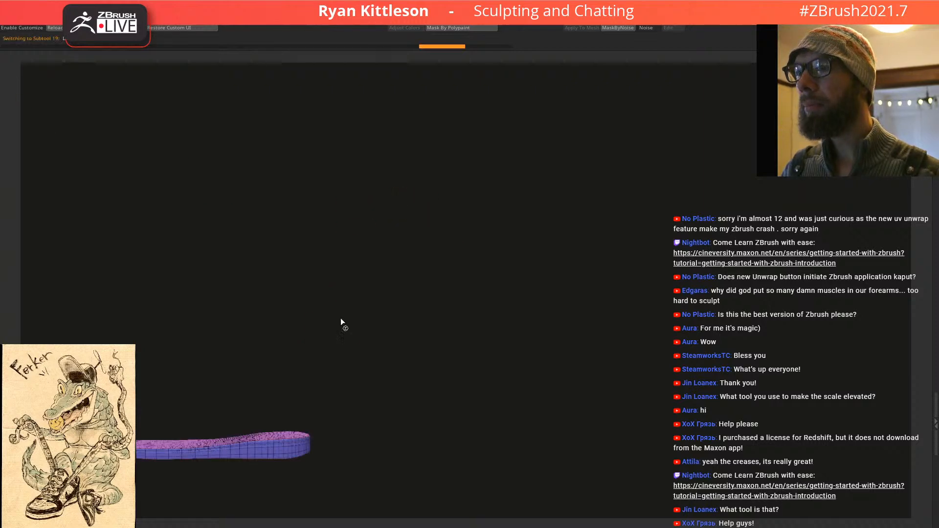
right_click_drag(420, 269, 433, 287)
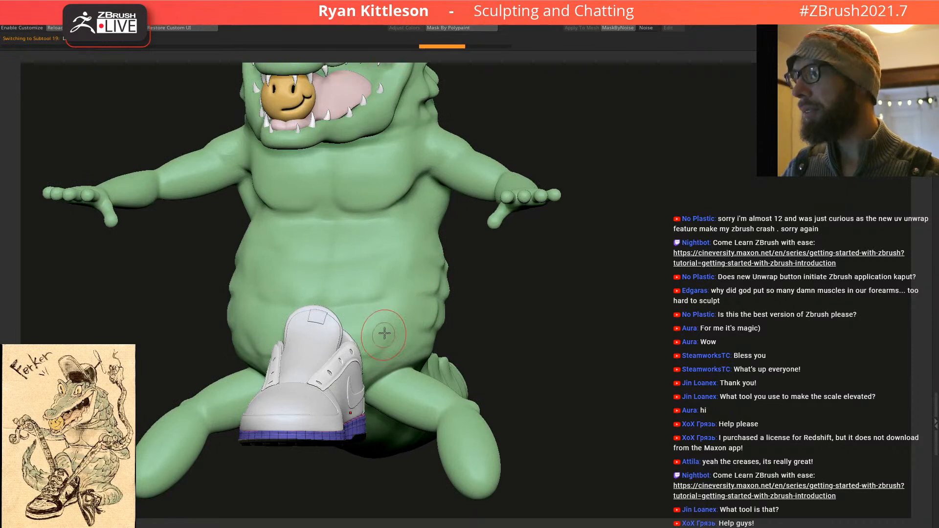
right_click_drag(386, 316, 369, 317)
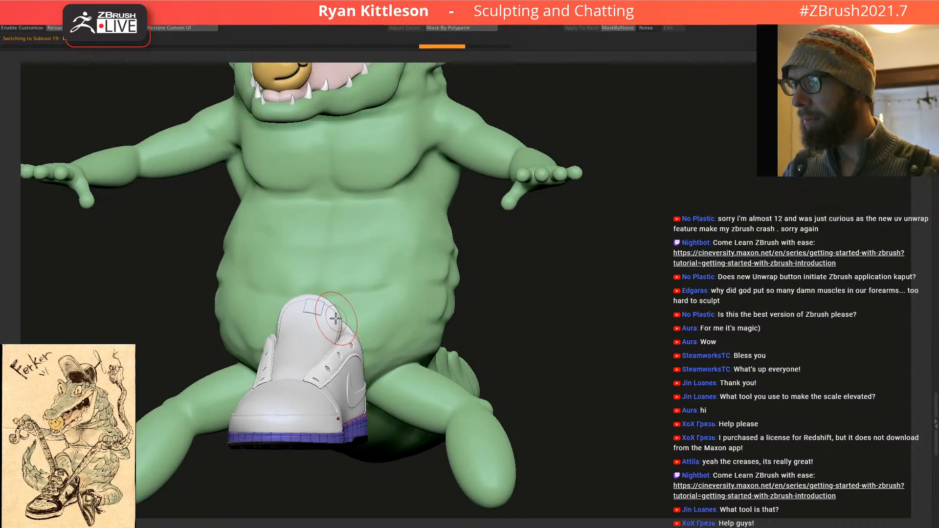
key("m")
mouse_move(432, 260)
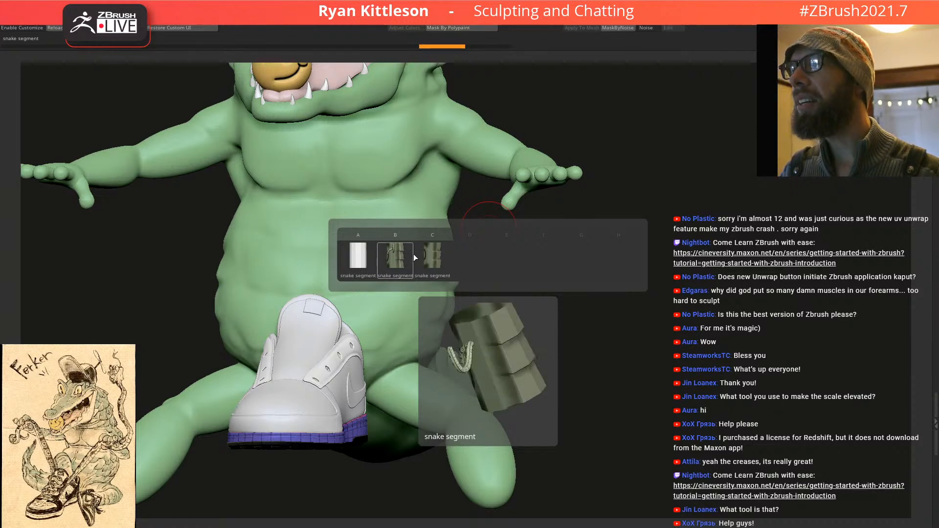
left_click(427, 257)
mouse_move(363, 366)
left_mouse_down()
mouse_move(406, 300)
mouse_move(604, 255)
left_mouse_up()
right_click_drag(493, 284, 478, 271)
key("ctrl+z")
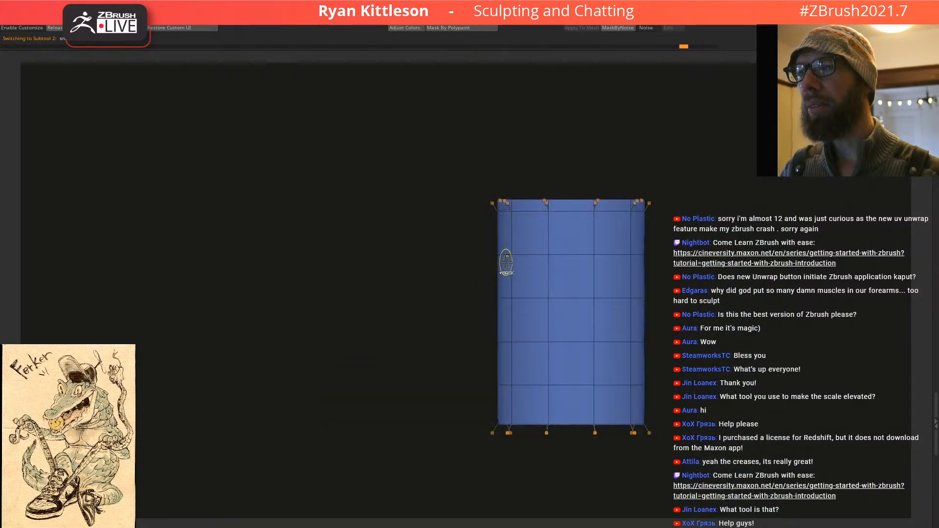
Step: Return to the snake segment mesh and turn off its dynamic subdivision smoothing, keeping the polygroup wireframe shown
left_click_drag(505, 280, 550, 291)
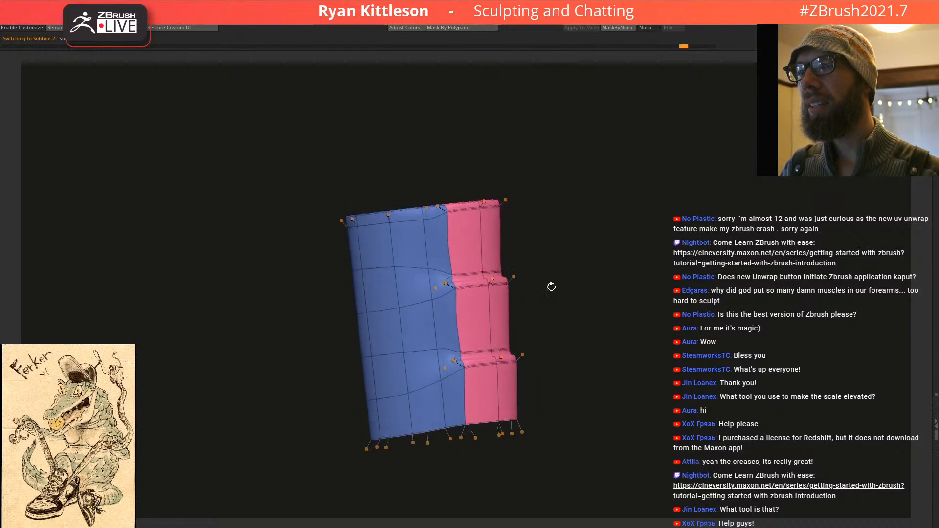
key("shift+f")
right_click_drag(481, 288, 493, 264)
key("shift+d")
key("shift+f")
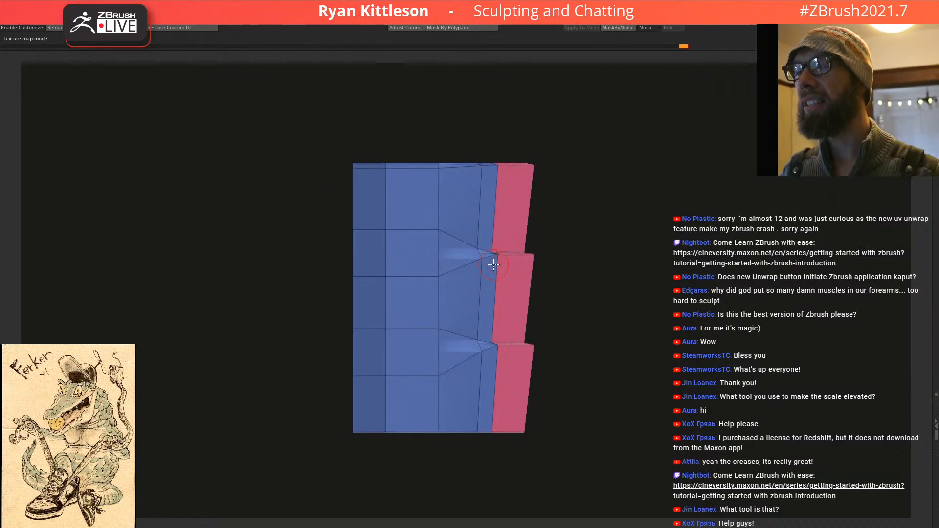
mouse_move(464, 272)
right_mouse_down("ctrl")
mouse_move(474, 283)
mouse_move(489, 265)
mouse_move(473, 270)
right_mouse_up("ctrl")
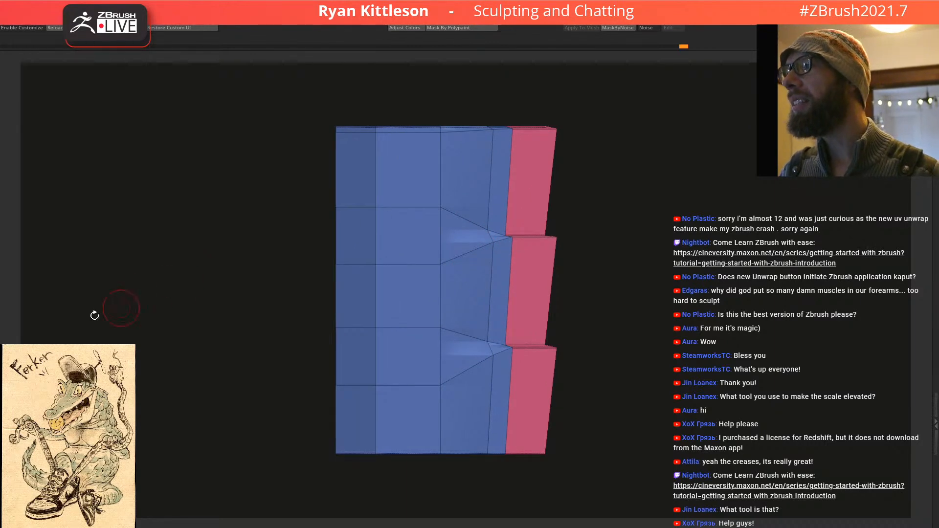
Step: Append the unsmoothed snake segment to the snake InsertMesh brush
left_click(33, 18)
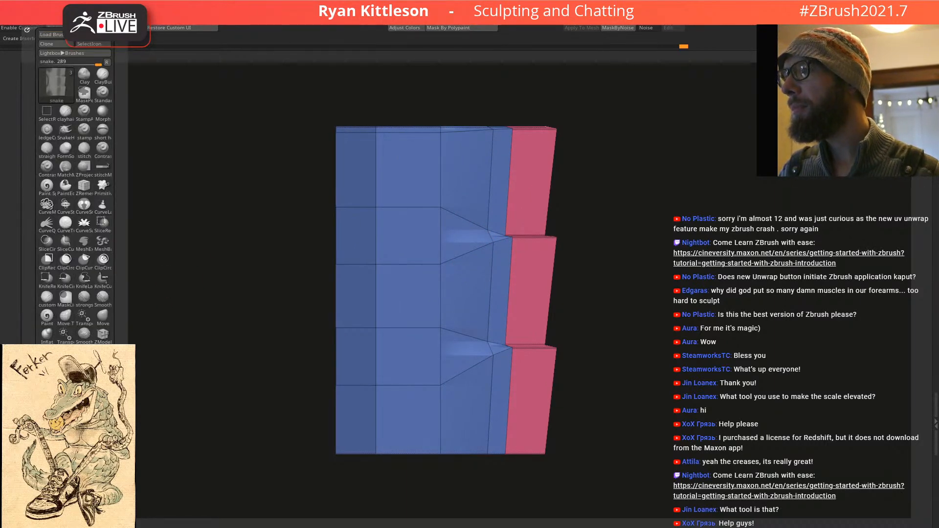
left_click(69, 429)
left_click(401, 252)
Step: Append the snake segment to the brush once more, oriented as seen from slightly below
left_click_drag(285, 201, 291, 341)
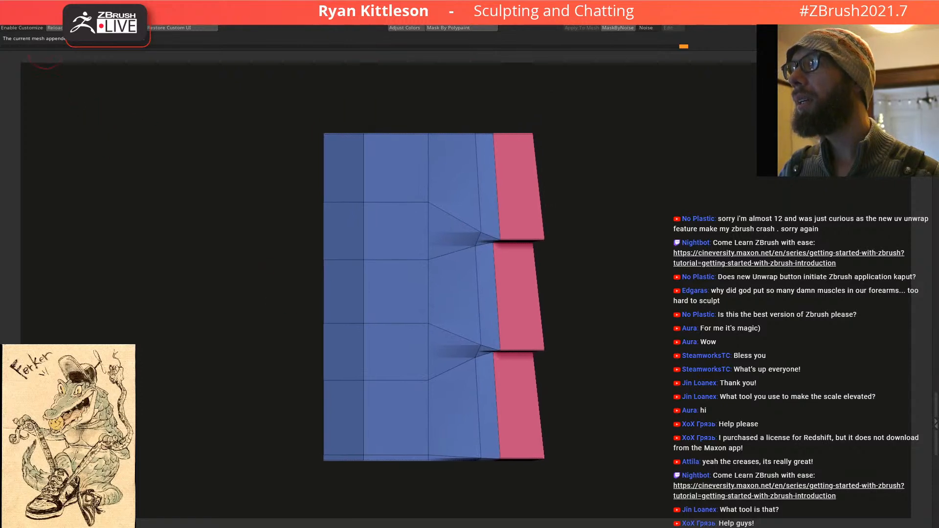
key("b")
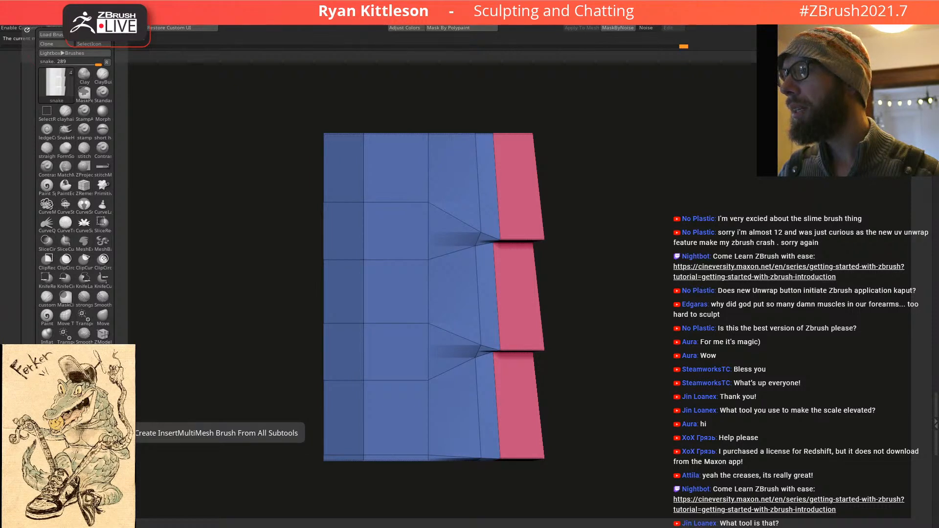
left_click(57, 425)
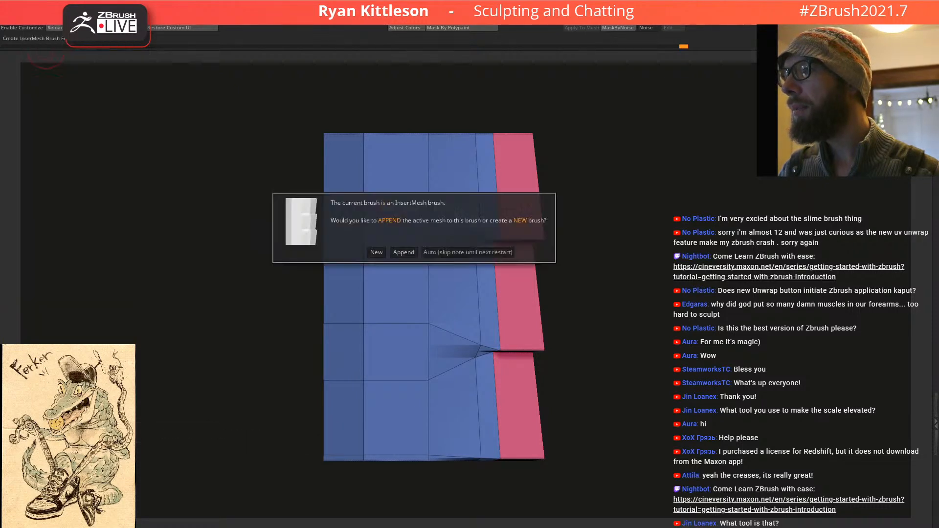
left_click(407, 253)
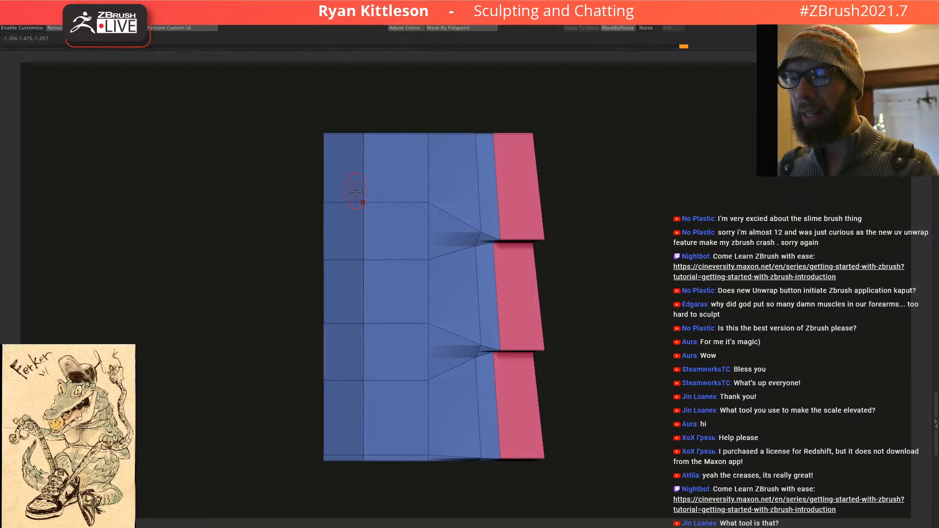
Step: Switch back to the crocodile character with its shoe and hide the wireframe display
mouse_move(472, 152)
right_mouse_down()
mouse_move(429, 166)
mouse_move(479, 146)
right_mouse_up()
right_click_drag(423, 237, 459, 182, "shift")
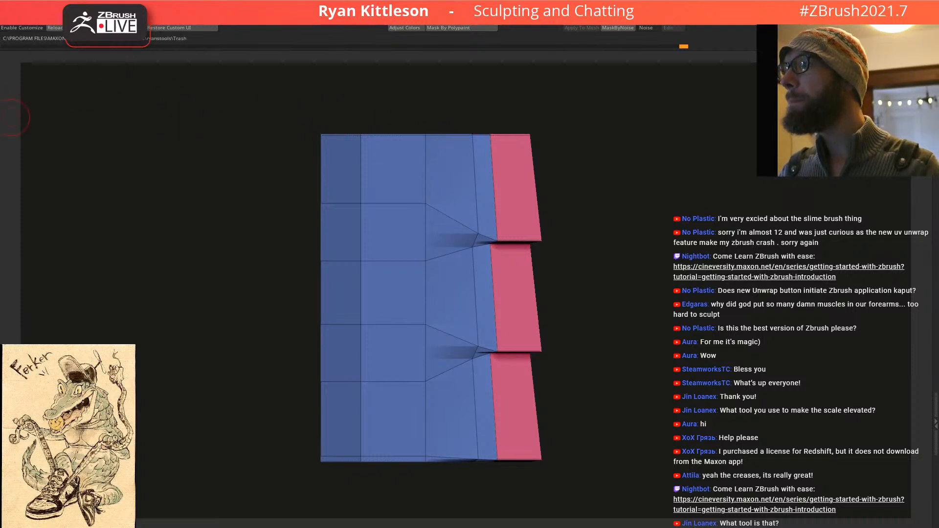
left_click(1, 91)
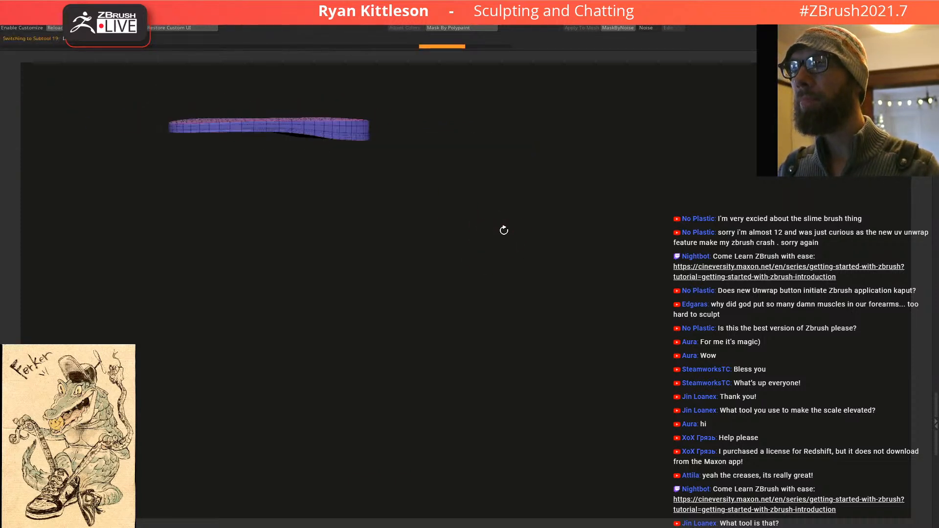
right_click_drag(449, 178, 203, 142)
key("space")
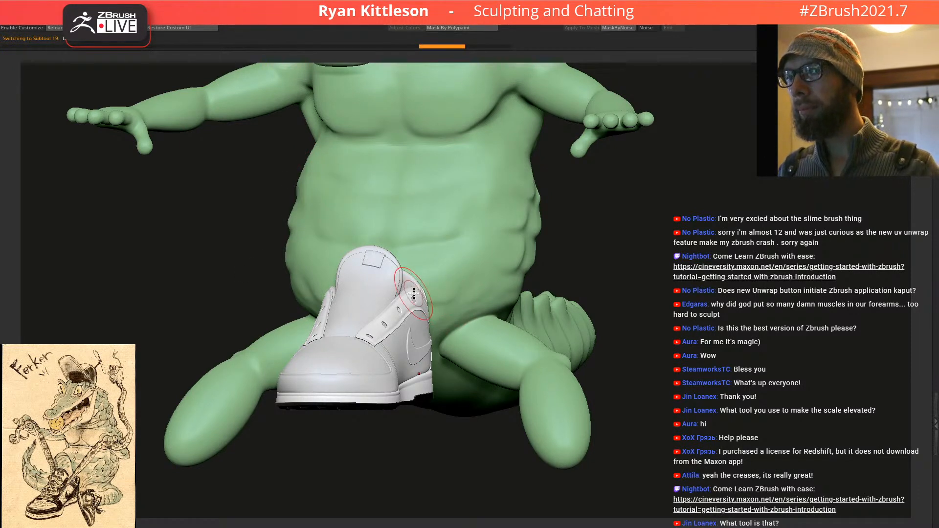
Step: Try a curved snake strand from the shoe's upper eyelets to the crocodile's hand, and undo it
left_click_drag(412, 297, 617, 133)
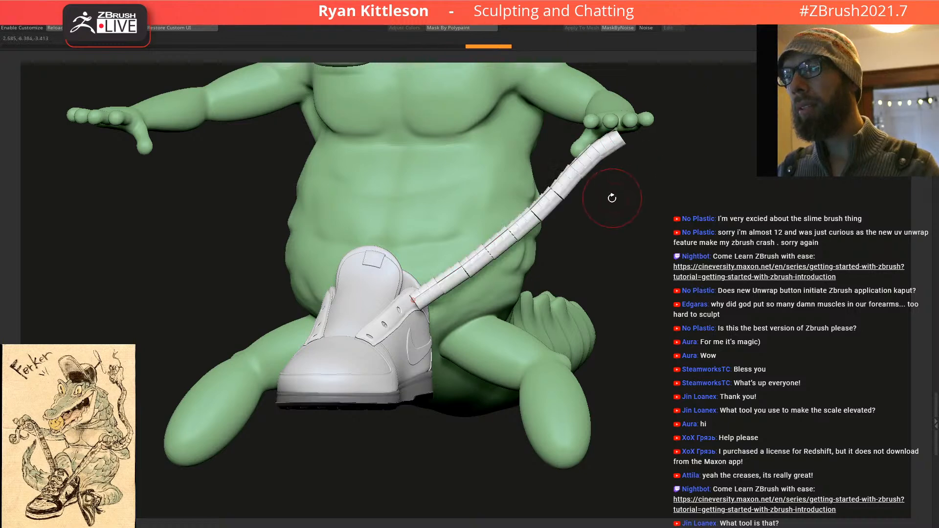
key("ctrl+z")
key("ctrl+z")
right_click_drag(579, 198, 589, 208, "ctrl")
Step: In the snake brush modifiers, turn off Tri Parts, enable Weld Points and raise Curve Res
mouse_move(34, 16)
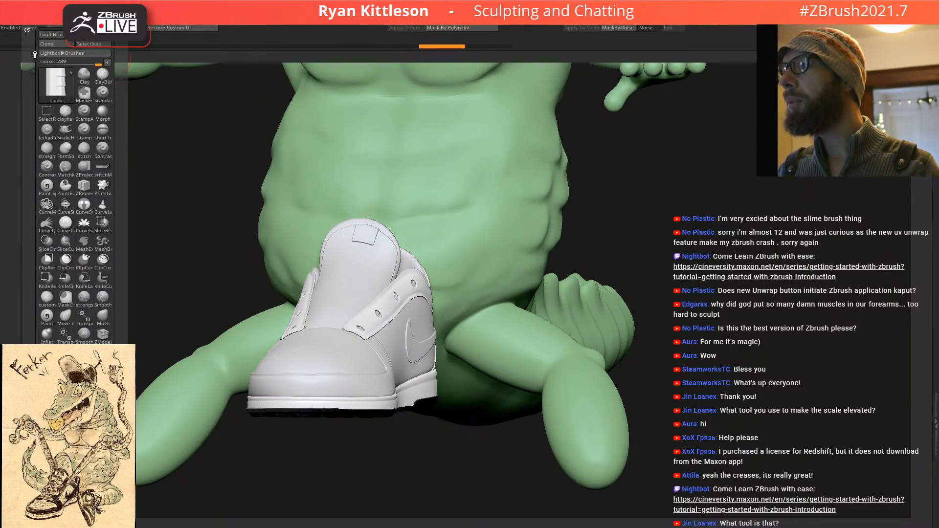
left_click_drag(38, 499, 38, 342)
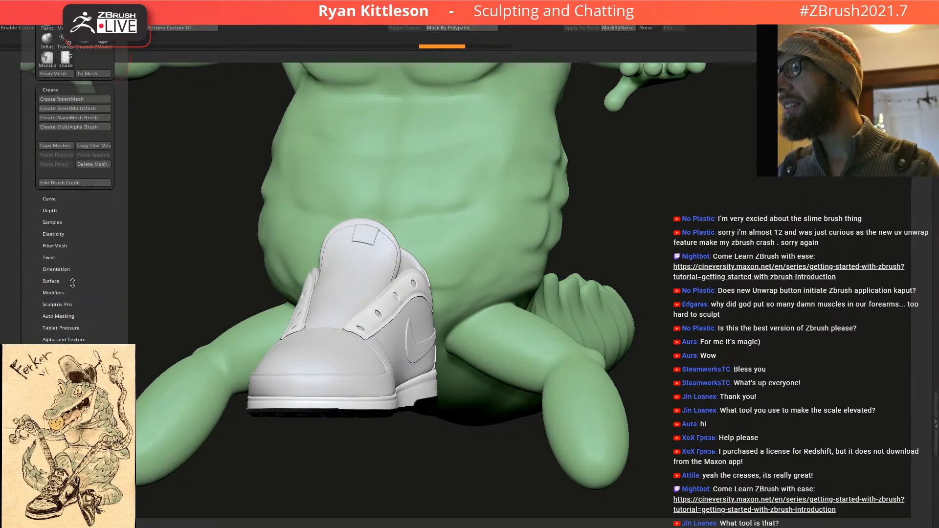
left_click(51, 293)
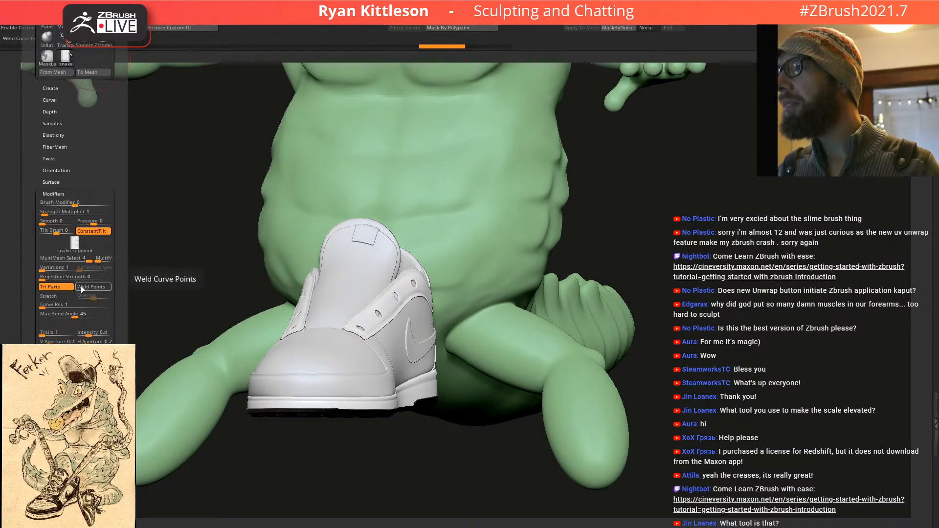
left_click(59, 287)
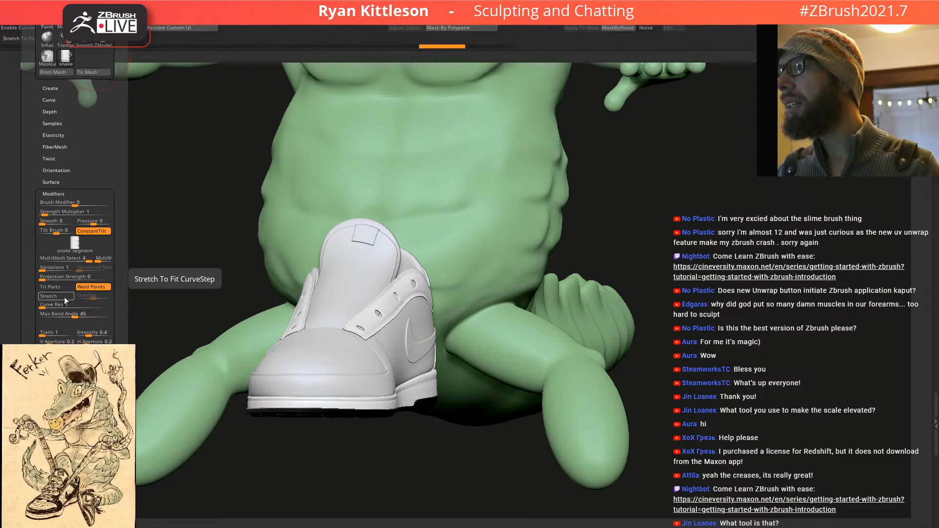
left_click_drag(59, 305, 68, 306)
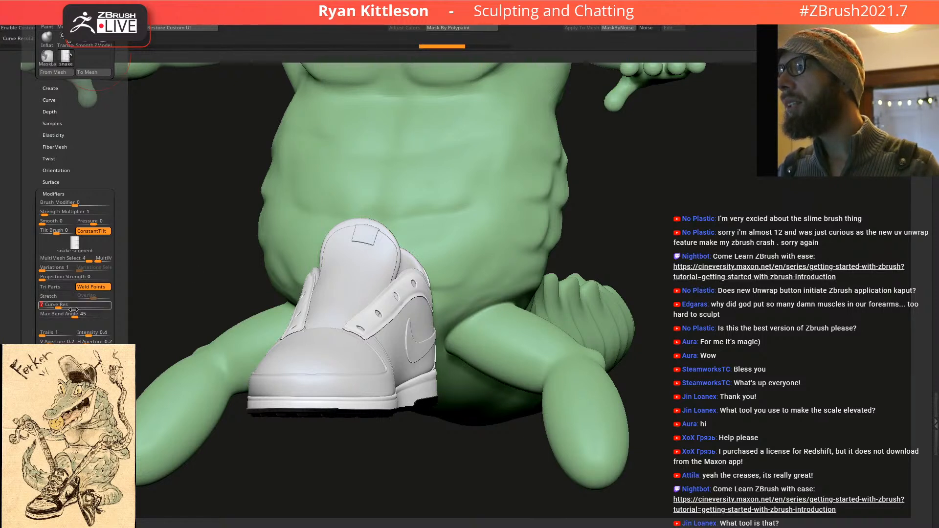
Step: Test the modified snake brush with strands from the shoe's eyelets to the hand, and undo them
left_click_drag(414, 278, 598, 125)
left_click_drag(635, 178, 577, 224)
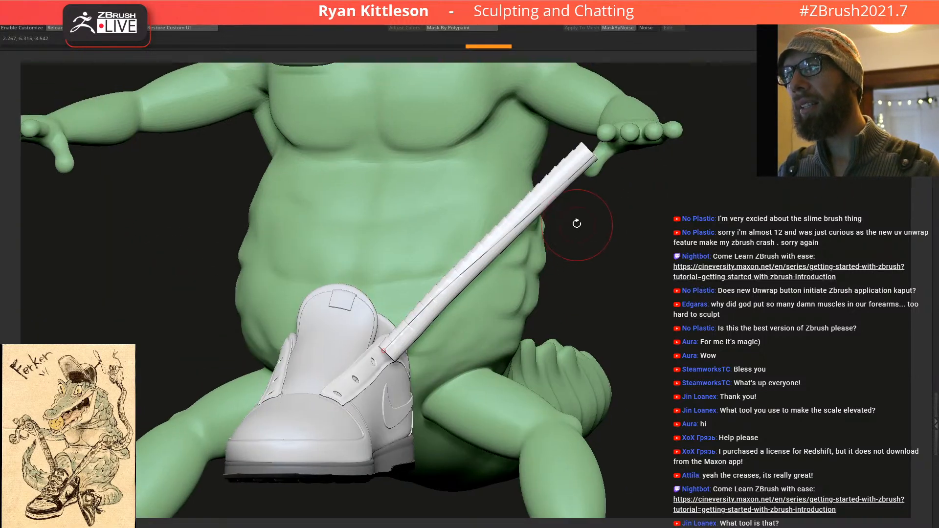
key("ctrl+z")
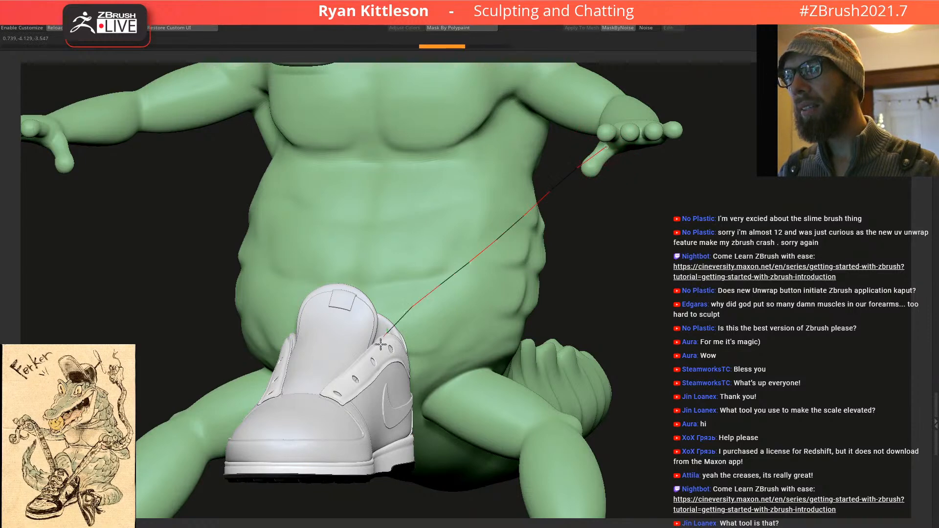
key("ctrl+shift+z")
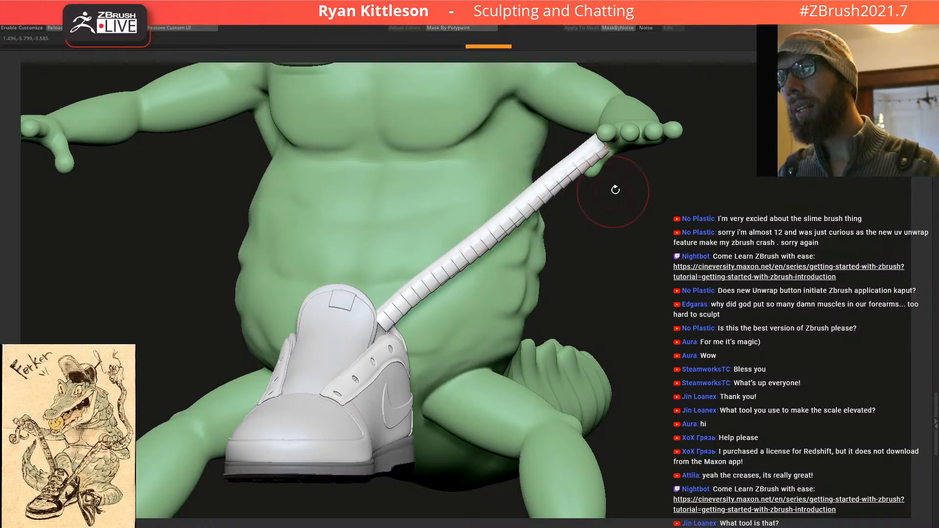
key("ctrl+z")
Step: Add a plane subtool and place it as an upright panel beside the crocodile's head
key("f")
left_click_drag(570, 203, 519, 209)
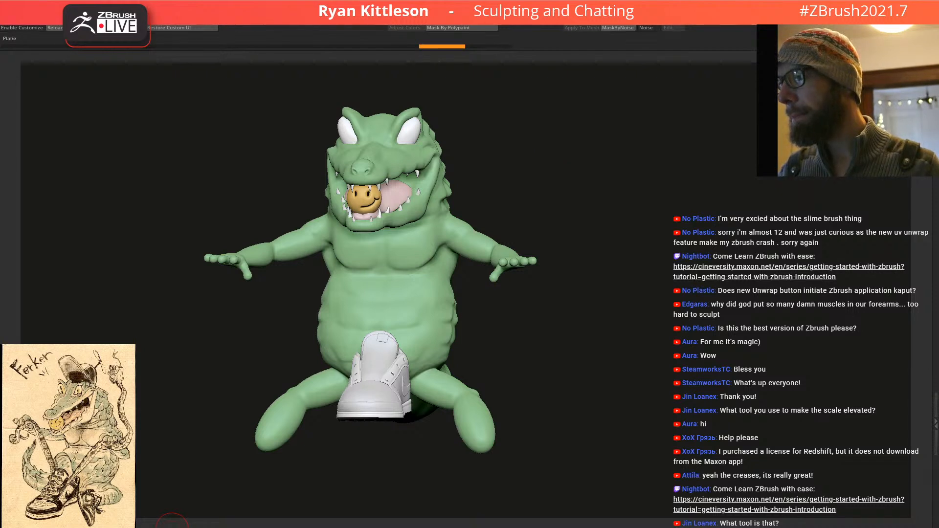
left_click(172, 527)
left_click_drag(443, 414, 624, 79)
left_click_drag(626, 200, 567, 204)
left_click_drag(636, 188, 552, 220, "shift")
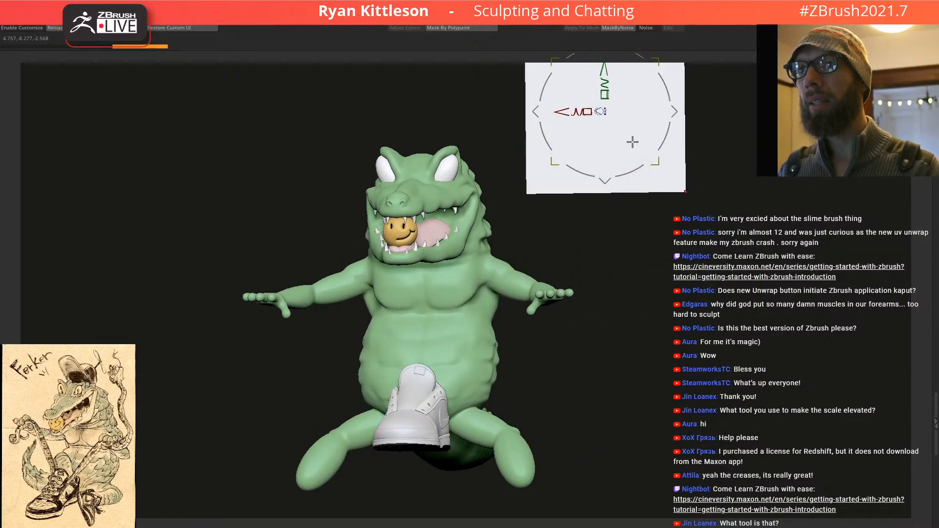
left_click_drag(608, 157, 621, 194, "alt")
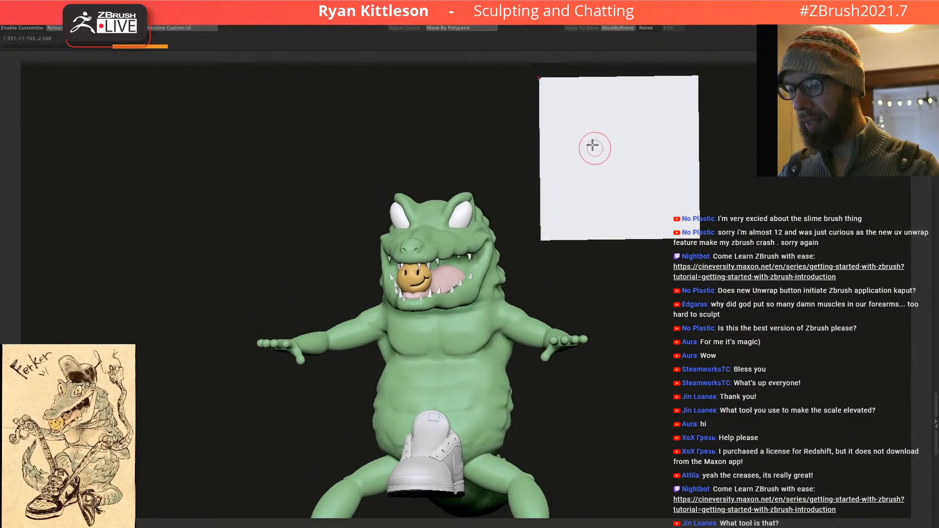
Step: Examine the crocodile reference drawing for the snakes running from the shoe through the hands
key("b")
left_click(461, 458)
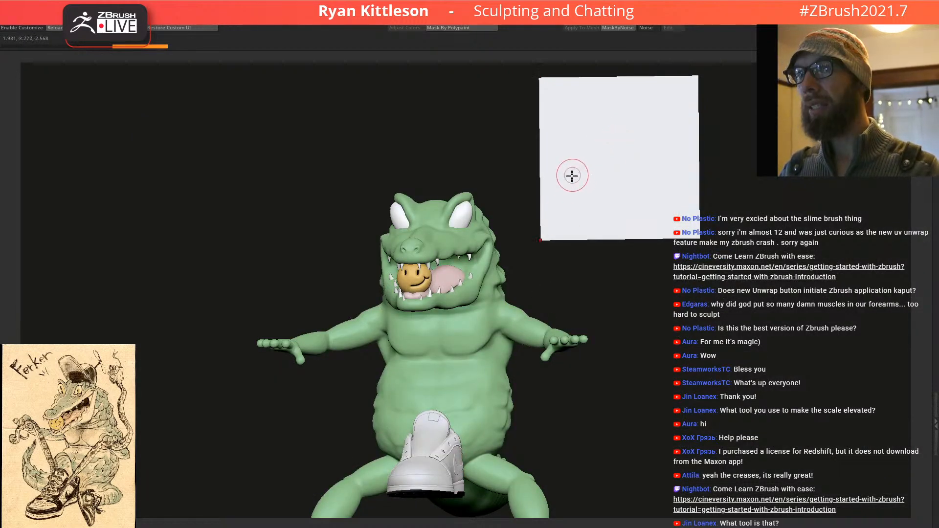
left_click_drag(574, 164, 570, 140, "alt")
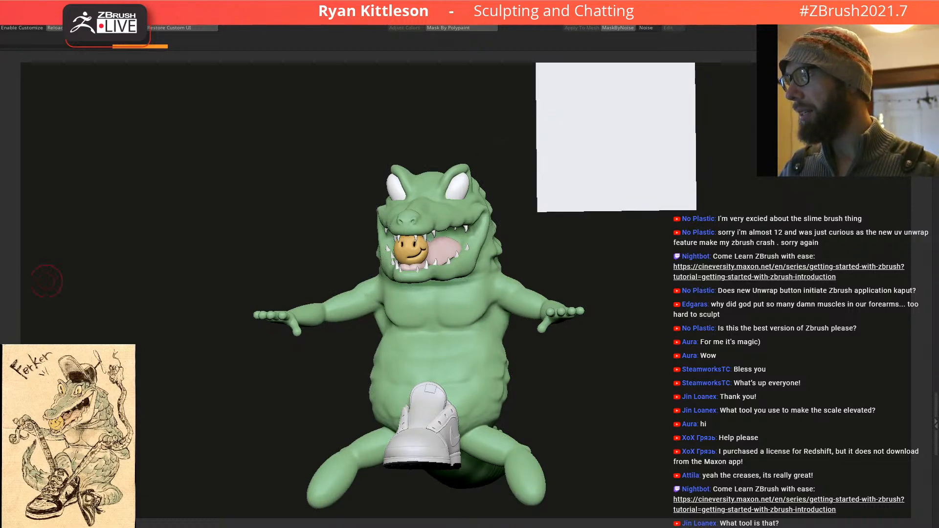
left_click_drag(0, 93, 269, 51)
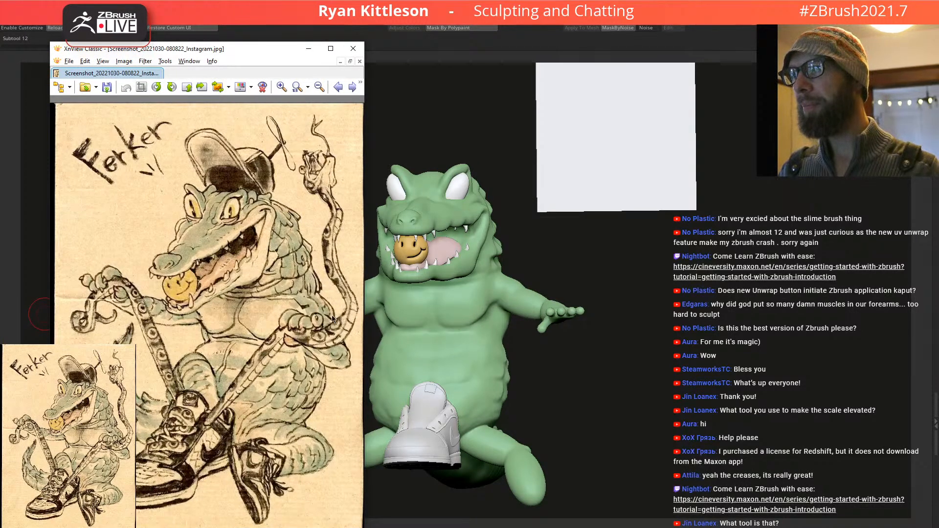
left_click_drag(276, 54, 0, 64)
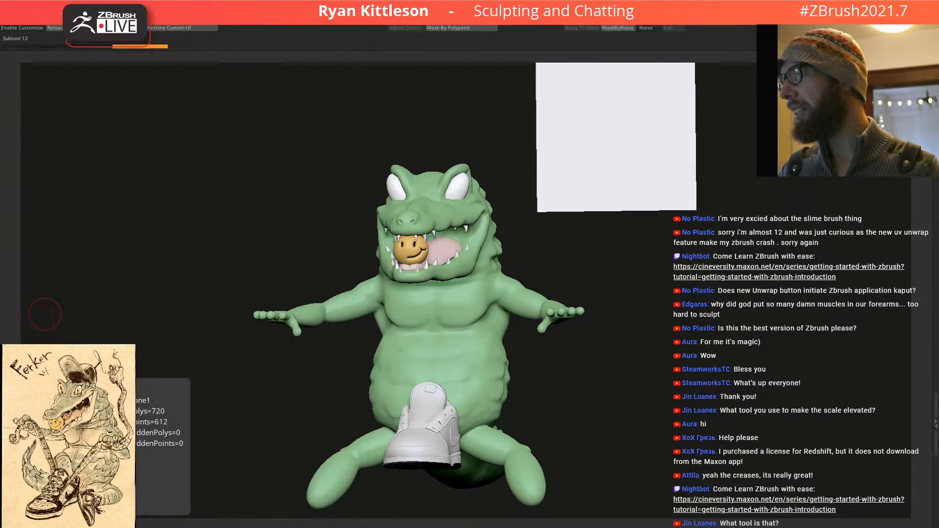
Step: Draw a wavy snake strand from the plane down through the hand beneath it to the shoe's upper eyelet
left_click_drag(584, 174, 566, 181)
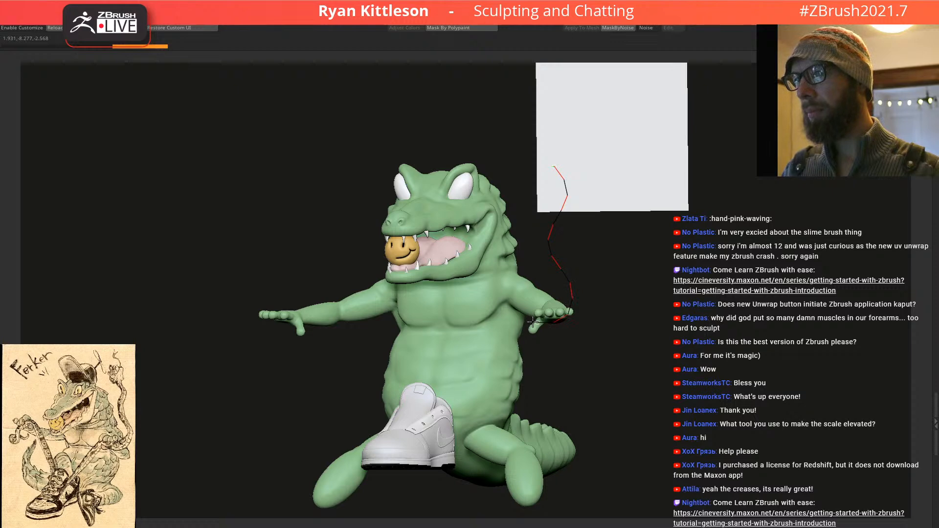
left_click_drag(521, 324, 437, 418)
mouse_move(645, 213)
left_mouse_down()
mouse_move(605, 257)
mouse_move(628, 258)
mouse_move(637, 242)
left_mouse_up()
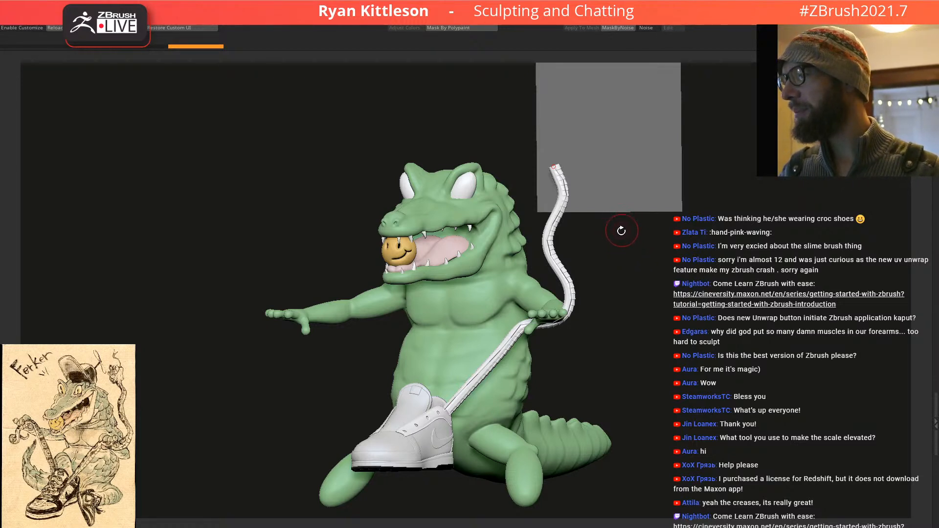
left_click_drag(621, 233, 663, 193)
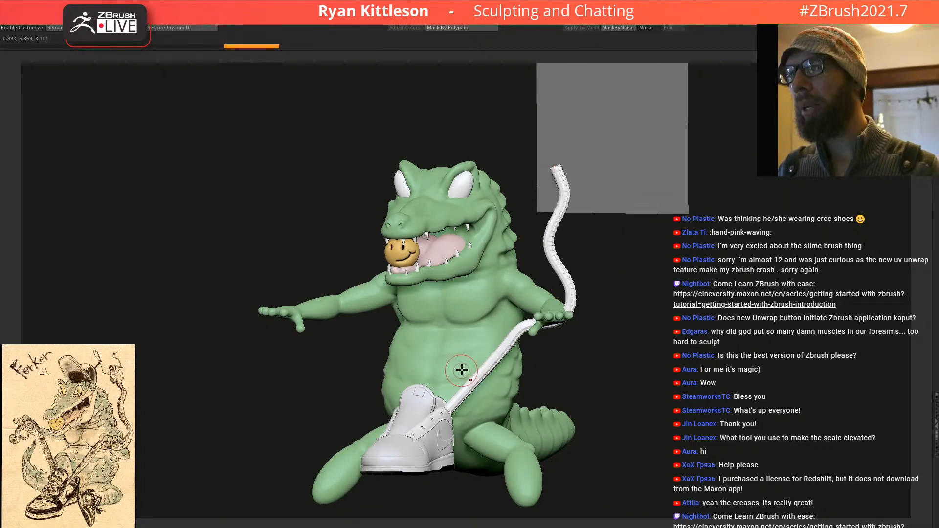
Step: Draw a second snake strand between the shoe's opposite upper eyelet and the other hand, ending in a loop below it
mouse_move(450, 373)
right_mouse_down()
mouse_move(435, 383)
mouse_move(463, 378)
mouse_move(459, 369)
right_mouse_up()
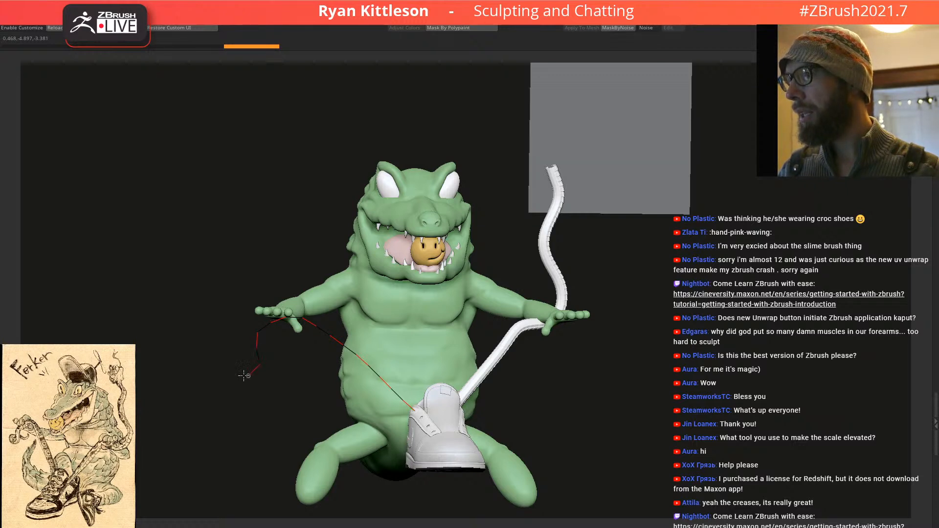
left_click_drag(294, 345, 296, 345)
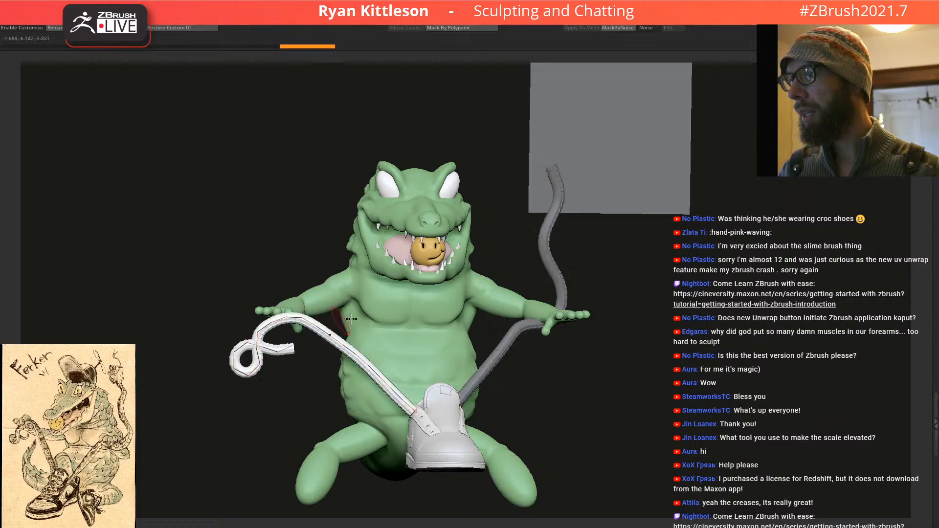
left_click(350, 287)
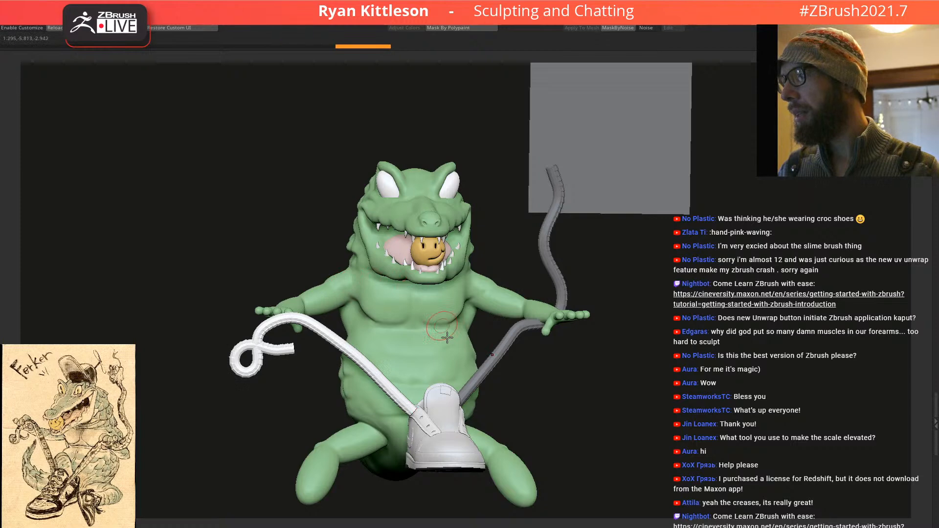
right_click_drag(482, 370, 391, 387)
right_click_drag(329, 359, 366, 383, "ctrl")
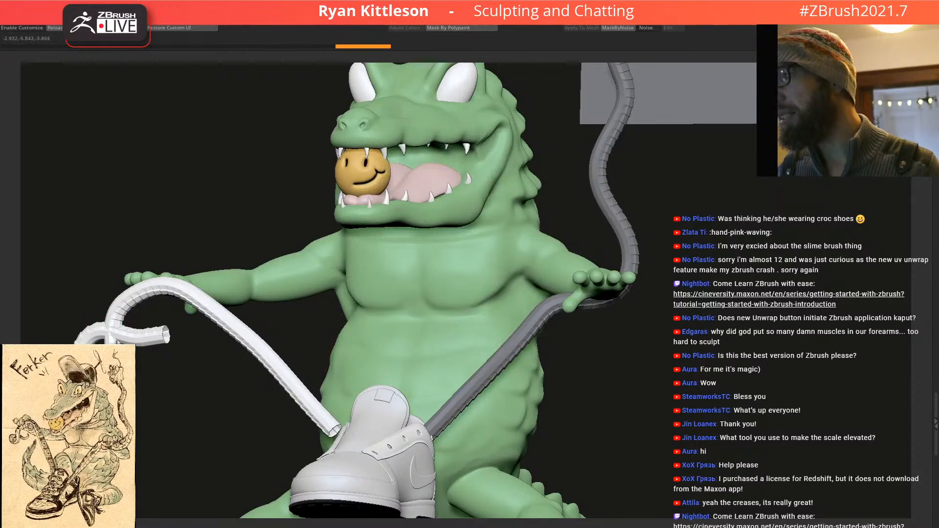
right_click_drag(117, 333, 143, 329)
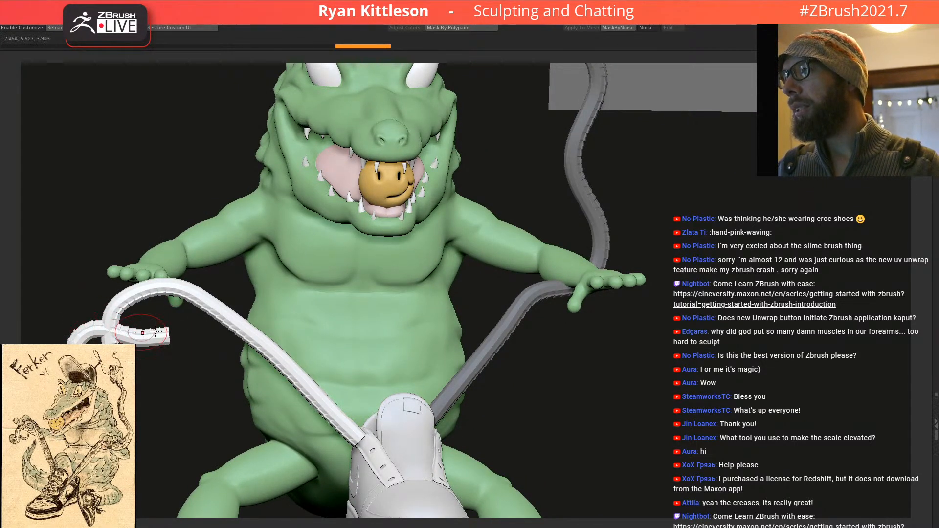
right_click_drag(219, 323, 169, 333)
right_click_drag(518, 270, 443, 310, "ctrl")
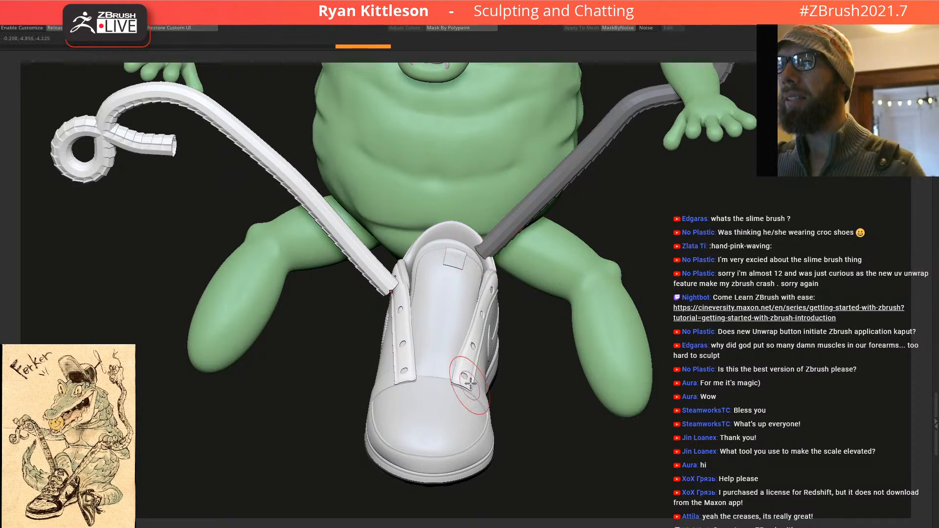
right_click_drag(400, 178, 398, 384, "ctrl")
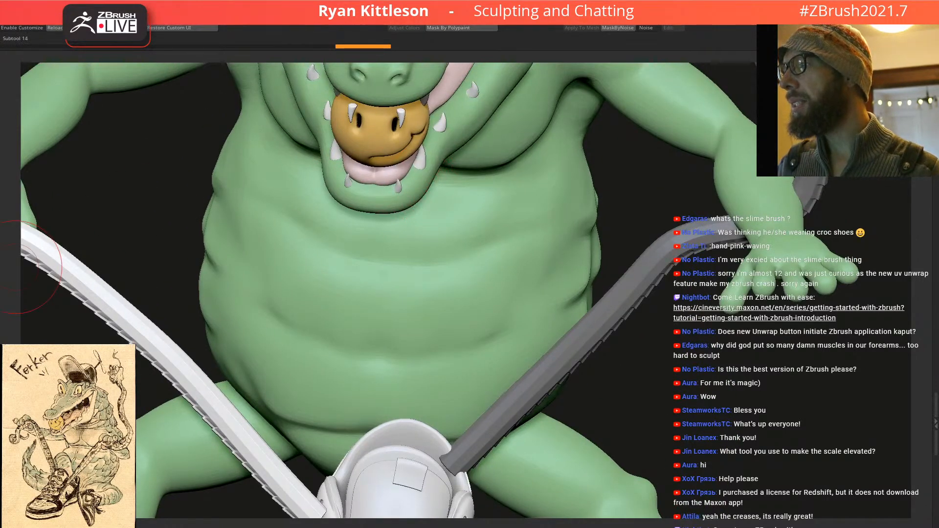
Step: Isolate the crocodile body subtool and check its polyframe
left_click(6, 298)
key("alt+s")
right_click_drag(446, 103, 446, 157, "alt")
key("shift+f")
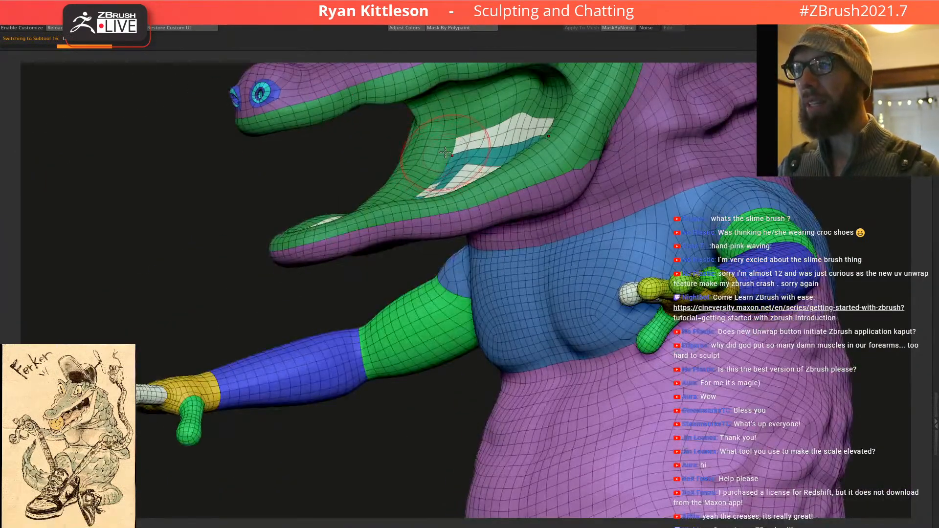
key("shift+f")
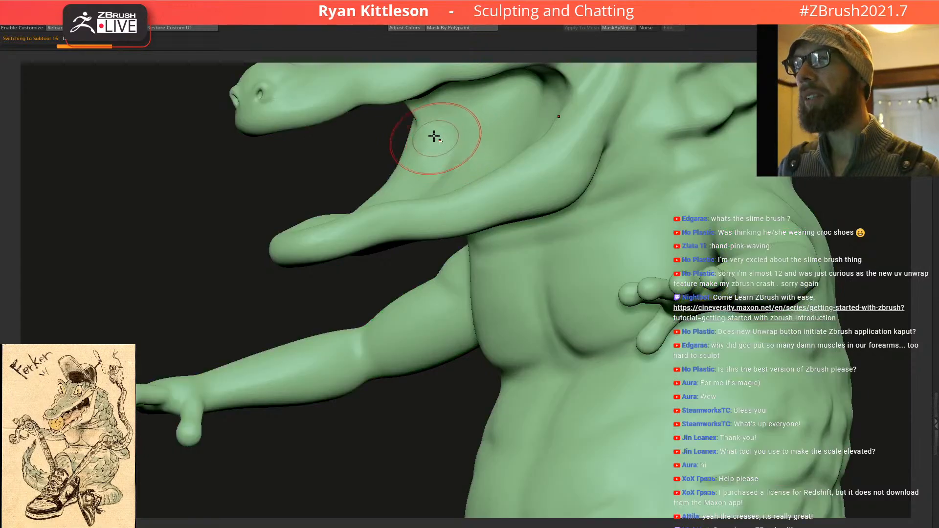
Step: Mask patches on the side of the crocodile's upper jaw and on its lower jaw for a Slime Bridge test
right_click_drag(434, 139, 445, 210)
right_click_drag(384, 177, 377, 184)
key("space")
right_click_drag(482, 167, 579, 127, "ctrl")
right_click_drag(542, 164, 606, 180)
left_click_drag(619, 178, 524, 180)
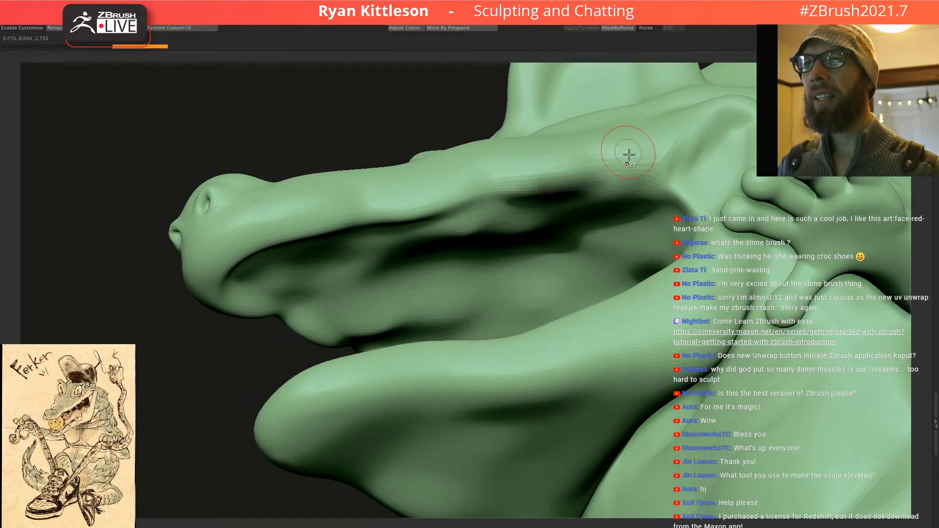
mouse_move(619, 166)
left_mouse_down()
mouse_move(531, 170)
mouse_move(484, 185)
mouse_move(527, 177)
left_mouse_up()
left_click_drag(599, 175, 493, 188)
right_click_drag(535, 193, 658, 246)
mouse_move(658, 246)
left_mouse_down()
mouse_move(587, 343)
mouse_move(627, 285)
left_mouse_up()
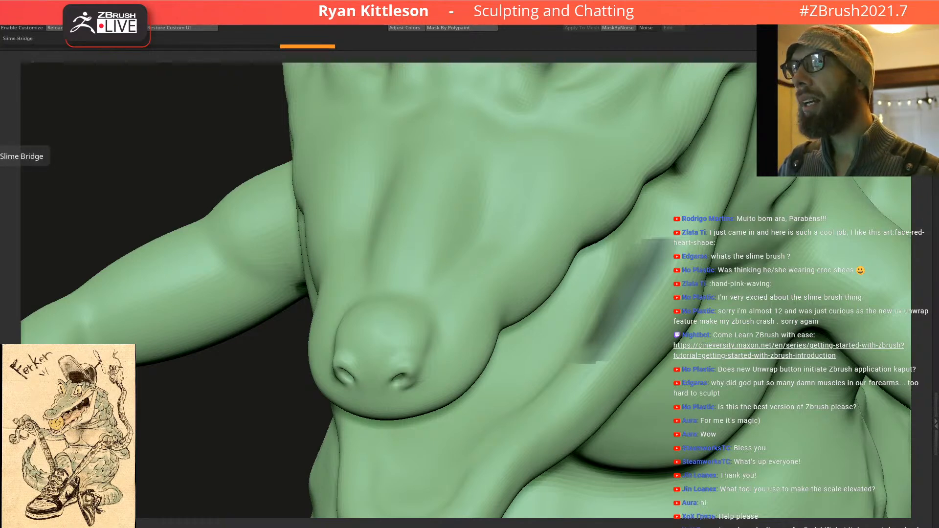
Step: Try a Slime Bridge between the masked jaw patches, compare the mouth with and without it, and undo it
left_click(17, 38)
mouse_move(95, 140)
left_mouse_down()
mouse_move(465, 168)
mouse_move(437, 173)
mouse_move(615, 243)
mouse_move(538, 210)
mouse_move(599, 222)
left_mouse_up()
key("ctrl+z")
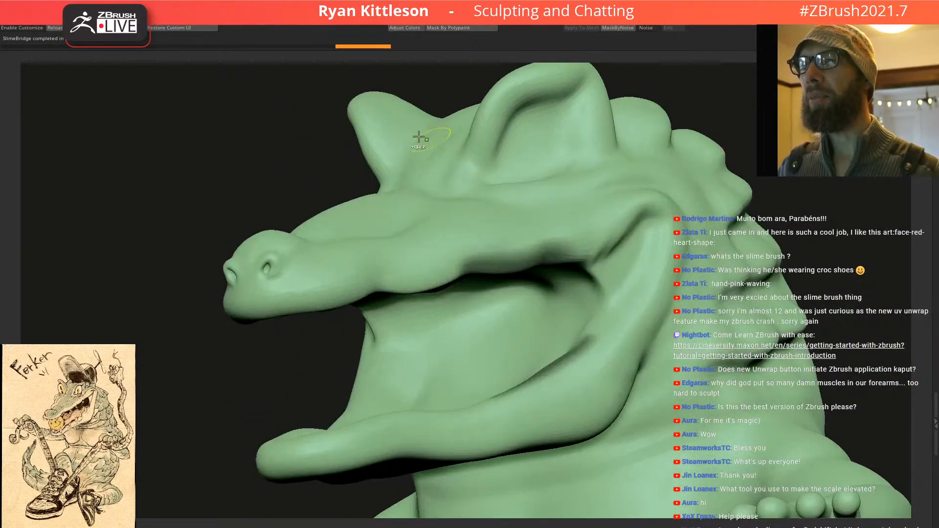
key("ctrl+z")
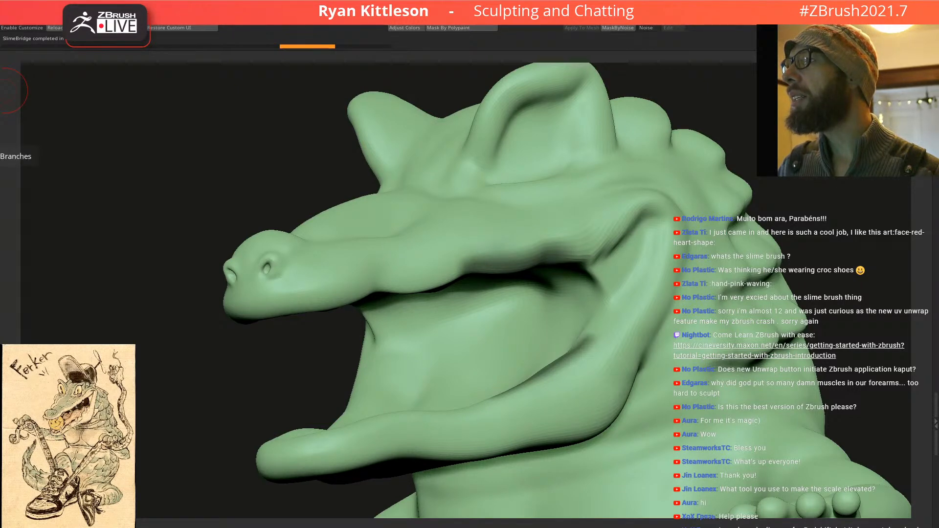
key("ctrl+shift+z")
mouse_move(463, 240)
right_mouse_down()
mouse_move(405, 256)
mouse_move(454, 232)
mouse_move(458, 198)
mouse_move(434, 247)
right_mouse_up()
key("ctrl+z")
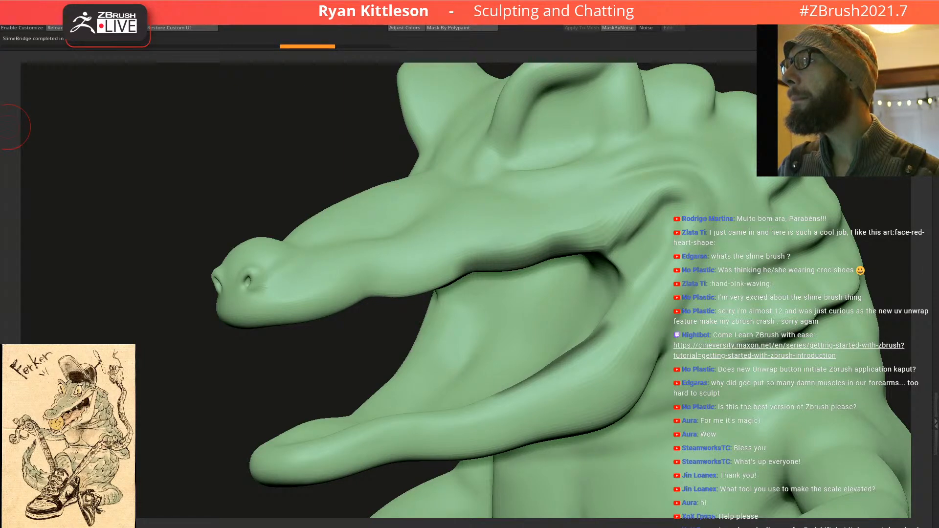
Step: Regenerate the Slime Bridge in the crocodile's mouth, view the tangled branching strands from another angle, and undo it
left_click(9, 128)
mouse_move(419, 195)
right_mouse_down()
mouse_move(433, 163)
mouse_move(391, 171)
right_mouse_up()
key("ctrl+z")
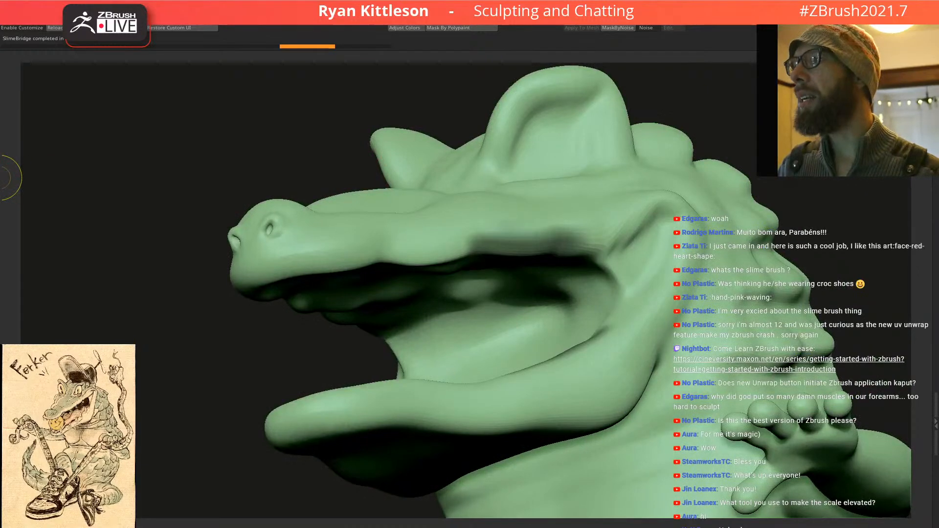
left_click(7, 168)
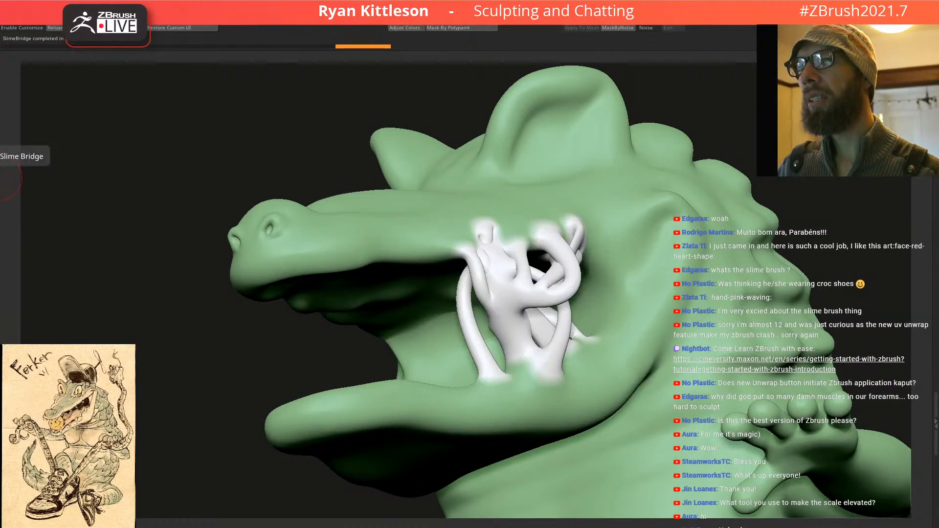
right_click_drag(157, 176, 151, 204)
key("ctrl+z")
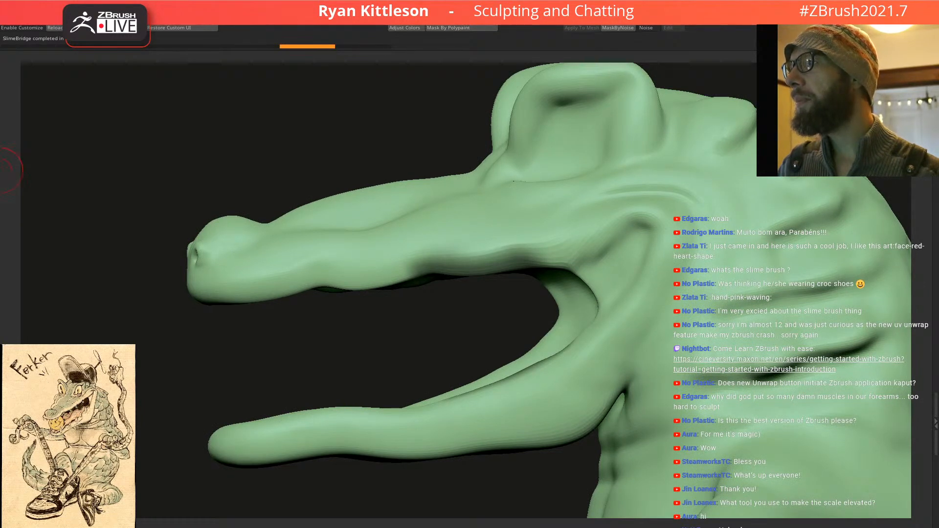
Step: Try further Slime Bridge variations across the open jaws, adjusting the Branches setting and undoing each result
left_click(7, 169)
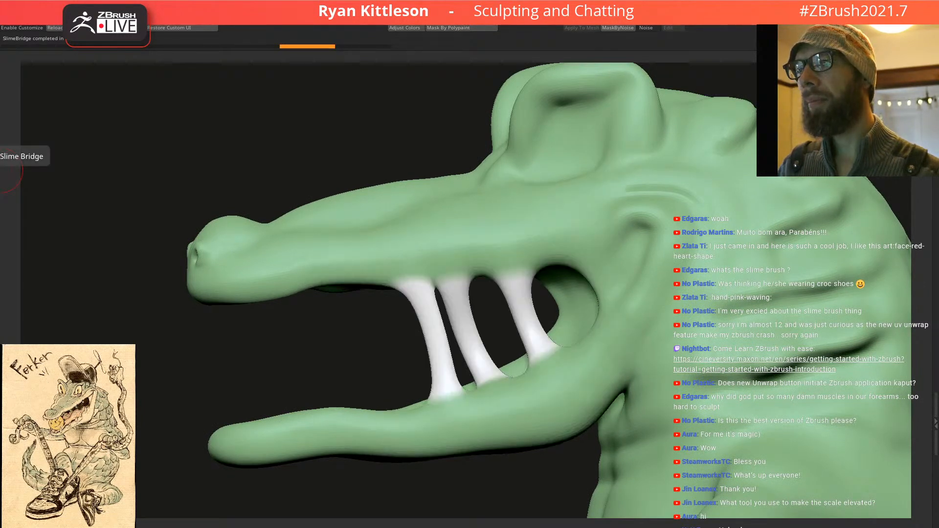
mouse_move(178, 153)
right_mouse_down()
mouse_move(203, 156)
mouse_move(191, 167)
mouse_move(180, 151)
right_mouse_up()
left_click(10, 164)
key("ctrl+z")
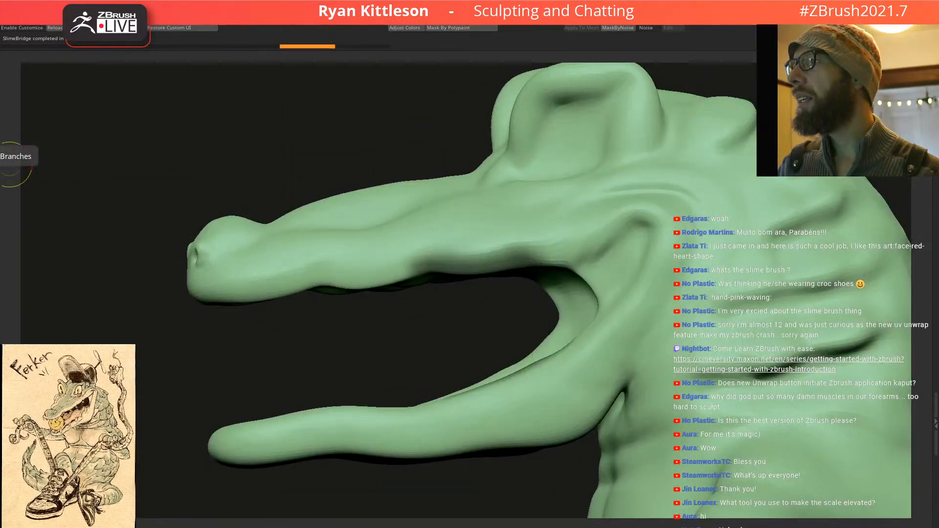
left_click(10, 165)
key("ctrl+z")
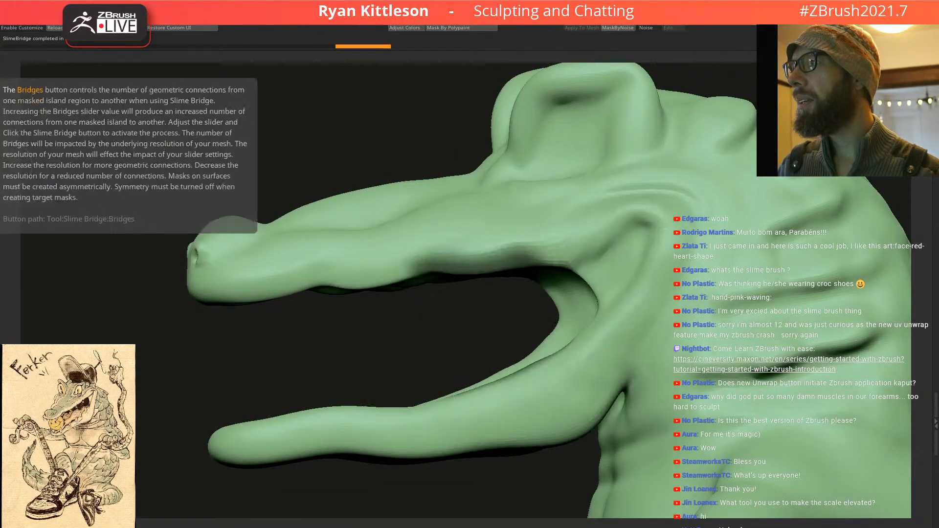
Step: Try the Slime Bridge with a different Bridges setting between the jaws and undo it
left_click(11, 164)
mouse_move(203, 164)
right_mouse_down()
mouse_move(241, 172)
mouse_move(217, 170)
right_mouse_up()
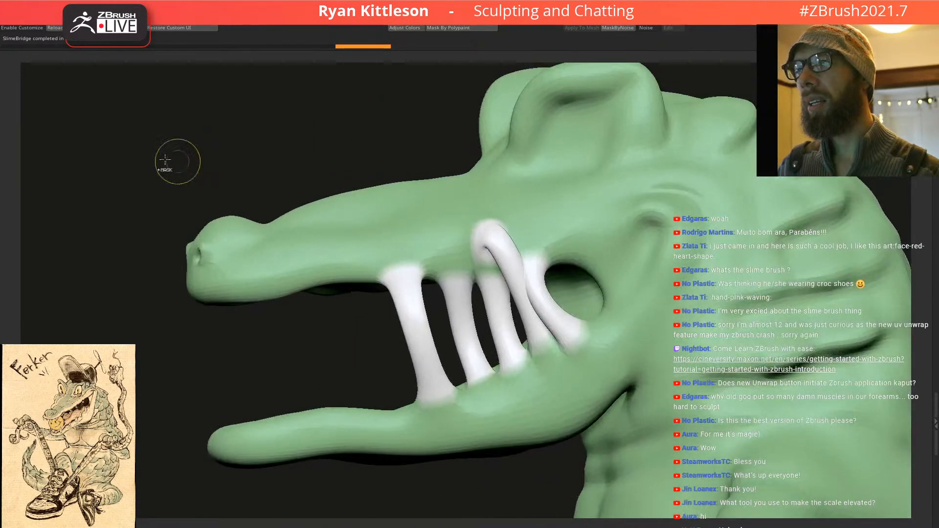
key("ctrl+z")
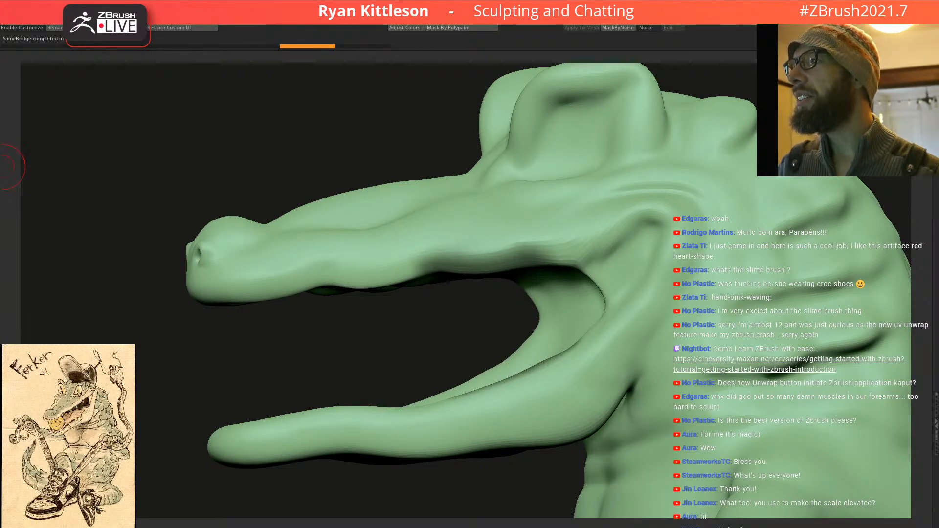
Step: Generate a Slime Bridge with interconnected strands, try to run it again on the result, and undo it
left_click(10, 165)
right_click_drag(412, 210, 430, 212)
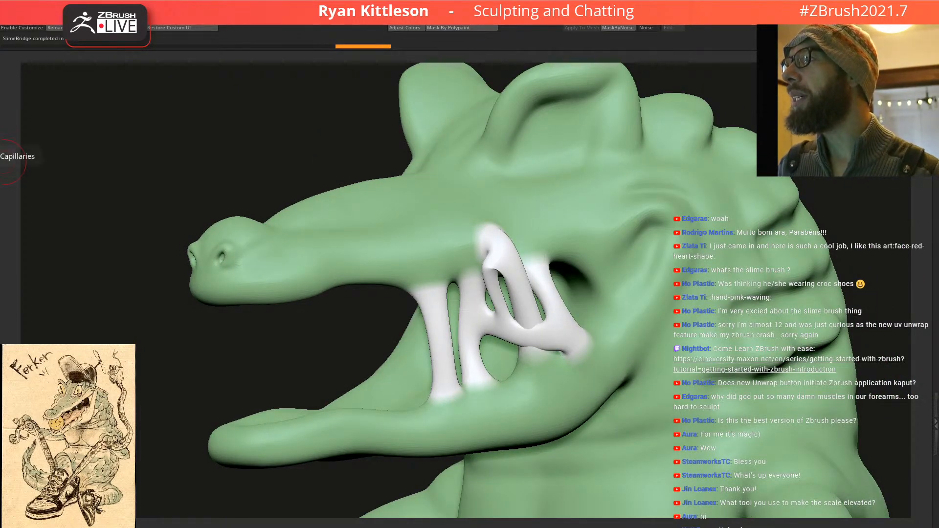
left_click(4, 161)
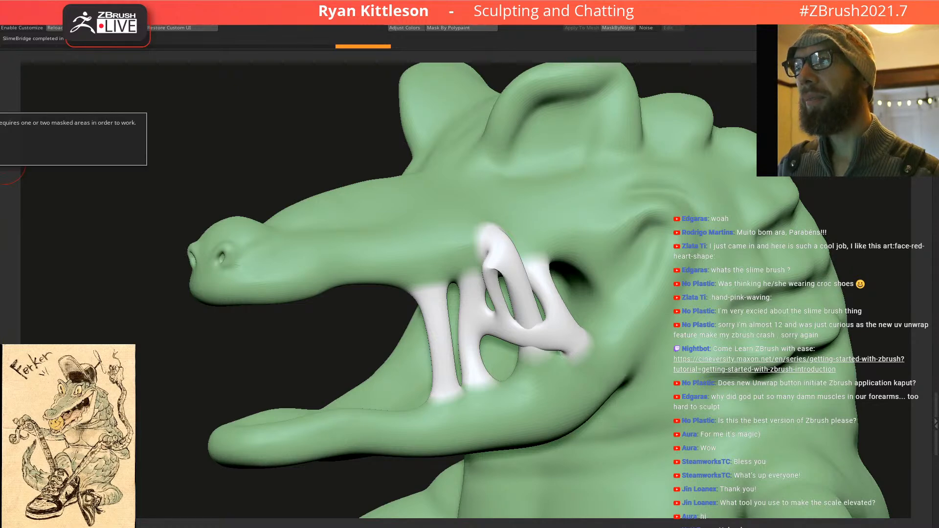
key("ctrl+z")
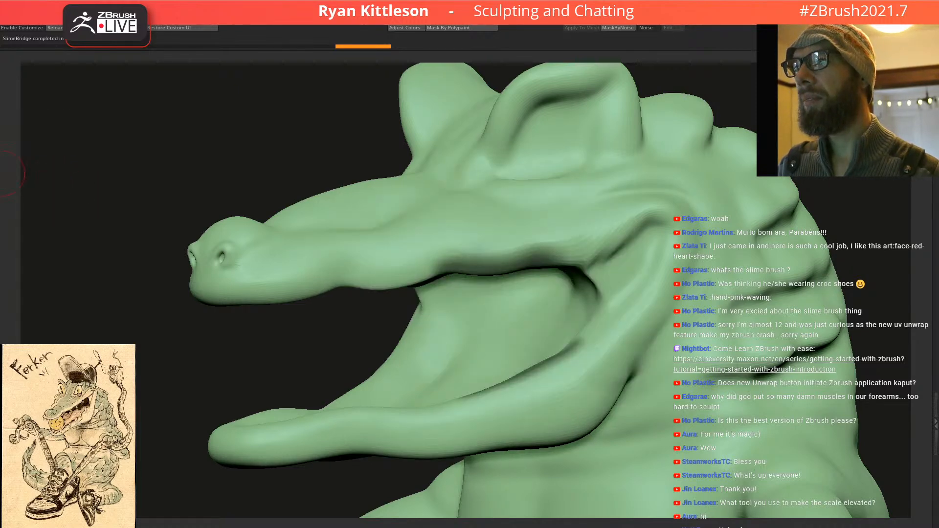
Step: Abandon the Slime Bridge test and return to the whole character with its shoe and snakes
left_click(11, 166)
key("f")
mouse_move(277, 147)
left_mouse_down()
mouse_move(503, 251)
mouse_move(537, 308)
mouse_move(440, 281)
left_mouse_up()
key("ctrl+z")
right_click_drag(531, 355, 491, 187, "alt")
mouse_move(502, 252)
right_mouse_down("ctrl")
mouse_move(466, 256)
mouse_move(513, 264)
mouse_move(522, 285)
mouse_move(551, 267)
mouse_move(513, 253)
mouse_move(556, 287)
mouse_move(514, 240)
right_mouse_up("ctrl")
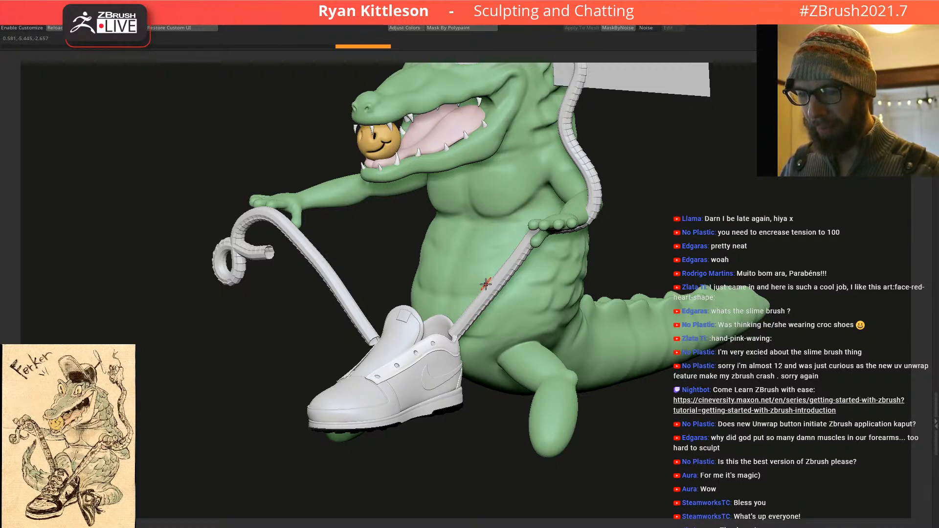
Step: Isolate the snake subtool, hide the helper plane and delete the hidden geometry, keeping only the two strands
right_click_drag(479, 264, 598, 179)
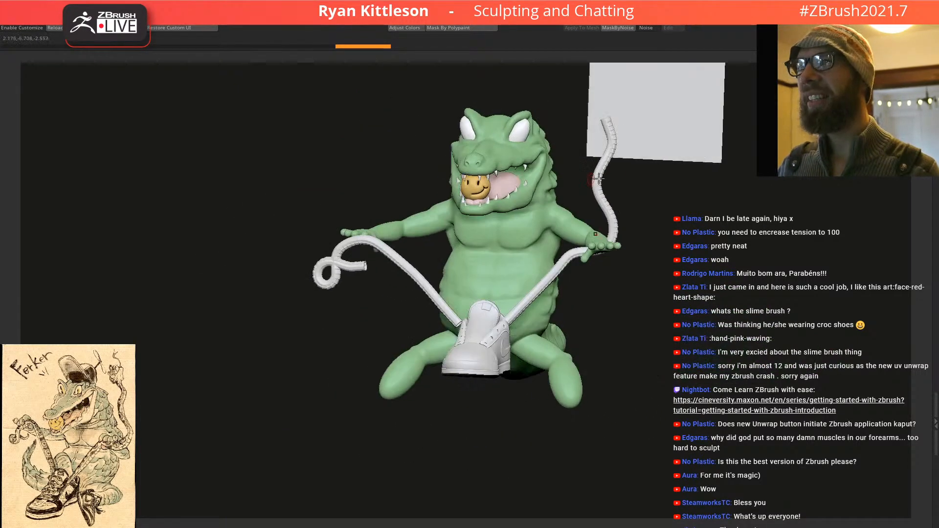
left_click(665, 113, "alt")
key("alt+s")
right_click_drag(708, 80, 674, 155, "alt")
left_click(687, 117, "ctrl+shift")
left_click(686, 117, "ctrl+shift")
key("ctrl+Delete")
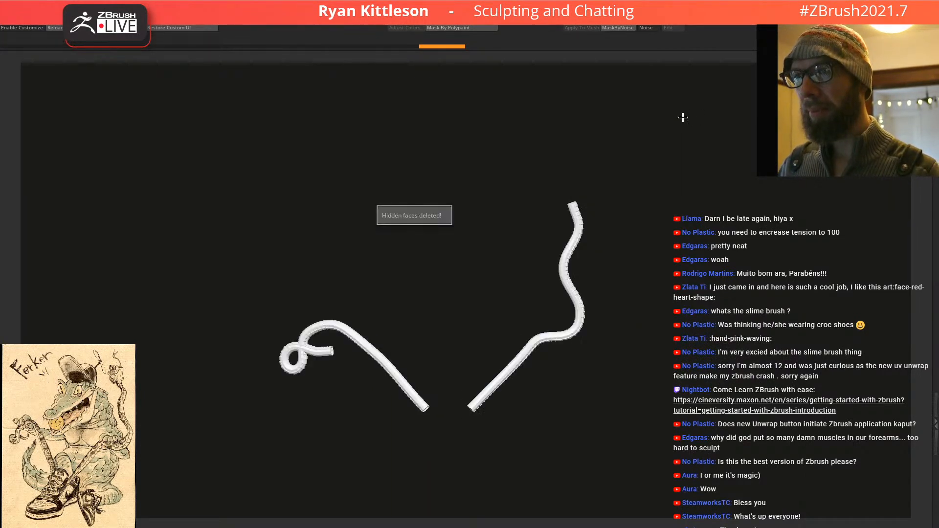
Step: Step back through the edit history past the plane deletion and the strands, and redo up to both snake strands with the plane
right_click_drag(488, 359, 505, 328, "alt")
mouse_move(504, 254)
right_mouse_down()
mouse_move(487, 272)
mouse_move(518, 275)
mouse_move(528, 306)
mouse_move(562, 289)
mouse_move(519, 275)
right_mouse_up()
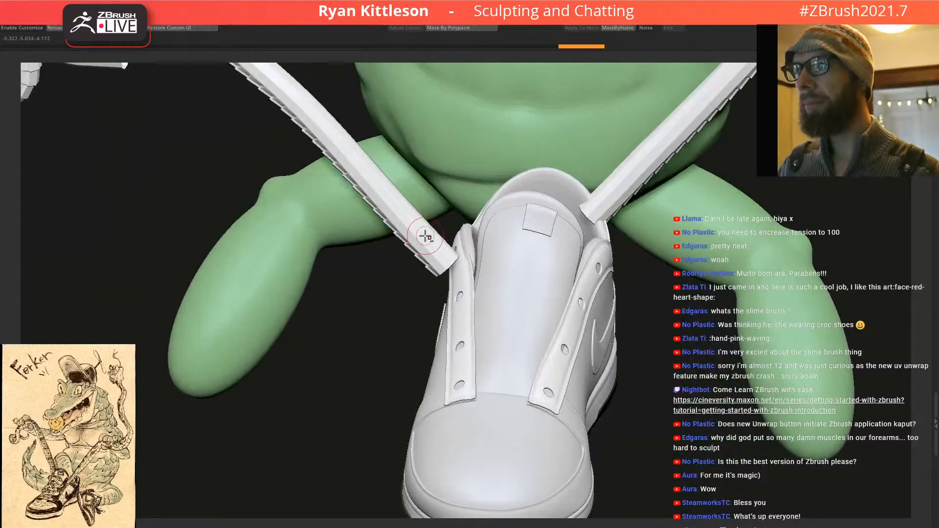
mouse_move(449, 225)
right_mouse_down("ctrl")
mouse_move(447, 209)
mouse_move(437, 212)
mouse_move(426, 245)
mouse_move(448, 229)
right_mouse_up("ctrl")
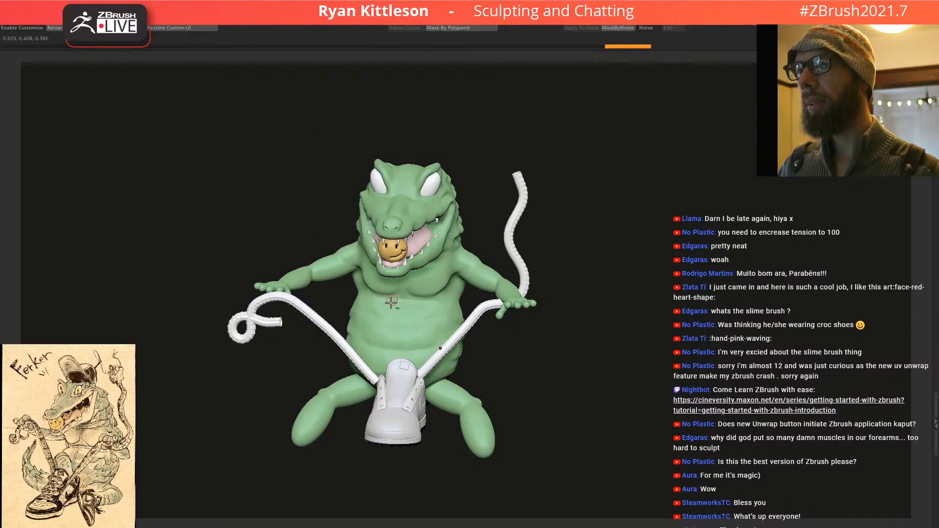
right_click_drag(391, 300, 395, 243, "alt")
key("ctrl+z")
key("ctrl+z")
key("ctrl+z")
key("ctrl+z")
key("ctrl+z")
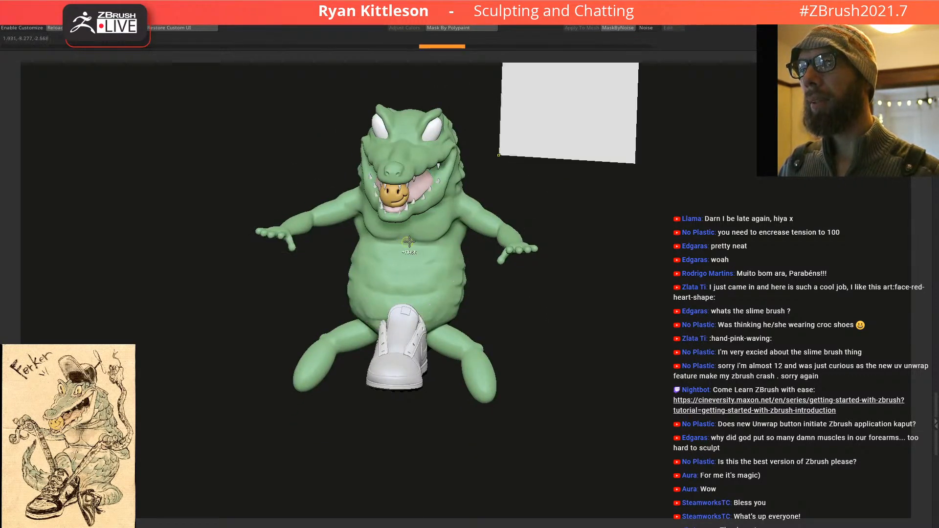
key("ctrl+z")
key("ctrl+shift+z")
key("ctrl+shift+z")
key("ctrl+shift+z")
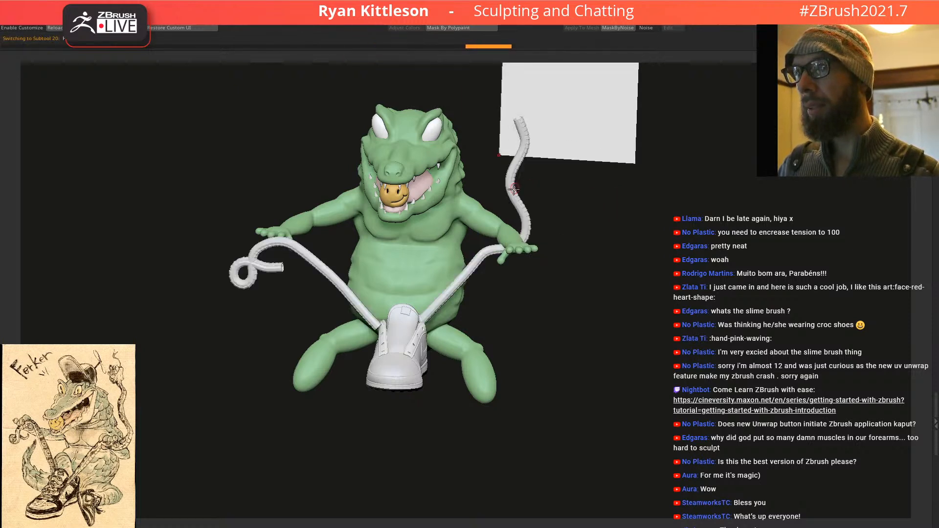
Step: Redo the snake subtool's history to the state holding only the helper plane, and make the crocodile's body the active subtool
key("ctrl+shift+z")
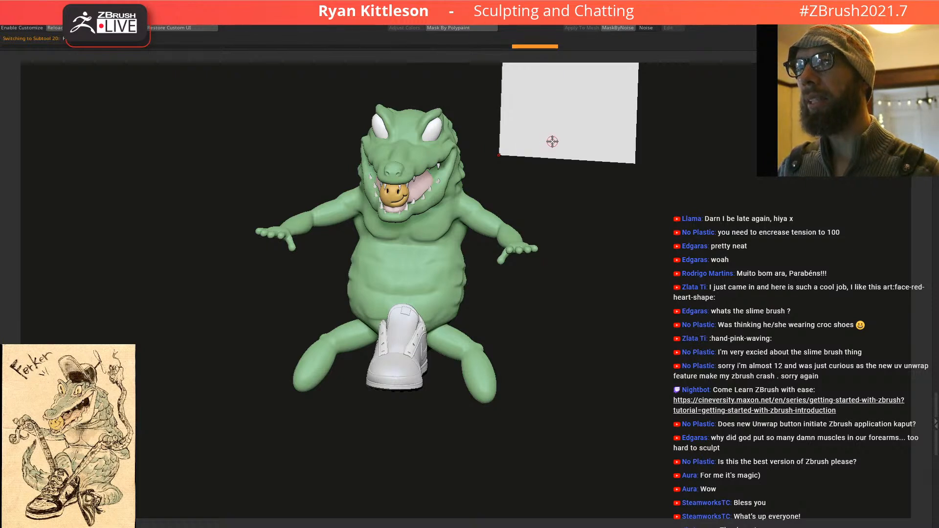
key("w")
mouse_move(427, 282)
right_mouse_down()
mouse_move(438, 284)
mouse_move(436, 272)
mouse_move(427, 279)
mouse_move(433, 266)
right_mouse_up()
key("q")
left_click(433, 268, "alt")
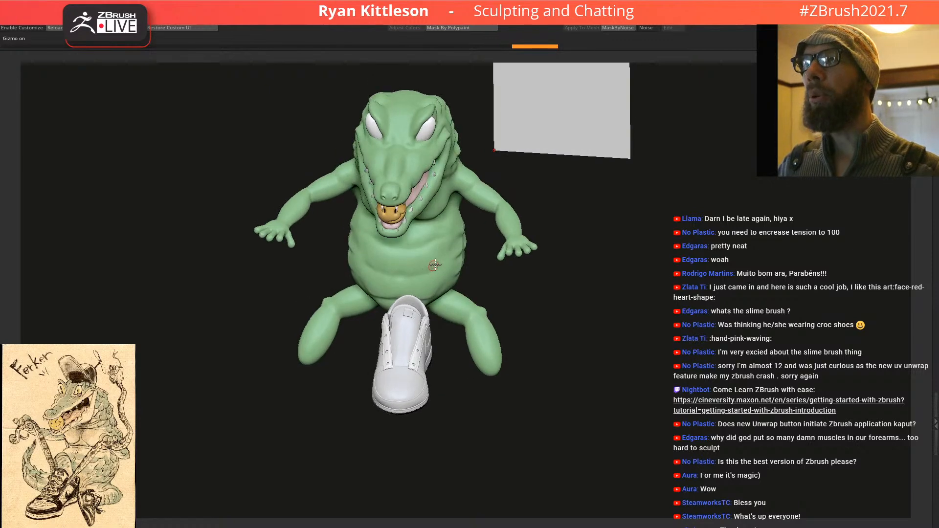
Step: Choose the snake brush and try to draw a lace curve across the shoe's lowest pair of eyelets
right_click_drag(416, 303, 438, 161)
right_click_drag(416, 252, 330, 325, "ctrl")
right_click_drag(333, 370, 413, 213, "alt")
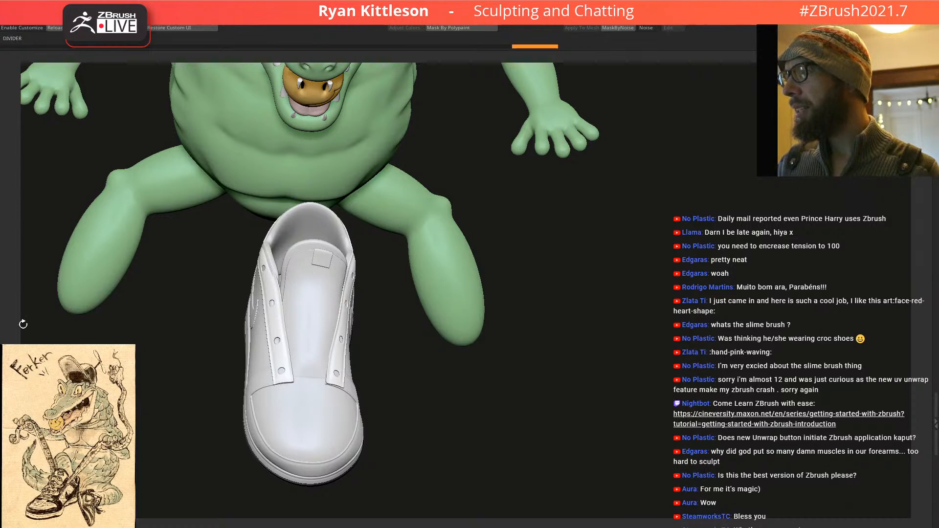
mouse_move(286, 273)
right_mouse_down()
mouse_move(306, 278)
mouse_move(281, 277)
right_mouse_up()
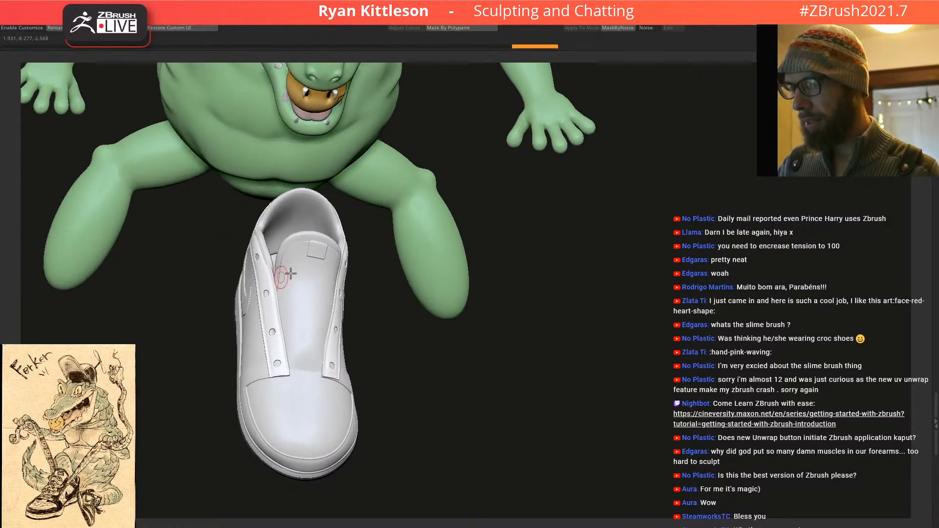
key("b")
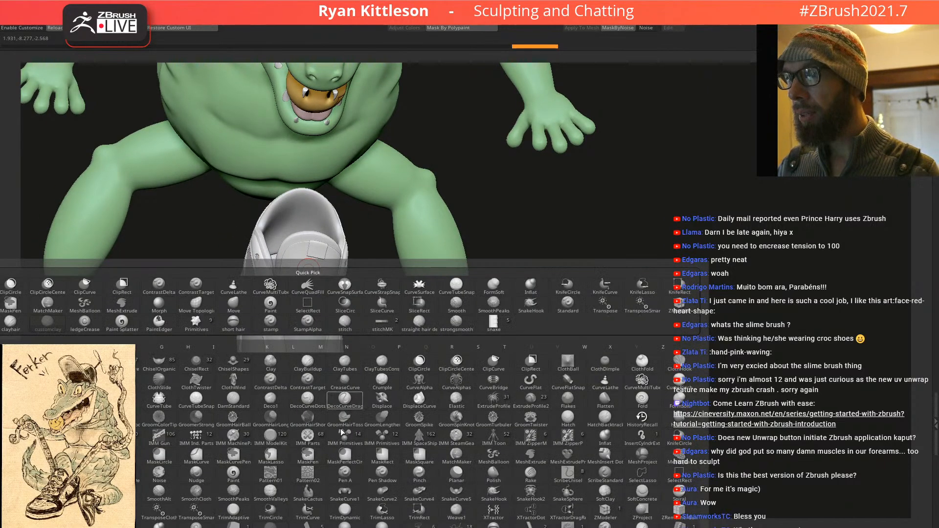
left_click(492, 323)
mouse_move(282, 321)
right_mouse_down("ctrl")
mouse_move(304, 342)
mouse_move(239, 361)
mouse_move(361, 139)
right_mouse_up("ctrl")
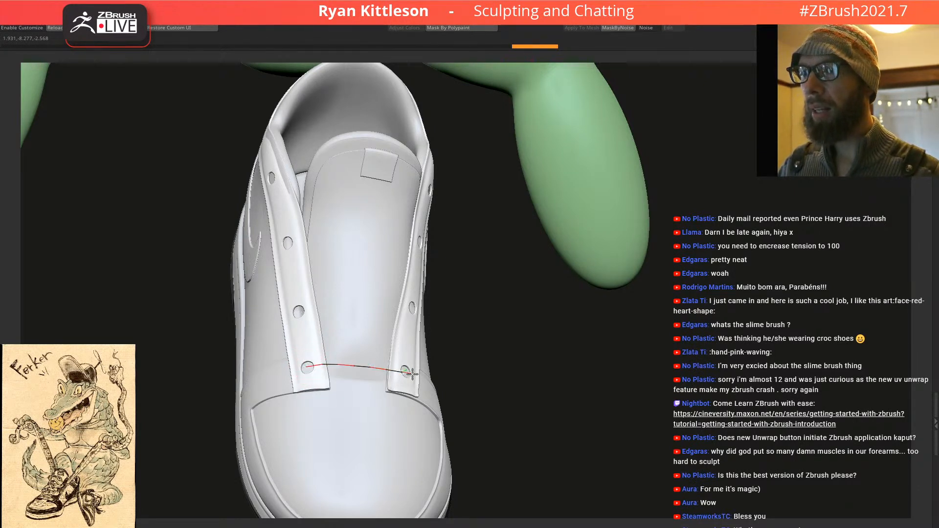
left_click_drag(420, 376, 422, 376)
Step: Choose the snake segment as the brush's insert mesh and make the helper plane the active subtool
mouse_move(390, 370)
right_mouse_down()
mouse_move(372, 374)
mouse_move(401, 375)
mouse_move(391, 377)
right_mouse_up()
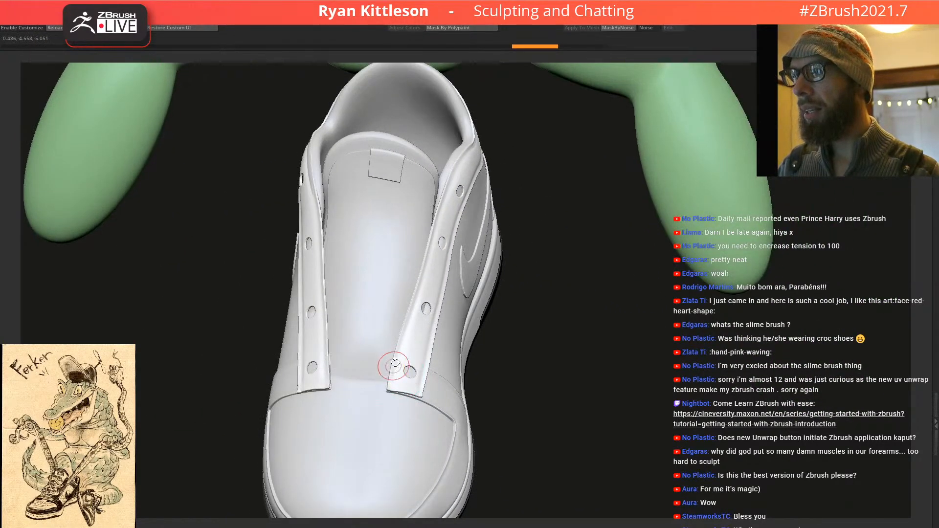
key("b")
left_click(398, 346)
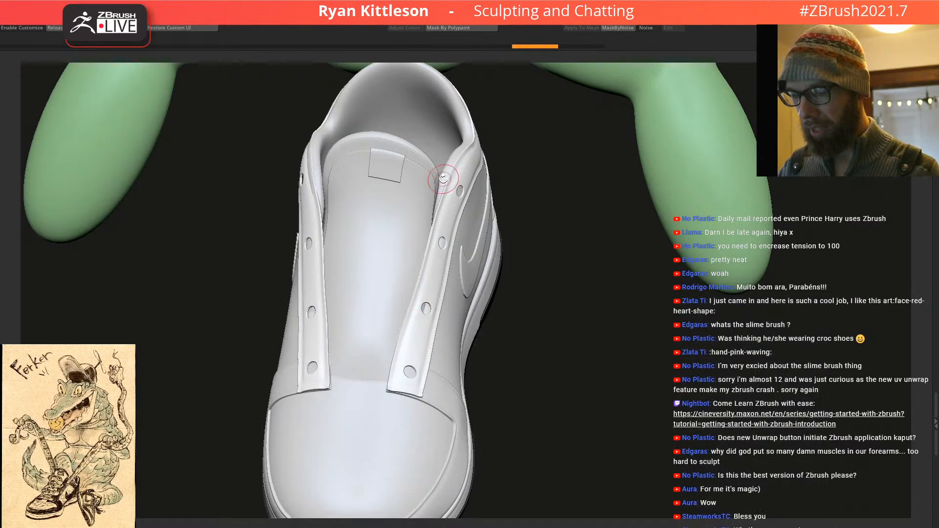
key("m")
left_click(312, 205)
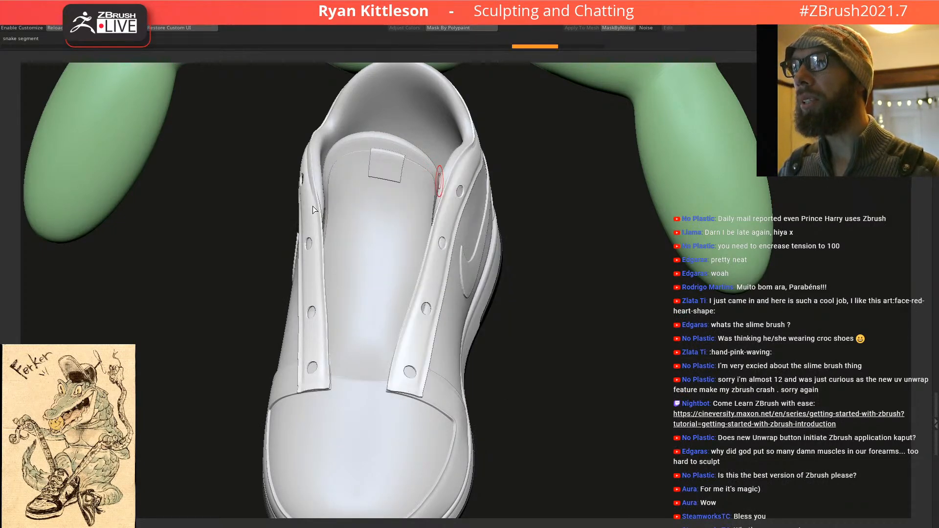
mouse_move(309, 368)
right_mouse_down()
mouse_move(383, 373)
mouse_move(304, 375)
mouse_move(322, 365)
right_mouse_up()
right_click_drag(353, 315, 167, 144, "ctrl")
left_click(462, 220, "alt")
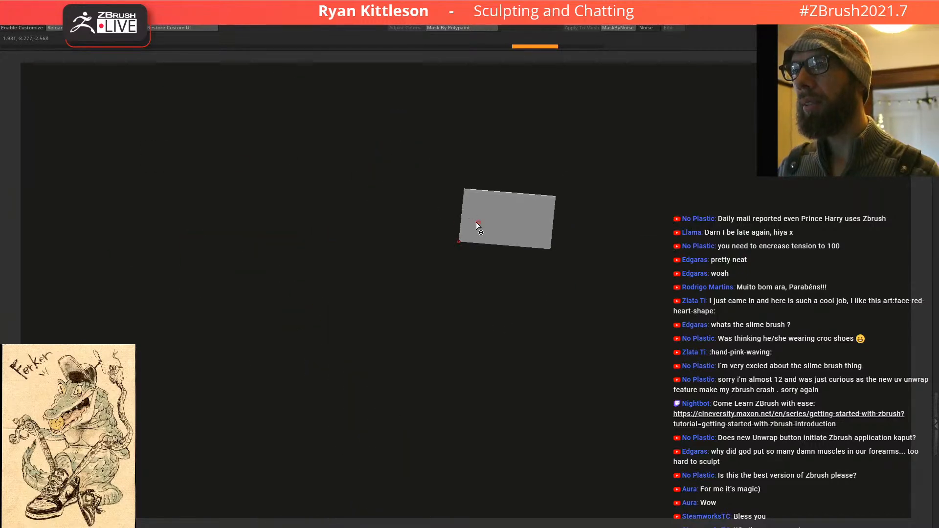
Step: Try to draw snake segment strands between the shoe's two lowest eyelets and undo the result
mouse_move(357, 377)
right_mouse_down("ctrl")
mouse_move(507, 449)
mouse_move(374, 363)
right_mouse_up("ctrl")
left_click_drag(315, 429, 312, 432)
right_click_drag(389, 377, 399, 339, "ctrl")
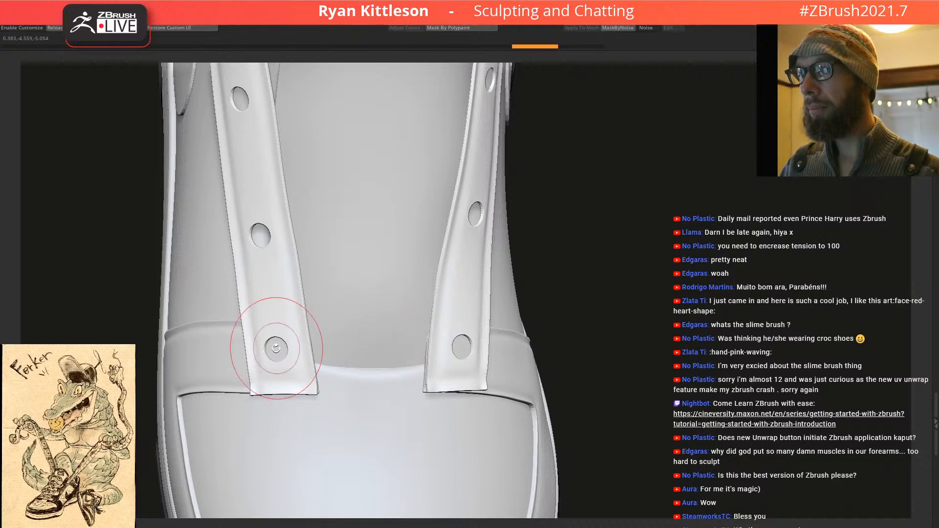
right_click_drag(250, 350, 233, 256)
right_click_drag(350, 360, 391, 390, "ctrl")
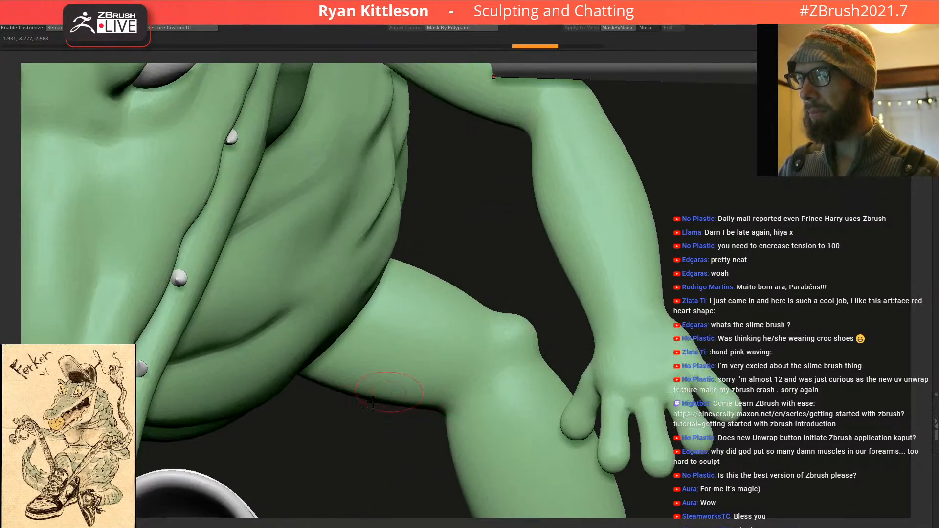
mouse_move(275, 415)
right_mouse_down("alt")
mouse_move(342, 338)
mouse_move(348, 208)
right_mouse_up("alt")
left_click_drag(467, 307, 371, 311)
left_click_drag(514, 328, 392, 321)
left_click_drag(308, 334, 305, 336)
right_click_drag(397, 334, 401, 303)
key("ctrl+z")
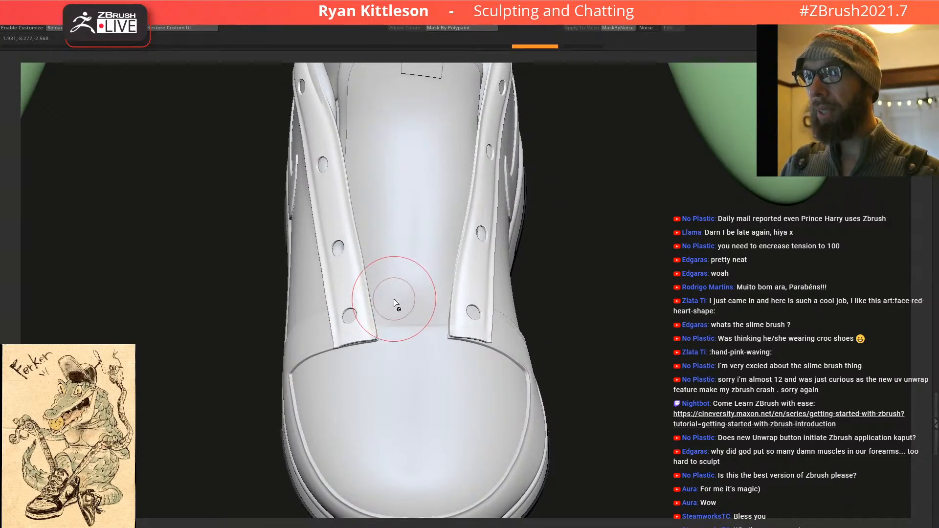
Step: Try the lowest lace again with curves starting outside the right flap and crossing to the left one, undoing the partly buried strand
mouse_move(397, 304)
right_mouse_down()
mouse_move(431, 322)
mouse_move(405, 285)
right_mouse_up()
left_click_drag(501, 189, 450, 182)
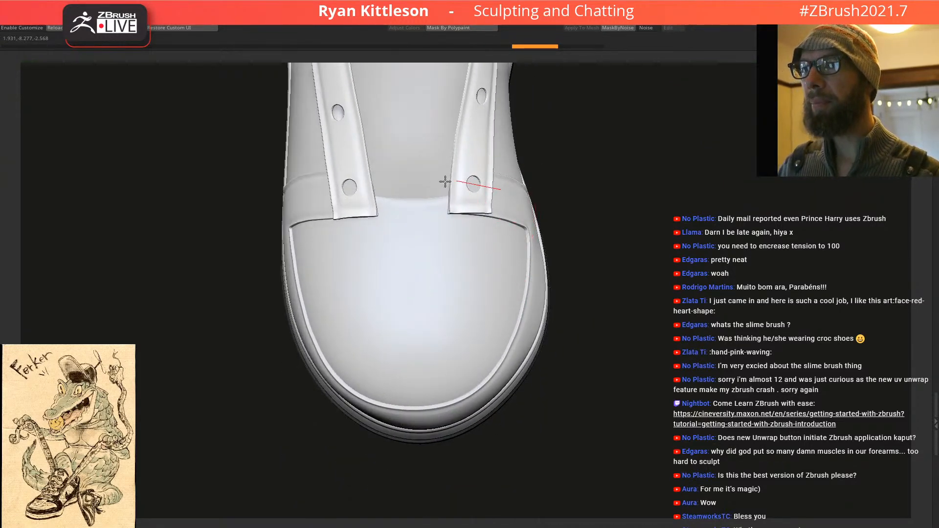
left_click_drag(326, 189, 313, 196)
key("ctrl+z")
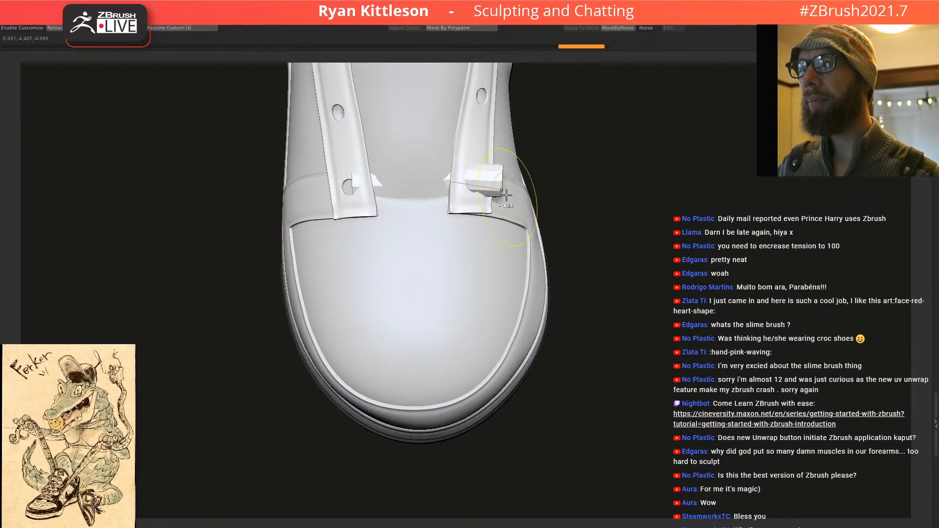
mouse_move(509, 190)
left_mouse_down()
mouse_move(327, 184)
mouse_move(293, 203)
left_mouse_up()
mouse_move(346, 235)
right_mouse_down()
mouse_move(398, 157)
mouse_move(393, 210)
mouse_move(457, 251)
right_mouse_up()
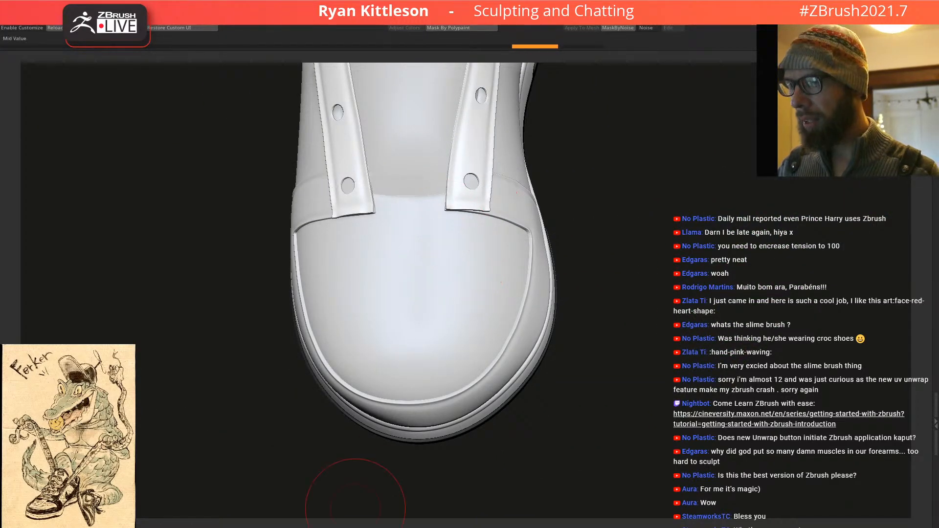
mouse_move(480, 246)
right_mouse_down()
mouse_move(478, 203)
mouse_move(593, 245)
mouse_move(562, 236)
right_mouse_up()
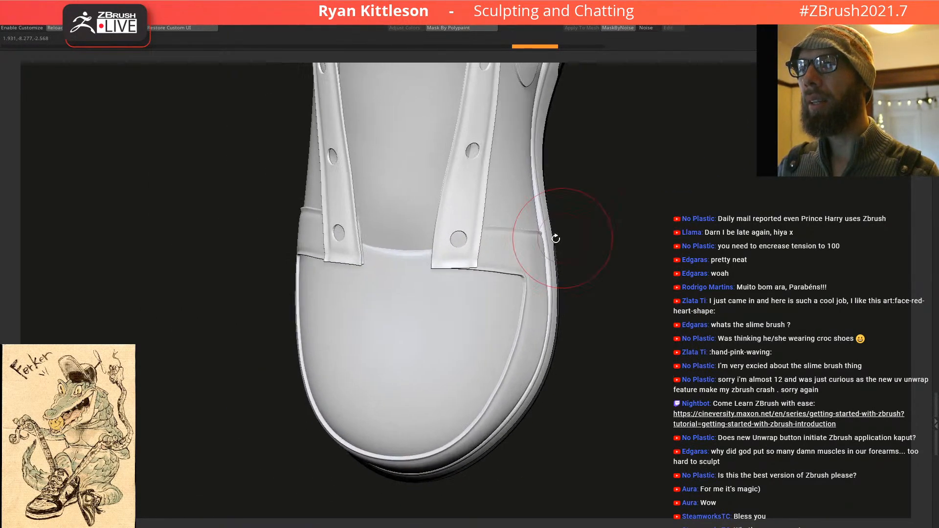
Step: Draw a straight snake strand across both flaps over the shoe's lowest eyelets and check it from the front and above
left_click_drag(504, 245, 407, 236)
left_click_drag(299, 241, 299, 241)
right_click_drag(389, 274, 389, 182)
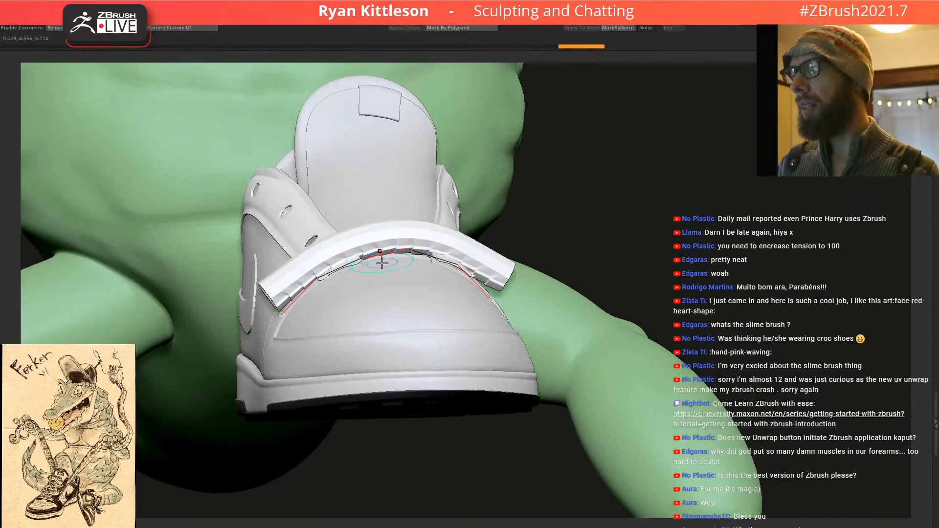
right_click_drag(383, 261, 383, 314)
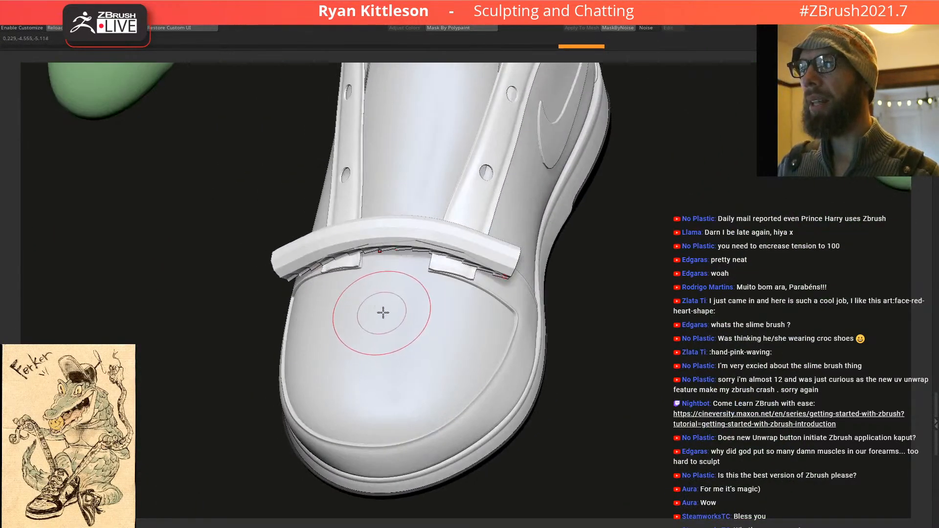
mouse_move(384, 236)
right_mouse_down()
mouse_move(390, 274)
mouse_move(379, 272)
right_mouse_up()
mouse_move(367, 210)
right_mouse_down("alt")
mouse_move(356, 258)
mouse_move(335, 269)
mouse_move(321, 256)
mouse_move(311, 262)
right_mouse_up("alt")
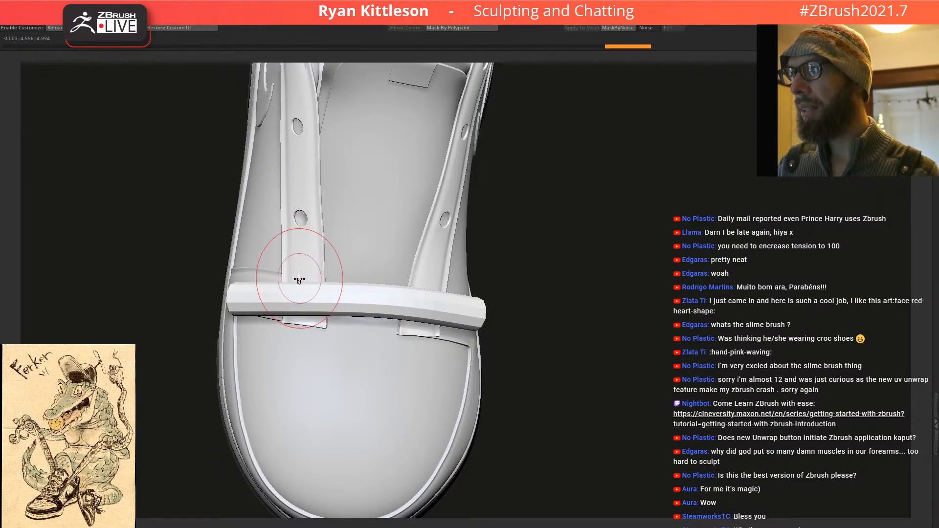
Step: Draw a diagonal strand from the right flap's second eyelet down to the left flap above the first lace, redrawing it once
left_click_drag(463, 209, 465, 209)
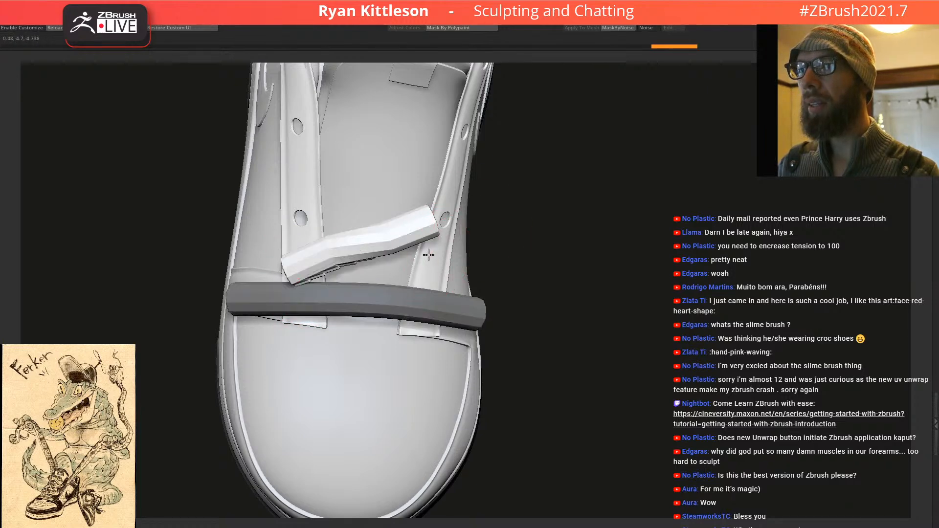
right_click_drag(430, 251, 441, 230)
key("ctrl+z")
left_click_drag(467, 206, 375, 241)
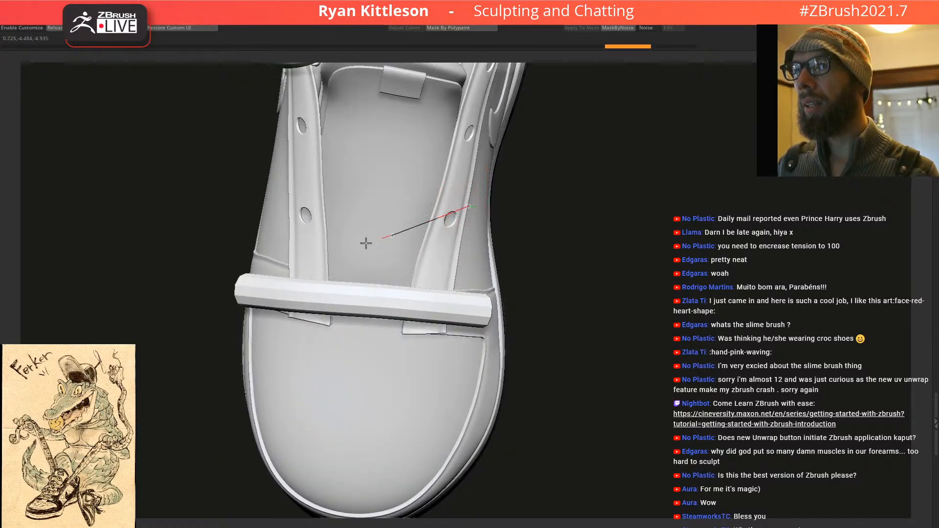
left_click_drag(289, 276, 289, 276)
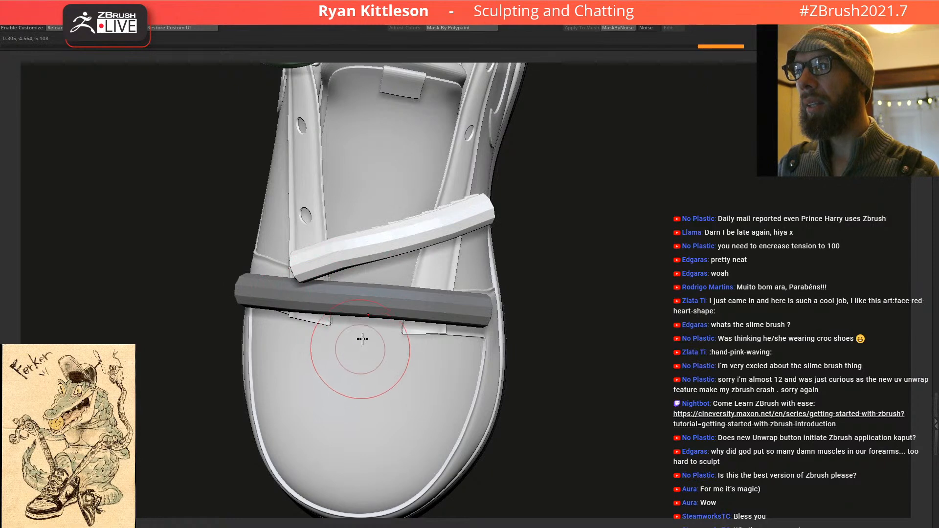
mouse_move(366, 241)
right_mouse_down()
mouse_move(384, 278)
mouse_move(395, 193)
mouse_move(398, 257)
right_mouse_up()
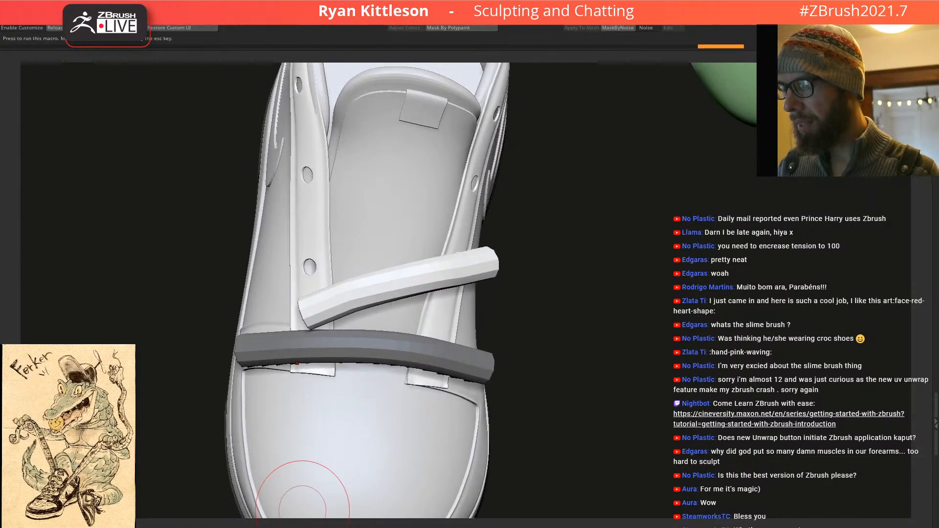
right_click_drag(356, 262, 436, 336)
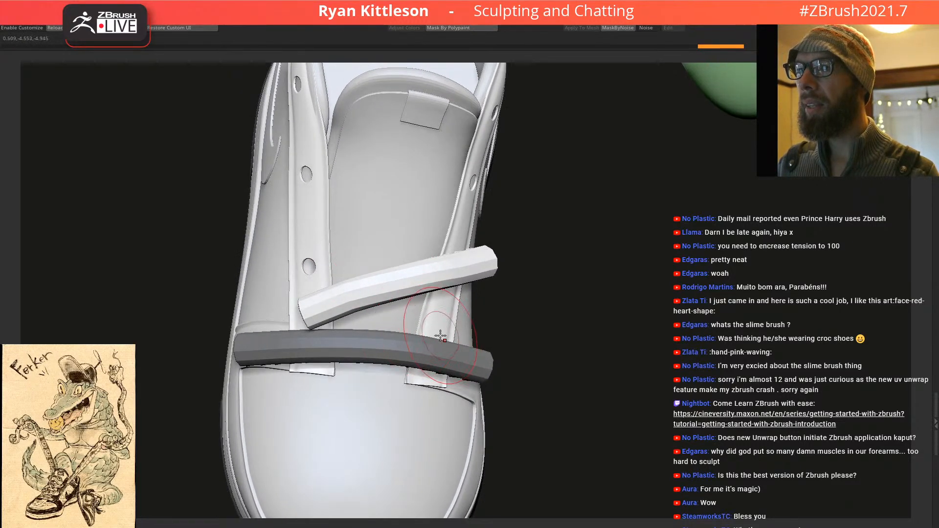
Step: Draw the crossing strand from the left flap's second eyelet down to the right end of the lowest lace
left_click_drag(287, 259, 362, 294)
key("ctrl+z")
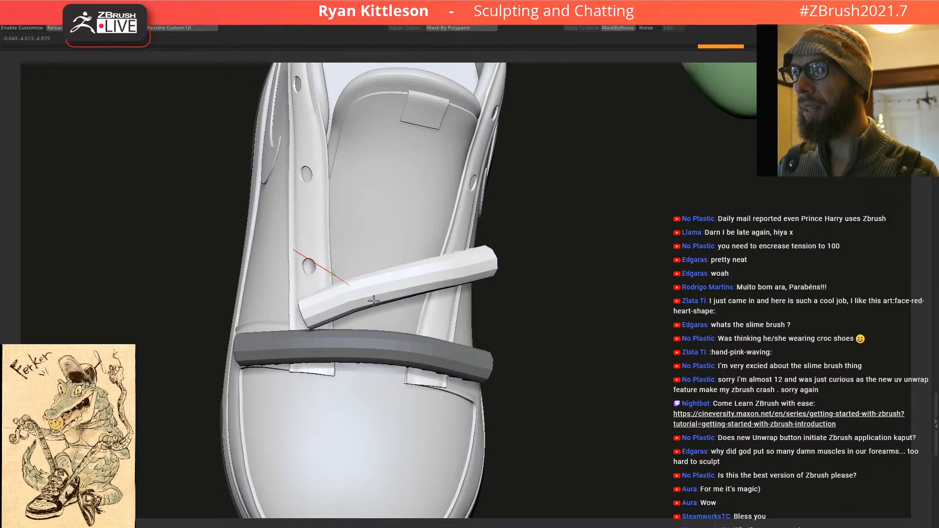
left_click_drag(469, 368, 468, 368)
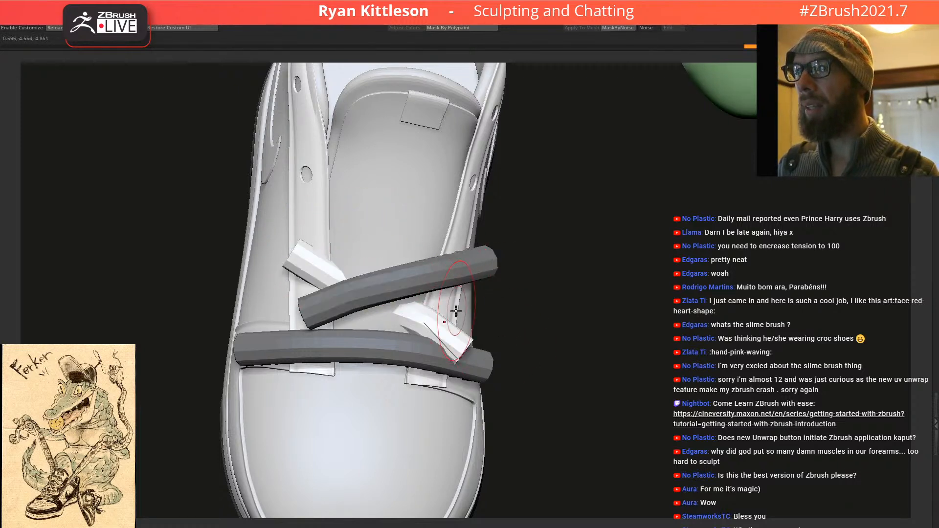
Step: Draw a strand from the left flap's third eyelet diagonally down to the right flap beside the second eyelet
right_click_drag(420, 260, 421, 322, "alt")
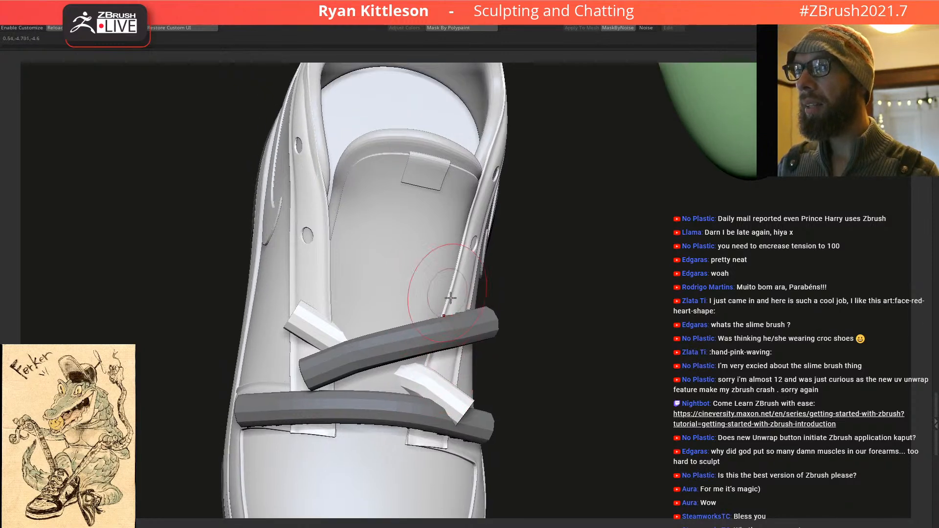
right_click_drag(448, 286, 372, 262)
left_click_drag(302, 235, 302, 236)
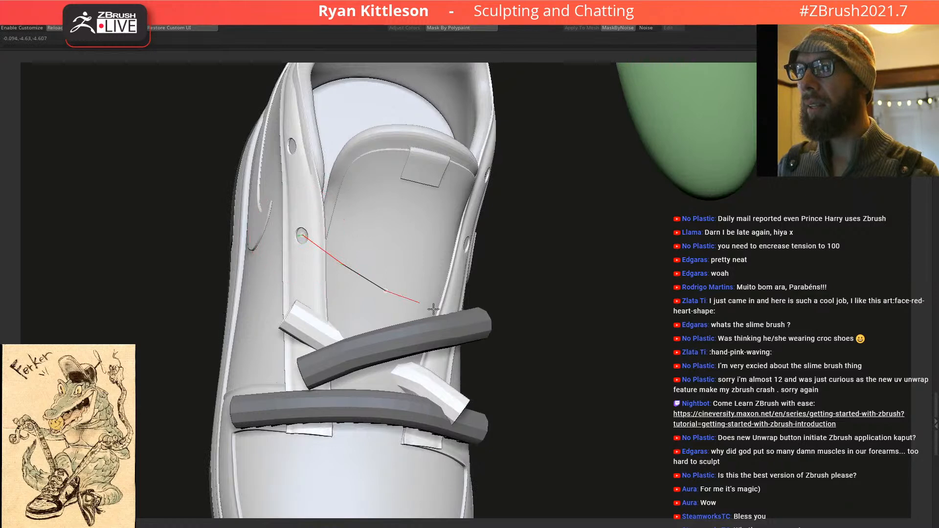
left_click_drag(477, 342, 477, 342)
Step: Try twice to draw the crossing strand between the left flap's second eyelet and the right flap's third eyelet, undoing both
mouse_move(514, 304)
right_mouse_down()
mouse_move(421, 245)
mouse_move(329, 311)
mouse_move(377, 307)
mouse_move(356, 300)
mouse_move(325, 315)
mouse_move(274, 388)
right_mouse_up()
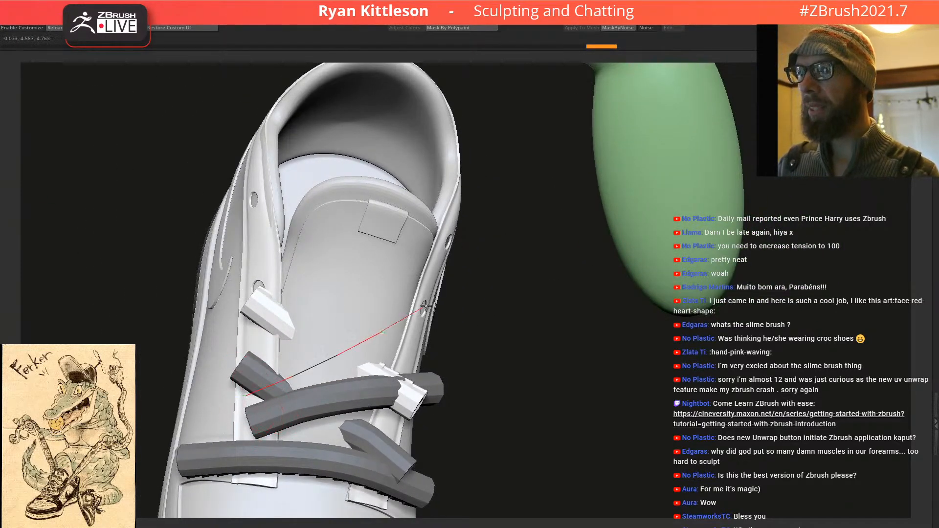
left_click_drag(429, 299, 431, 300)
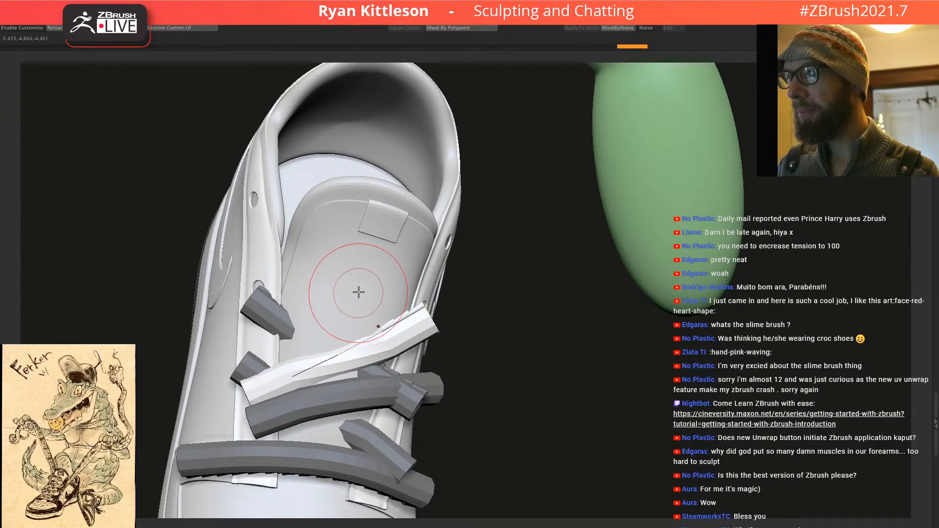
key("ctrl+z")
mouse_move(362, 277)
right_mouse_down()
mouse_move(347, 278)
mouse_move(357, 313)
mouse_move(379, 325)
mouse_move(327, 319)
mouse_move(294, 350)
right_mouse_up()
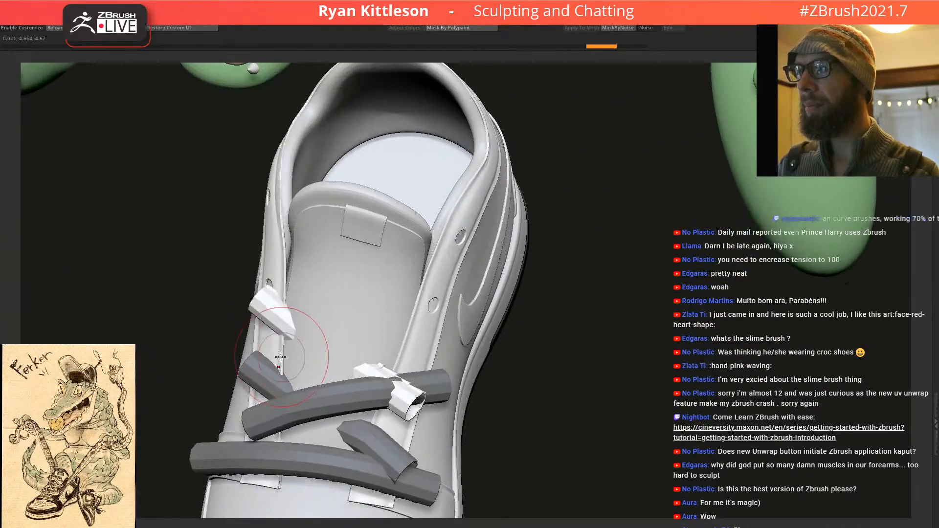
left_click_drag(433, 302, 451, 297)
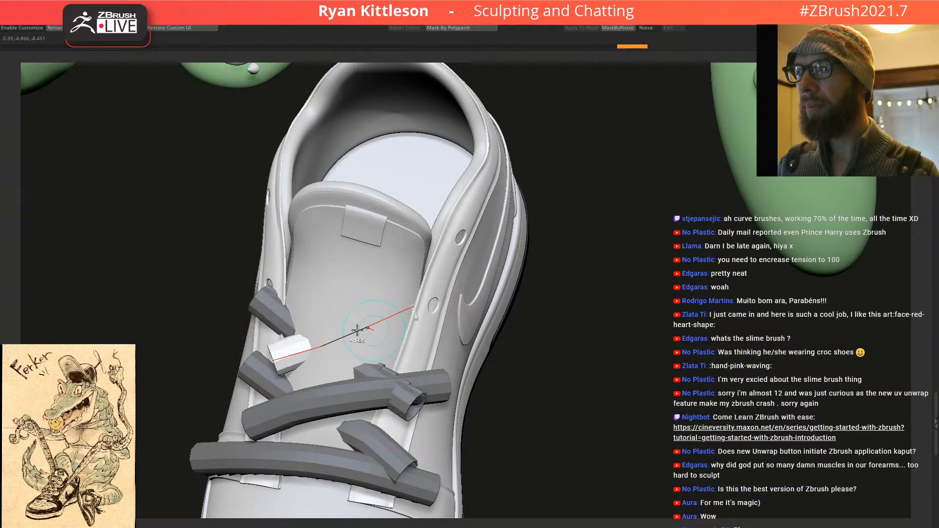
key("ctrl+z")
Step: Draw the crossing strand from the right flap's third eyelet down to the left flap beside the second eyelet
right_click_drag(298, 352, 345, 350)
right_click_drag(394, 313, 433, 307)
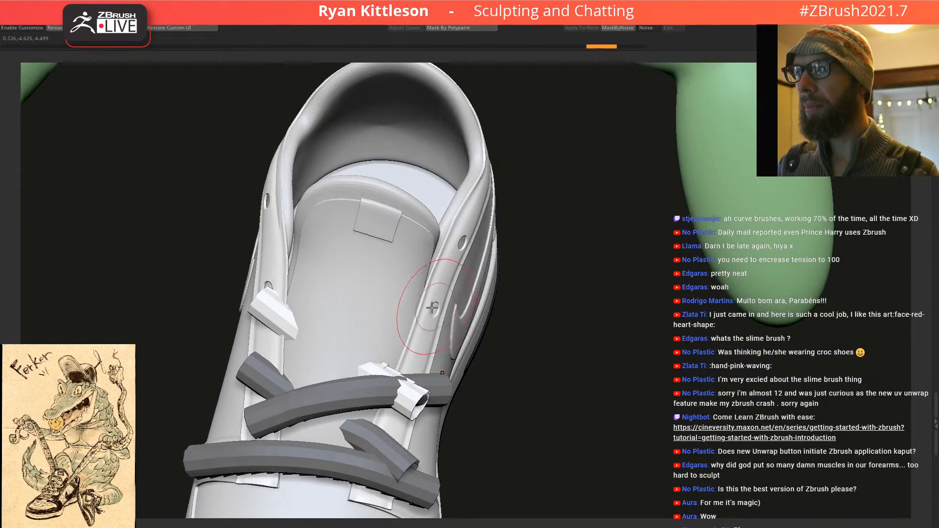
left_click_drag(238, 391, 238, 390)
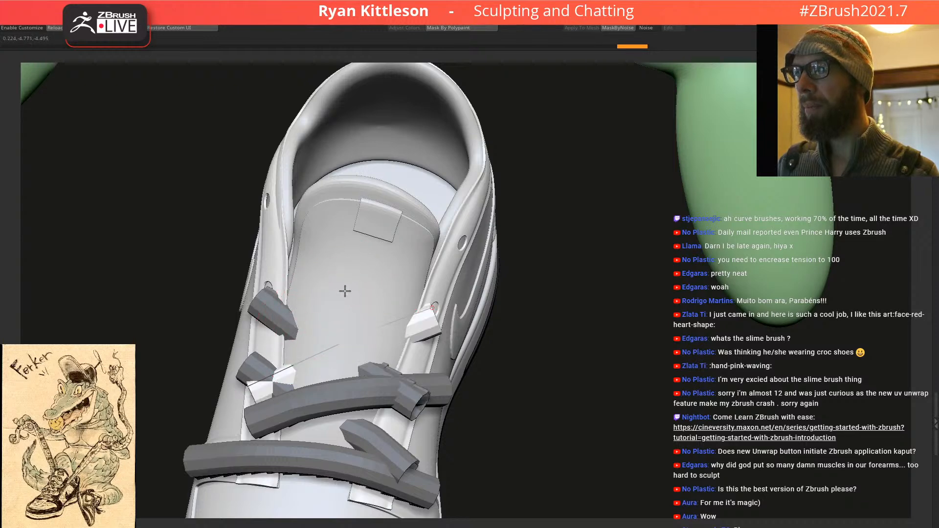
Step: Draw the top pair of crossing strands between the third eyelet of each flap and the opposite flap's top eyelet
mouse_move(361, 294)
right_mouse_down()
mouse_move(350, 396)
mouse_move(352, 342)
mouse_move(365, 346)
mouse_move(346, 345)
mouse_move(350, 325)
right_mouse_up()
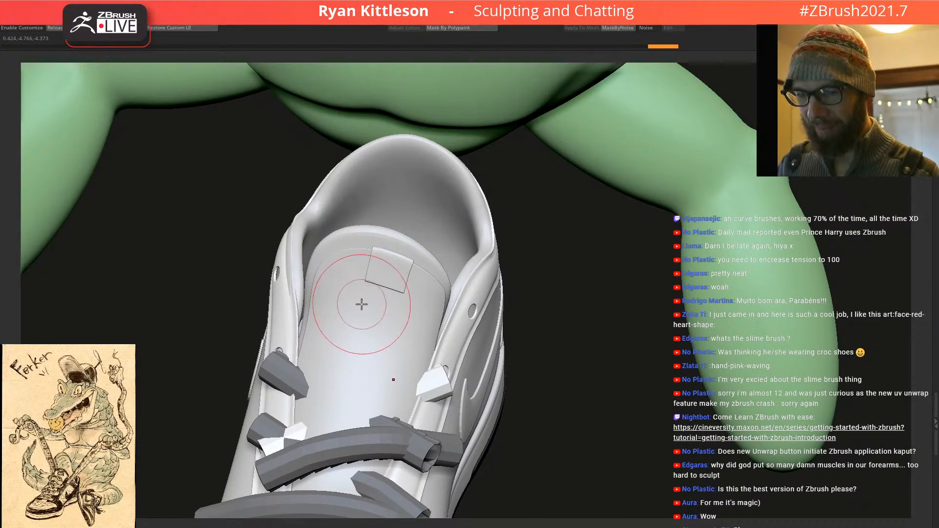
right_click_drag(353, 301, 329, 314)
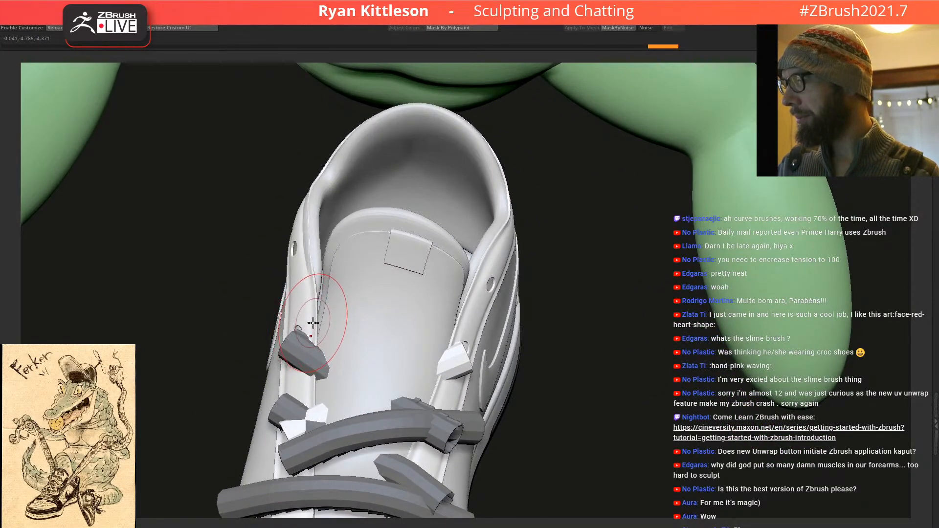
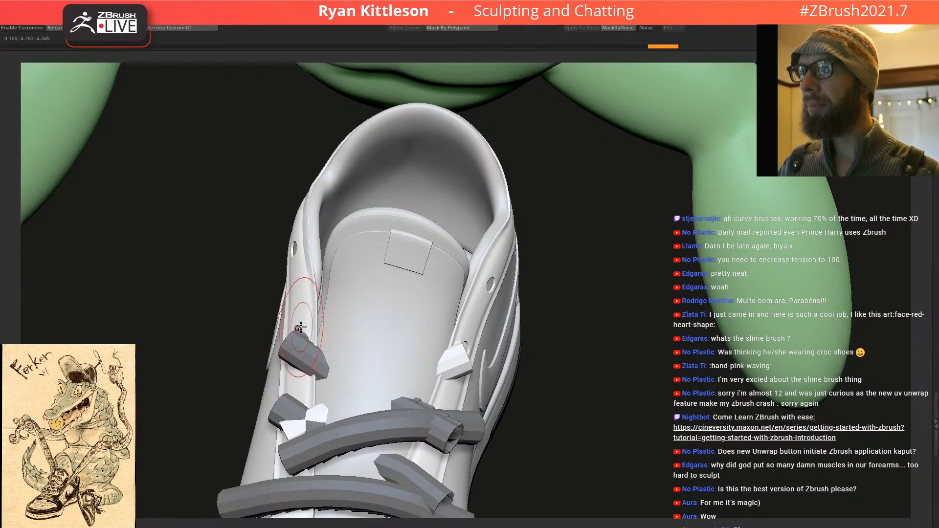
left_click_drag(525, 273, 523, 274)
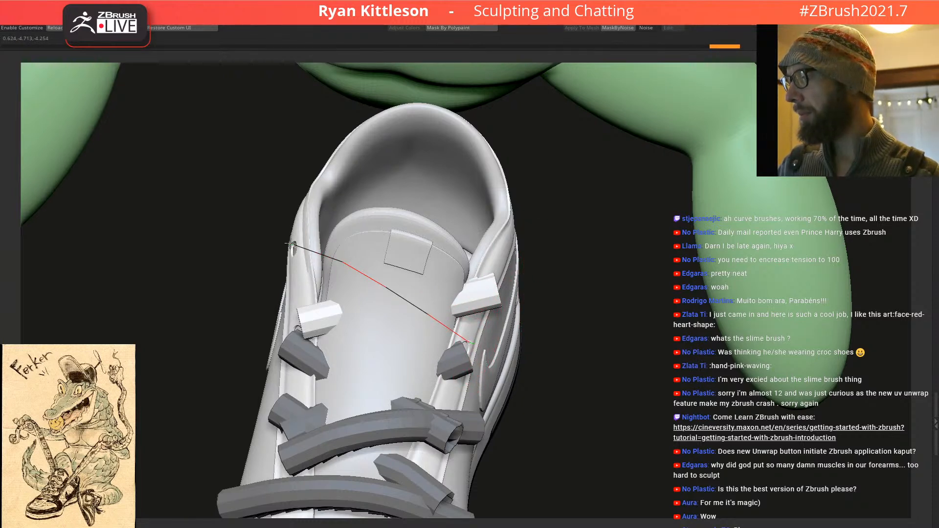
left_click_drag(291, 243, 289, 245)
left_click(379, 325)
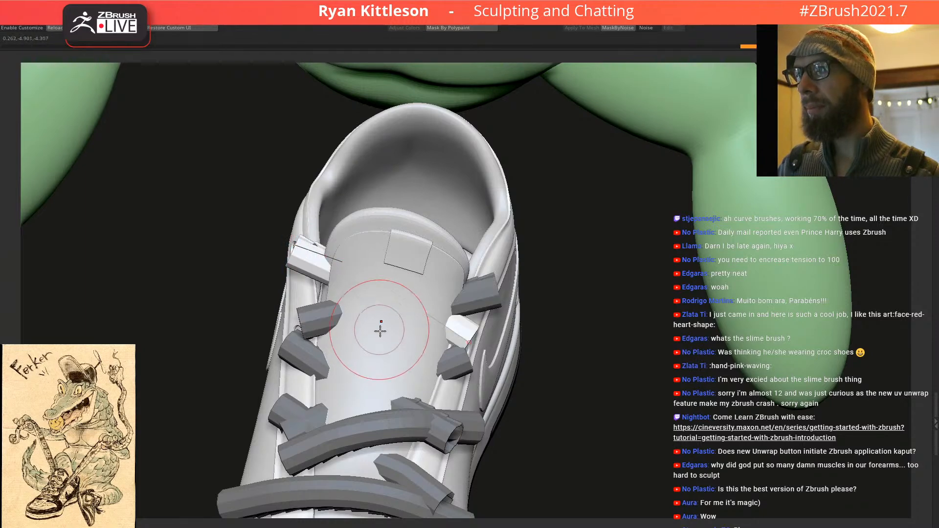
Step: Examine the crossing laces with polyframe shown, from several angles and close up, checking how the strands overlap
right_click_drag(382, 345, 318, 248, "ctrl")
left_click_drag(404, 278, 370, 316)
mouse_move(370, 315)
right_mouse_down("ctrl")
mouse_move(455, 333)
mouse_move(415, 324)
mouse_move(409, 245)
right_mouse_up("ctrl")
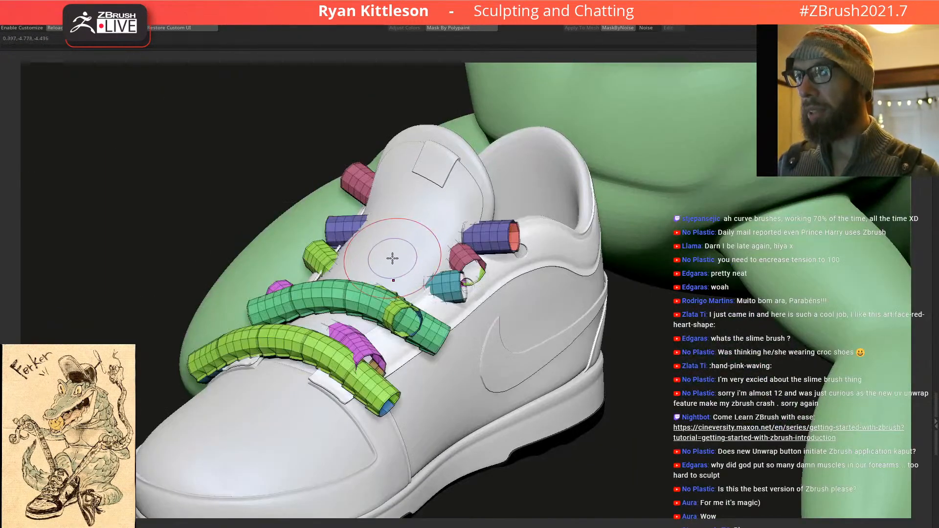
right_click_drag(323, 323, 417, 292)
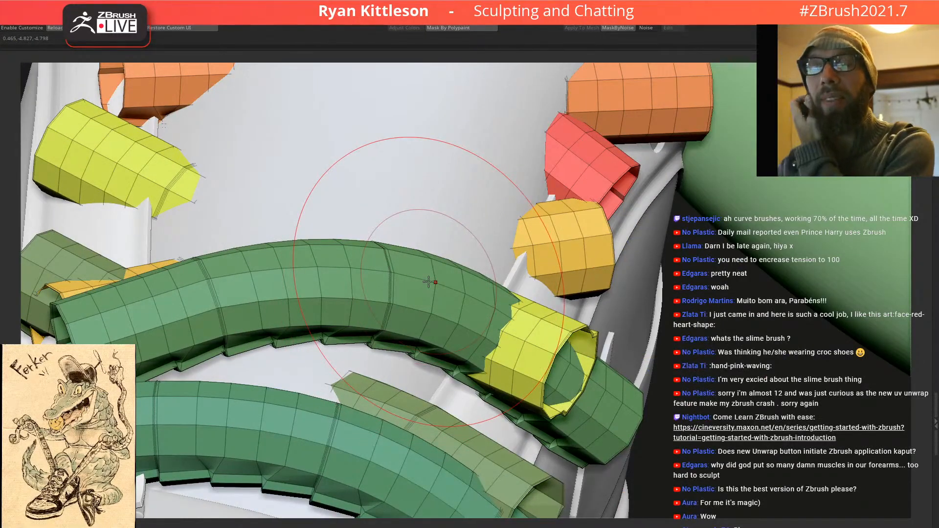
right_click_drag(475, 402, 470, 377)
key("alt+s")
key("alt+s")
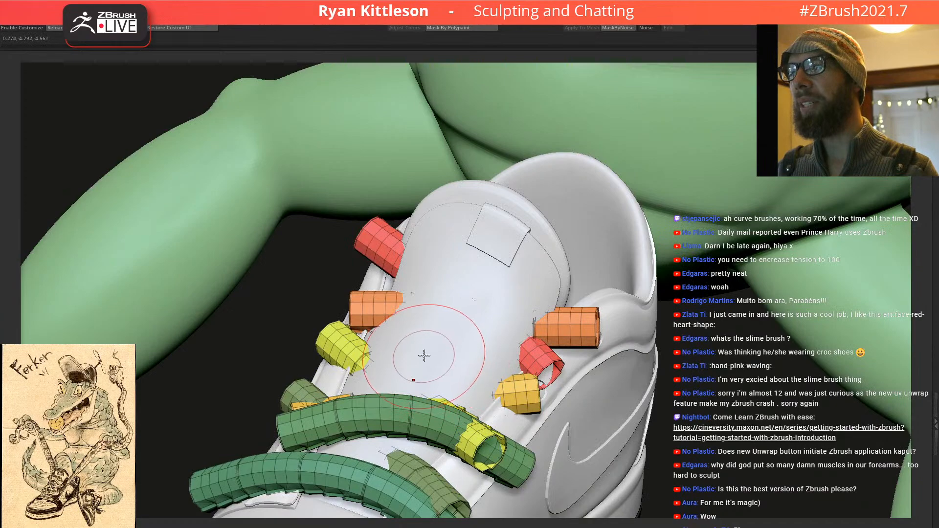
mouse_move(405, 377)
right_mouse_down("ctrl")
mouse_move(417, 331)
mouse_move(452, 365)
mouse_move(421, 331)
mouse_move(459, 360)
mouse_move(443, 342)
mouse_move(458, 366)
mouse_move(421, 404)
mouse_move(426, 409)
mouse_move(432, 395)
right_mouse_up("ctrl")
key("alt+s")
key("alt+s")
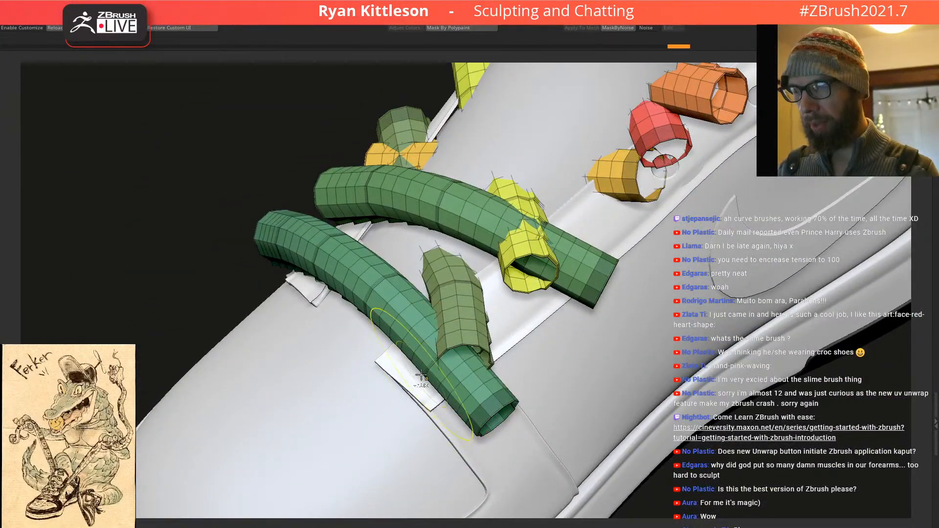
right_click_drag(419, 375, 456, 326)
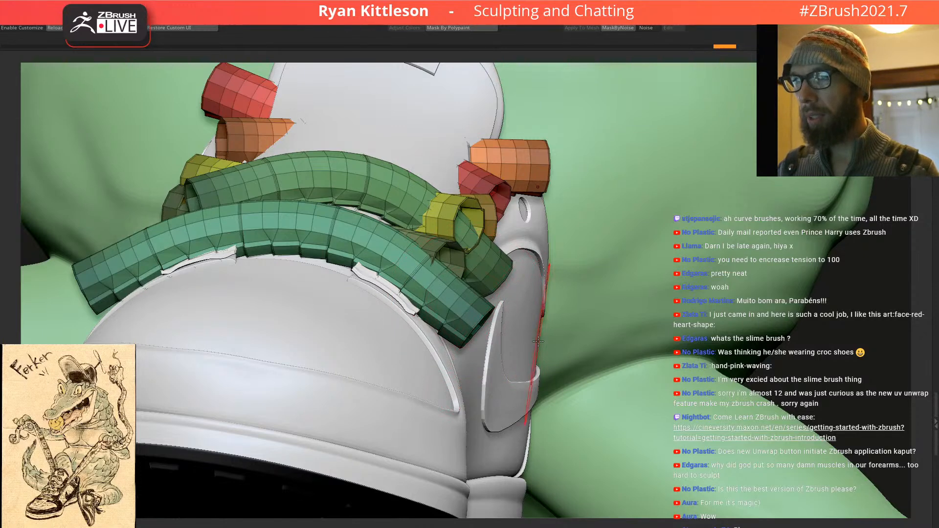
Step: Try to mask all laces except the right end of the lowest strand and move that end with the gizmo
left_click(804, 377, "ctrl")
key("space")
mouse_move(465, 325)
left_mouse_down()
mouse_move(480, 325)
mouse_move(409, 375)
mouse_move(424, 362)
left_mouse_up()
key("space")
key("ctrl+z")
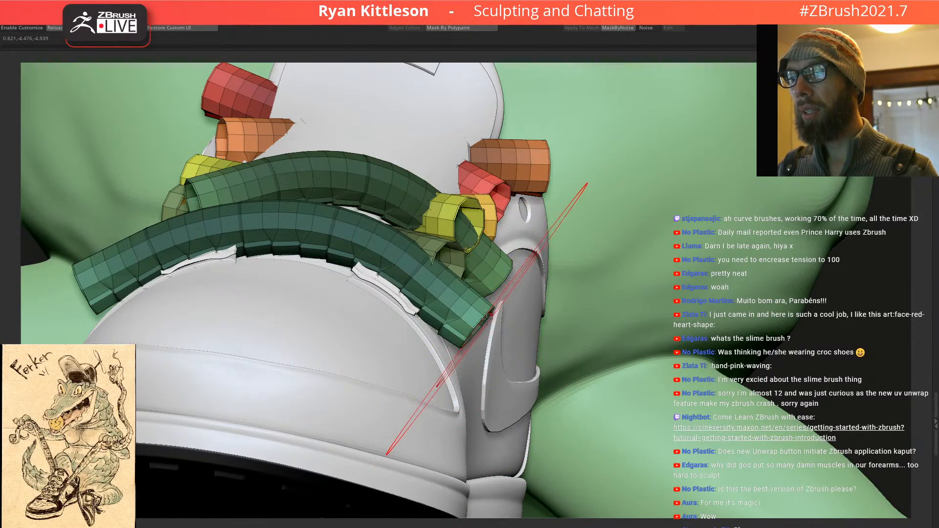
key("y")
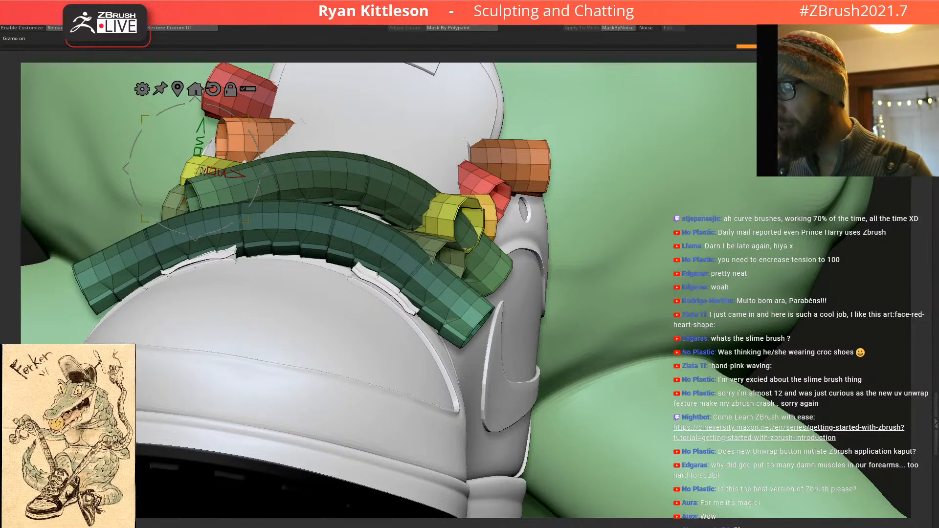
left_click(471, 324)
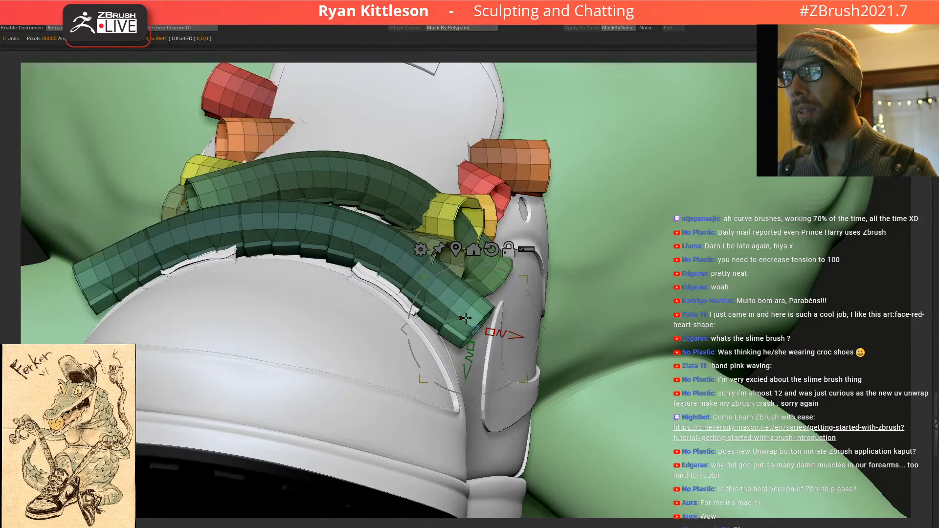
left_click_drag(466, 319, 506, 345)
left_click_drag(523, 294, 525, 333)
key("ctrl+z")
right_click_drag(521, 292, 504, 275)
key("q")
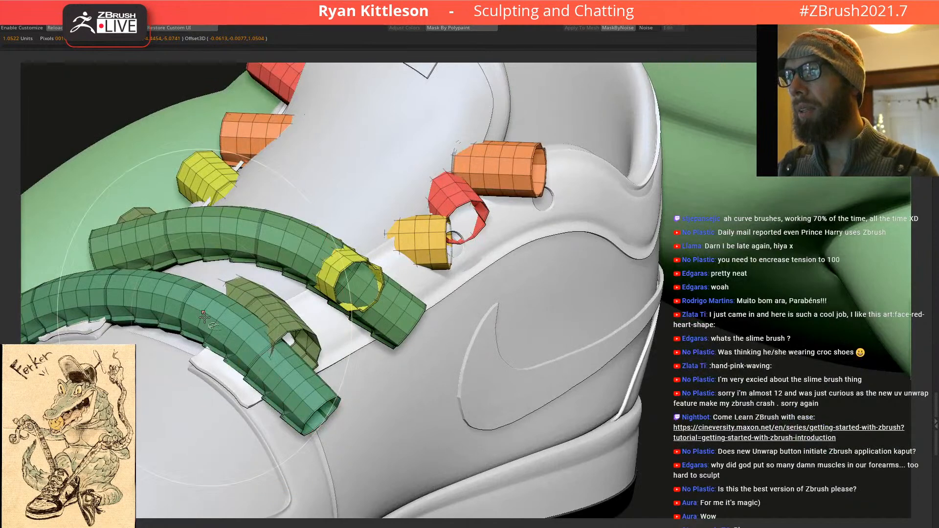
Step: Isolate the lowest lace strand and mask all of it except its right end
left_click(217, 320, "ctrl+shift")
mouse_move(226, 335)
right_mouse_down("alt")
mouse_move(341, 266)
mouse_move(343, 245)
right_mouse_up("alt")
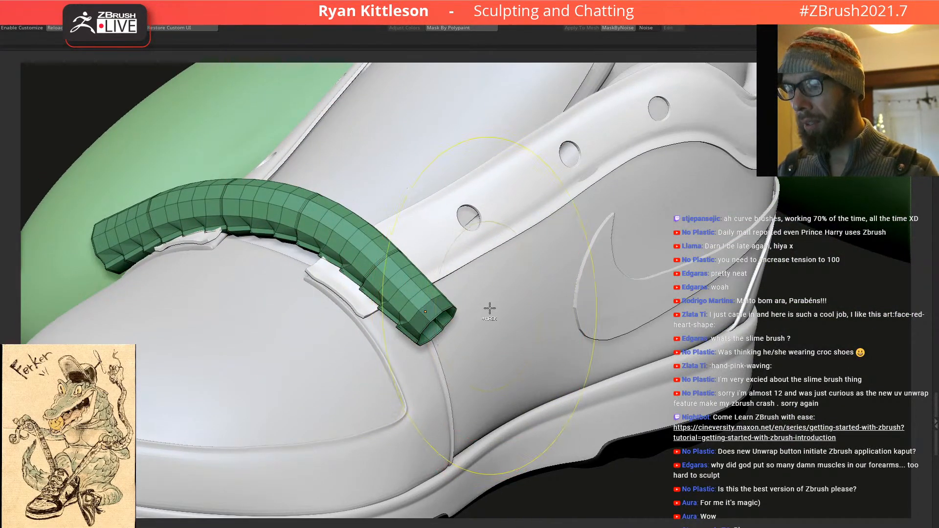
left_click_drag(522, 303, 607, 326, "ctrl")
left_click(808, 392, "ctrl")
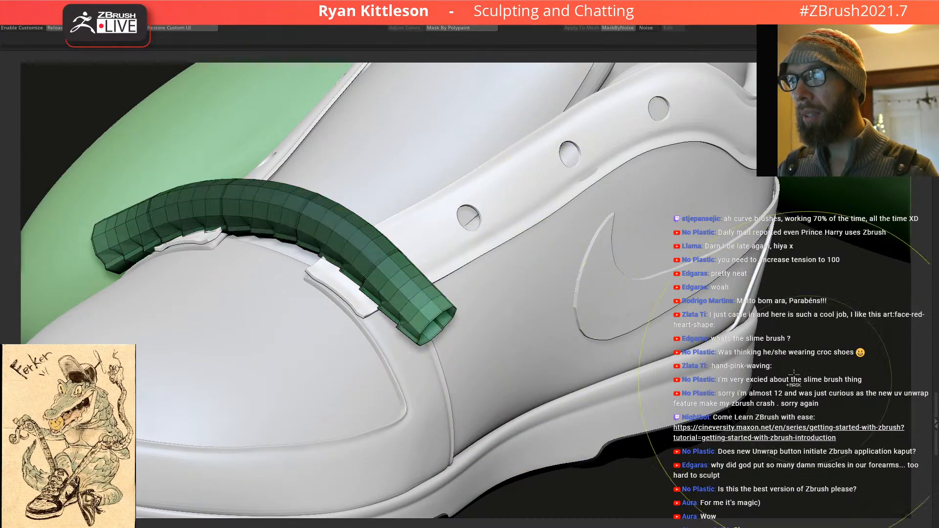
right_click_drag(377, 323, 289, 217)
left_click_drag(113, 211, 336, 398, "ctrl")
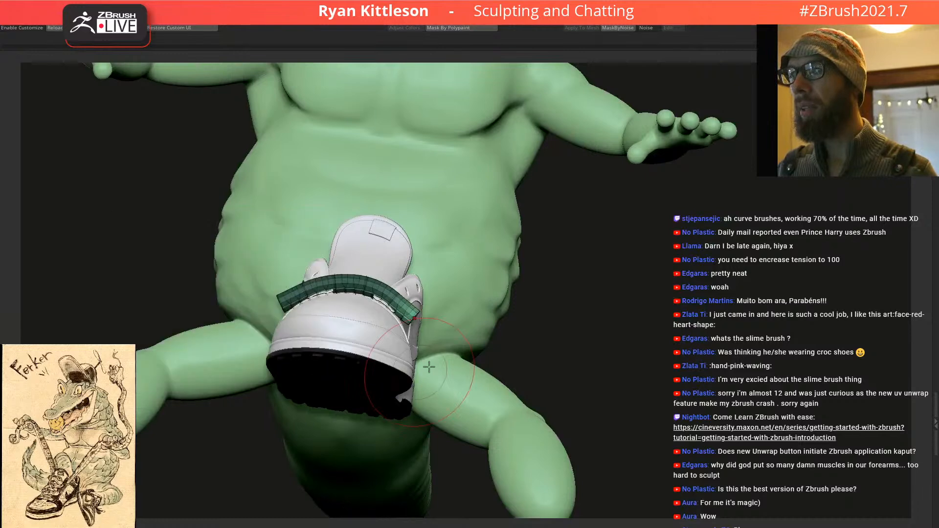
Step: Move the unmasked right end of the lowest lace with the gizmo so it curls down and under toward the right flap
right_click_drag(413, 319, 533, 311, "ctrl")
left_click_drag(480, 290, 417, 376)
left_click_drag(482, 314, 351, 341)
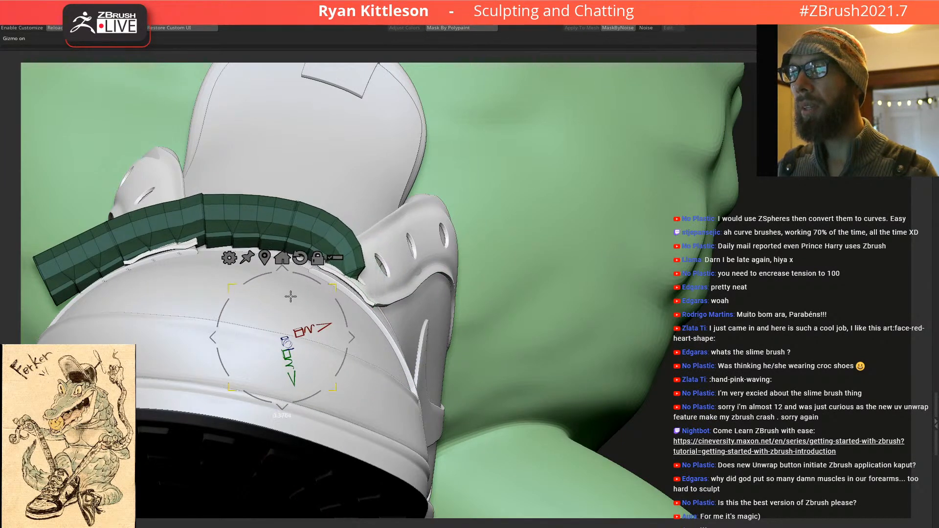
key("alt+s")
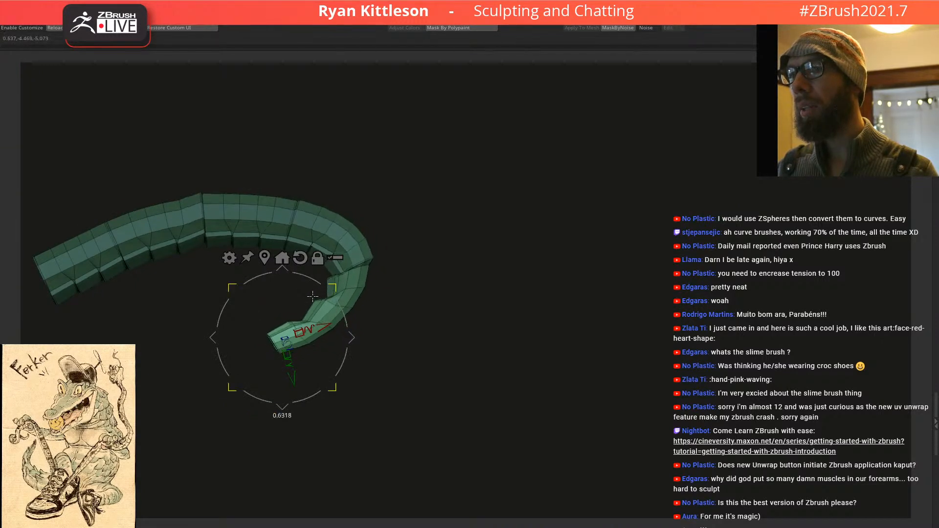
left_click_drag(348, 337, 402, 311)
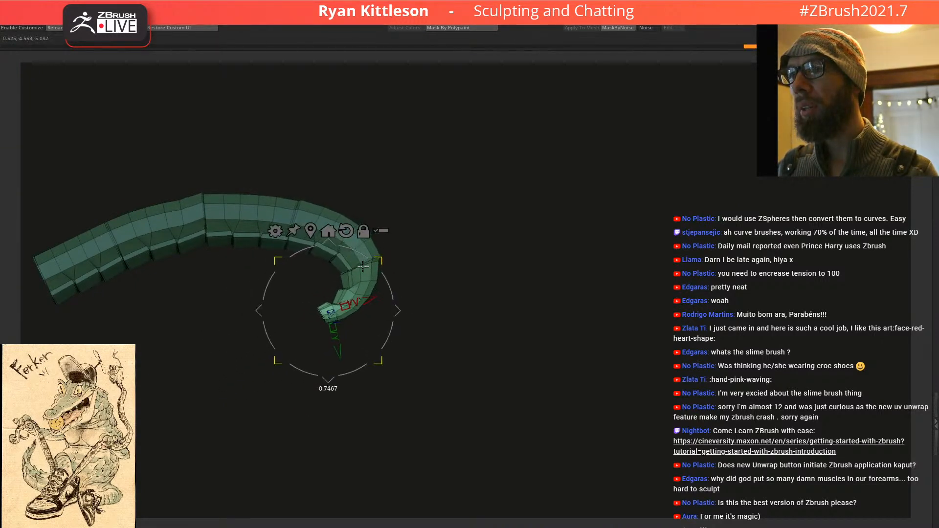
key("alt+s")
right_click_drag(431, 261, 388, 255)
left_click_drag(355, 303, 375, 300)
right_click_drag(389, 286, 427, 275)
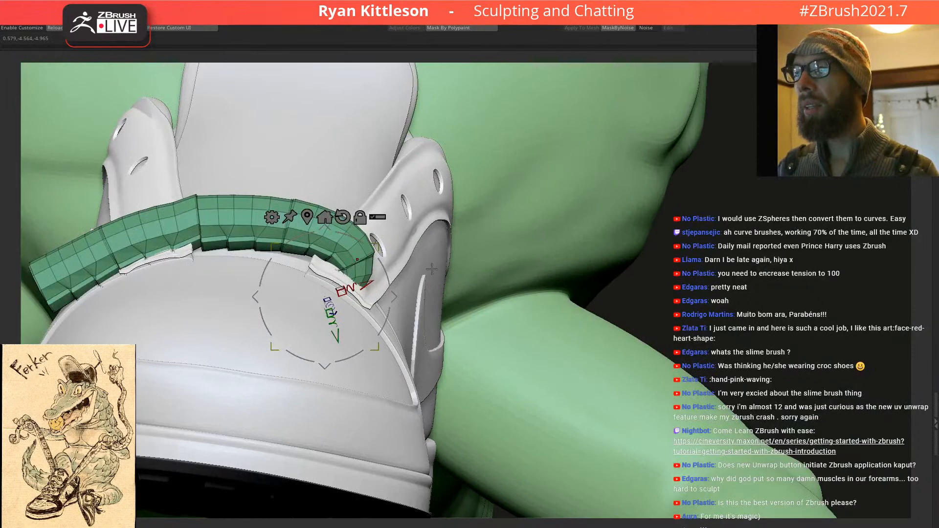
right_click_drag(220, 258, 283, 271, "alt")
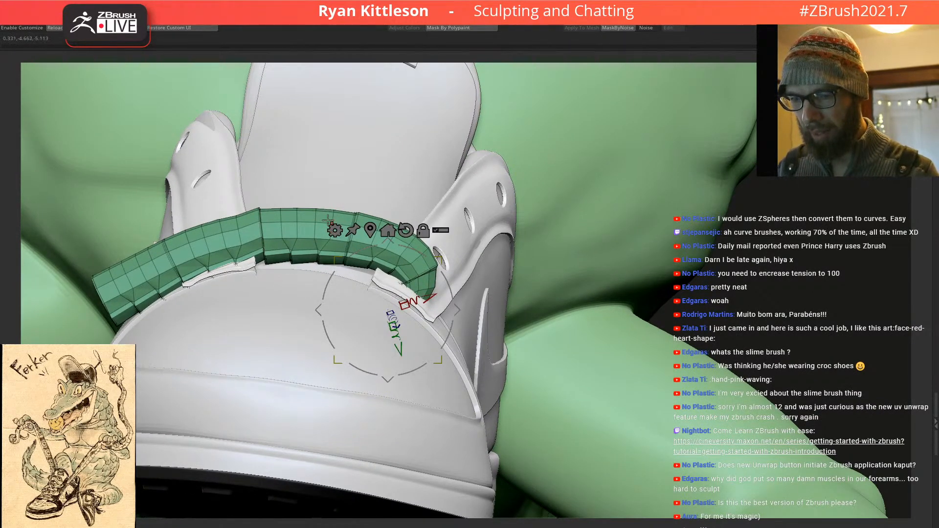
right_click_drag(298, 256, 320, 229, "alt")
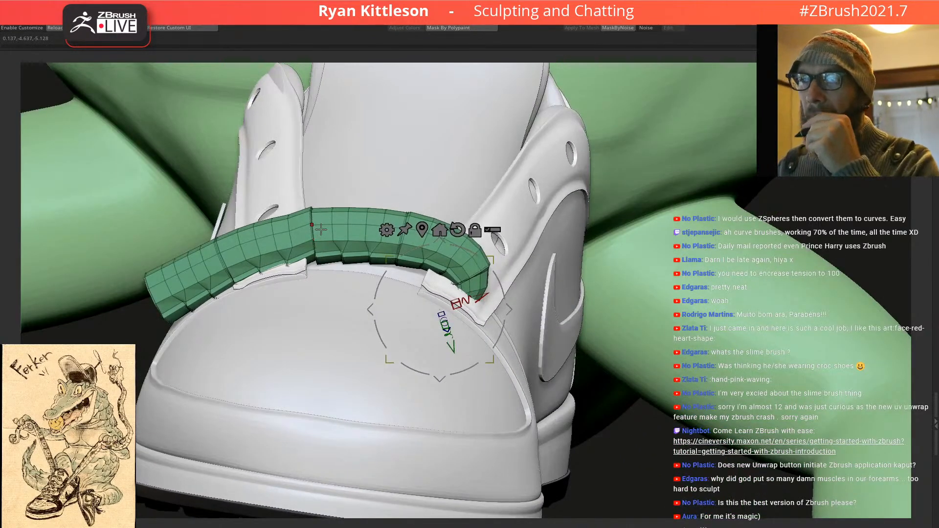
Step: Show all the lace strands and preview them smoothed with dynamic subdivision
right_click_drag(367, 181, 329, 201)
right_click_drag(336, 327, 342, 247, "ctrl")
right_click(334, 263)
left_click(378, 237, "ctrl+shift")
left_click(382, 211, "ctrl+shift")
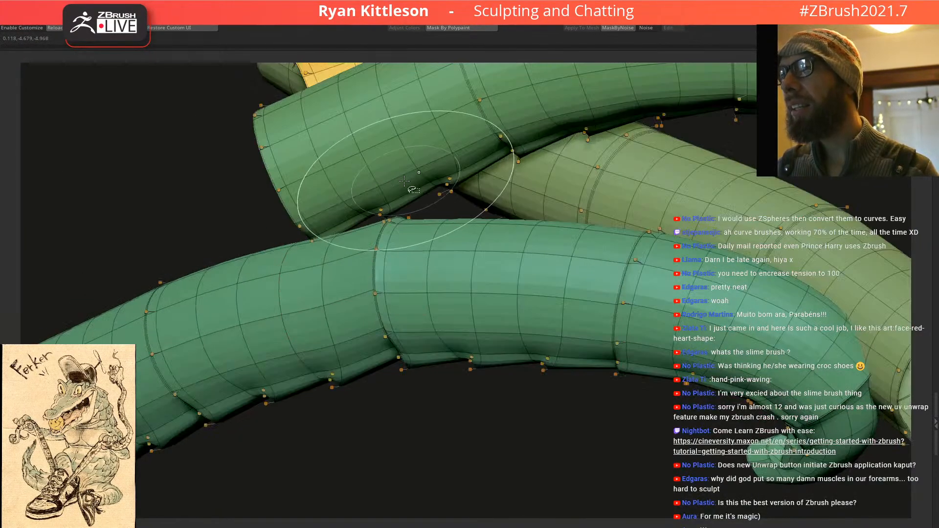
mouse_move(246, 280)
right_mouse_down()
mouse_move(349, 231)
mouse_move(409, 248)
mouse_move(359, 178)
mouse_move(483, 259)
right_mouse_up()
key("shift+f")
right_click_drag(441, 350, 409, 257, "alt")
key("shift+f")
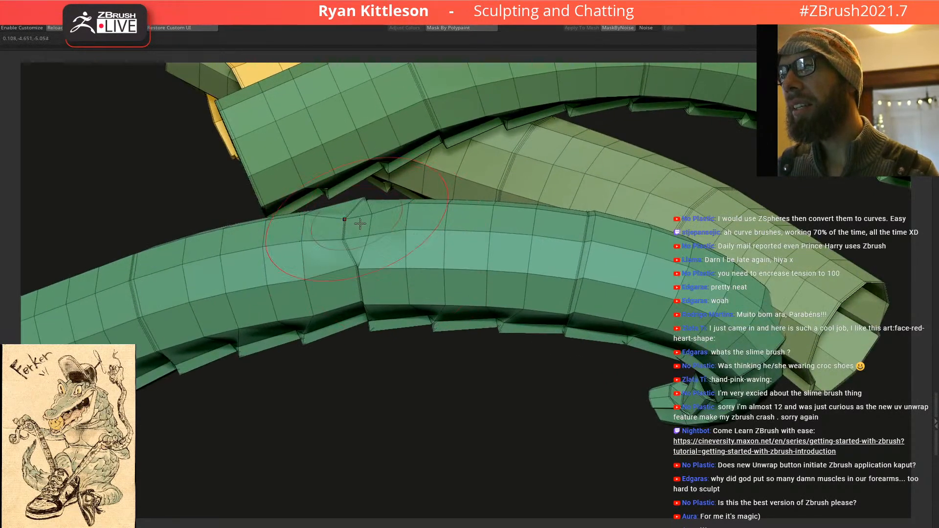
key("d")
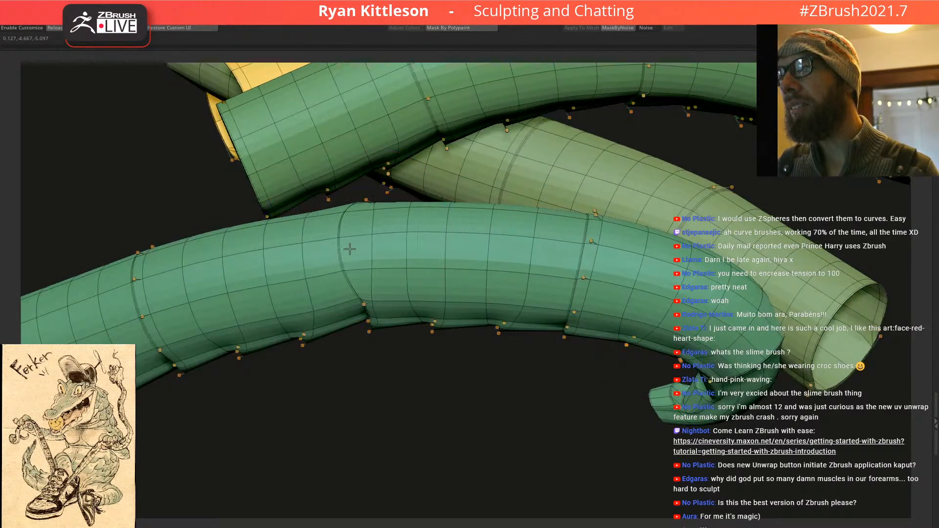
Step: Examine the smoothed lace strands from several angles, with and without polyframe, including the undersides and curled end
right_click_drag(361, 264, 371, 187)
right_click_drag(361, 251, 504, 274)
mouse_move(579, 289)
right_mouse_down()
mouse_move(602, 290)
mouse_move(538, 298)
mouse_move(496, 281)
mouse_move(592, 319)
right_mouse_up()
key("shift+f")
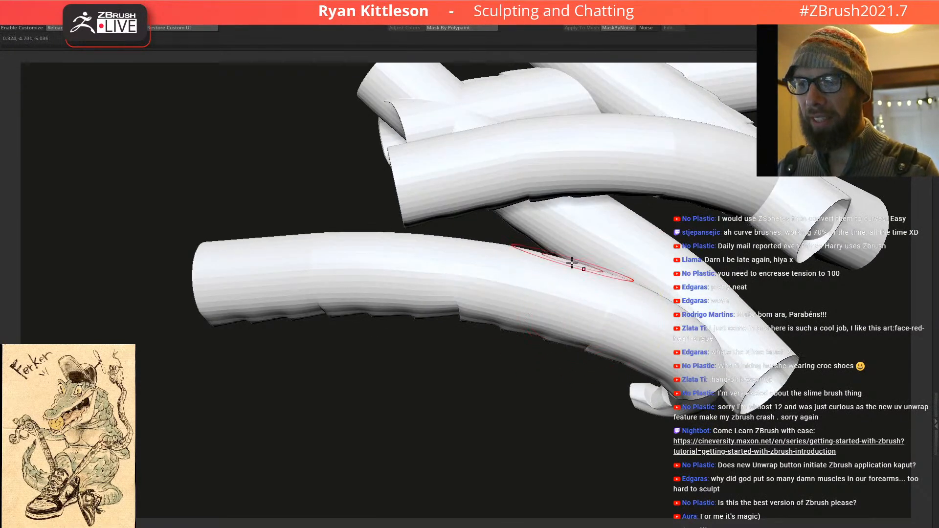
mouse_move(539, 303)
right_mouse_down("alt")
mouse_move(508, 262)
mouse_move(484, 196)
right_mouse_up("alt")
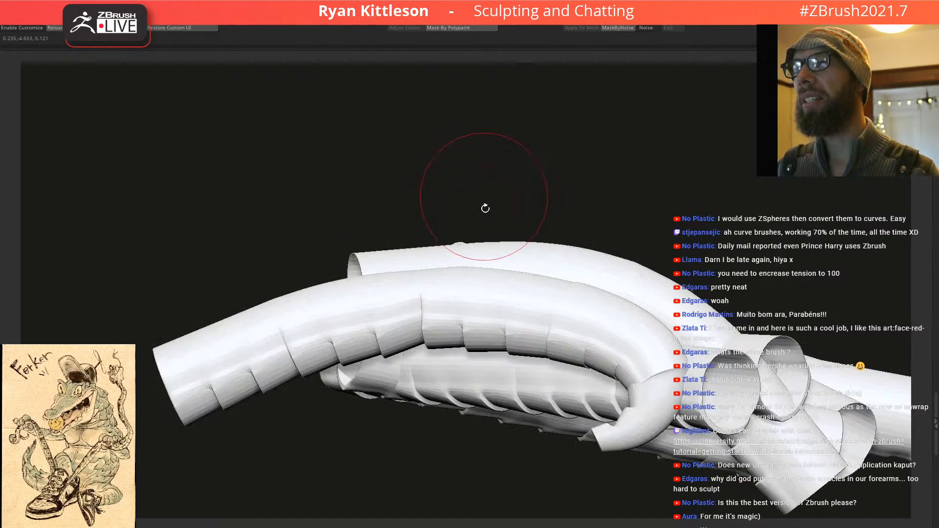
key("shift+f")
right_click_drag(462, 320, 544, 339)
key("shift+f")
right_click_drag(383, 289, 346, 293)
key("shift+f")
right_click_drag(274, 249, 298, 262)
key("shift+f")
key("shift+f")
left_click_drag(273, 254, 270, 252)
mouse_move(303, 275)
right_mouse_down()
mouse_move(270, 207)
mouse_move(303, 188)
mouse_move(347, 259)
right_mouse_up()
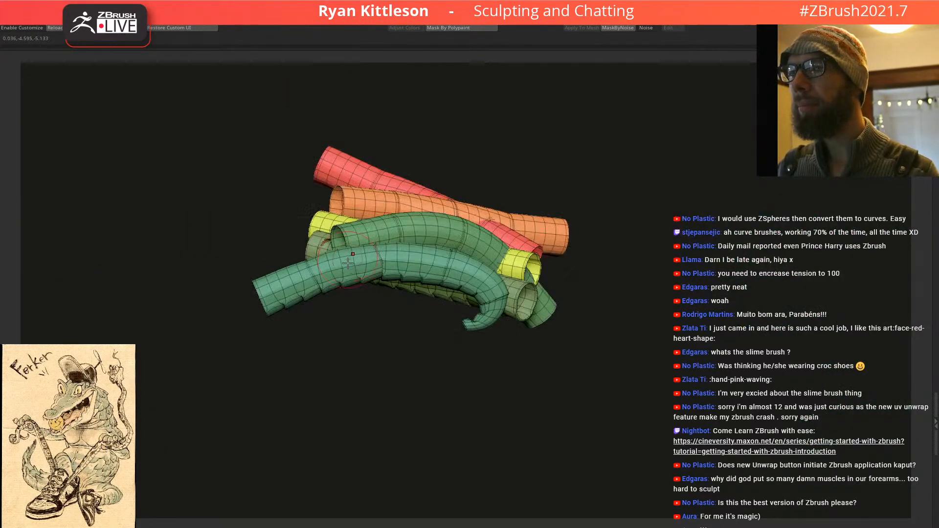
Step: Isolate the lowest lace strand again, mask it except for the left end, and bring up the gizmo with the shoe visible
left_click(318, 278, "ctrl+shift")
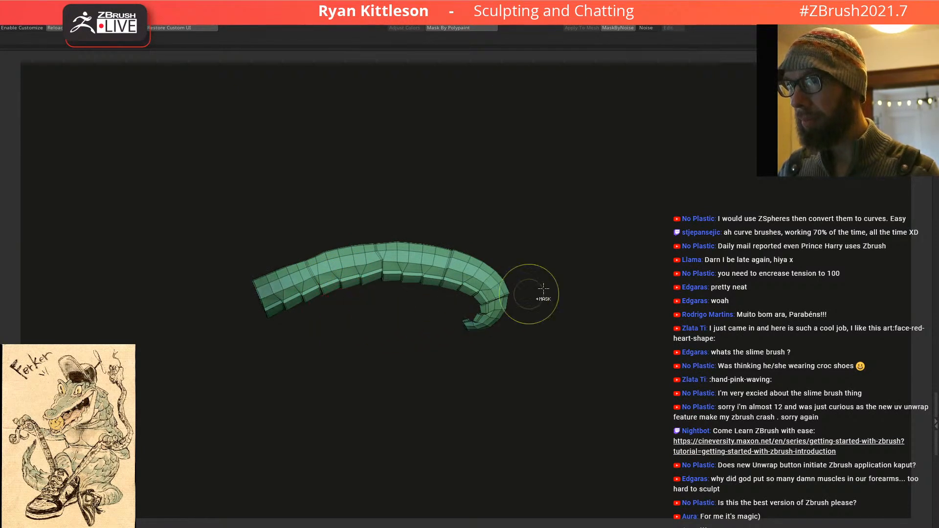
left_click_drag(589, 237, 435, 372, "ctrl+alt")
left_click(348, 358, "ctrl")
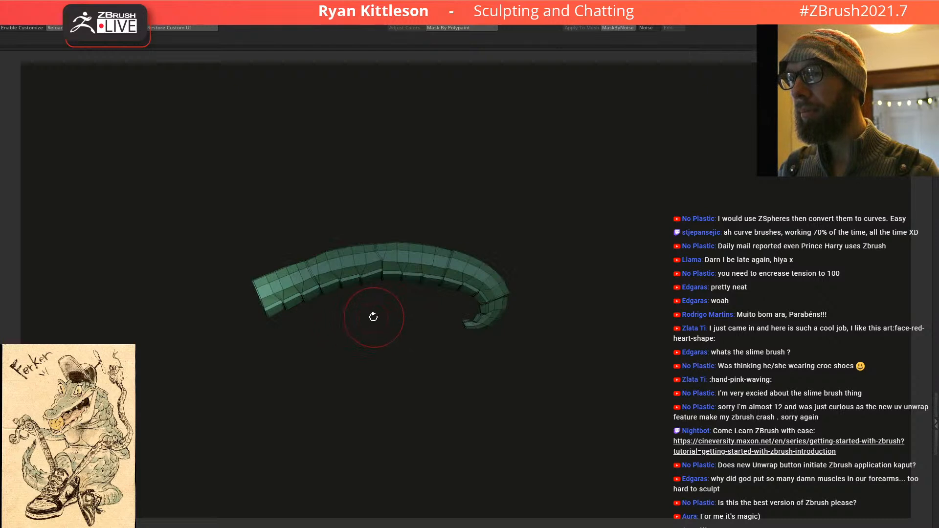
key("w")
left_click(451, 244)
key("alt+s")
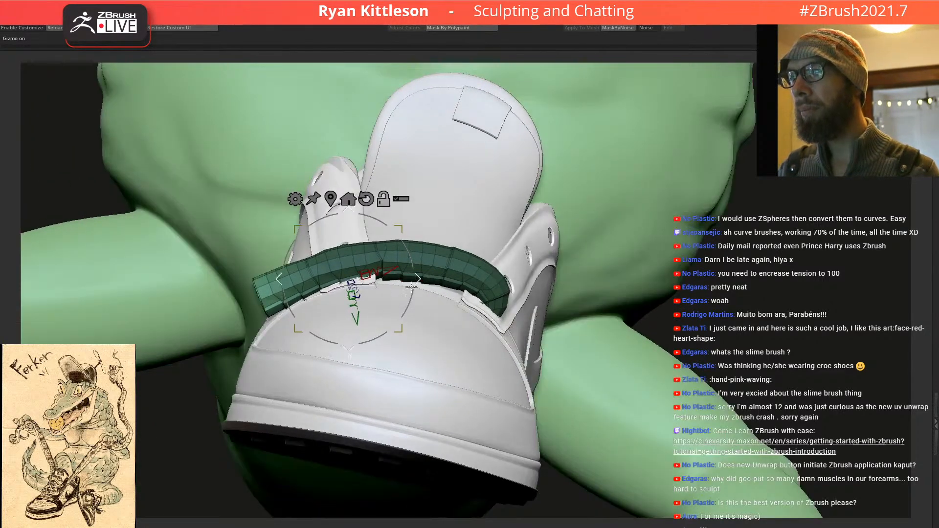
Step: Move the left end of the lowest lace with the gizmo so it curls down and under beside the left flap
left_click_drag(411, 289, 340, 235)
left_click_drag(406, 304, 457, 284)
mouse_move(380, 295)
right_mouse_down()
mouse_move(396, 293)
mouse_move(385, 371)
mouse_move(378, 282)
right_mouse_up()
left_click(409, 253, "ctrl+shift")
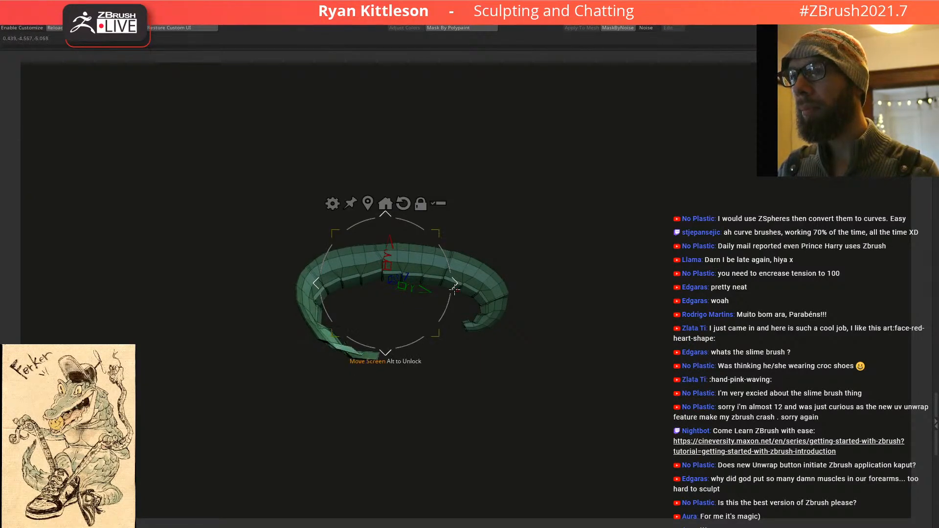
left_click_drag(455, 284, 378, 334)
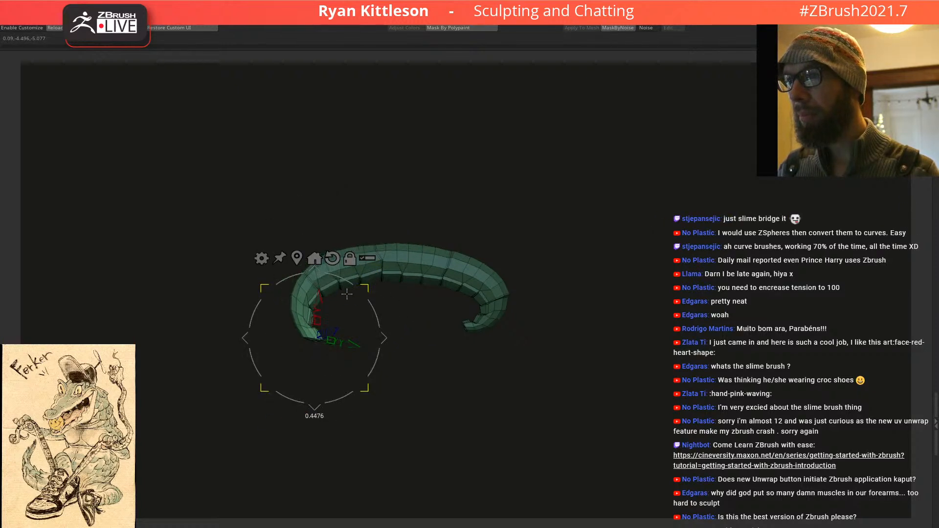
left_click_drag(385, 339, 396, 271)
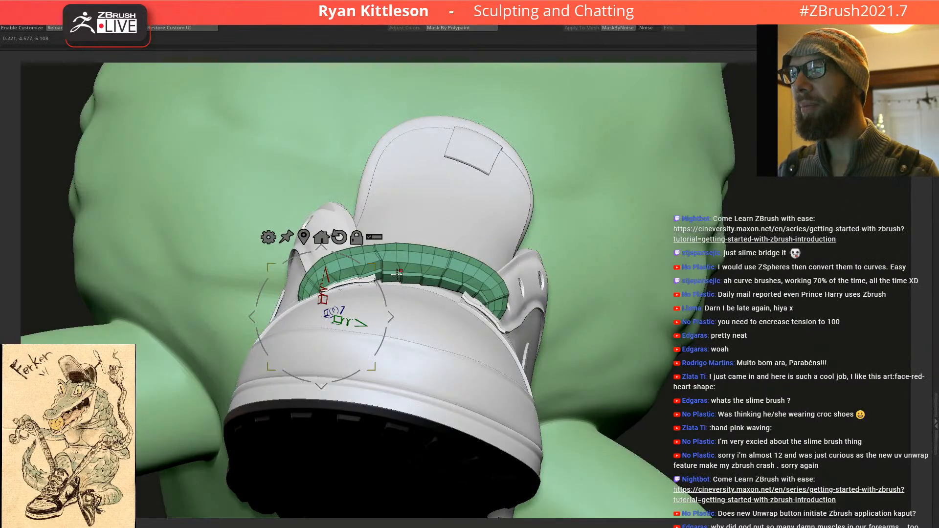
Step: Nudge the upper contour of the lowest lace's left bend so it curves lower over the shoe flap
right_click_drag(396, 272, 401, 291)
key("q")
key("space")
mouse_move(338, 292)
left_mouse_down()
mouse_move(351, 293)
mouse_move(317, 286)
mouse_move(350, 254)
mouse_move(356, 260)
left_mouse_up()
mouse_move(360, 252)
right_mouse_down()
mouse_move(367, 342)
mouse_move(370, 235)
mouse_move(368, 246)
mouse_move(428, 263)
right_mouse_up()
key("s")
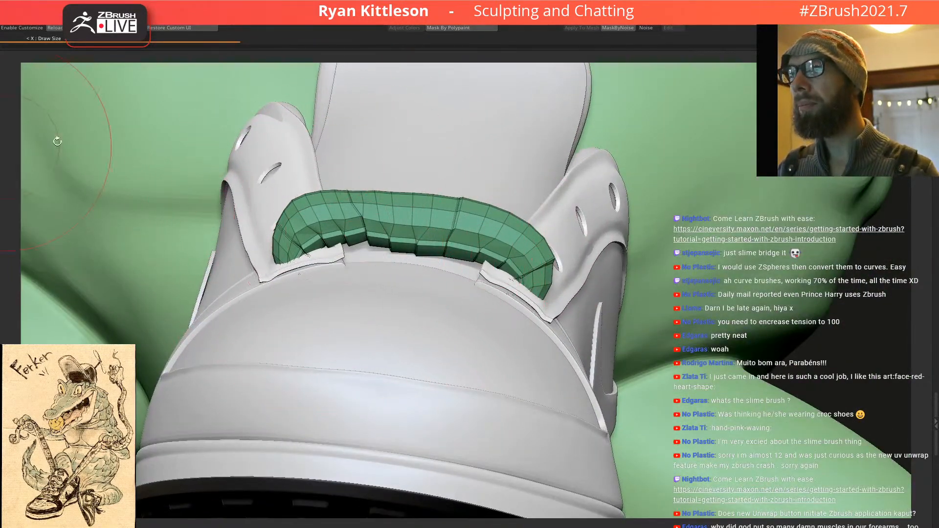
key("s")
left_click_drag(300, 212, 305, 220)
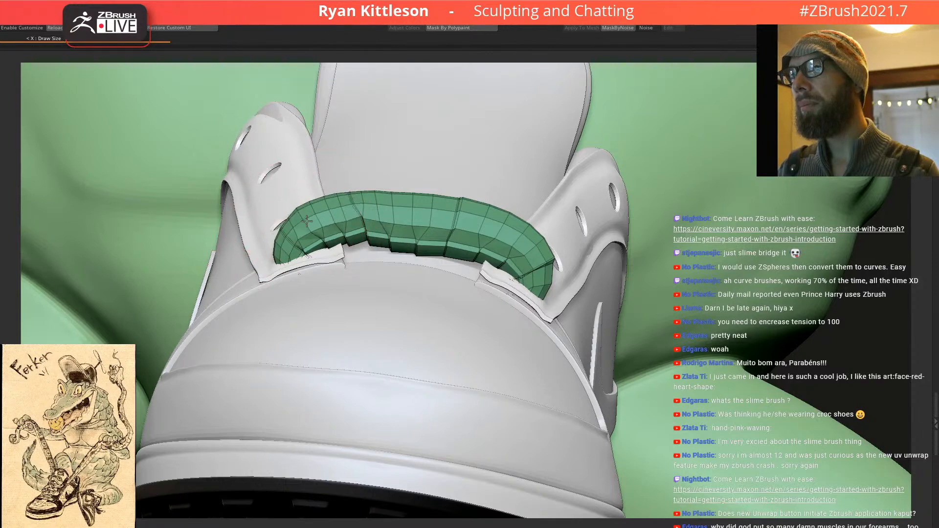
Step: Delete the doubled edge loops at the segment seams along the lowest lace with the ZModeler brush
mouse_move(423, 254)
right_mouse_down()
mouse_move(411, 280)
mouse_move(440, 215)
right_mouse_up()
mouse_move(465, 245)
right_mouse_down("ctrl")
mouse_move(482, 274)
mouse_move(476, 251)
mouse_move(454, 257)
right_mouse_up("ctrl")
mouse_move(427, 279)
right_mouse_down()
mouse_move(440, 274)
mouse_move(421, 279)
mouse_move(421, 263)
mouse_move(348, 216)
mouse_move(378, 266)
right_mouse_up()
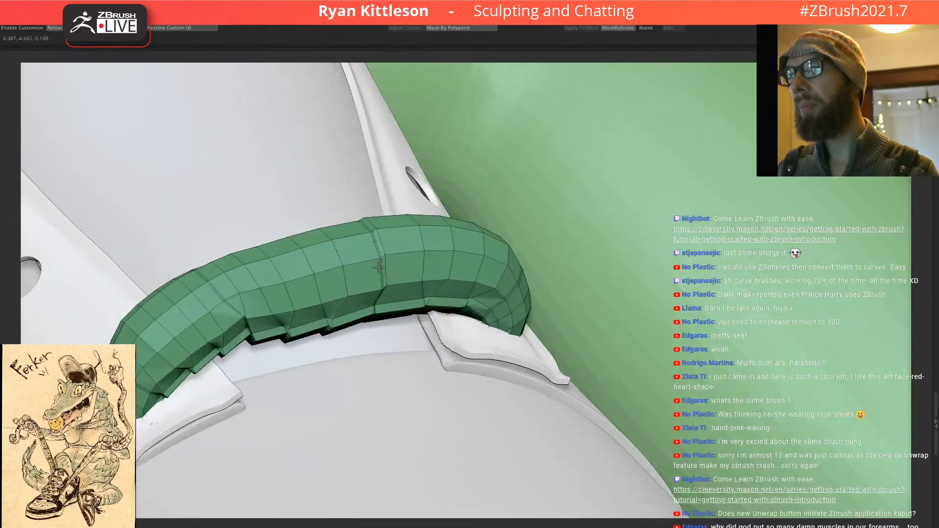
mouse_move(363, 222)
right_mouse_down()
mouse_move(370, 209)
mouse_move(391, 293)
mouse_move(350, 192)
mouse_move(210, 184)
mouse_move(235, 225)
right_mouse_up()
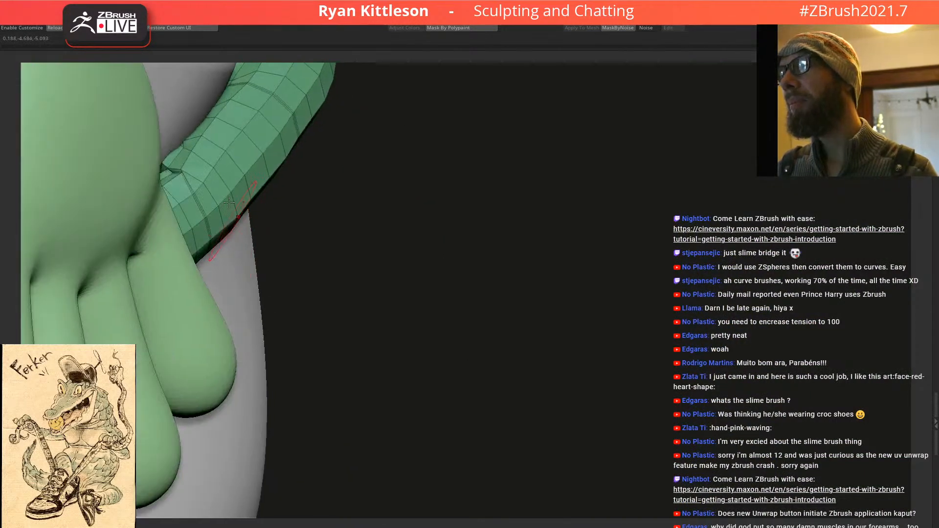
mouse_move(199, 177)
right_mouse_down()
mouse_move(195, 111)
mouse_move(215, 253)
mouse_move(228, 164)
mouse_move(319, 274)
mouse_move(315, 233)
mouse_move(430, 329)
mouse_move(354, 299)
right_mouse_up()
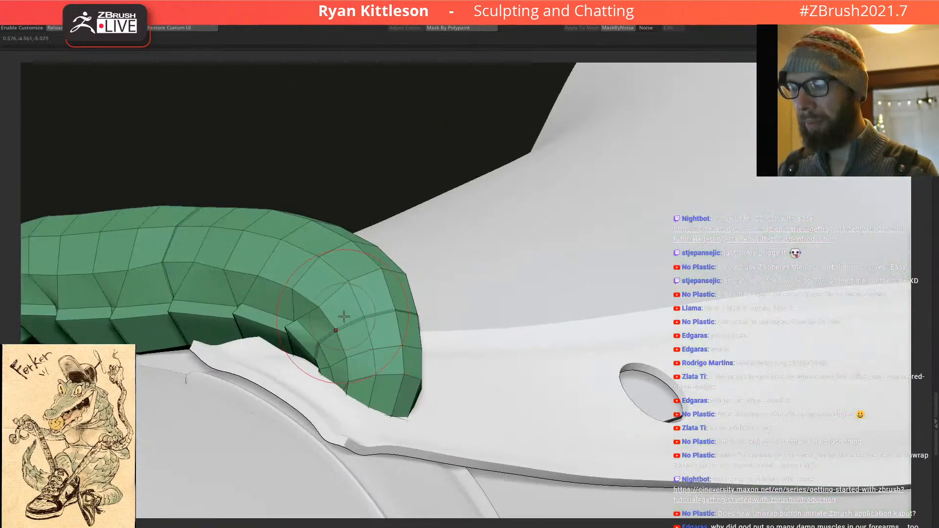
key("space")
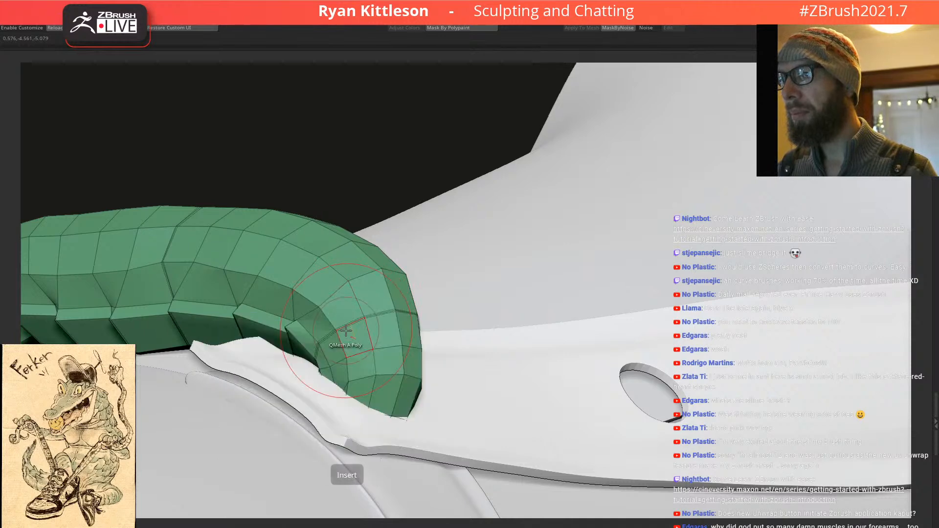
right_click_drag(295, 292, 150, 238)
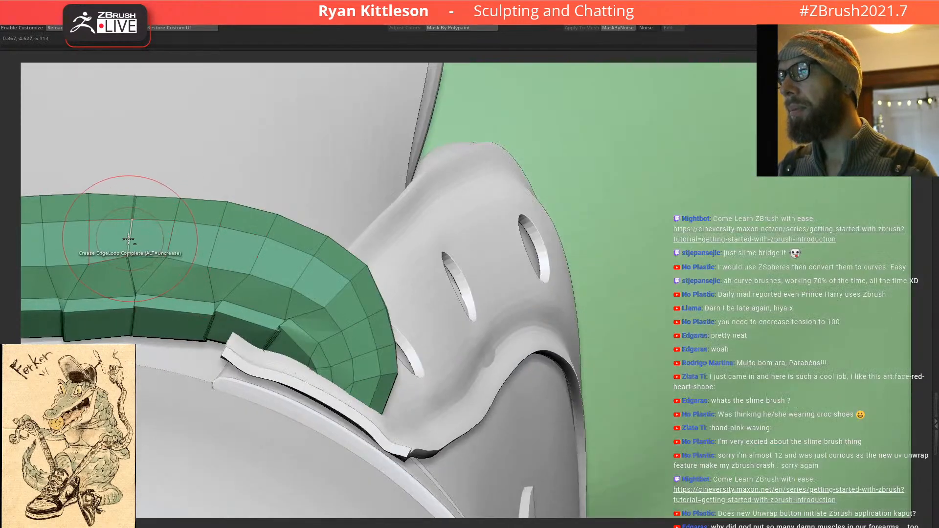
right_click_drag(220, 220, 385, 307)
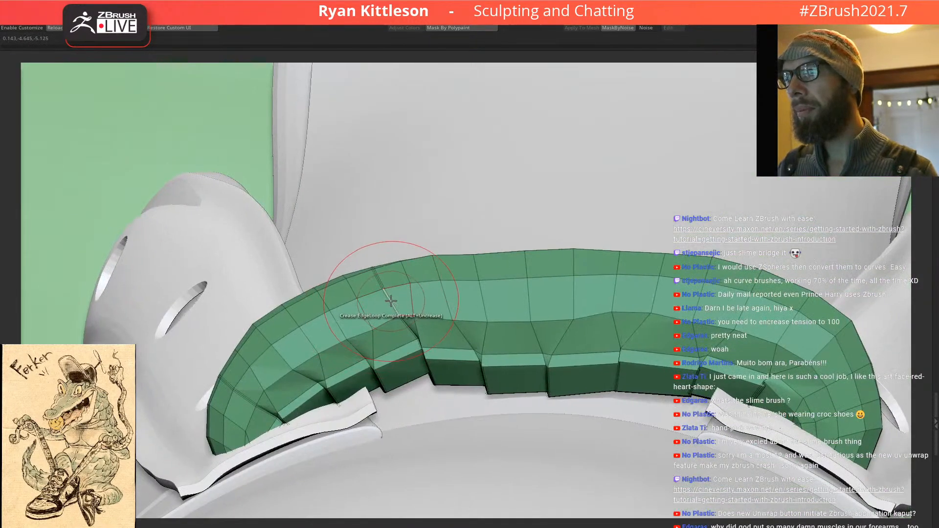
right_click_drag(315, 376, 361, 280)
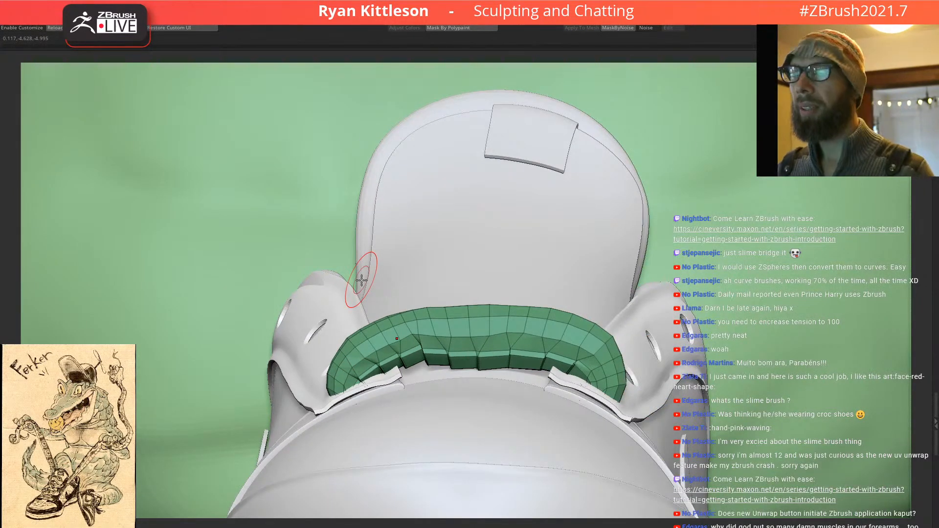
right_click_drag(479, 390, 496, 365)
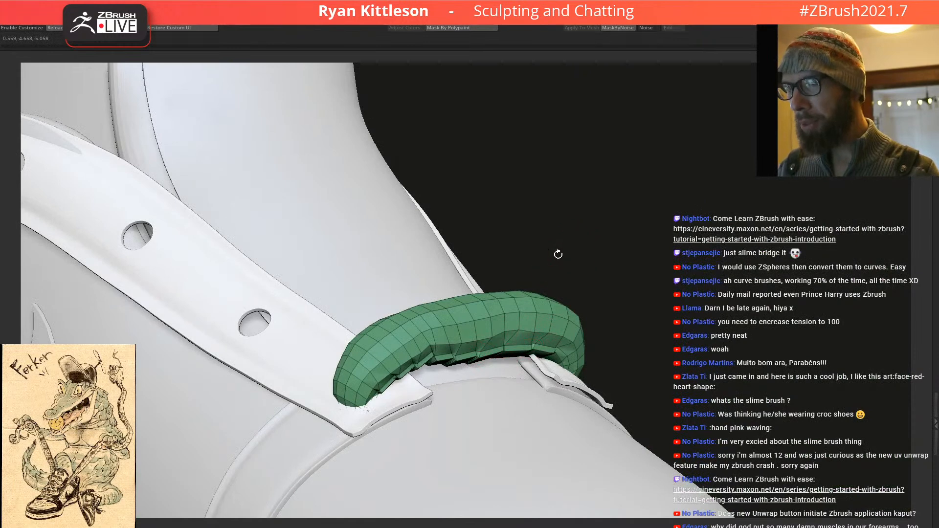
right_click_drag(474, 322, 509, 291)
right_click_drag(547, 342, 520, 304)
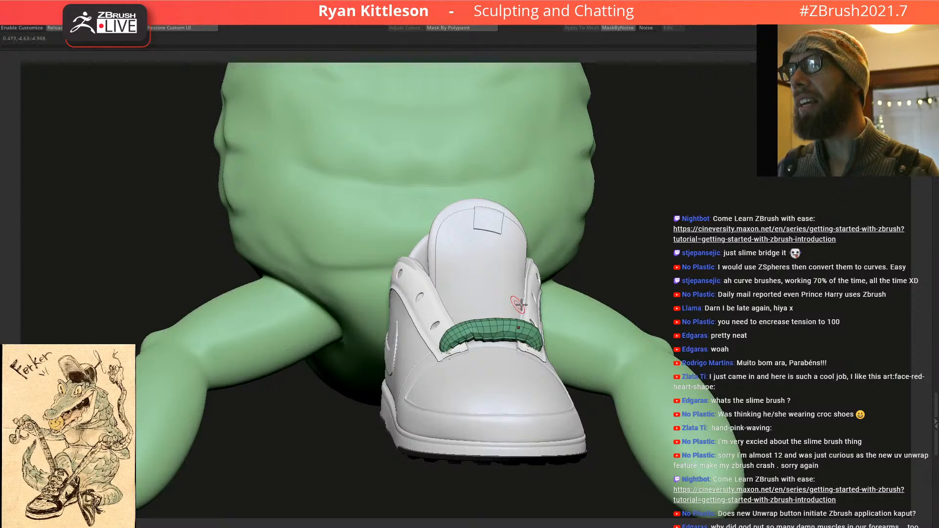
Step: Inspect the original snake segment model from several angles, then return to the crocodile model
left_click(4, 123)
right_click_drag(486, 225, 259, 111)
key("f")
right_click_drag(421, 127, 401, 132)
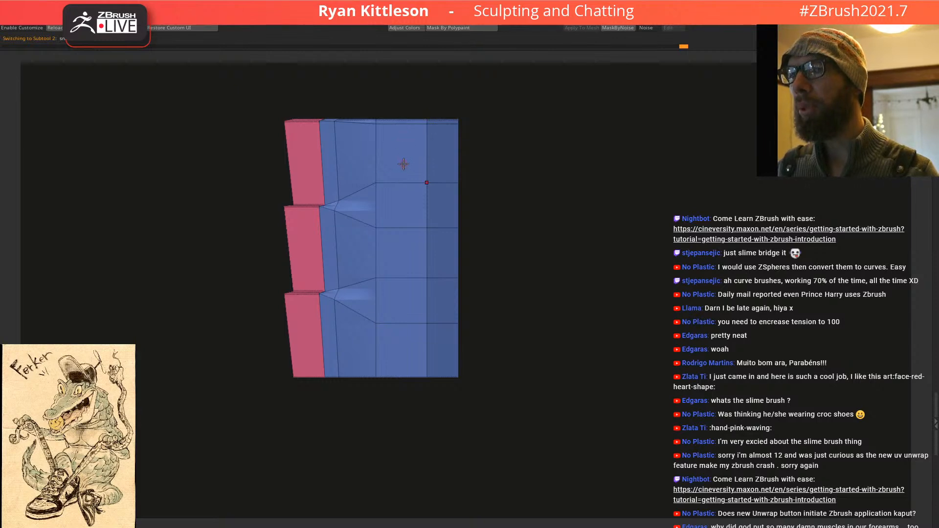
right_click_drag(401, 207, 213, 179)
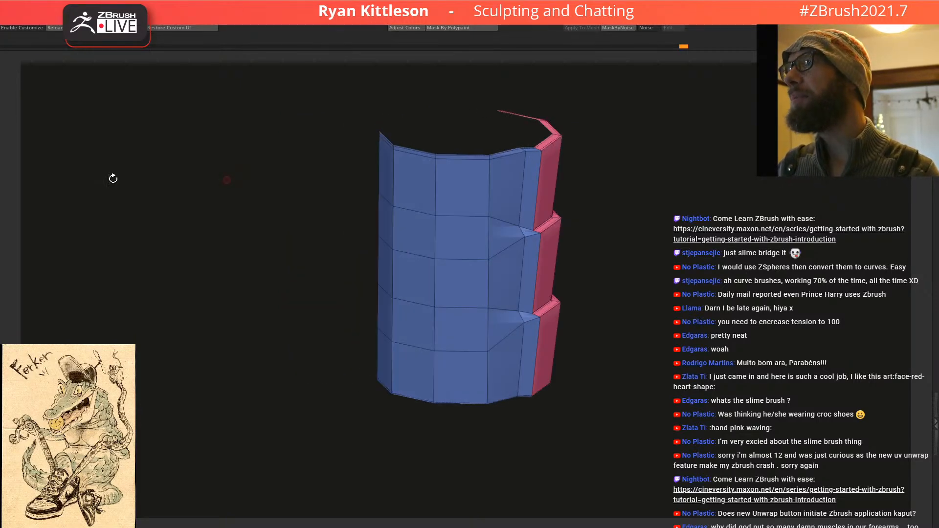
left_click(9, 174)
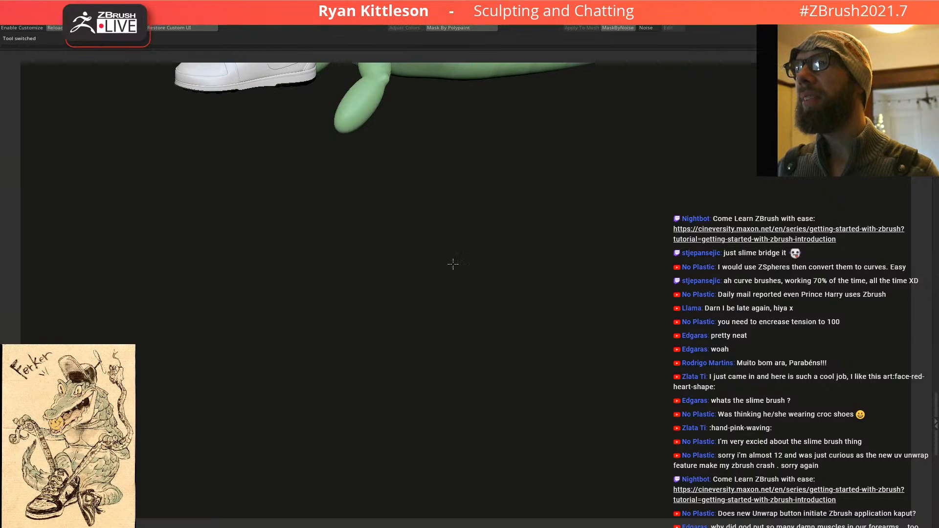
Step: Select the lowest lace, show all lace strands smoothed without polyframe, and adjust its left end at the flap
right_click_drag(433, 224, 504, 405, "alt")
right_click_drag(339, 233, 378, 269)
left_click(345, 248)
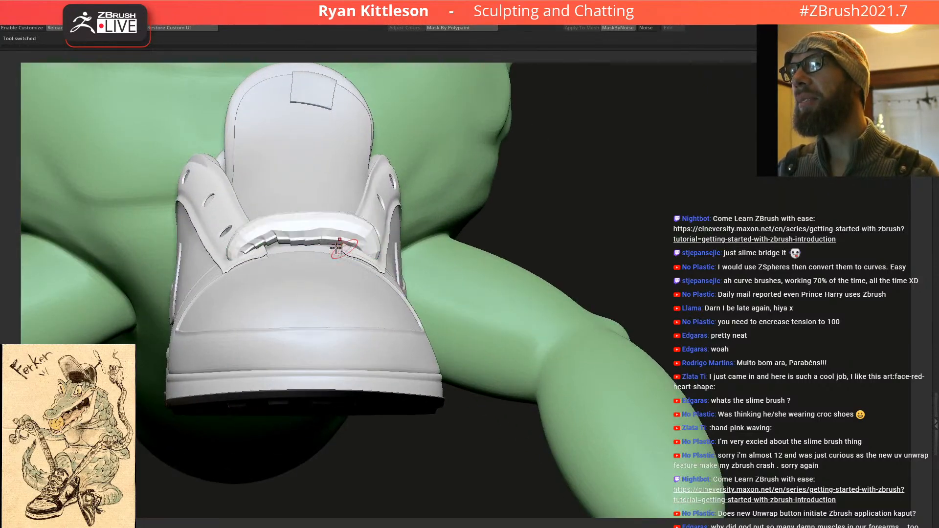
key("f")
key("shift+f")
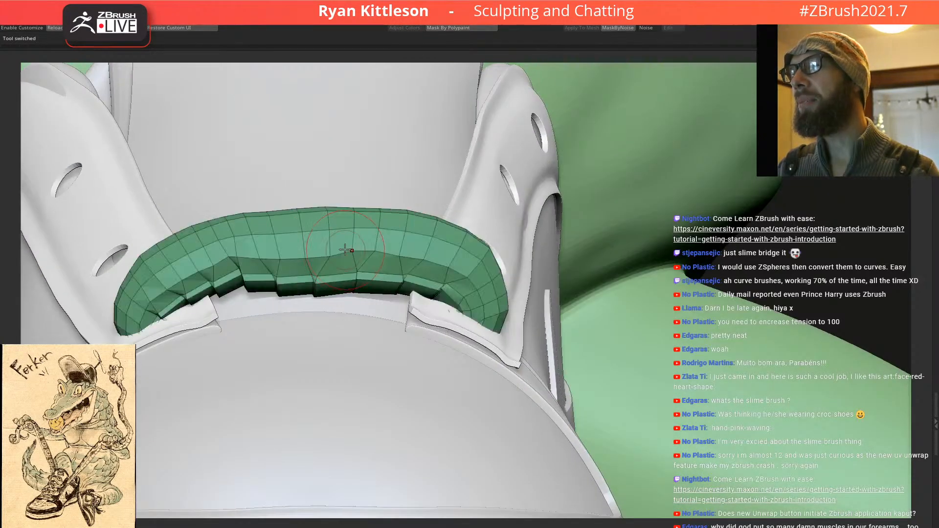
left_click(786, 260, "ctrl+shift")
key("shift+f")
mouse_move(392, 239)
right_mouse_down("ctrl")
mouse_move(225, 178)
mouse_move(313, 210)
mouse_move(376, 317)
mouse_move(361, 308)
mouse_move(426, 314)
right_mouse_up("ctrl")
key("space")
left_click_drag(332, 270, 335, 272)
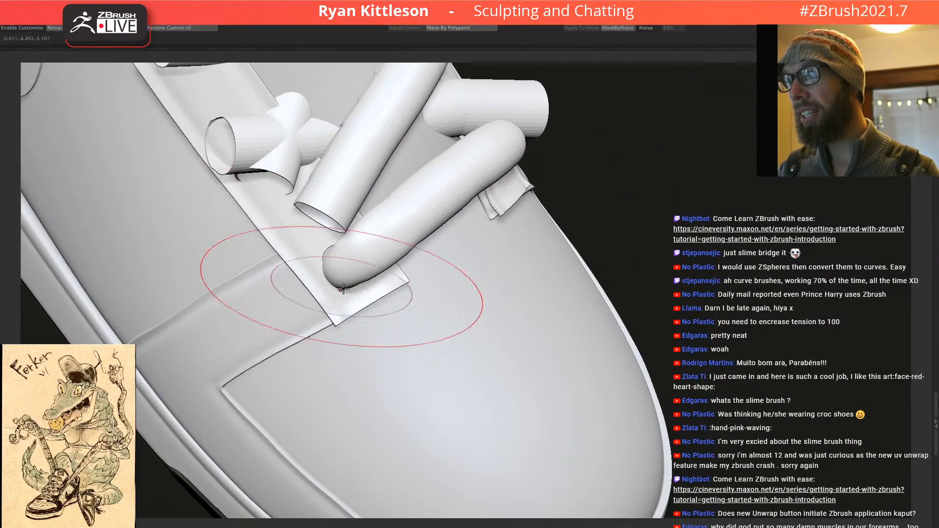
Step: Apply the green snake-pattern texture with ringed spots to the laces and check it along the shoe
mouse_move(345, 248)
right_mouse_down()
mouse_move(392, 245)
mouse_move(436, 264)
mouse_move(539, 276)
mouse_move(496, 271)
right_mouse_up()
mouse_move(573, 278)
right_mouse_down()
mouse_move(597, 274)
mouse_move(628, 238)
mouse_move(640, 240)
right_mouse_up()
mouse_move(480, 216)
right_mouse_down()
mouse_move(469, 251)
mouse_move(482, 258)
mouse_move(526, 186)
mouse_move(535, 295)
mouse_move(492, 240)
mouse_move(480, 500)
right_mouse_up()
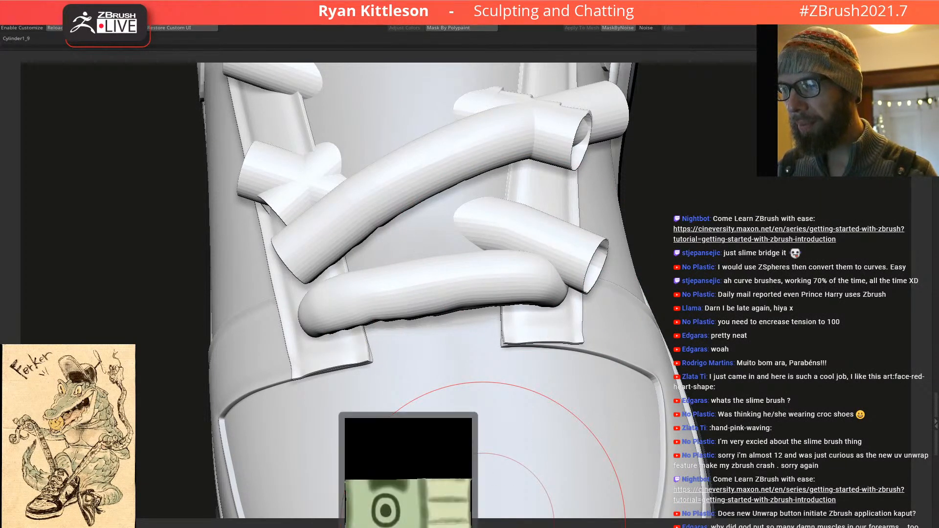
left_click(406, 526)
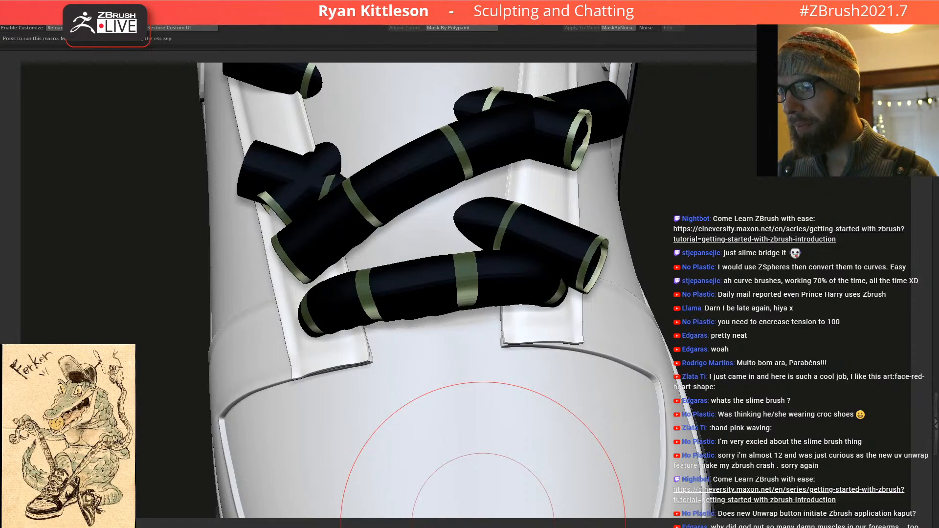
mouse_move(470, 448)
right_mouse_down("ctrl")
mouse_move(441, 117)
mouse_move(409, 338)
mouse_move(401, 302)
right_mouse_up("ctrl")
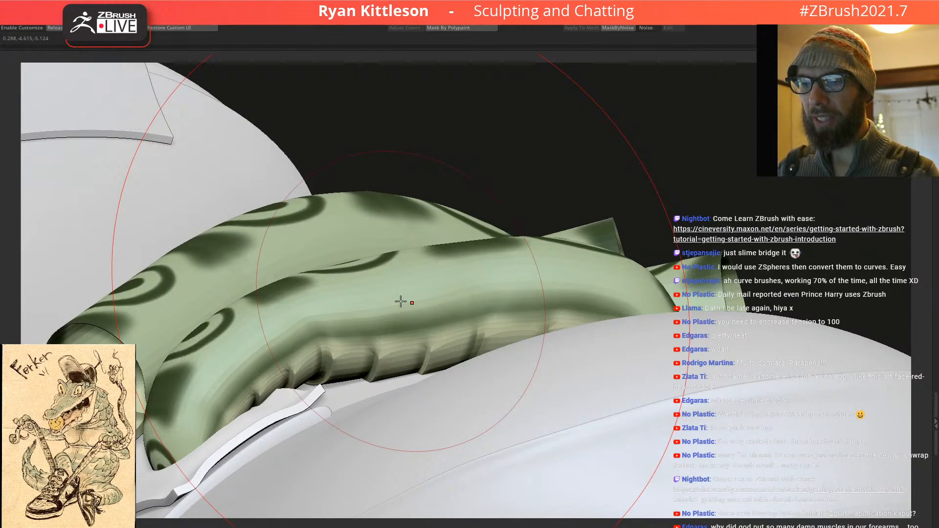
right_click_drag(440, 296, 469, 310)
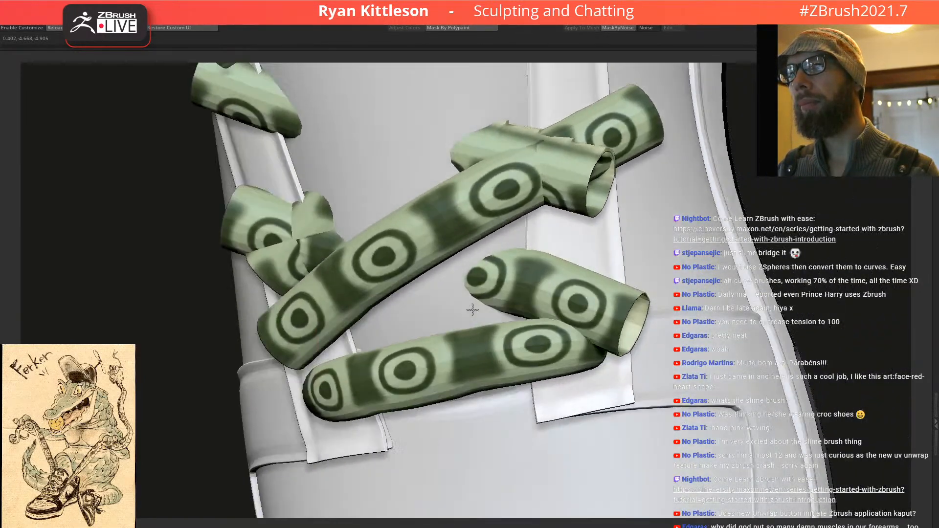
key("f")
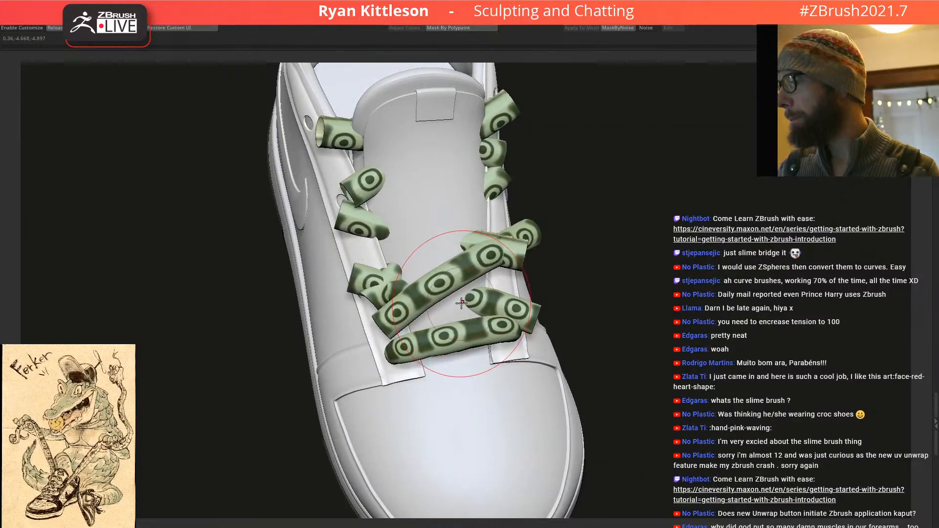
right_click_drag(469, 301, 502, 306, "ctrl")
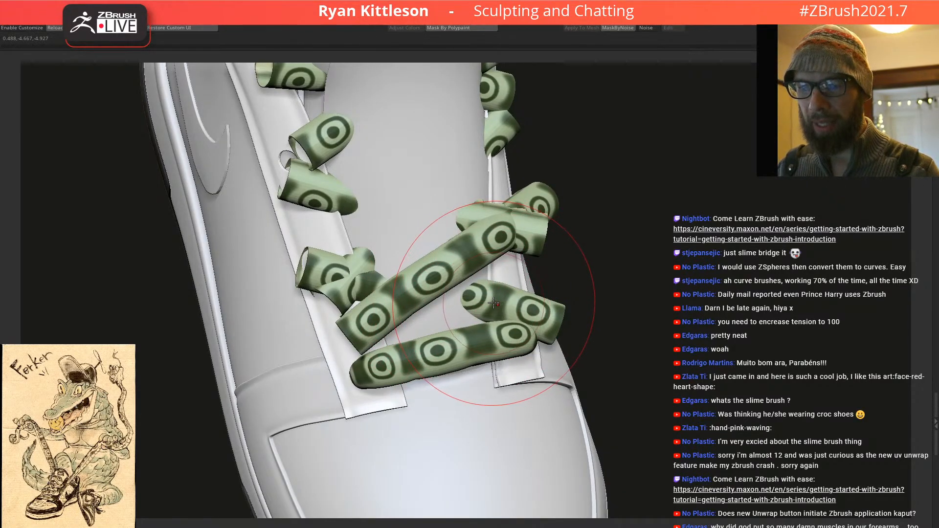
Step: Isolate the second lace strand without smoothing, keep the shoe visible, and examine how its ends meet the flaps
left_click(491, 298, "ctrl+shift")
key("shift+d")
mouse_move(467, 308)
right_mouse_down()
mouse_move(482, 298)
mouse_move(497, 324)
mouse_move(438, 294)
right_mouse_up()
key("alt+shift+s")
key("alt+shift+s")
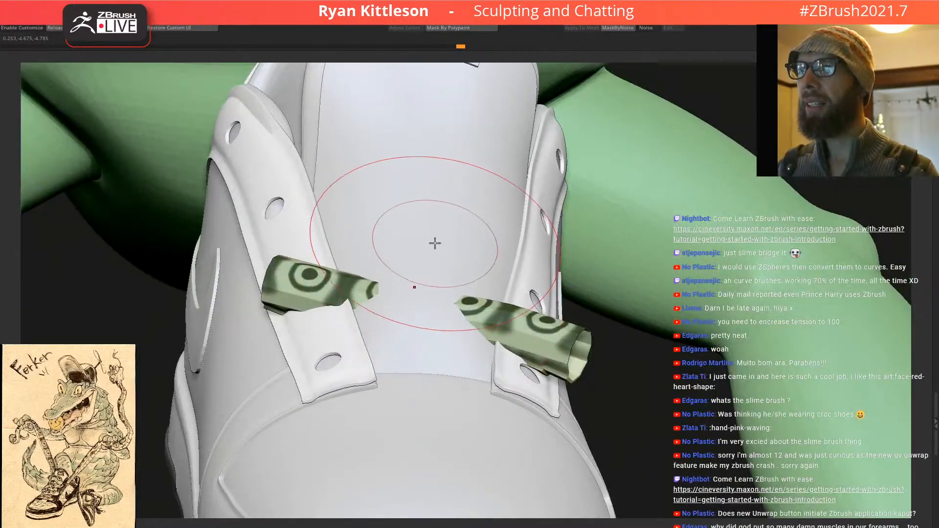
mouse_move(411, 252)
right_mouse_down()
mouse_move(445, 226)
mouse_move(461, 281)
right_mouse_up()
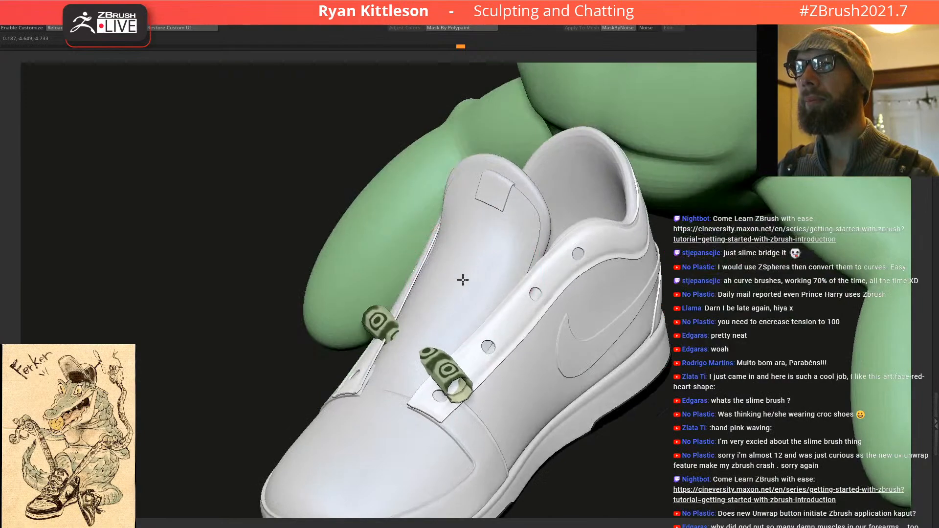
mouse_move(487, 240)
right_mouse_down()
mouse_move(427, 328)
mouse_move(438, 352)
mouse_move(405, 358)
mouse_move(416, 342)
mouse_move(390, 366)
right_mouse_up()
mouse_move(504, 392)
right_mouse_down()
mouse_move(483, 365)
mouse_move(494, 331)
mouse_move(508, 358)
right_mouse_up()
key("space")
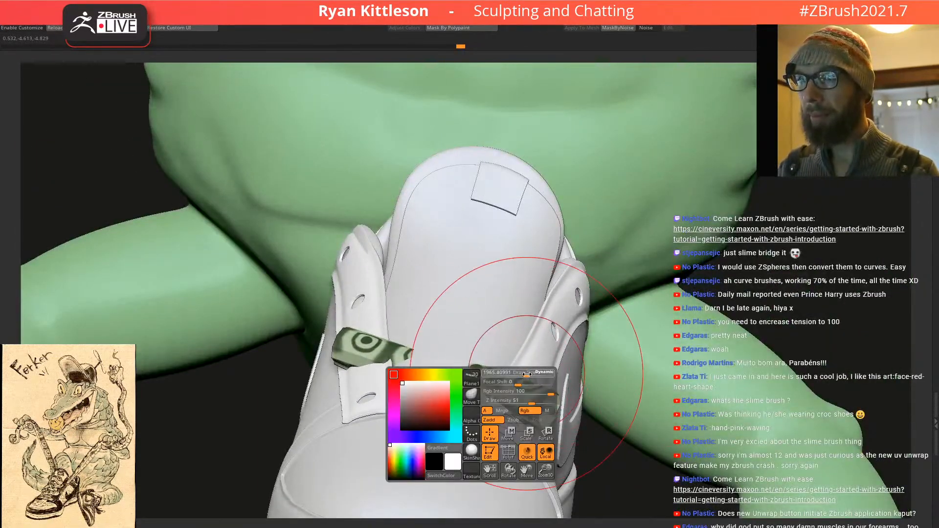
mouse_move(535, 393)
right_mouse_down()
mouse_move(523, 401)
mouse_move(531, 414)
mouse_move(519, 396)
right_mouse_up()
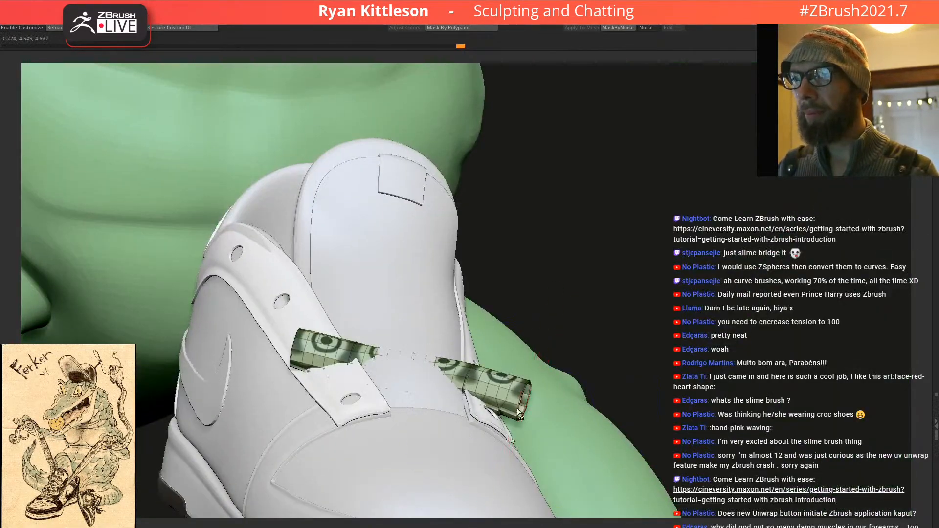
Step: Hide the shoe and body, show all lace strands, and isolate the second lowest strand for mesh cleanup
left_click(242, 264, "ctrl+shift")
right_click_drag(399, 377, 518, 381, "alt")
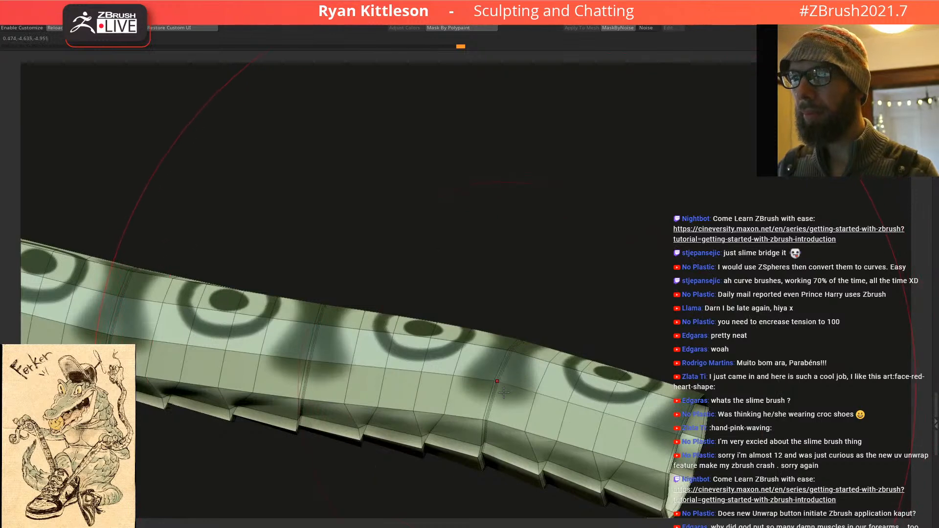
left_click(733, 336, "ctrl+shift")
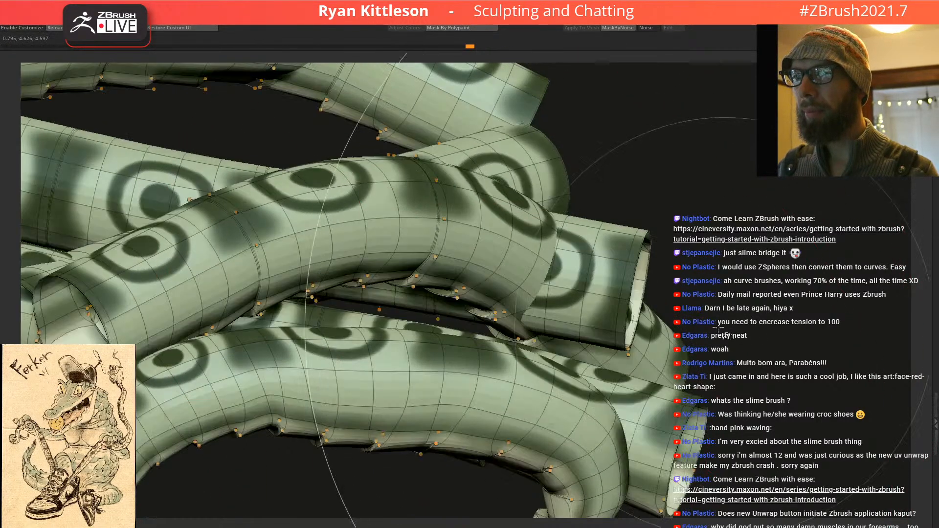
key("f")
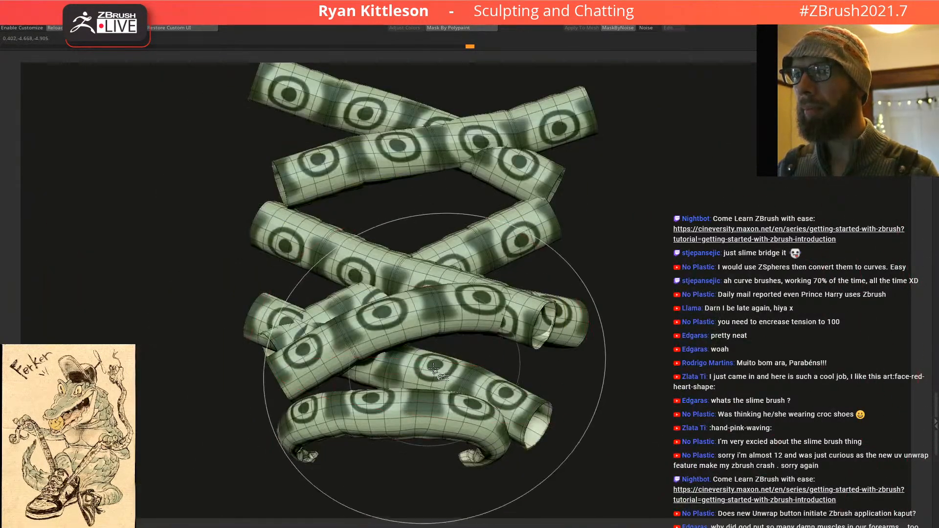
left_click(435, 368, "ctrl+shift")
right_click_drag(435, 368, 491, 435)
Step: Collapse the extra narrow edge loops at the segment seams along the isolated second lace strand
key("space")
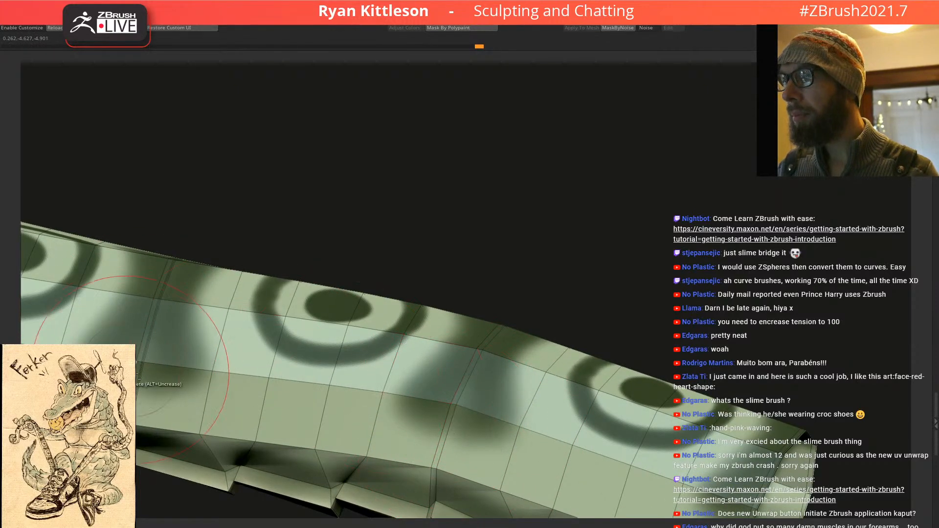
right_click_drag(140, 386, 301, 330)
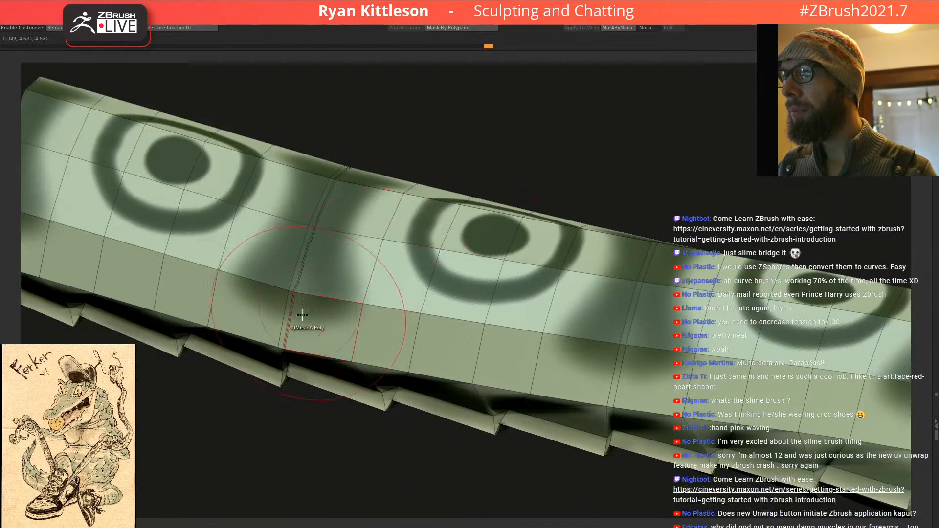
left_click_drag(296, 273, 286, 279, "shift")
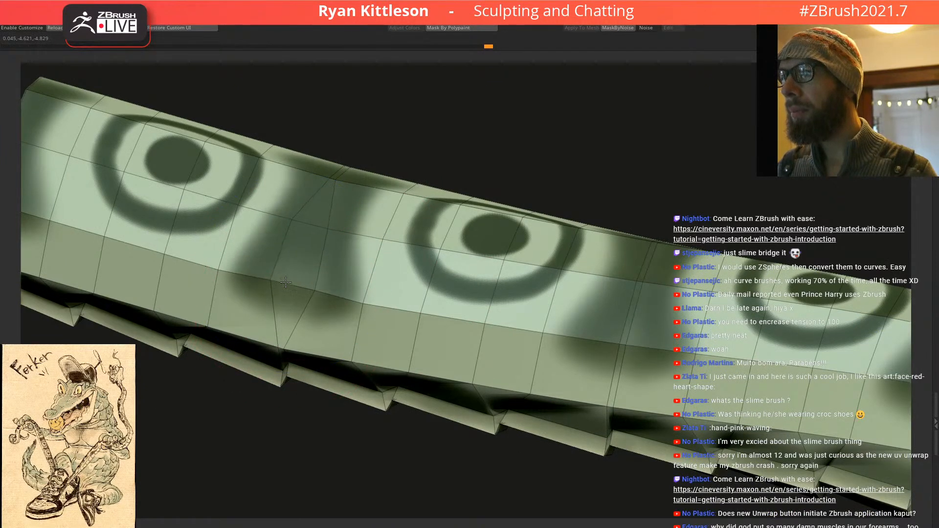
right_click_drag(320, 196, 339, 184)
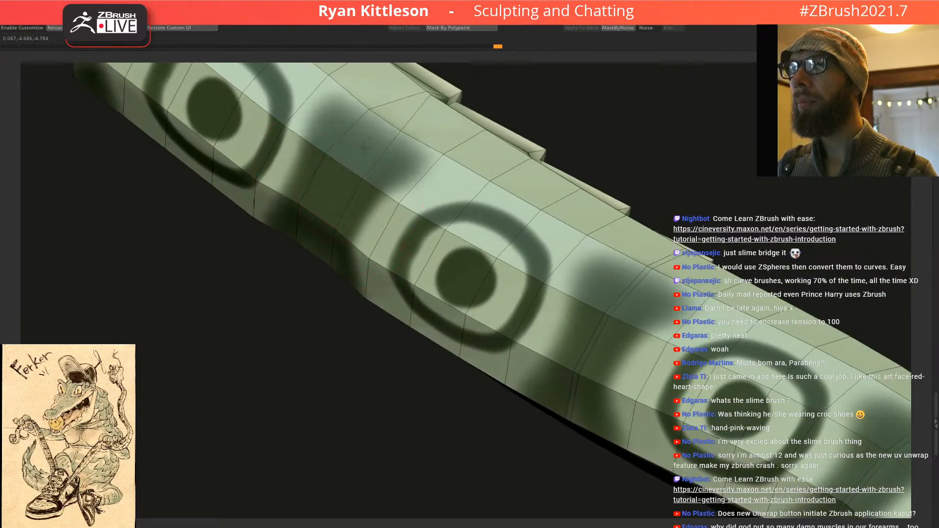
right_click_drag(511, 299, 395, 285, "alt")
right_click_drag(513, 283, 536, 265)
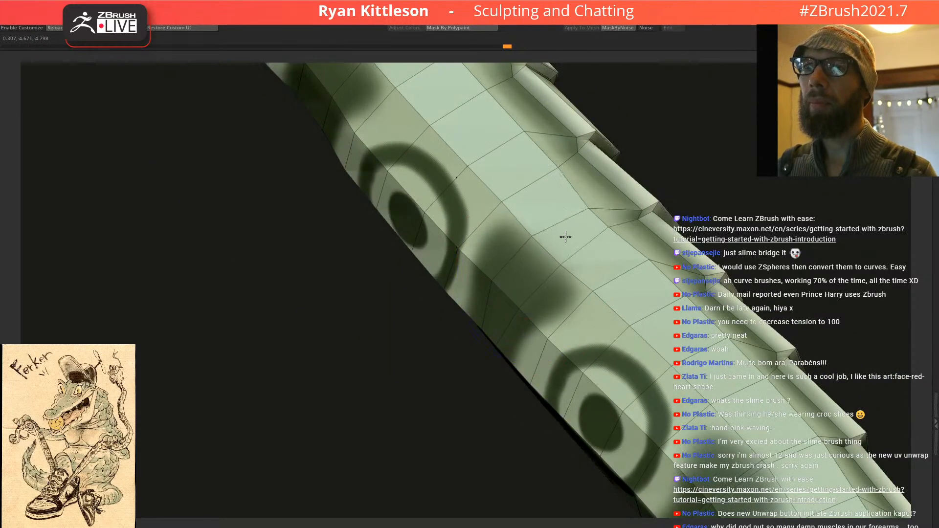
right_click_drag(538, 308, 547, 251)
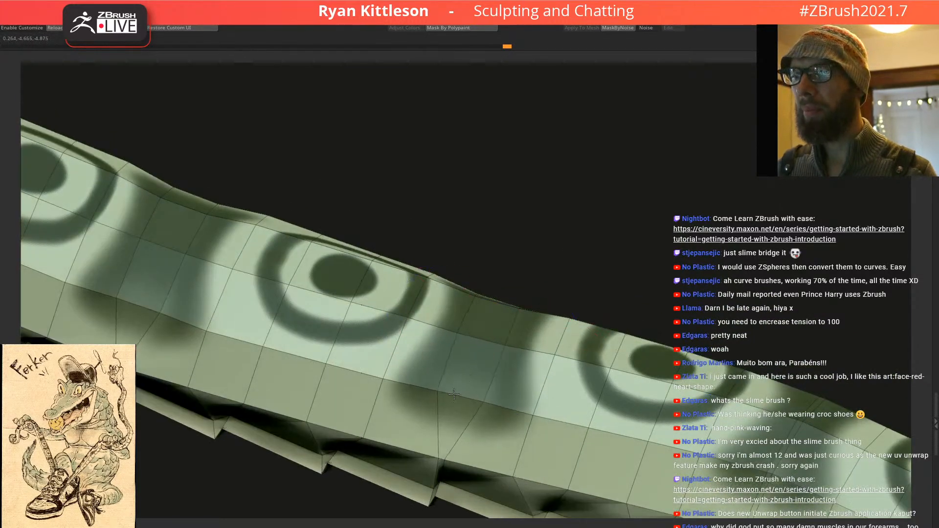
left_click_drag(455, 392, 448, 413)
right_click_drag(509, 380, 538, 315)
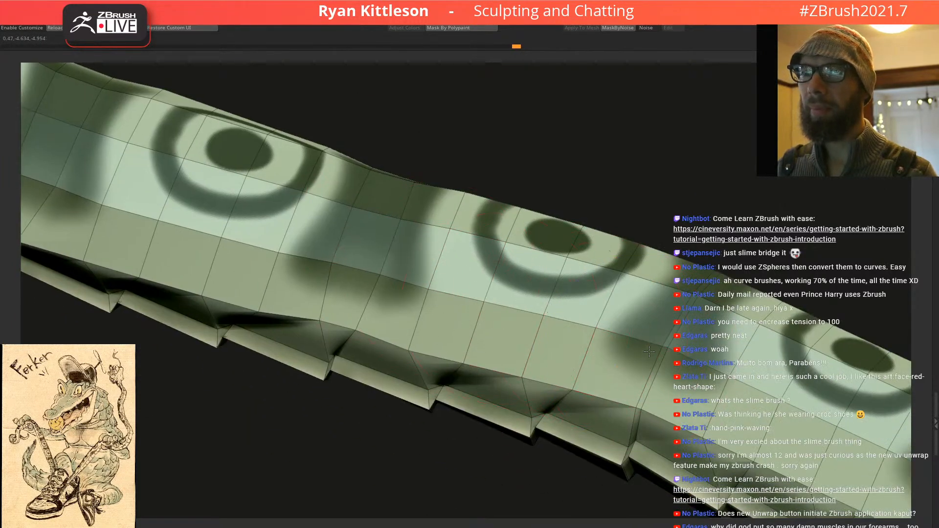
right_click_drag(630, 326, 705, 289)
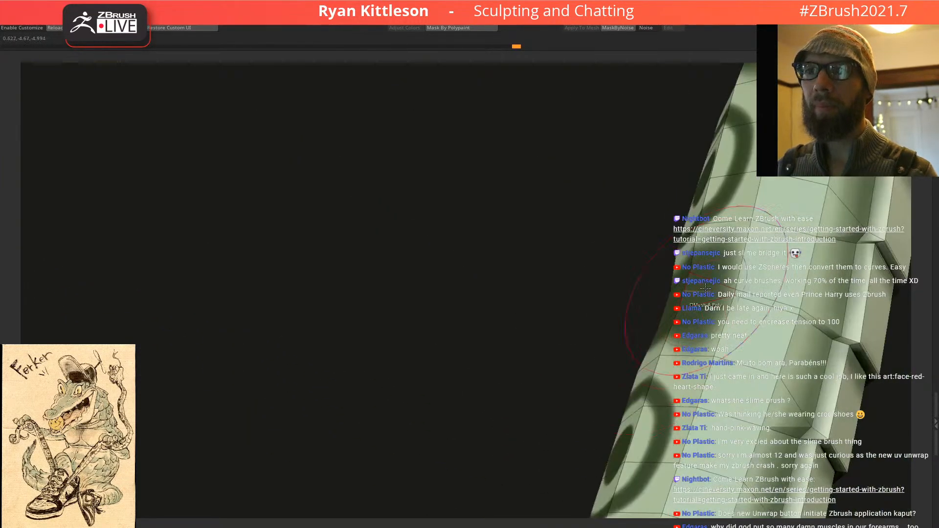
right_click_drag(760, 301, 792, 227, "ctrl")
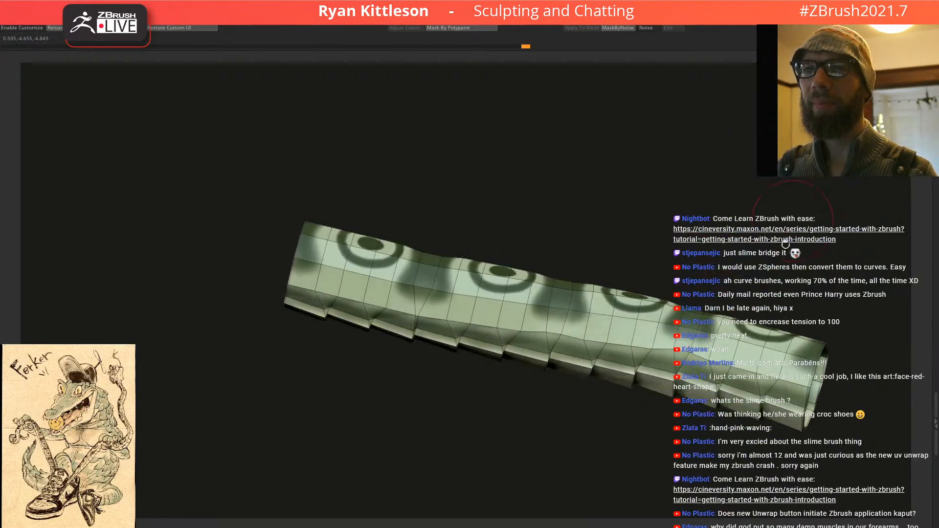
Step: Check the strand's right end against the shoe flap, isolate the strand, and mask it for bending that end
right_click_drag(663, 304, 585, 246, "alt")
mouse_move(585, 245)
right_mouse_down()
mouse_move(574, 282)
mouse_move(560, 255)
mouse_move(689, 299)
mouse_move(681, 286)
right_mouse_up()
key("alt+s")
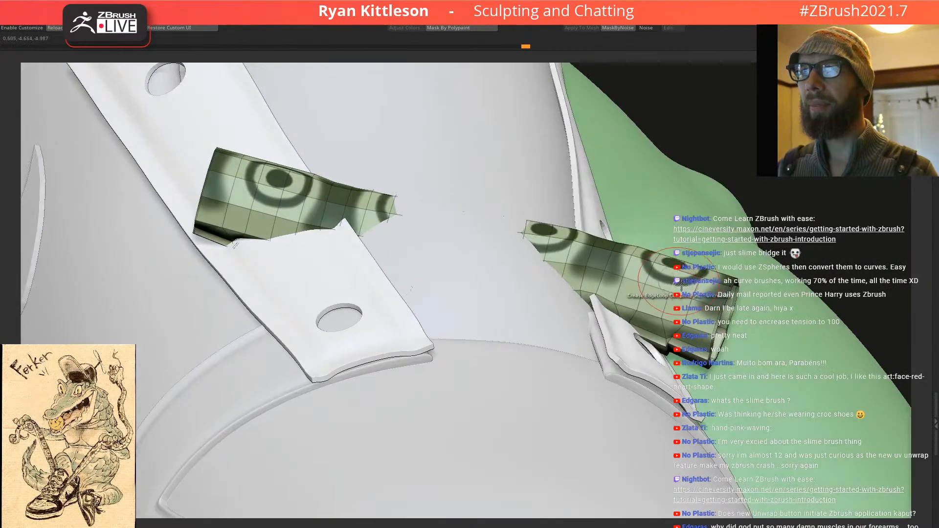
right_click(702, 300)
left_click_drag(698, 309, 713, 311)
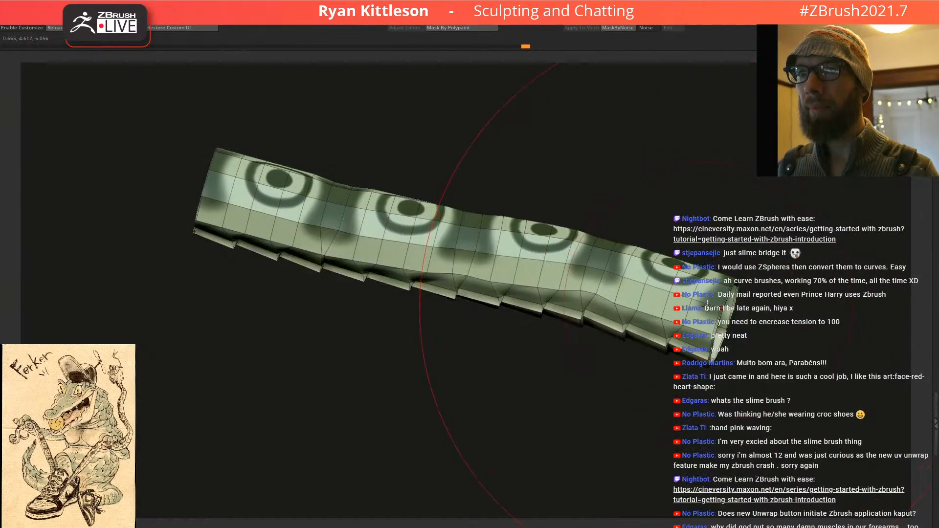
left_click(681, 290, "ctrl+shift")
right_click_drag(681, 290, 695, 314, "ctrl")
left_click(741, 264, "ctrl")
left_click(739, 260, "ctrl")
left_click_drag(743, 260, 710, 269, "ctrl")
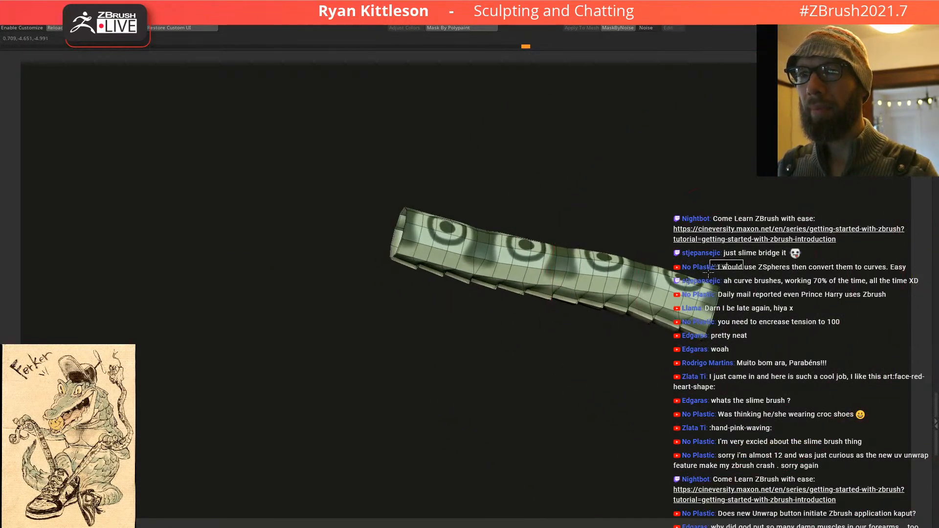
left_click_drag(753, 322, 729, 313, "ctrl")
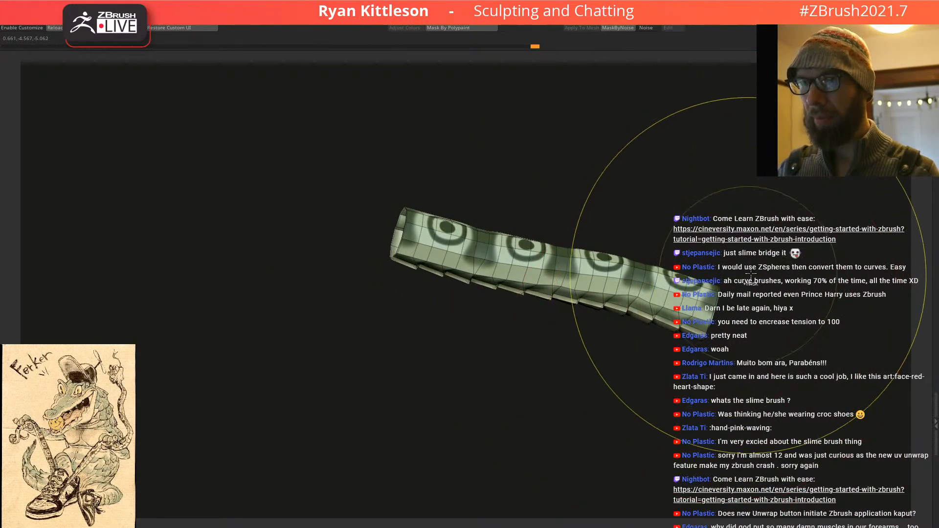
right_click_drag(746, 277, 739, 265)
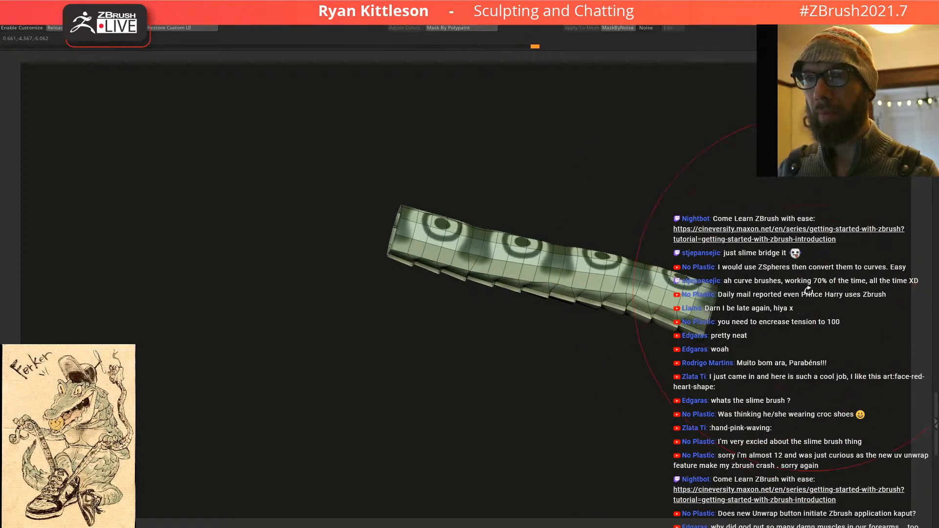
left_click_drag(796, 295, 776, 335, "ctrl")
left_click(773, 336, "ctrl")
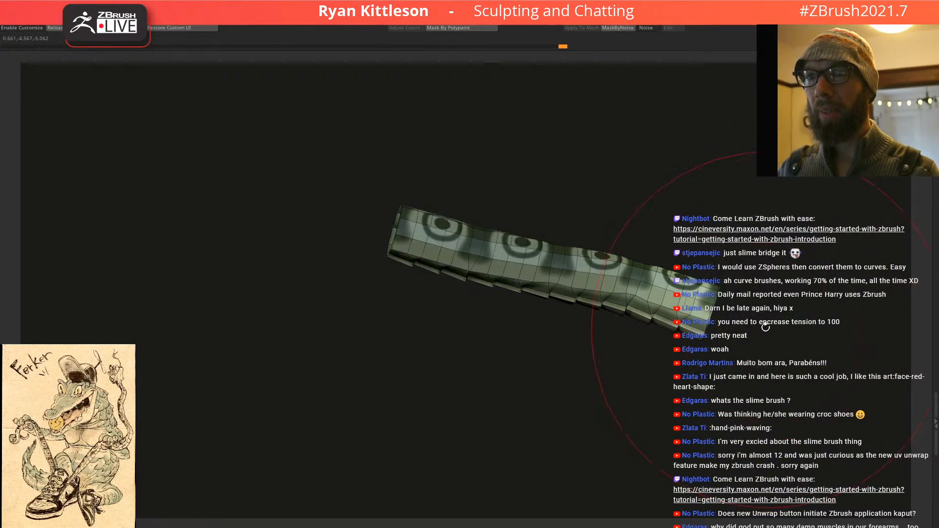
Step: Bend the strand's right end downward with the gizmo and fit it to the right flap with the shoe shown
key("w")
left_click(648, 286)
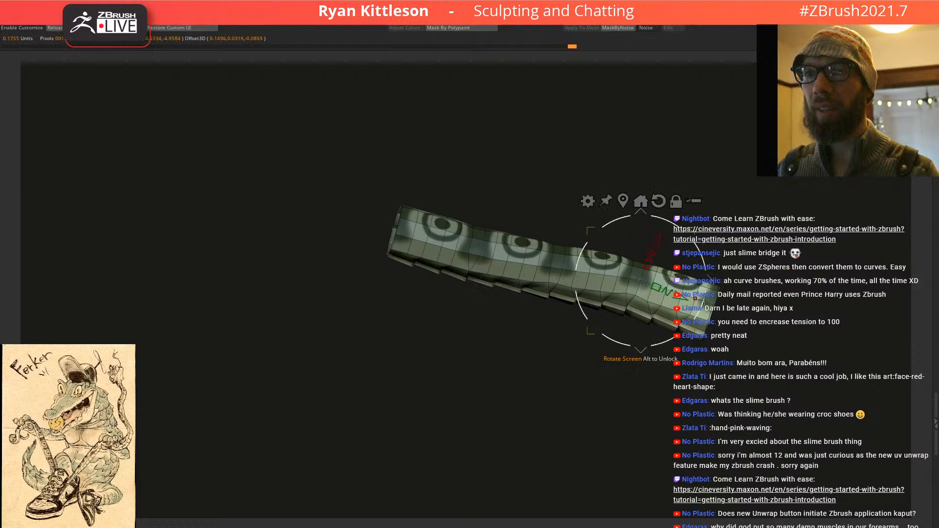
left_click(656, 296, "alt")
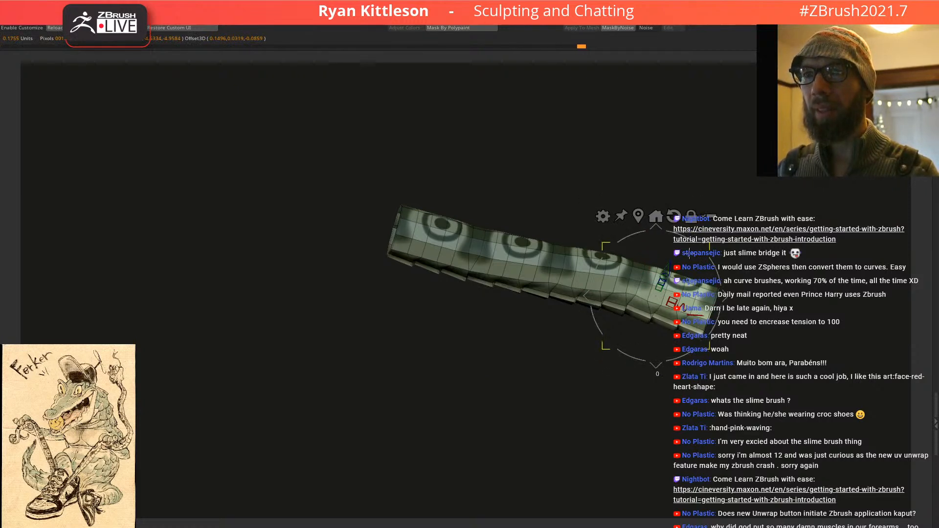
left_click_drag(620, 285, 702, 259)
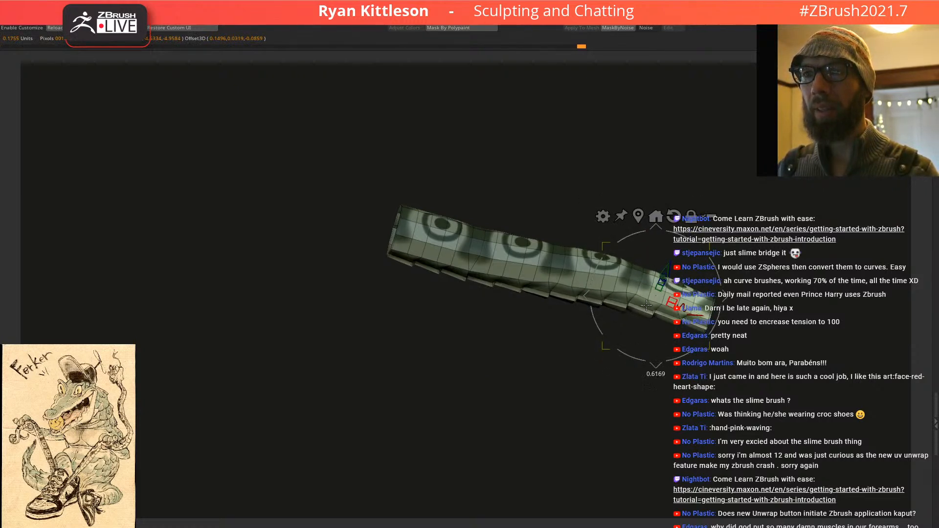
left_click_drag(708, 301, 696, 287)
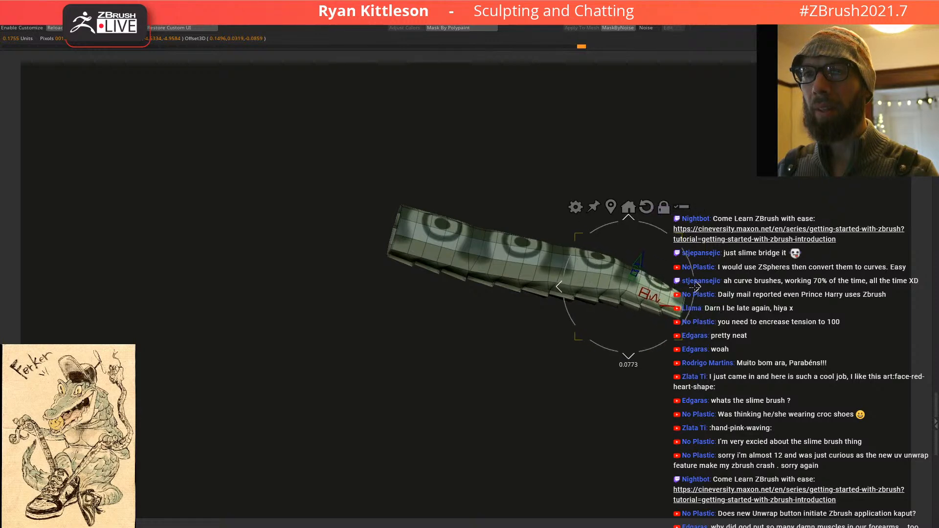
key("alt+s")
left_click_drag(694, 274, 695, 300)
left_click_drag(794, 253, 607, 289)
mouse_move(625, 319)
right_mouse_down()
mouse_move(650, 254)
mouse_move(608, 307)
right_mouse_up()
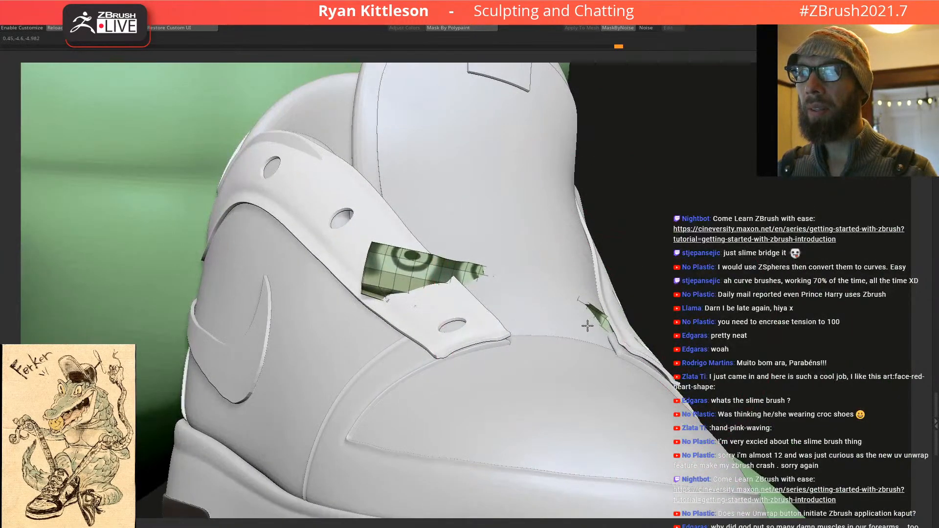
Step: Isolate the strand again and mask it for bending its left end
mouse_move(471, 271)
right_mouse_down()
mouse_move(486, 262)
mouse_move(437, 321)
mouse_move(454, 305)
mouse_move(459, 342)
right_mouse_up()
key("alt+shift+s")
mouse_move(397, 253)
right_mouse_down()
mouse_move(386, 254)
mouse_move(383, 239)
mouse_move(393, 250)
right_mouse_up()
left_click_drag(374, 330, 358, 132, "ctrl")
left_click(451, 206, "ctrl")
left_click(480, 207, "ctrl")
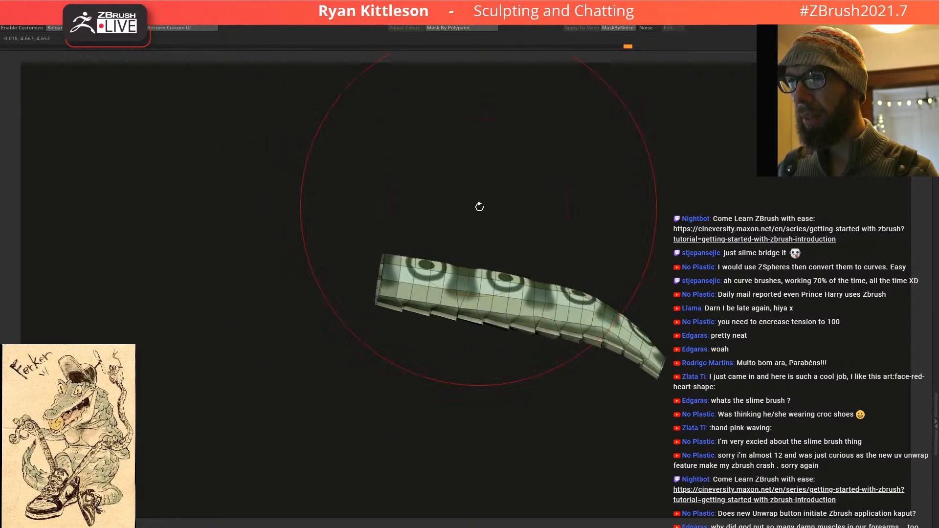
left_click(478, 211, "ctrl")
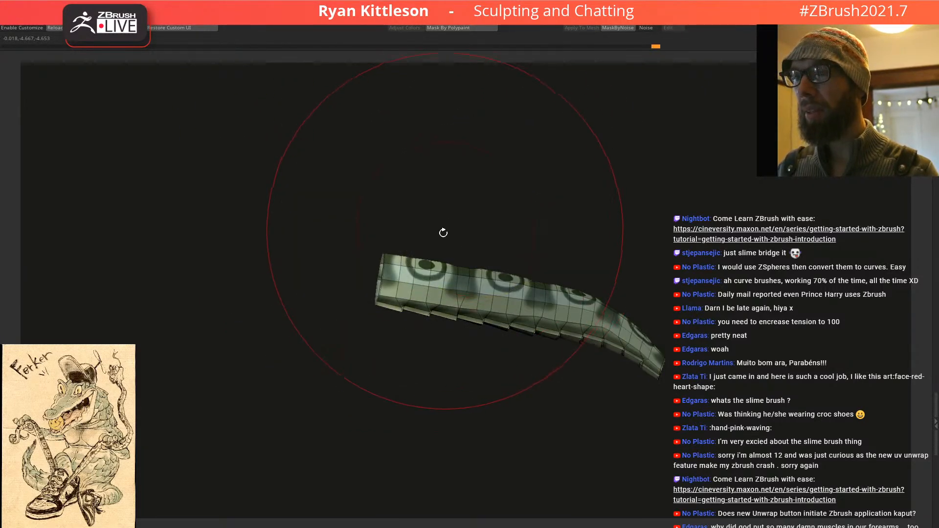
Step: Bend the strand's left end down with the gizmo and position it against the left flap of the shoe
left_click(430, 286, "alt")
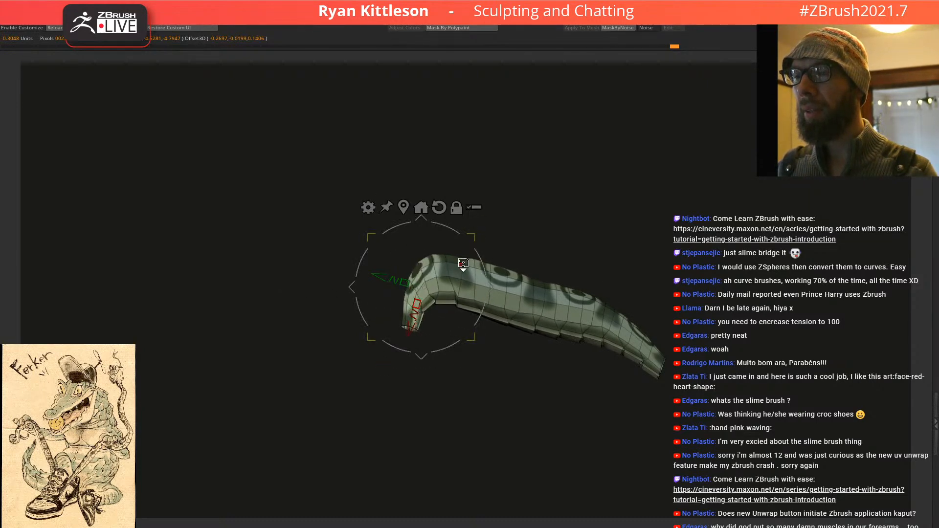
key("alt+s")
right_click_drag(462, 262, 491, 263)
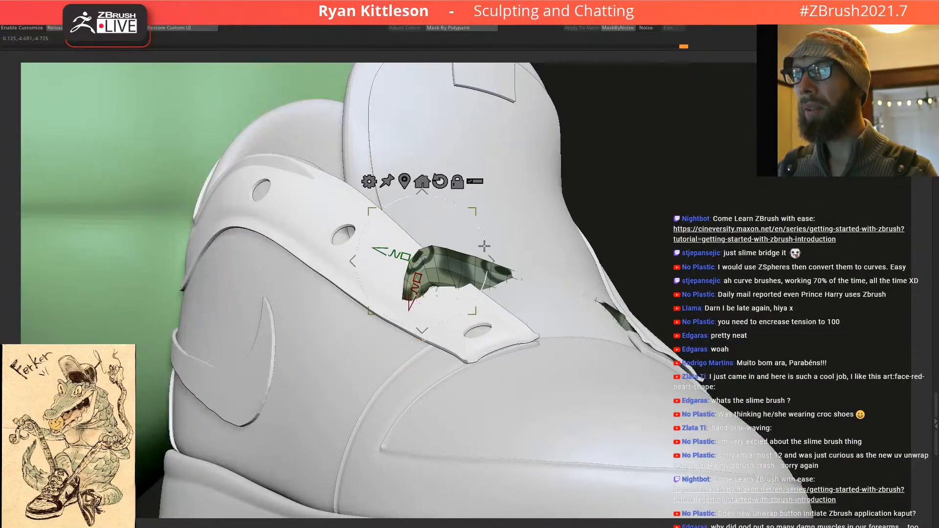
left_click_drag(496, 268, 479, 259)
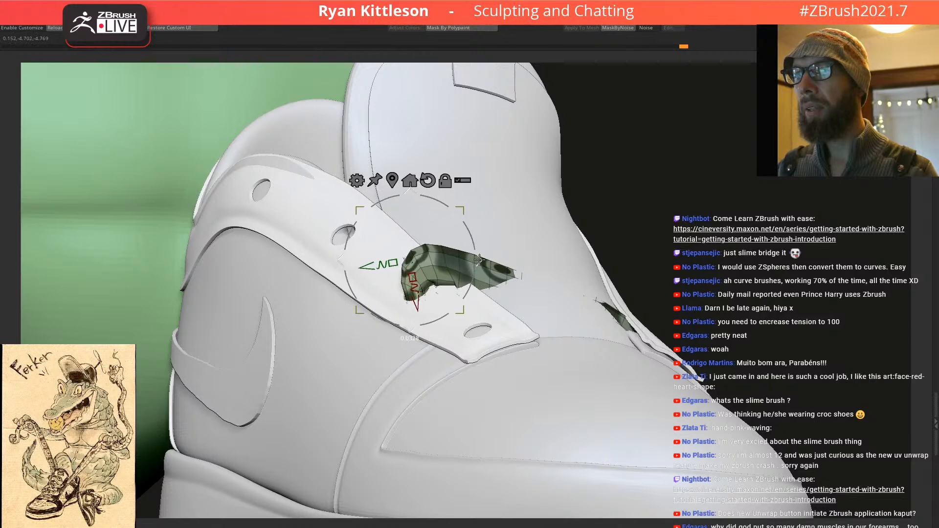
right_click_drag(500, 286, 532, 279)
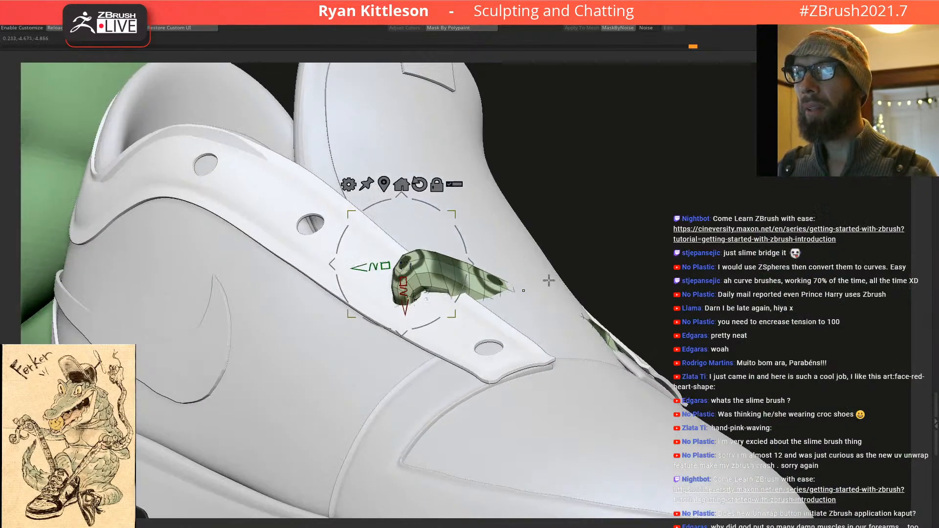
Step: Reshape the strand with a brush so it arches over the tongue and its ends meet the flap eyelets
key("q")
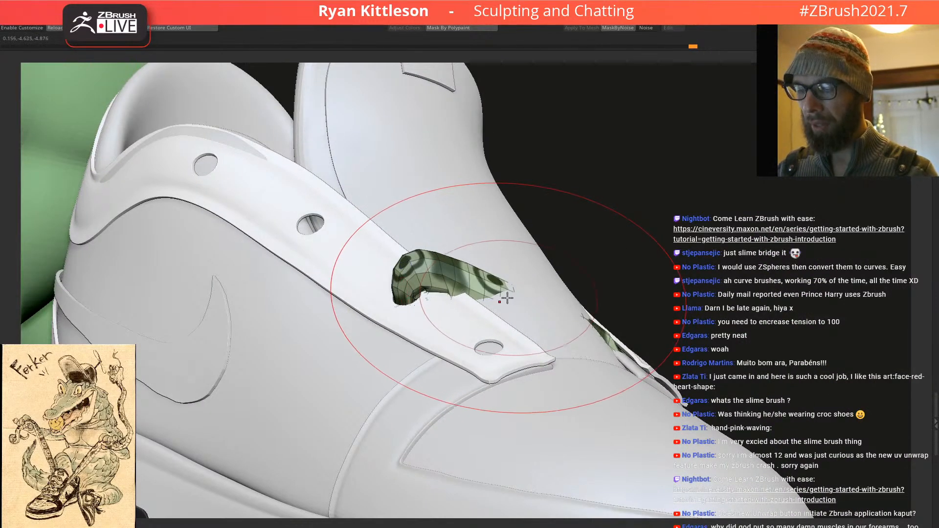
key("space")
mouse_move(501, 293)
right_mouse_down()
mouse_move(494, 262)
mouse_move(538, 289)
mouse_move(528, 335)
mouse_move(501, 314)
right_mouse_up()
left_click_drag(501, 314, 488, 310)
right_click_drag(497, 318, 529, 323)
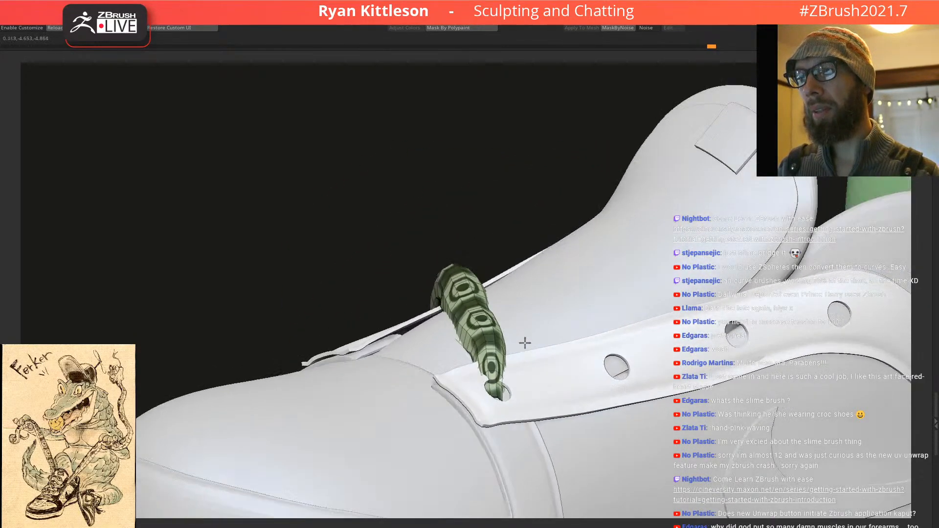
left_click_drag(498, 414, 477, 412)
right_click_drag(510, 404, 518, 388)
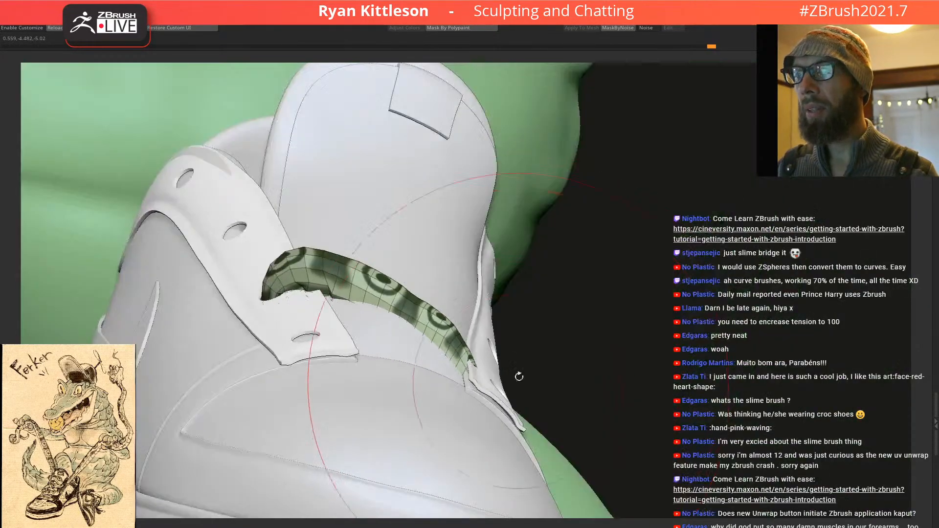
Step: Turn off the polyframe, show all lace strands, and check the bent strand against its neighbours on the shoe
key("shift+f")
left_click(612, 298, "ctrl+shift")
mouse_move(574, 293)
right_mouse_down()
mouse_move(422, 319)
mouse_move(427, 310)
mouse_move(426, 318)
mouse_move(386, 306)
mouse_move(452, 298)
mouse_move(426, 245)
mouse_move(421, 322)
mouse_move(509, 337)
right_mouse_up()
mouse_move(509, 338)
right_mouse_down("ctrl")
mouse_move(553, 434)
mouse_move(551, 479)
right_mouse_up("ctrl")
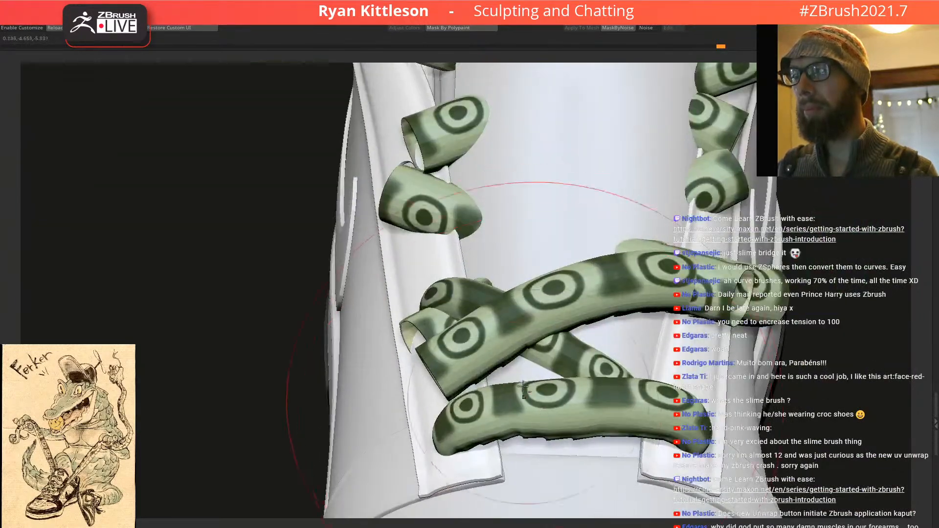
right_click_drag(548, 415, 484, 364, "alt")
mouse_move(466, 269)
right_mouse_down()
mouse_move(456, 294)
mouse_move(436, 302)
mouse_move(499, 258)
right_mouse_up()
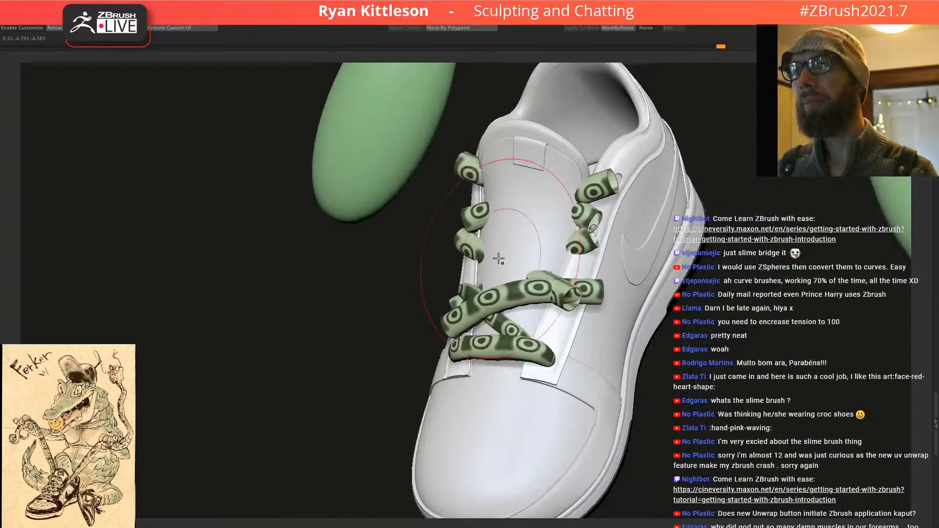
Step: Select the tongue's padded backing piece and isolate it with the polyframe shown
left_click_drag(503, 261, 507, 257)
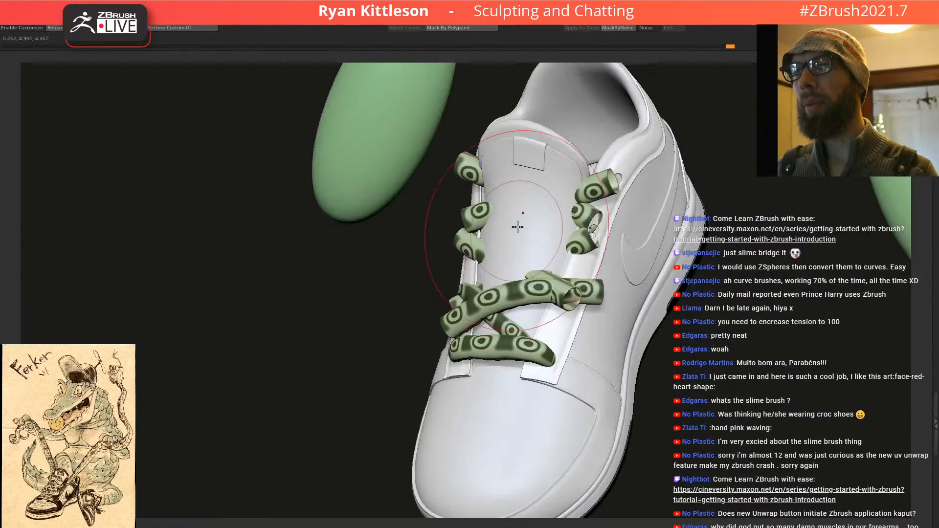
left_click(522, 223, "alt")
right_click_drag(520, 234, 534, 182, "ctrl")
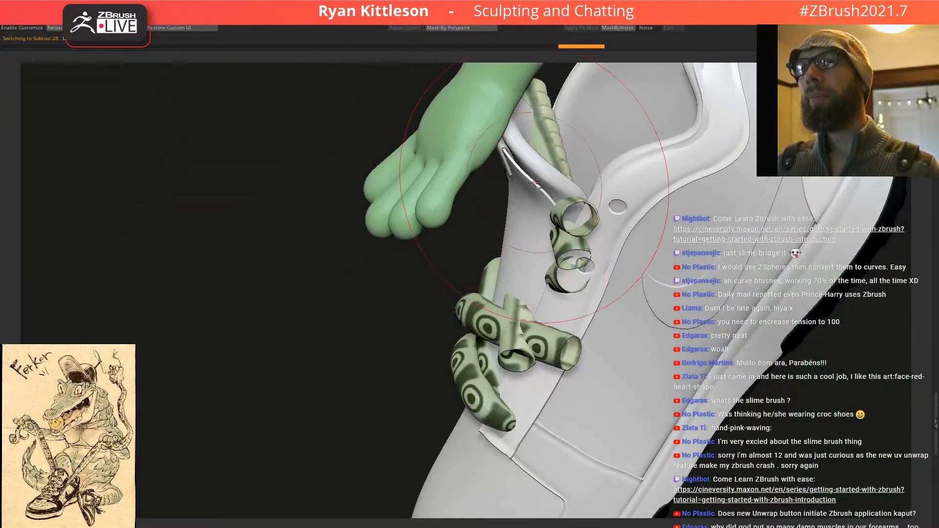
left_click(543, 177, "alt")
key("alt+s")
key("shift+f")
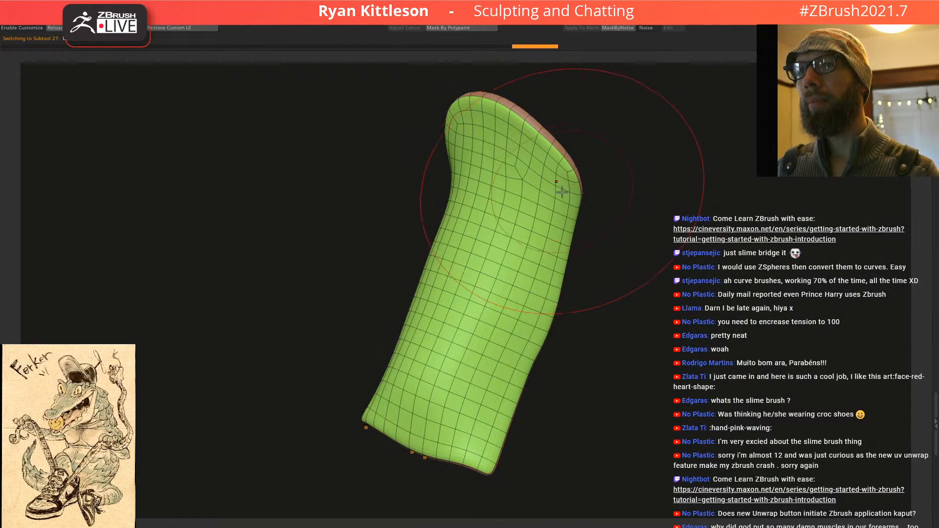
Step: Increase the tongue backing's dynamic thickness by 10% and apply the thickness without the dynamic subdivision
mouse_move(498, 335)
right_mouse_down()
mouse_move(470, 260)
mouse_move(520, 245)
mouse_move(530, 274)
right_mouse_up()
key("alt+s")
left_click(609, 525)
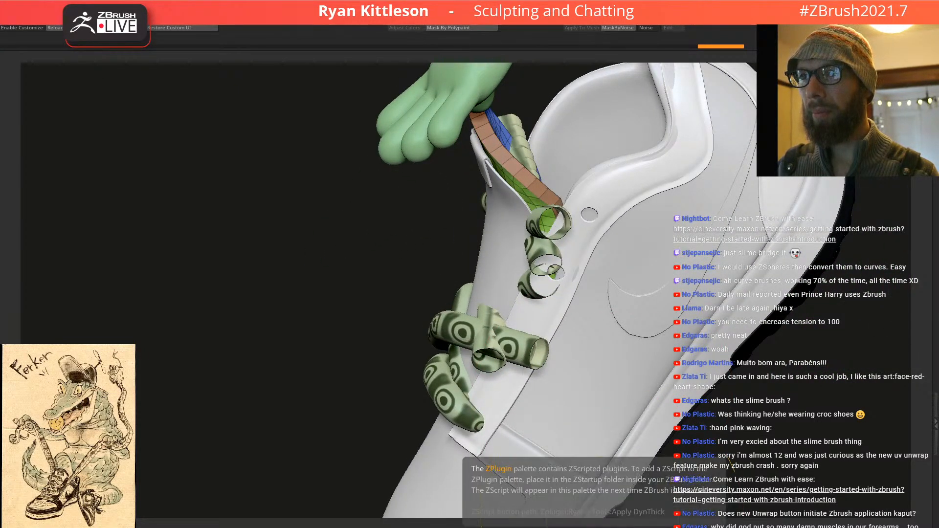
key("ctrl+z")
left_click(535, 525)
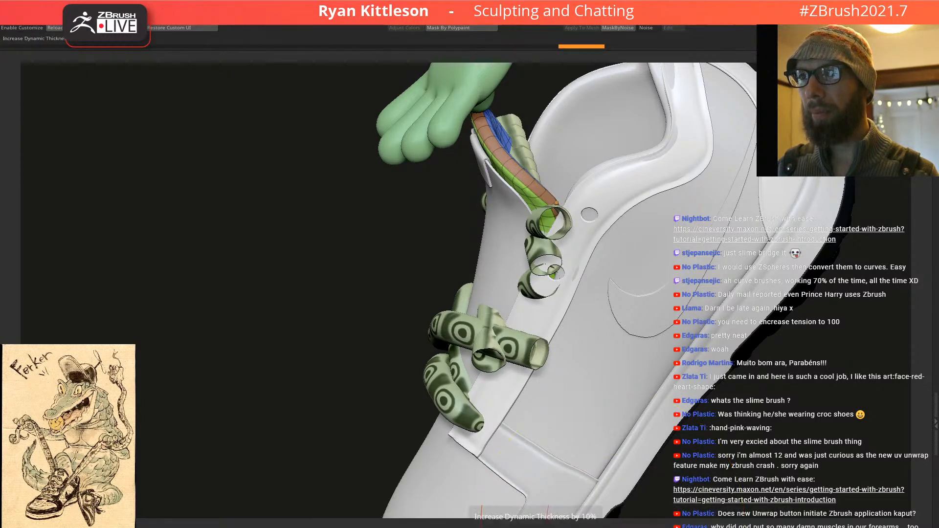
left_click(536, 525)
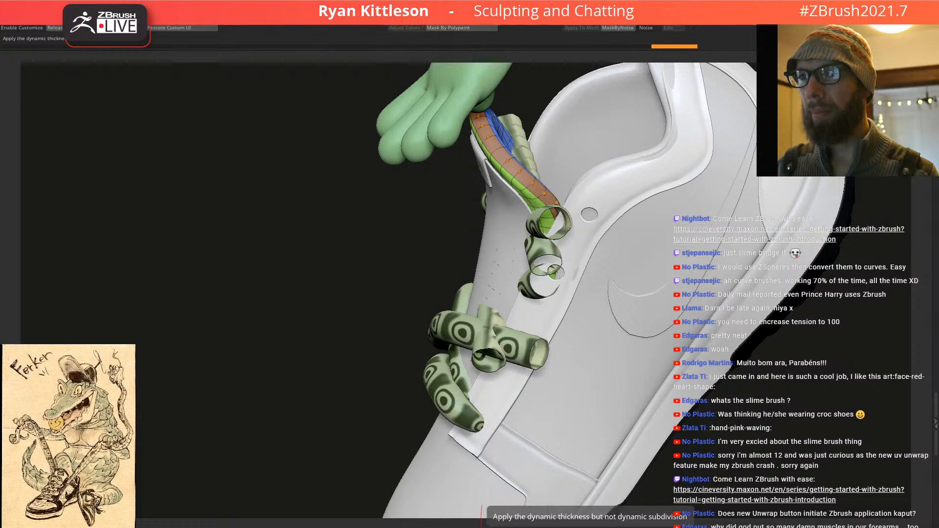
left_click(536, 525)
Step: Isolate the backing's green front polygroup, shrink the visible area inward, invert visibility and delete the hidden centre faces so only a rim remains
mouse_move(491, 246)
right_mouse_down()
mouse_move(514, 240)
mouse_move(455, 318)
mouse_move(505, 219)
right_mouse_up()
key("alt+s")
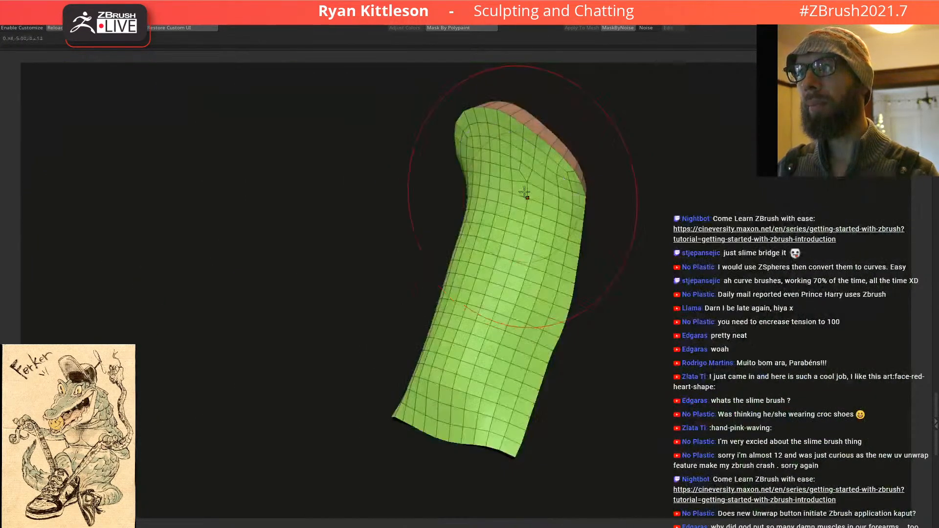
left_click(509, 218, "ctrl+shift")
key("ctrl+shift+s")
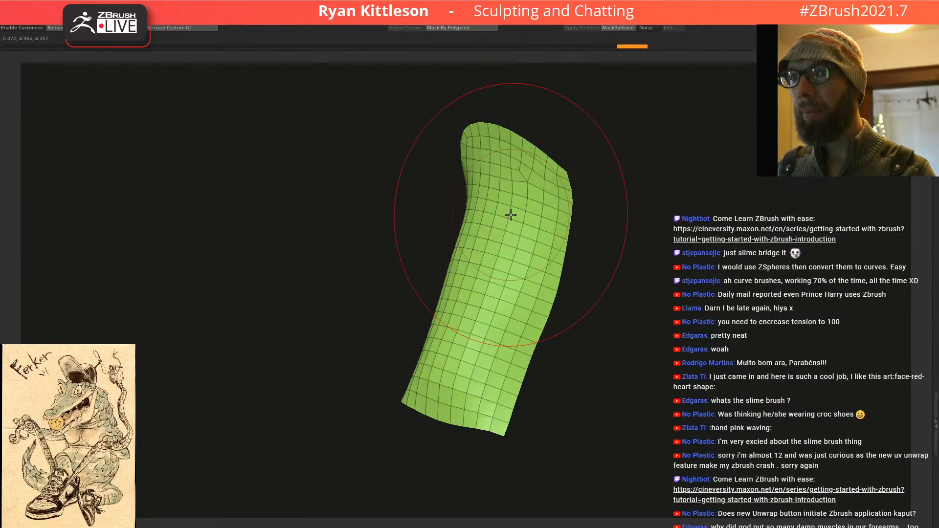
key("alt+s")
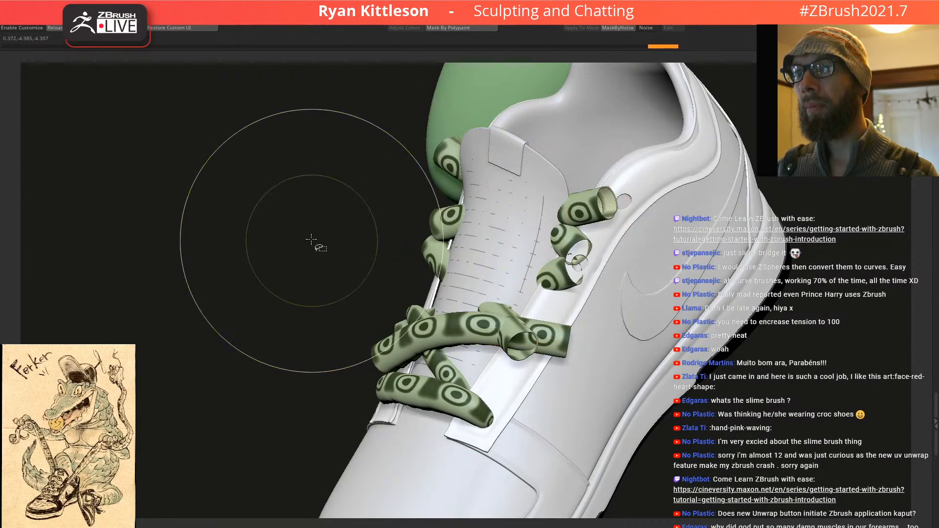
left_click(264, 271, "ctrl+shift")
key("alt+s")
right_click_drag(527, 224, 525, 229)
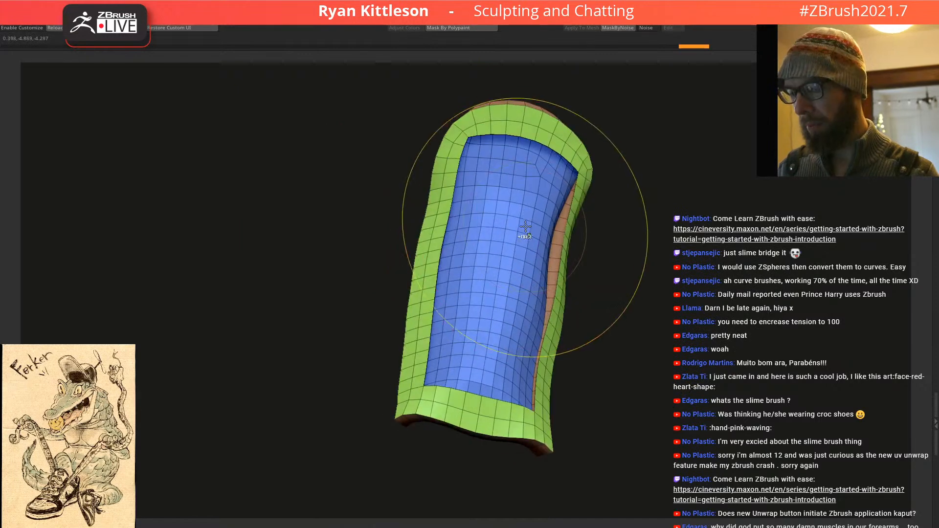
key("ctrl+shift+d")
Step: Delete the green and orange face strips along the tongue backing's lower end between its side rims
right_click_drag(489, 385, 465, 411)
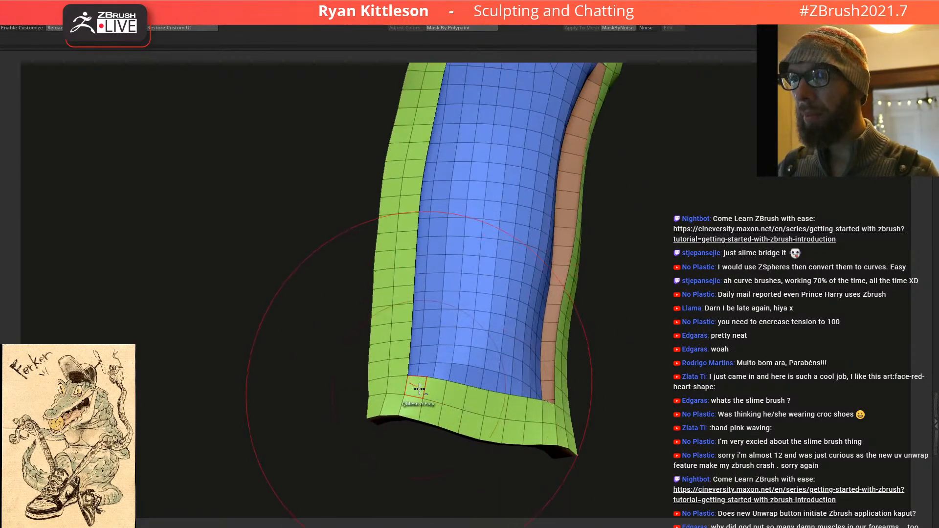
left_click(454, 404, "ctrl+shift")
left_click(452, 405, "ctrl+shift")
right_click_drag(452, 406, 477, 372)
key("ctrl+shift+d")
right_click_drag(435, 399, 425, 403)
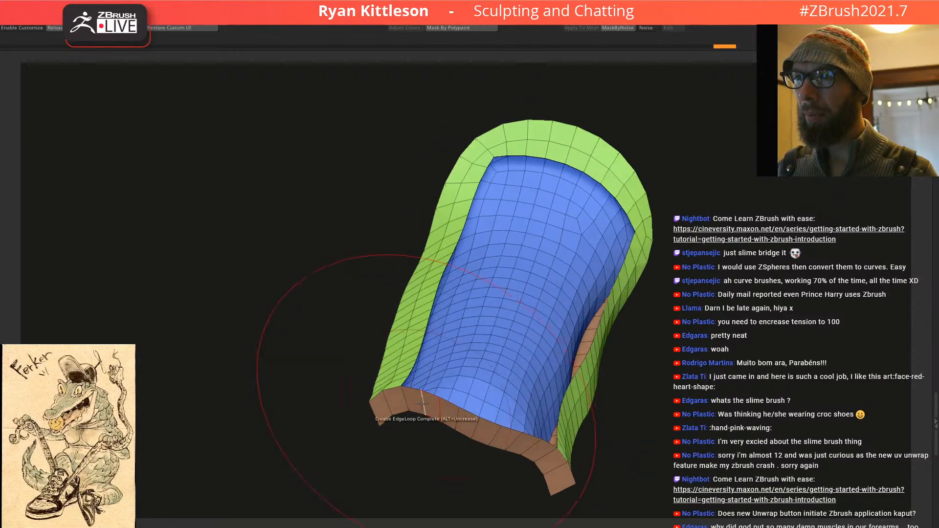
left_click(535, 450, "ctrl+shift")
left_click(530, 413, "ctrl+shift")
key("ctrl+shift+d")
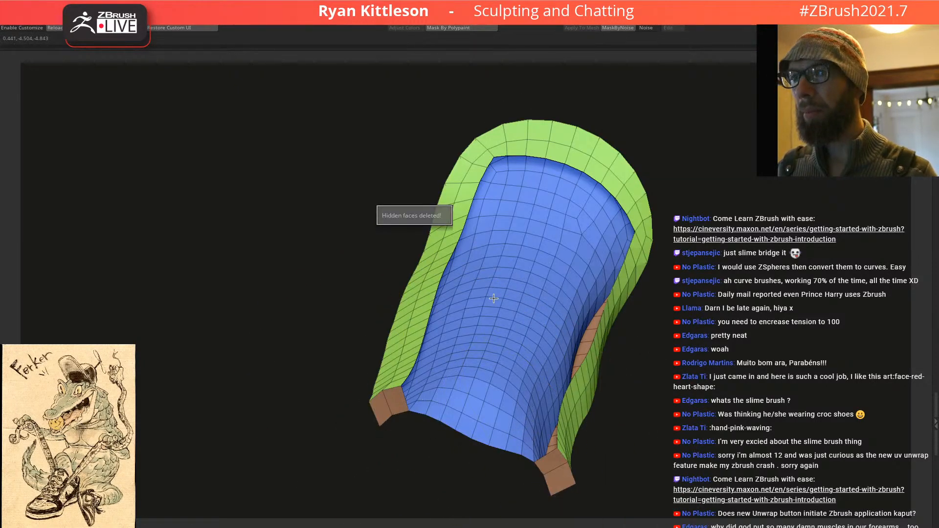
right_click_drag(493, 300, 497, 298)
key("shift+ctrl+s")
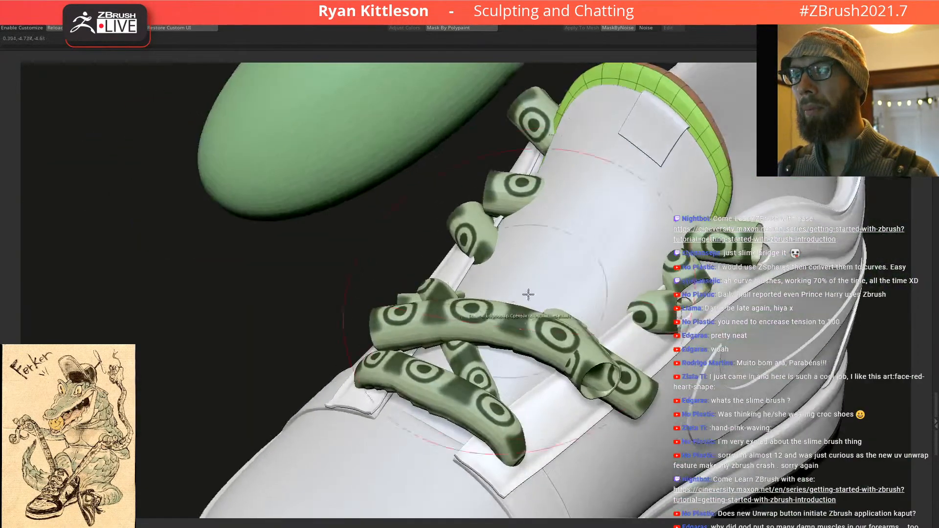
Step: Select the tongue's front panel, turn off the polyframe and brush its surface beneath the crossing laces
left_click(546, 271, "alt")
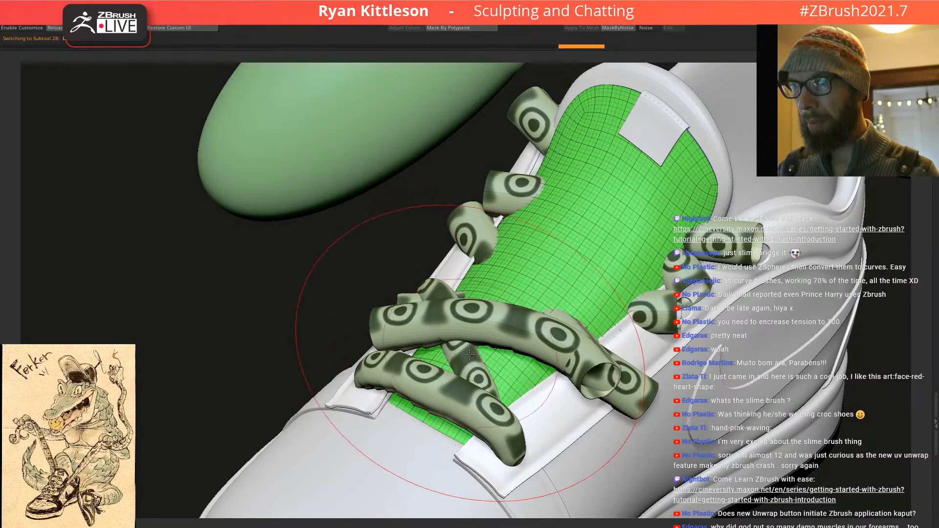
key("space")
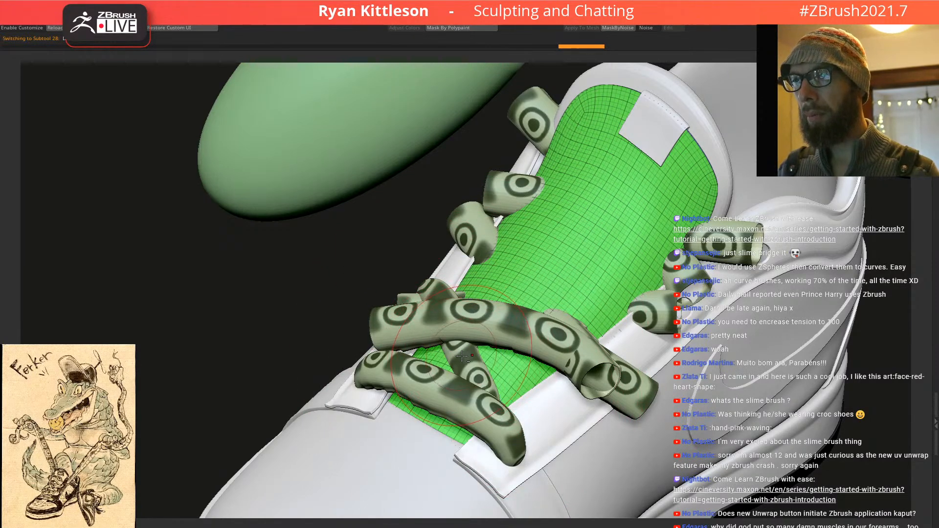
key("shift+f")
mouse_move(517, 394)
right_mouse_down()
mouse_move(478, 377)
mouse_move(517, 357)
mouse_move(502, 328)
right_mouse_up()
key("m")
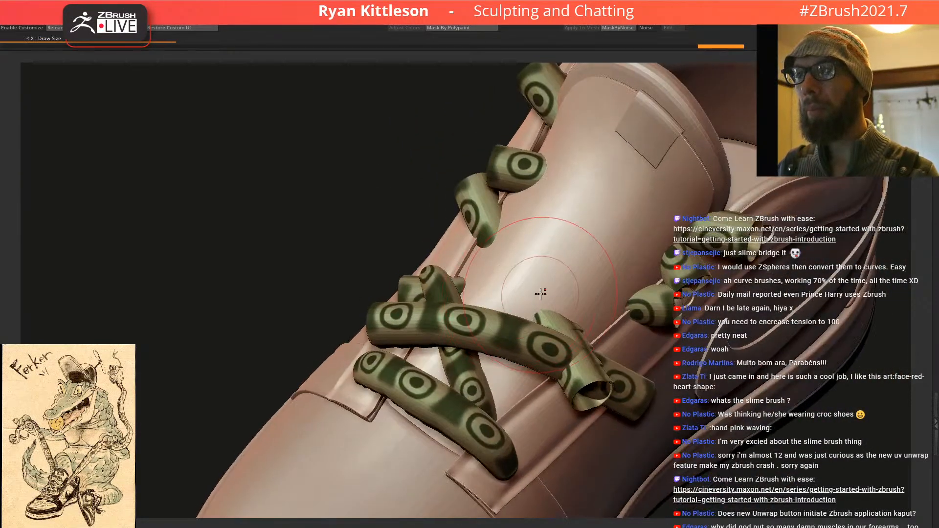
key("alt+s")
mouse_move(479, 324)
left_mouse_down()
mouse_move(438, 339)
mouse_move(494, 363)
left_mouse_up()
mouse_move(507, 315)
left_mouse_down()
mouse_move(489, 281)
mouse_move(538, 294)
mouse_move(556, 324)
mouse_move(539, 266)
mouse_move(541, 220)
mouse_move(556, 298)
mouse_move(461, 318)
left_mouse_up()
key("alt+s")
mouse_move(519, 313)
right_mouse_down()
mouse_move(504, 303)
mouse_move(533, 308)
mouse_move(523, 323)
mouse_move(513, 314)
right_mouse_up()
right_click_drag(506, 352, 500, 349)
Step: Select and isolate the tongue backing again, and smooth the lower part of its inner surface
left_click(498, 349, "alt")
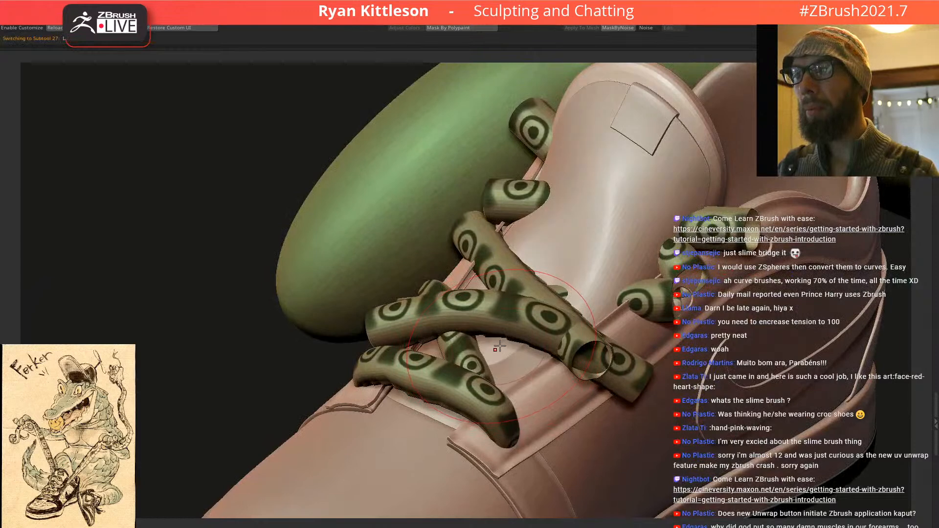
key("alt+s")
left_click_drag(507, 342, 478, 336, "shift")
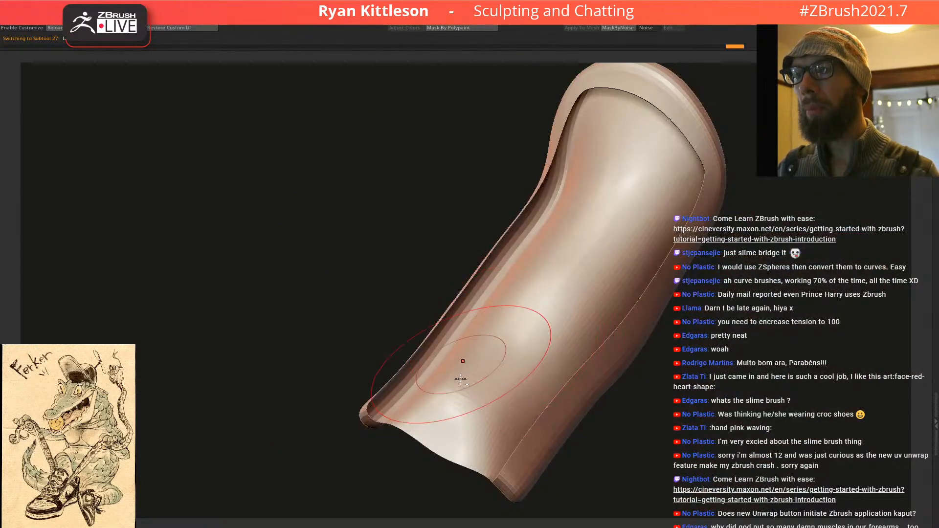
left_click_drag(436, 386, 447, 405, "shift")
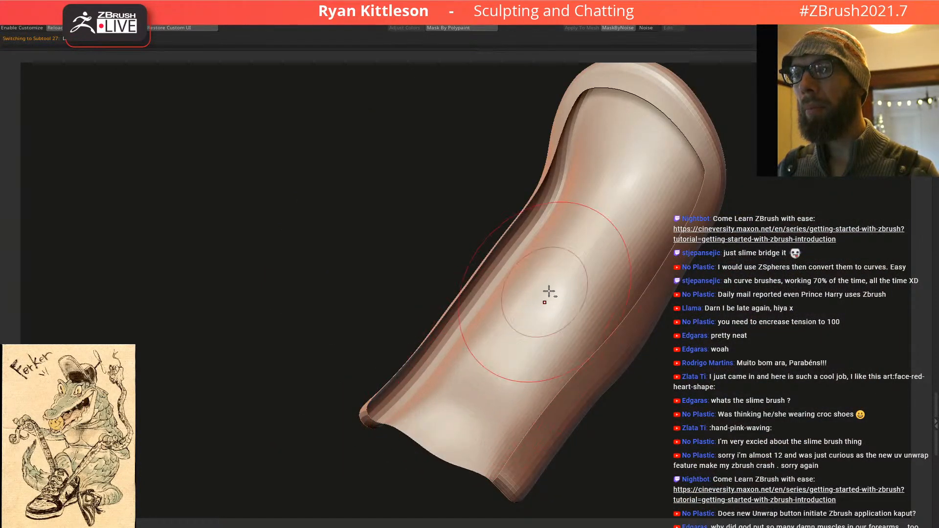
key("alt+s")
right_click_drag(517, 335, 500, 307)
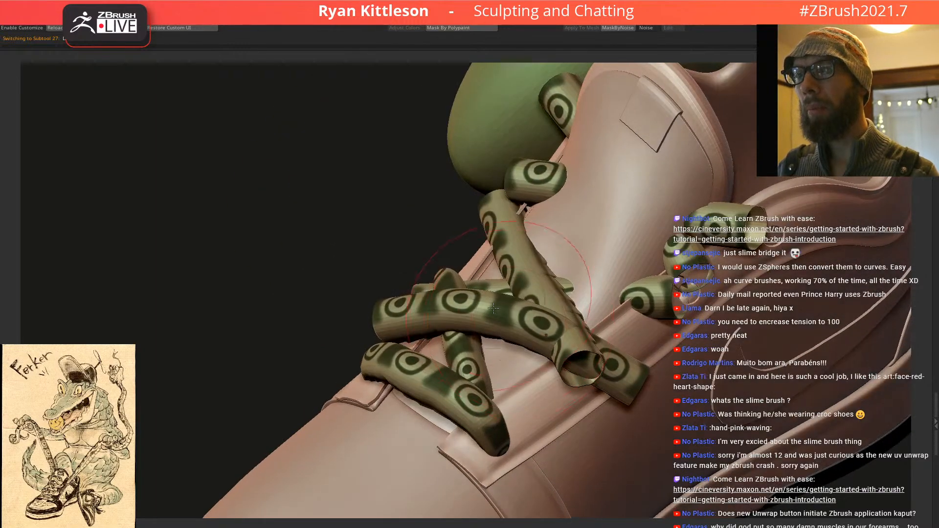
Step: Select the lace strand crossing over the tongue above the lowest one, isolate it and clear its mask
left_click(506, 340, "alt")
right_click_drag(467, 362, 464, 325)
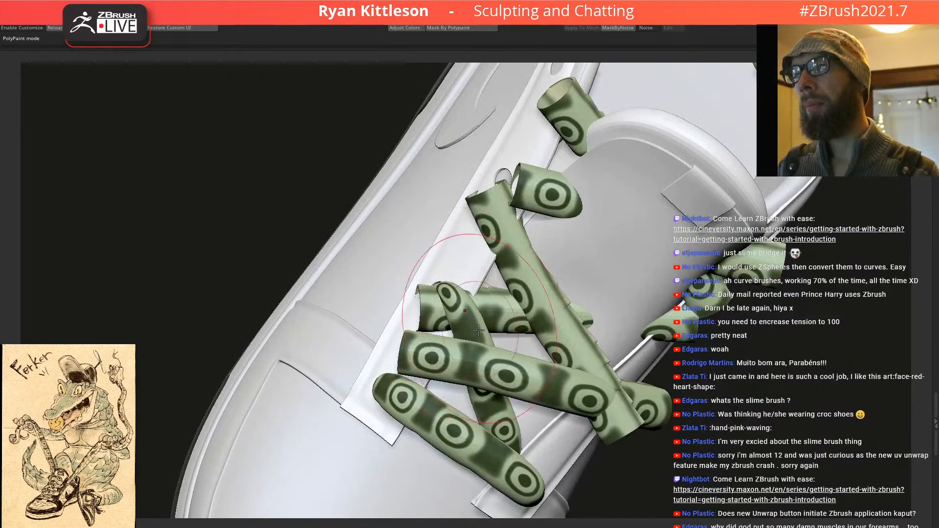
key("alt+s")
right_click_drag(485, 364, 432, 391)
left_click(443, 393, "ctrl+shift")
left_click_drag(390, 331, 393, 372, "ctrl")
left_click_drag(350, 454, 329, 416, "ctrl")
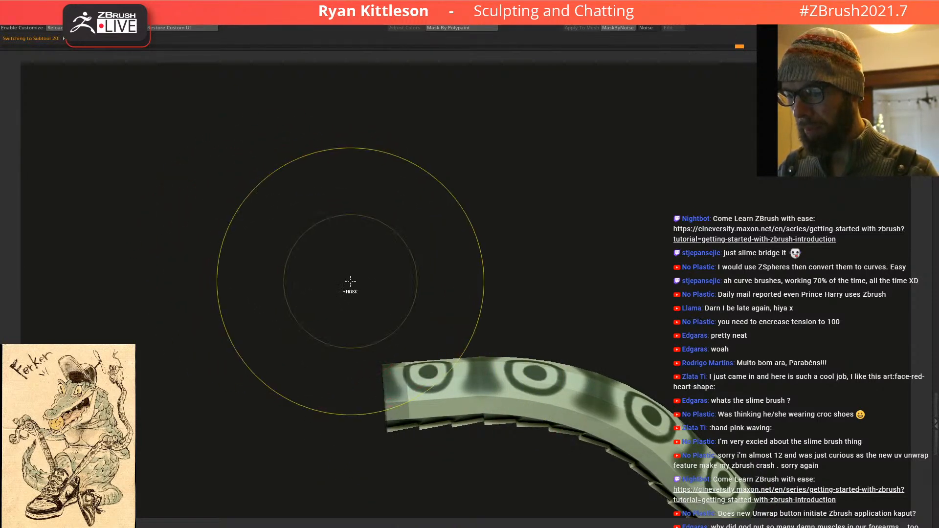
right_click_drag(394, 287, 443, 294)
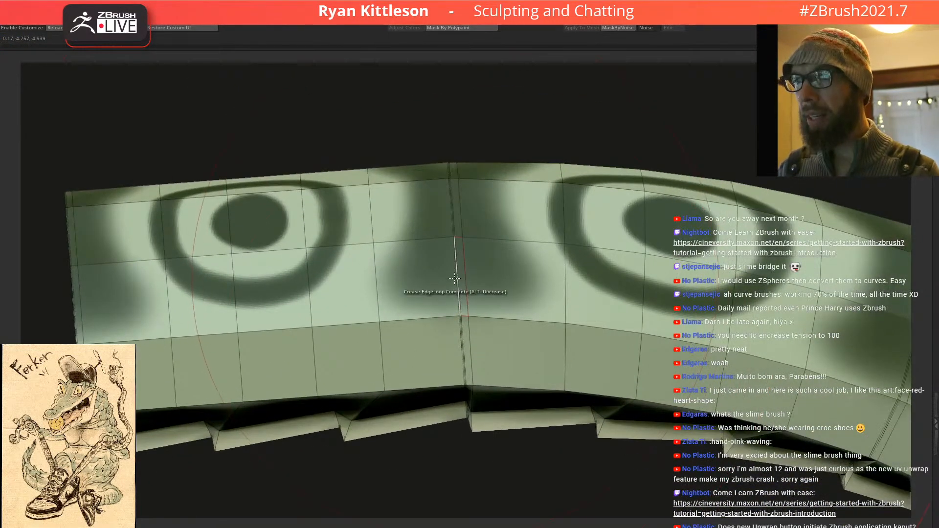
Step: Adjust the brush's draw size and smooth the doubled-edge seam nearest the strand's left end
right_click_drag(400, 213, 137, 122, "alt")
right_click_drag(599, 294, 434, 52)
right_click_drag(564, 266, 390, 128, "ctrl")
mouse_move(366, 159)
right_mouse_down("alt")
mouse_move(521, 220)
mouse_move(490, 225)
mouse_move(472, 208)
mouse_move(484, 236)
right_mouse_up("alt")
key("space")
left_click(465, 230)
key("space")
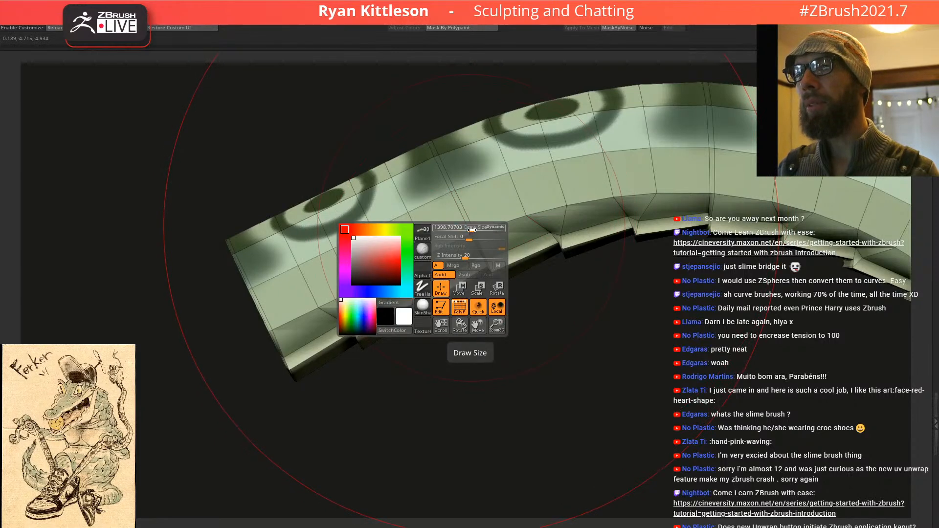
right_click_drag(470, 222, 487, 231, "ctrl")
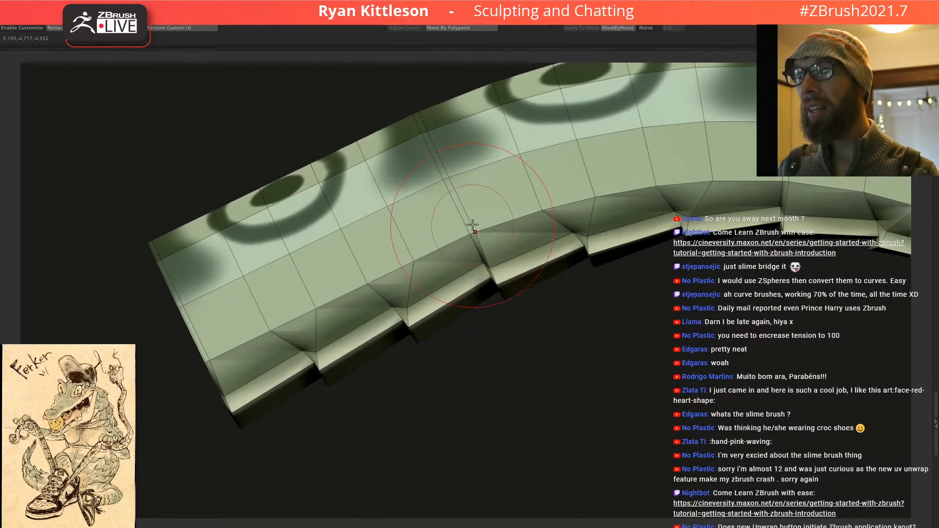
left_click_drag(469, 215, 445, 180)
mouse_move(453, 154)
right_mouse_down()
mouse_move(475, 196)
mouse_move(440, 149)
right_mouse_up()
mouse_move(416, 111)
right_mouse_down("alt")
mouse_move(459, 247)
mouse_move(437, 204)
right_mouse_up("alt")
right_click_drag(416, 162, 387, 147)
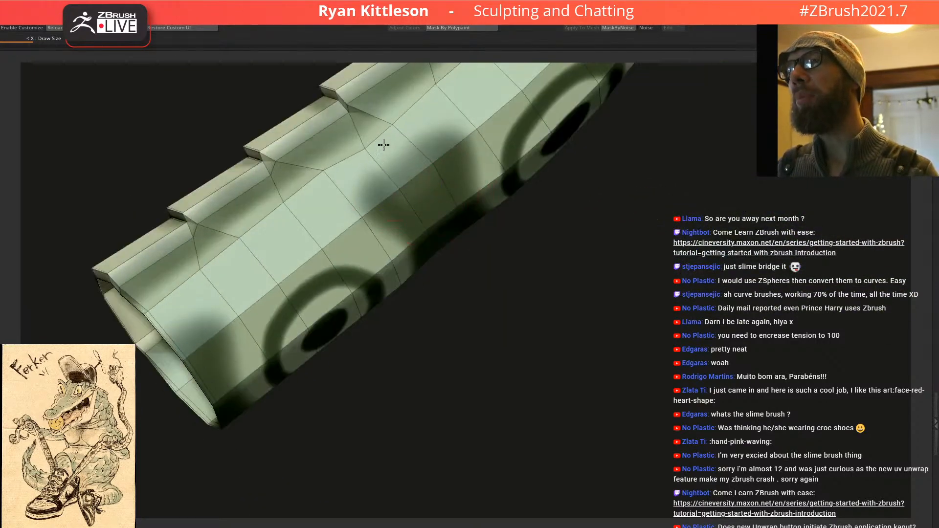
Step: Smooth the remaining doubled-edge seams along the strand's middle and toward its right end
right_click_drag(422, 193, 435, 142)
right_click_drag(470, 244, 459, 220)
right_click_drag(563, 222, 226, 218, "alt")
right_click_drag(474, 189, 509, 215)
left_click_drag(512, 218, 496, 150, "shift")
right_click_drag(513, 225, 470, 326)
right_click_drag(481, 190, 466, 239)
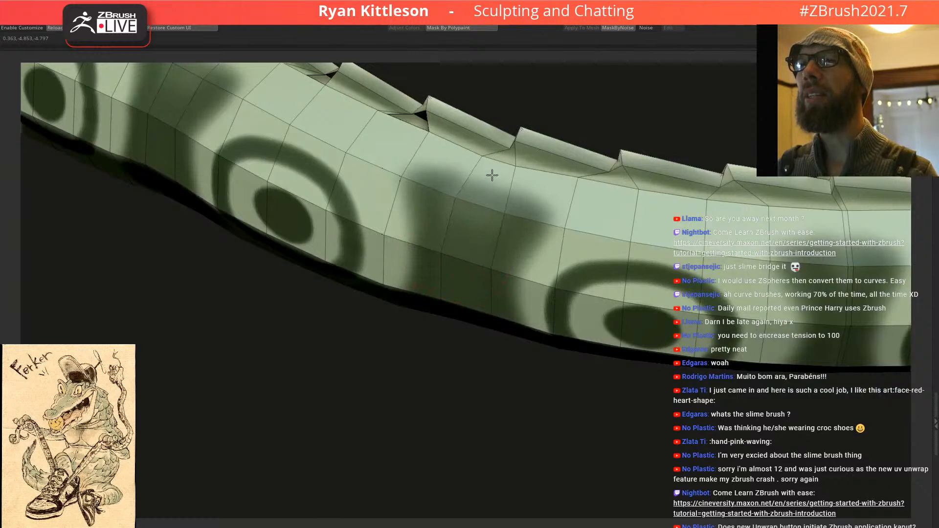
mouse_move(487, 189)
right_mouse_down()
mouse_move(508, 211)
mouse_move(541, 195)
right_mouse_up()
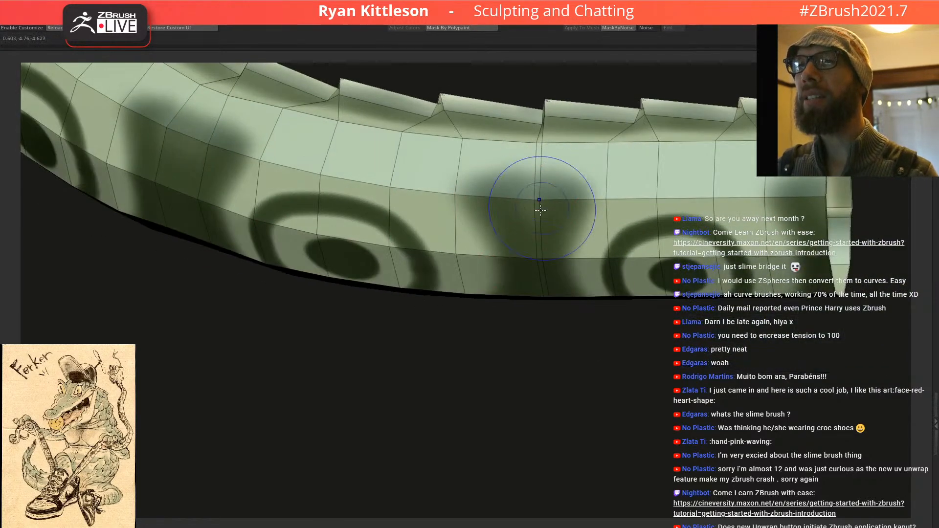
right_click_drag(558, 252, 562, 192)
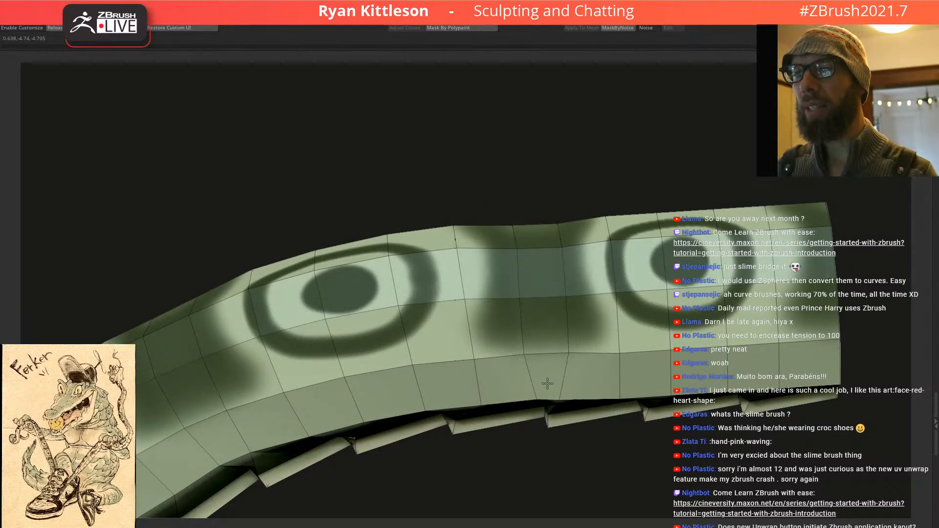
right_click_drag(600, 320, 633, 279)
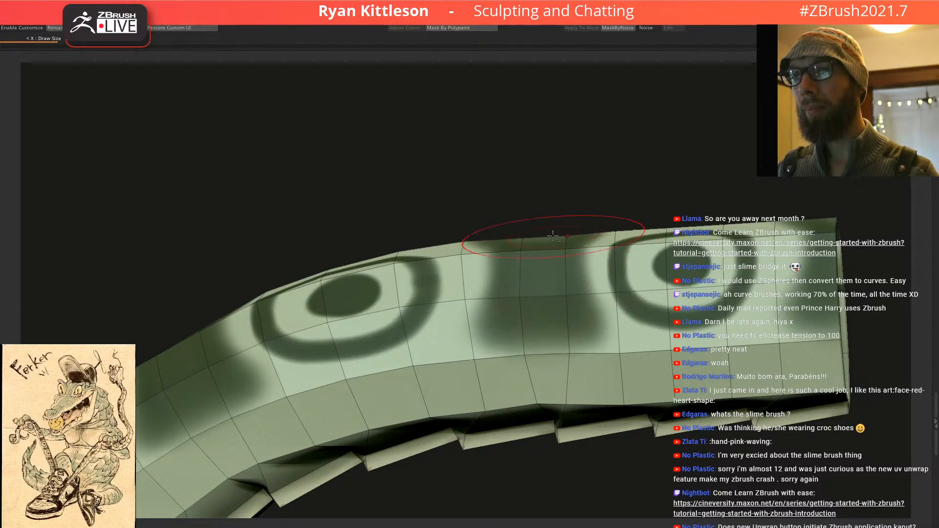
Step: Mask the isolated strand with a soft falloff, leaving only its left end free to move
right_click_drag(338, 333, 480, 225, "alt")
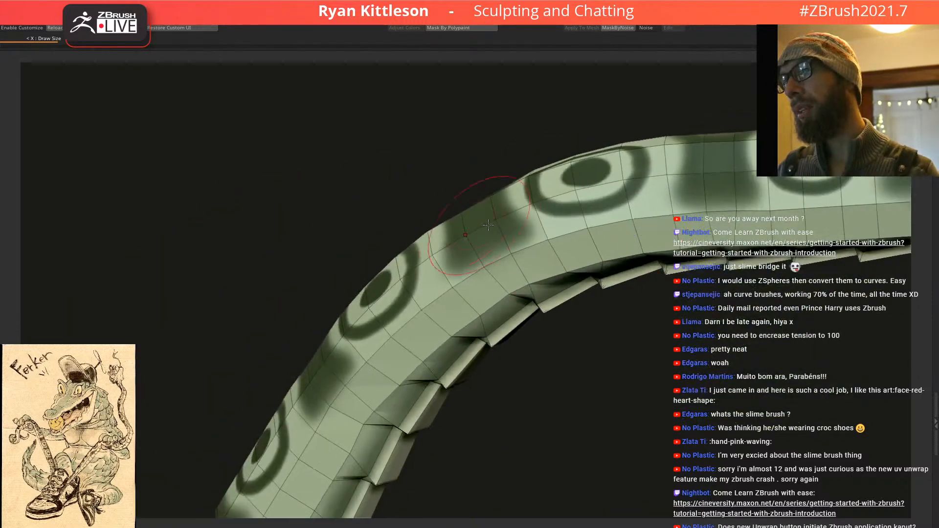
right_click_drag(429, 282, 453, 237)
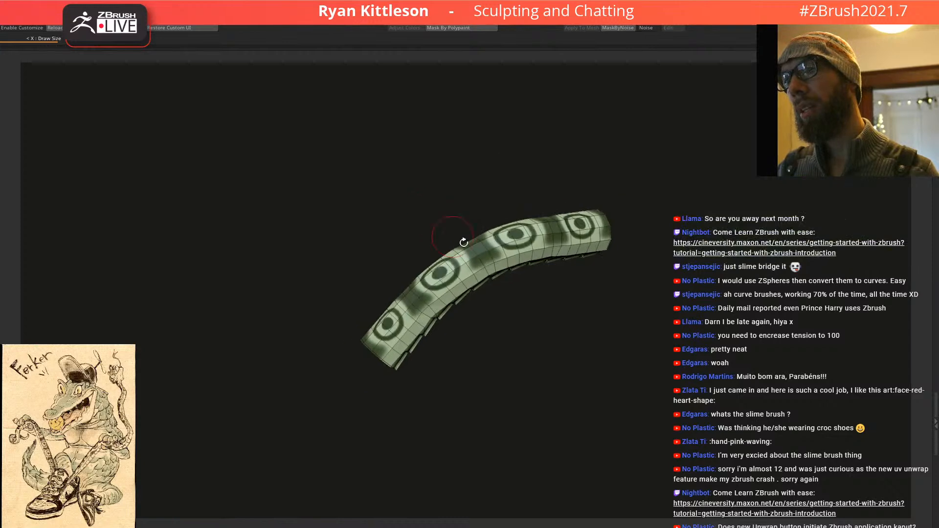
key("alt+s")
right_click_drag(421, 325, 356, 245)
key("alt+s")
mouse_move(390, 335)
right_mouse_down()
mouse_move(407, 340)
mouse_move(397, 357)
right_mouse_up()
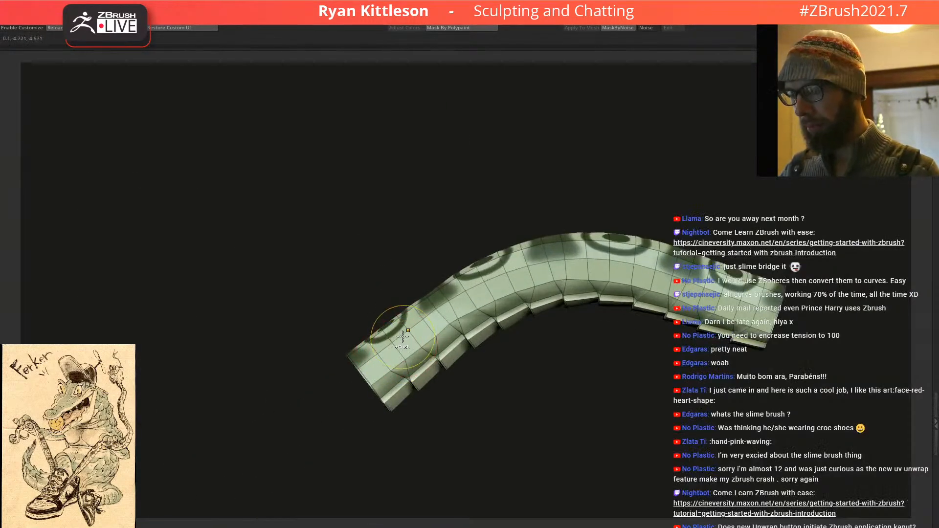
left_click_drag(412, 415, 413, 418, "ctrl")
left_click_drag(414, 468, 248, 310, "ctrl")
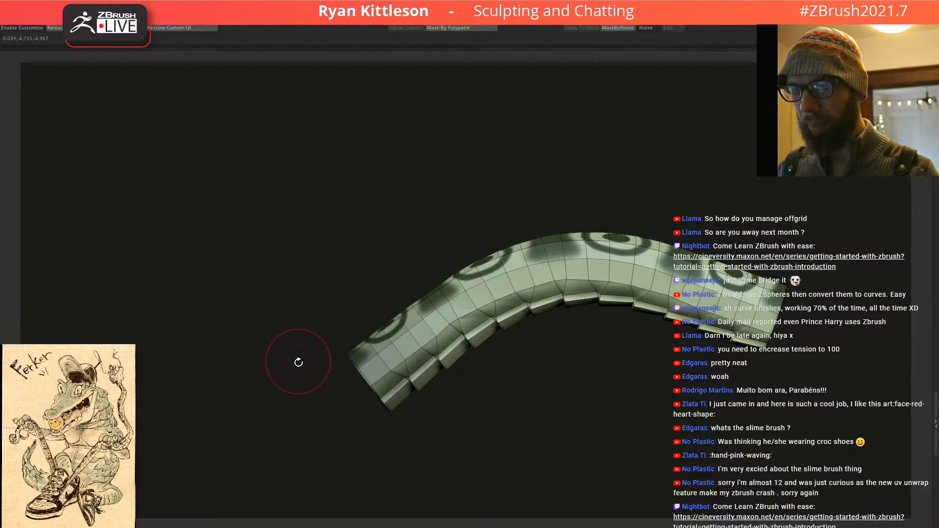
left_click(287, 380, "ctrl")
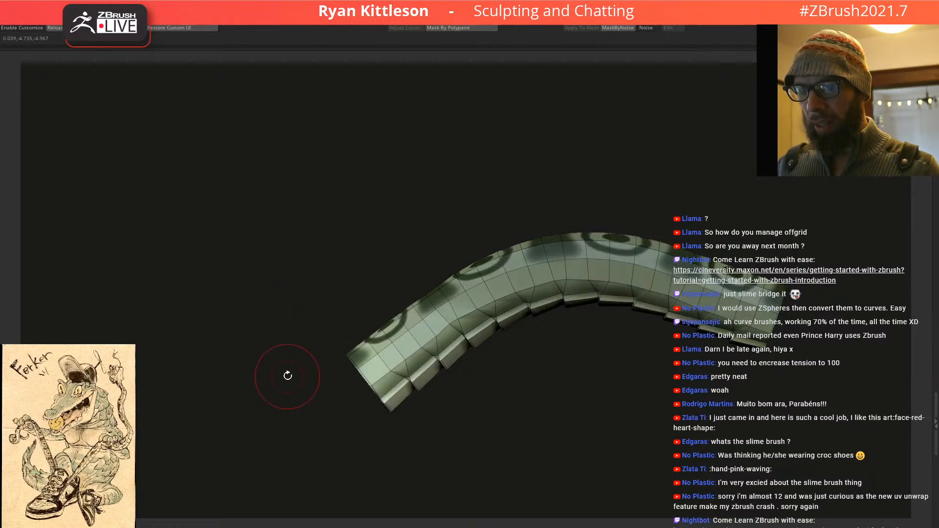
Step: Place the transform gizmo at the strand's unmasked left end and align it with that end
key("w")
left_click_drag(433, 323, 448, 305)
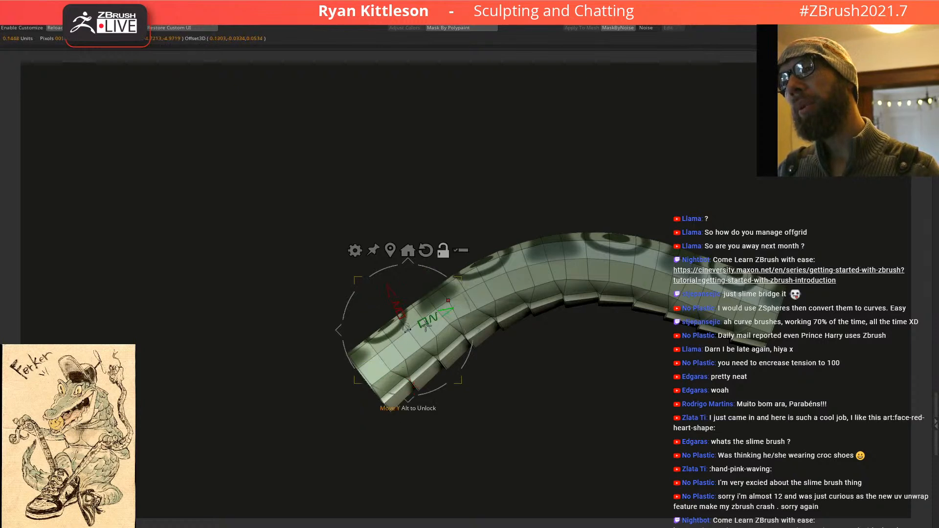
left_click_drag(377, 369, 445, 318)
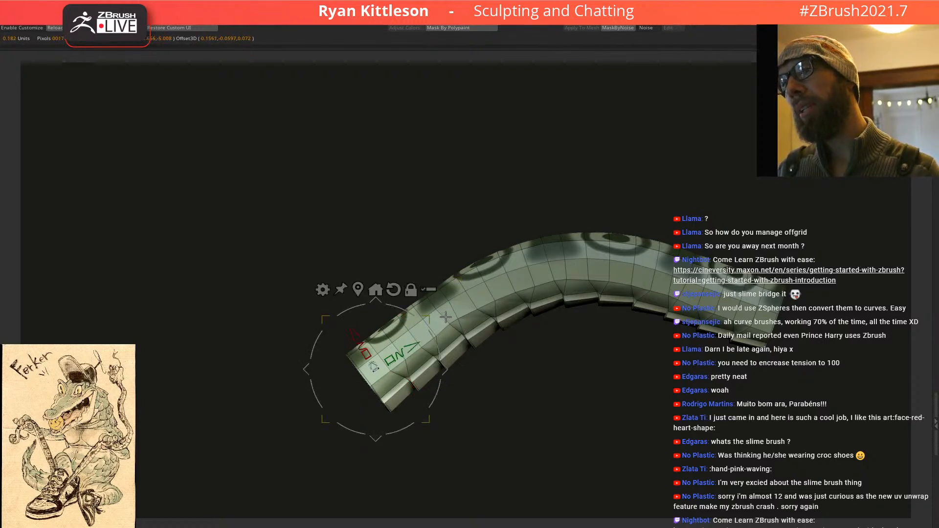
left_click_drag(493, 290, 485, 292)
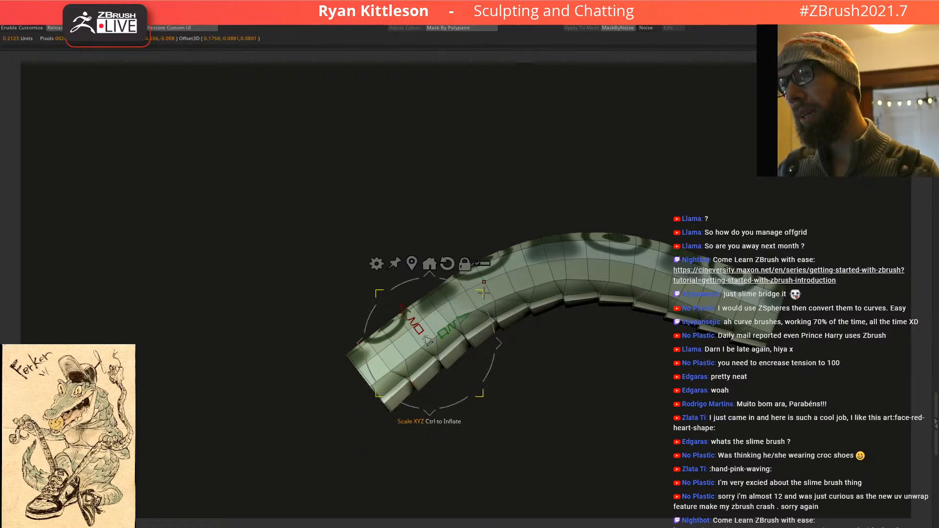
right_click_drag(441, 320, 486, 302)
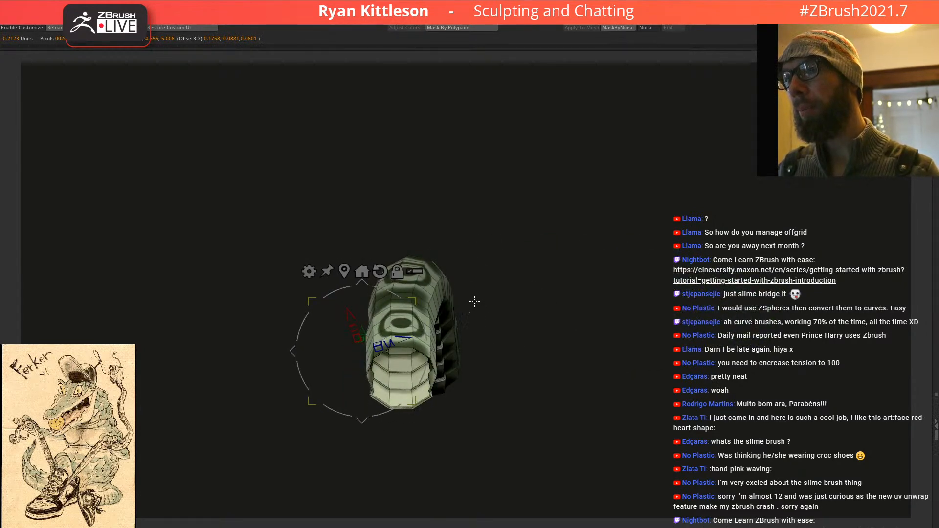
right_click_drag(488, 295, 423, 332)
left_click(328, 368)
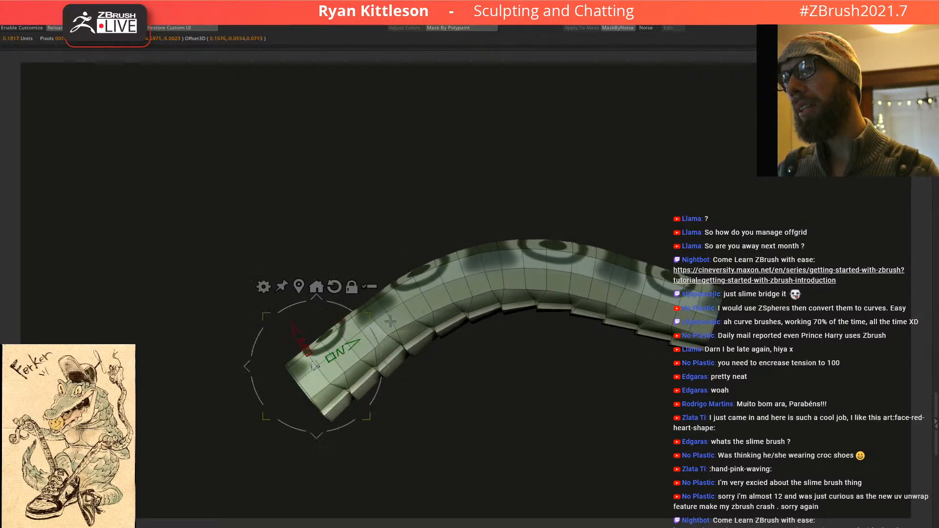
mouse_move(405, 320)
right_mouse_down()
mouse_move(453, 320)
mouse_move(438, 329)
mouse_move(408, 313)
right_mouse_up()
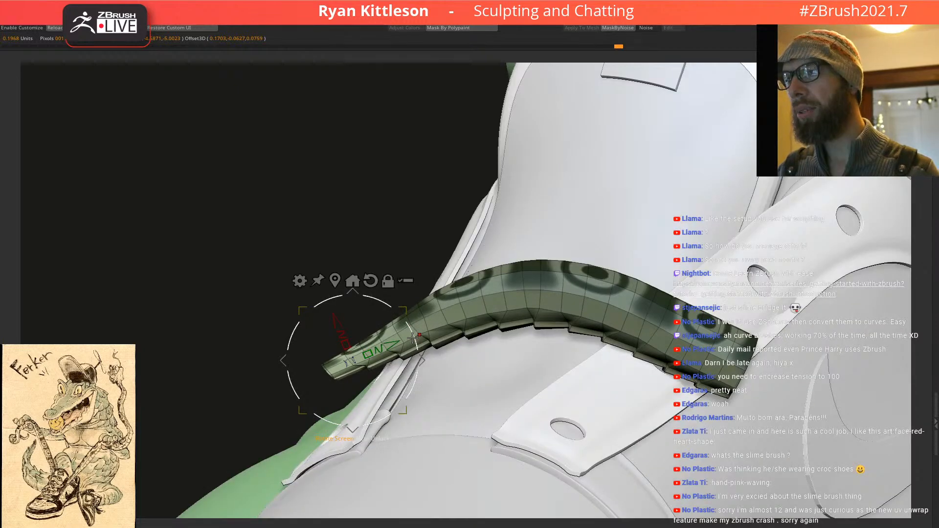
Step: Rotate and move the strand's left end so it bends down into the left lacing flap
left_click_drag(404, 325, 337, 306)
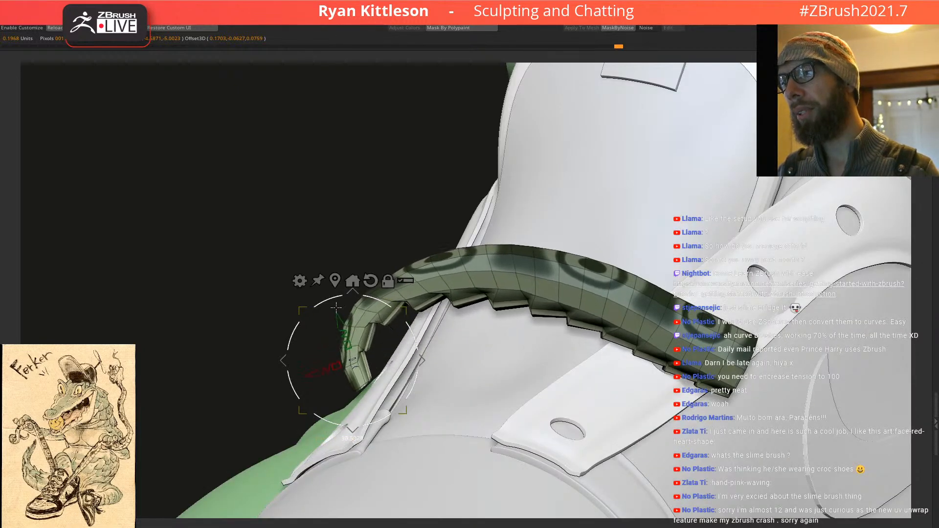
left_click_drag(418, 361, 435, 397)
key("ctrl+z")
key("ctrl+z")
left_click_drag(423, 362, 461, 420)
right_click_drag(468, 375, 513, 371)
right_click_drag(465, 306, 400, 324, "alt")
left_click_drag(400, 323, 417, 347)
right_click_drag(443, 330, 576, 222)
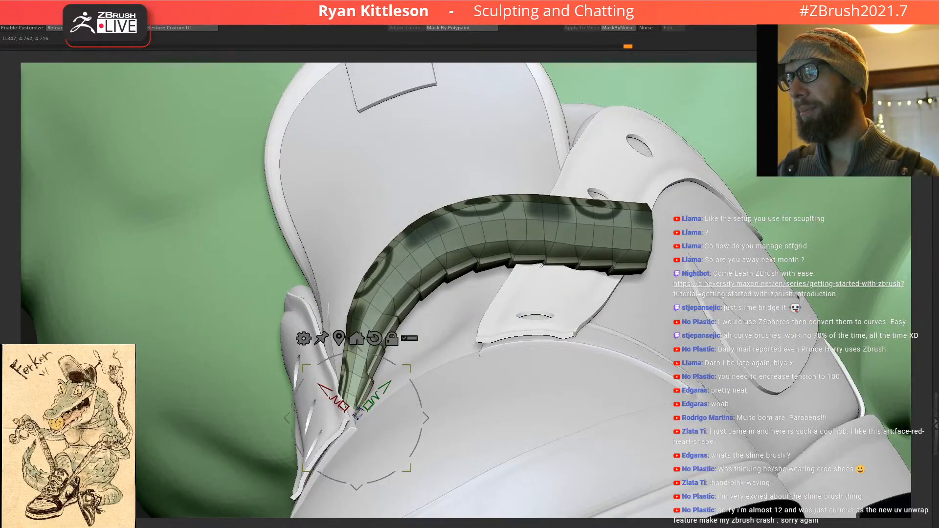
Step: Clear the mask, adjust the brush size and reshape the bend near the strand's left end
left_click(173, 392, "ctrl")
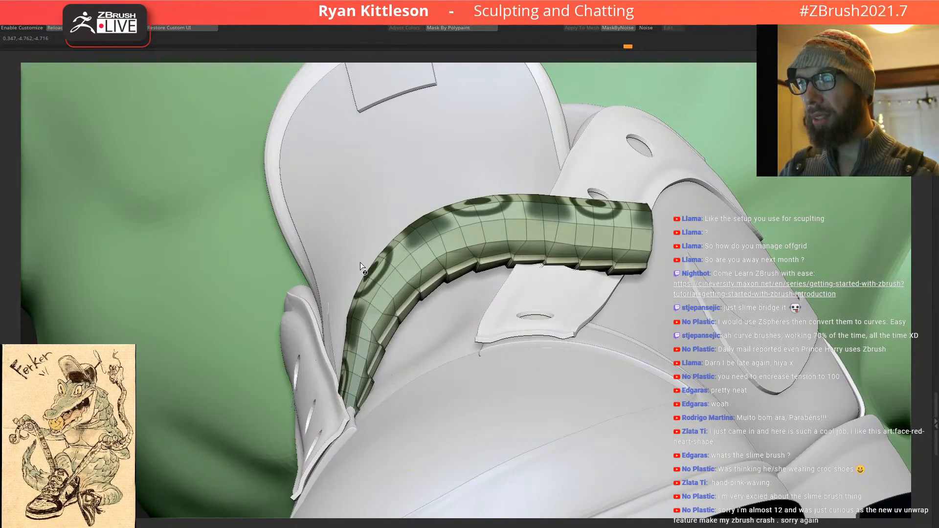
key("q")
key("space")
mouse_move(376, 263)
left_mouse_down()
mouse_move(392, 264)
mouse_move(405, 290)
left_mouse_up()
key("ctrl+z")
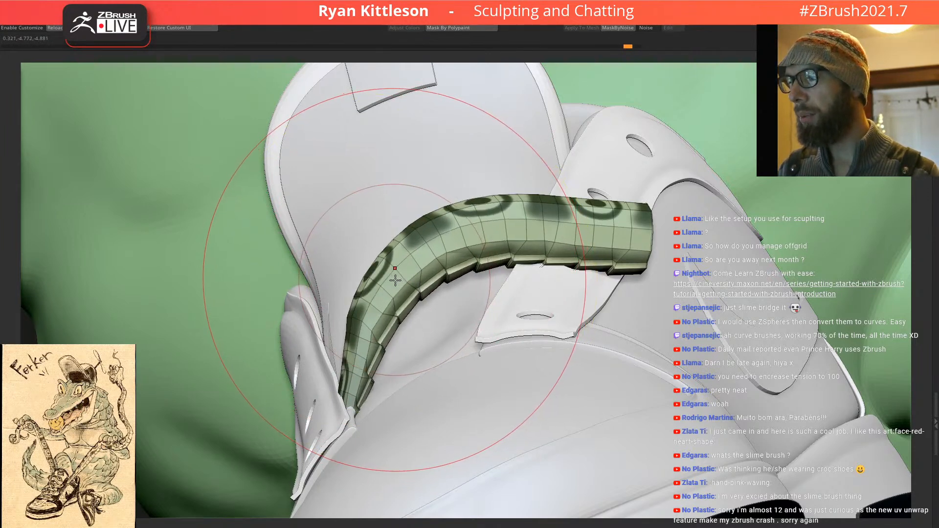
right_click_drag(386, 285, 397, 278)
mouse_move(397, 278)
left_mouse_down()
mouse_move(428, 324)
mouse_move(411, 310)
mouse_move(420, 316)
left_mouse_up()
mouse_move(463, 269)
right_mouse_down()
mouse_move(478, 365)
mouse_move(448, 191)
mouse_move(455, 298)
mouse_move(450, 282)
right_mouse_up()
mouse_move(407, 306)
left_mouse_down()
mouse_move(425, 300)
mouse_move(410, 310)
left_mouse_up()
Step: Isolate the strand again and mask it softly, leaving only its right end free to move
right_click_drag(411, 310, 503, 224)
key("alt+s")
mouse_move(499, 213)
left_mouse_down("ctrl")
mouse_move(541, 200)
mouse_move(594, 338)
left_mouse_up("ctrl")
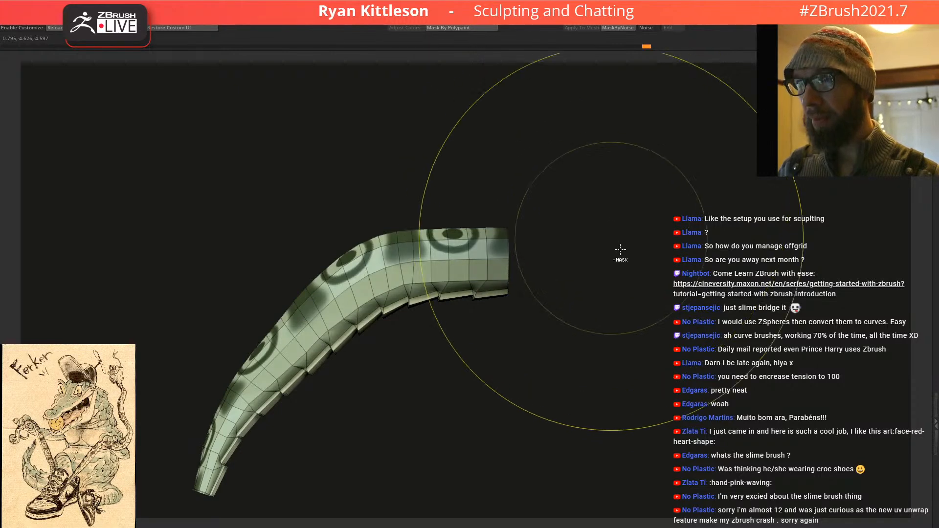
left_click(577, 261, "ctrl")
Step: Rotate and move the strand's right end so it curls down toward the right lacing flap
key("w")
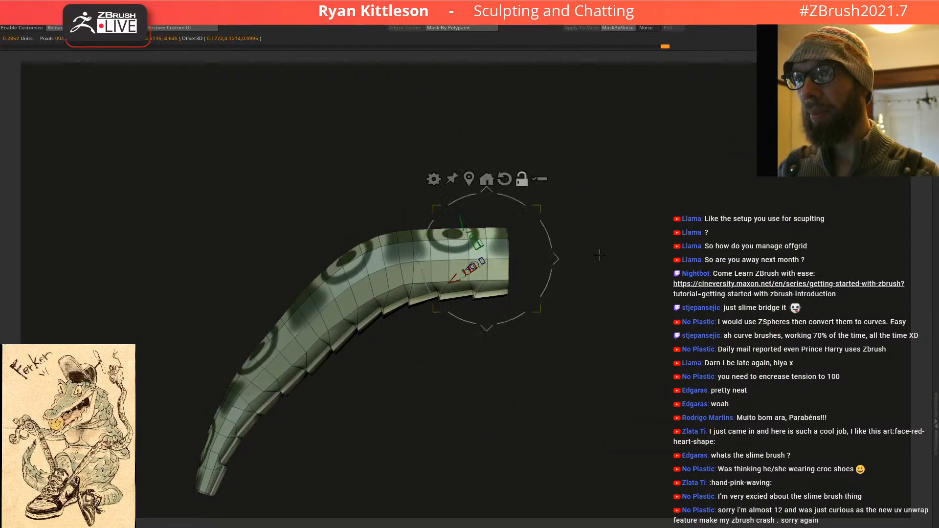
left_click_drag(551, 243, 506, 314)
left_click_drag(562, 266, 441, 405)
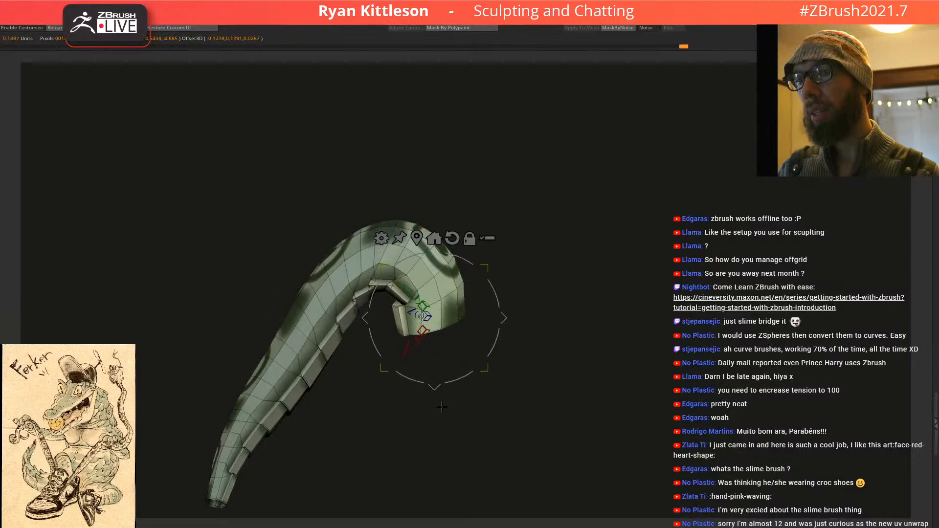
left_click_drag(484, 315, 421, 277)
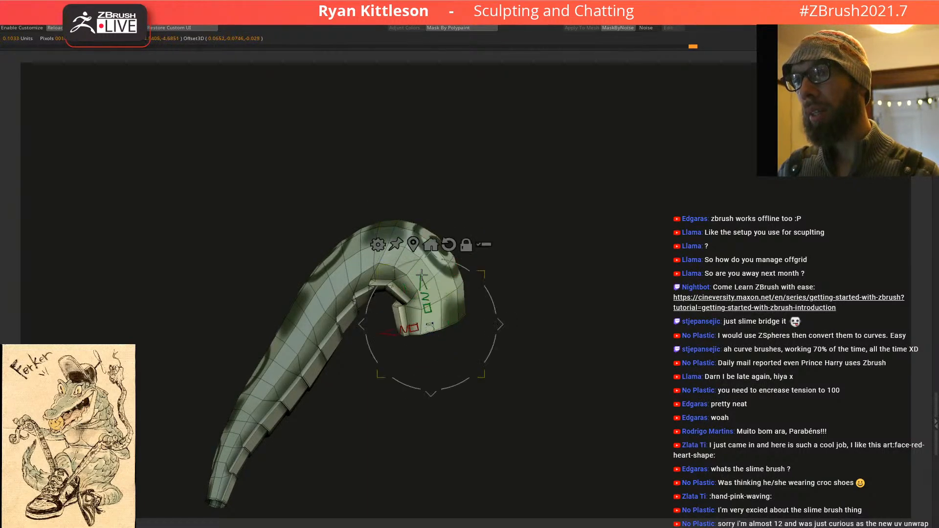
left_click_drag(502, 264, 285, 297)
left_click(342, 300)
right_click_drag(368, 308, 346, 249)
Step: Resize the sculpting brush and push the strand's right bend into the right flap's second-lowest eyelet
key("q")
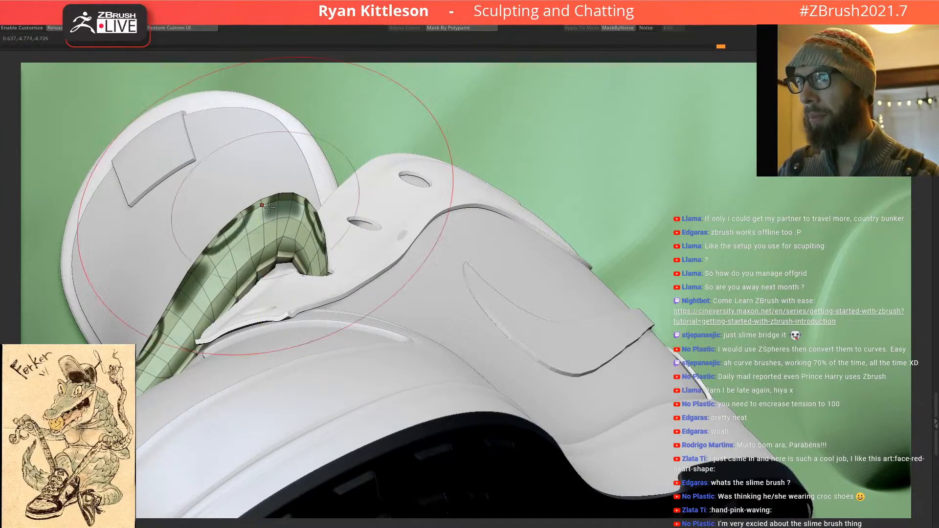
key("space")
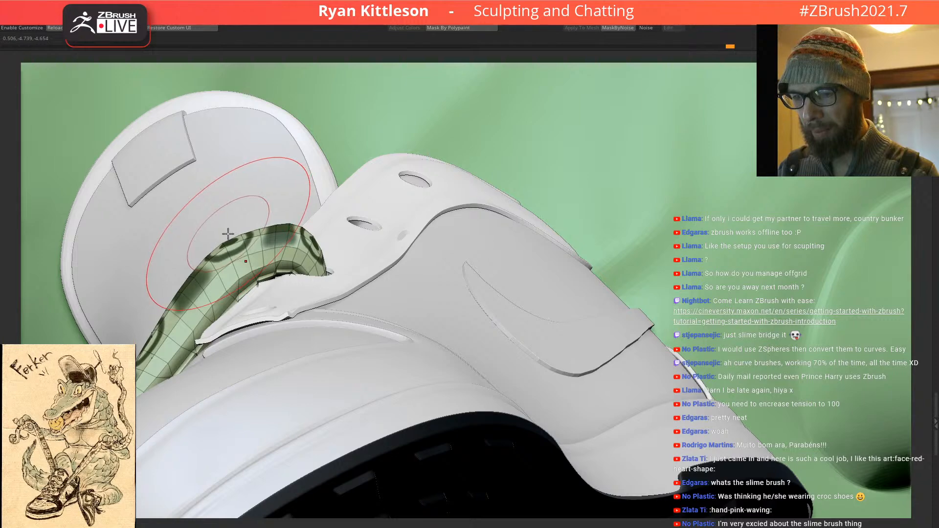
left_click_drag(263, 231, 225, 266)
left_click_drag(304, 272, 297, 225)
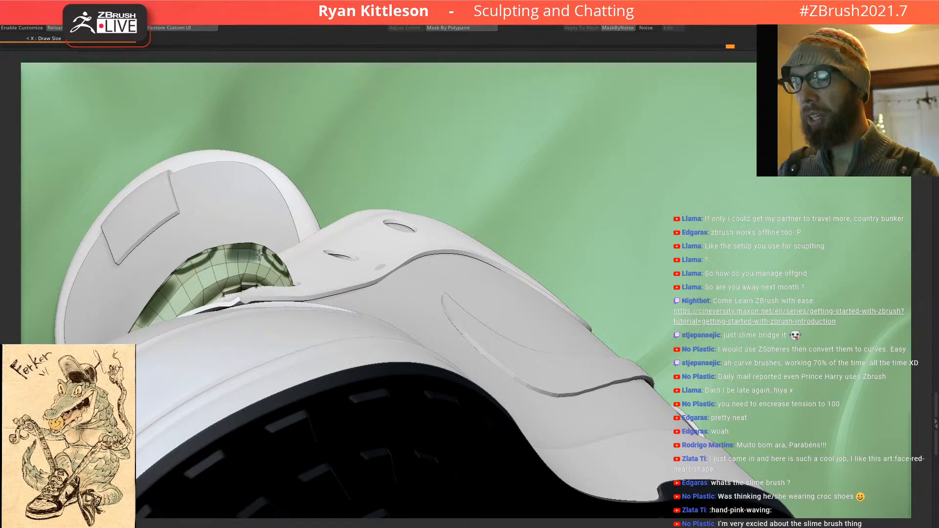
mouse_move(260, 242)
left_mouse_down()
mouse_move(310, 195)
mouse_move(302, 279)
mouse_move(344, 186)
left_mouse_up()
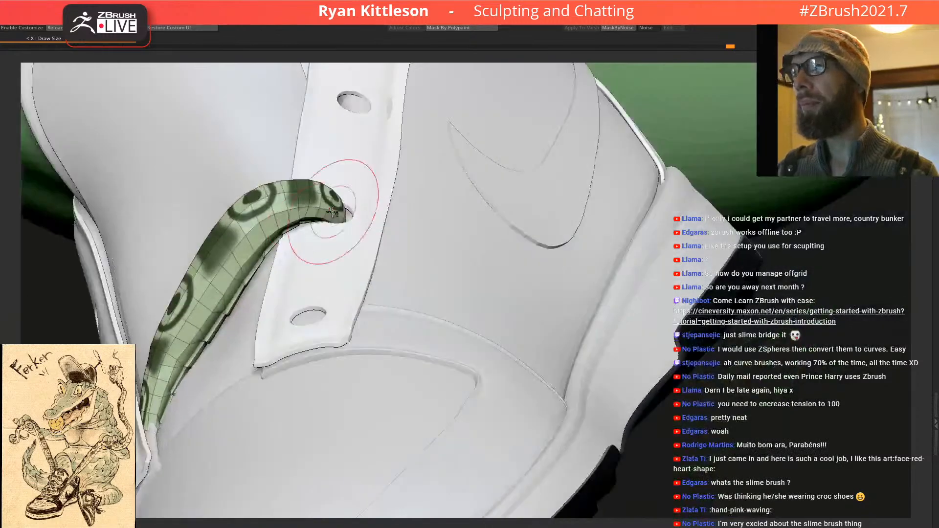
mouse_move(360, 217)
left_mouse_down()
mouse_move(392, 205)
mouse_move(440, 210)
left_mouse_up()
mouse_move(334, 242)
left_mouse_down()
mouse_move(302, 224)
mouse_move(300, 189)
mouse_move(316, 262)
mouse_move(273, 292)
left_mouse_up()
Step: Isolate the next lace strand up, rising toward the upper right, and prepare the brush for smoothing its seams
left_click(279, 289, "ctrl+shift")
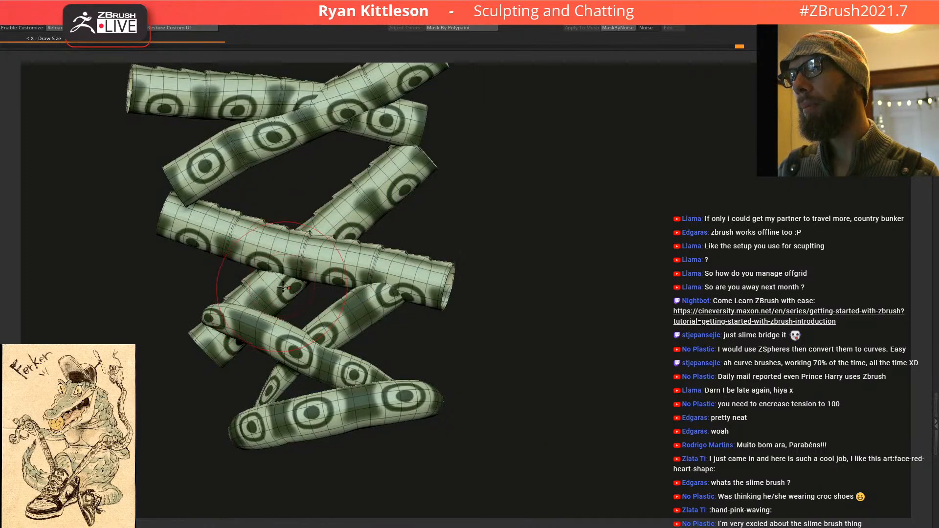
left_click(269, 291, "ctrl+shift")
right_click_drag(253, 305, 337, 321, "alt")
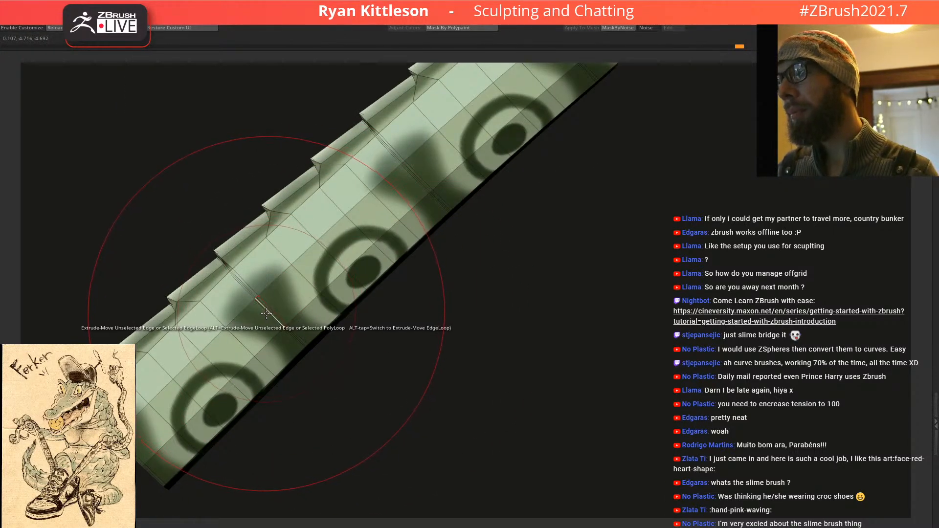
key("space")
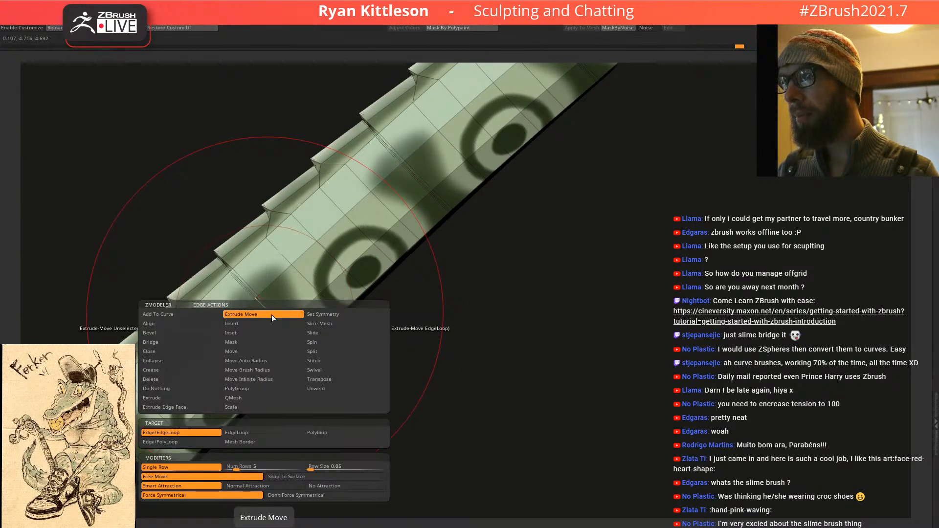
left_click(156, 370)
right_click_drag(313, 244, 246, 313, "alt")
right_click_drag(356, 244, 283, 373, "alt")
key("space")
left_click(266, 374)
key("space")
right_click(269, 377)
Step: Smooth the doubled-edge seams along the length of the isolated strand
mouse_move(272, 381)
left_mouse_down()
mouse_move(258, 382)
mouse_move(266, 349)
left_mouse_up()
right_click_drag(266, 317, 270, 342)
left_click_drag(271, 306, 286, 261, "shift")
right_click_drag(269, 313, 259, 384)
left_click_drag(294, 249, 301, 234, "shift")
right_click_drag(379, 289, 253, 175, "alt")
mouse_move(374, 252)
left_mouse_down("shift")
mouse_move(346, 243)
mouse_move(333, 298)
left_mouse_up("shift")
mouse_move(334, 297)
right_mouse_down()
mouse_move(352, 199)
mouse_move(314, 327)
mouse_move(310, 288)
mouse_move(299, 305)
right_mouse_up()
left_click_drag(297, 320, 298, 327, "shift")
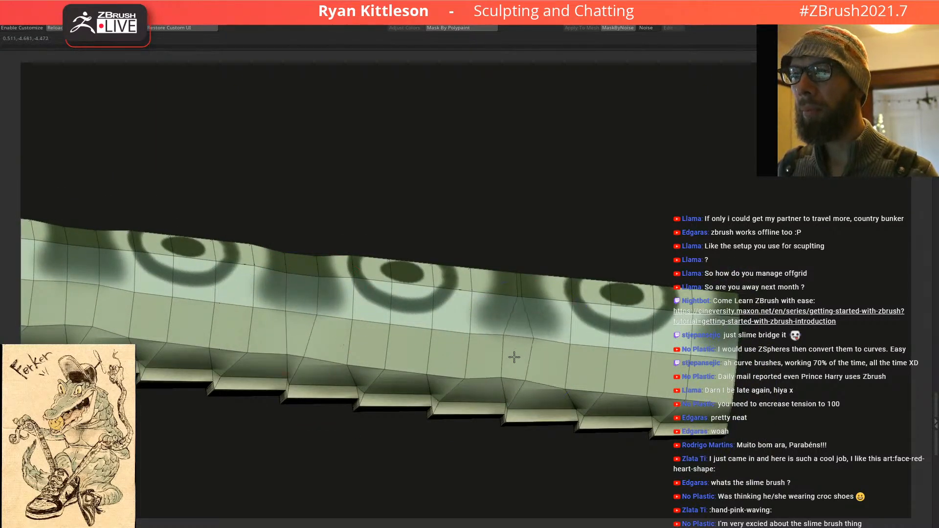
Step: Even out the remaining dips around the strand's dark bands and show it again with the shoe
right_click_drag(506, 286, 511, 276)
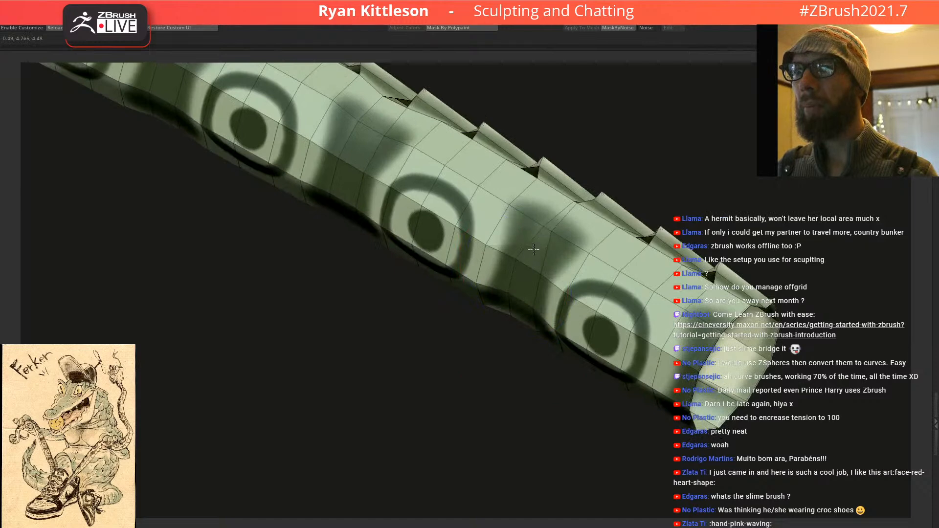
mouse_move(558, 200)
right_mouse_down()
mouse_move(543, 263)
mouse_move(525, 234)
right_mouse_up()
right_click_drag(507, 293, 506, 269)
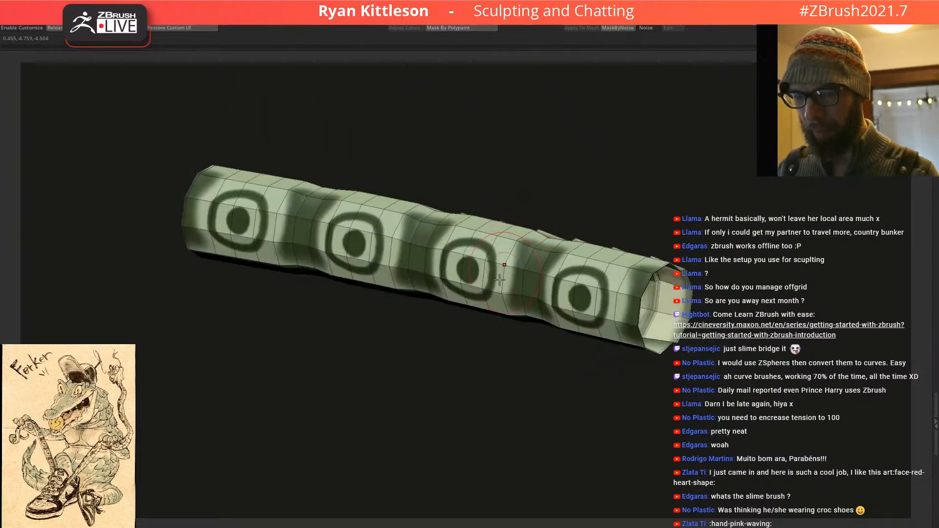
right_click_drag(468, 295, 491, 238)
mouse_move(455, 287)
right_mouse_down()
mouse_move(453, 305)
mouse_move(406, 288)
mouse_move(411, 275)
right_mouse_up()
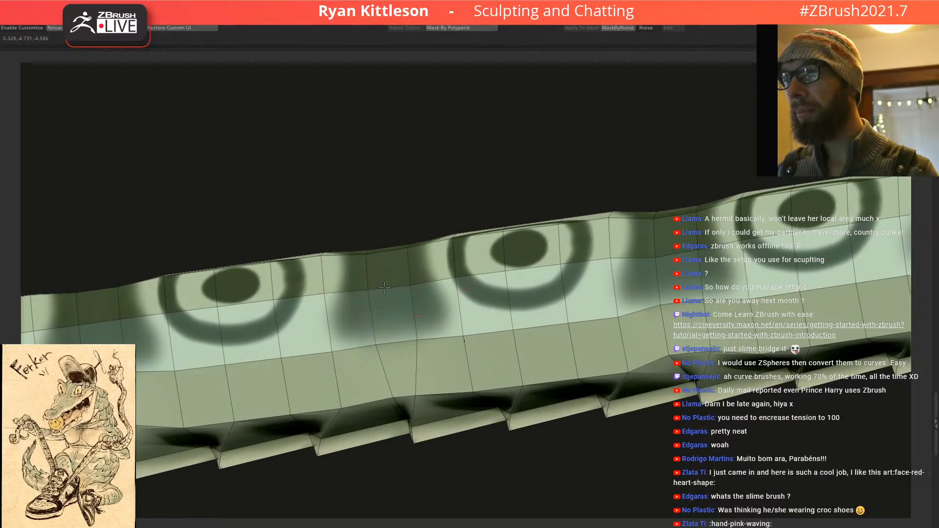
mouse_move(398, 370)
right_mouse_down()
mouse_move(389, 356)
mouse_move(389, 193)
mouse_move(394, 206)
right_mouse_up()
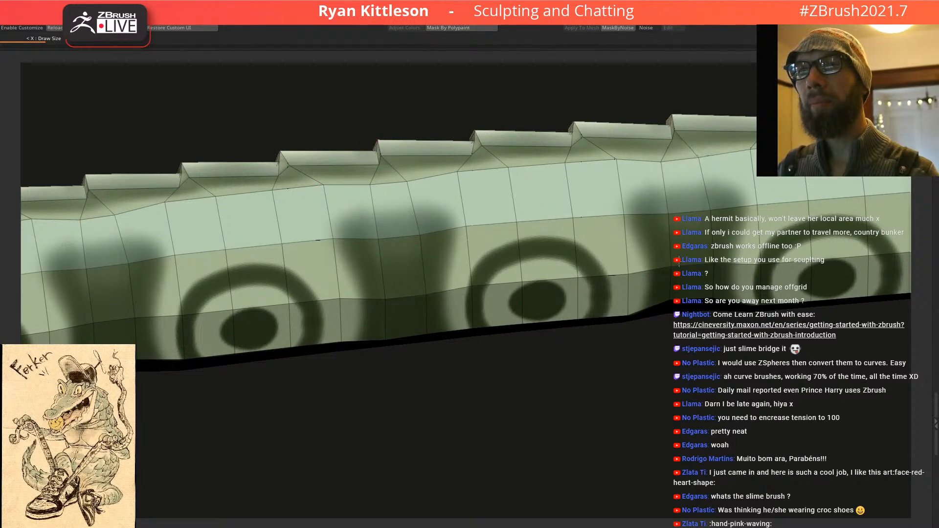
right_click_drag(670, 279, 680, 292)
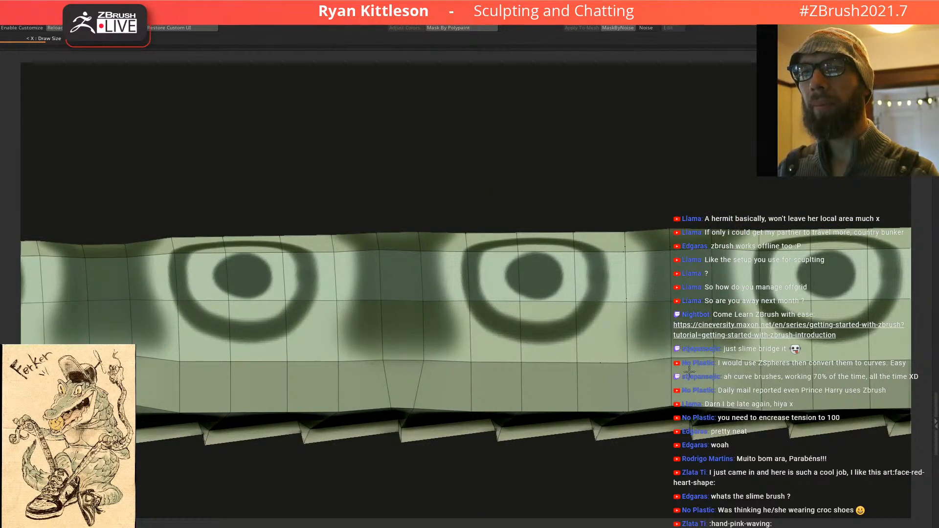
right_click_drag(688, 283, 792, 348)
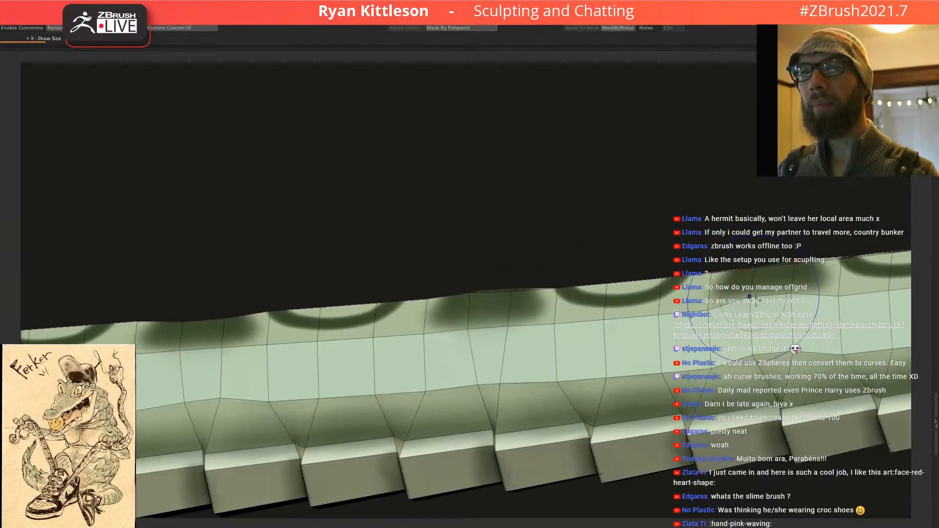
mouse_move(318, 314)
right_mouse_down()
mouse_move(393, 308)
mouse_move(413, 284)
mouse_move(401, 253)
mouse_move(443, 173)
right_mouse_up()
right_click_drag(491, 213, 362, 117, "ctrl")
right_click_drag(462, 116, 465, 146)
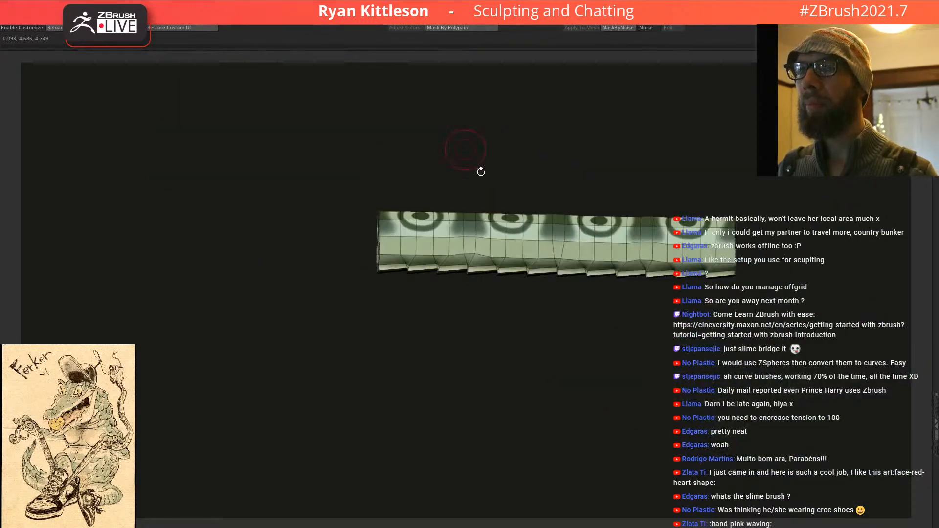
right_click_drag(534, 231, 487, 286)
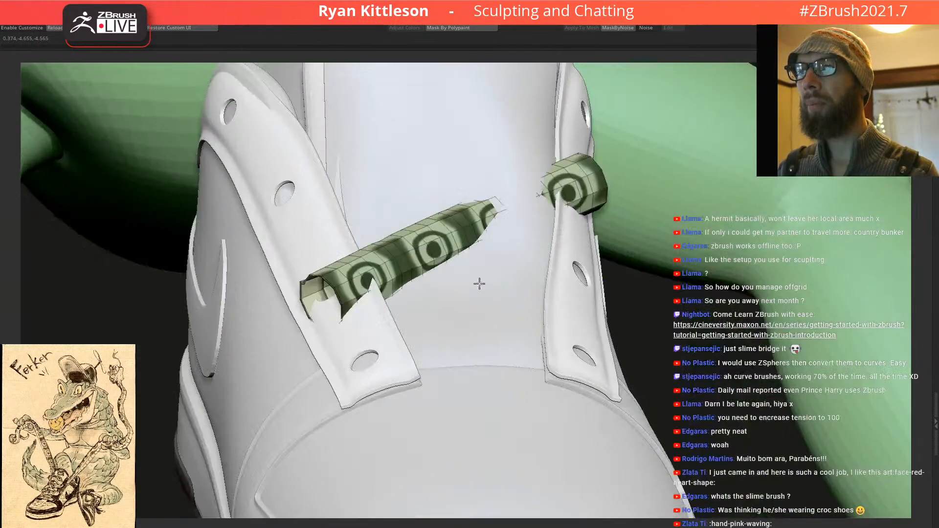
Step: Isolate the strand, mask everything except its left end, and shrink that end with the transform gizmo
right_click_drag(436, 268, 321, 274)
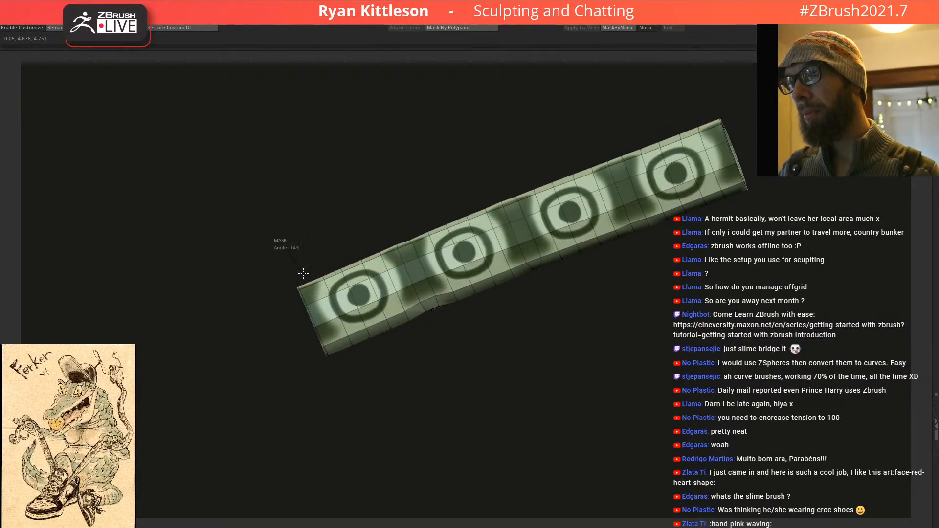
left_click_drag(346, 377, 210, 273, "ctrl")
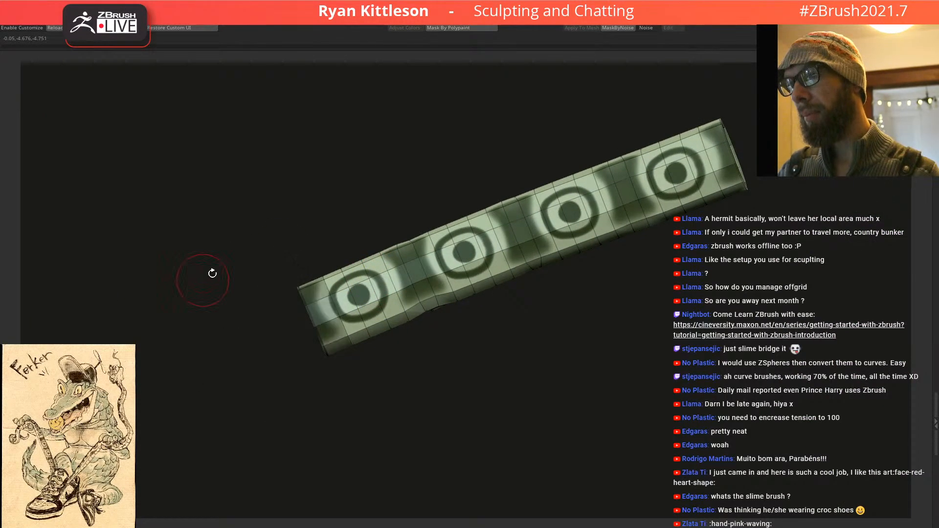
left_click(199, 388, "ctrl")
key("w")
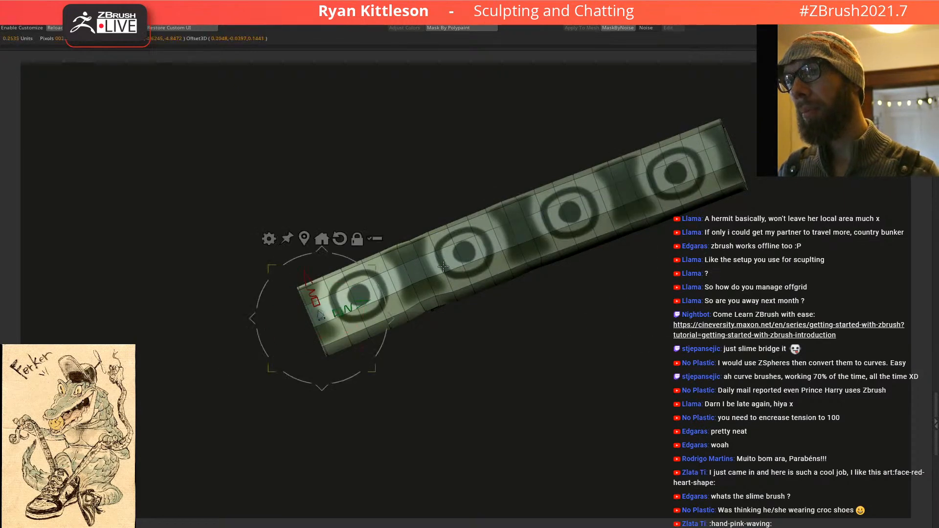
right_click_drag(454, 256, 417, 272)
left_click_drag(396, 257, 394, 257)
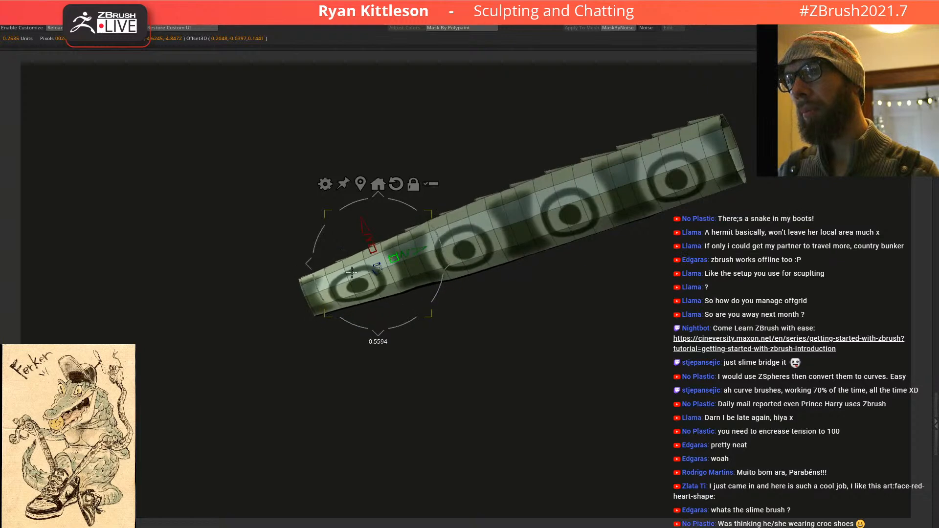
Step: Show the shoe and bend the strand's narrowed left end beneath the left flap at its second-lowest eyelet
key("alt+s")
right_click_drag(391, 257, 429, 244)
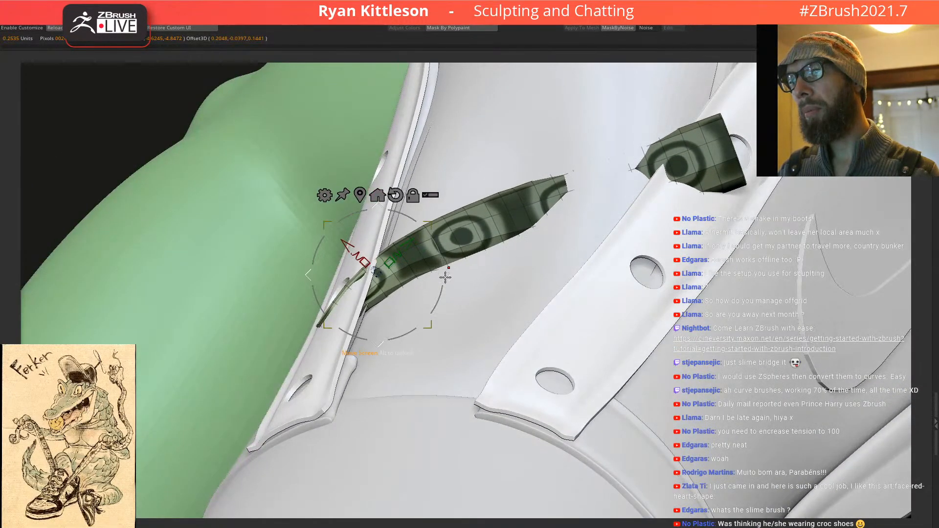
right_click_drag(407, 303, 455, 308)
mouse_move(433, 239)
left_mouse_down()
mouse_move(441, 253)
mouse_move(438, 245)
left_mouse_up()
mouse_move(455, 247)
right_mouse_down()
mouse_move(488, 174)
mouse_move(502, 244)
mouse_move(561, 244)
mouse_move(541, 207)
mouse_move(559, 199)
right_mouse_up()
Step: Mask all but the strand's right end, then narrow and rotate that end down into the right flap's third eyelet from the toe
key("ctrl+shift+a")
key("alt+s")
mouse_move(562, 189)
left_mouse_down("ctrl")
mouse_move(506, 228)
mouse_move(548, 325)
mouse_move(564, 310)
left_mouse_up("ctrl")
left_click(553, 241, "ctrl")
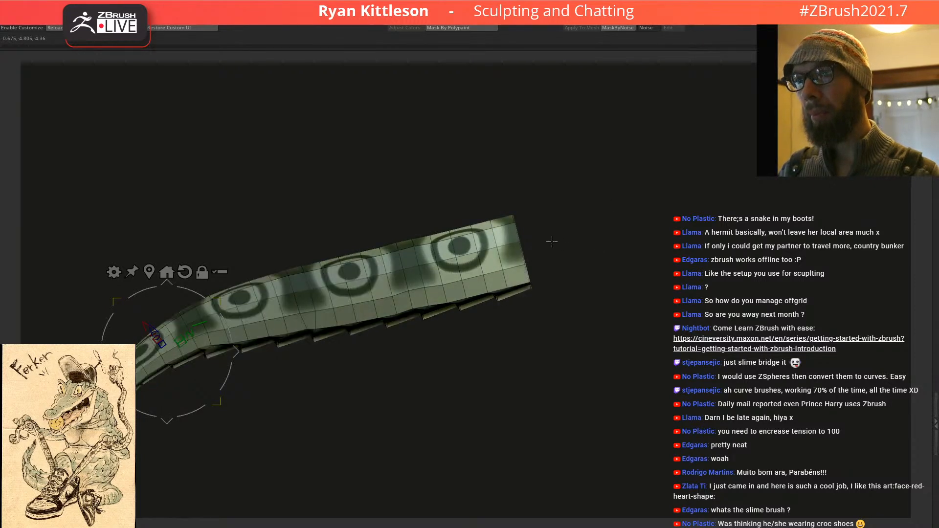
left_click(525, 244, "alt")
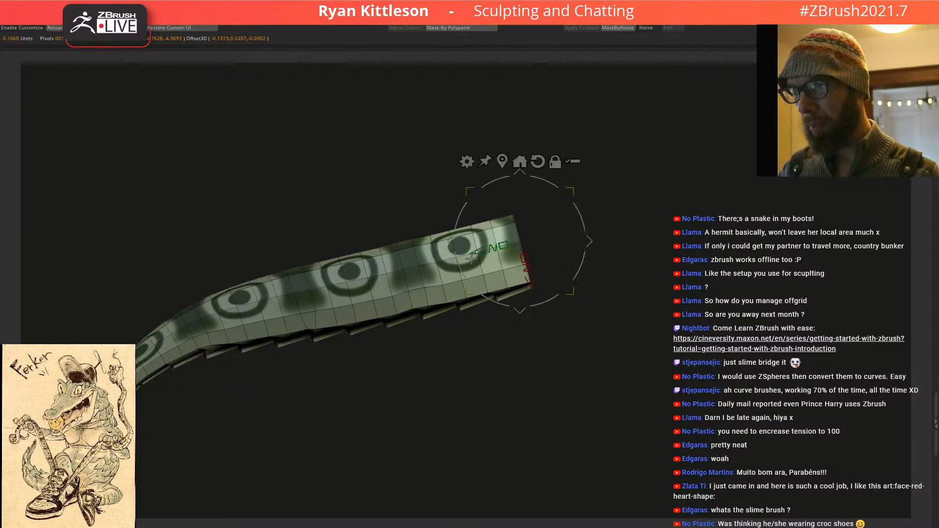
left_click(554, 230, "ctrl")
left_click_drag(408, 333, 400, 380)
left_click_drag(360, 251, 560, 220, "alt")
left_click_drag(497, 323, 514, 221)
left_click_drag(571, 207, 592, 214)
left_click_drag(589, 222, 610, 215)
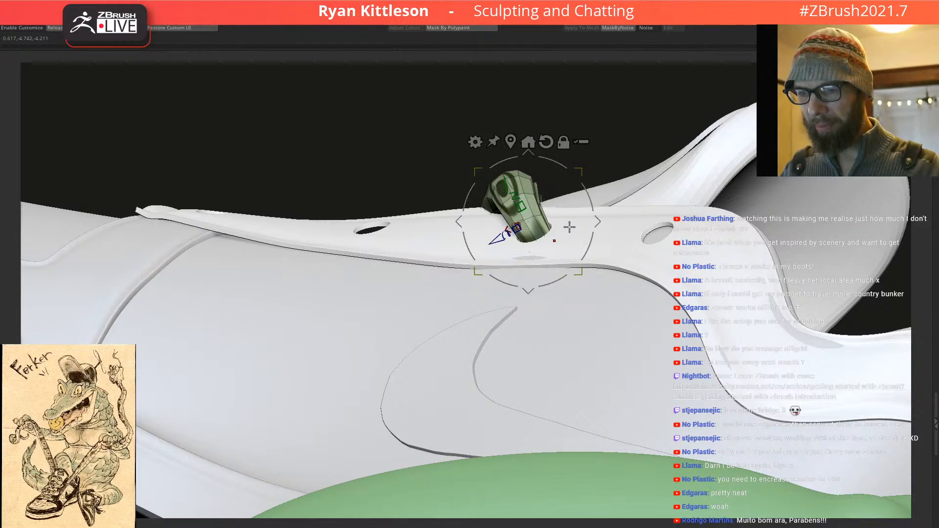
Step: Resize the sculpting brush, curve the strand smoothly between the two flaps, and show all the other laces again
mouse_move(569, 234)
right_mouse_down()
mouse_move(593, 241)
mouse_move(604, 199)
mouse_move(630, 293)
mouse_move(468, 352)
mouse_move(404, 335)
right_mouse_up()
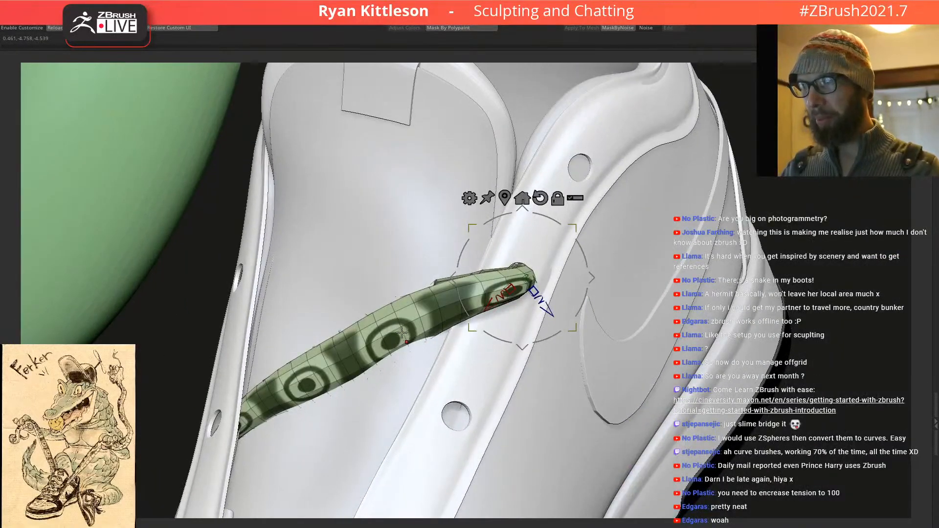
key("q")
key("space")
left_click_drag(404, 328, 417, 326)
mouse_move(407, 347)
right_mouse_down()
mouse_move(386, 282)
mouse_move(407, 355)
mouse_move(387, 394)
right_mouse_up()
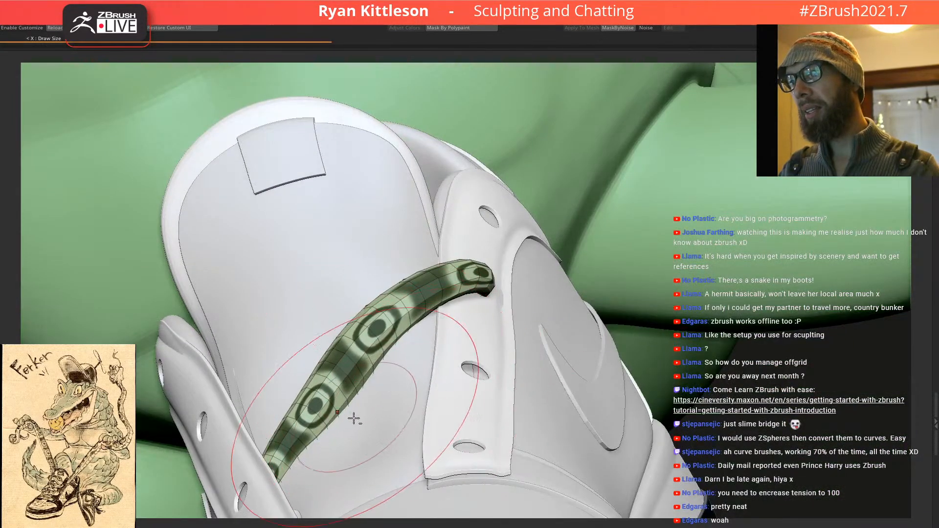
mouse_move(423, 353)
right_mouse_down()
mouse_move(418, 328)
mouse_move(478, 373)
mouse_move(408, 329)
mouse_move(520, 331)
mouse_move(509, 328)
mouse_move(482, 235)
right_mouse_up()
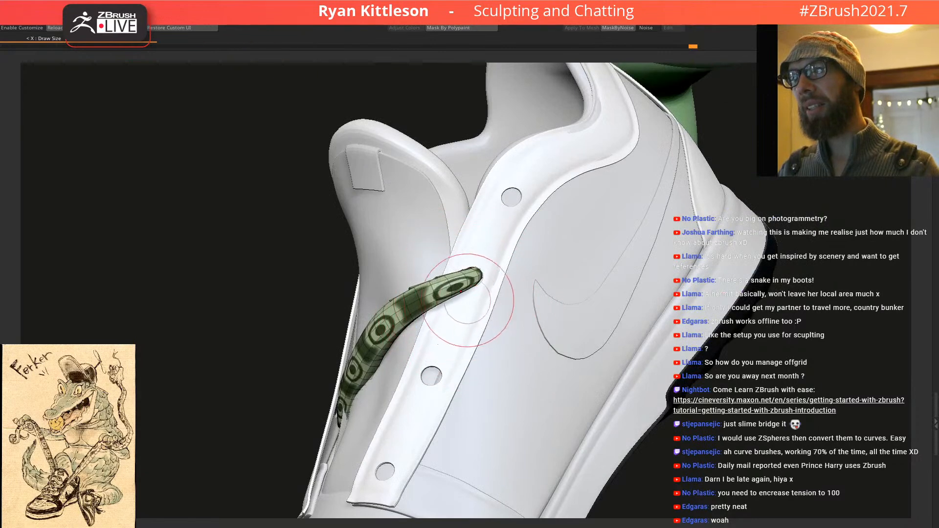
right_click_drag(444, 291, 581, 323)
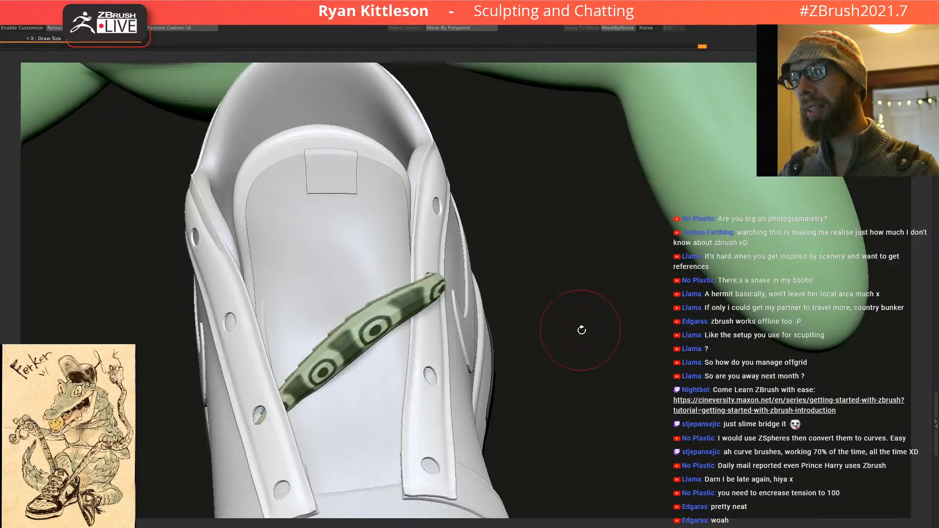
left_click(575, 331, "ctrl+shift")
Step: Resize the brush and refine the second strand's left bend where it enters the left flap's eyelet
right_click_drag(489, 334, 344, 302)
key("space")
left_click_drag(336, 295, 326, 292)
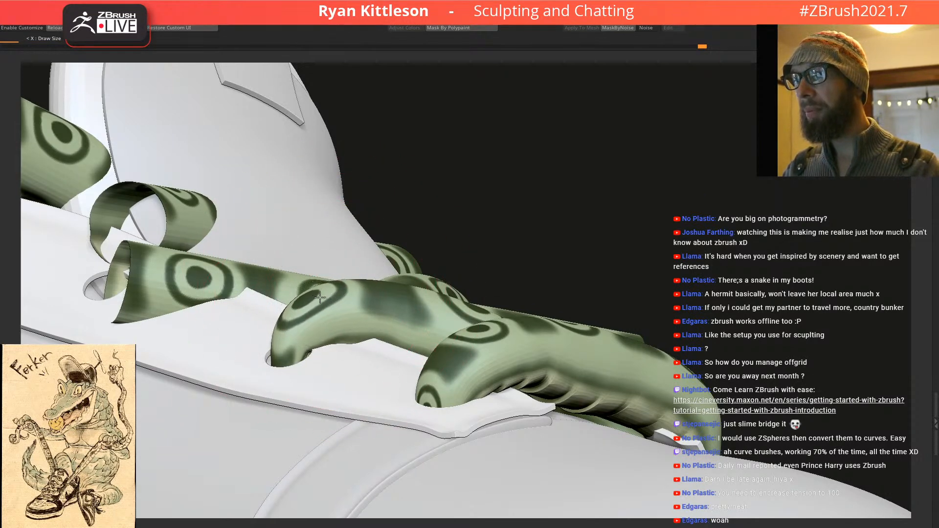
mouse_move(369, 300)
right_mouse_down()
mouse_move(350, 371)
mouse_move(287, 373)
mouse_move(304, 337)
right_mouse_up()
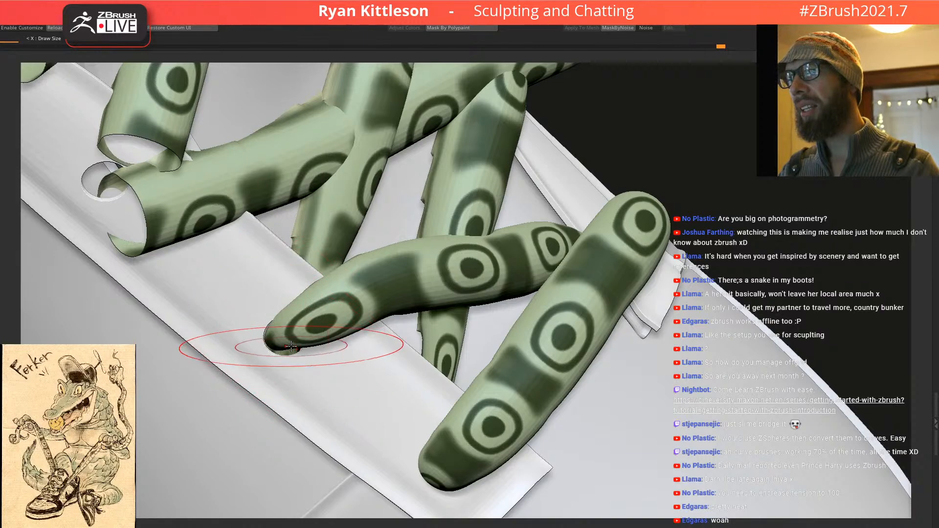
mouse_move(291, 330)
right_mouse_down()
mouse_move(281, 307)
mouse_move(295, 353)
mouse_move(499, 292)
mouse_move(469, 261)
right_mouse_up()
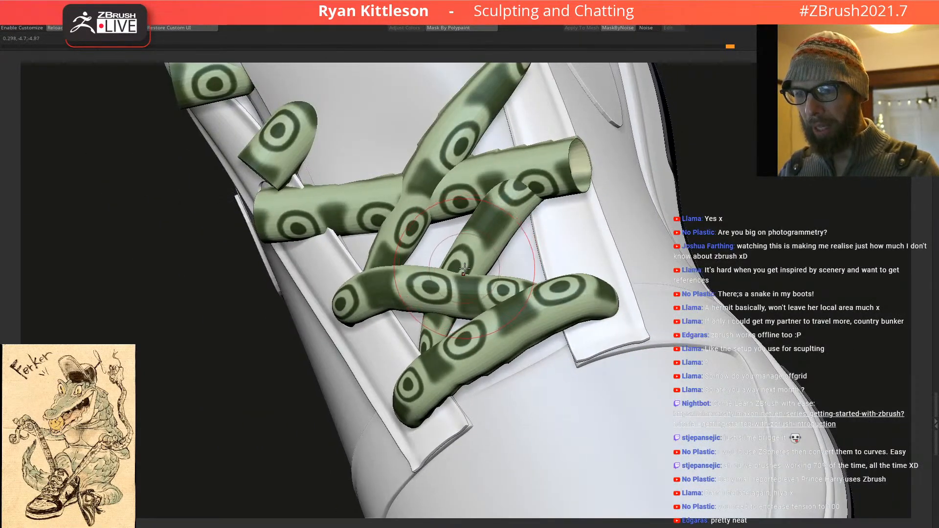
right_click_drag(489, 243, 489, 253)
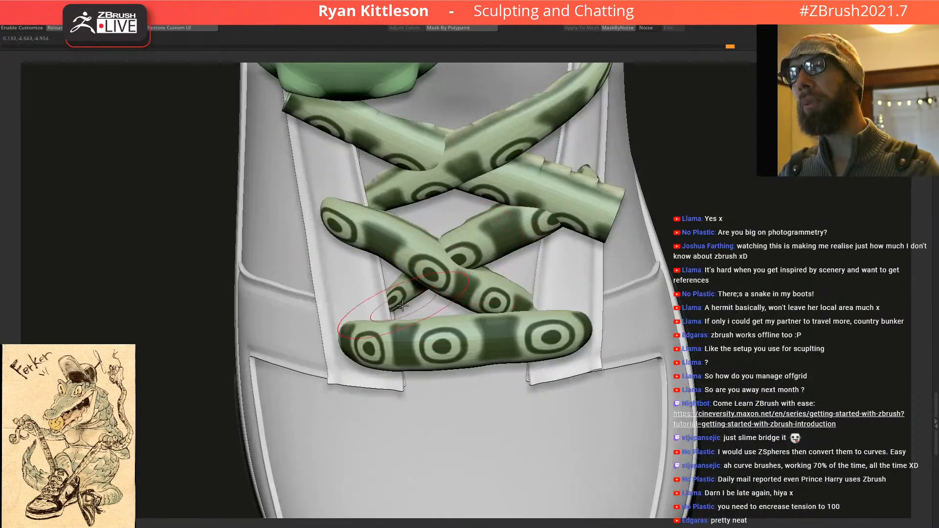
Step: Enlarge the brush and nudge the lower crossing strands so they pass over and under each other without intersecting
key("s")
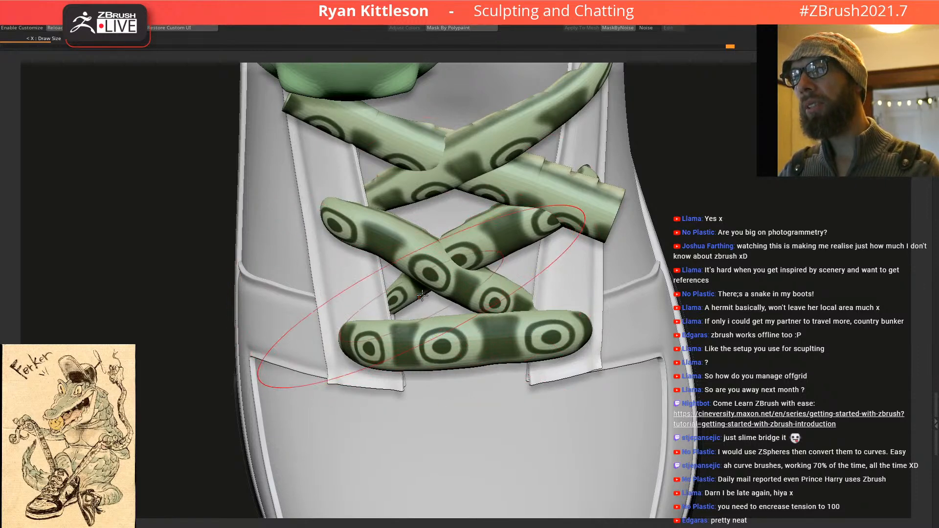
mouse_move(441, 274)
right_mouse_down()
mouse_move(459, 264)
mouse_move(449, 251)
mouse_move(452, 274)
mouse_move(495, 269)
right_mouse_up()
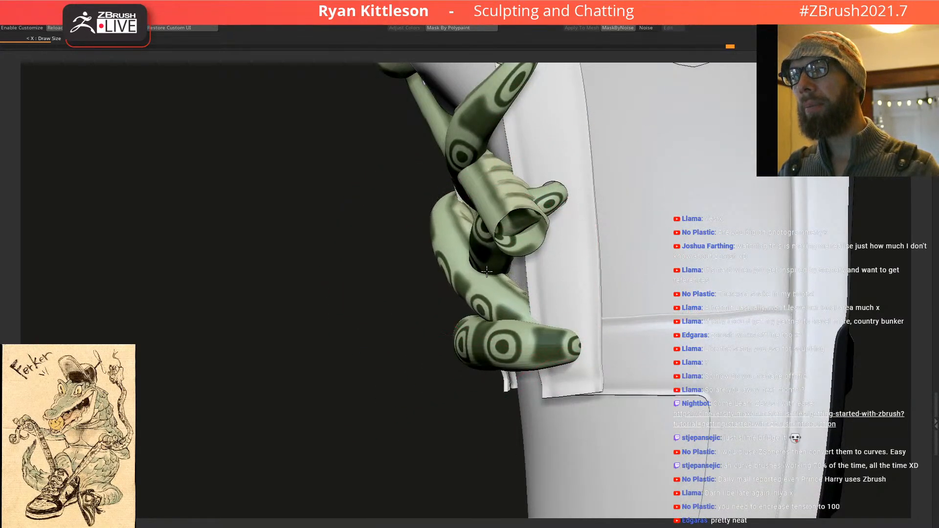
mouse_move(491, 257)
right_mouse_down()
mouse_move(450, 318)
mouse_move(488, 281)
mouse_move(448, 308)
mouse_move(443, 269)
right_mouse_up()
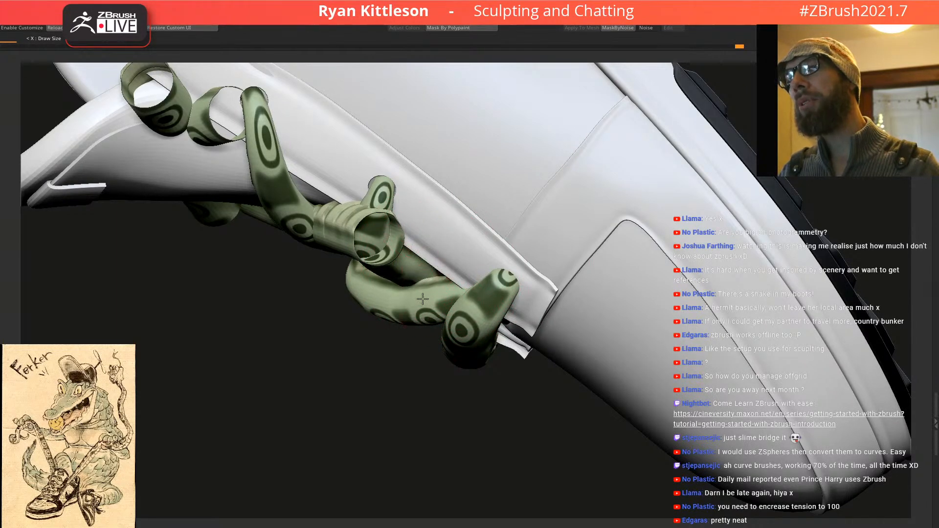
right_click_drag(421, 301, 411, 307)
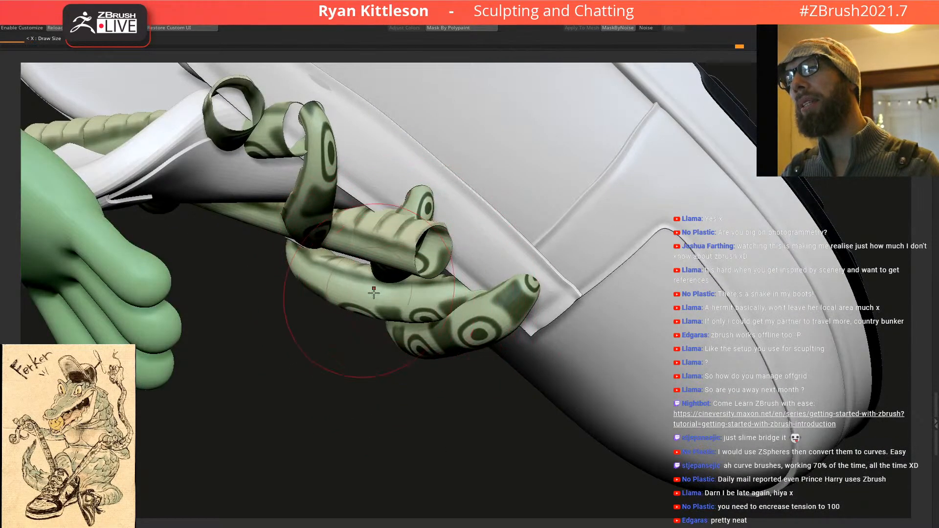
right_click_drag(385, 312, 462, 270)
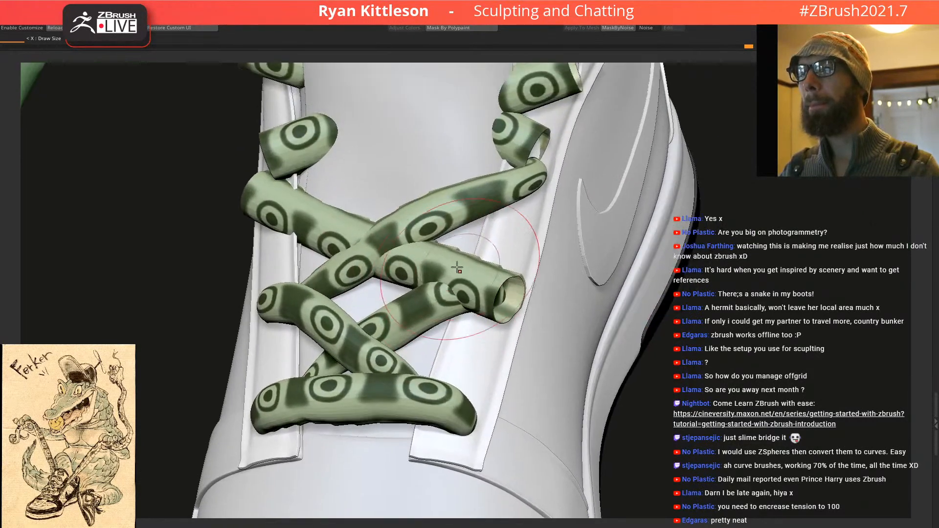
Step: Isolate the next strand, descending toward the right flap, and set the ZModeler edge action for its doubled-edge seam
key("shift+f")
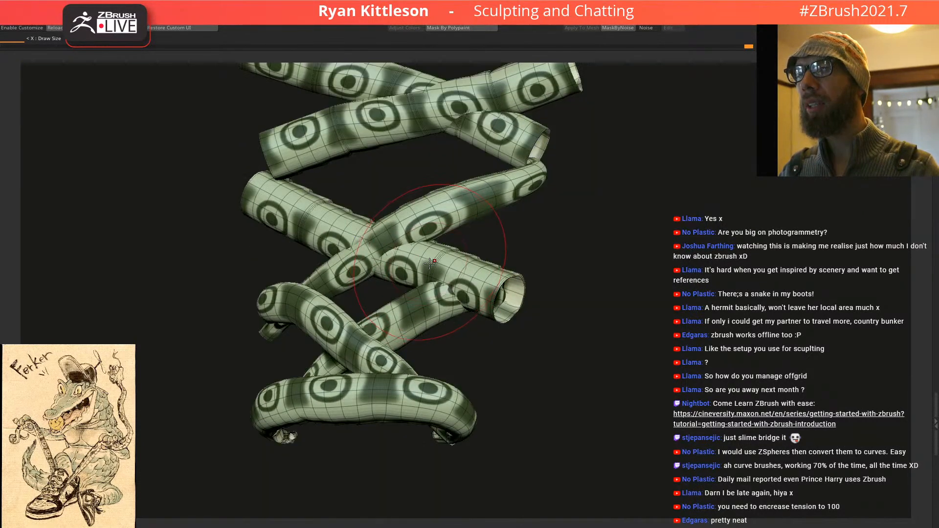
left_click(425, 258, "ctrl+shift")
key("f")
right_click_drag(430, 262, 454, 351)
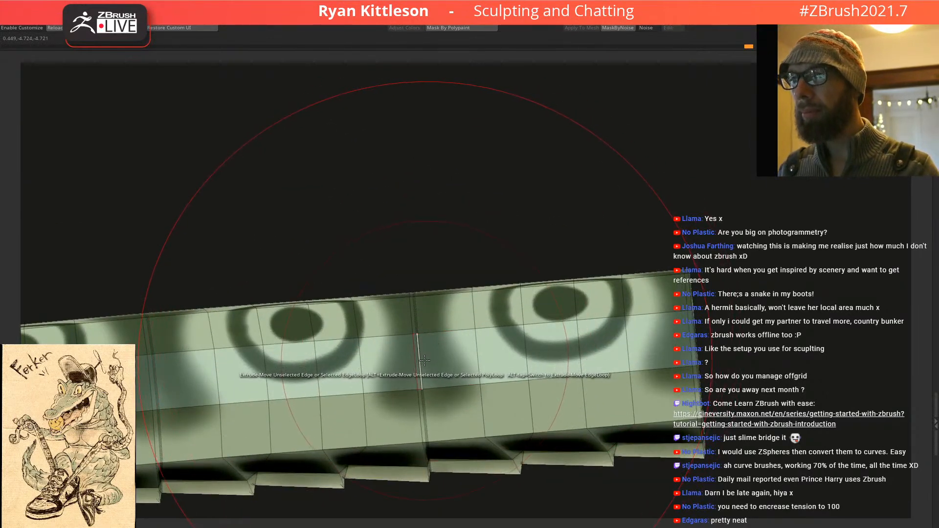
key("space")
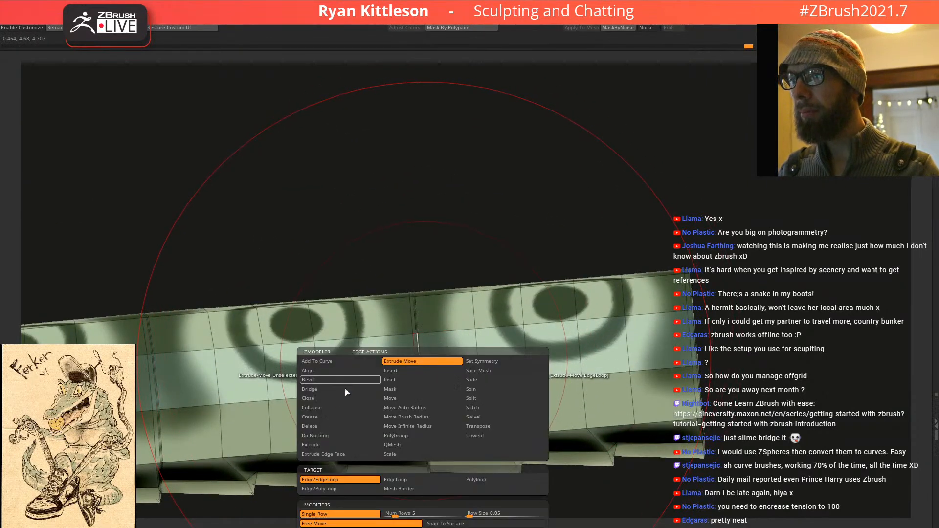
left_click(316, 418)
Step: Work along the doubled edges at the strand's dark bands and resize the brush for smoothing them
right_click_drag(422, 362, 448, 277, "alt")
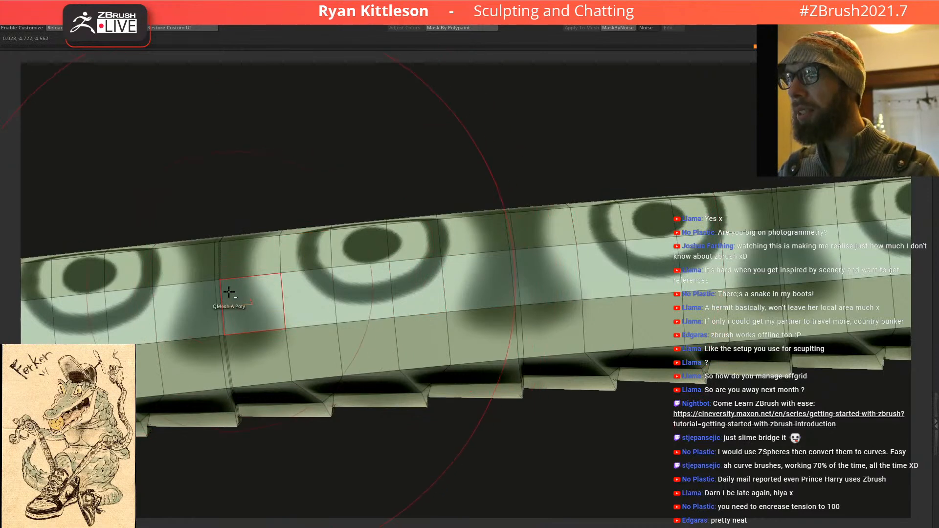
right_click_drag(317, 278, 367, 259, "ctrl")
right_click_drag(507, 233, 566, 241, "ctrl")
key("space")
left_click(526, 318)
key("space")
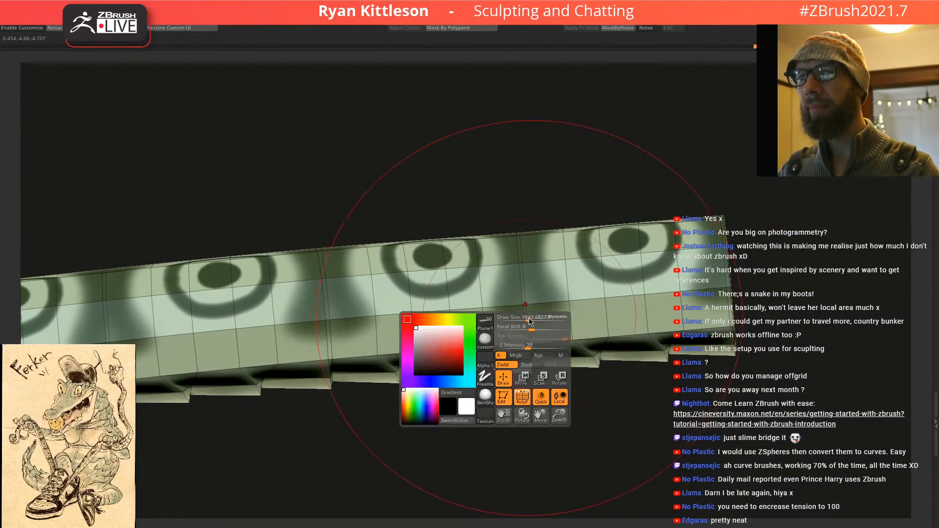
right_click_drag(516, 317, 537, 324)
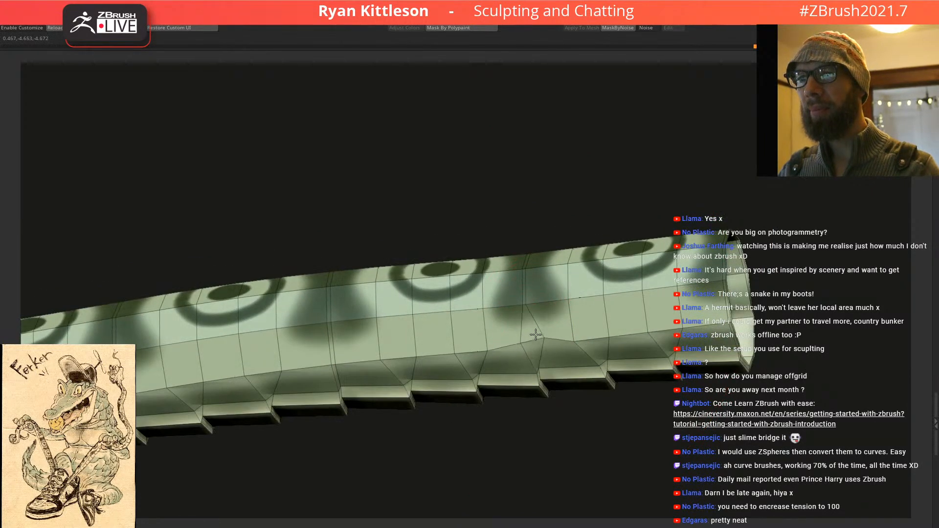
Step: Smooth the doubled-edge seams at the isolated strand's dark bands near its first end, working around its sides
right_click_drag(547, 250, 536, 296)
right_click_drag(563, 208, 631, 225)
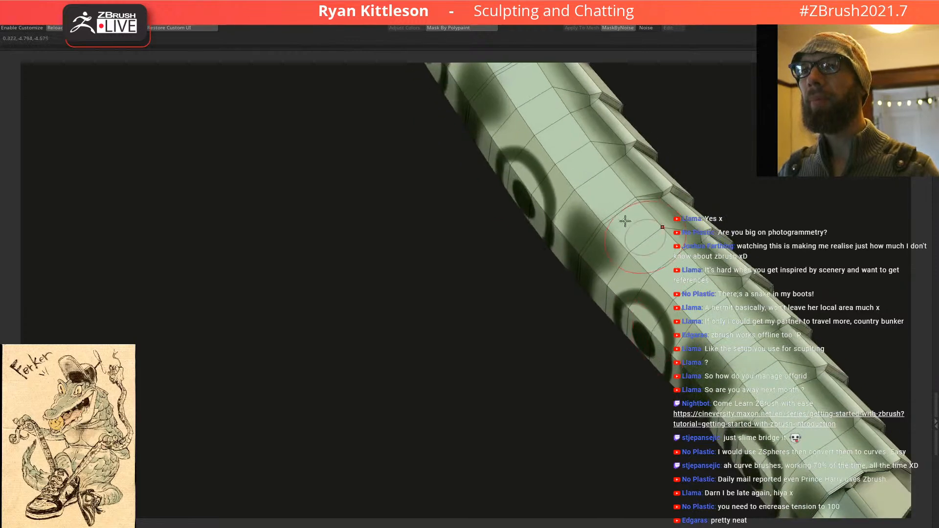
right_click_drag(566, 283, 593, 210)
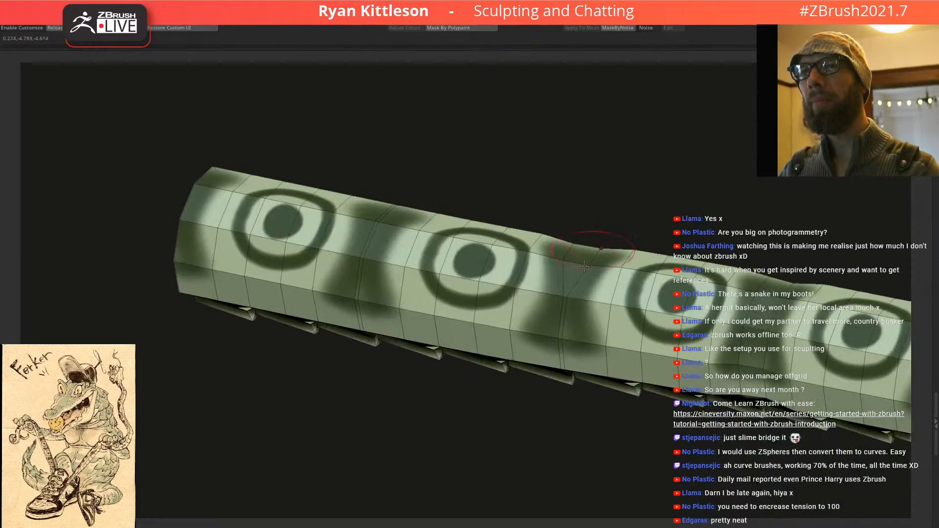
right_click_drag(555, 329, 566, 331)
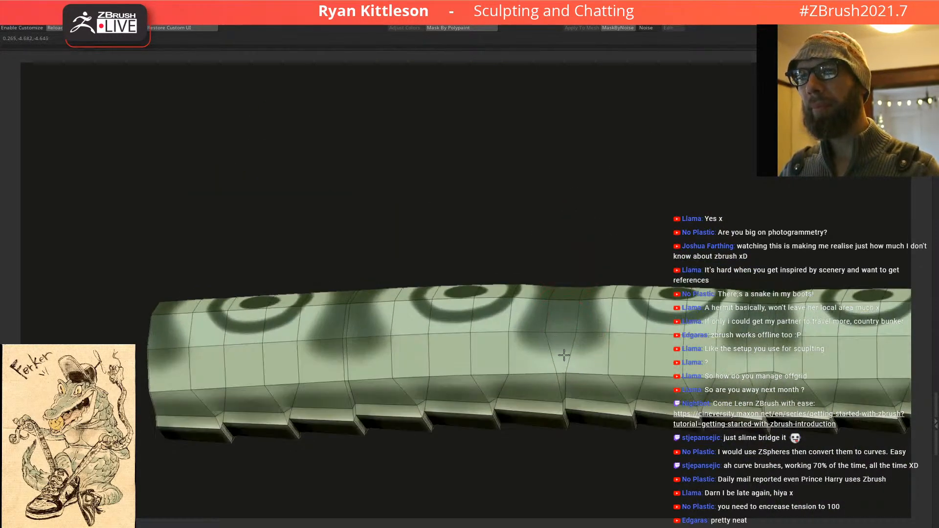
right_click_drag(342, 313, 394, 227)
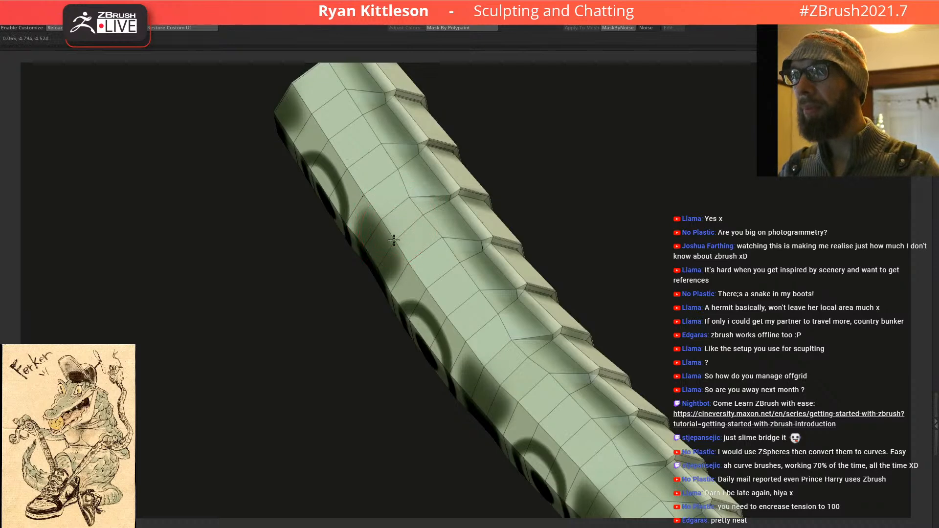
right_click_drag(375, 253, 374, 262)
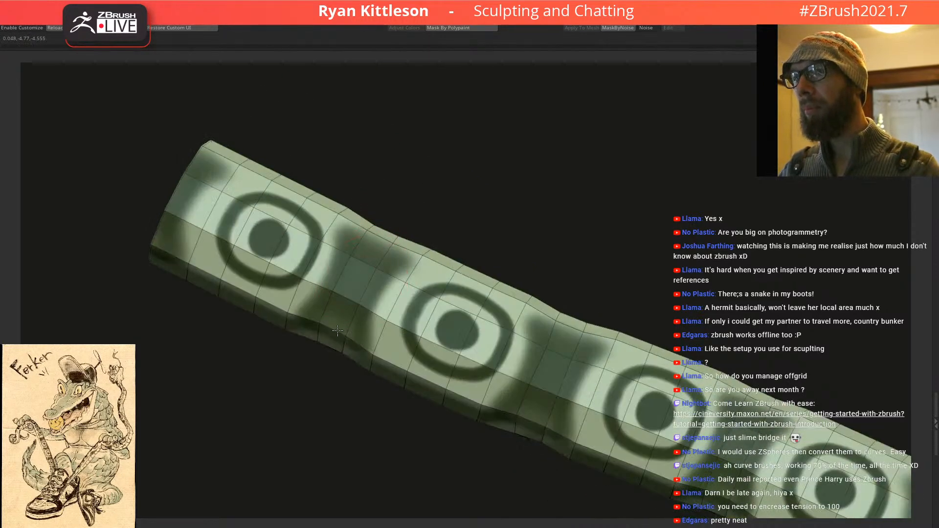
right_click_drag(335, 306, 332, 339)
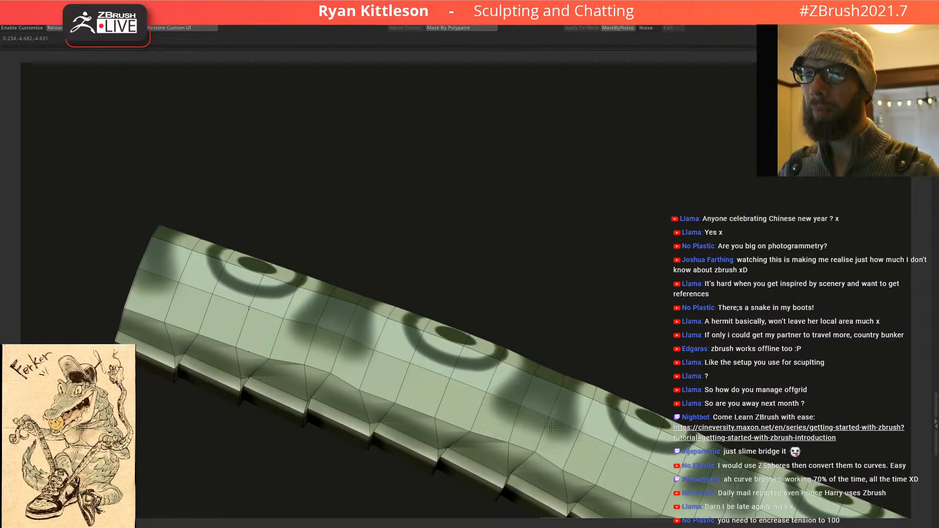
Step: Even out the remaining dark-band seams toward the strand's open end, including along its shaded underside
right_click_drag(530, 442, 350, 281, "alt")
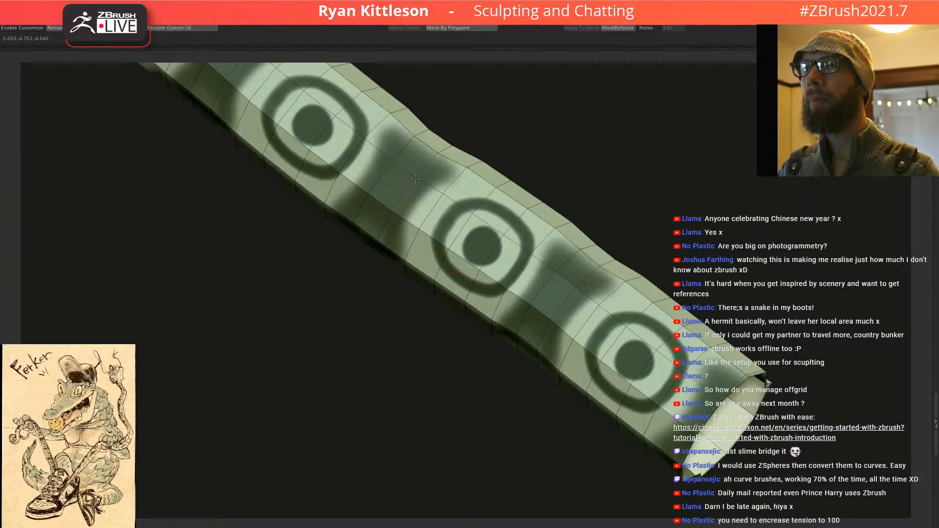
right_click_drag(441, 208, 554, 280)
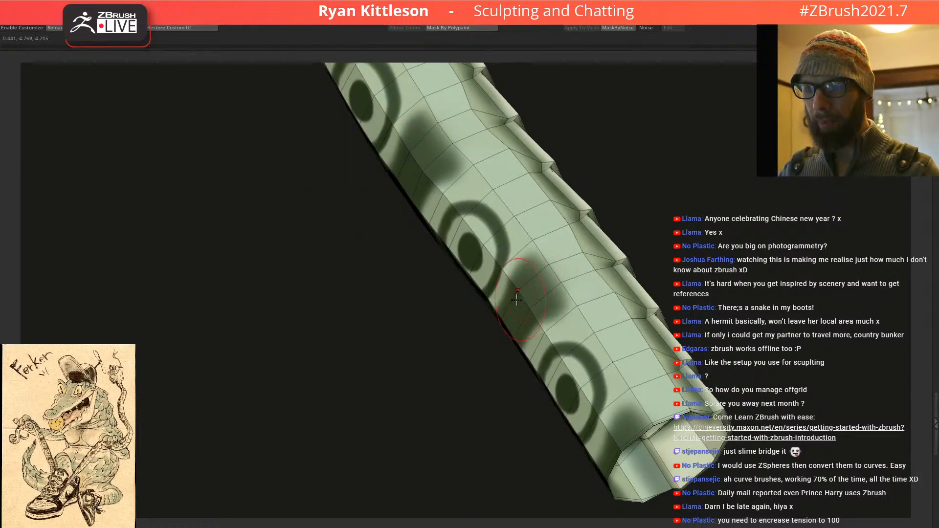
mouse_move(503, 298)
right_mouse_down()
mouse_move(509, 225)
mouse_move(497, 273)
mouse_move(529, 335)
mouse_move(259, 361)
right_mouse_up()
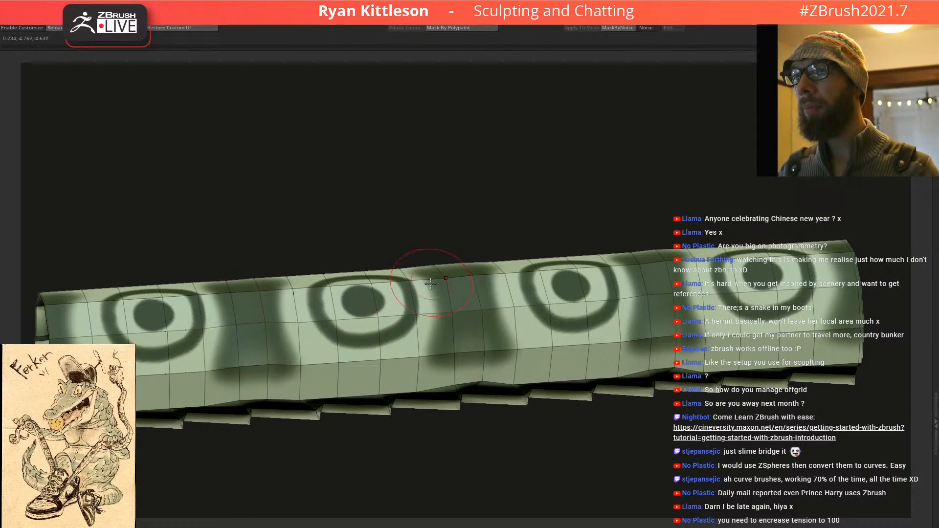
right_click_drag(432, 282, 458, 323)
right_click_drag(528, 328, 654, 338)
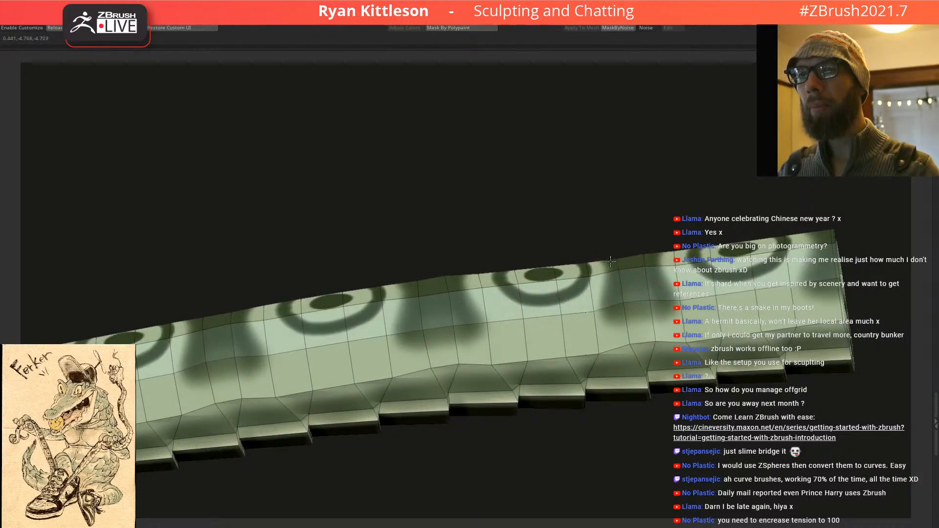
mouse_move(632, 283)
right_mouse_down()
mouse_move(637, 409)
mouse_move(631, 279)
right_mouse_up()
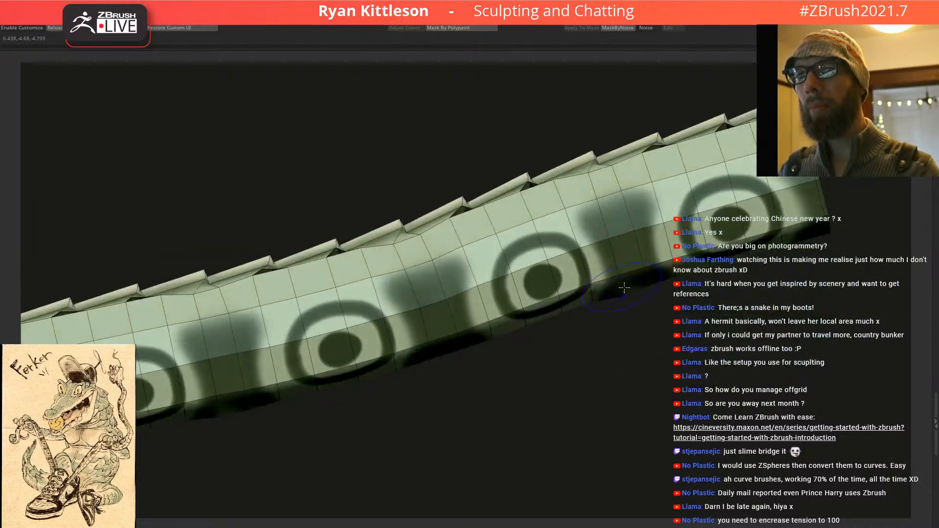
left_click_drag(630, 284, 628, 285)
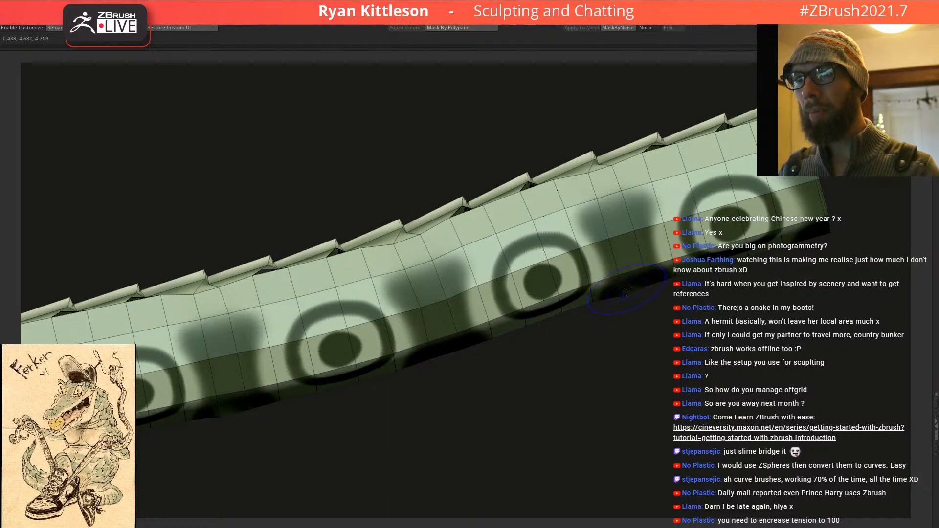
right_click_drag(631, 282, 592, 303)
Step: Check the strand against the shoe, isolate it again, soften its mask and place the gizmo at the unmasked right end
key("alt+s")
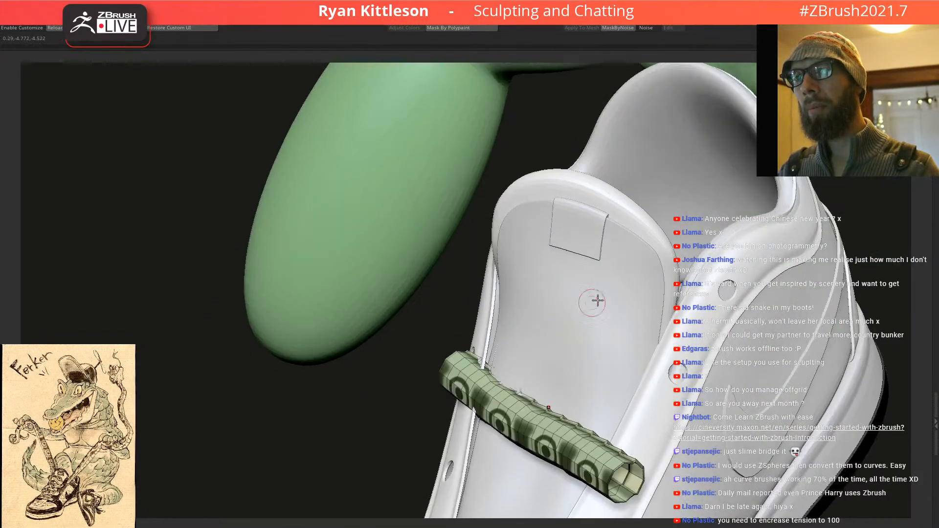
right_click_drag(585, 336, 589, 269)
key("alt+s")
mouse_move(557, 348)
right_mouse_down()
mouse_move(584, 357)
mouse_move(567, 335)
mouse_move(597, 325)
right_mouse_up()
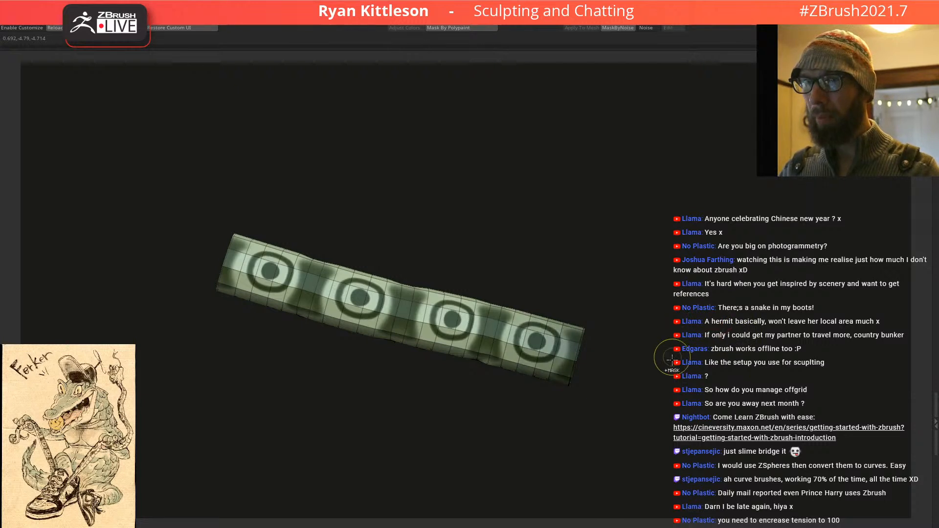
left_click(656, 374, "ctrl")
key("w")
left_click_drag(574, 361, 616, 351)
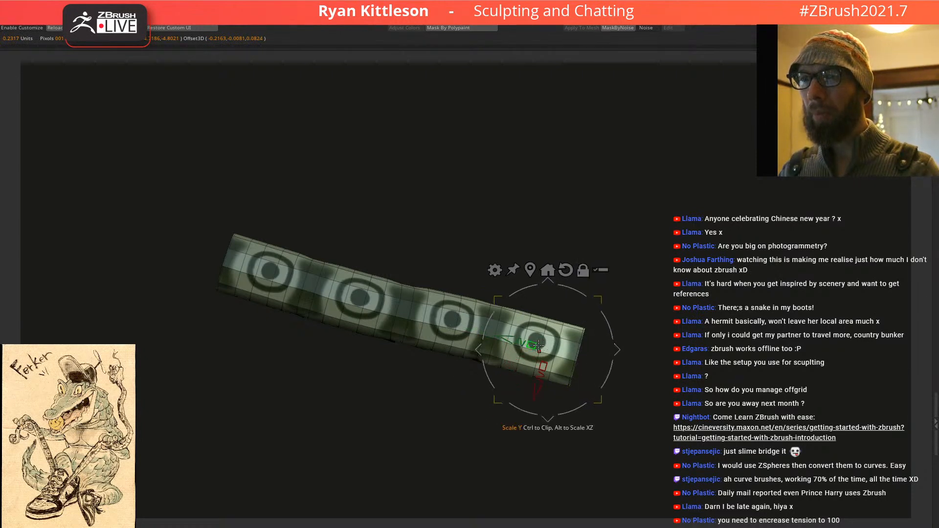
Step: Rotate and move the strand's right end so it bends down and tucks beneath the right flap
left_click_drag(530, 345, 628, 383)
left_click_drag(627, 368, 602, 412)
key("ctrl+z")
left_click_drag(628, 366, 555, 376, "alt")
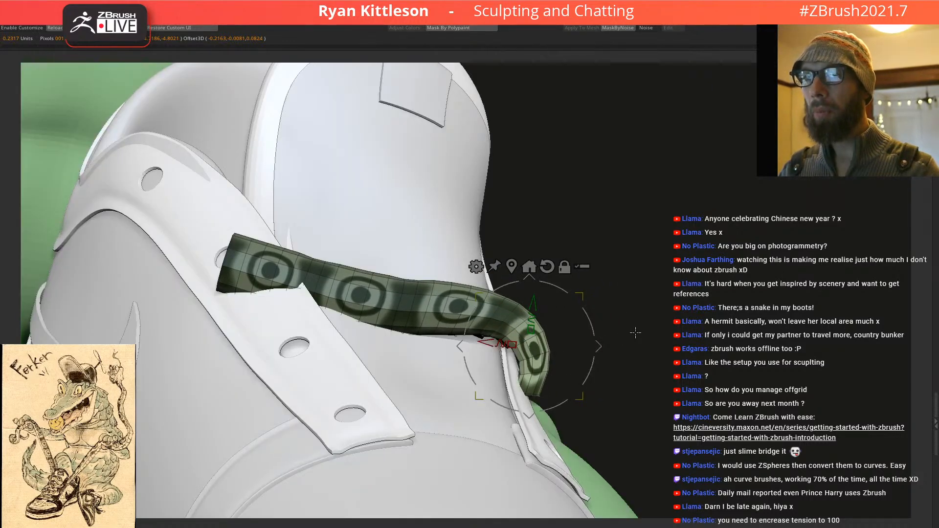
key("ctrl+z")
left_click_drag(593, 329, 590, 369)
left_click_drag(598, 347, 568, 387)
left_click_drag(658, 364, 564, 365)
left_click_drag(564, 373, 627, 352)
mouse_move(584, 364)
right_mouse_down()
mouse_move(593, 350)
mouse_move(596, 361)
mouse_move(569, 369)
right_mouse_up()
right_click_drag(590, 309, 595, 325)
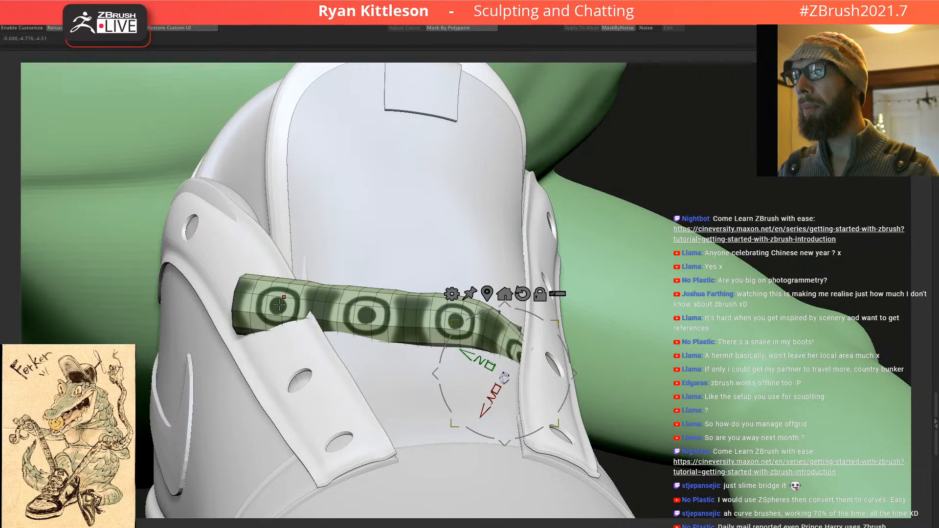
Step: Isolate the strand, mask all but its left end with a softened edge and position the gizmo for bending that end
key("alt+s")
right_click_drag(275, 299, 284, 280)
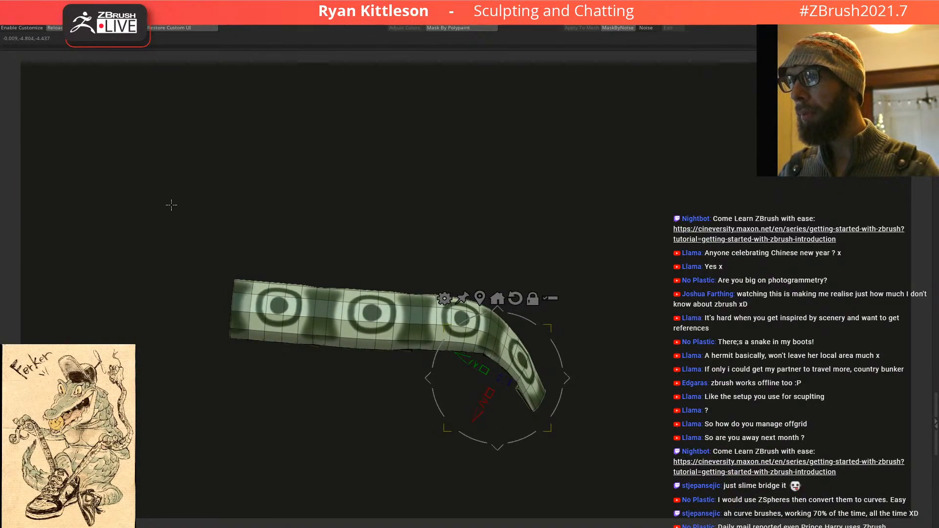
left_click_drag(175, 248, 302, 361, "ctrl")
left_click(134, 319, "ctrl")
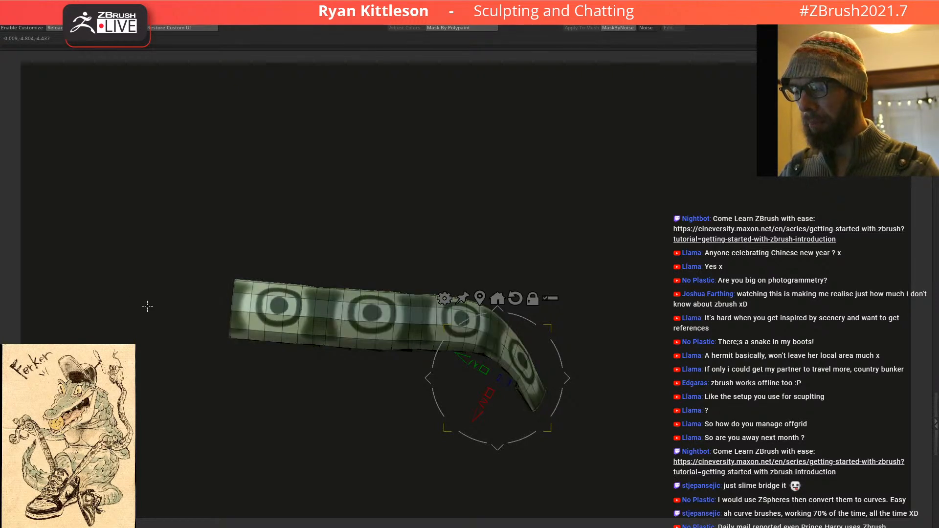
left_click(238, 316, "alt")
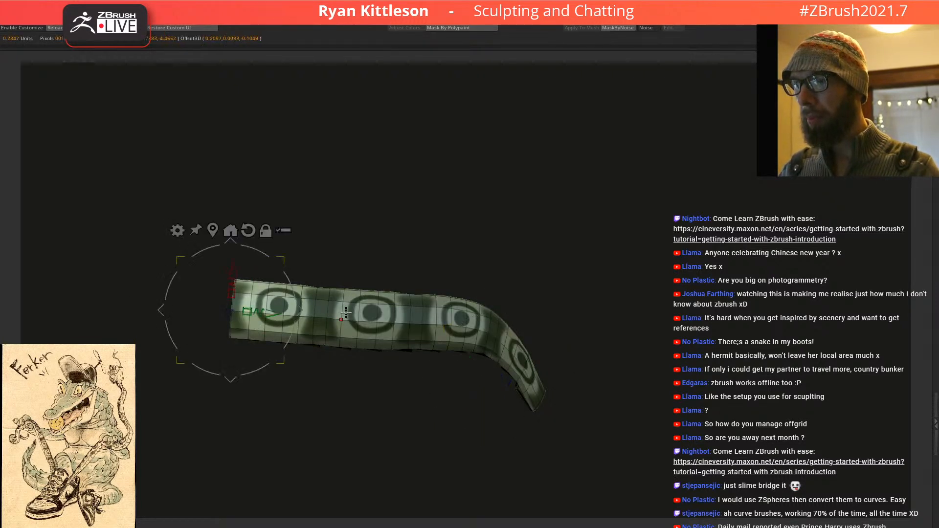
left_click_drag(283, 313, 282, 257, "alt")
key("ctrl+z")
left_click_drag(304, 316, 270, 314, "alt")
Step: Bend the strand's left end over the left flap and down into its eyelet, with the shoe shown again
left_click_drag(352, 294, 279, 254)
key("alt+s")
left_click_drag(358, 314, 334, 285)
right_click_drag(334, 285, 312, 313)
key("w")
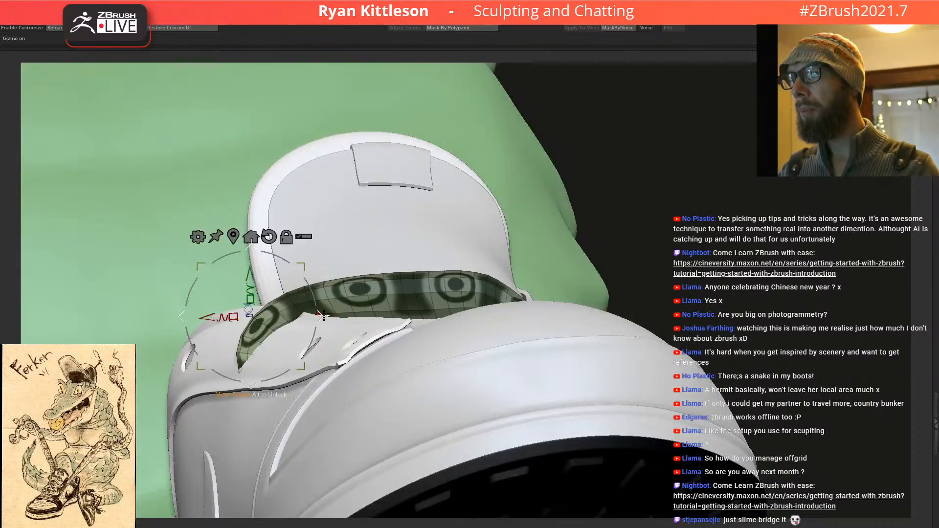
left_click_drag(321, 316, 309, 293)
mouse_move(318, 318)
right_mouse_down()
mouse_move(339, 390)
mouse_move(376, 298)
mouse_move(386, 310)
mouse_move(577, 313)
right_mouse_up()
key("q")
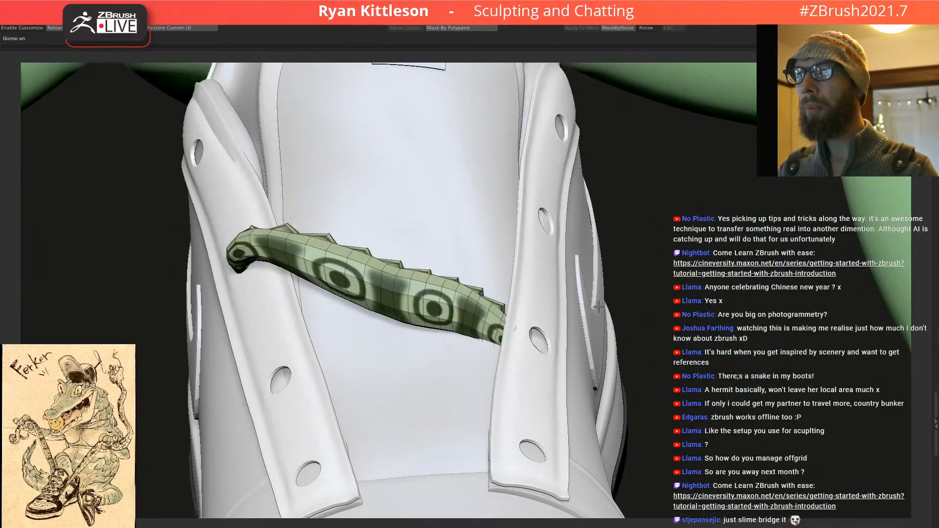
Step: Enlarge the brush and nudge the upper crossing strands so they overlap cleanly where they meet
mouse_move(654, 299)
right_mouse_down()
mouse_move(567, 313)
mouse_move(531, 281)
mouse_move(491, 312)
mouse_move(566, 329)
mouse_move(486, 347)
mouse_move(504, 303)
mouse_move(495, 294)
right_mouse_up()
key("space")
left_click_drag(491, 293, 494, 294)
mouse_move(495, 289)
right_mouse_down()
mouse_move(471, 305)
mouse_move(415, 312)
right_mouse_up()
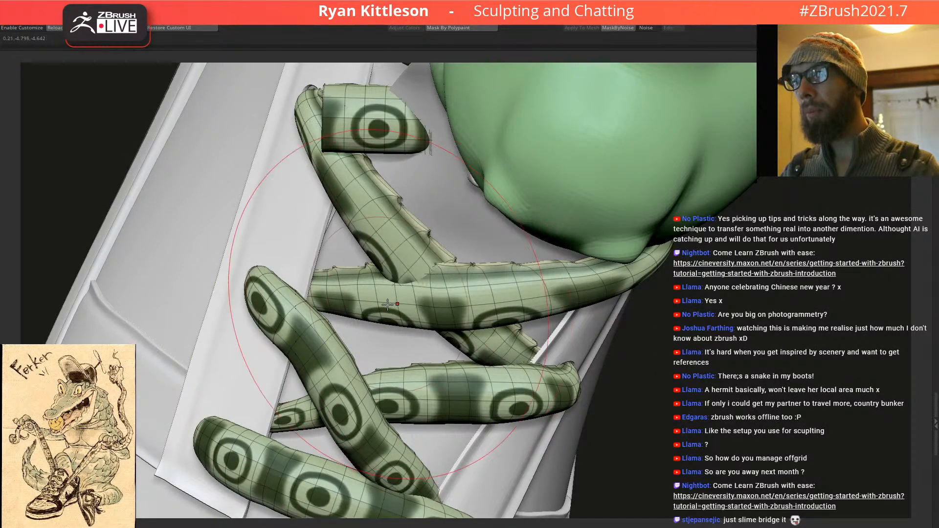
left_click_drag(405, 304, 423, 291)
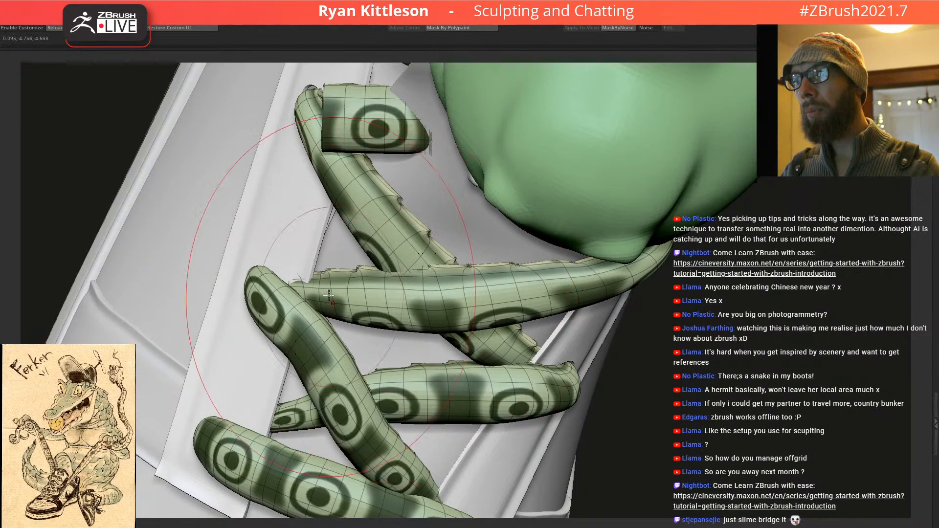
left_click_drag(308, 292, 341, 295)
right_click_drag(341, 294, 428, 328)
left_click_drag(428, 329, 453, 291)
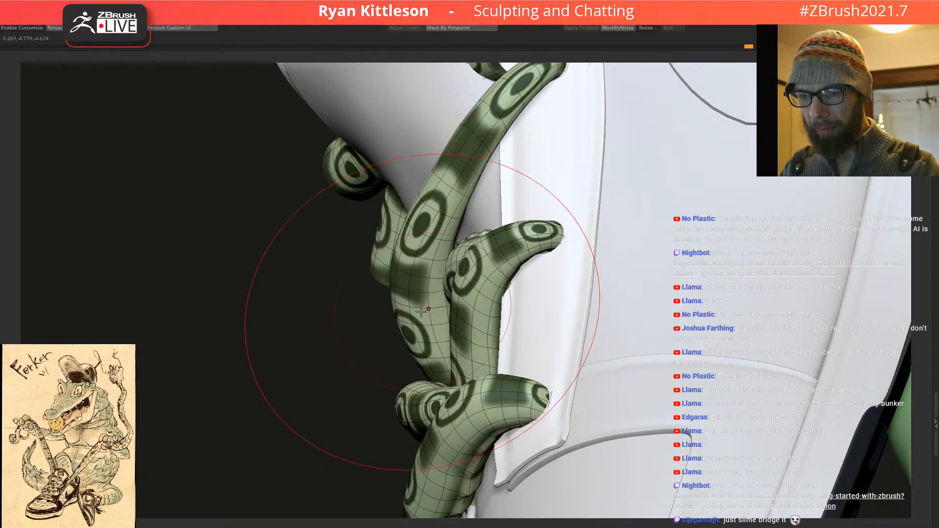
right_click_drag(440, 317, 453, 305)
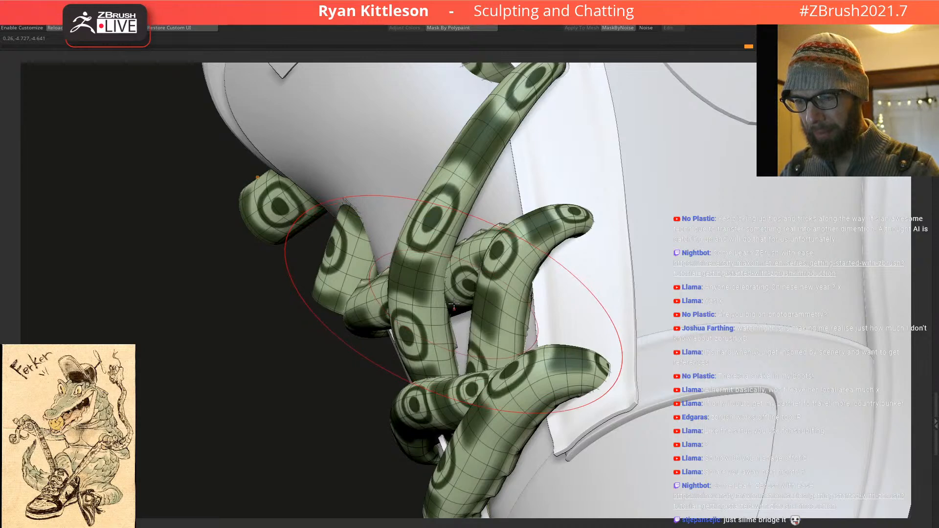
right_click_drag(454, 305, 443, 290, "ctrl")
Step: Hide the wireframe and examine the lacing from several angles, checking the crossings and the strand ends at the eyelets
key("shift+f")
right_click_drag(464, 331, 547, 350)
right_click_drag(591, 270, 476, 269, "alt")
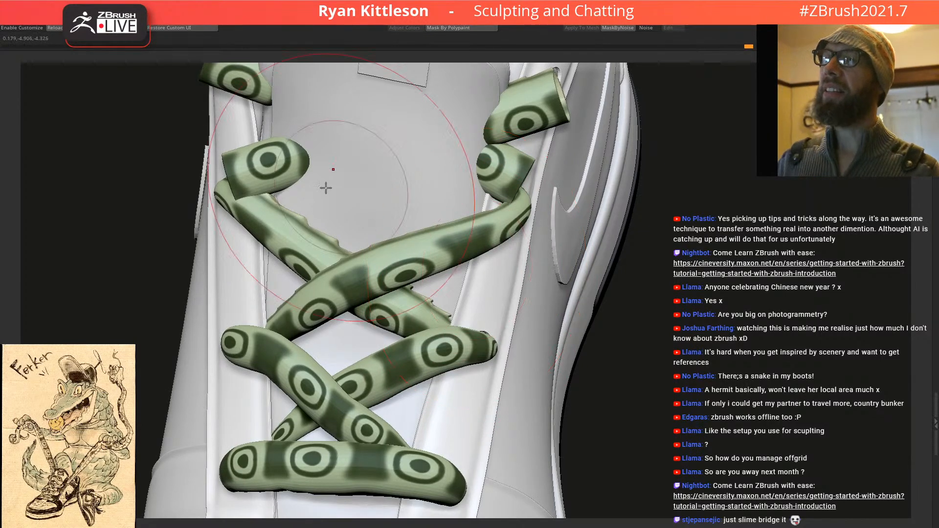
mouse_move(429, 218)
right_mouse_down()
mouse_move(384, 192)
mouse_move(398, 204)
mouse_move(428, 181)
mouse_move(394, 203)
mouse_move(425, 204)
mouse_move(401, 230)
mouse_move(442, 245)
mouse_move(417, 311)
mouse_move(367, 241)
mouse_move(446, 310)
mouse_move(518, 293)
mouse_move(488, 257)
mouse_move(469, 271)
mouse_move(529, 261)
right_mouse_up()
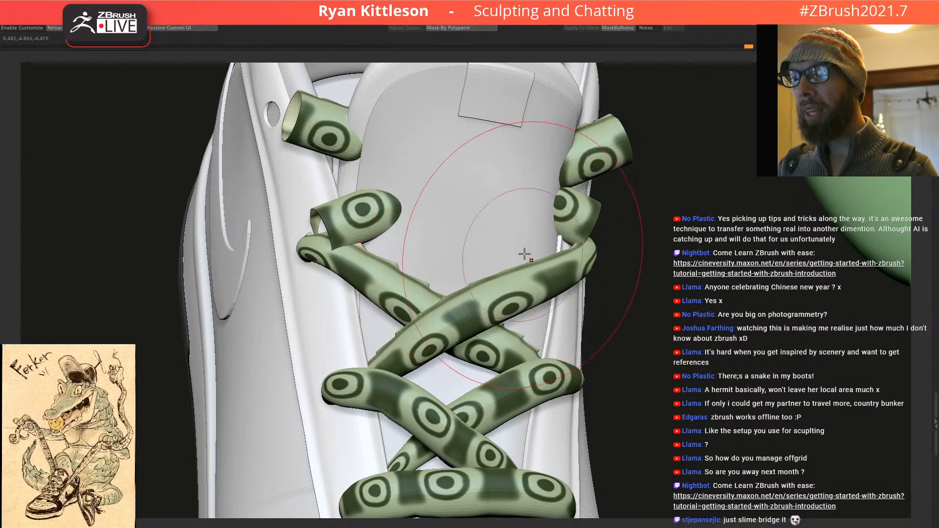
mouse_move(489, 246)
right_mouse_down()
mouse_move(498, 245)
mouse_move(459, 260)
mouse_move(452, 248)
right_mouse_up()
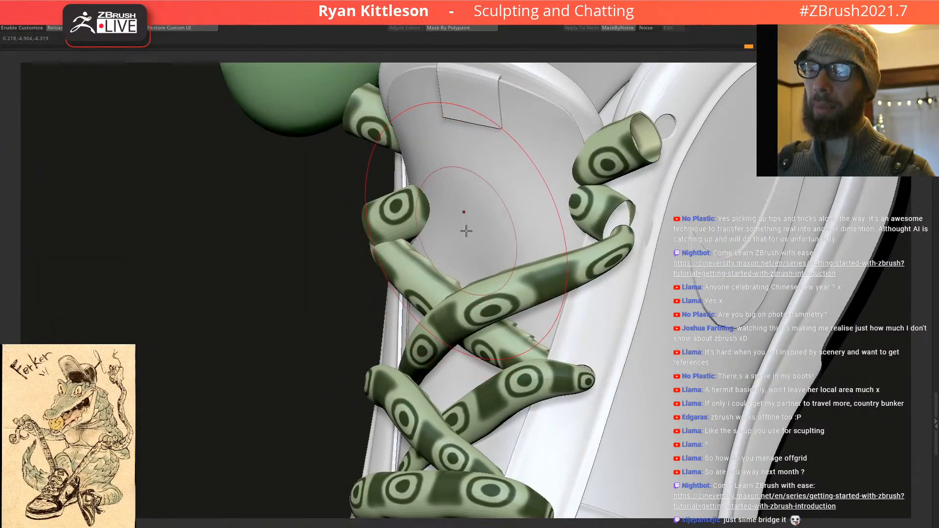
right_click_drag(477, 274, 495, 282)
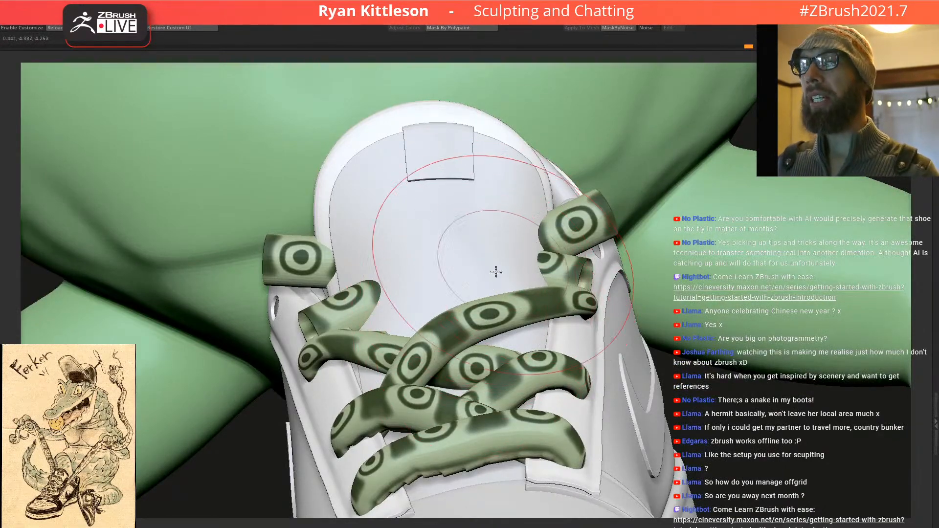
right_click_drag(479, 313, 445, 350)
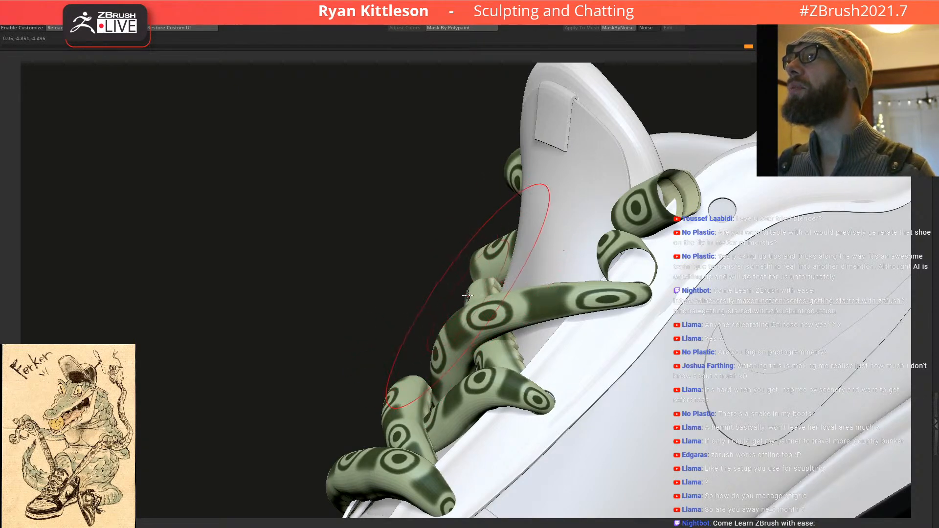
right_click_drag(459, 323, 535, 293)
mouse_move(504, 320)
right_mouse_down()
mouse_move(527, 279)
mouse_move(536, 294)
mouse_move(518, 283)
mouse_move(467, 314)
mouse_move(502, 309)
right_mouse_up()
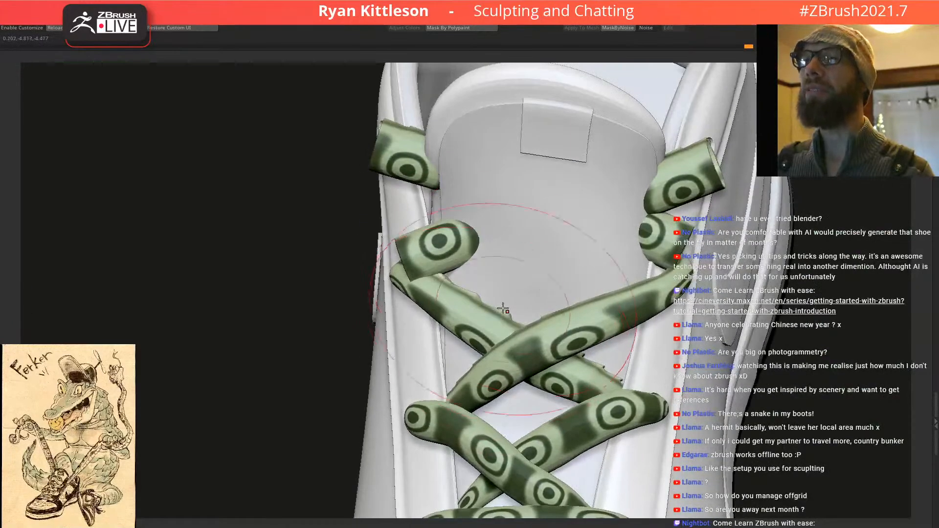
mouse_move(484, 279)
right_mouse_down()
mouse_move(509, 336)
mouse_move(489, 272)
mouse_move(585, 274)
mouse_move(581, 267)
mouse_move(486, 324)
mouse_move(480, 304)
mouse_move(439, 277)
mouse_move(482, 269)
mouse_move(430, 284)
right_mouse_up()
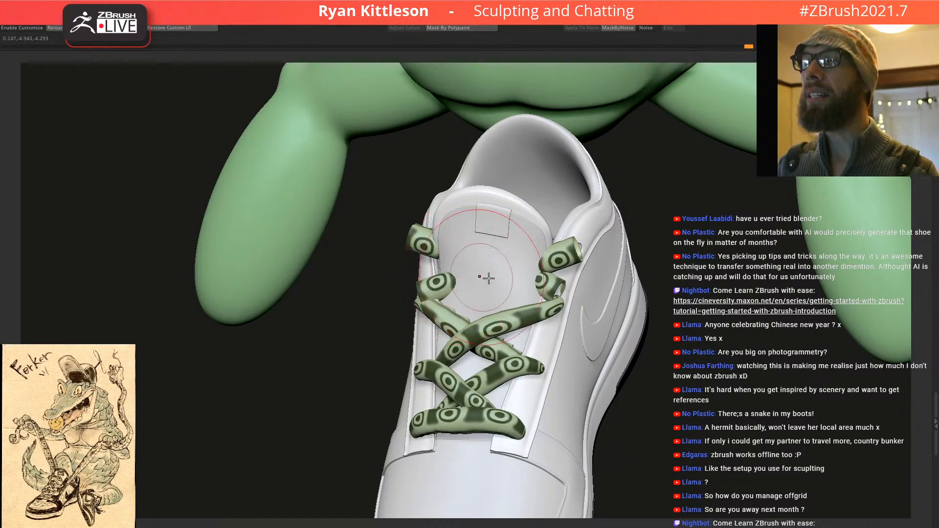
scroll(538, 270, "up", 3)
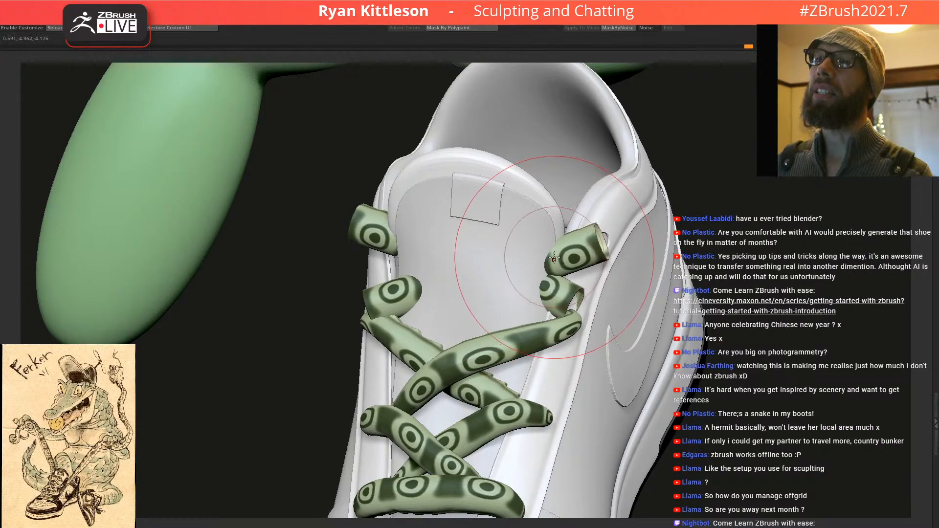
right_click_drag(524, 263, 496, 265)
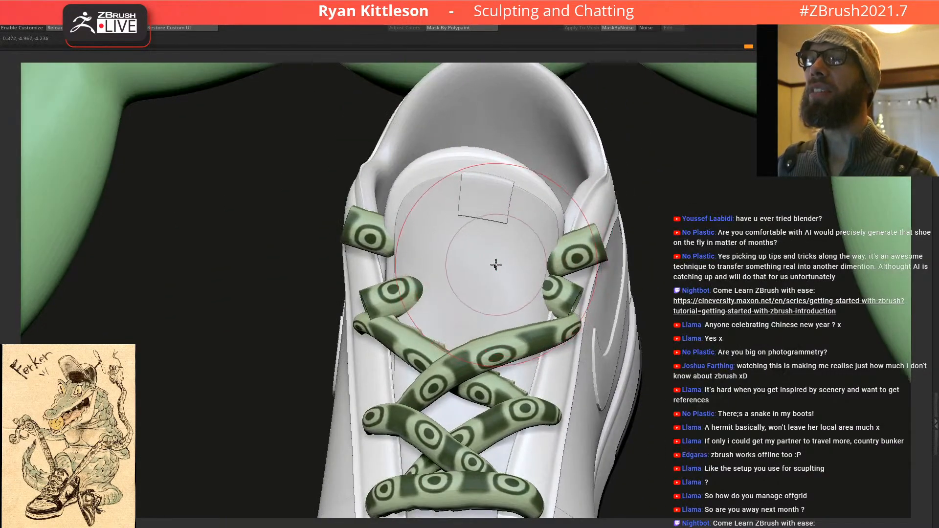
Step: Examine the two uppermost strands from the front, side and above, checking how their cut ends sit against the flap eyelets
right_click_drag(391, 270, 462, 278)
right_click_drag(407, 293, 565, 307)
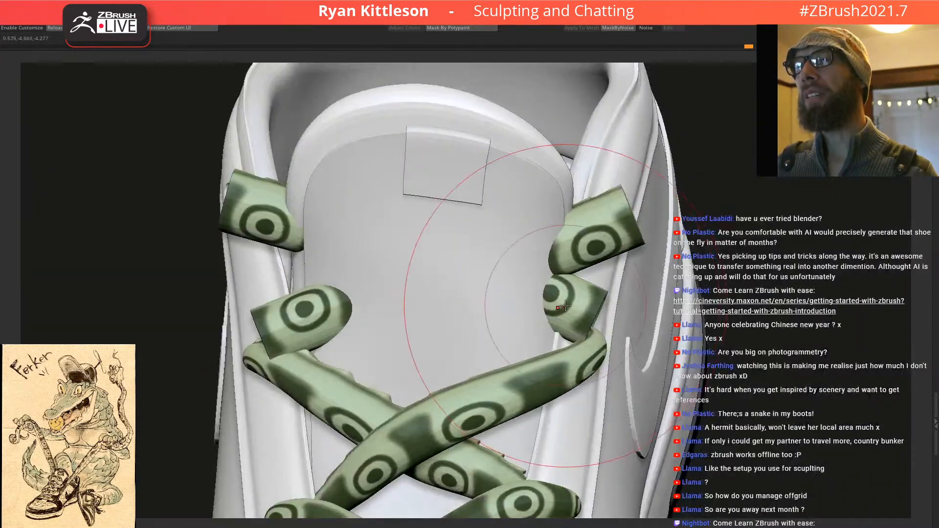
left_click(560, 305, "ctrl+shift")
left_click(517, 314, "ctrl+shift")
mouse_move(315, 306)
right_mouse_down()
mouse_move(367, 302)
mouse_move(363, 329)
mouse_move(296, 262)
mouse_move(339, 236)
right_mouse_up()
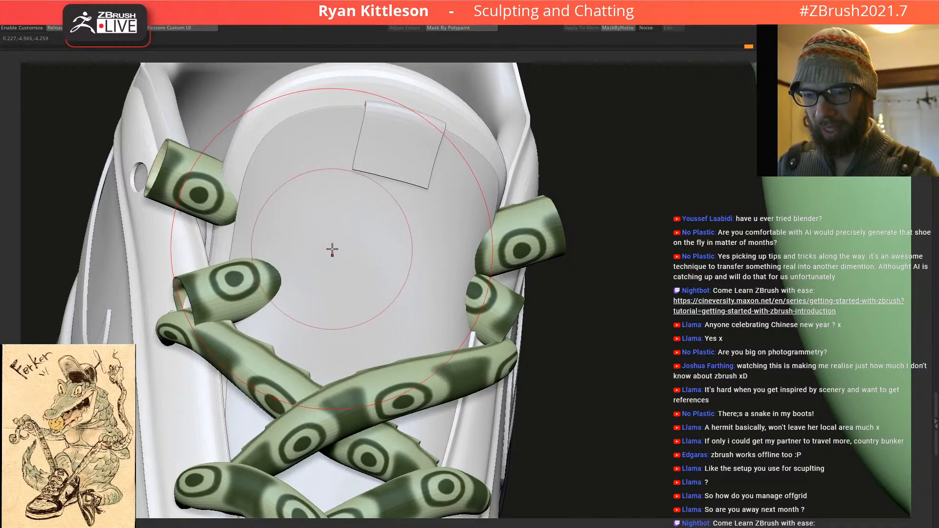
right_click_drag(391, 294, 415, 312, "ctrl")
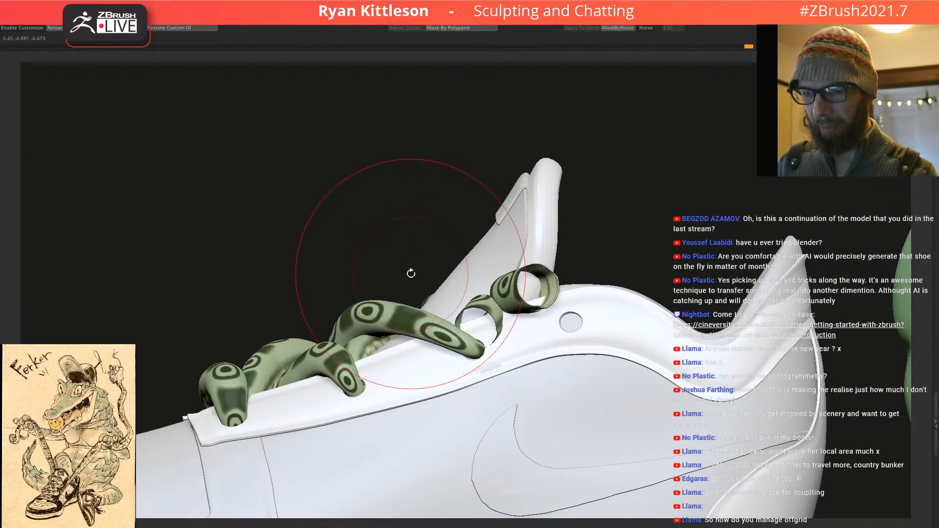
right_click_drag(382, 280, 368, 263)
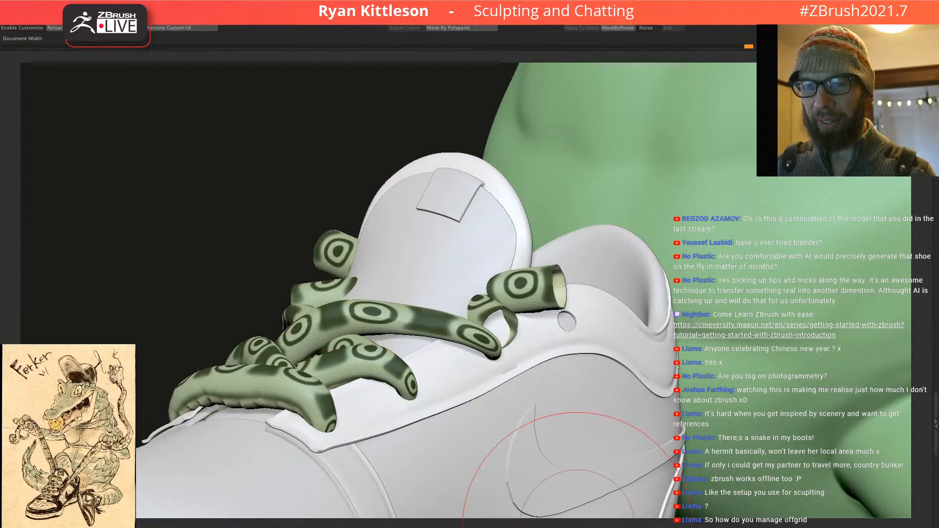
mouse_move(398, 269)
right_mouse_down()
mouse_move(390, 303)
mouse_move(360, 296)
mouse_move(387, 341)
mouse_move(425, 324)
mouse_move(395, 329)
mouse_move(381, 318)
mouse_move(400, 301)
right_mouse_up()
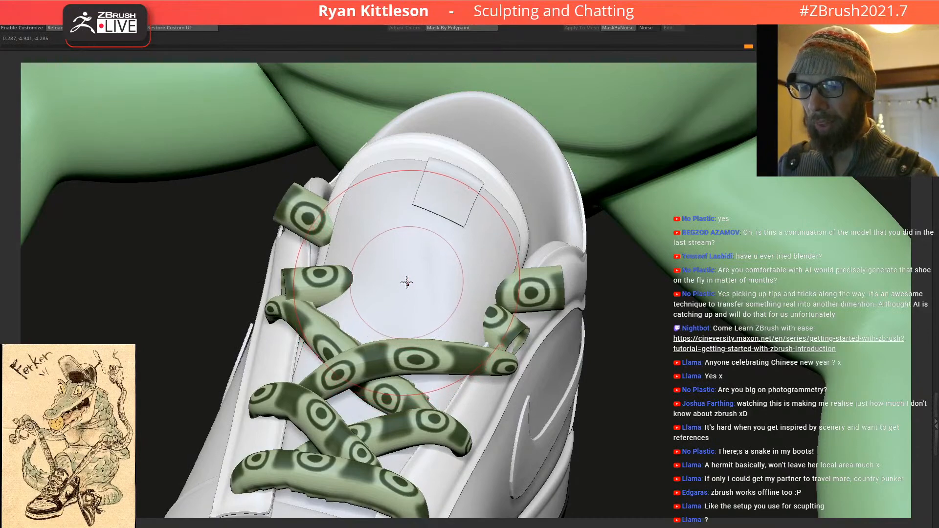
mouse_move(391, 267)
right_mouse_down()
mouse_move(375, 283)
mouse_move(399, 288)
mouse_move(377, 299)
mouse_move(365, 300)
mouse_move(361, 278)
mouse_move(383, 306)
mouse_move(340, 279)
right_mouse_up()
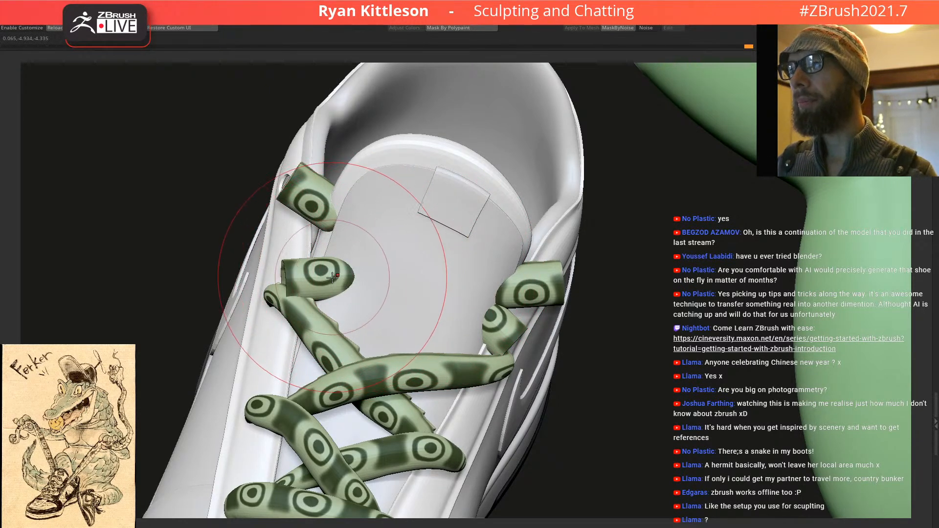
Step: Hide the shoe, isolate the second strand from the ankle end, and display its wireframe without subdivision smoothing
key("alt+s")
right_click_drag(325, 275, 339, 243)
key("alt+s")
key("alt+s")
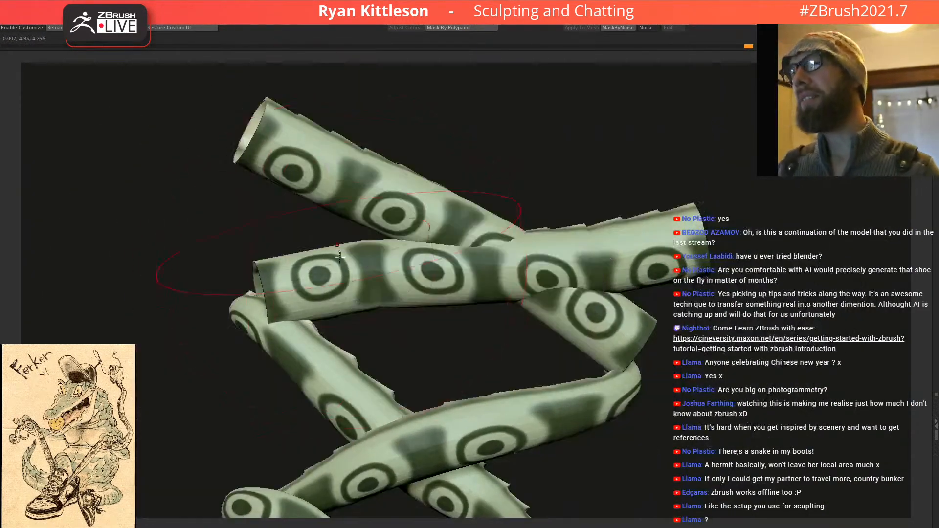
right_click_drag(390, 296, 363, 294)
left_click(375, 296, "ctrl+shift")
key("shift+f")
key("shift+d")
Step: Use the ZModeler Crease edge action with EdgeLoop Complete to uncrease the strand's seam loops, checking the seams all around
key("space")
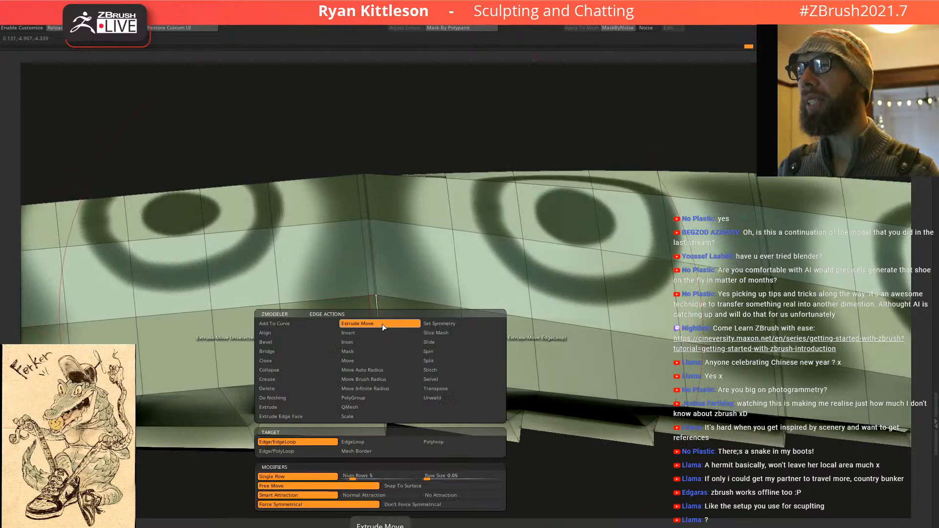
left_click(269, 380)
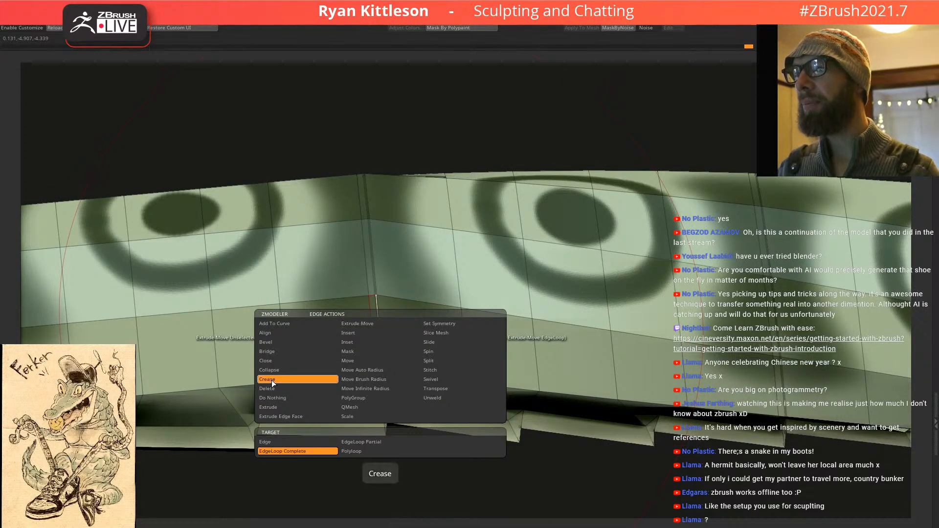
left_click(380, 320, "alt")
right_click_drag(635, 303, 344, 271, "alt")
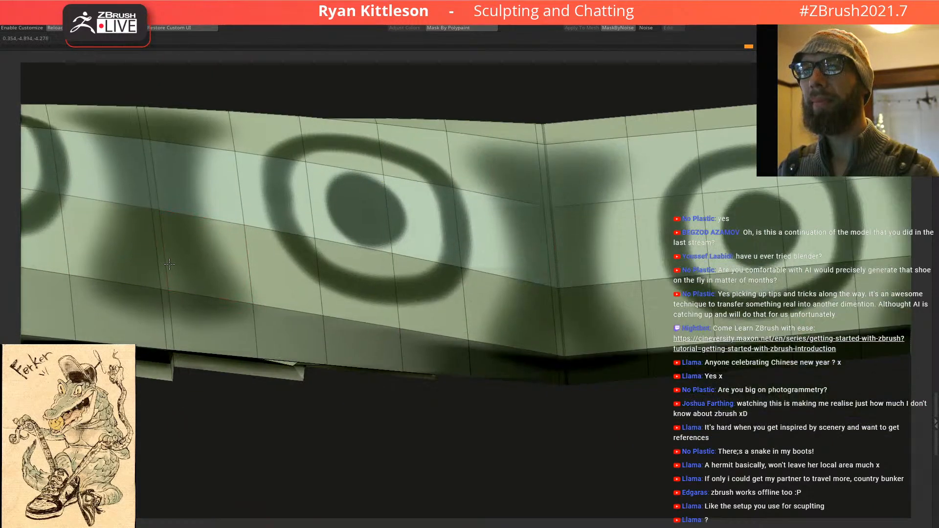
right_click_drag(484, 289, 503, 298)
key("space")
key("space")
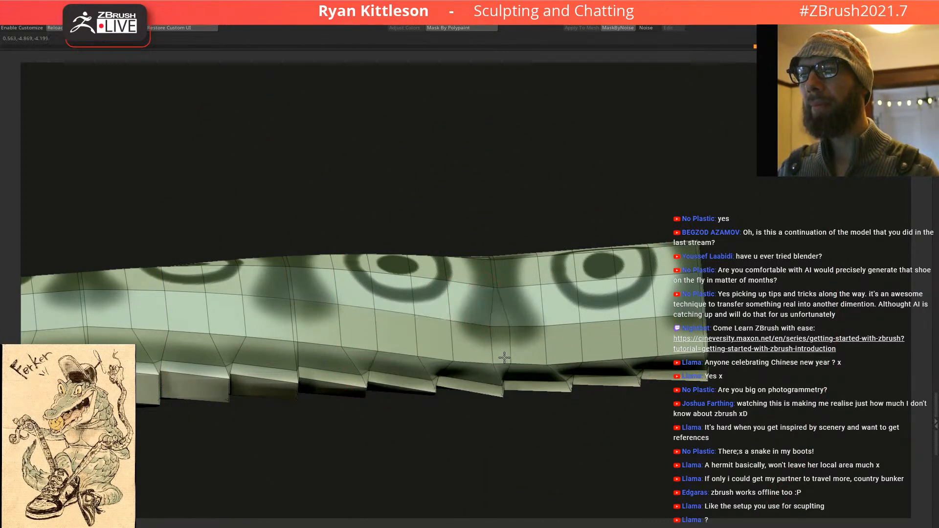
right_click_drag(497, 354, 514, 199)
right_click_drag(520, 167, 595, 268)
right_click_drag(562, 321, 582, 206)
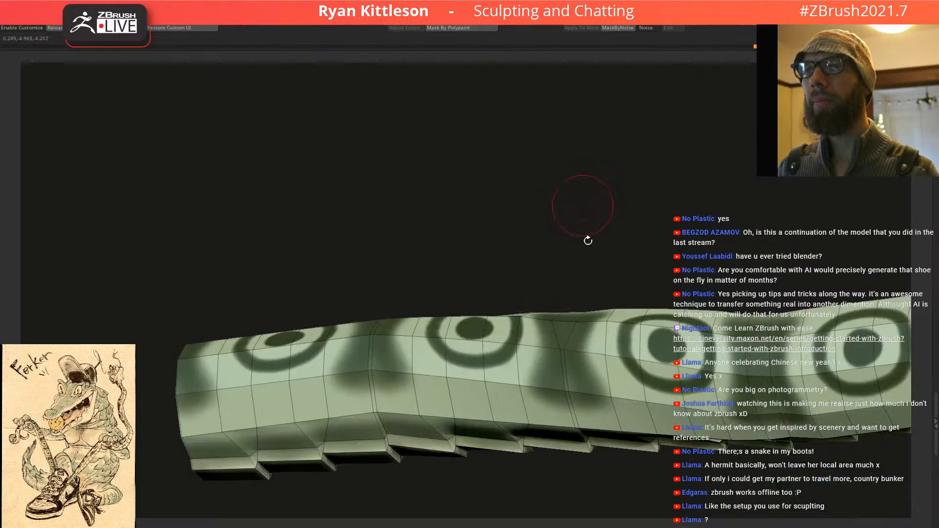
right_click_drag(569, 412, 542, 396)
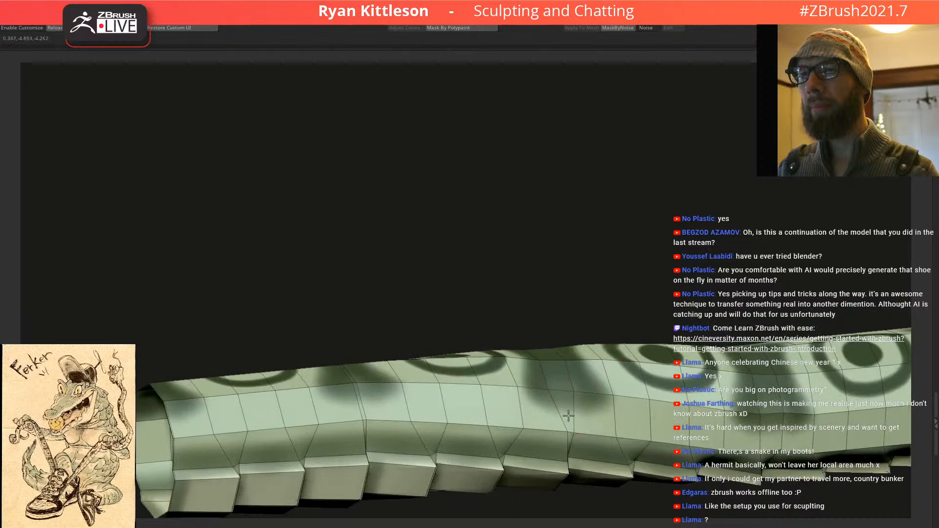
right_click_drag(346, 380, 312, 283)
right_click_drag(310, 249, 348, 230)
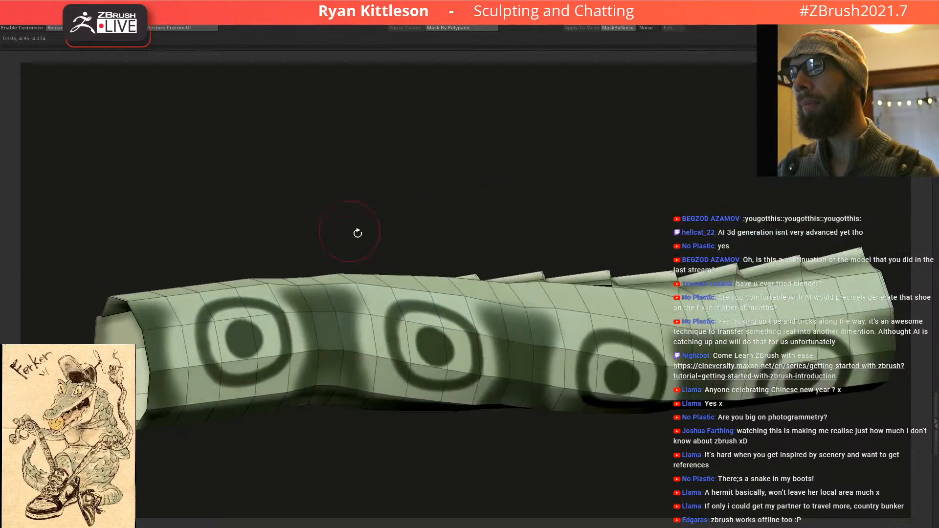
Step: Inspect the snake-patterned lace segment from several angles, both isolated and in place against the shoe
right_click_drag(354, 299, 340, 277)
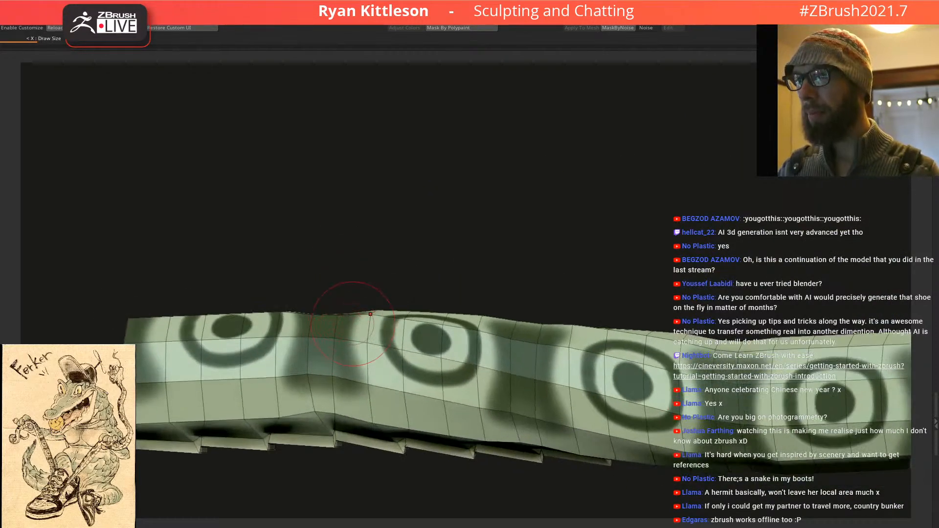
mouse_move(333, 323)
right_mouse_down()
mouse_move(322, 410)
mouse_move(332, 294)
right_mouse_up()
right_click_drag(389, 283, 499, 464)
mouse_move(533, 372)
right_mouse_down()
mouse_move(445, 285)
mouse_move(536, 376)
right_mouse_up()
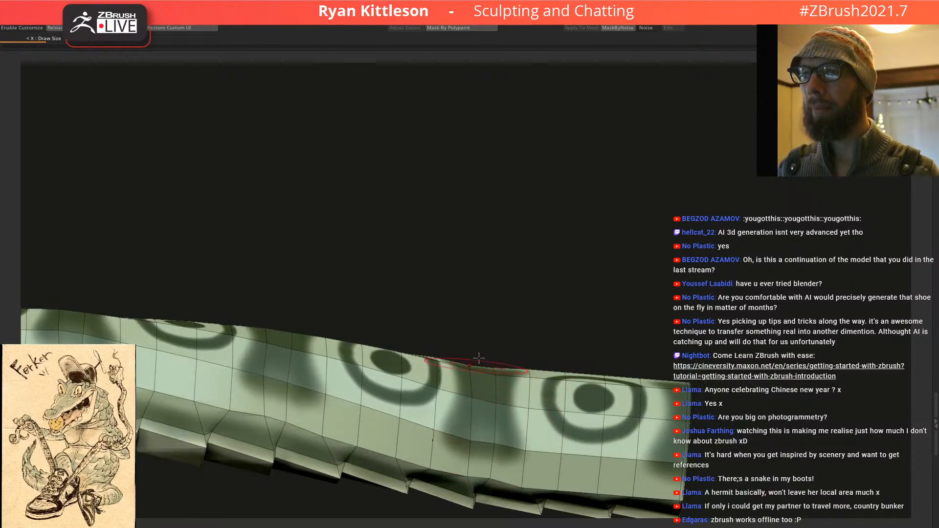
right_click_drag(476, 366, 483, 483)
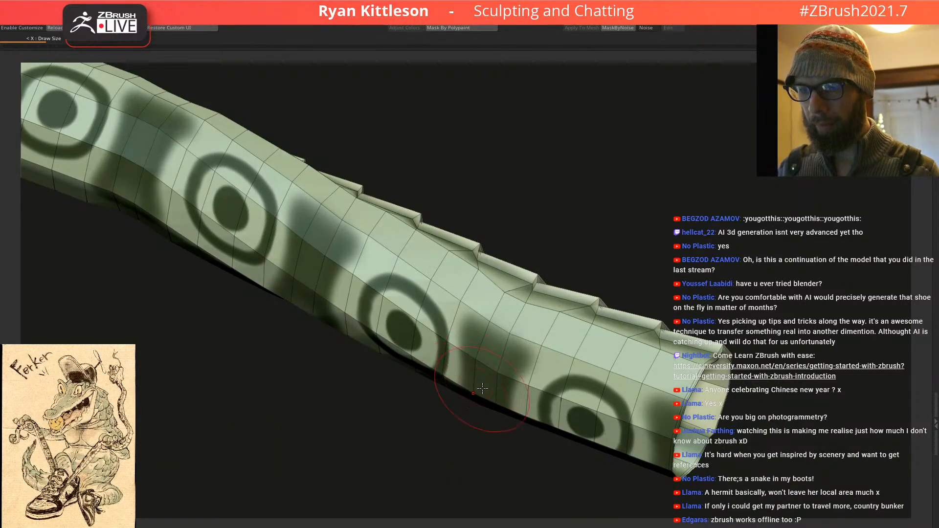
key("f")
right_click_drag(440, 345, 451, 363)
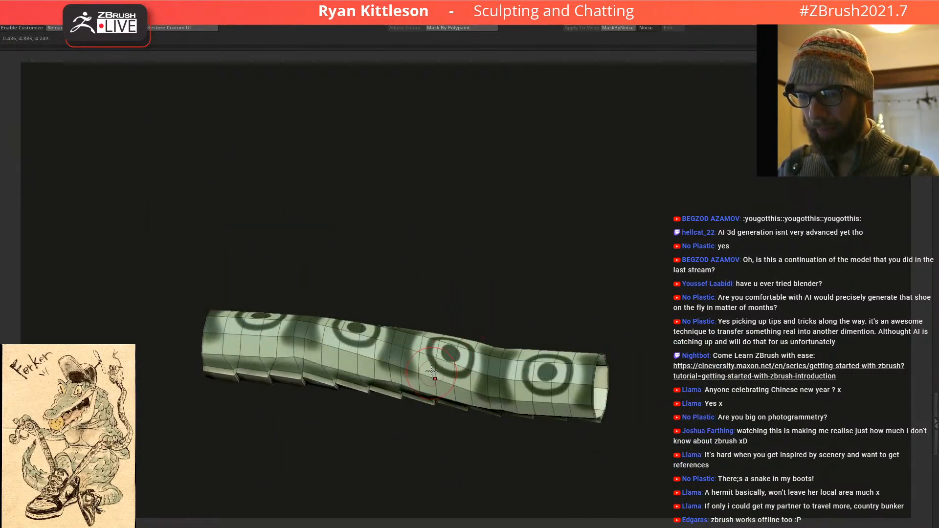
right_click_drag(407, 389, 457, 263, "alt")
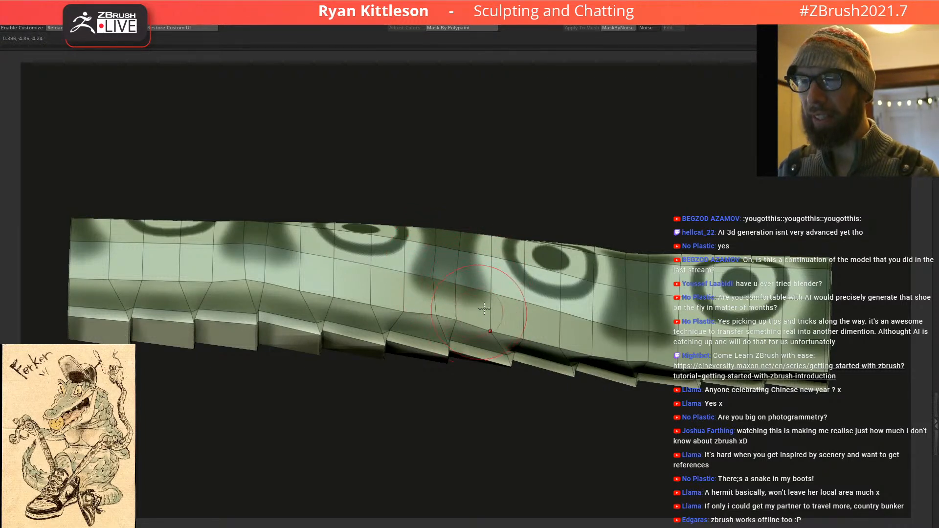
key("shift+alt+s")
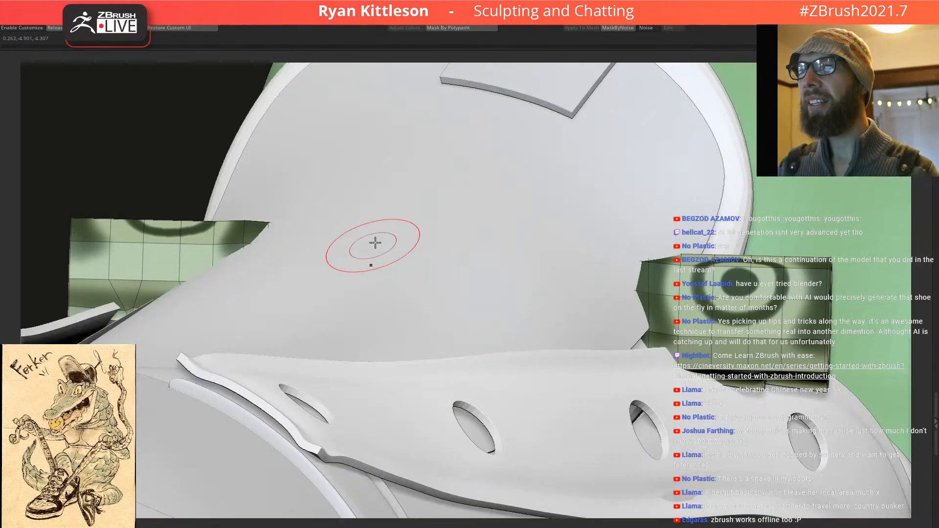
key("shift+alt+s")
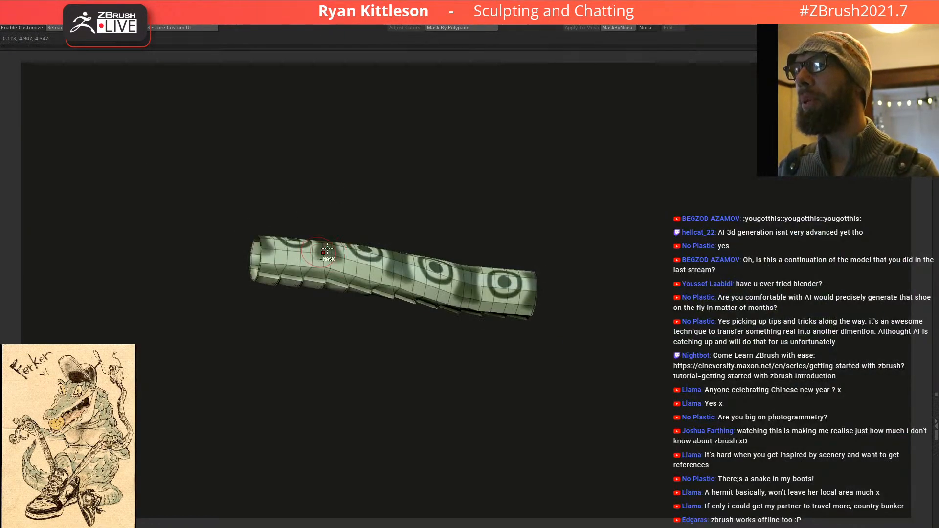
key("shift+alt+s")
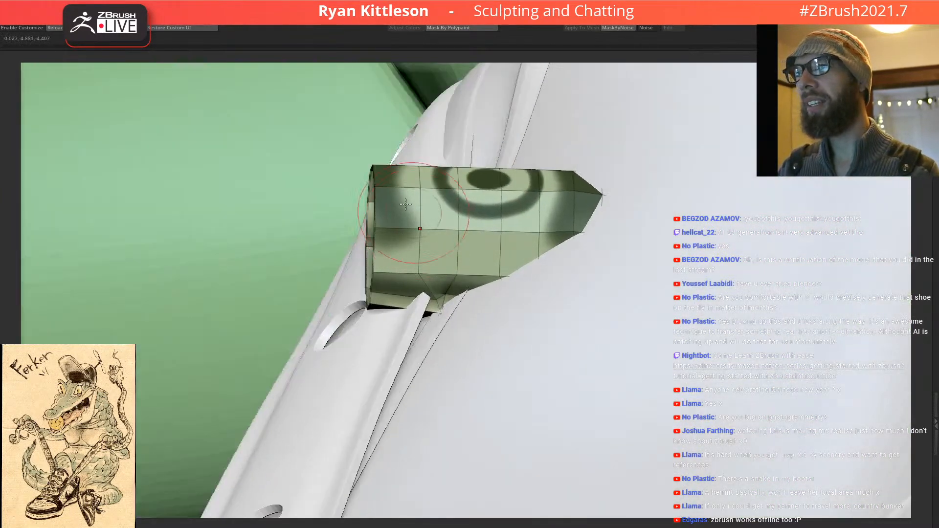
key("shift+alt+s")
Step: Mask the lace segment except for one end section, centre the gizmo on that section and scale it narrower
mouse_move(397, 140)
left_mouse_down("ctrl")
mouse_move(371, 362)
mouse_move(261, 87)
mouse_move(274, 69)
left_mouse_up("ctrl")
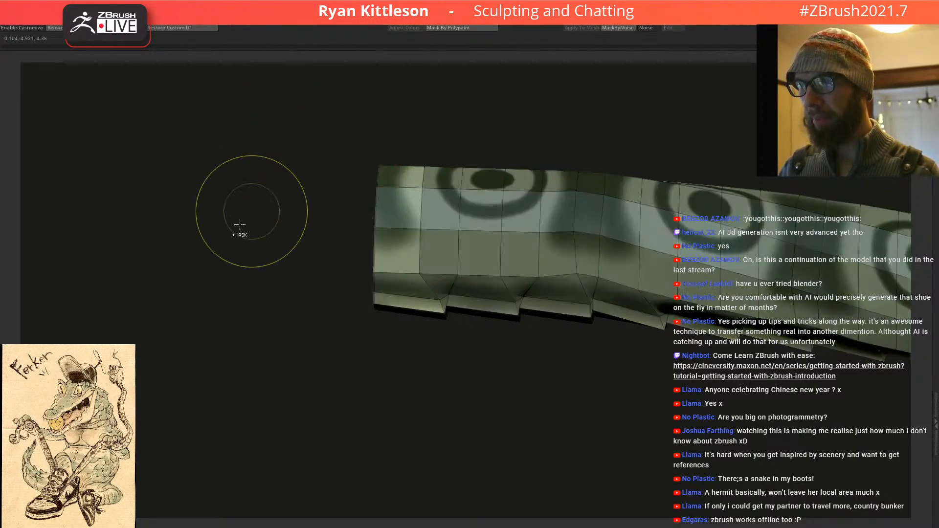
left_click(241, 220, "ctrl")
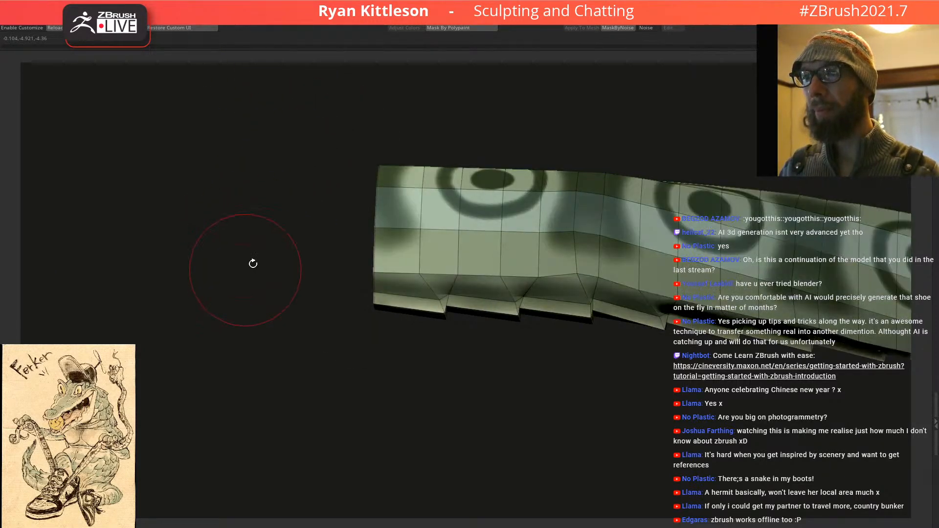
key("w")
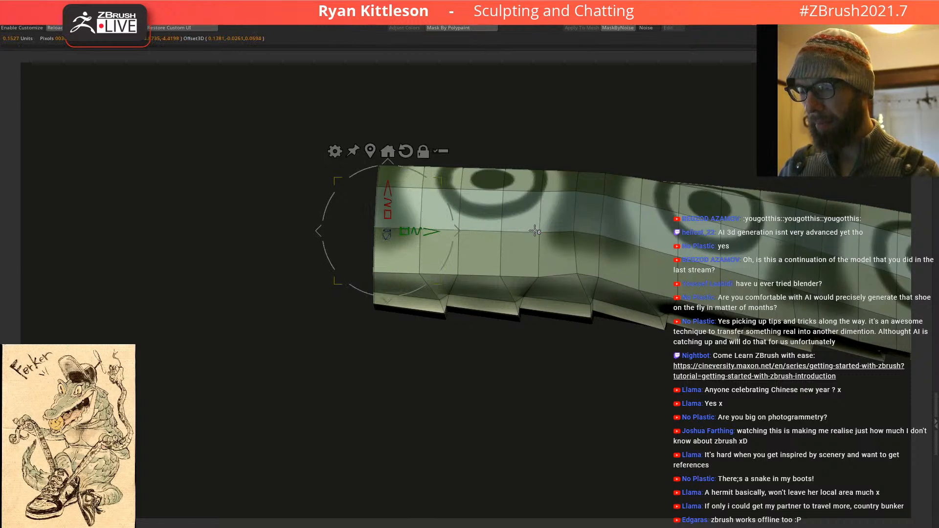
left_click(541, 229, "alt")
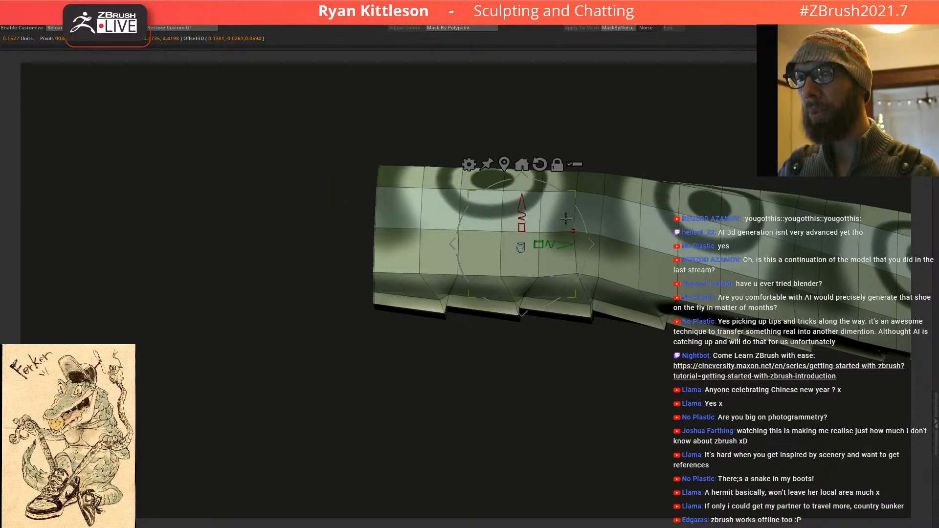
left_click_drag(539, 241, 429, 241)
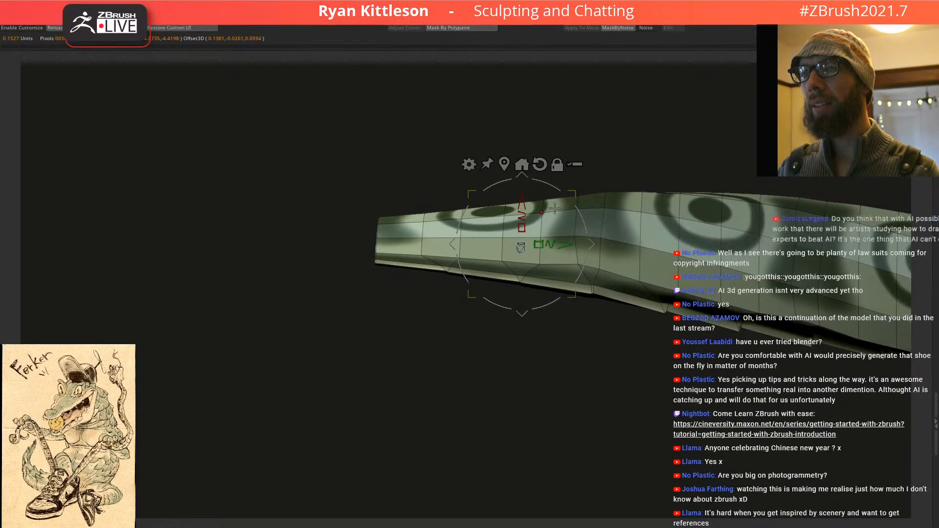
Step: Rotate the narrowed end of the lace downward so it bends toward the shoe's eyelet flap
key("alt+s")
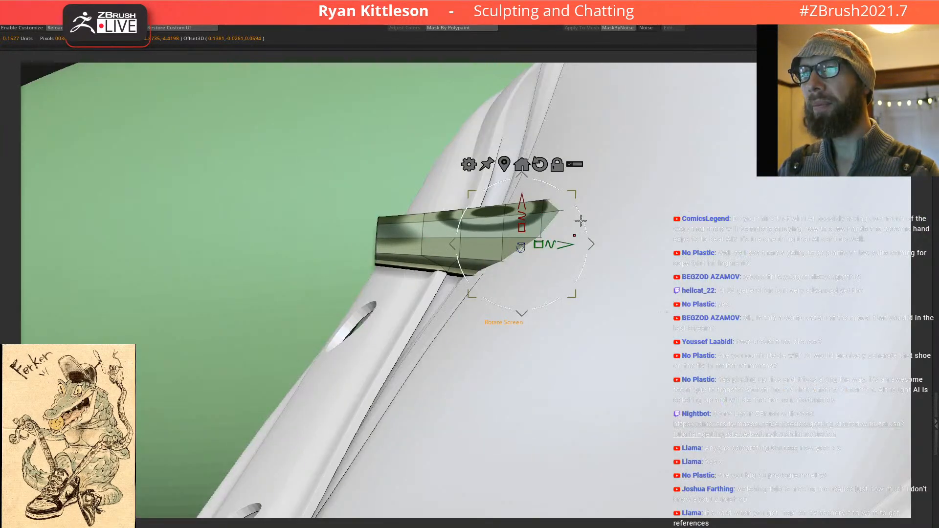
left_click_drag(580, 220, 561, 195)
right_click_drag(581, 226, 679, 253)
key("alt+s")
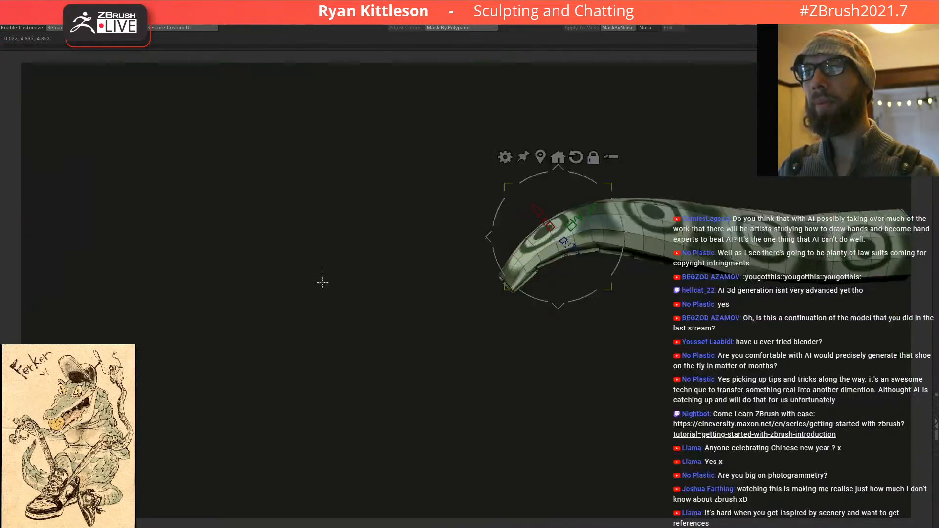
Step: Enlarge the Move brush and bend the lace segment into a smooth arch over the shoe's tongue
mouse_move(733, 241)
right_mouse_down("alt")
mouse_move(603, 237)
mouse_move(530, 248)
right_mouse_up("alt")
key("q")
key("space")
left_click_drag(537, 261, 557, 262)
key("alt+s")
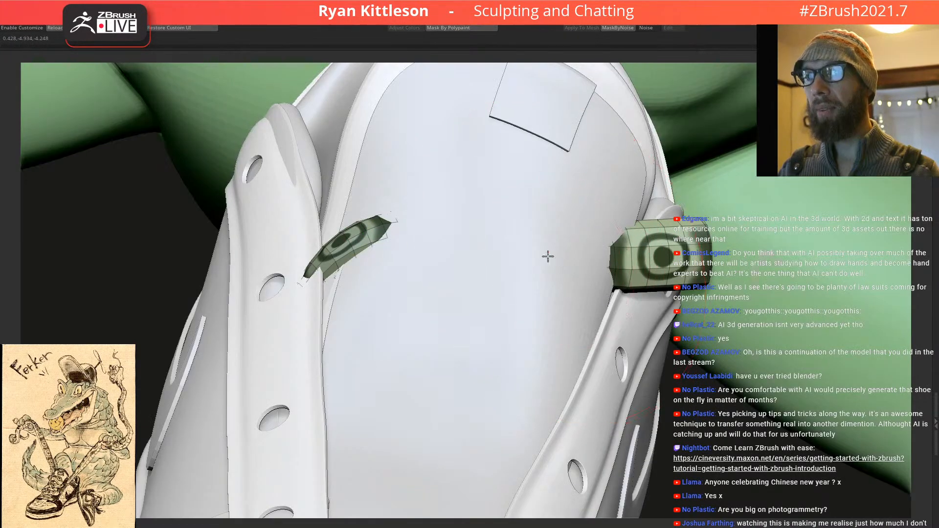
right_click_drag(552, 259, 528, 250)
key("bracketright")
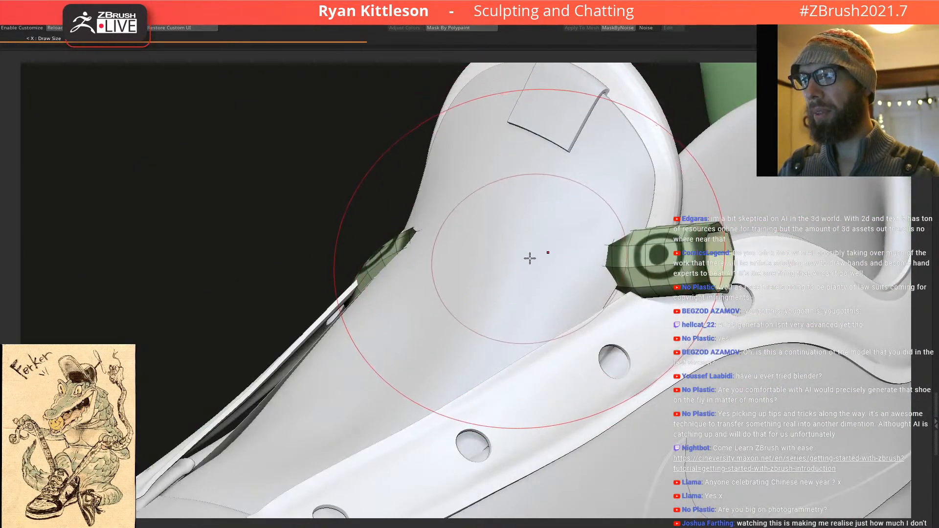
key("bracketright")
key("bracketright")
mouse_move(538, 282)
right_mouse_down()
mouse_move(491, 333)
mouse_move(410, 342)
mouse_move(444, 295)
right_mouse_up()
key("alt+s")
right_click_drag(452, 254, 453, 213)
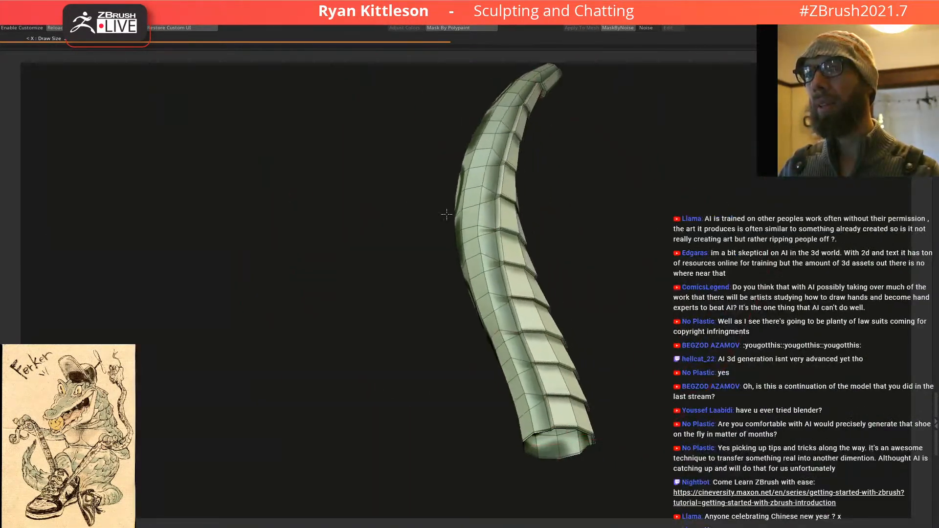
key("alt+s")
mouse_move(468, 275)
right_mouse_down()
mouse_move(494, 237)
mouse_move(486, 216)
mouse_move(549, 275)
mouse_move(523, 279)
mouse_move(542, 239)
mouse_move(524, 278)
right_mouse_up()
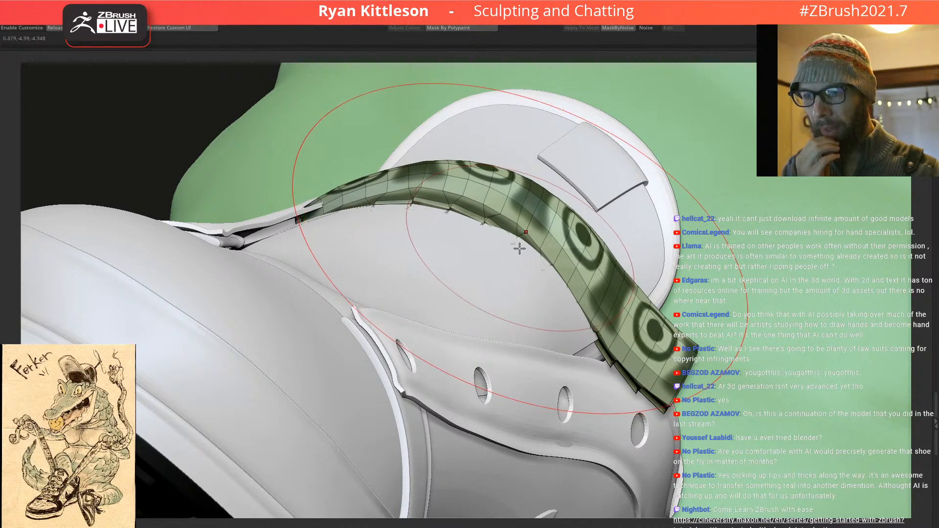
Step: Check the arched lace's fit over the tongue from several angles, with the shoe shown and with the lace isolated
right_click_drag(527, 275, 547, 277)
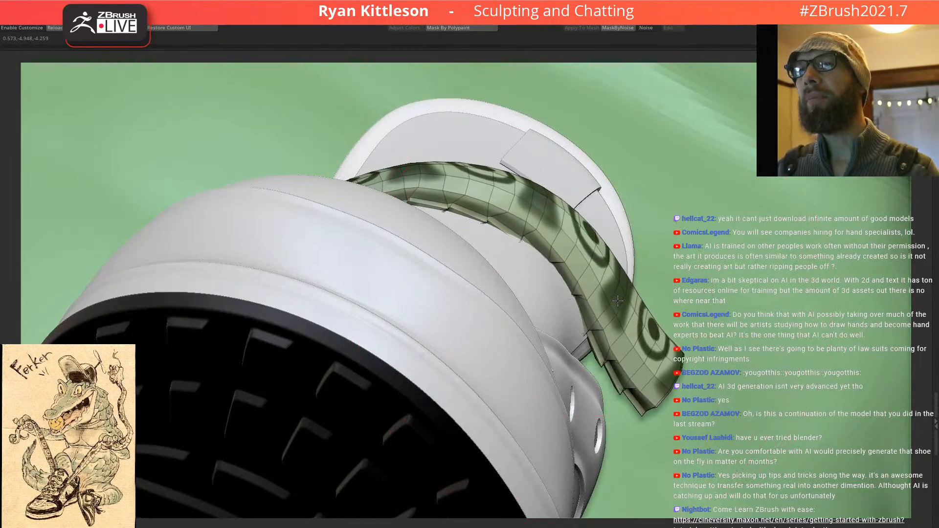
mouse_move(614, 299)
right_mouse_down()
mouse_move(531, 250)
mouse_move(534, 262)
right_mouse_up()
left_click(538, 259, "ctrl+shift")
key("alt+s")
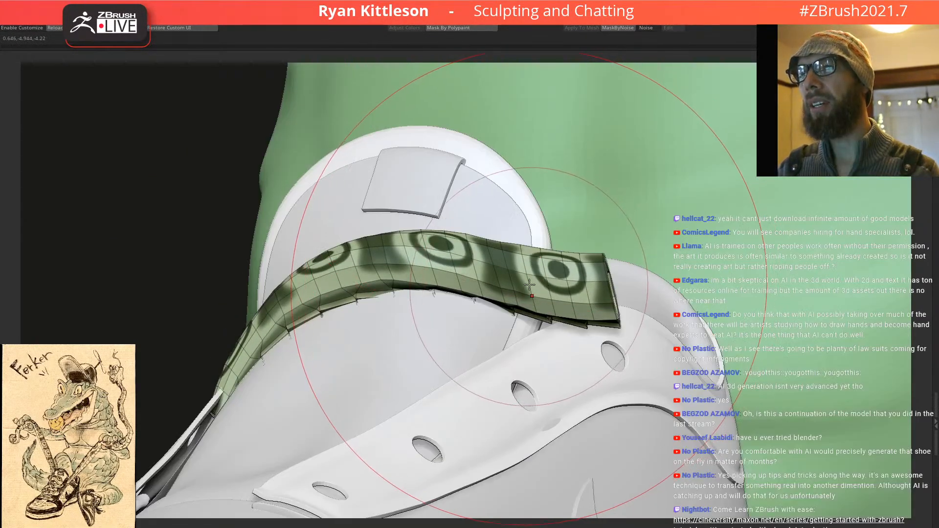
left_click(527, 279, "ctrl+shift")
right_click_drag(524, 274, 488, 292)
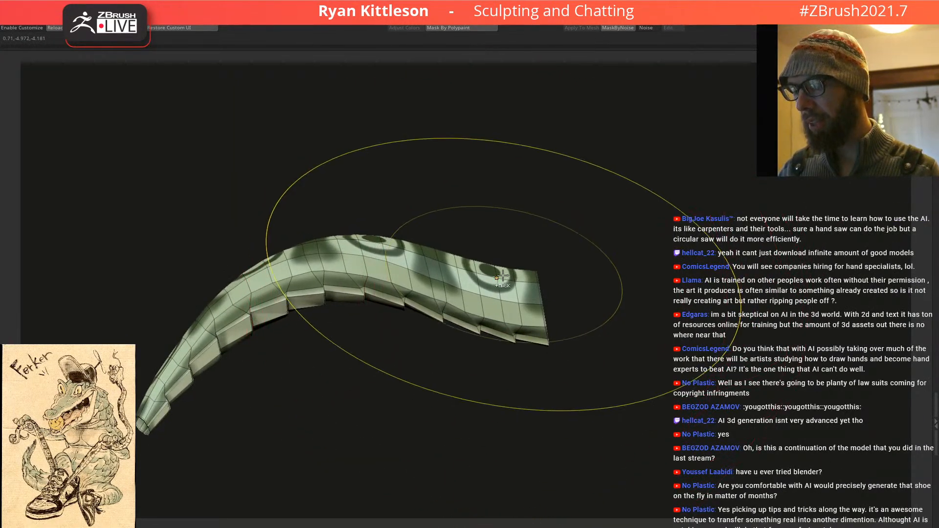
left_click(538, 243, "ctrl+shift")
mouse_move(536, 240)
right_mouse_down()
mouse_move(524, 273)
mouse_move(523, 230)
right_mouse_up()
key("alt+s")
mouse_move(538, 266)
right_mouse_down()
mouse_move(536, 285)
mouse_move(547, 260)
right_mouse_up()
Step: Mask the lace except for its opposite end, centre the gizmo there, and narrow and rotate that end downward
mouse_move(518, 282)
left_mouse_down("ctrl")
mouse_move(538, 382)
mouse_move(612, 268)
left_mouse_up("ctrl")
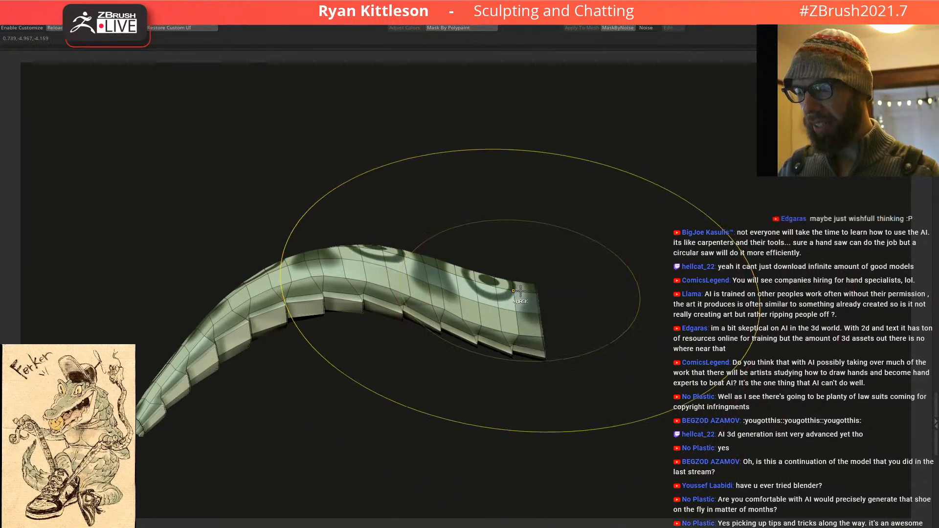
left_click(556, 307, "ctrl")
key("w")
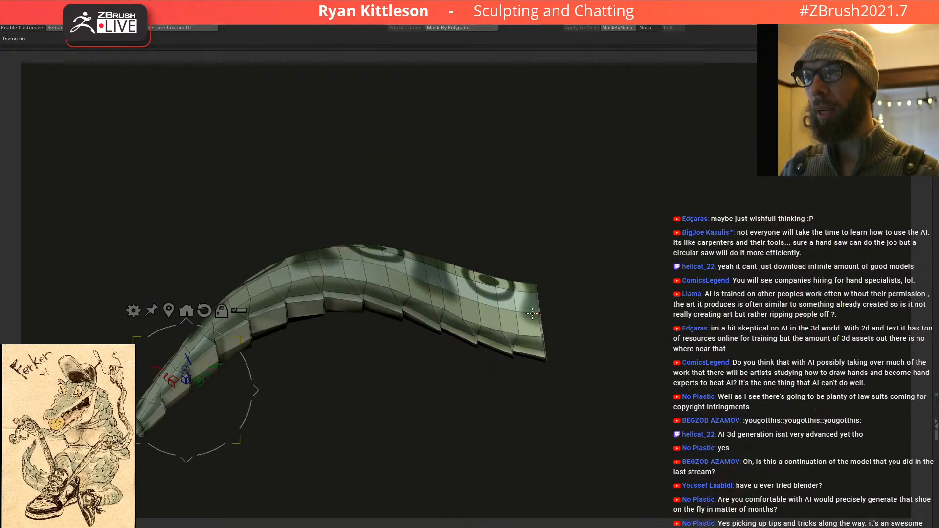
left_click(532, 314, "alt")
right_click_drag(538, 313, 574, 288)
left_click_drag(554, 300, 632, 279)
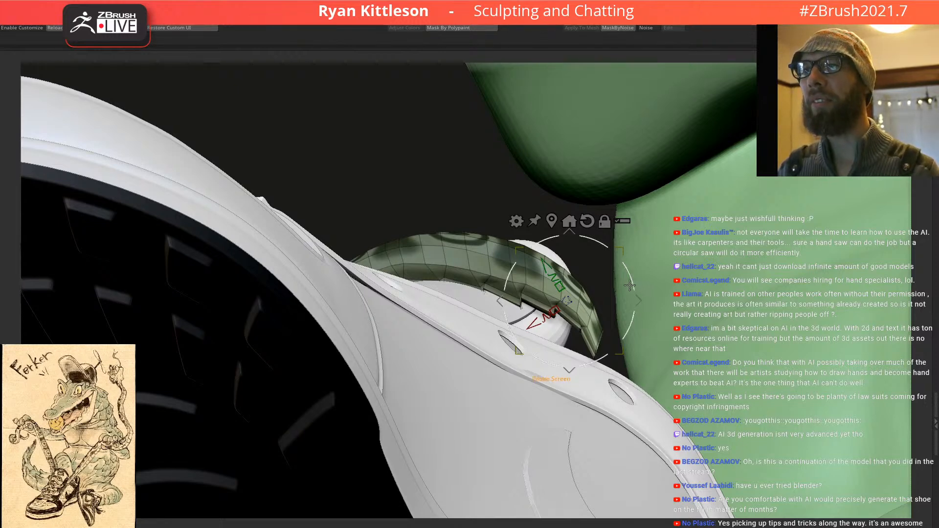
Step: Rotate and position the tapered end of the lace against the shoe's eyelet flap, and clear the mask
right_click_drag(592, 291, 644, 267)
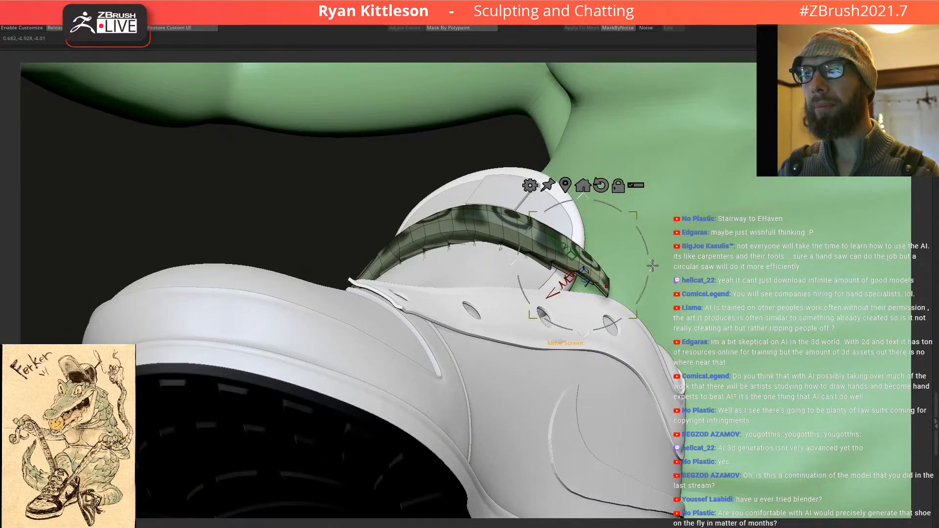
right_click_drag(651, 279, 602, 277)
left_click_drag(554, 324, 544, 348)
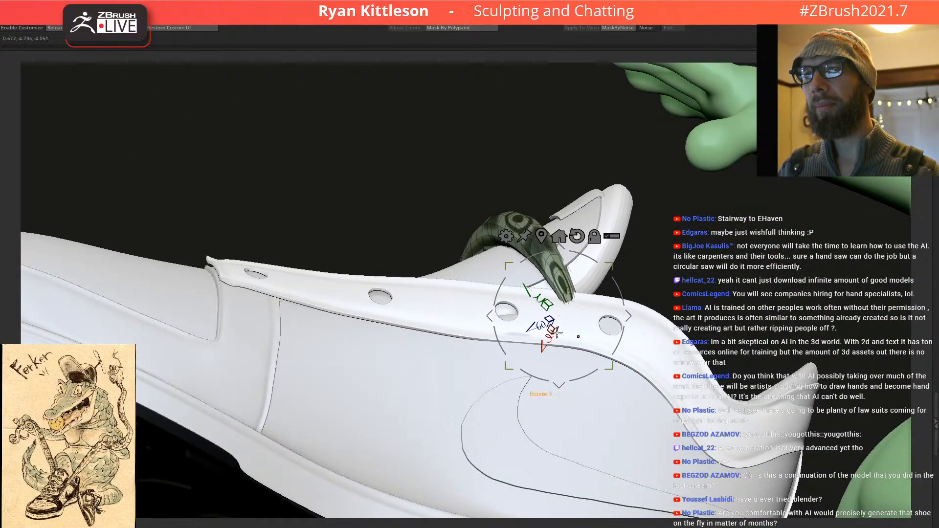
left_click_drag(431, 216, 442, 225, "ctrl")
Step: Adjust the Move brush size and refine how the lace sits across the tongue between the two eyelet flaps
key("q")
key("space")
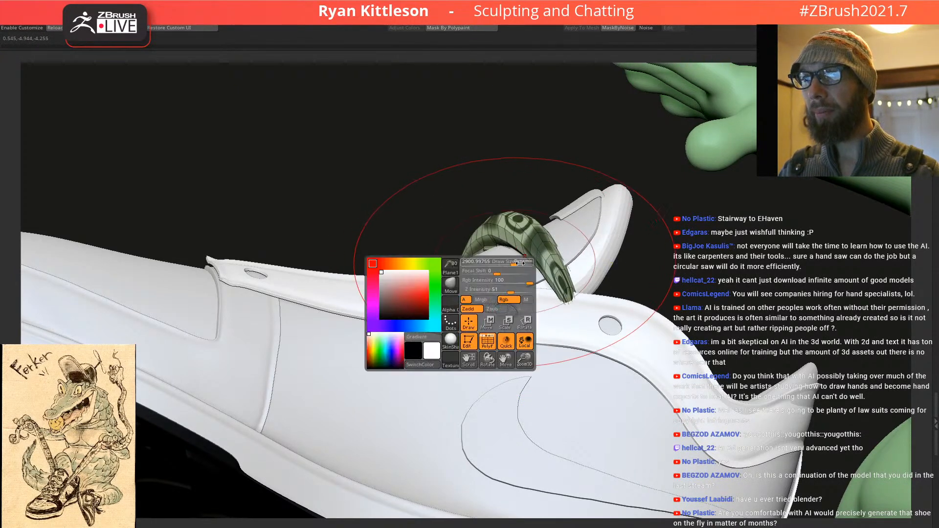
mouse_move(518, 269)
right_mouse_down()
mouse_move(557, 273)
mouse_move(511, 242)
mouse_move(452, 234)
mouse_move(517, 275)
mouse_move(504, 266)
mouse_move(555, 261)
mouse_move(549, 214)
right_mouse_up()
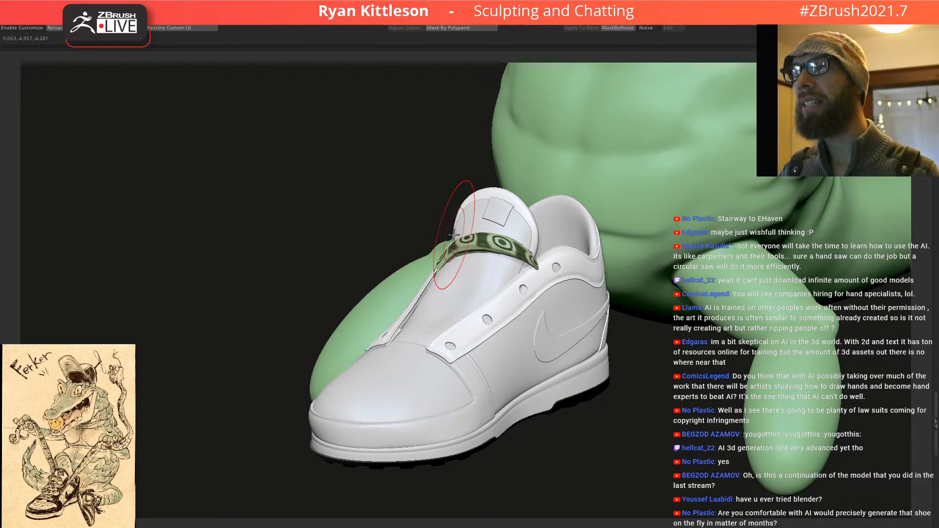
mouse_move(519, 168)
right_mouse_down()
mouse_move(494, 154)
mouse_move(519, 259)
mouse_move(399, 233)
mouse_move(399, 289)
right_mouse_up()
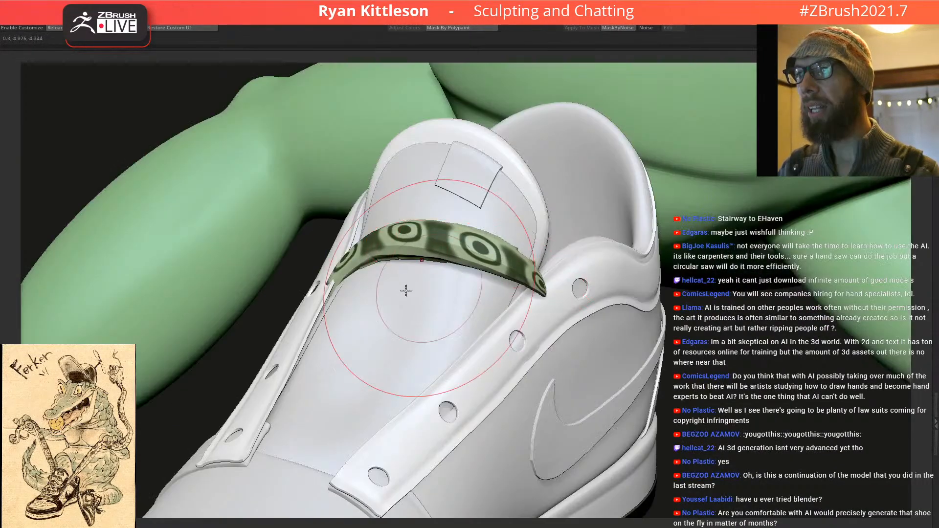
Step: Isolate the lace segment and crease an edge loop across its side with ZModeler, working along the tightly doubled loops
left_click(269, 309, "ctrl+shift")
right_click_drag(501, 294, 594, 387)
left_click(510, 310, "ctrl+shift")
left_click(510, 310, "ctrl+shift")
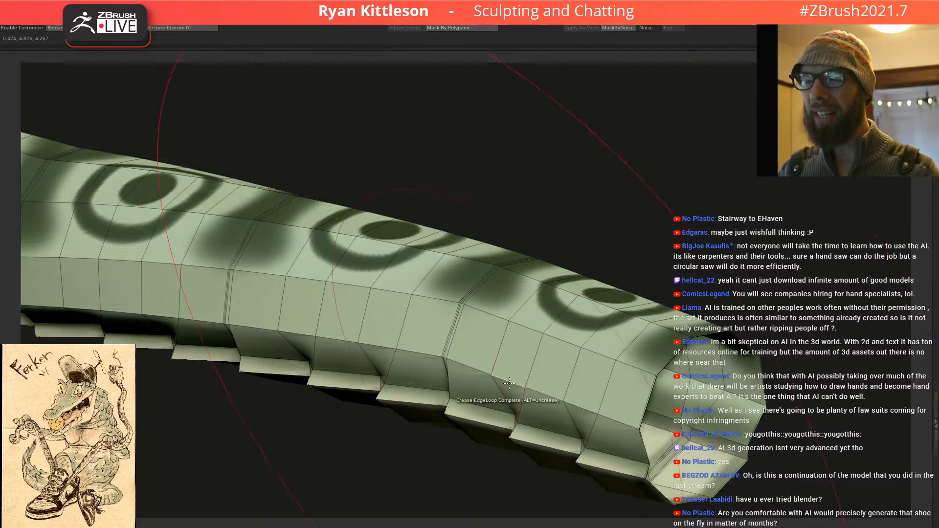
right_click_drag(461, 357, 459, 333, "ctrl")
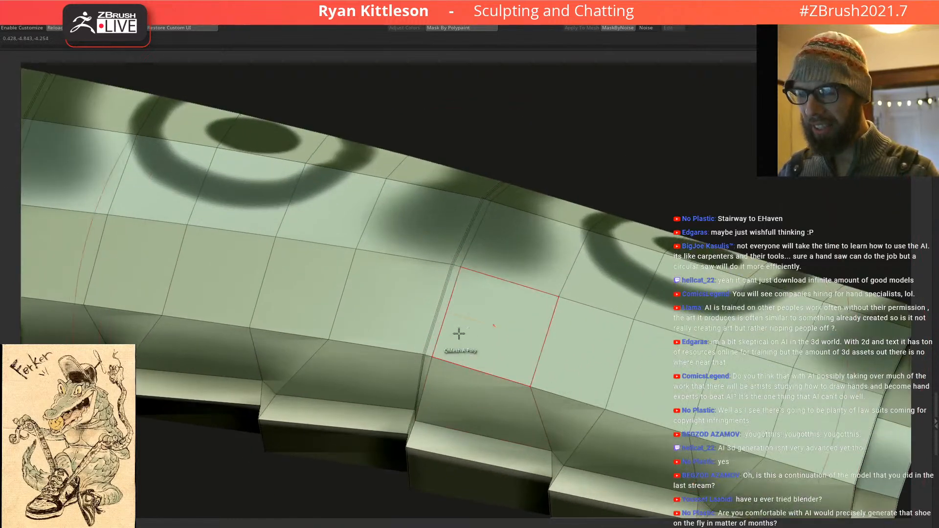
key("space")
left_click(430, 324)
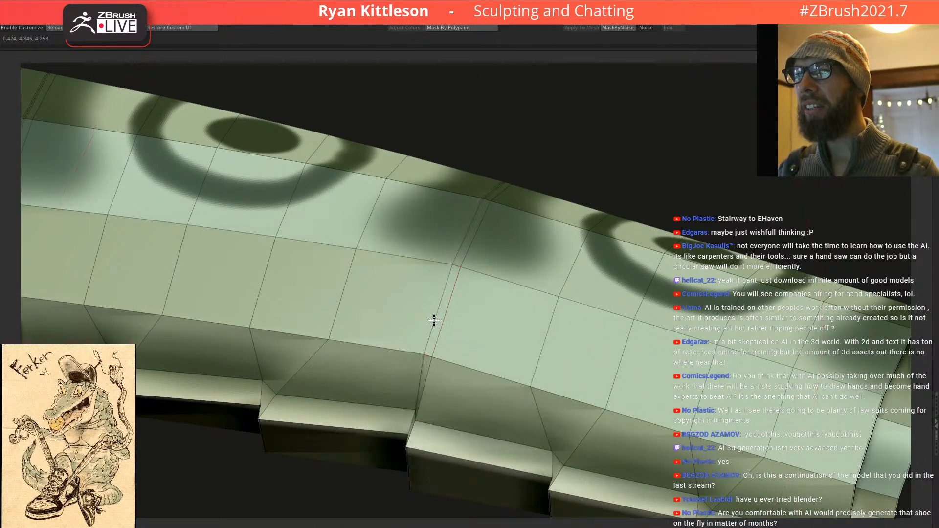
right_click_drag(447, 318, 419, 340)
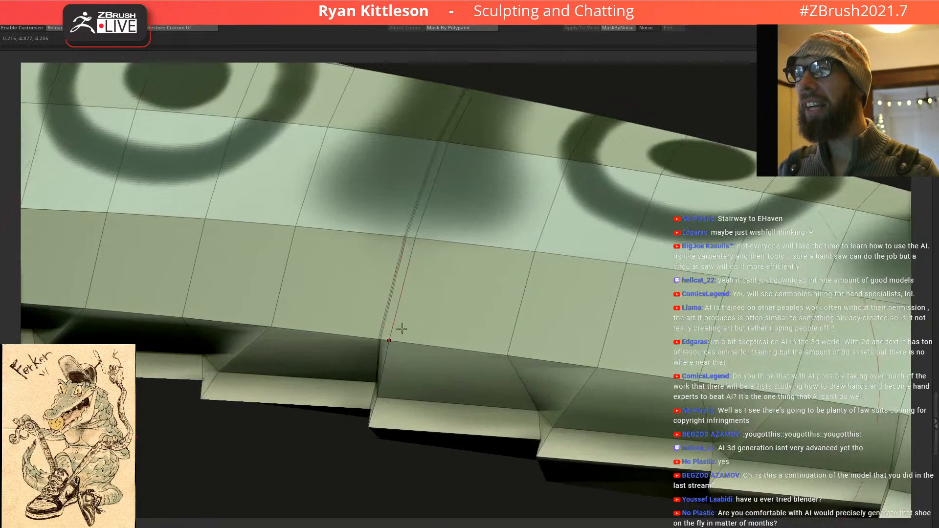
right_click_drag(357, 291, 453, 274, "alt")
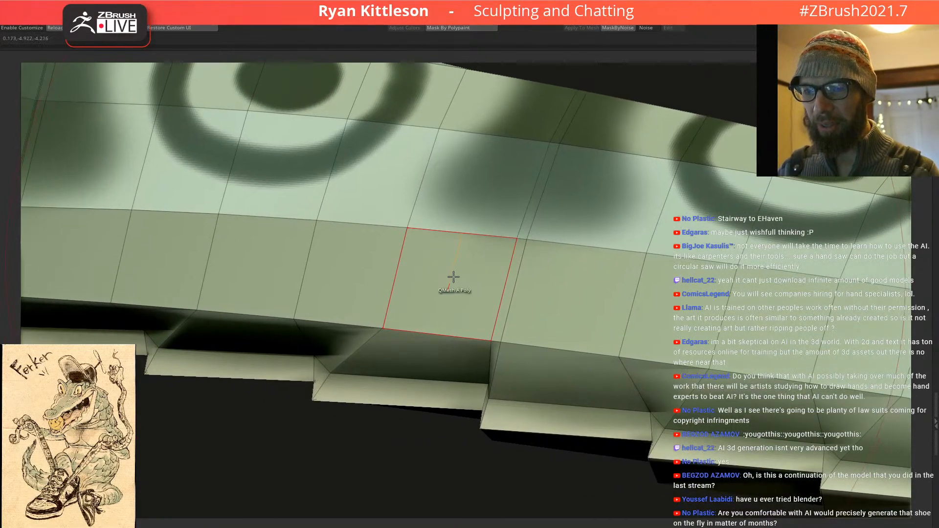
right_click_drag(392, 275, 264, 251)
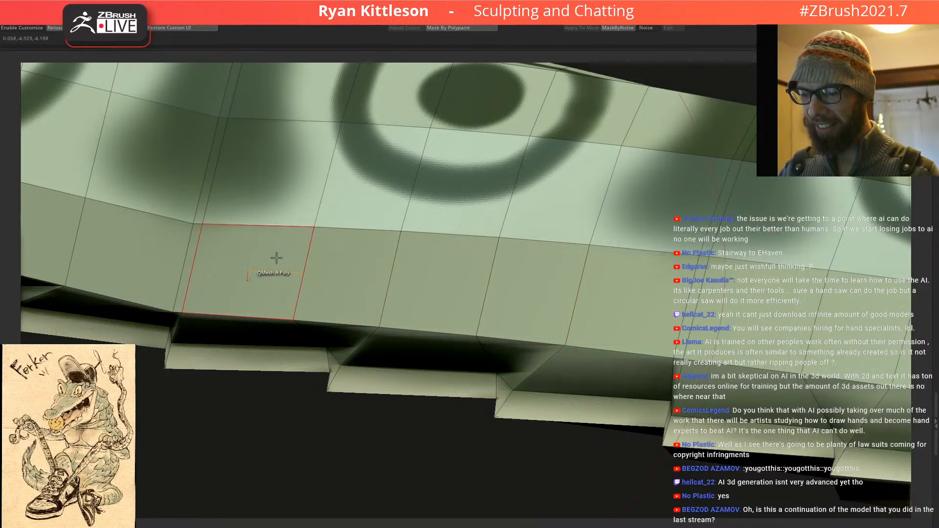
key("space")
left_click(260, 256)
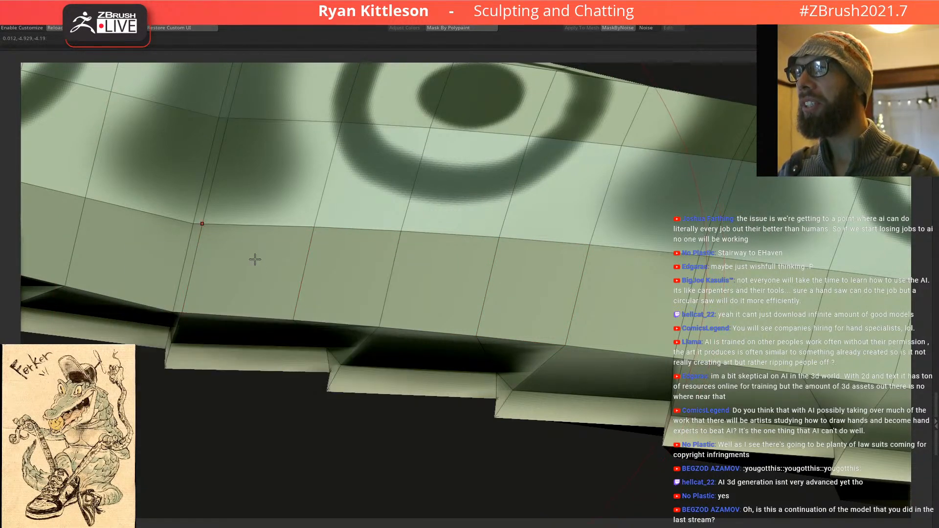
Step: Smooth the tightly doubled edge loops in the lace's dark bands to even out their spacing along the side and patterned face
key("space")
mouse_move(247, 260)
left_mouse_down()
mouse_move(267, 261)
mouse_move(256, 261)
left_mouse_up()
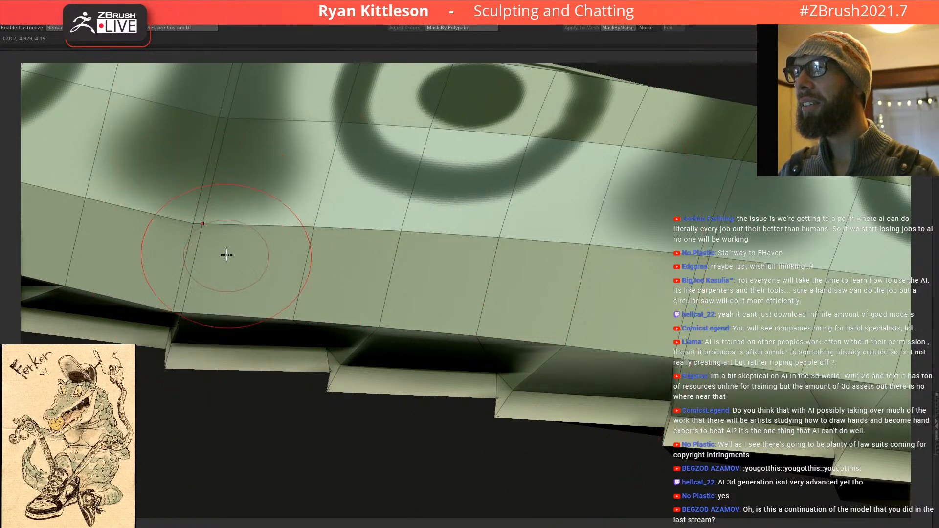
left_click_drag(185, 269, 228, 137, "shift")
right_click_drag(228, 137, 313, 377, "alt")
mouse_move(307, 293)
left_mouse_down("shift")
mouse_move(355, 244)
mouse_move(353, 171)
left_mouse_up("shift")
mouse_move(366, 283)
right_mouse_down()
mouse_move(374, 352)
mouse_move(368, 245)
right_mouse_up()
left_click_drag(369, 245, 414, 256)
mouse_move(415, 255)
right_mouse_down("ctrl")
mouse_move(446, 283)
mouse_move(362, 255)
mouse_move(359, 214)
right_mouse_up("ctrl")
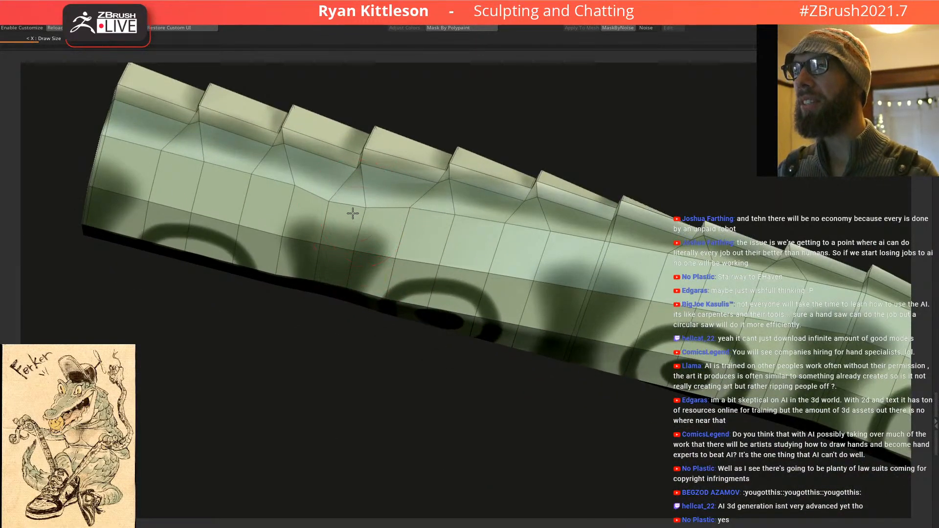
right_click_drag(322, 285, 316, 310)
left_click_drag(313, 331, 355, 346)
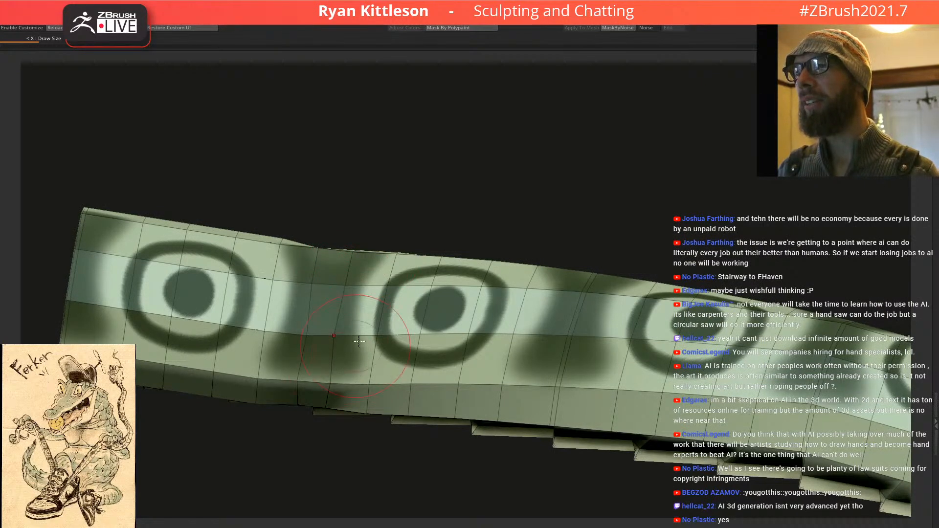
Step: Even out the remaining doubled edge loops along the ridged side of the lace
right_click_drag(336, 298, 429, 325)
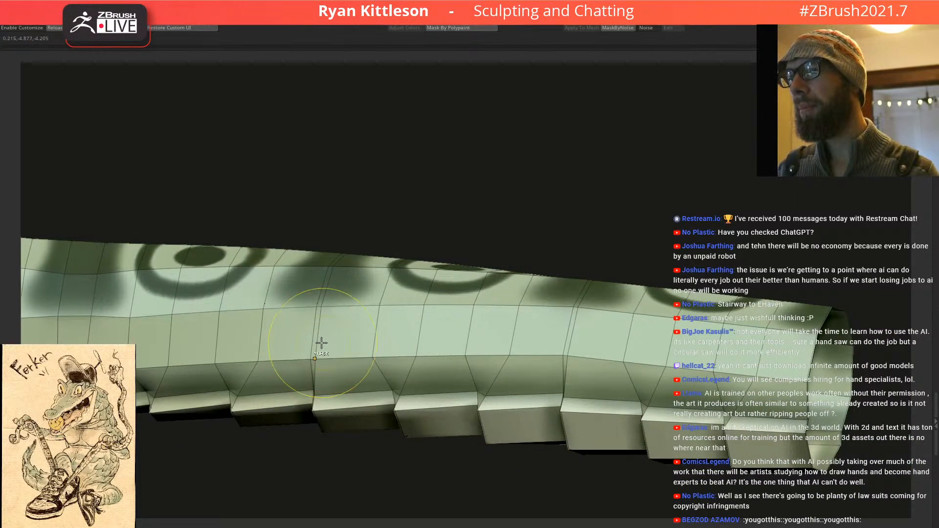
mouse_move(313, 279)
right_mouse_down()
mouse_move(355, 257)
mouse_move(348, 291)
right_mouse_up()
mouse_move(399, 189)
right_mouse_down()
mouse_move(431, 191)
mouse_move(441, 152)
right_mouse_up()
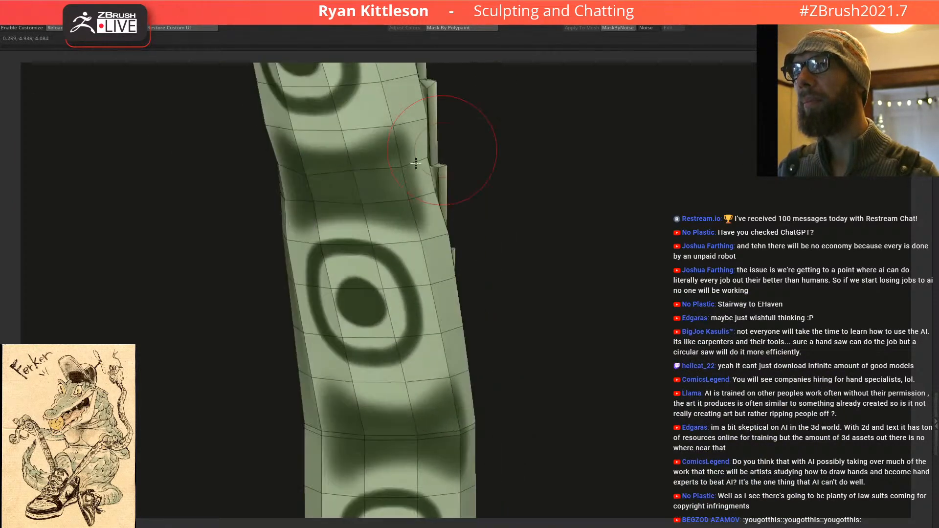
right_click_drag(302, 188, 356, 182)
right_click_drag(299, 224, 350, 375)
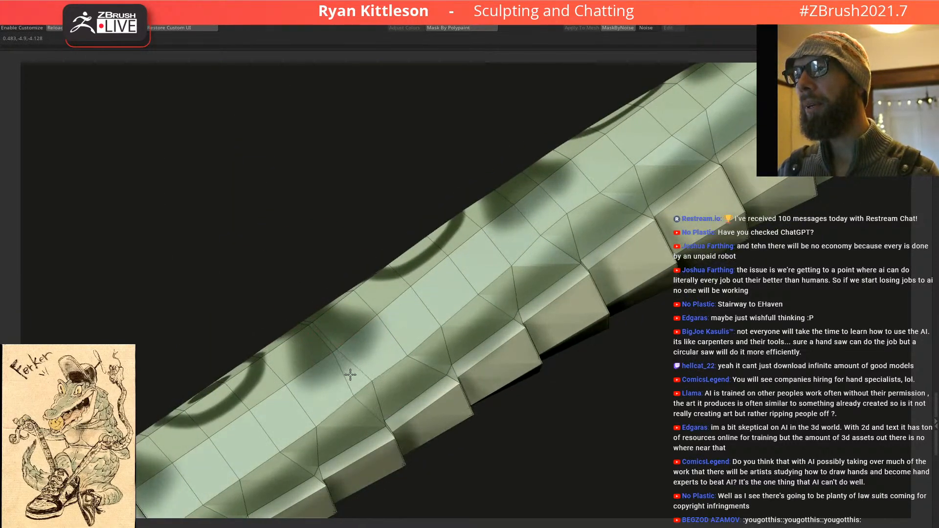
left_click_drag(350, 375, 319, 346)
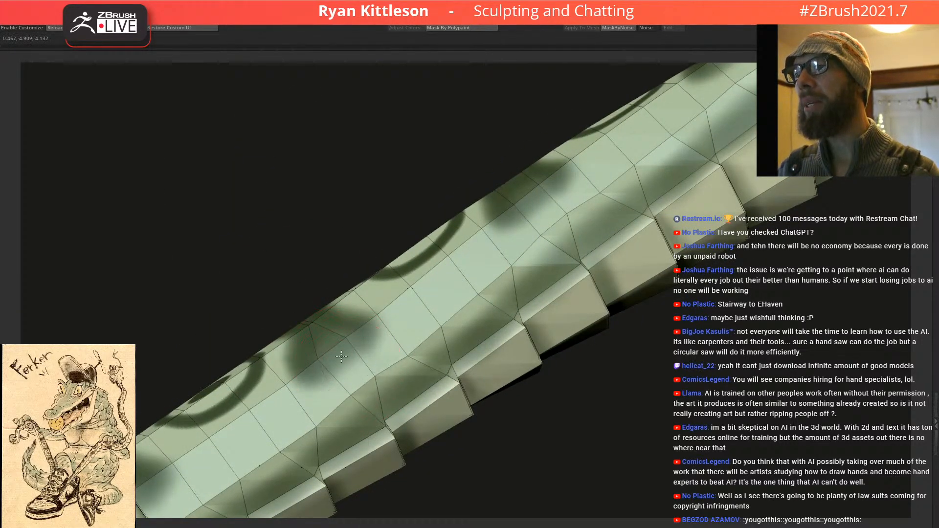
Step: Smooth the same bands from the lace's opposite side and across its patterned face
mouse_move(312, 319)
right_mouse_down()
mouse_move(334, 359)
mouse_move(342, 325)
mouse_move(364, 391)
mouse_move(357, 409)
mouse_move(313, 391)
mouse_move(253, 387)
right_mouse_up()
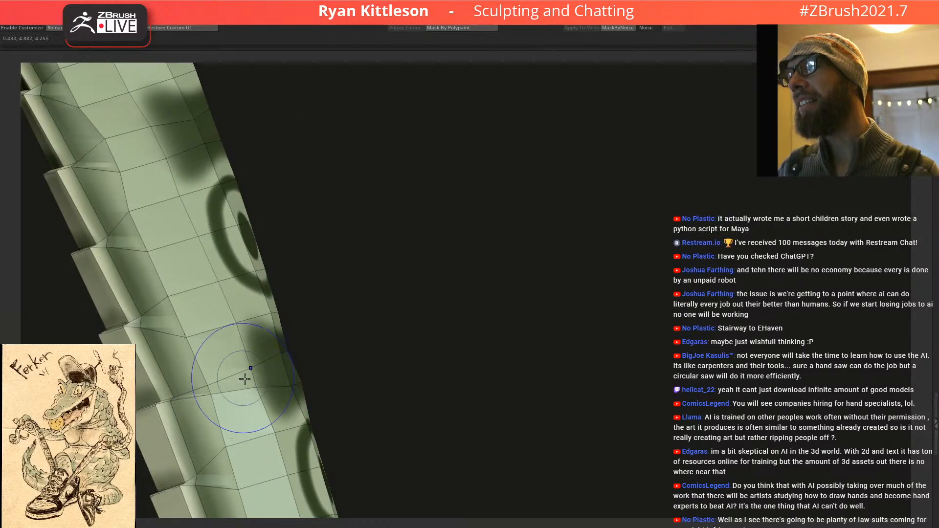
right_click_drag(262, 388, 264, 360)
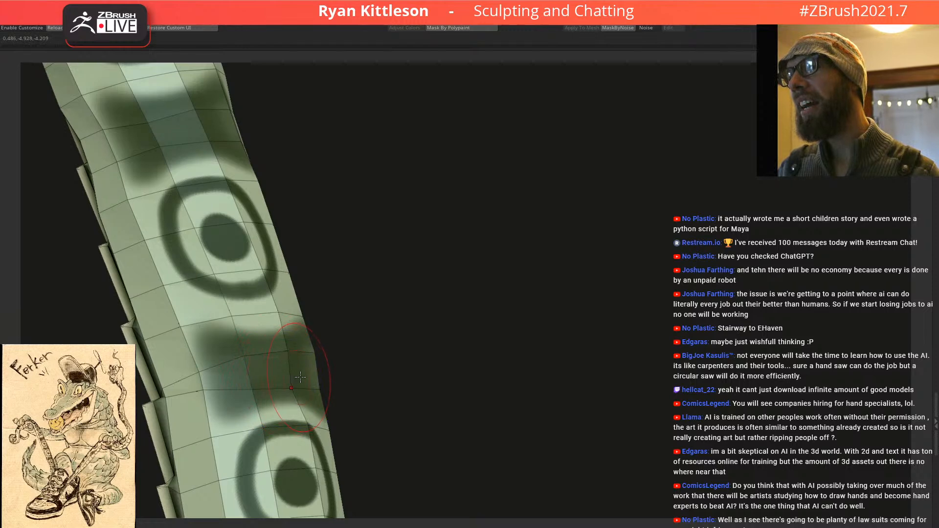
right_click_drag(290, 382, 291, 388)
left_click_drag(260, 382, 356, 368)
left_click_drag(274, 332, 437, 309)
left_click_drag(329, 337, 338, 308, "alt")
Step: Compare the straight lace segment with the tongue, isolate it, and mask everything except one end
right_click_drag(393, 343, 419, 304)
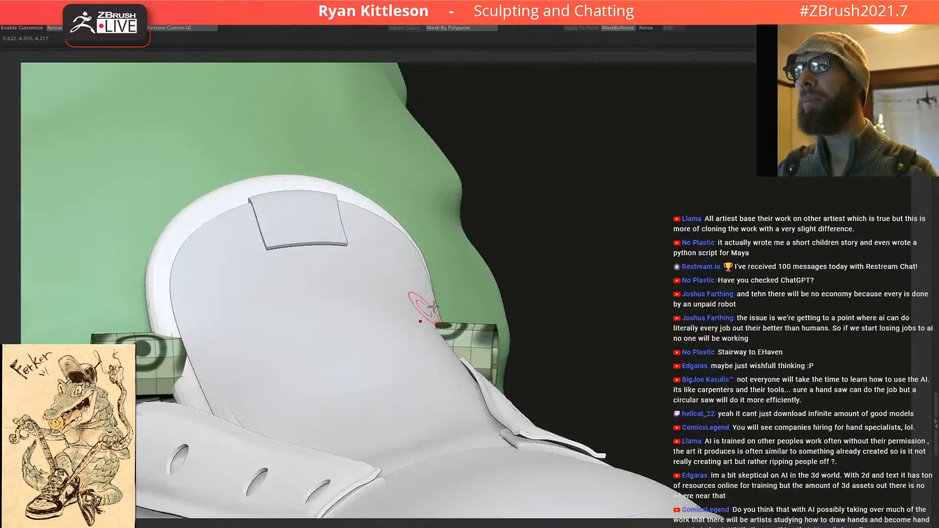
key("shift+alt+s")
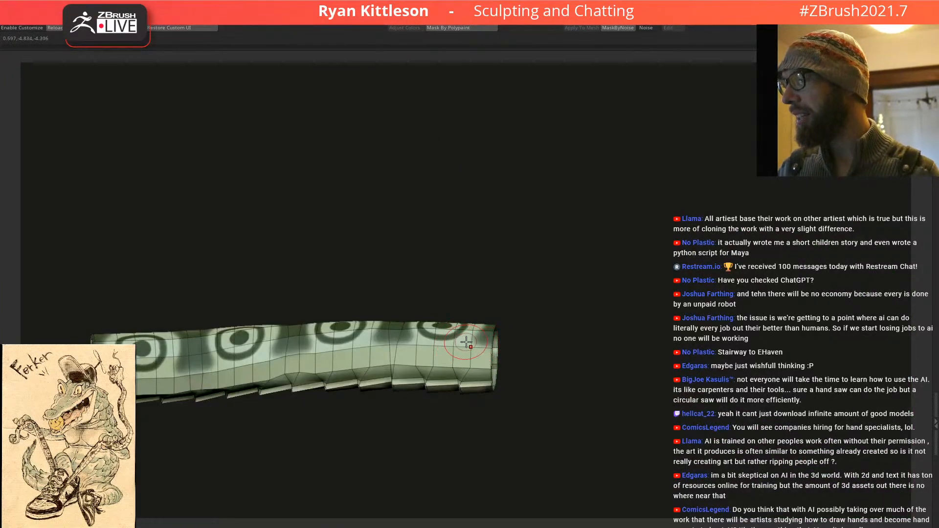
key("shift+alt+s")
right_click_drag(453, 383, 472, 372)
key("shift+alt+s")
mouse_move(511, 272)
left_mouse_down("ctrl")
mouse_move(478, 364)
mouse_move(617, 315)
left_mouse_up("ctrl")
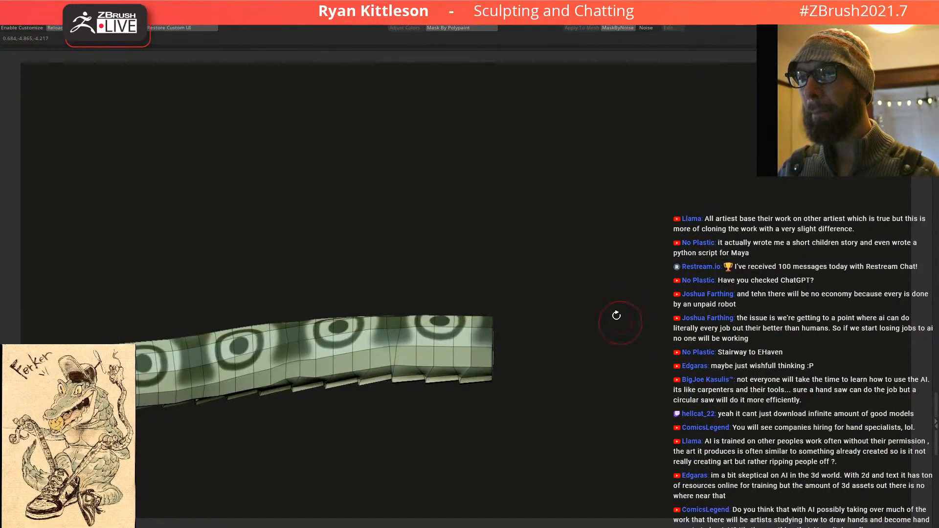
left_click(567, 342, "ctrl")
Step: Centre the gizmo near the lace's unmasked end and narrow that end into a taper
key("w")
left_click(483, 347, "alt")
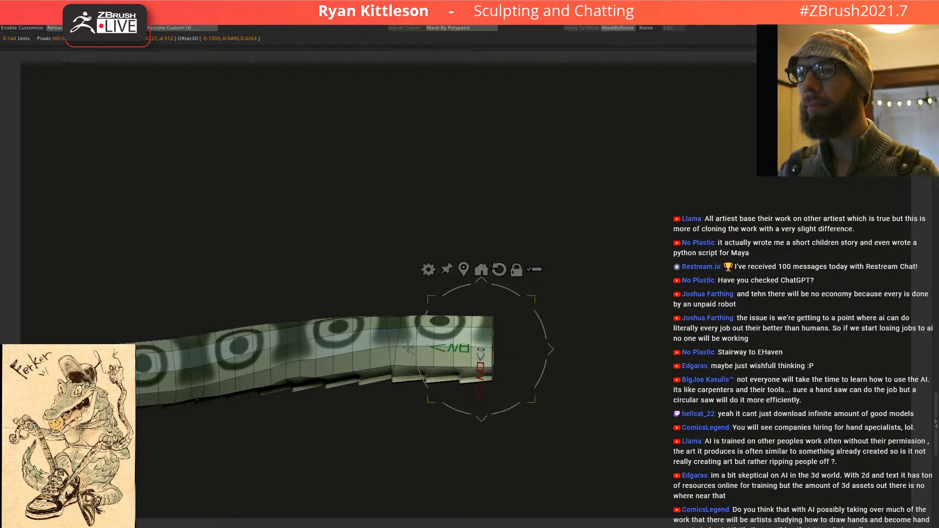
left_click(502, 316, "alt")
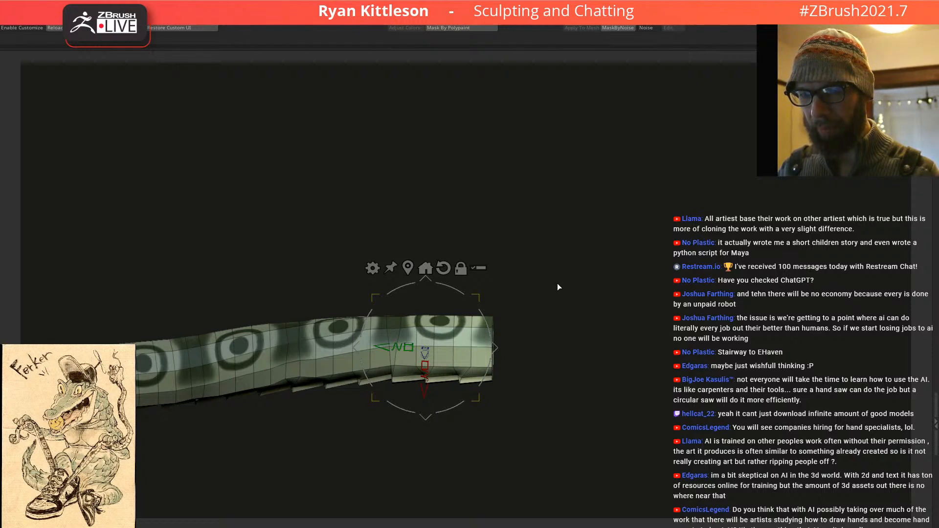
left_click_drag(554, 283, 548, 278)
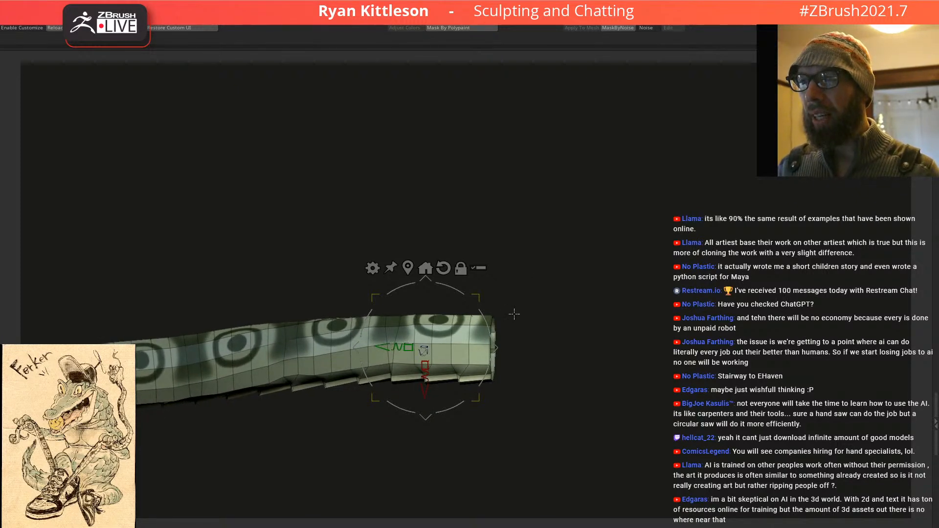
left_click_drag(514, 316, 535, 332, "alt")
left_click_drag(409, 348, 489, 344, "alt")
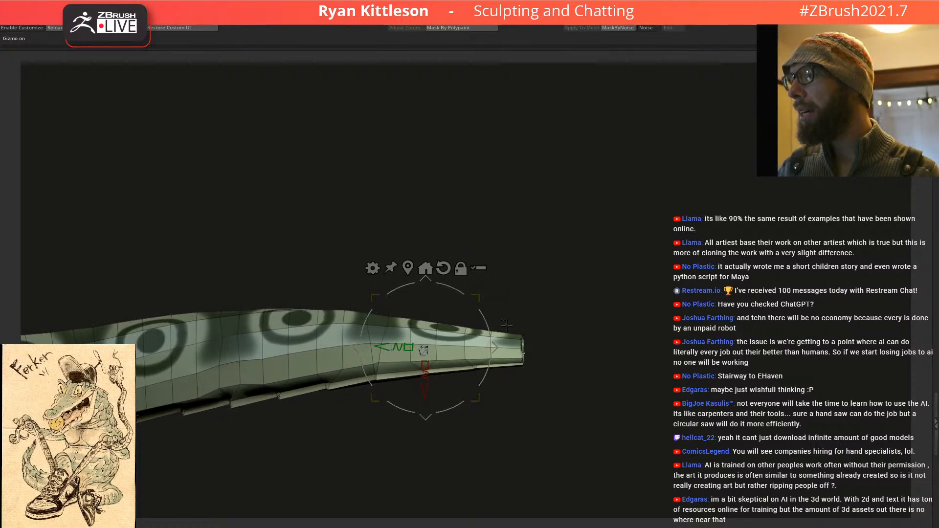
Step: Show the shoe, rotate and place the tapered lace end down against the eyelet flap, and clear the mask
key("alt+s")
left_click_drag(551, 314, 350, 331)
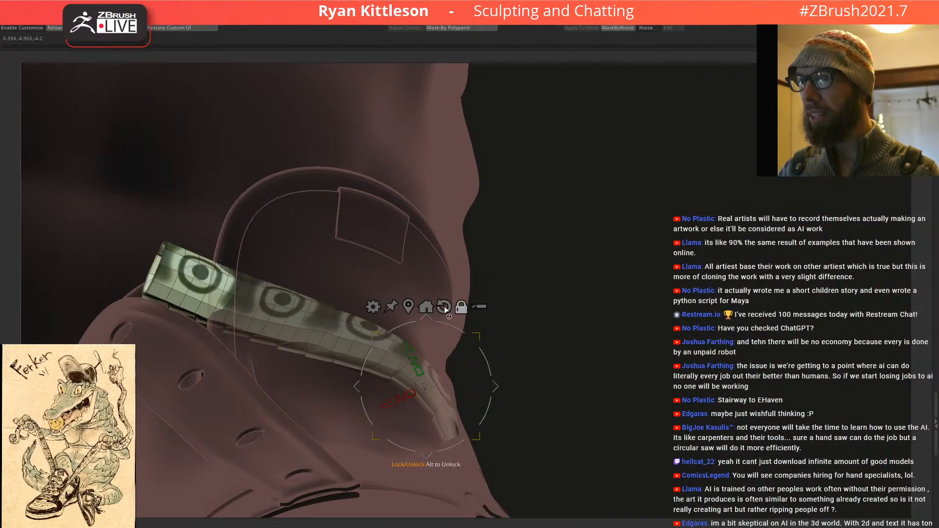
key("space")
left_click_drag(399, 308, 428, 308)
left_click_drag(372, 318, 307, 331)
mouse_move(307, 331)
right_mouse_down()
mouse_move(313, 320)
mouse_move(308, 333)
mouse_move(296, 316)
mouse_move(254, 364)
mouse_move(258, 308)
mouse_move(254, 320)
mouse_move(346, 360)
mouse_move(381, 349)
right_mouse_up()
mouse_move(185, 226)
right_mouse_down()
mouse_move(269, 289)
mouse_move(317, 279)
mouse_move(303, 269)
right_mouse_up()
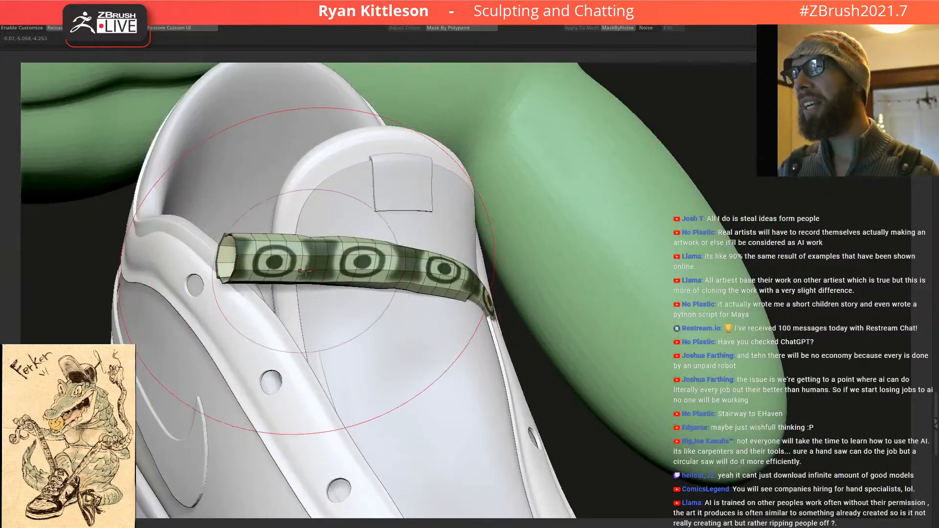
Step: Isolate the lace, mask all but its wide open end, and centre the gizmo on that end
left_click(291, 267, "ctrl+shift")
left_click(276, 264, "ctrl+shift")
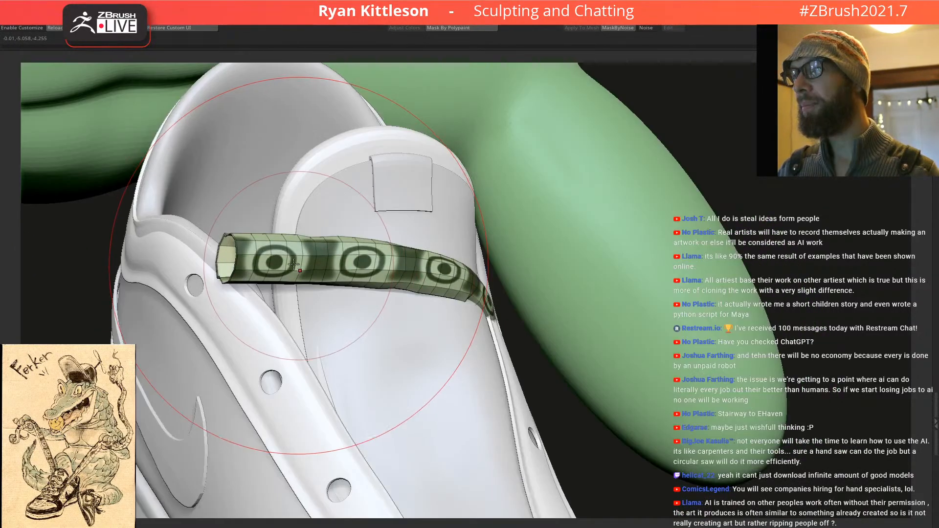
left_click(264, 262, "ctrl+shift")
right_click_drag(264, 262, 257, 246)
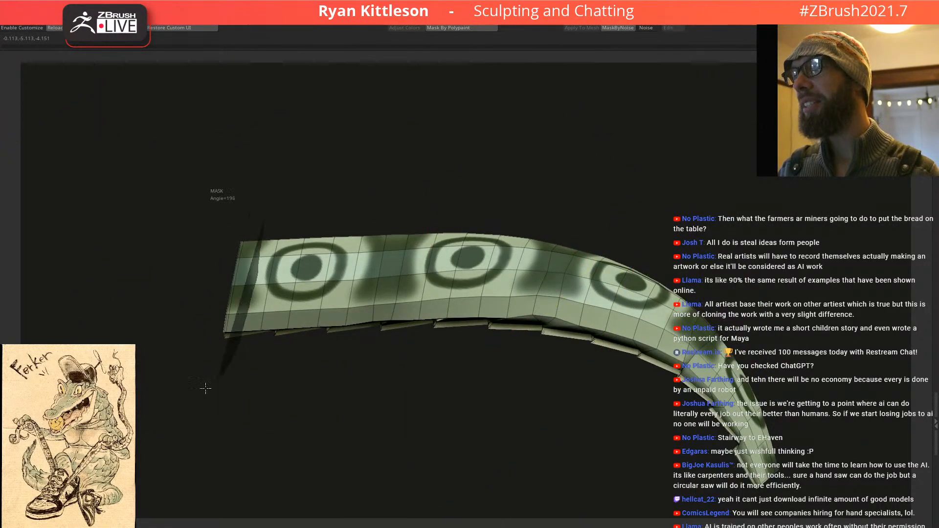
key("w")
left_click(249, 285, "alt")
left_click(308, 285, "alt")
Step: Rotate the lace's open end downward over the tongue, position it against the eyelet flap, and return to Draw mode
right_click_drag(294, 272, 312, 286)
left_click_drag(311, 271, 269, 271)
key("alt+s")
right_click_drag(301, 267, 306, 198)
left_click_drag(368, 276, 329, 238)
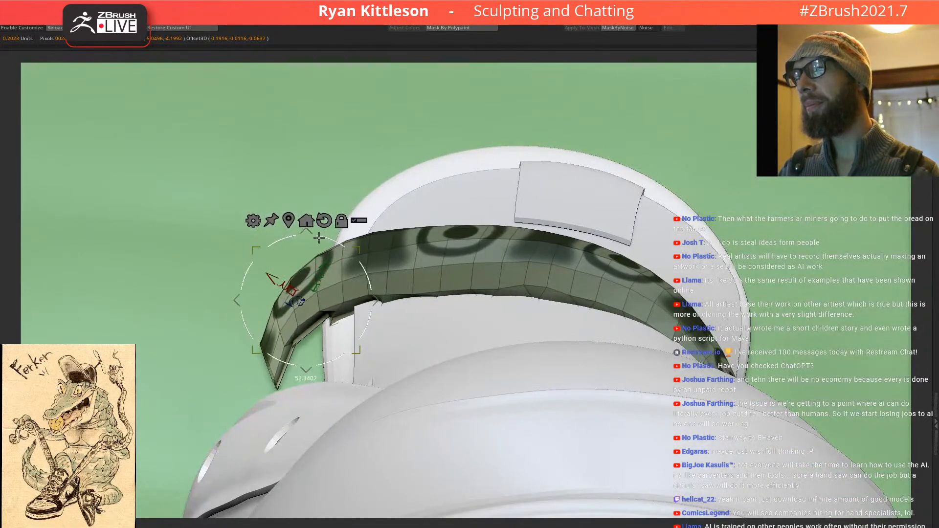
left_click_drag(374, 306, 378, 393)
right_click_drag(352, 365, 515, 336)
key("q")
left_click(345, 286, "ctrl+shift")
mouse_move(361, 298)
right_mouse_down()
mouse_move(439, 359)
mouse_move(445, 289)
mouse_move(421, 303)
mouse_move(366, 280)
right_mouse_up()
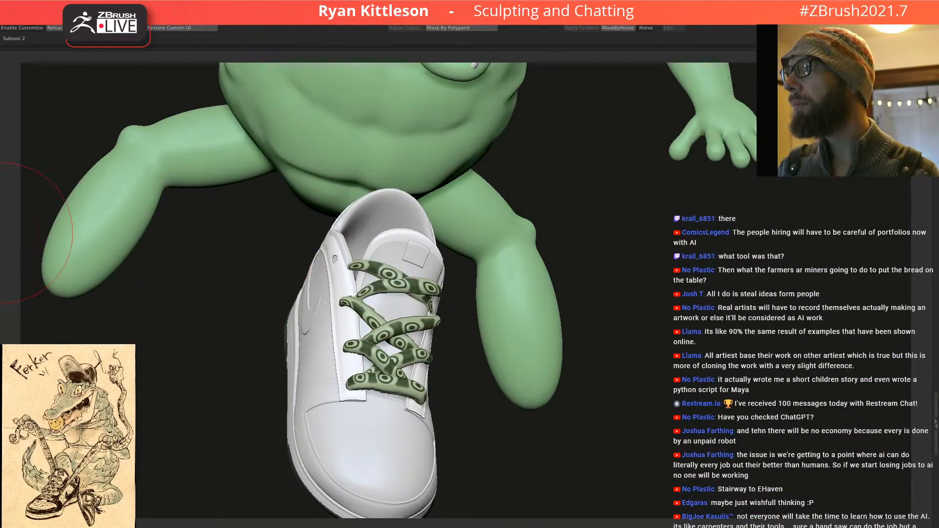
Step: Show and select the long loose lace strands above the shoe, and display their painted snake pattern
left_click(3, 233)
left_click(292, 210, "alt")
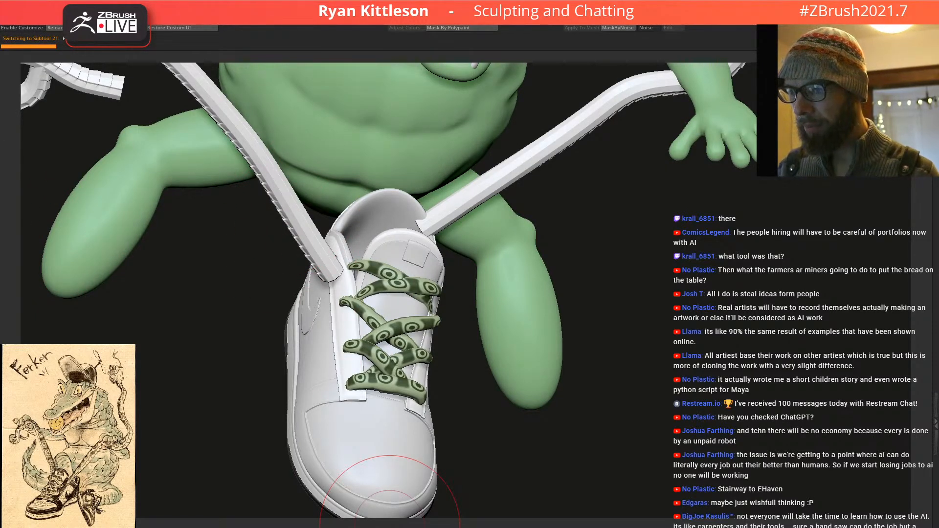
left_click(411, 527)
left_click(373, 526)
mouse_move(448, 313)
right_mouse_down()
mouse_move(407, 301)
mouse_move(393, 271)
mouse_move(441, 278)
mouse_move(421, 406)
mouse_move(422, 278)
mouse_move(383, 240)
right_mouse_up()
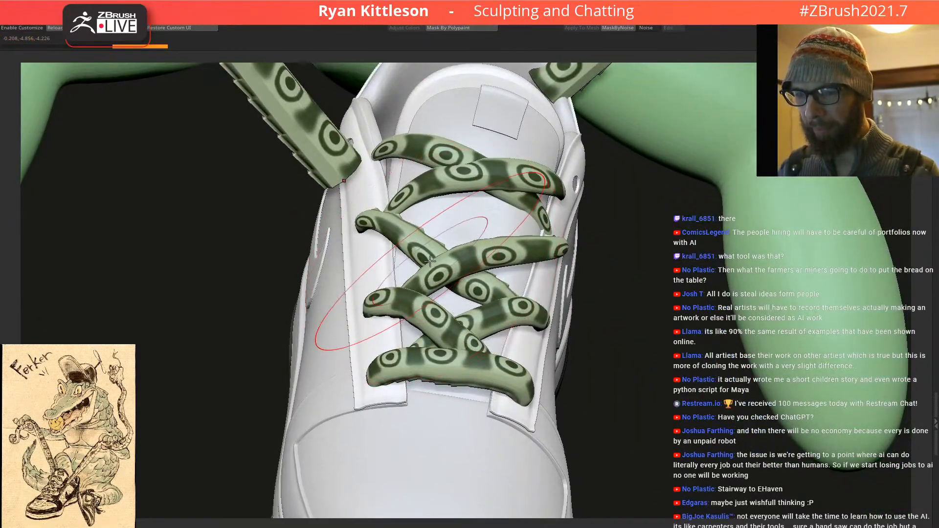
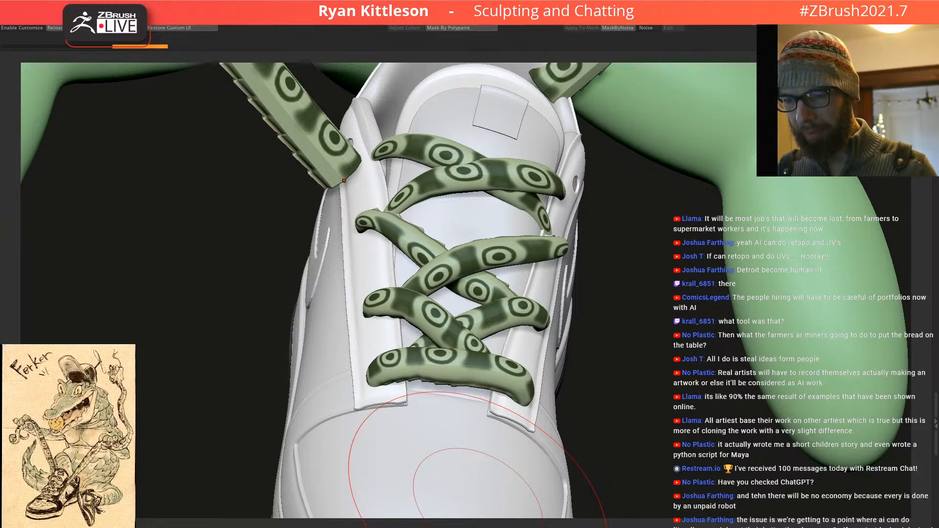
Step: Mask off the curled lace strand and centre the gizmo on the raised strand's lower end beside the shoe
mouse_move(608, 279)
right_mouse_down()
mouse_move(579, 279)
mouse_move(614, 266)
mouse_move(581, 271)
mouse_move(612, 283)
mouse_move(605, 291)
mouse_move(522, 234)
mouse_move(565, 284)
mouse_move(507, 262)
mouse_move(444, 217)
mouse_move(480, 256)
mouse_move(624, 272)
mouse_move(583, 238)
mouse_move(442, 239)
mouse_move(481, 265)
mouse_move(457, 224)
mouse_move(529, 225)
mouse_move(494, 230)
mouse_move(509, 225)
mouse_move(537, 255)
mouse_move(525, 280)
mouse_move(552, 229)
mouse_move(540, 260)
mouse_move(511, 265)
right_mouse_up()
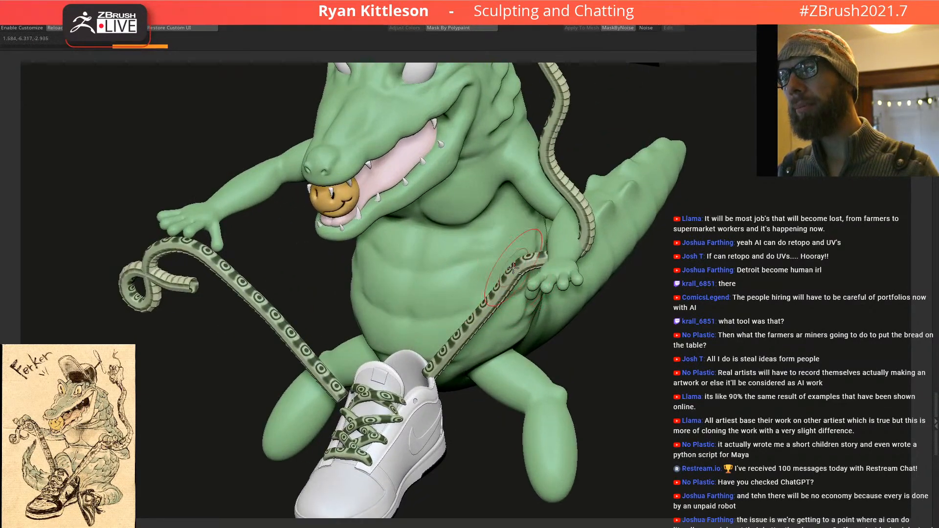
key("w")
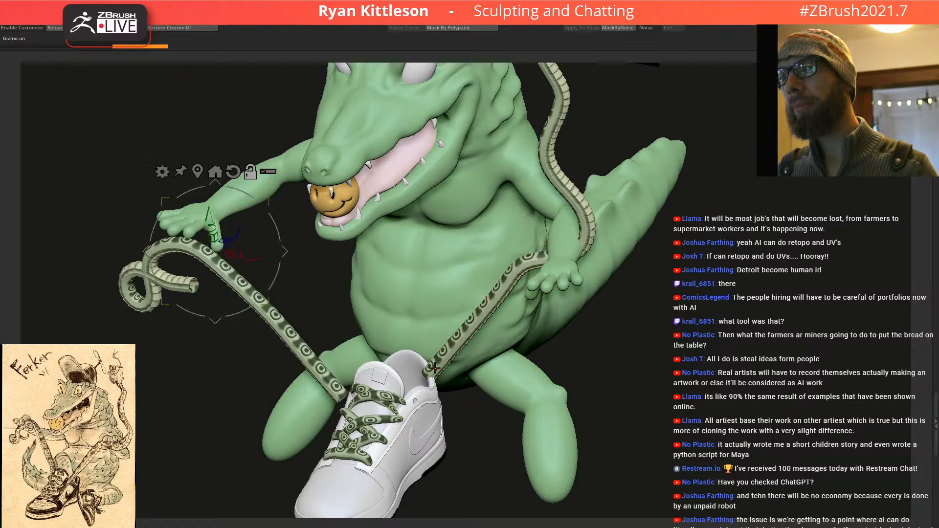
left_click(434, 369, "alt")
right_click_drag(483, 349, 417, 368)
mouse_move(398, 377)
left_mouse_down()
mouse_move(350, 385)
mouse_move(398, 377)
left_mouse_up()
key("alt+shift+s")
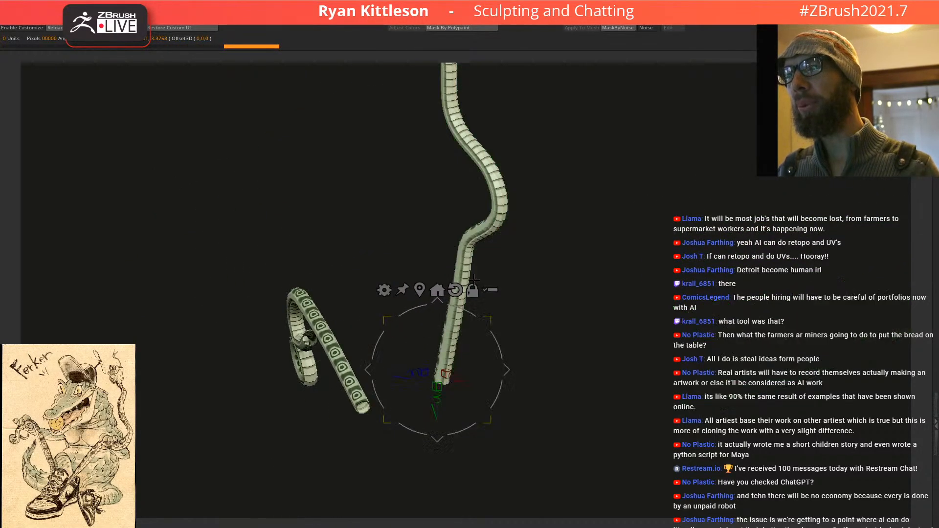
key("alt+shift+s")
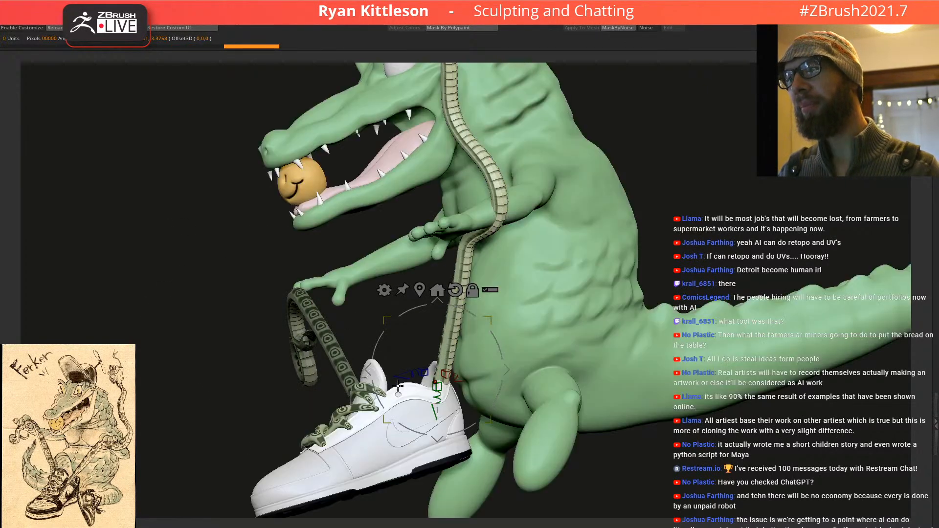
Step: Reposition the raised lace strand so its lower end meets the sneaker's upper eyelet flap and its bend stays at the hand
left_click_drag(402, 376, 356, 383)
right_click_drag(377, 360, 467, 342)
left_click_drag(380, 381, 497, 243, "alt")
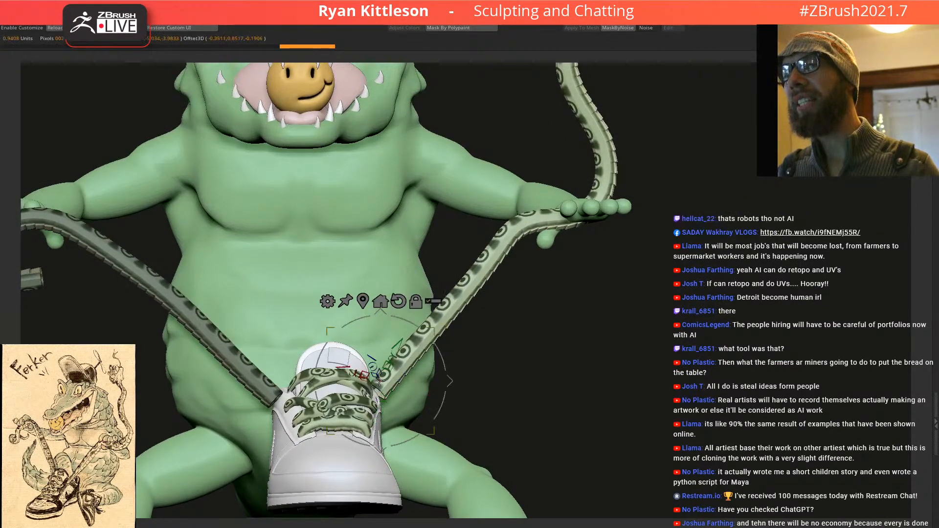
right_click_drag(496, 243, 491, 358)
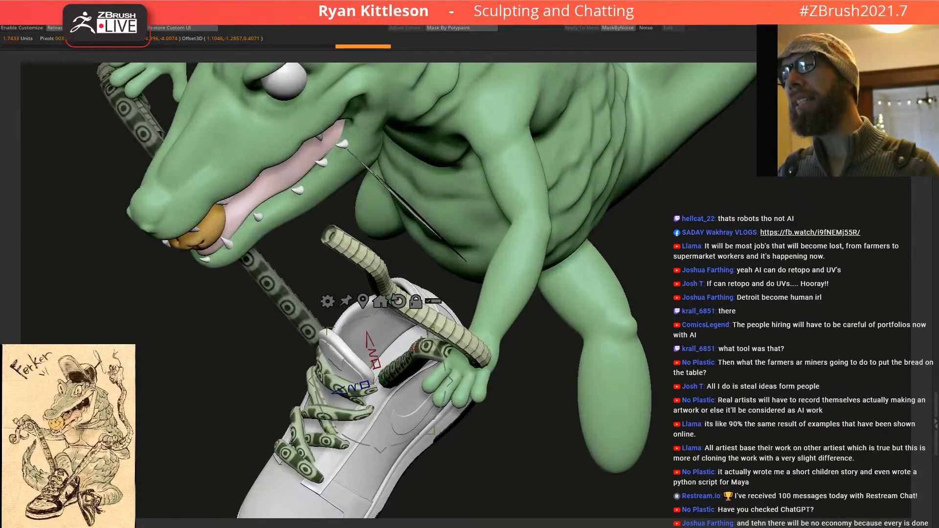
right_click_drag(417, 347, 413, 350)
right_click_drag(346, 381, 370, 334)
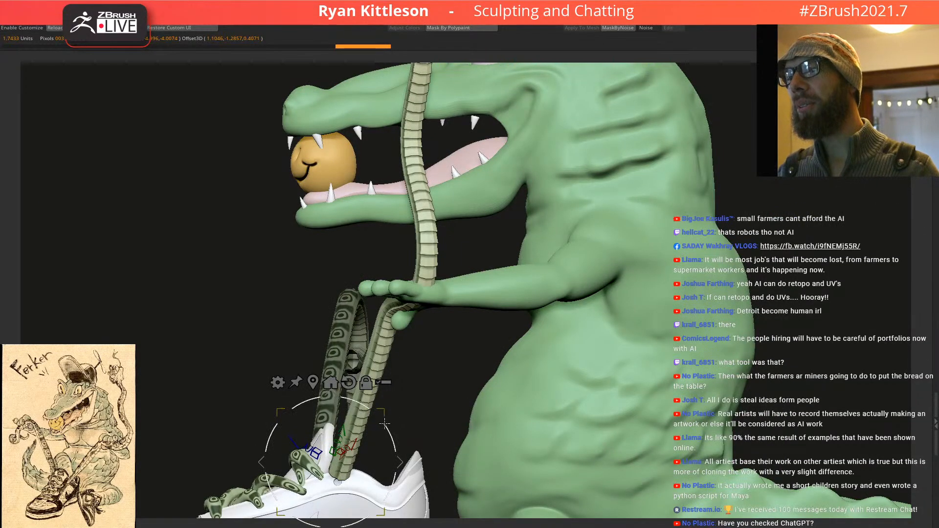
right_click_drag(432, 367, 484, 337)
mouse_move(464, 383)
right_mouse_down("ctrl")
mouse_move(442, 315)
mouse_move(460, 316)
mouse_move(477, 341)
right_mouse_up("ctrl")
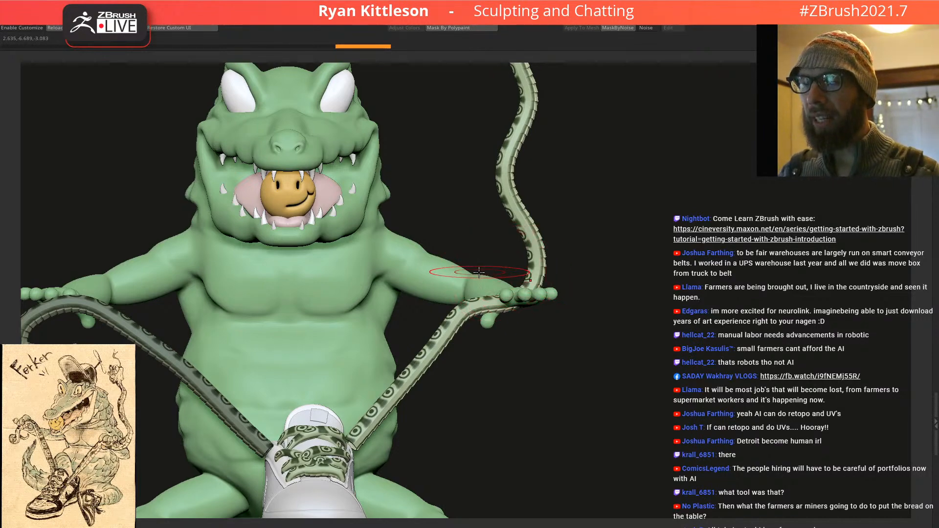
Step: Examine from several angles how the raised lace strand runs from the shoe through the crocodile's hand
left_click_drag(470, 309, 429, 315)
right_click_drag(429, 315, 499, 333)
key("w")
right_click_drag(413, 424, 477, 367)
mouse_move(461, 308)
right_mouse_down()
mouse_move(425, 294)
mouse_move(461, 306)
mouse_move(489, 268)
right_mouse_up()
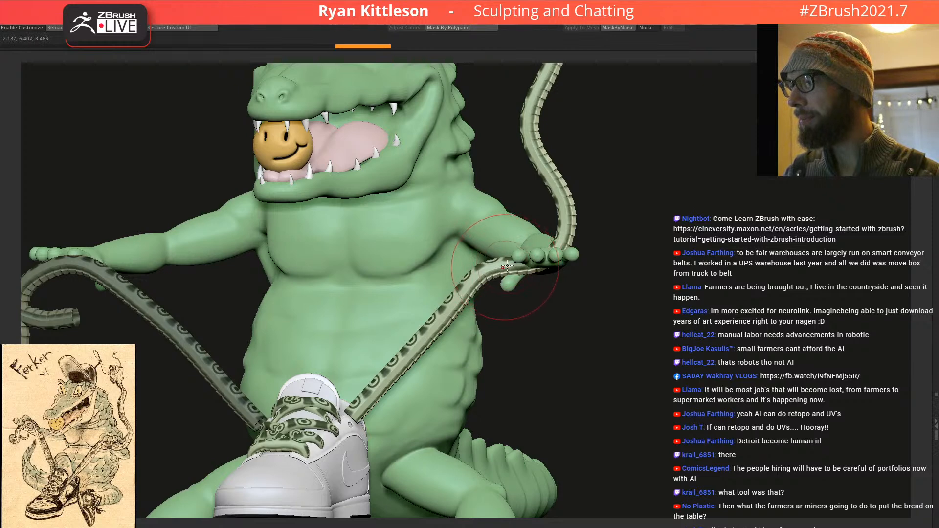
key("f")
right_click_drag(501, 279, 524, 274)
mouse_move(524, 274)
right_mouse_down("ctrl")
mouse_move(549, 261)
mouse_move(536, 273)
right_mouse_up("ctrl")
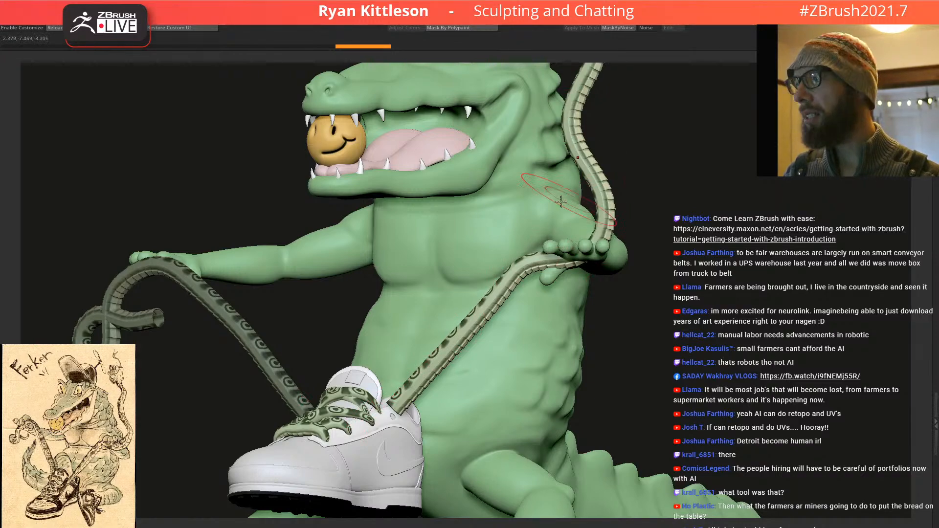
mouse_move(569, 200)
right_mouse_down()
mouse_move(557, 299)
mouse_move(587, 282)
mouse_move(581, 263)
right_mouse_up()
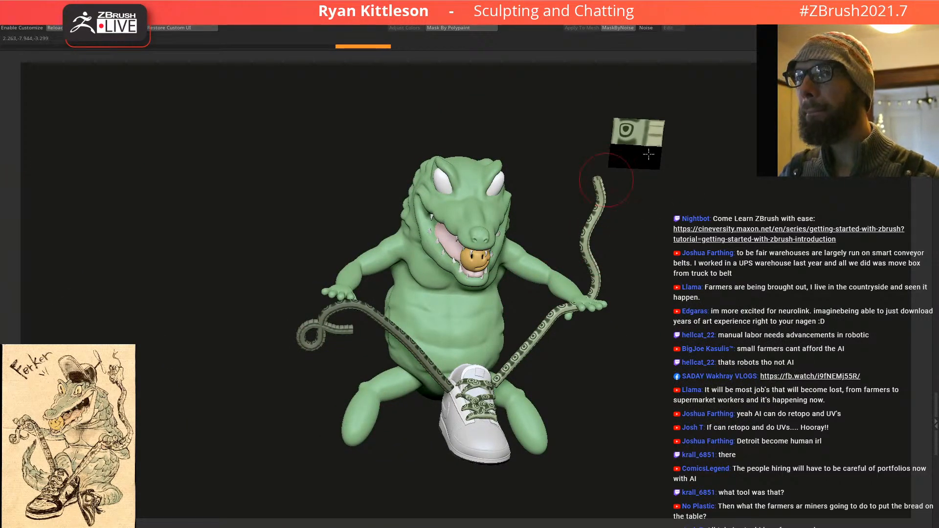
Step: Remove the stray square texture plane floating above the raised lace strand
left_click(646, 138, "alt")
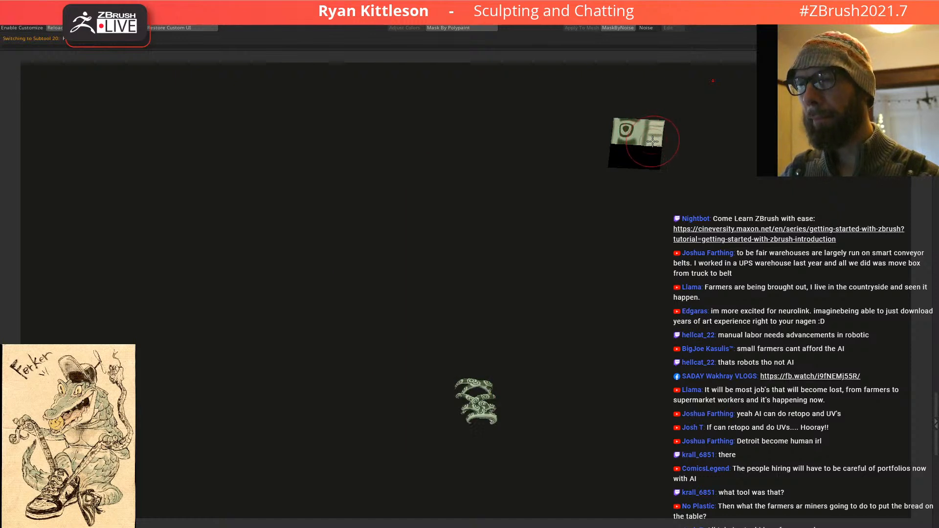
mouse_move(692, 88)
left_mouse_down("ctrl")
mouse_move(562, 189)
mouse_move(749, 139)
left_mouse_up("ctrl")
left_click_drag(609, 82, 759, 146, "ctrl")
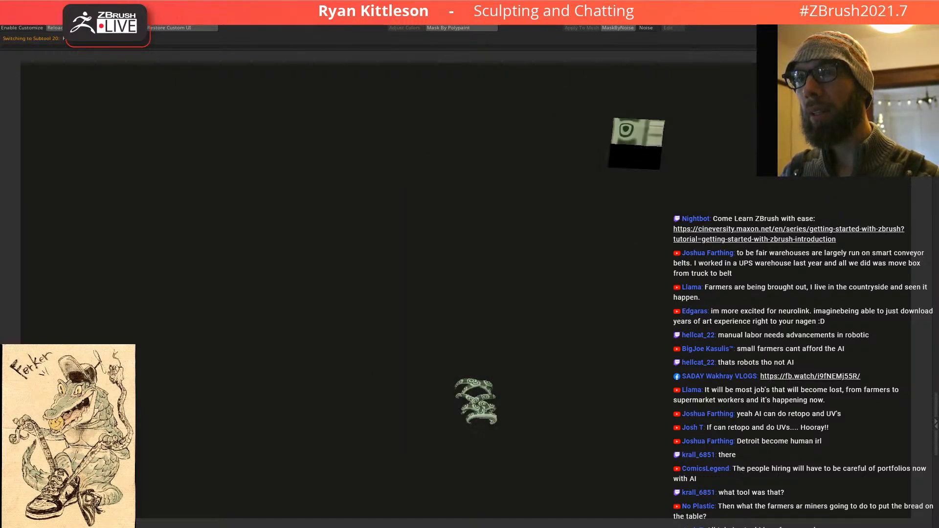
key("ctrl+w")
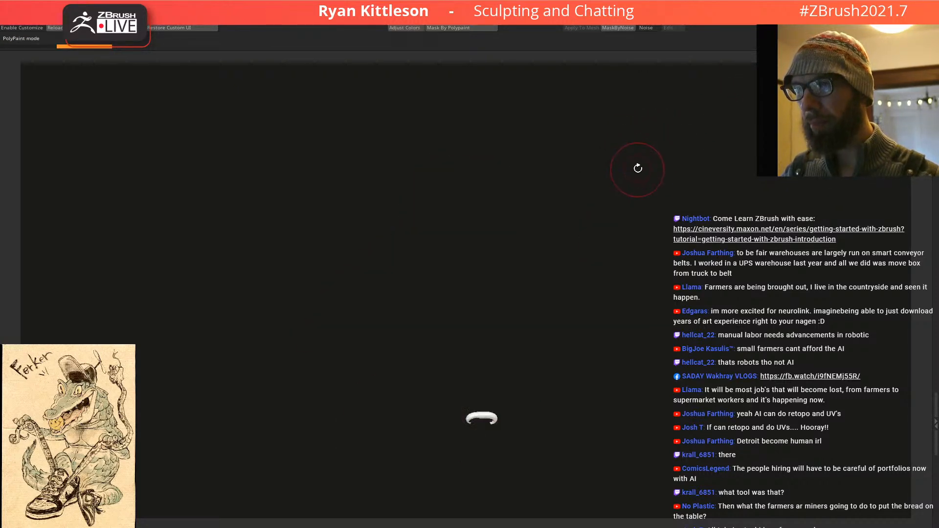
left_click(637, 166)
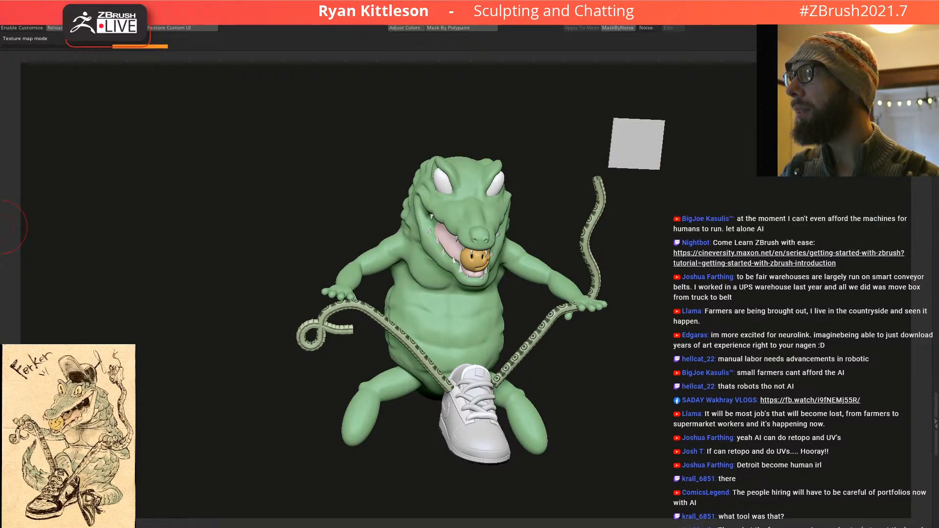
left_click(641, 145, "alt")
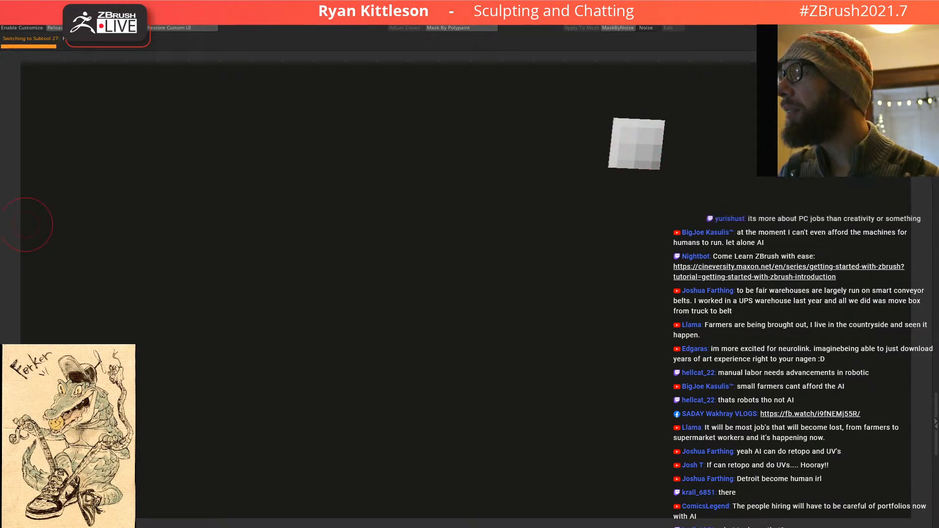
key("alt+s")
key("alt+s")
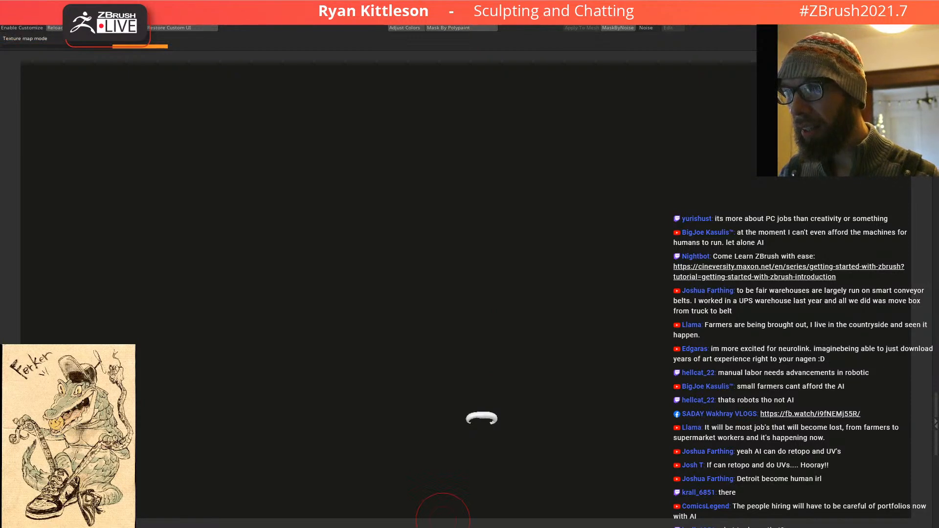
Step: Redo the undone edits of the shoe's lacing until all snake-patterned segments are back between the eyelet flaps
left_click_drag(515, 414, 563, 527)
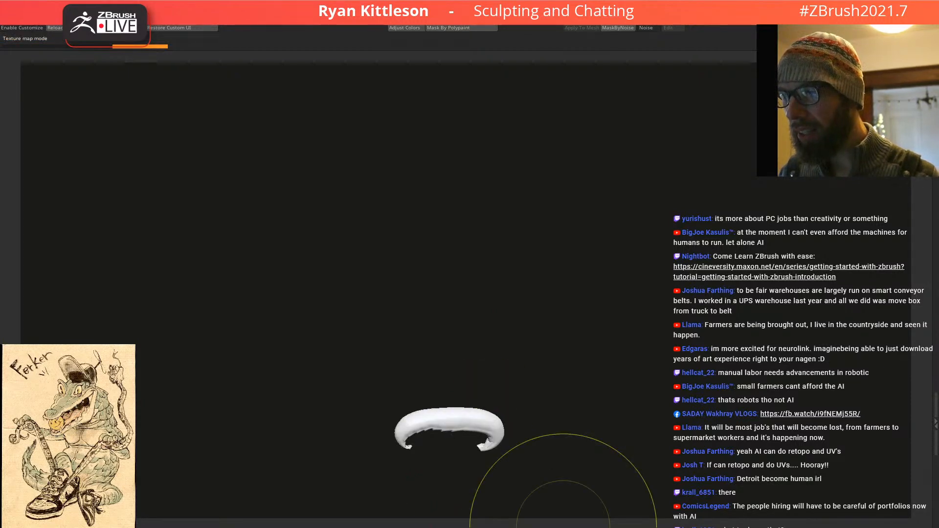
key("ctrl+shift+z")
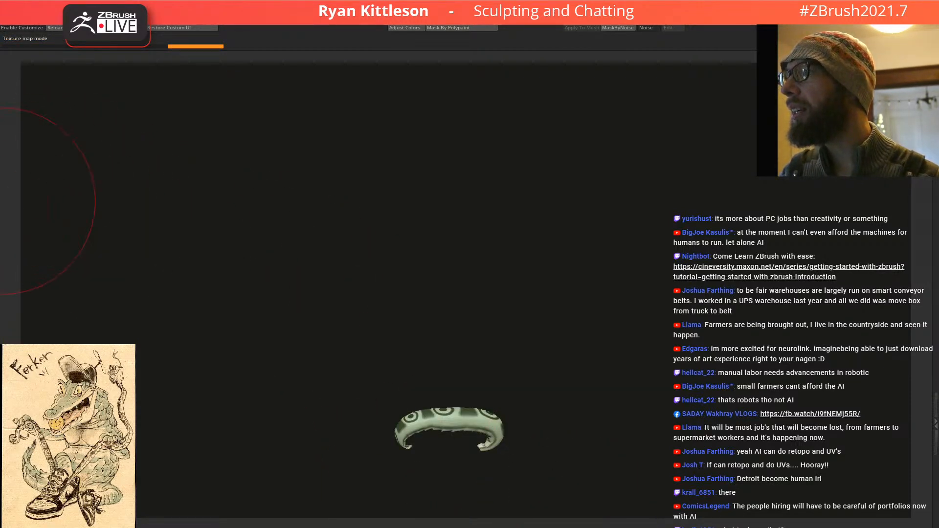
key("ctrl+shift+z")
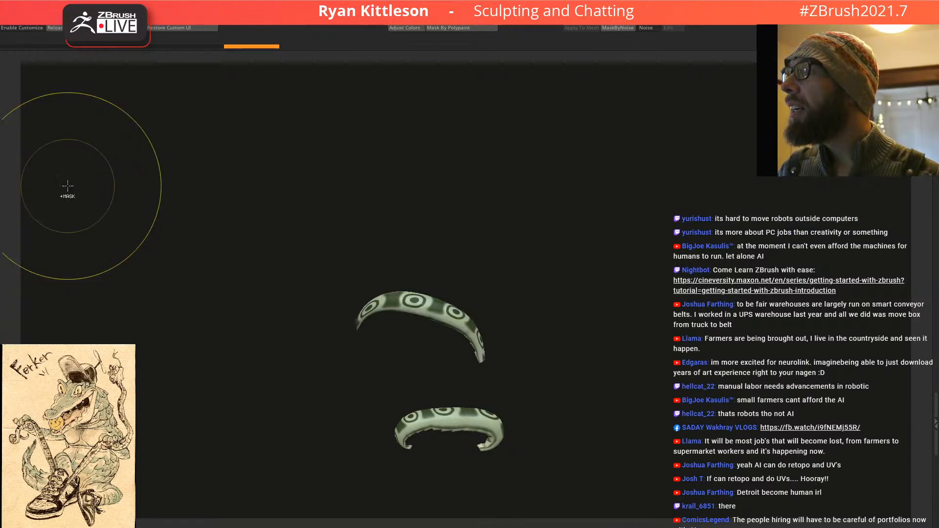
key("ctrl+shift+z")
key("ctrl+shift+z")
key("ctrl+shift+z")
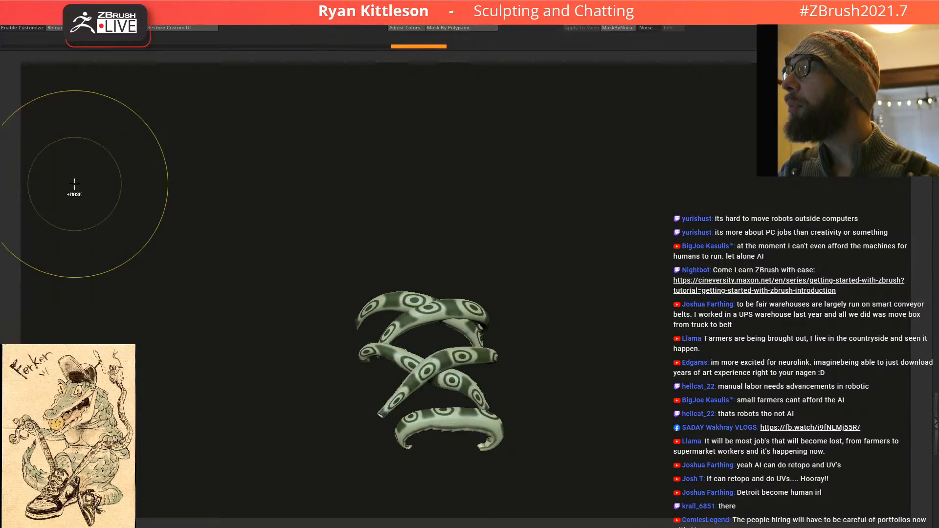
key("ctrl+shift+z")
key("ctrl+shift+z")
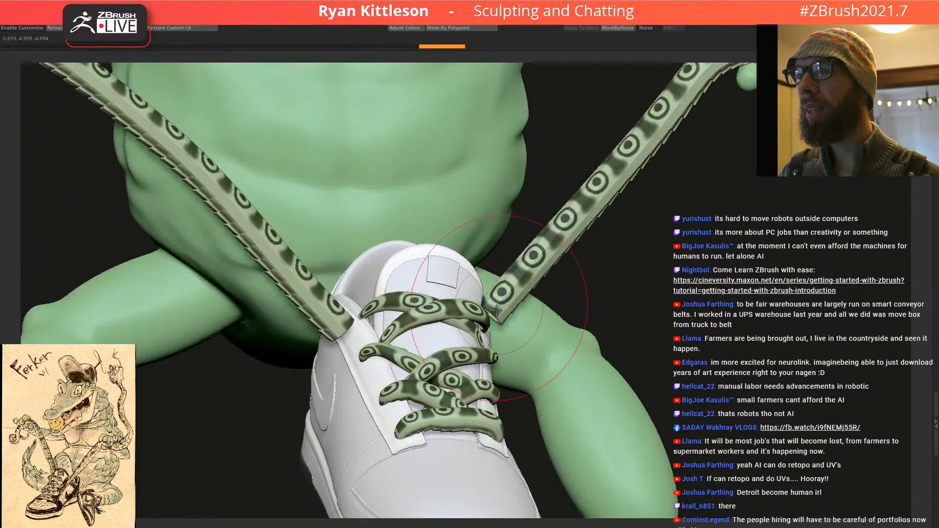
Step: Select the long loose lace strands and step their edit history forward to the latest state
left_click_drag(115, 266, 19, 237, "alt")
left_click(405, 203, "alt")
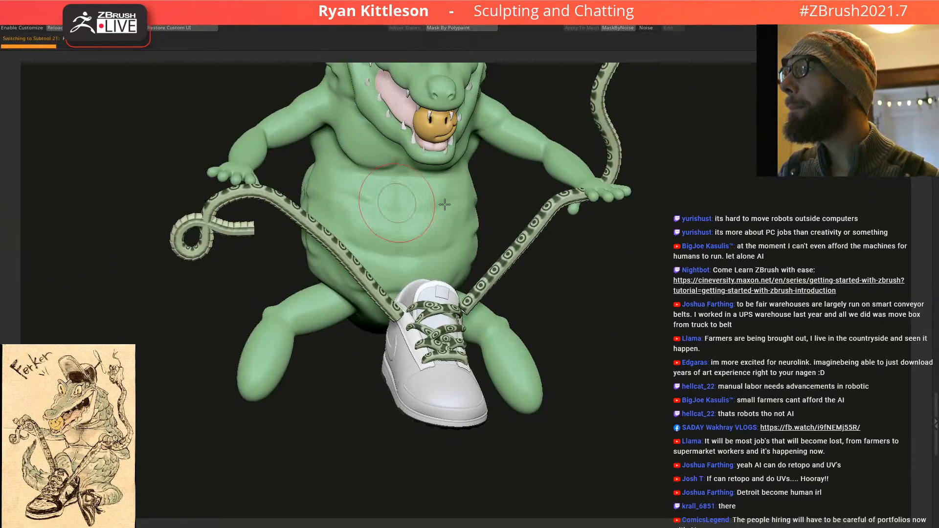
key("ctrl+shift+z")
key("ctrl+shift+z")
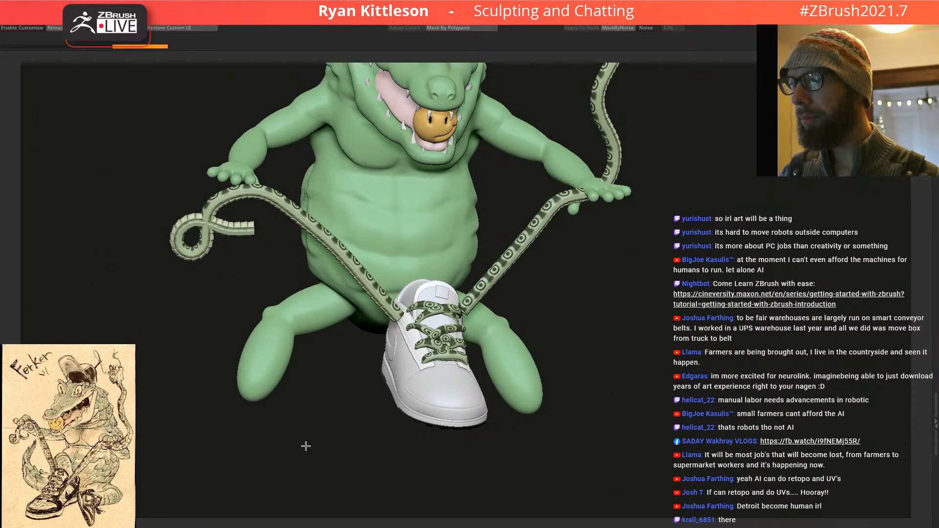
key("ctrl+shift+z")
key("ctrl+shift+z")
key("ctrl+shift+z")
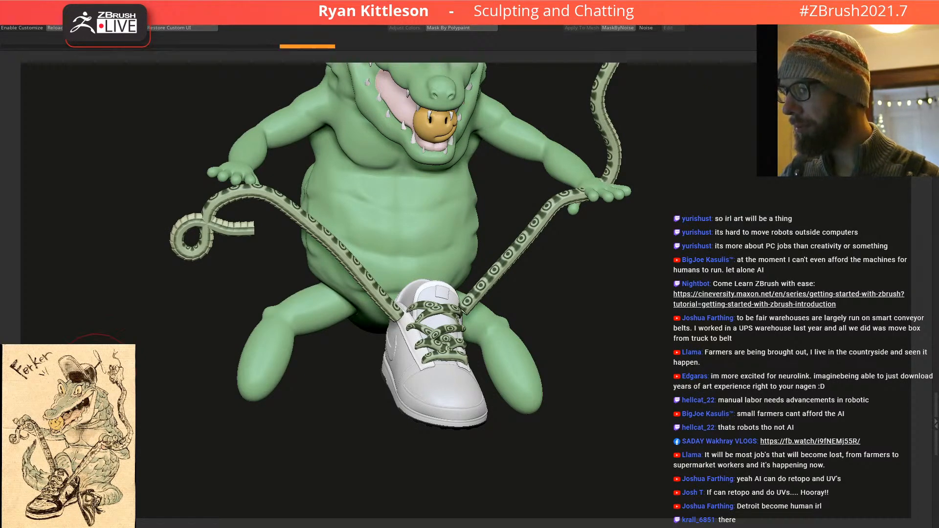
left_click_drag(484, 208, 477, 233, "alt")
key("ctrl+shift+z")
right_click_drag(596, 157, 594, 158, "ctrl")
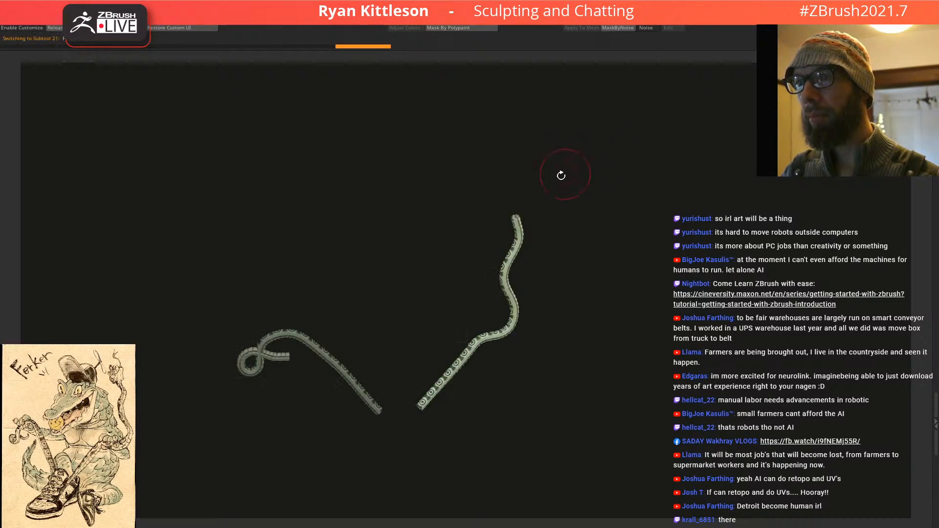
key("ctrl+shift+z")
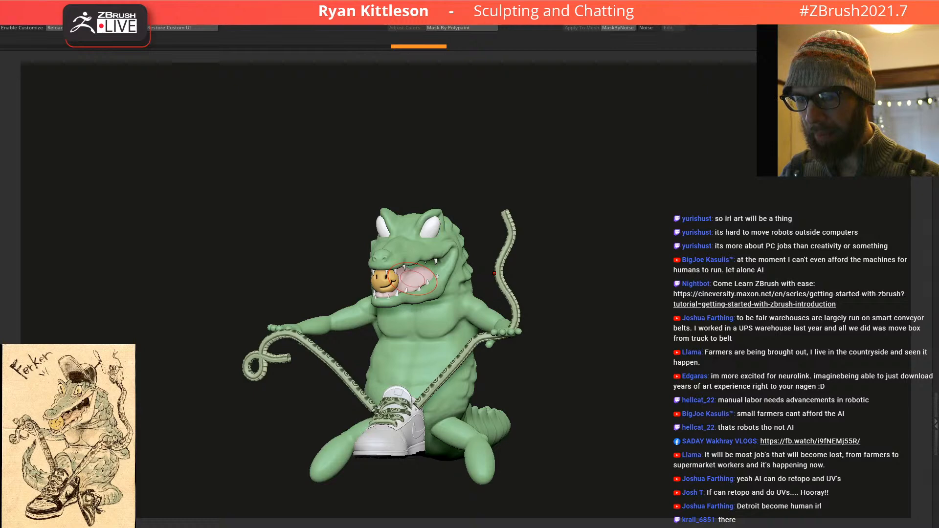
Step: Isolate the loose lace strands and mask everything except the free end of the curled strand
left_click_drag(497, 312, 481, 278)
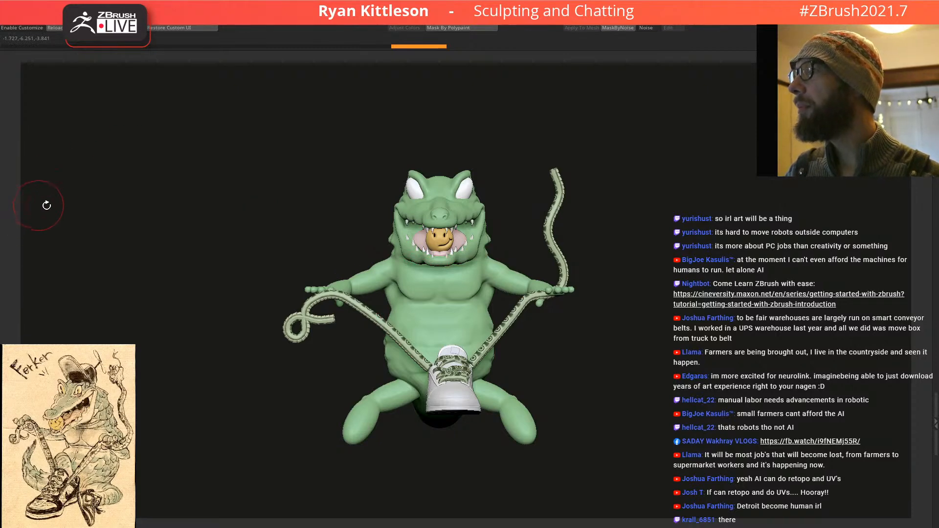
right_click_drag(478, 253, 409, 300)
right_click_drag(459, 376, 496, 363, "ctrl")
mouse_move(467, 322)
right_mouse_down()
mouse_move(506, 345)
mouse_move(493, 280)
mouse_move(458, 326)
right_mouse_up()
right_click_drag(410, 348, 399, 364)
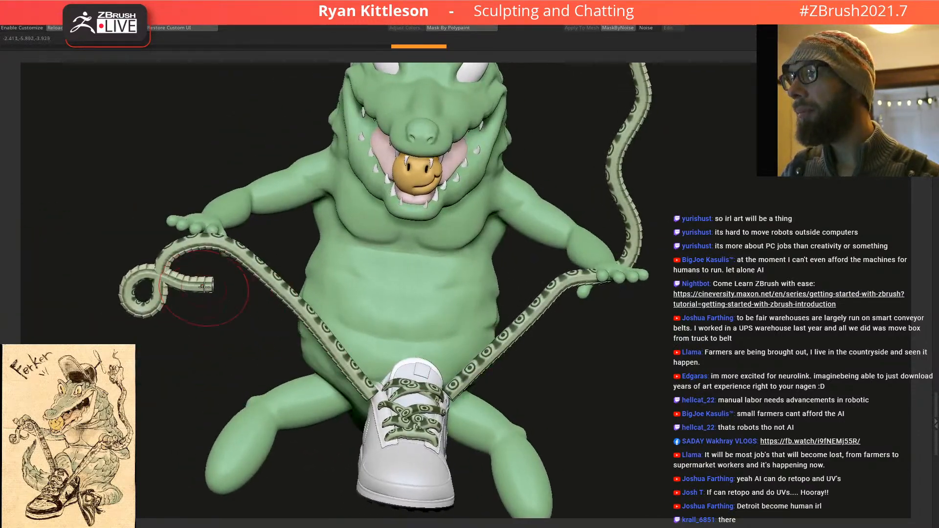
key("shift+alt+s")
right_click_drag(203, 295, 350, 277, "ctrl")
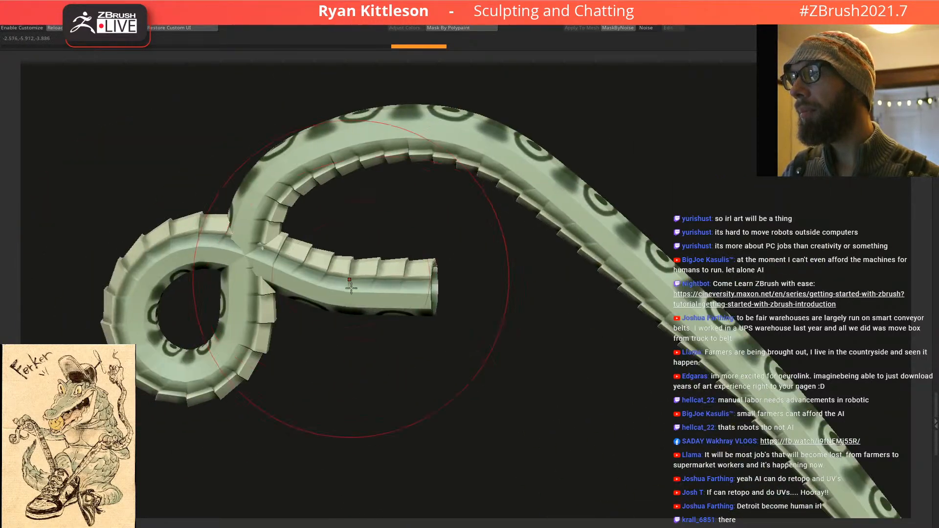
right_click_drag(449, 275, 463, 270)
mouse_move(434, 197)
left_mouse_down("ctrl")
mouse_move(319, 336)
mouse_move(543, 269)
left_mouse_up("ctrl")
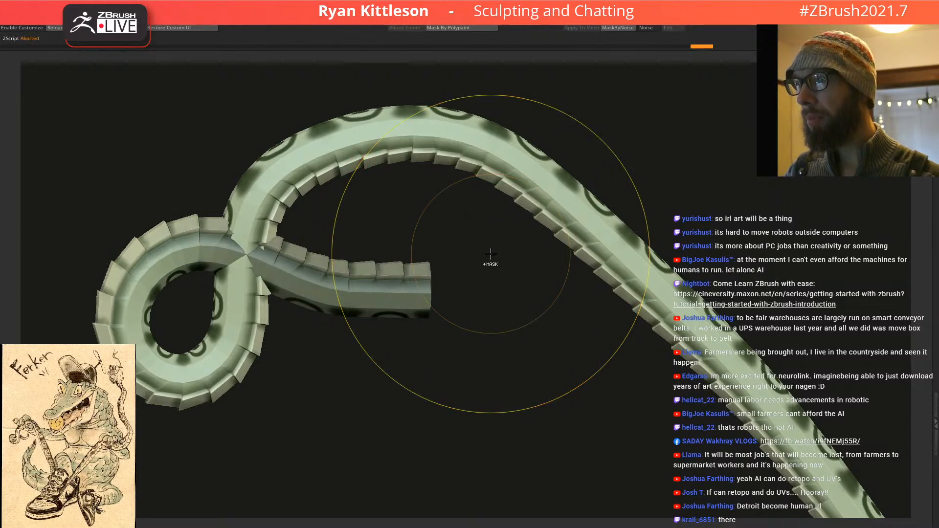
left_click(363, 383, "ctrl")
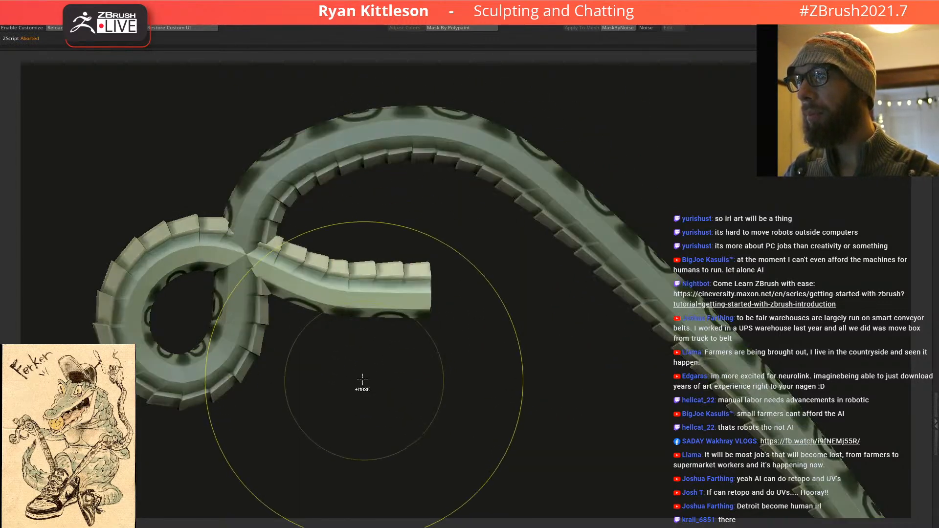
Step: Centre the gizmo on the unmasked free end of the curled lace strand
right_click_drag(287, 306, 316, 286)
key("w")
left_click(293, 259, "alt")
left_click_drag(367, 261, 276, 261)
right_click_drag(284, 263, 327, 326)
right_click_drag(284, 264, 317, 152)
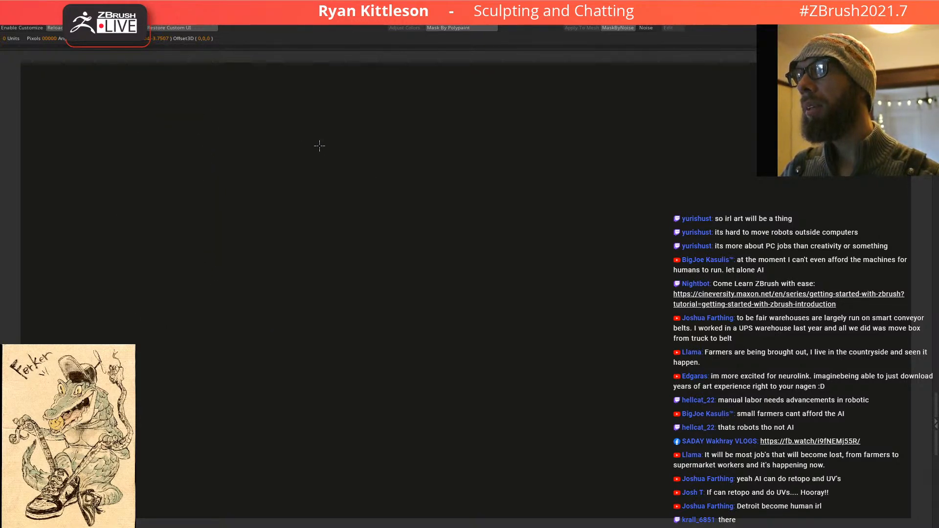
Step: Select the loose lace strands and set the ZModeler edge action to Crease with the EdgeLoop Complete target
left_click(396, 183, "alt")
scroll(288, 308, "up", 5)
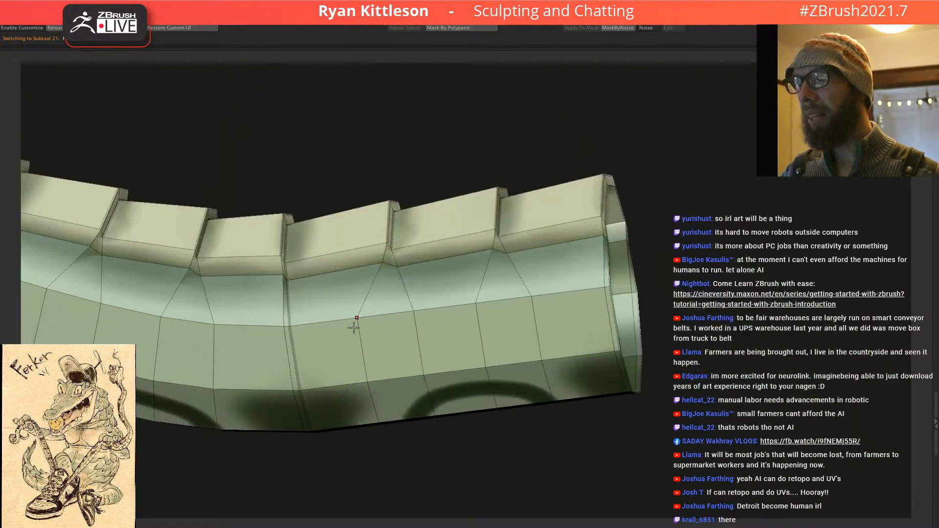
key("space")
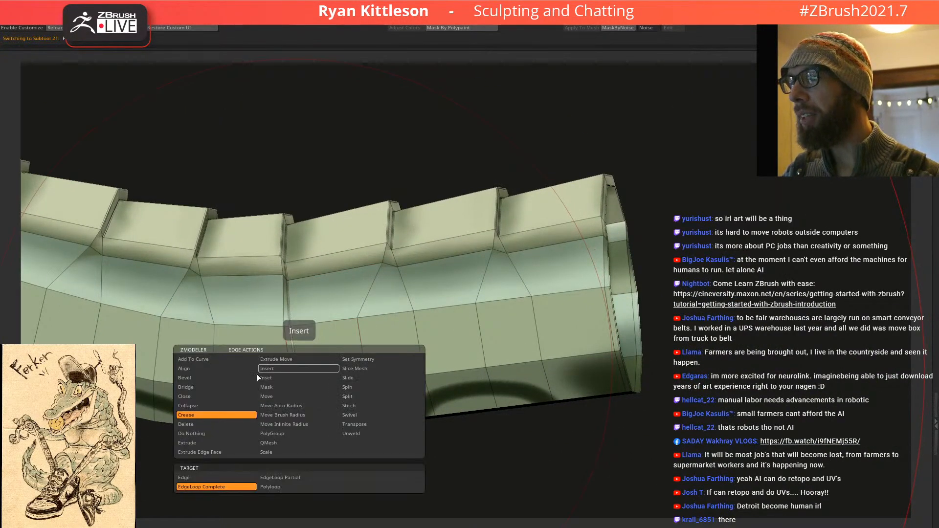
left_click(198, 415)
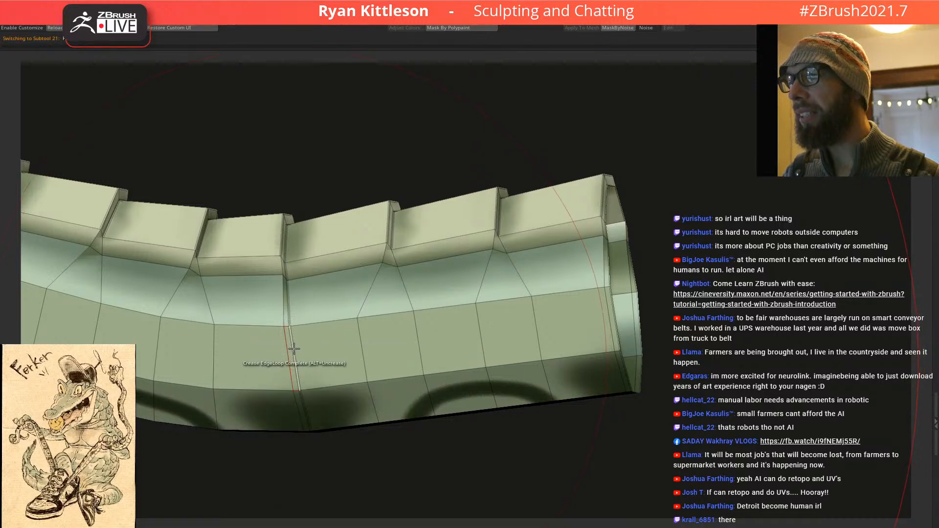
Step: Crease the complete edge loops at the segment seams around the curl of the lace strand
scroll(307, 306, "down", 5)
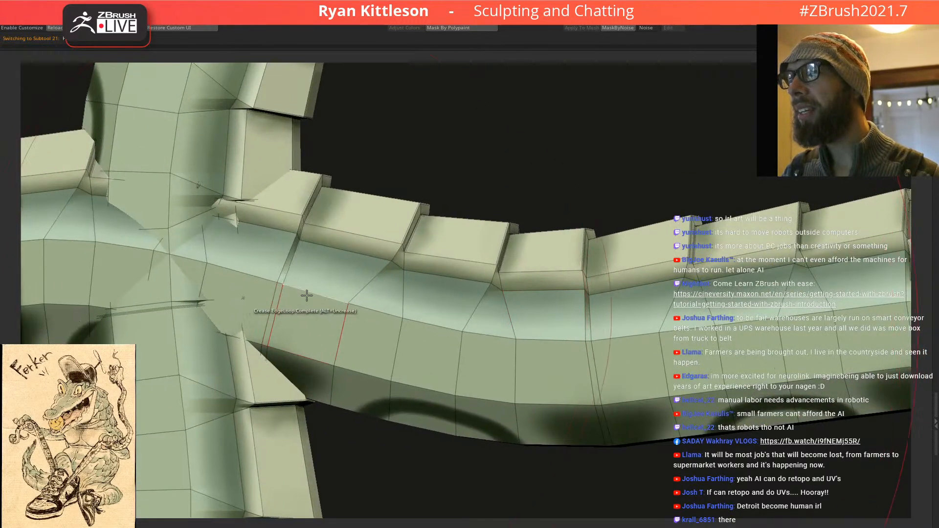
scroll(586, 300, "up", 4)
right_click_drag(587, 300, 651, 300, "alt")
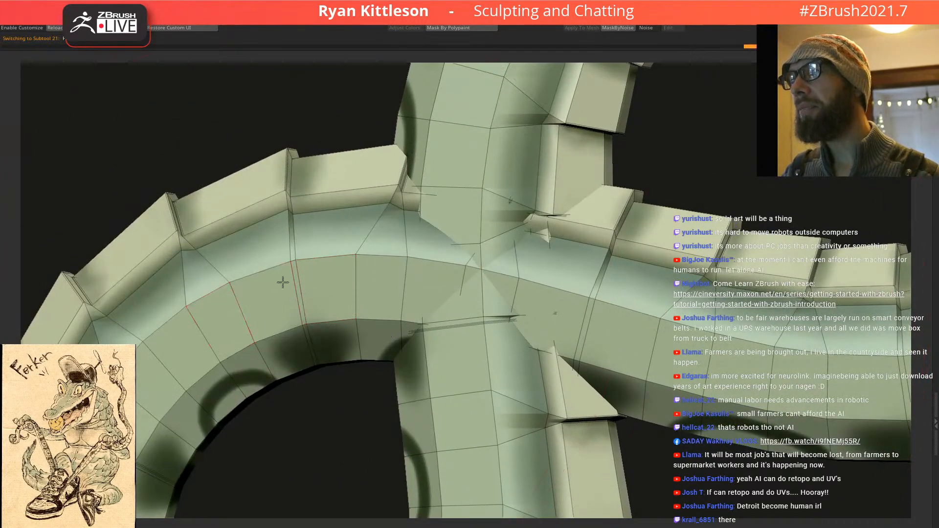
right_click_drag(264, 314, 445, 124, "alt")
right_click_drag(280, 471, 284, 293, "alt")
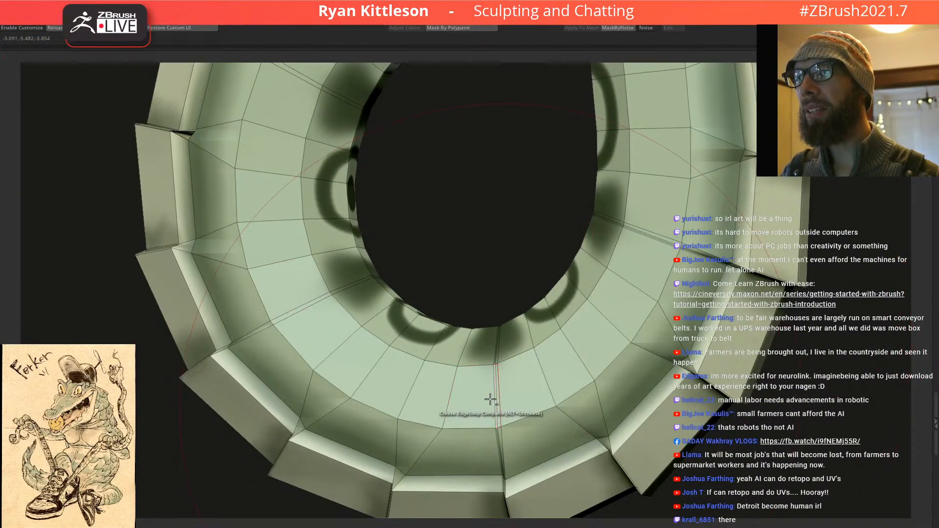
right_click_drag(523, 330, 533, 239)
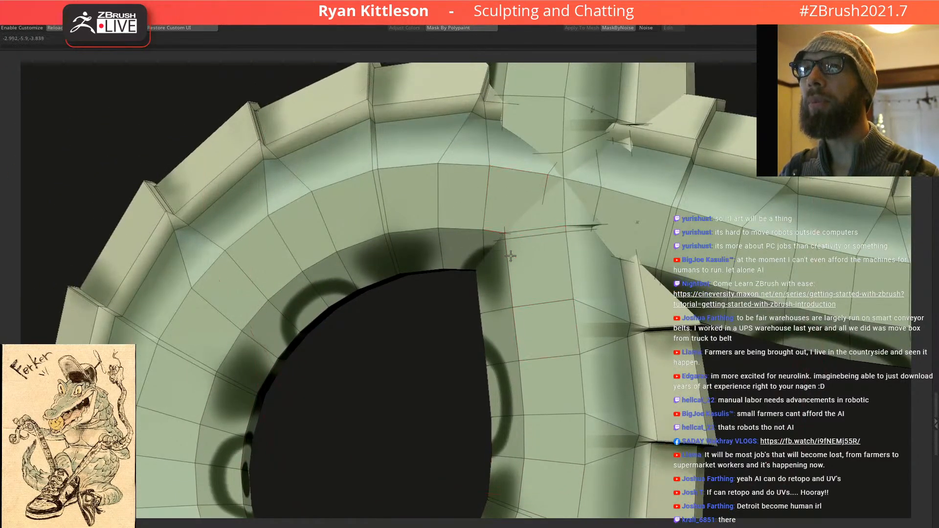
right_click_drag(491, 211, 434, 463)
right_click_drag(529, 168, 334, 396, "alt")
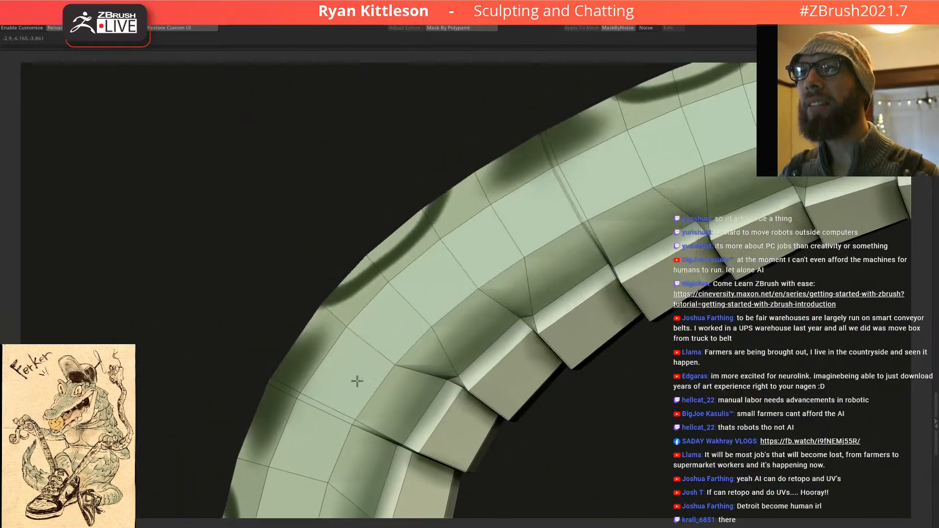
Step: Crease the complete edge loops at the segment seams along the arched bend next to the curl
right_click_drag(648, 166, 318, 296, "alt")
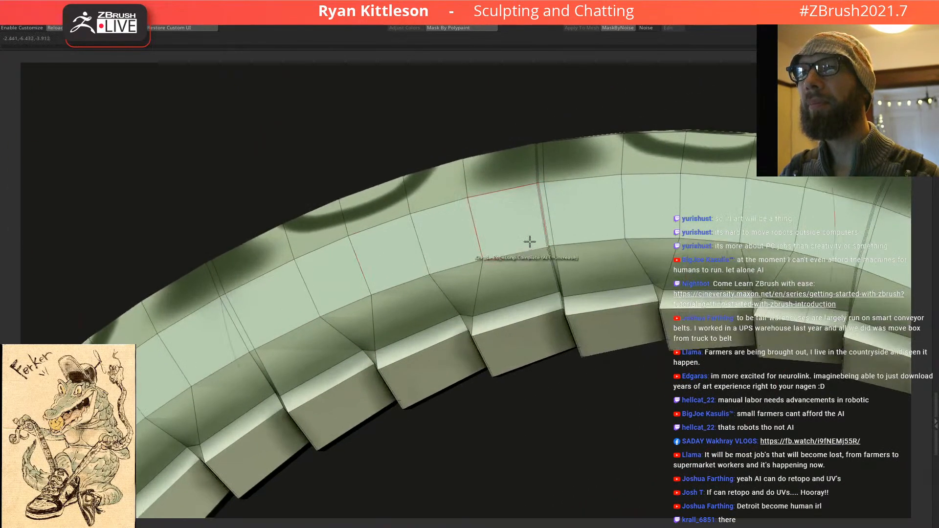
right_click_drag(633, 208, 404, 201)
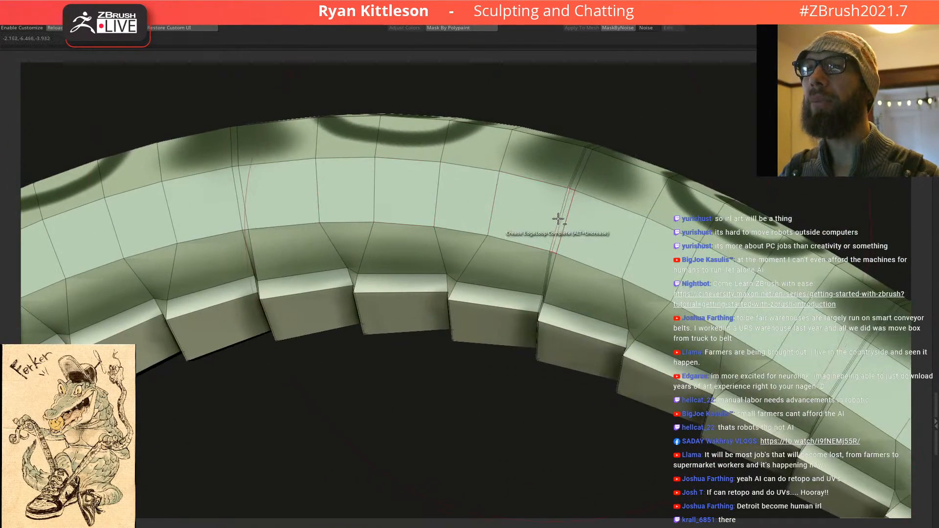
right_click_drag(572, 232, 392, 134)
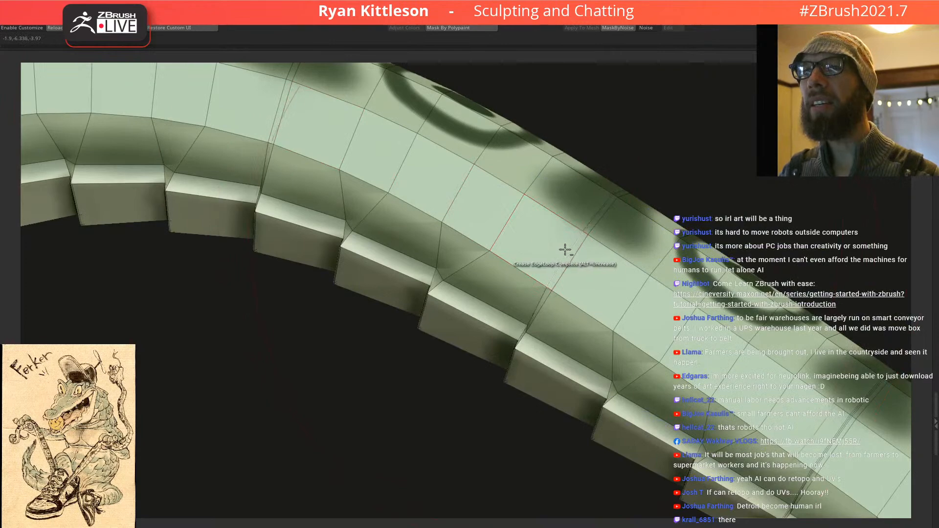
right_click_drag(563, 251, 412, 163)
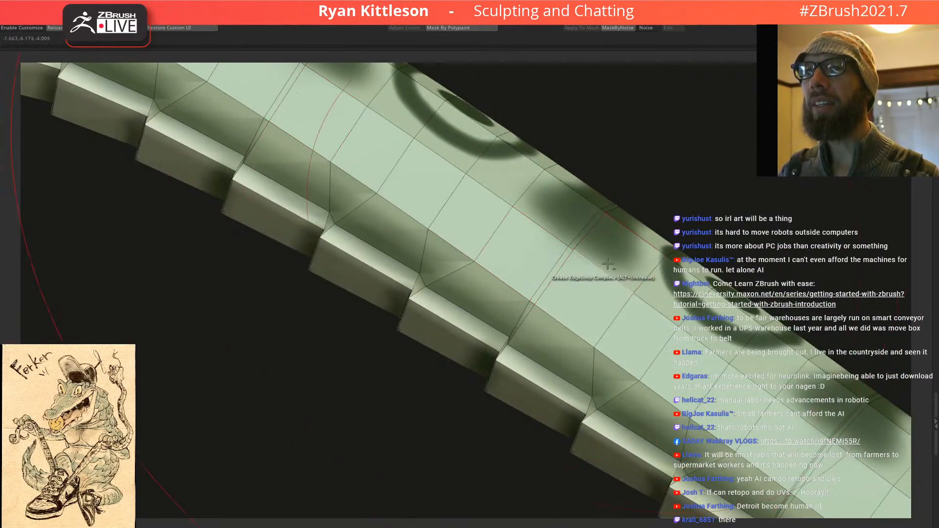
scroll(603, 264, "down", 5)
scroll(486, 215, "up", 5)
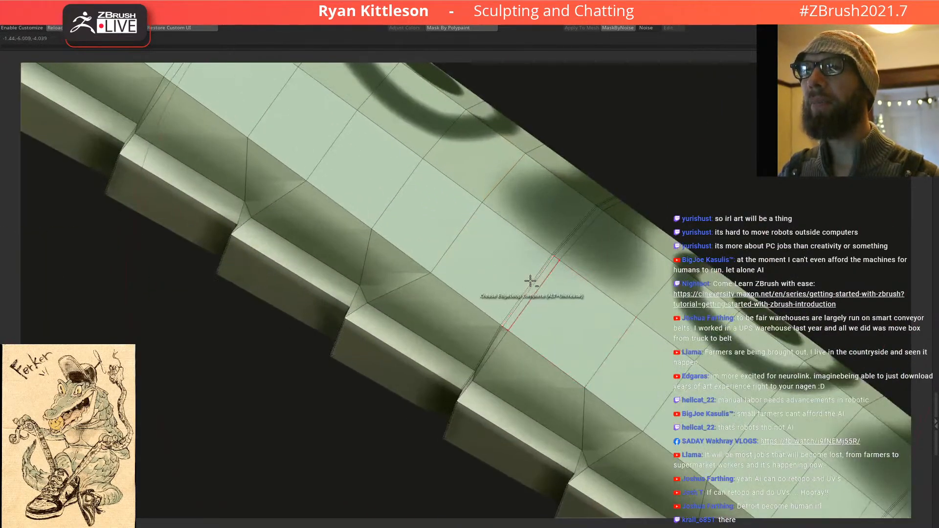
Step: Crease the remaining seam edge loops along the curled strand's straight stretch toward its shoe end
scroll(536, 258, "down", 5)
scroll(551, 311, "up", 5)
scroll(553, 310, "down", 5)
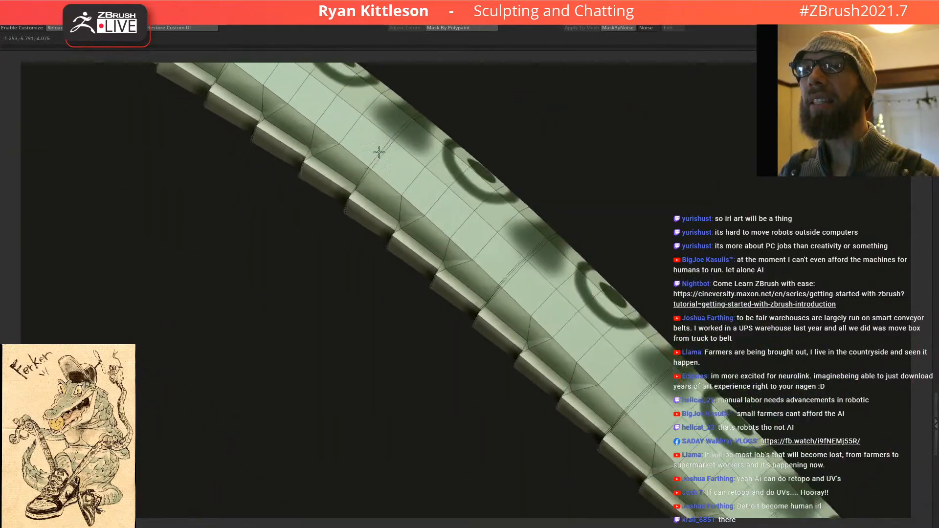
scroll(512, 276, "up", 5)
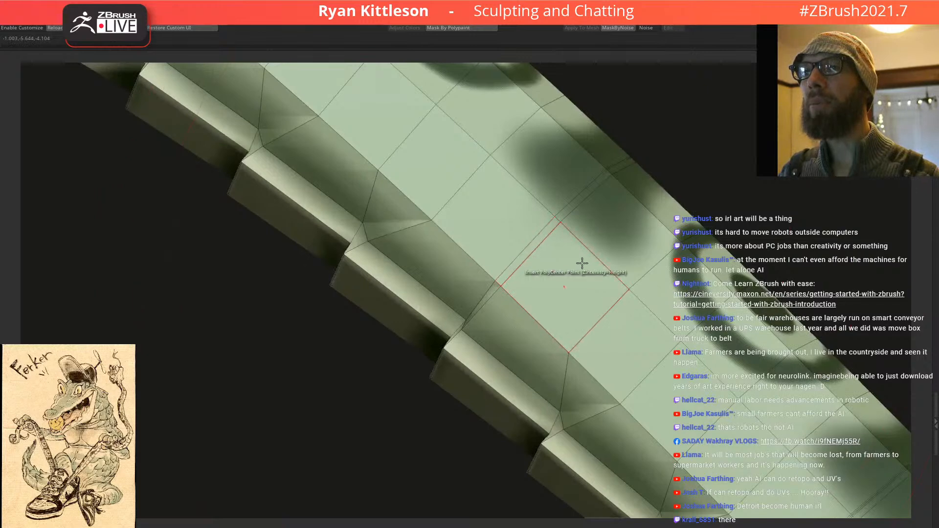
scroll(574, 256, "down", 5)
scroll(495, 234, "up", 5)
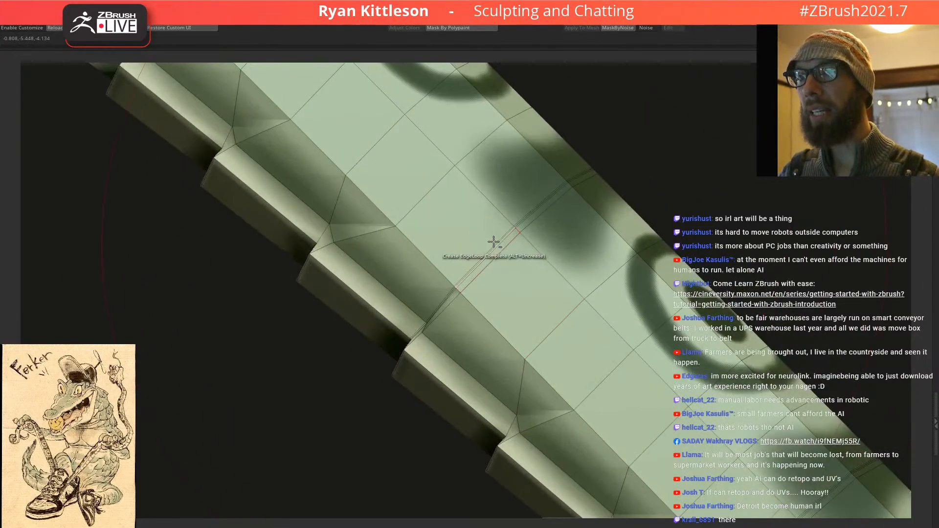
scroll(488, 220, "down", 5)
scroll(507, 226, "up", 5)
left_click(520, 238)
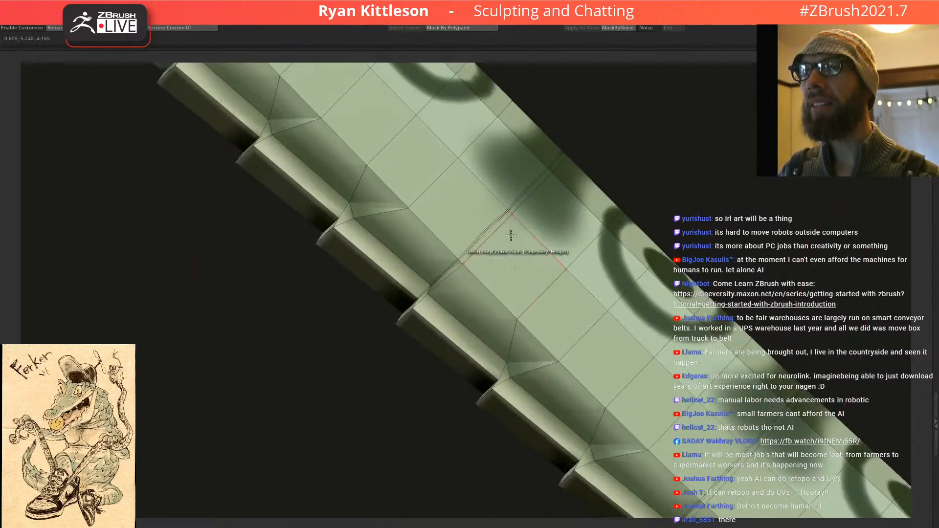
scroll(556, 249, "down", 5)
scroll(586, 303, "up", 5)
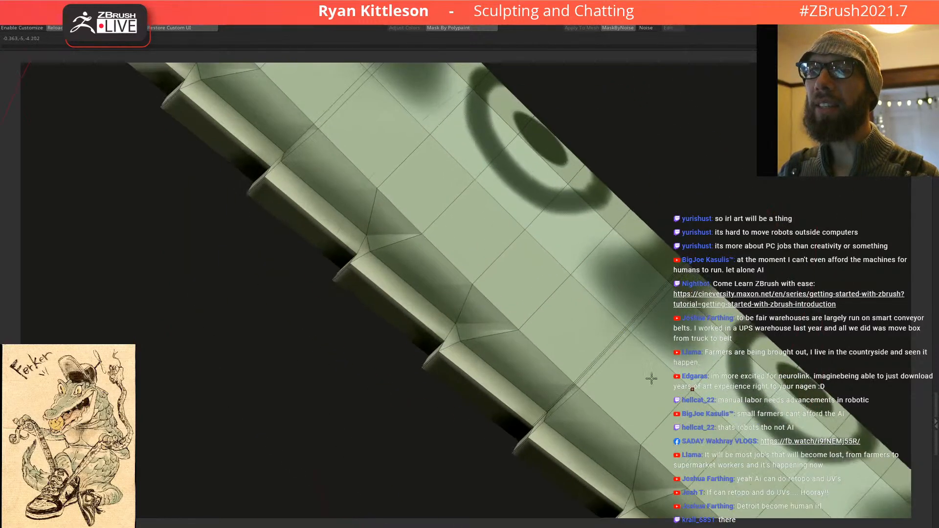
Step: Crease the complete edge loops at the first segment seams of the other loose strand, starting from its lower end
scroll(636, 340, "down", 5)
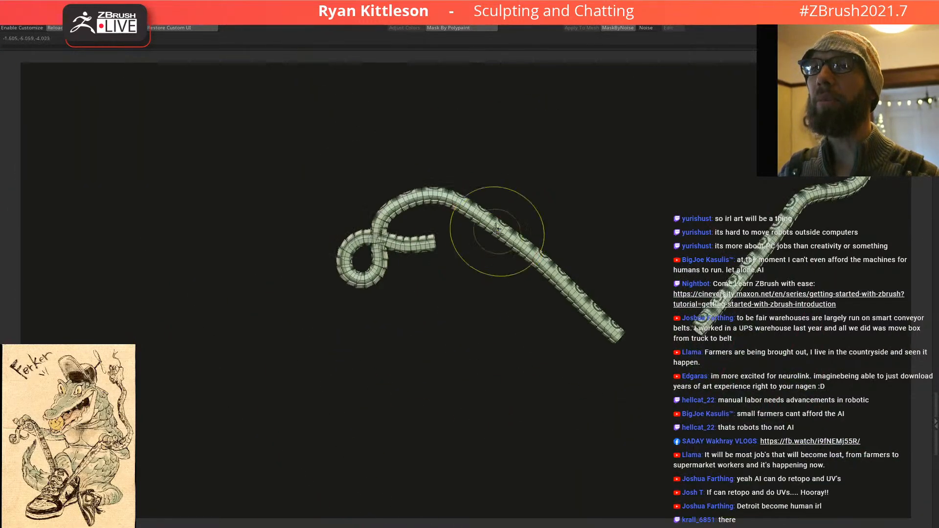
scroll(734, 321, "up", 5)
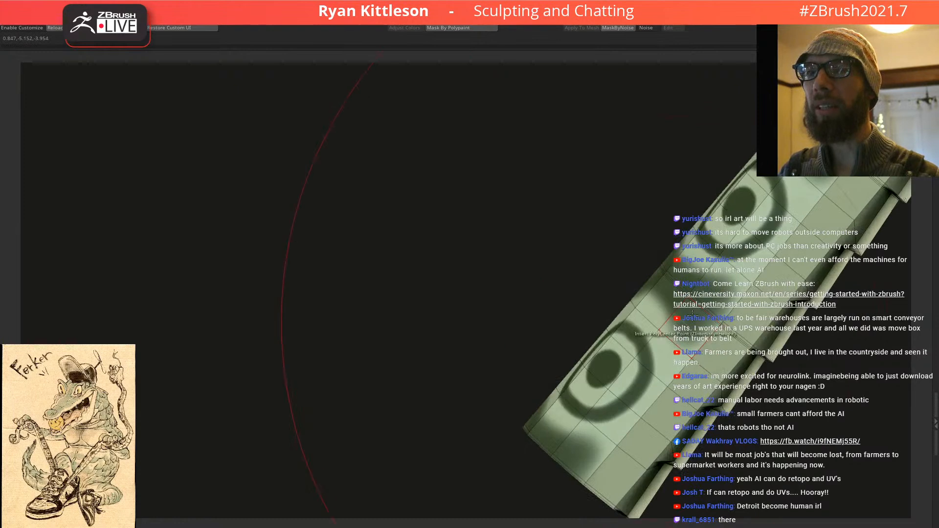
right_click_drag(727, 344, 725, 351, "ctrl")
right_click_drag(581, 393, 569, 272, "alt")
right_click_drag(660, 158, 388, 394, "alt")
right_click_drag(636, 176, 593, 251, "ctrl")
right_click_drag(646, 214, 617, 284, "ctrl")
left_click(514, 233)
right_click_drag(530, 223, 574, 219, "ctrl")
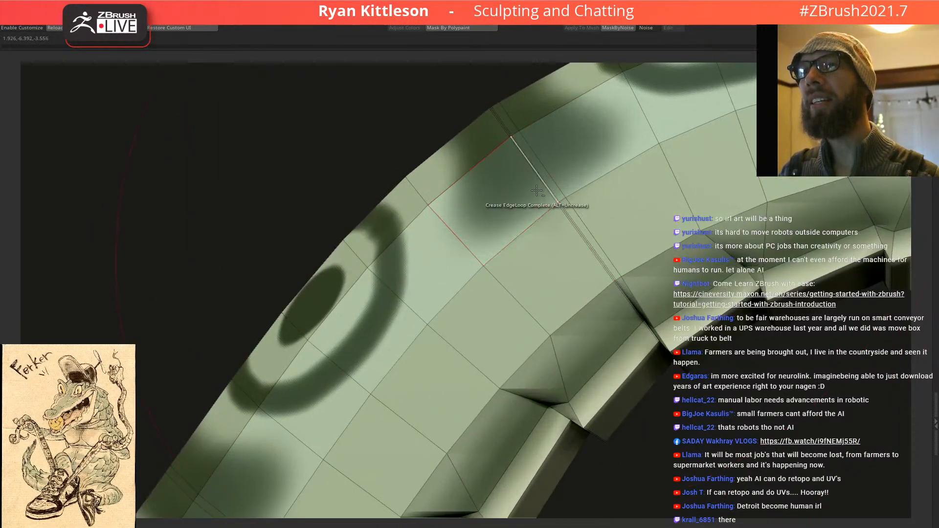
mouse_move(593, 188)
right_mouse_down("ctrl")
mouse_move(635, 159)
mouse_move(549, 221)
mouse_move(576, 228)
mouse_move(577, 201)
mouse_move(594, 184)
right_mouse_up("ctrl")
left_click(540, 247, "alt")
Step: Crease the complete edge loops at the segment seams through the second strand's S-shaped bend
right_click_drag(594, 183, 313, 196, "alt")
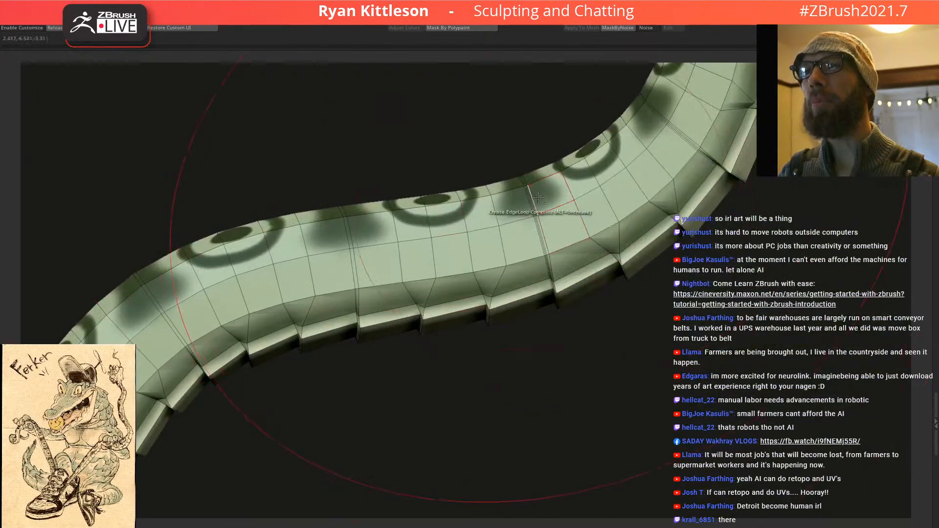
right_click_drag(545, 199, 594, 229, "ctrl")
right_click_drag(622, 189, 543, 349, "ctrl")
left_click(454, 222, "alt")
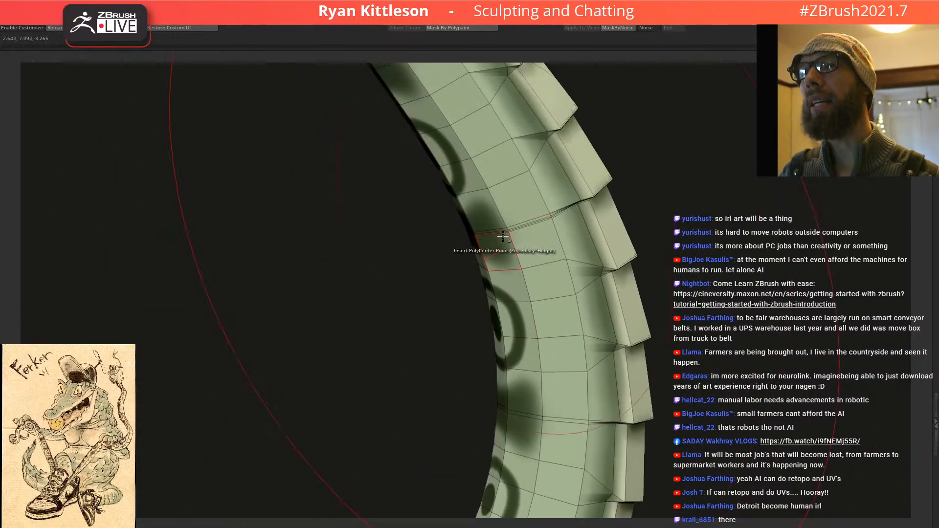
right_click_drag(510, 194, 455, 255, "ctrl")
left_click(464, 218)
right_click_drag(464, 212, 641, 345)
right_click_drag(511, 181, 578, 268, "alt")
right_click_drag(554, 155, 528, 391, "alt")
Step: Crease the last seam edge loops on the second strand up to its free end
right_click_drag(549, 183, 568, 273, "ctrl")
left_click(547, 174)
right_click_drag(547, 174, 514, 321, "ctrl")
left_click(559, 181)
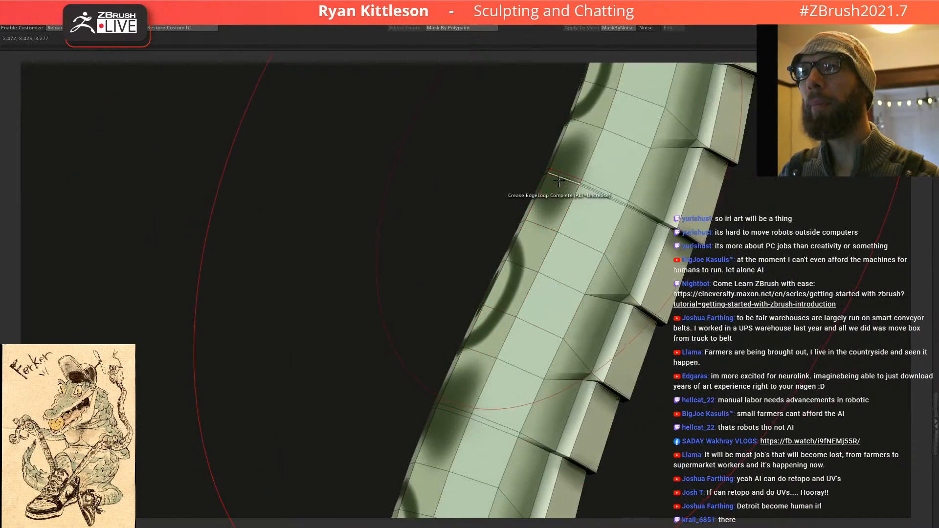
right_click_drag(576, 218, 529, 295, "alt")
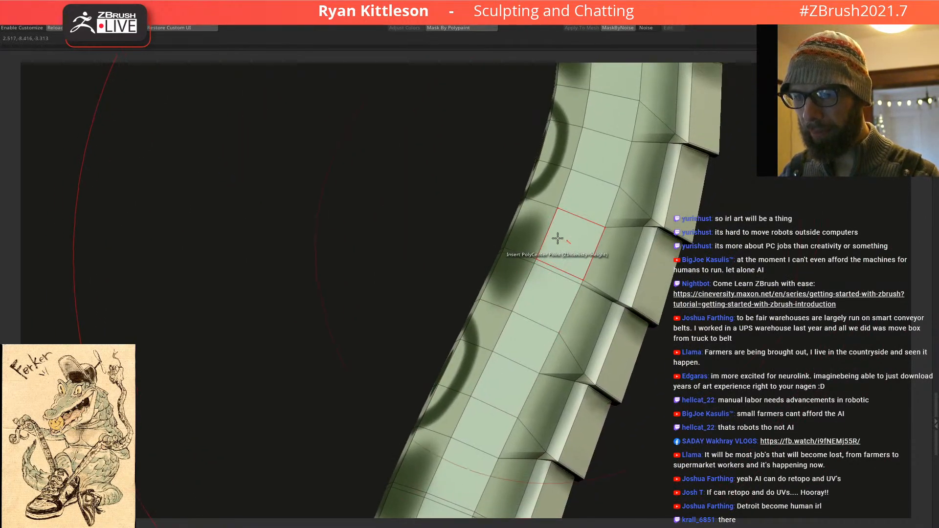
right_click_drag(570, 226, 530, 274)
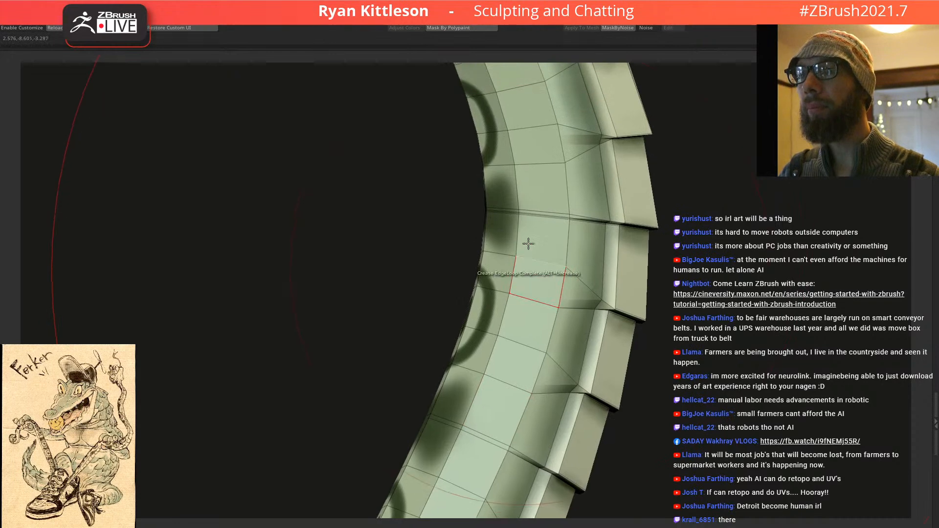
right_click_drag(513, 211, 521, 218)
left_click(518, 214, "alt")
right_click_drag(503, 191, 564, 366, "alt")
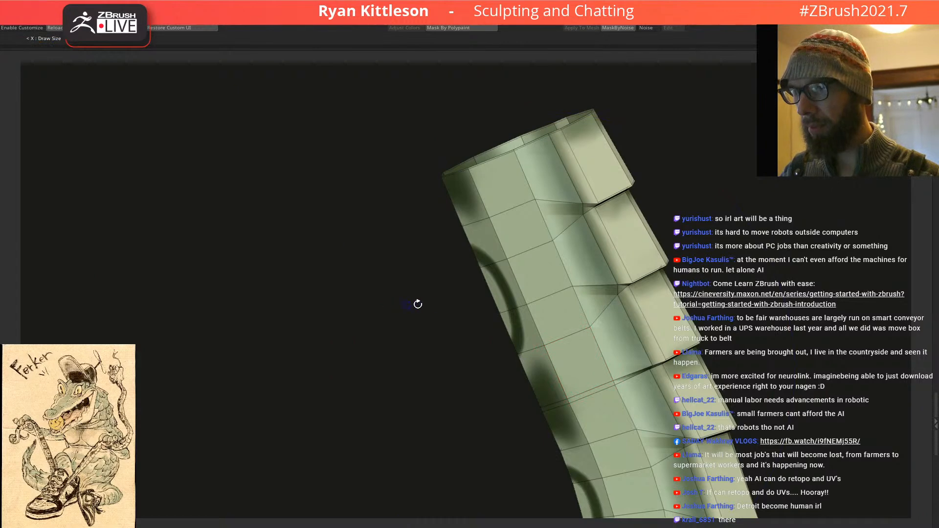
Step: Smooth the tight segment seams near the second strand's free end with a smaller brush, covering its patterned side
left_click_drag(593, 392, 582, 391, "shift")
mouse_move(582, 390)
right_mouse_down()
mouse_move(596, 383)
mouse_move(438, 391)
mouse_move(406, 420)
mouse_move(419, 440)
right_mouse_up()
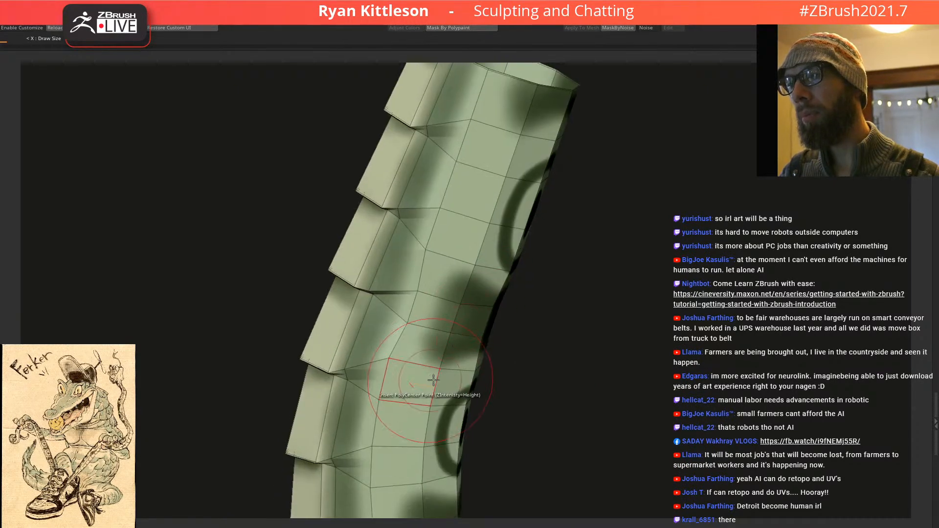
right_click_drag(432, 334, 424, 318)
right_click_drag(538, 313, 562, 309)
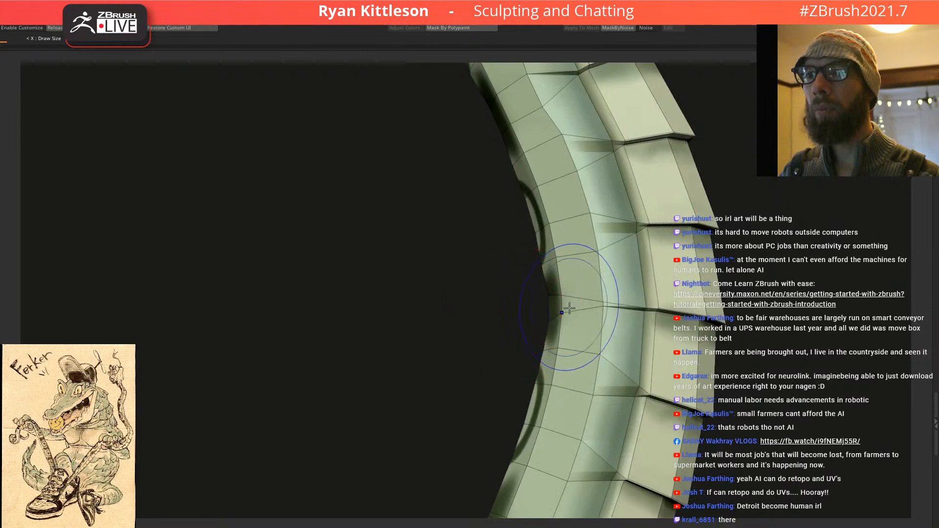
mouse_move(565, 342)
right_mouse_down()
mouse_move(570, 371)
mouse_move(552, 292)
mouse_move(462, 284)
mouse_move(413, 309)
mouse_move(425, 315)
mouse_move(448, 294)
mouse_move(433, 235)
right_mouse_up()
right_click_drag(510, 262, 436, 258)
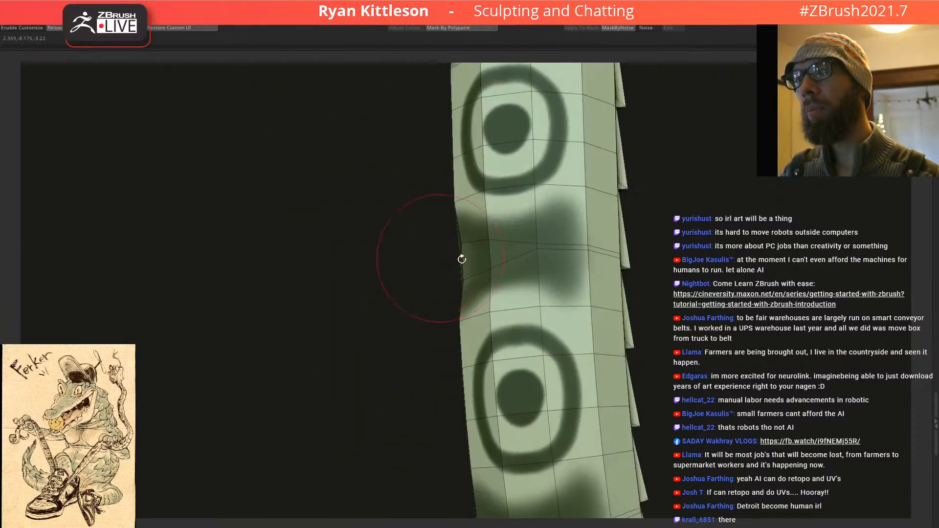
right_click_drag(539, 258, 437, 282)
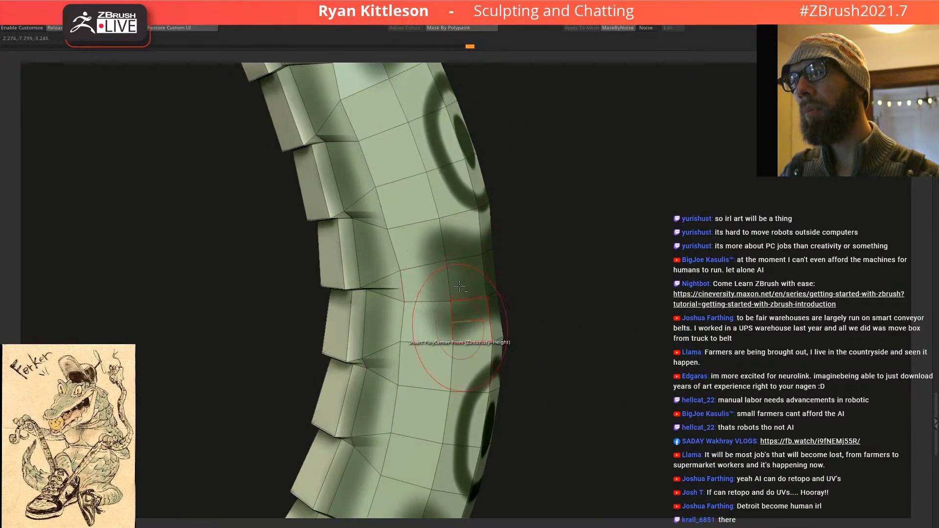
Step: Smooth the tight segment seams along the second strand's middle bend from several sides
right_click_drag(460, 323, 386, 367)
mouse_move(476, 373)
right_mouse_down()
mouse_move(431, 336)
mouse_move(492, 323)
mouse_move(423, 329)
mouse_move(419, 339)
mouse_move(379, 327)
right_mouse_up()
mouse_move(458, 311)
right_mouse_down()
mouse_move(421, 318)
mouse_move(452, 315)
right_mouse_up()
mouse_move(471, 362)
right_mouse_down()
mouse_move(454, 342)
mouse_move(474, 291)
mouse_move(501, 273)
mouse_move(369, 261)
mouse_move(350, 276)
mouse_move(370, 273)
mouse_move(385, 300)
mouse_move(453, 210)
mouse_move(493, 205)
right_mouse_up()
right_click_drag(477, 162, 404, 277)
right_click_drag(335, 292, 421, 291)
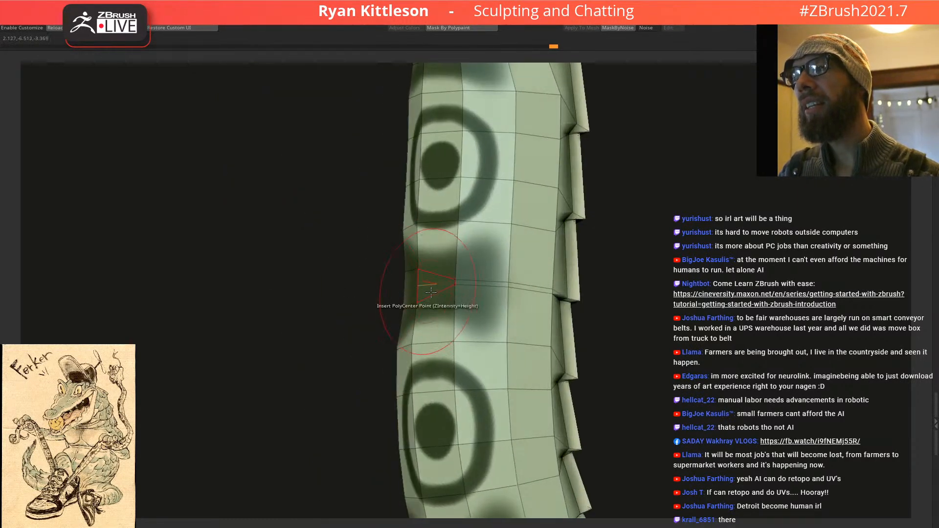
Step: Smooth the tight segment seams on the straight stretch below the second strand's bend
mouse_move(485, 290)
right_mouse_down()
mouse_move(440, 279)
mouse_move(489, 281)
right_mouse_up()
right_click_drag(462, 316, 526, 211)
right_click_drag(421, 279, 386, 269)
right_click_drag(453, 290, 497, 274)
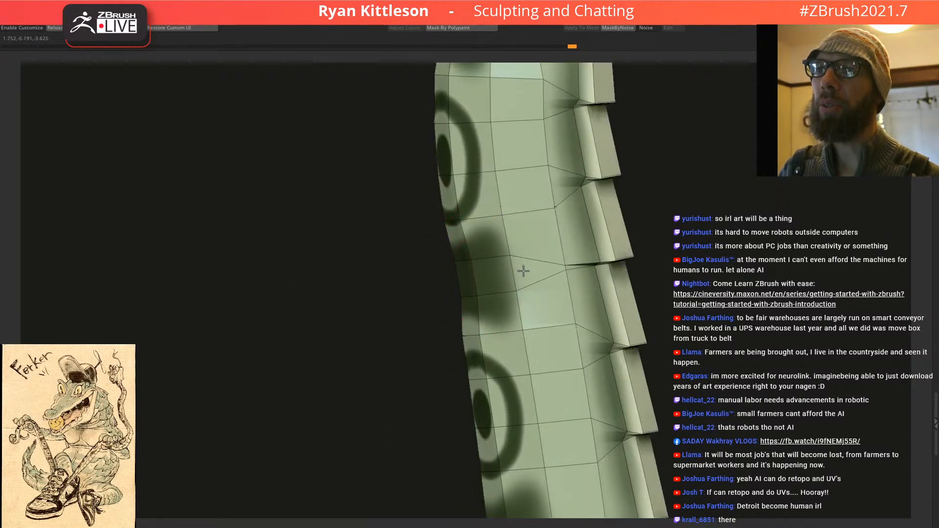
right_click_drag(527, 337, 455, 137, "alt")
right_click_drag(507, 308, 454, 223, "alt")
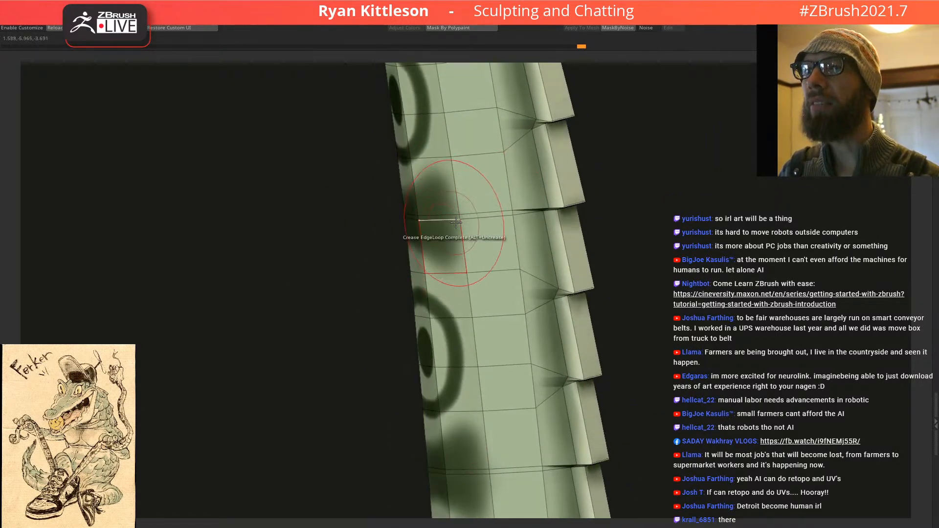
left_click_drag(464, 221, 483, 220)
Step: Smooth the following tight segment seams down the straight stretch towards the strand's open end
right_click_drag(409, 218, 342, 220)
right_click_drag(367, 440, 379, 245, "alt")
right_click_drag(437, 251, 327, 257)
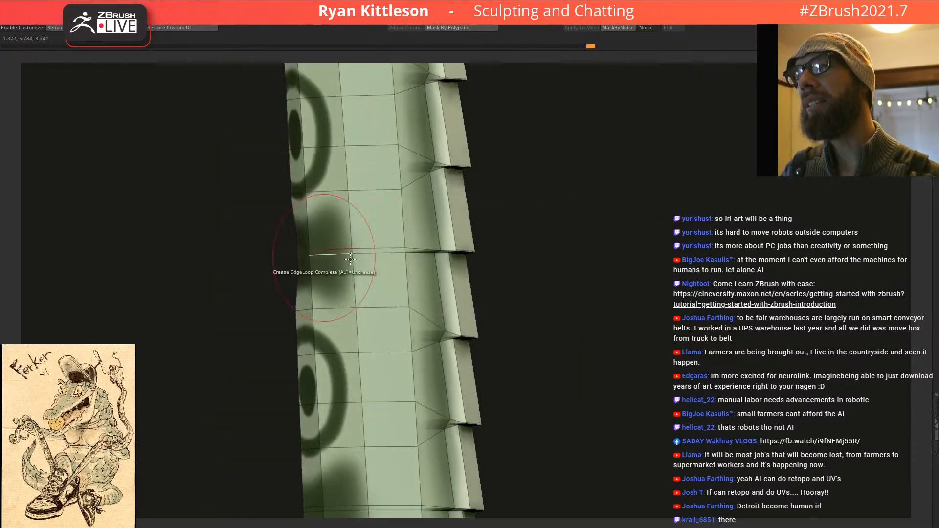
right_click_drag(382, 247, 471, 246, "alt")
left_click(405, 271)
right_click_drag(353, 273, 369, 138, "alt")
right_click_drag(367, 220, 299, 289)
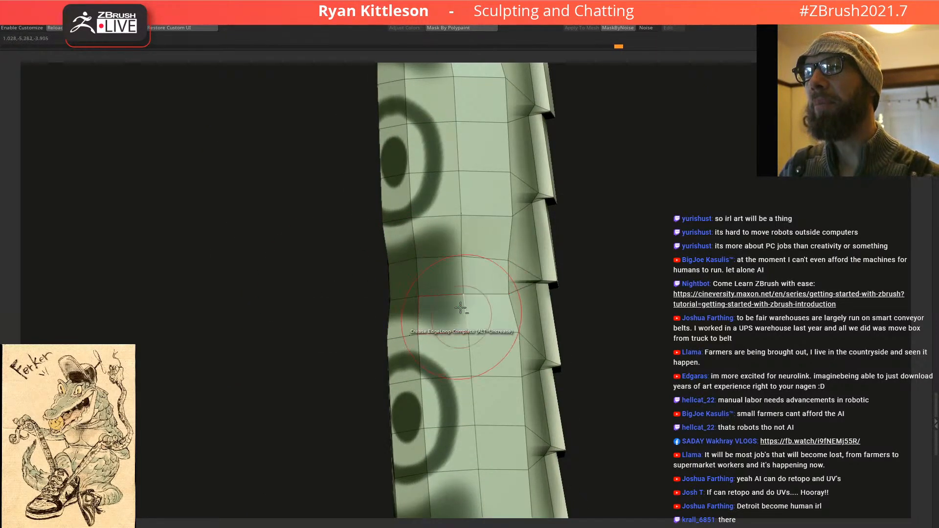
right_click_drag(462, 318, 442, 169, "alt")
right_click_drag(455, 279, 419, 278)
right_click_drag(444, 321, 440, 179, "alt")
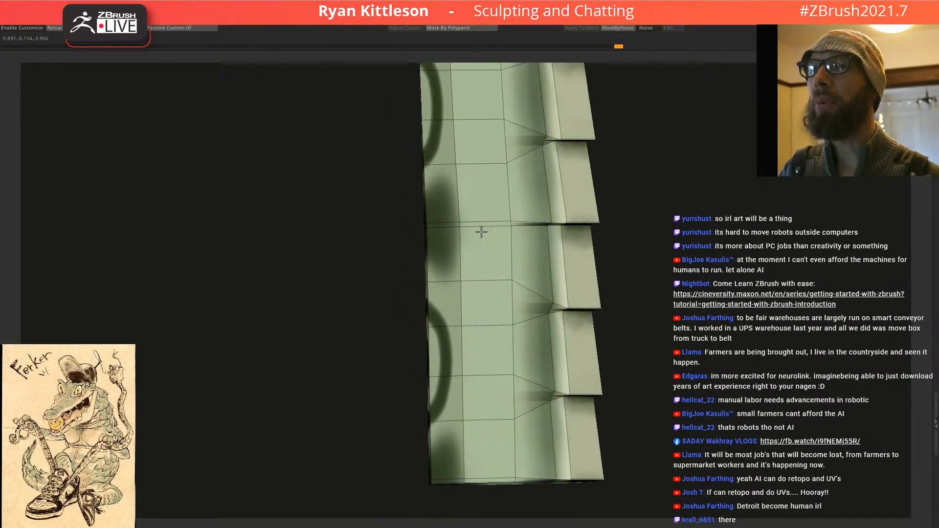
Step: Smooth the tight seam around the strand's open end so the closely spaced edge loops spread apart
right_click_drag(425, 247, 471, 199)
right_click_drag(379, 237, 388, 230)
right_click_drag(385, 276, 399, 327, "ctrl")
right_click_drag(408, 469, 459, 303, "alt")
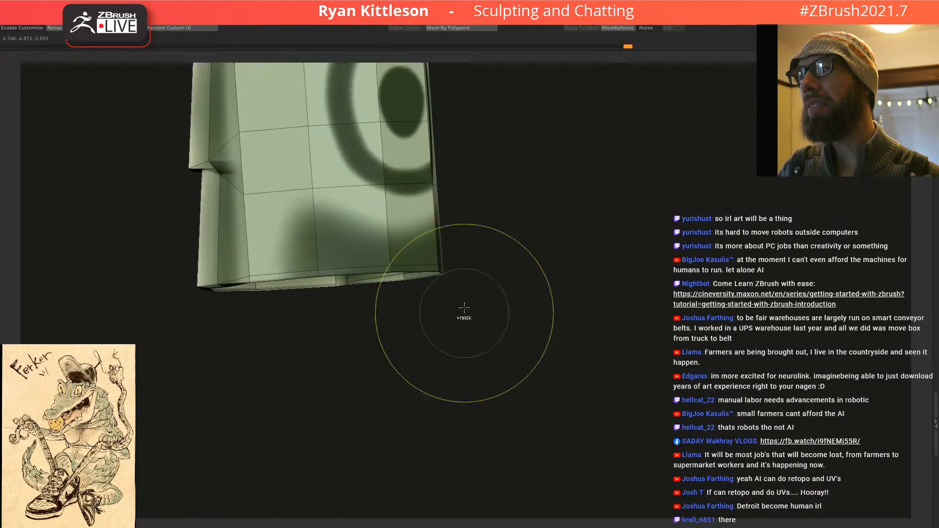
right_click_drag(323, 225, 374, 233)
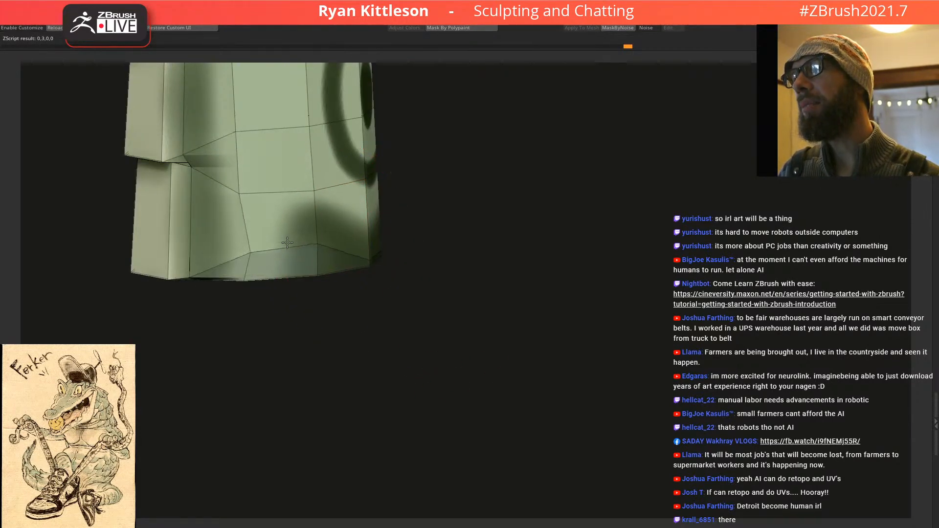
right_click_drag(315, 241, 387, 245)
left_click_drag(465, 253, 491, 226)
right_click_drag(490, 210, 434, 330, "ctrl")
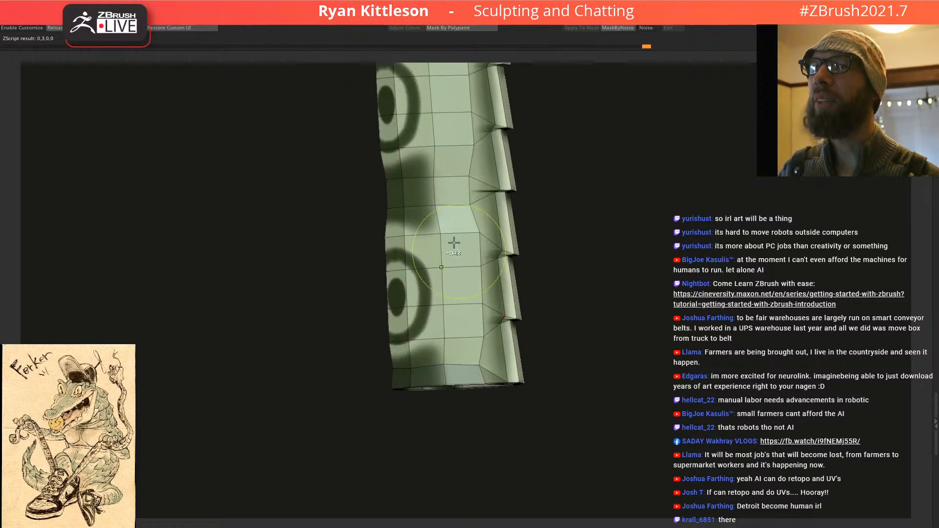
Step: Smooth the tight segment seams on the patterned side, working back up from the strand's open end
right_click_drag(439, 217, 443, 285, "alt")
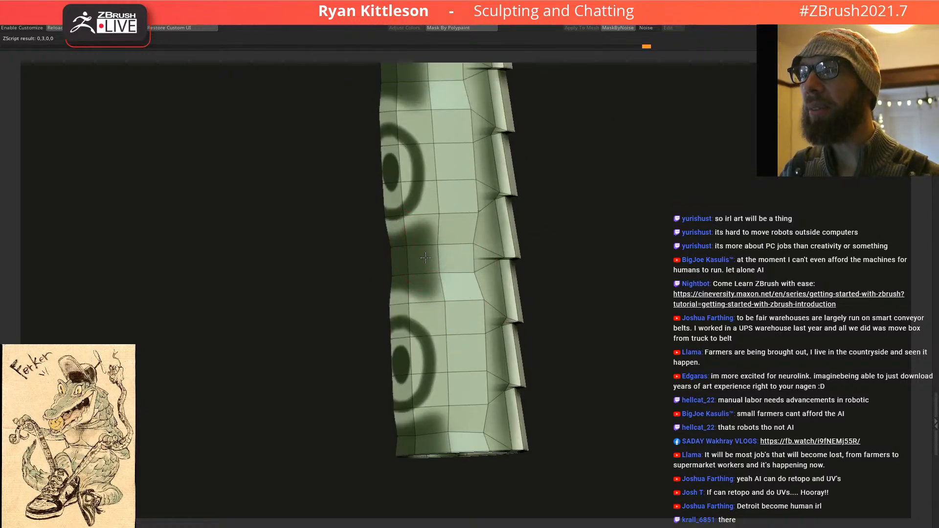
mouse_move(459, 268)
right_mouse_down()
mouse_move(415, 272)
mouse_move(453, 266)
mouse_move(422, 254)
mouse_move(501, 230)
mouse_move(401, 261)
right_mouse_up()
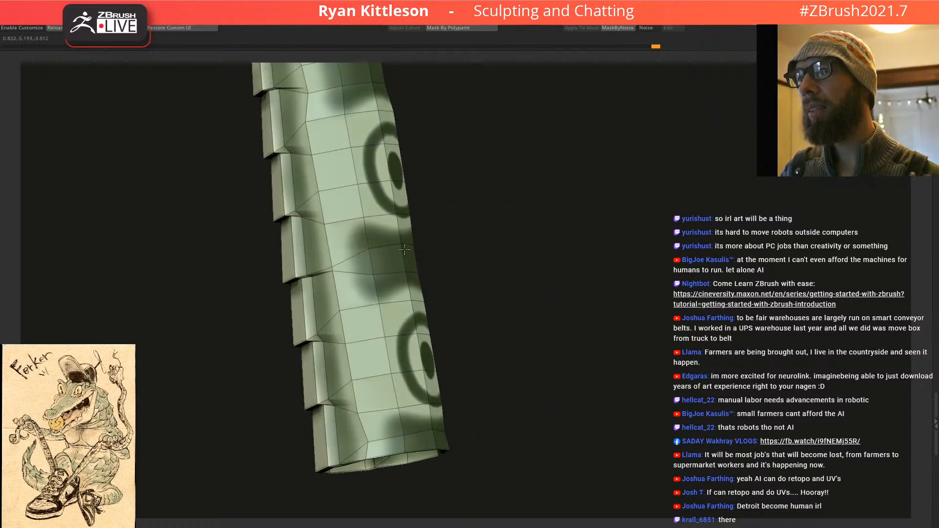
mouse_move(399, 409)
right_mouse_down()
mouse_move(417, 435)
mouse_move(406, 415)
mouse_move(524, 509)
right_mouse_up()
mouse_move(404, 217)
right_mouse_down()
mouse_move(385, 238)
mouse_move(436, 193)
mouse_move(364, 244)
mouse_move(390, 204)
mouse_move(379, 244)
mouse_move(381, 230)
mouse_move(367, 235)
mouse_move(399, 224)
mouse_move(379, 242)
mouse_move(366, 238)
right_mouse_up()
right_click_drag(377, 198, 376, 243)
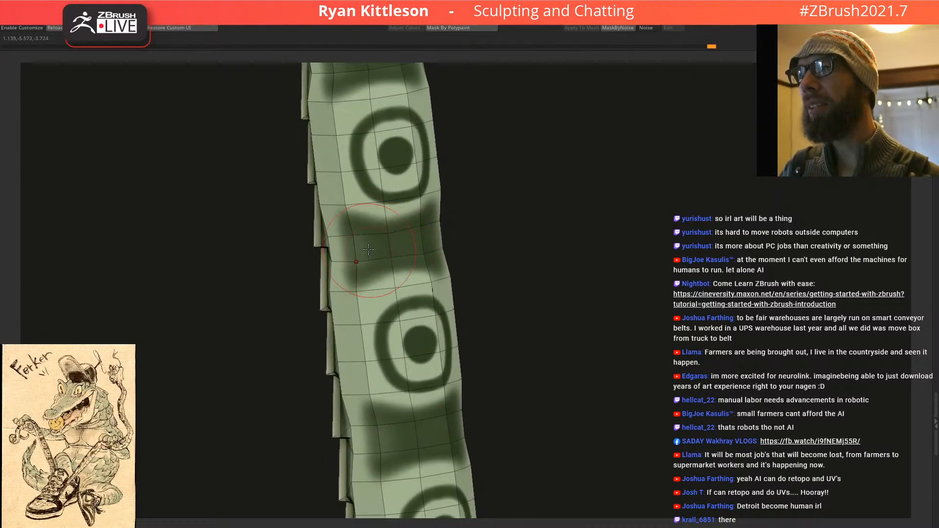
mouse_move(399, 228)
right_mouse_down()
mouse_move(418, 239)
mouse_move(480, 207)
mouse_move(366, 210)
mouse_move(363, 288)
mouse_move(302, 270)
mouse_move(387, 277)
mouse_move(403, 266)
mouse_move(386, 253)
mouse_move(419, 147)
mouse_move(385, 259)
mouse_move(298, 248)
mouse_move(391, 257)
right_mouse_up()
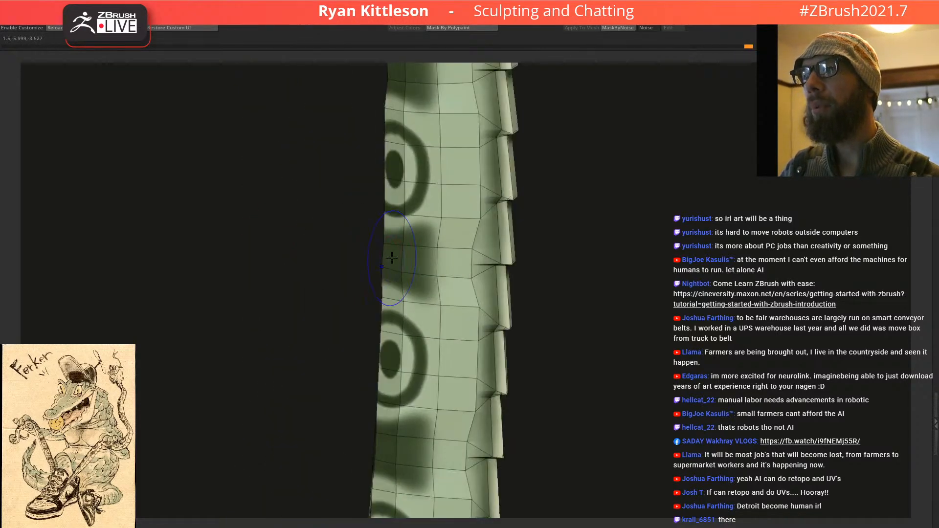
Step: Smooth the segment seams from the straight stretch into the strand's bend, covering its side and patterned faces
right_click_drag(413, 221, 396, 370)
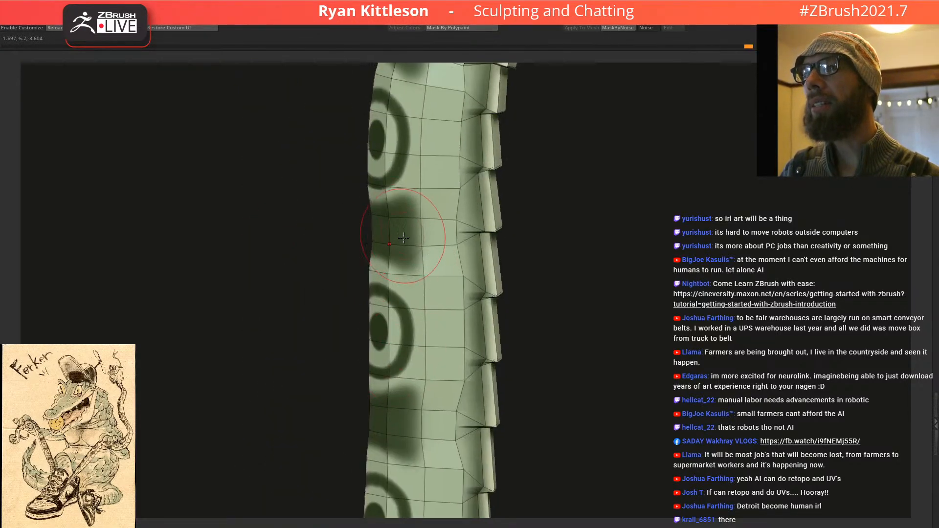
mouse_move(420, 226)
right_mouse_down()
mouse_move(430, 220)
mouse_move(357, 228)
mouse_move(377, 210)
mouse_move(279, 225)
mouse_move(406, 178)
mouse_move(381, 231)
mouse_move(369, 237)
mouse_move(384, 236)
mouse_move(390, 224)
mouse_move(338, 225)
mouse_move(293, 268)
right_mouse_up()
mouse_move(340, 236)
right_mouse_down()
mouse_move(294, 256)
mouse_move(336, 253)
mouse_move(352, 219)
mouse_move(312, 253)
mouse_move(273, 241)
mouse_move(335, 249)
right_mouse_up()
mouse_move(377, 225)
right_mouse_down()
mouse_move(364, 191)
mouse_move(328, 244)
right_mouse_up()
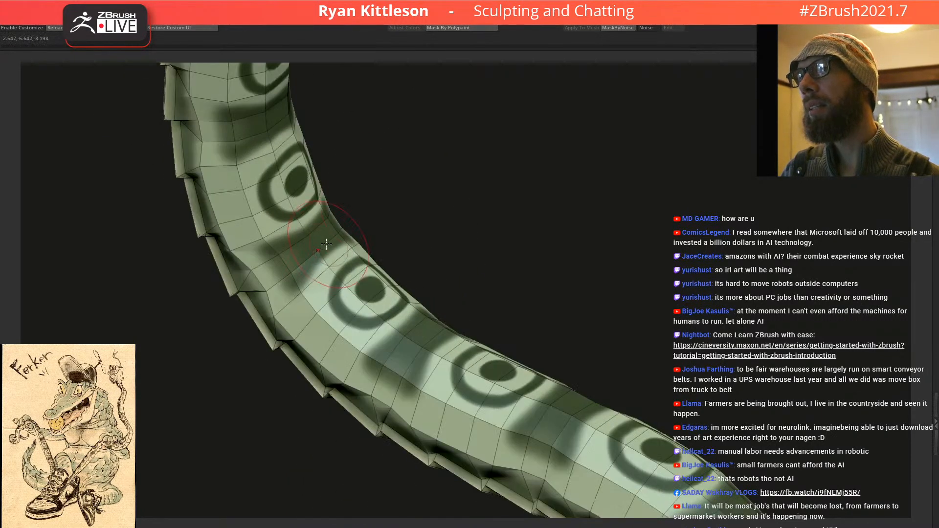
right_click_drag(283, 266, 287, 264)
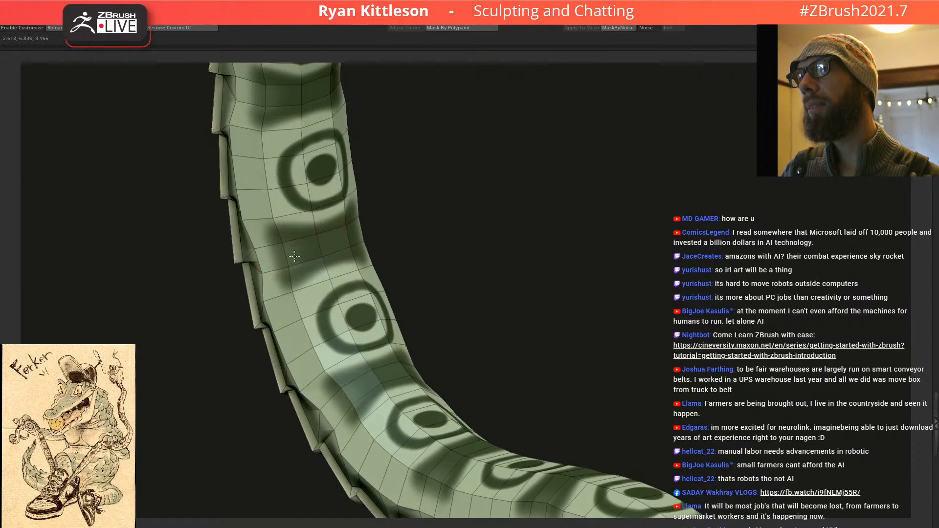
right_click_drag(342, 238, 343, 293)
Step: Smooth the remaining segment seams beyond the bend between the ringed spots on the patterned side
right_click_drag(321, 230, 404, 305)
right_click_drag(379, 222, 478, 242)
right_click_drag(372, 249, 346, 288)
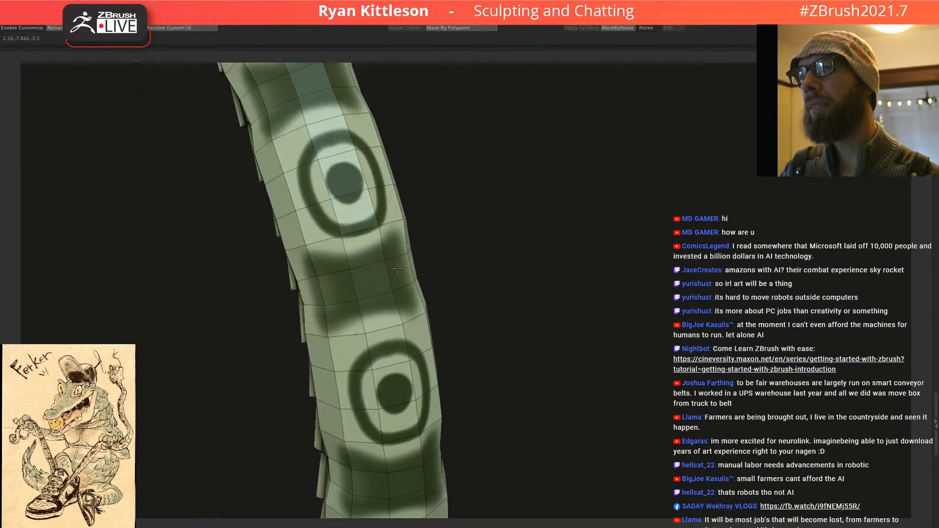
right_click_drag(346, 256, 354, 287)
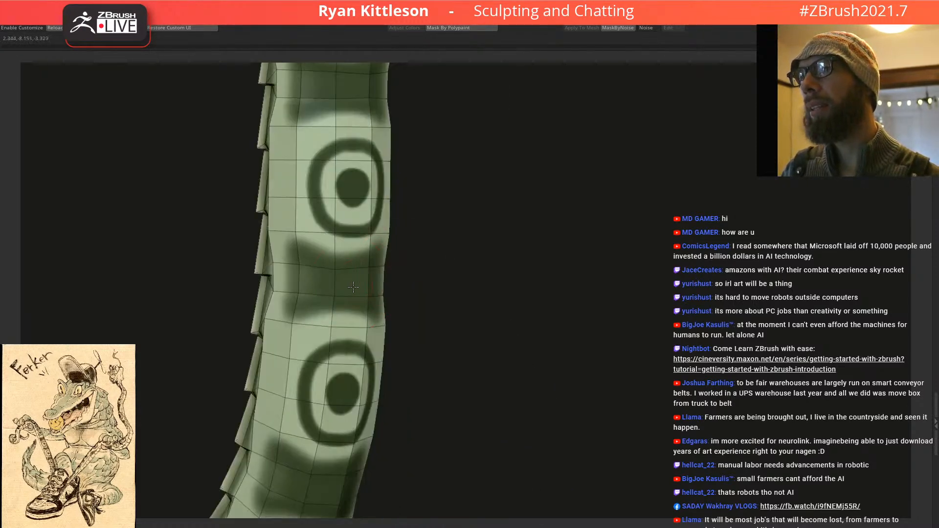
right_click_drag(353, 218, 390, 239)
right_click_drag(331, 221, 363, 287)
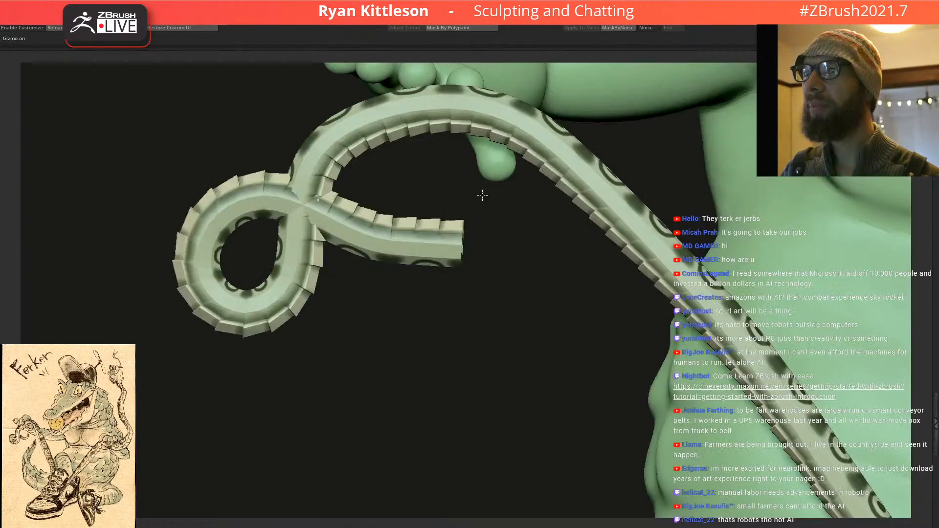
Step: Mask the free end of the looped strand below the hand, soften the mask edge and invert the mask
left_click_drag(448, 251, 523, 217, "ctrl")
left_click(449, 244, "ctrl")
left_click(449, 244, "ctrl")
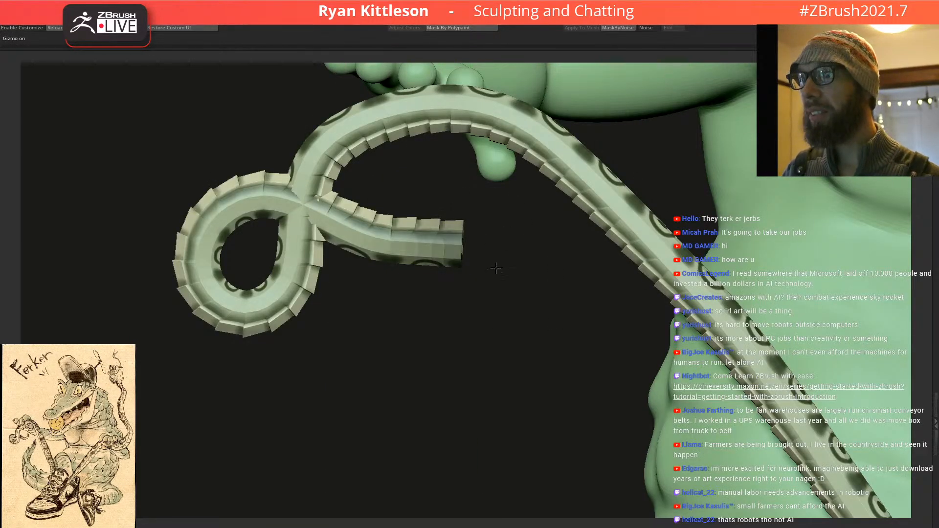
left_click(486, 293, "ctrl")
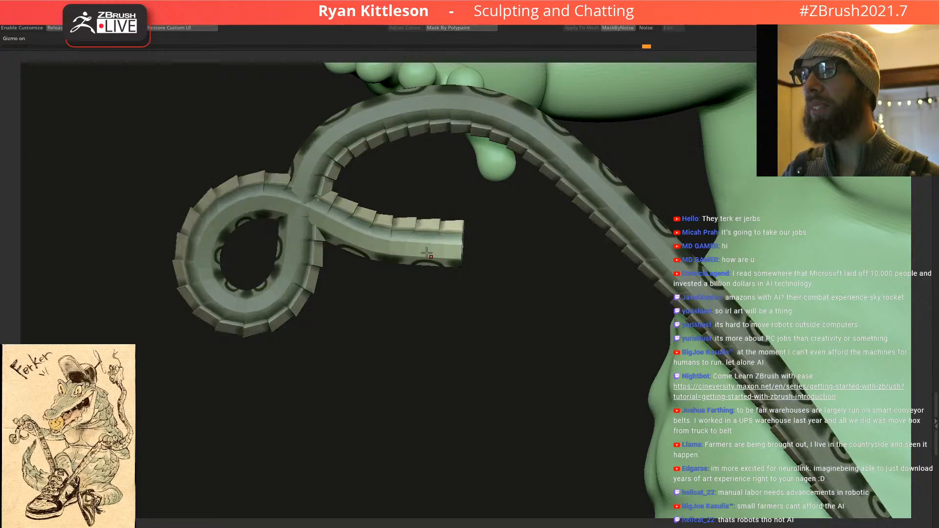
Step: Align the transform gizmo along the unmasked free end, shrink it to a thin taper and curl it inward
left_click_drag(388, 246, 441, 248)
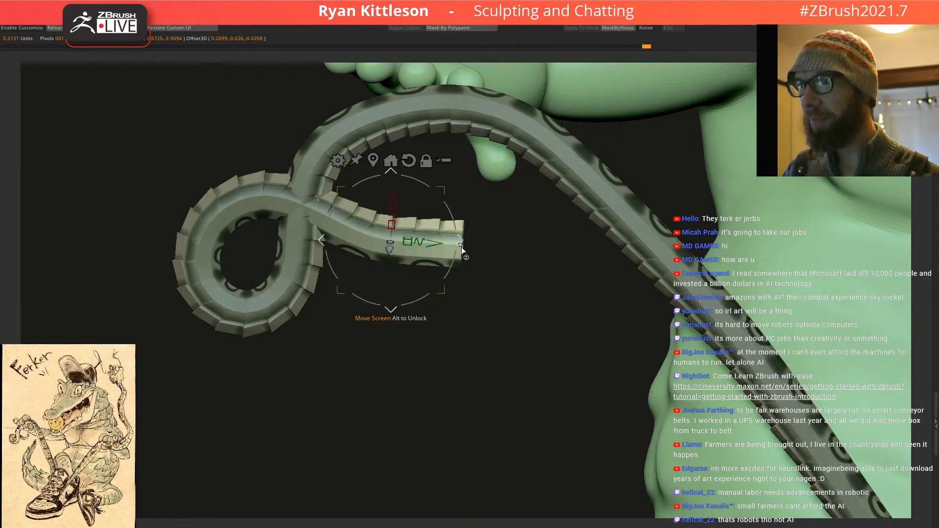
left_click_drag(406, 241, 355, 241)
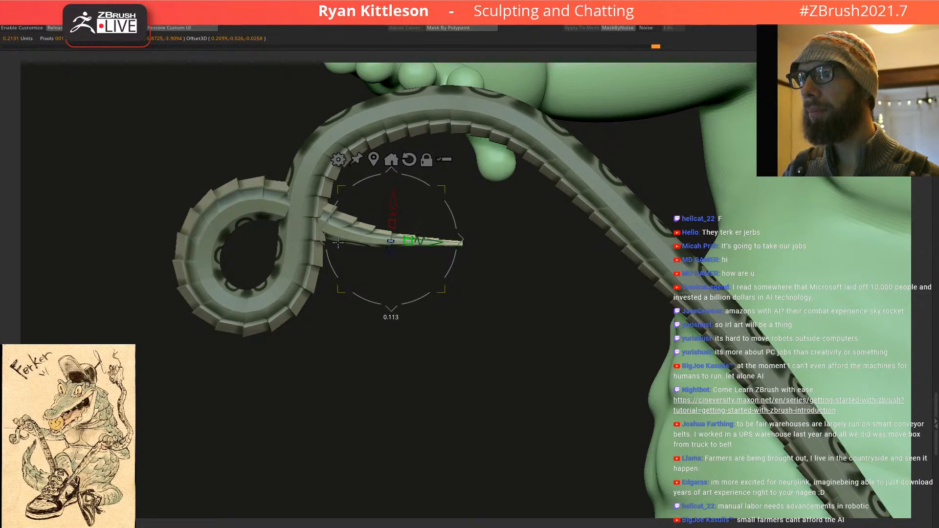
left_click_drag(335, 238, 317, 249)
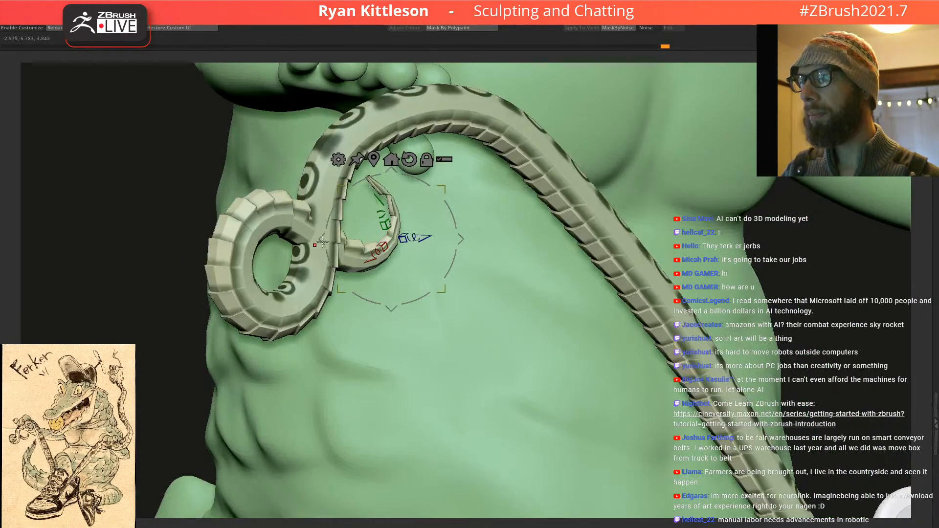
key("q")
right_click(324, 266)
mouse_move(296, 196)
right_mouse_down()
mouse_move(369, 251)
mouse_move(357, 245)
right_mouse_up()
left_click_drag(303, 242, 269, 233)
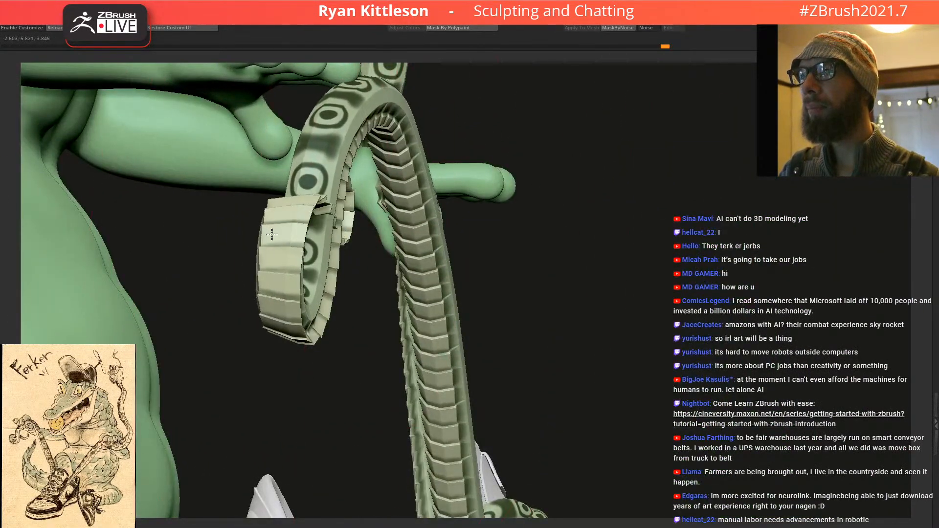
key("ctrl+z")
Step: Reshape the looped strand's curled free end from several sides with an adjusted brush size
right_click_drag(333, 242, 186, 359)
mouse_move(323, 235)
left_mouse_down()
mouse_move(304, 232)
mouse_move(379, 232)
left_mouse_up()
mouse_move(380, 231)
right_mouse_down()
mouse_move(342, 264)
mouse_move(377, 243)
mouse_move(242, 222)
right_mouse_up()
left_click_drag(337, 218, 243, 217)
key("ctrl+z")
right_click_drag(335, 220, 309, 198)
left_click_drag(383, 223, 376, 218)
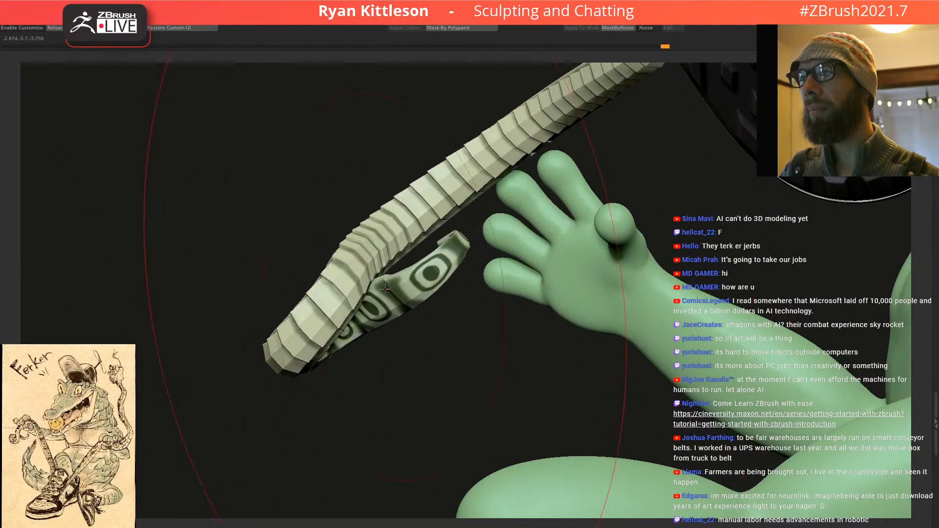
key("space")
left_click_drag(395, 286, 382, 284)
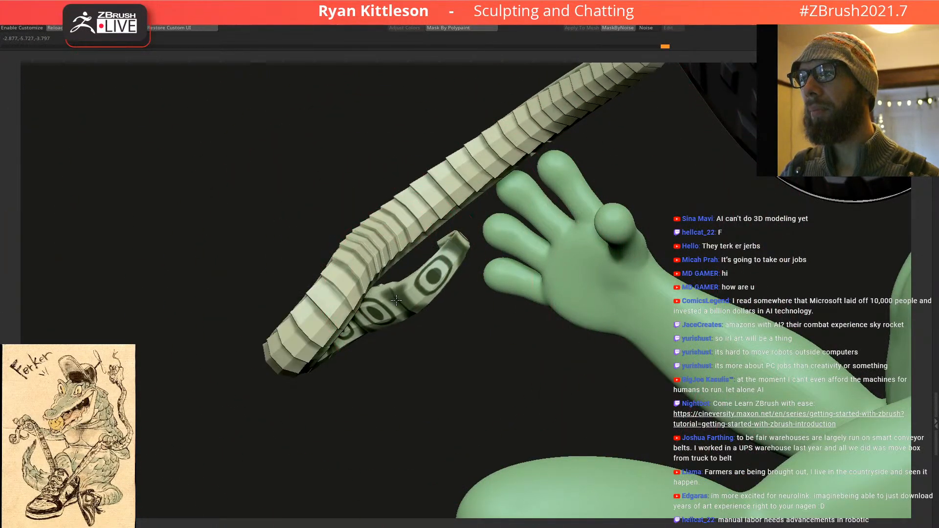
Step: Refine the thin tip into a rounder, smoother curl with a resized brush
right_click_drag(413, 285, 364, 275)
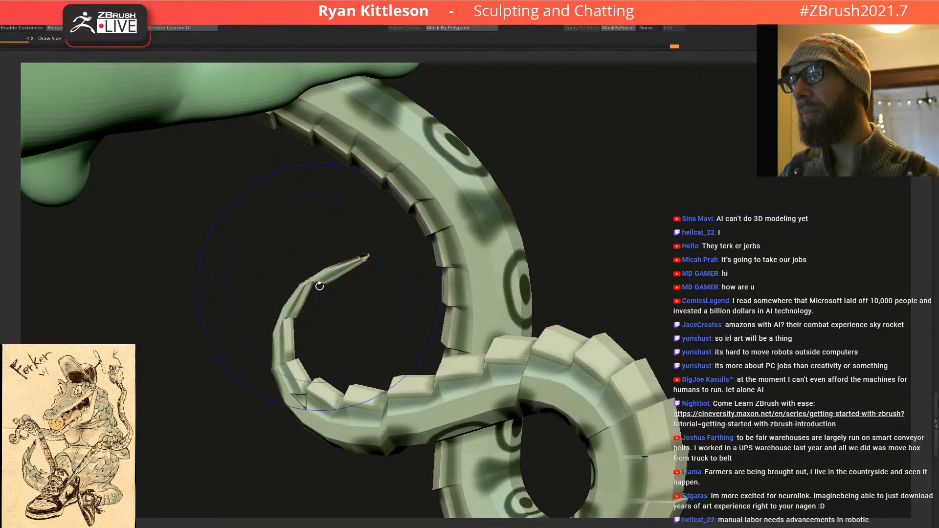
right_click_drag(321, 286, 301, 301)
mouse_move(339, 272)
right_mouse_down()
mouse_move(324, 253)
mouse_move(351, 267)
mouse_move(347, 259)
right_mouse_up()
key("space")
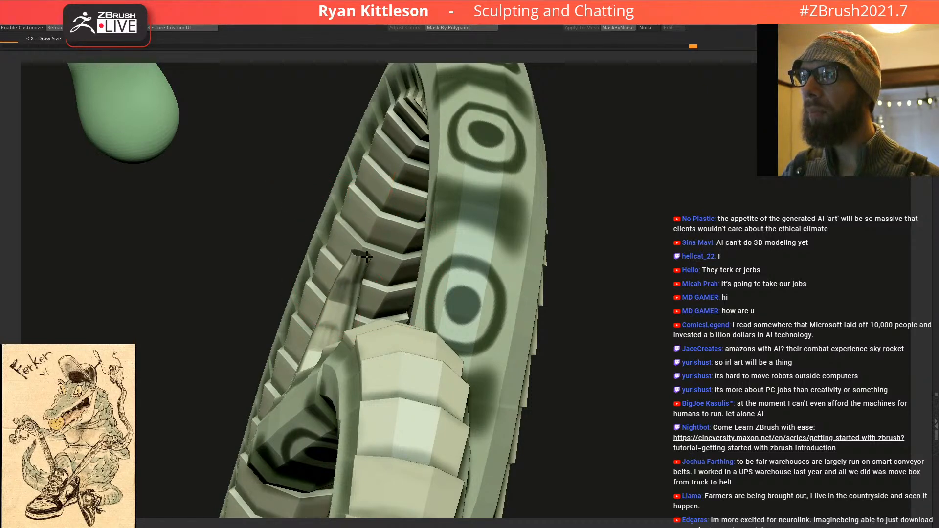
right_click_drag(358, 252, 377, 244)
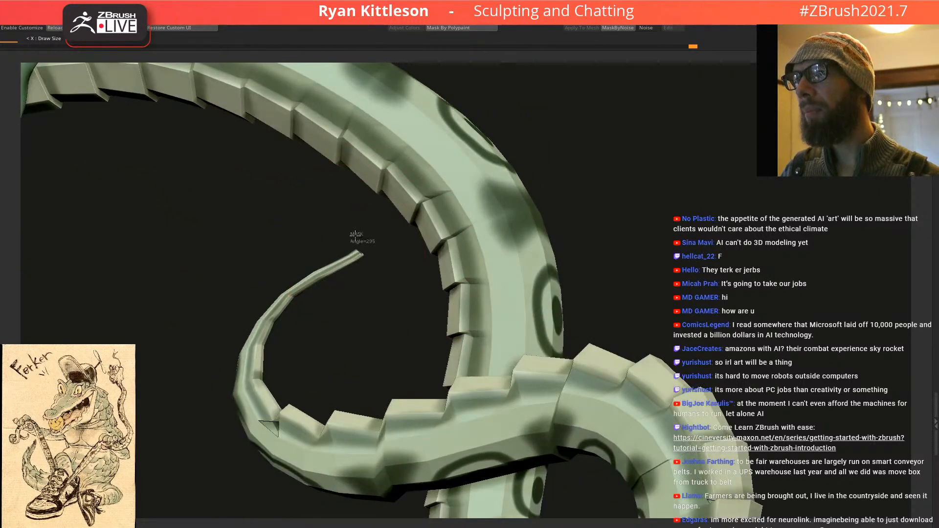
Step: Mask the strand's body, adjust the curled tip with the transform gizmo and clear the mask
left_click(616, 212, "ctrl")
key("w")
right_click_drag(364, 257, 304, 244)
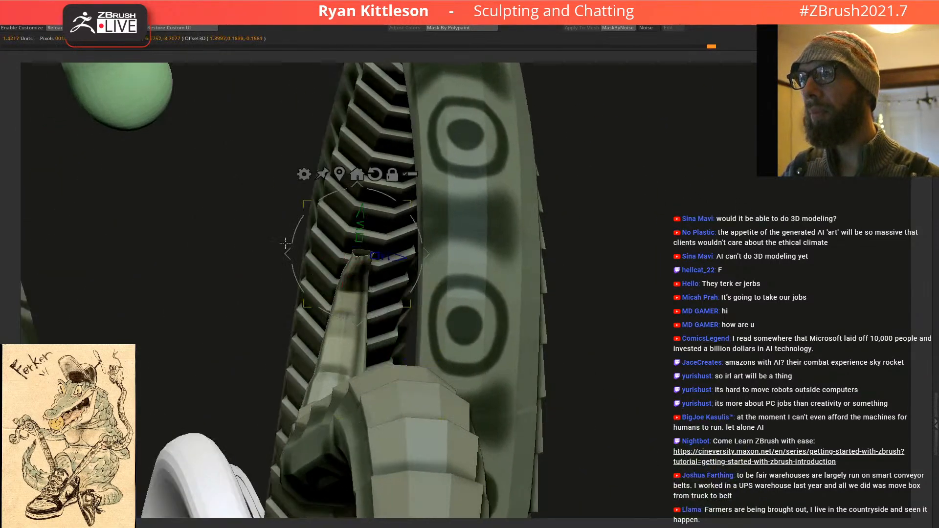
left_click_drag(372, 256, 360, 254)
key("q")
right_click_drag(362, 255, 437, 257)
left_click_drag(437, 257, 441, 253, "ctrl")
right_click_drag(511, 251, 399, 181)
key("q")
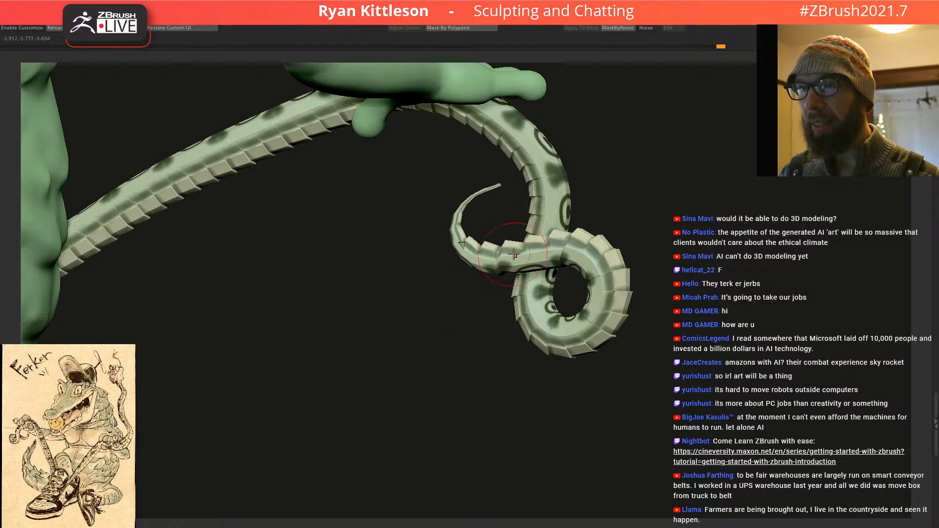
Step: Isolate the looped strand and mask its body so that only its shoe-side end stays unmasked
left_click_drag(513, 222, 417, 257)
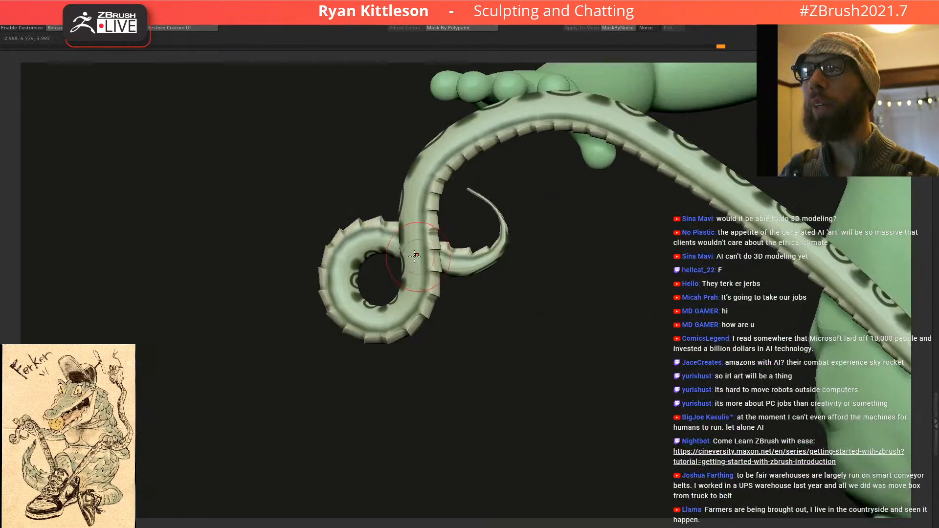
left_click_drag(568, 251, 523, 219)
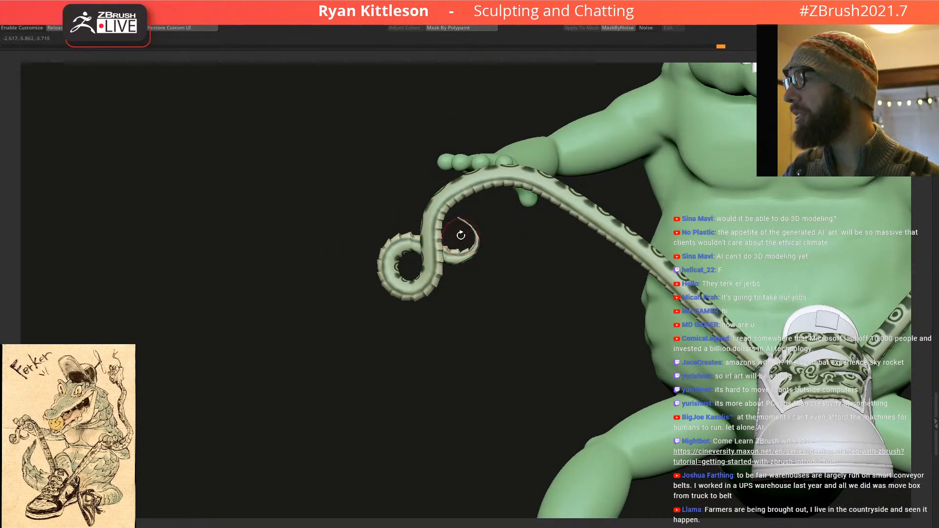
left_click_drag(475, 246, 510, 249)
right_click_drag(538, 273, 528, 242, "ctrl")
right_click_drag(468, 272, 522, 279, "ctrl")
key("alt+s")
left_click(448, 295, "ctrl+shift")
left_click_drag(379, 344, 318, 373, "ctrl")
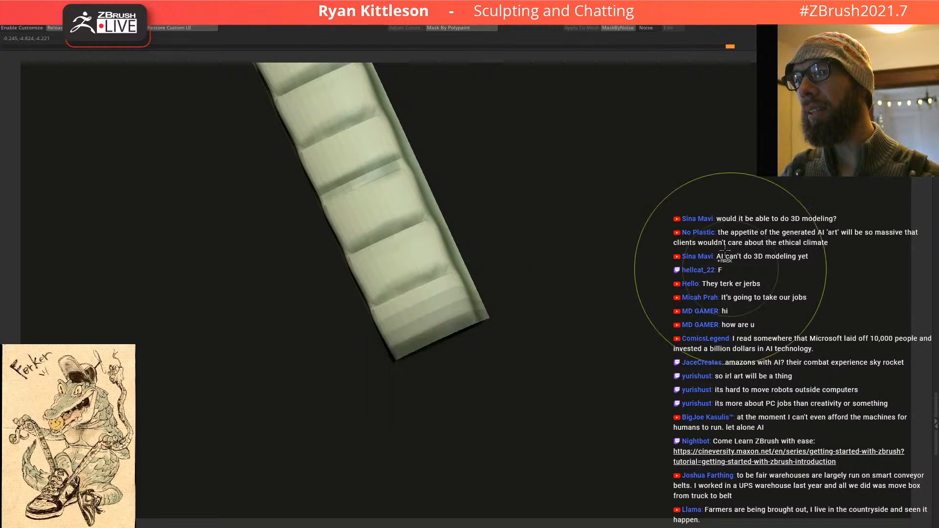
left_click(653, 233, "ctrl")
left_click(575, 304, "ctrl")
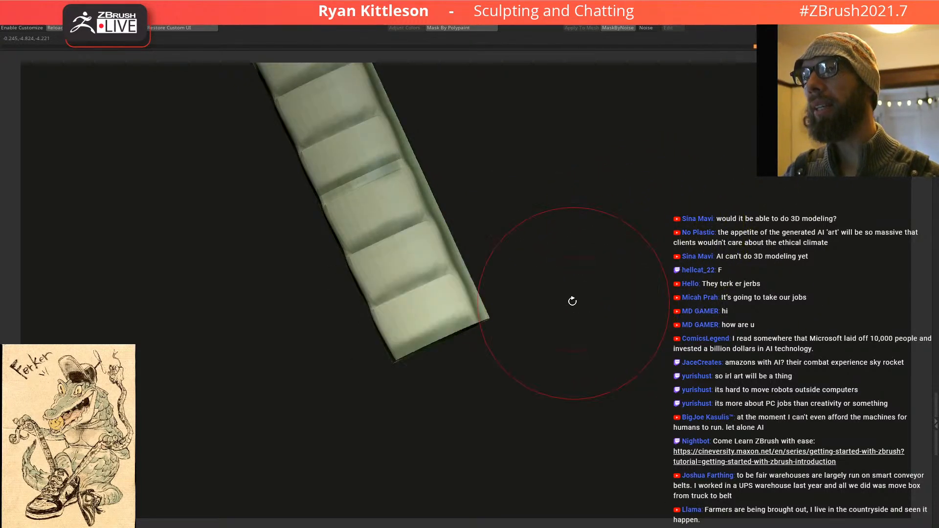
Step: Centre the transform gizmo on the strand's unmasked lower end, narrow it and fit it into the sneaker's eyelet
key("w")
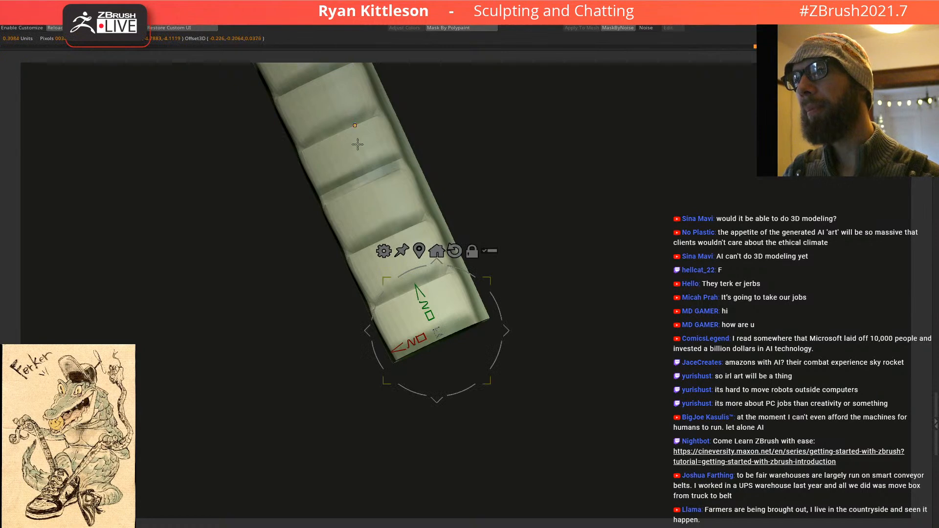
left_click(419, 251)
left_click_drag(539, 230, 507, 258)
left_click_drag(370, 190, 419, 298)
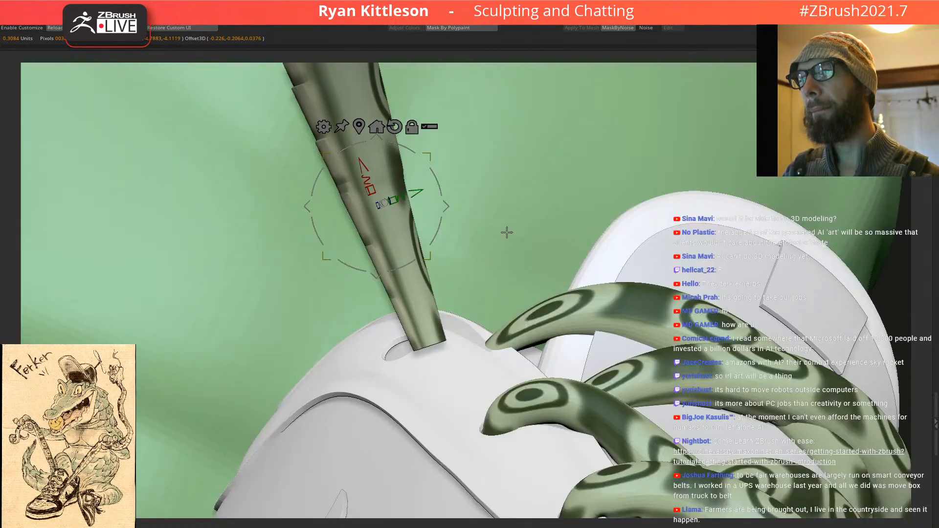
left_click_drag(505, 233, 489, 191)
left_click_drag(434, 175, 352, 231)
left_click_drag(409, 228, 391, 340)
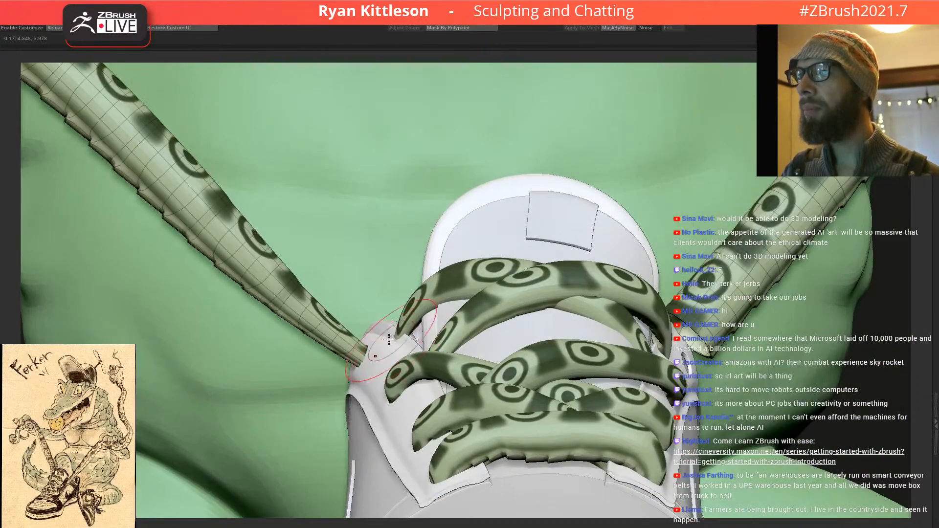
Step: Lower the looped strand's subdivision level, resize the brush and start evening out its segment seams near the shoe
key("shift+d")
mouse_move(279, 299)
left_mouse_down("alt")
mouse_move(360, 315)
mouse_move(344, 294)
mouse_move(308, 283)
left_mouse_up("alt")
key("space")
left_click_drag(360, 247, 348, 230)
right_click_drag(359, 245, 316, 288)
right_click_drag(376, 208, 482, 220)
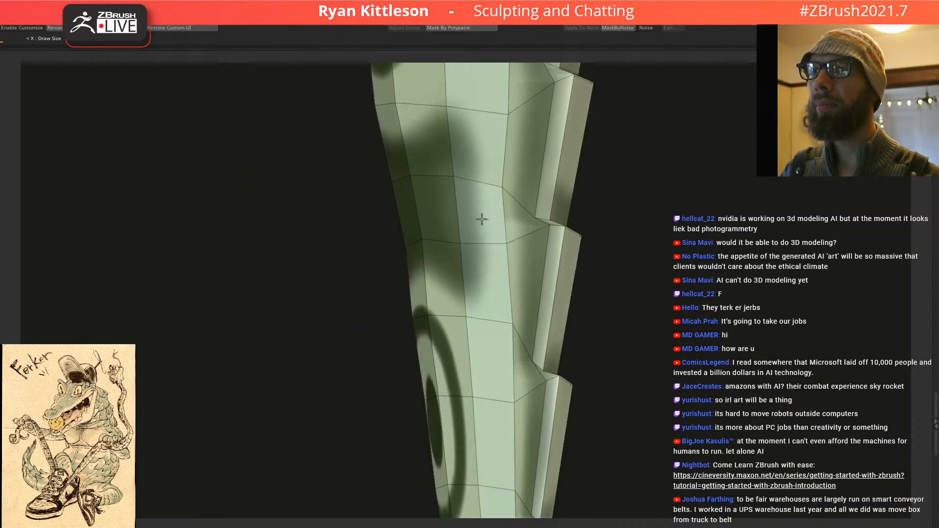
mouse_move(439, 264)
right_mouse_down()
mouse_move(491, 245)
mouse_move(407, 214)
mouse_move(428, 255)
right_mouse_up()
mouse_move(393, 199)
right_mouse_down()
mouse_move(433, 193)
mouse_move(474, 169)
mouse_move(455, 181)
mouse_move(457, 190)
mouse_move(477, 196)
mouse_move(560, 173)
mouse_move(547, 216)
mouse_move(509, 249)
mouse_move(522, 248)
mouse_move(549, 221)
mouse_move(446, 218)
mouse_move(339, 231)
mouse_move(369, 210)
mouse_move(352, 394)
mouse_move(315, 256)
right_mouse_up()
right_click_drag(389, 237, 490, 234)
mouse_move(490, 233)
left_mouse_down()
mouse_move(540, 240)
mouse_move(521, 237)
left_mouse_up()
right_click_drag(496, 248, 466, 279)
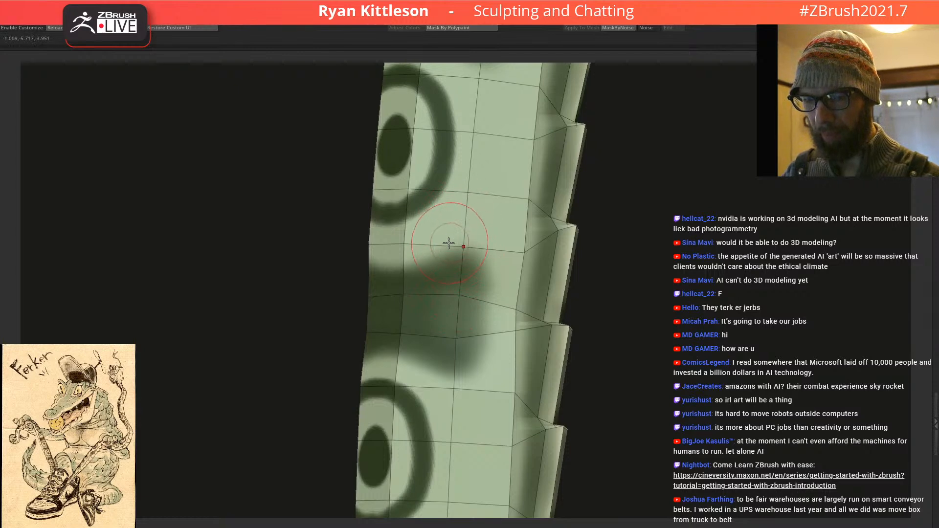
Step: Smooth the segment seam across the strand's dark band, covering its sides and ridged edge
mouse_move(453, 225)
right_mouse_down()
mouse_move(433, 306)
mouse_move(360, 293)
mouse_move(266, 318)
mouse_move(278, 194)
mouse_move(323, 391)
right_mouse_up()
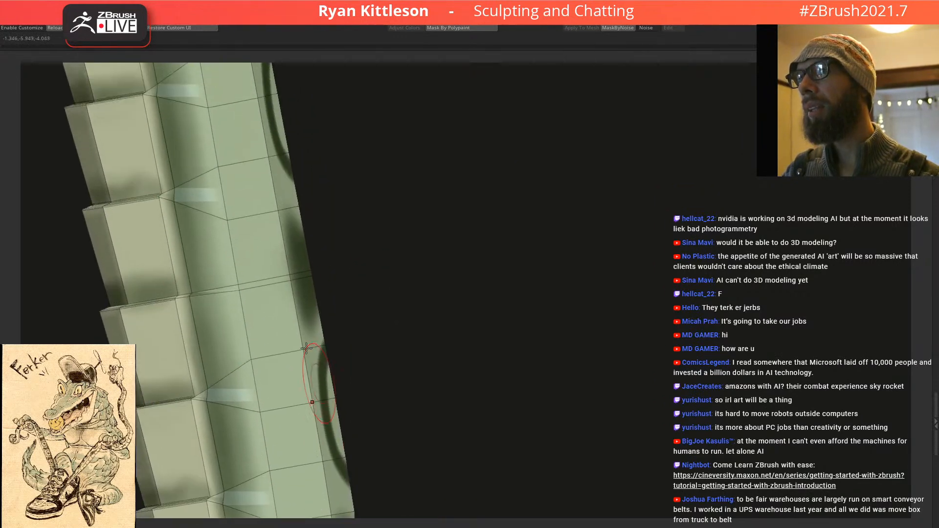
left_click_drag(240, 287, 281, 273, "shift")
right_click_drag(291, 262, 255, 276)
left_click_drag(348, 282, 433, 261, "shift")
right_click_drag(436, 259, 448, 327)
right_click_drag(371, 237, 274, 242)
left_click_drag(253, 246, 237, 245, "shift")
Step: Smooth the next segment seam further up the strand from both sides
mouse_move(269, 93)
right_mouse_down("alt")
mouse_move(298, 172)
mouse_move(329, 358)
right_mouse_up("alt")
right_click_drag(281, 259, 312, 235)
mouse_move(264, 218)
left_mouse_down("shift")
mouse_move(256, 212)
mouse_move(299, 203)
left_mouse_up("shift")
right_click_drag(299, 205, 246, 234)
left_click_drag(355, 207, 342, 206, "shift")
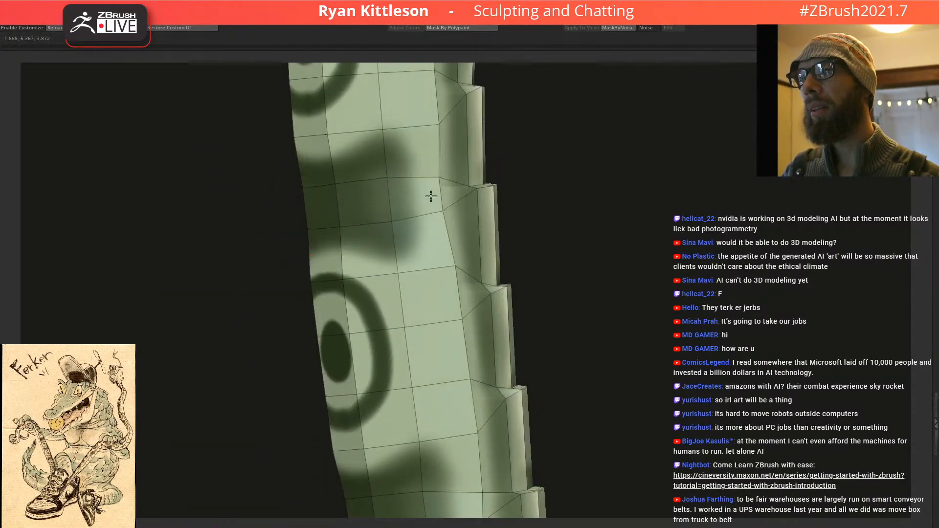
mouse_move(407, 195)
right_mouse_down()
mouse_move(428, 197)
mouse_move(409, 180)
mouse_move(390, 245)
right_mouse_up()
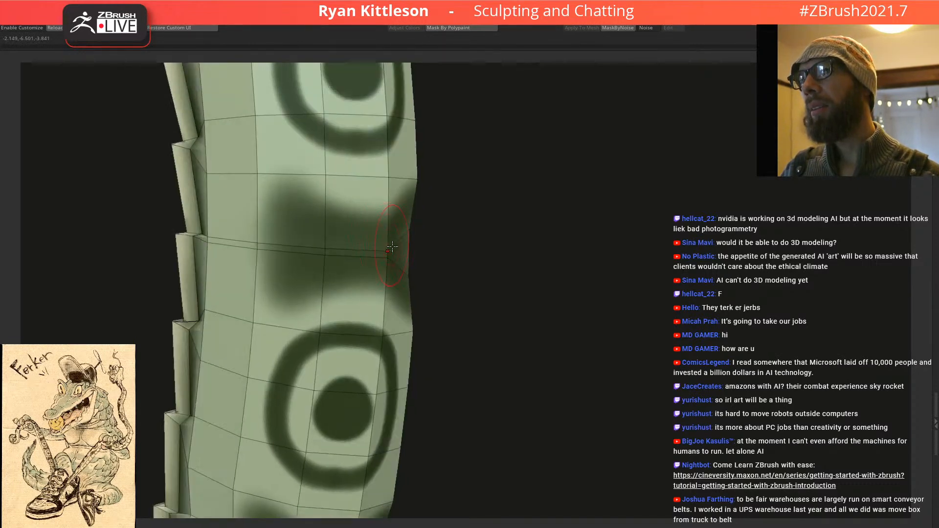
right_click_drag(251, 237, 214, 250)
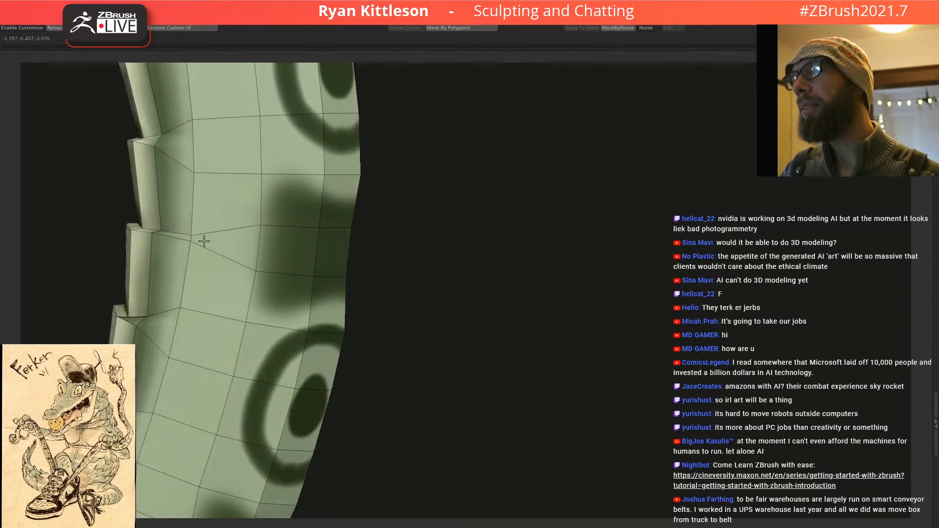
Step: Smooth the following seams through the dark bands between the ring markings, working around the strand
right_click_drag(268, 156, 315, 388, "alt")
right_click_drag(254, 225, 234, 222)
left_click_drag(232, 222, 332, 195, "shift")
mouse_move(333, 195)
right_mouse_down()
mouse_move(294, 201)
mouse_move(436, 218)
mouse_move(416, 223)
right_mouse_up()
mouse_move(418, 159)
right_mouse_down()
mouse_move(392, 218)
mouse_move(415, 245)
mouse_move(433, 237)
right_mouse_up()
left_click_drag(365, 234, 282, 198, "shift")
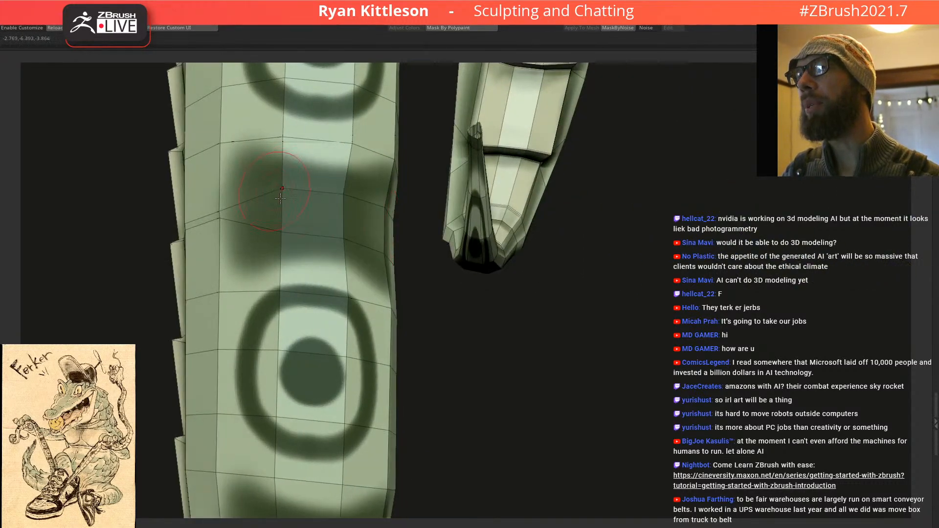
right_click_drag(278, 191, 318, 206)
left_click_drag(231, 218, 182, 210, "shift")
mouse_move(205, 185)
right_mouse_down()
mouse_move(195, 234)
mouse_move(278, 283)
mouse_move(248, 256)
mouse_move(236, 269)
right_mouse_up()
left_click_drag(313, 205, 408, 190, "shift")
Step: Smooth the seams on the stretch where the strand bends into its loop
mouse_move(476, 195)
right_mouse_down()
mouse_move(435, 193)
mouse_move(378, 411)
right_mouse_up()
right_click_drag(443, 233, 421, 163)
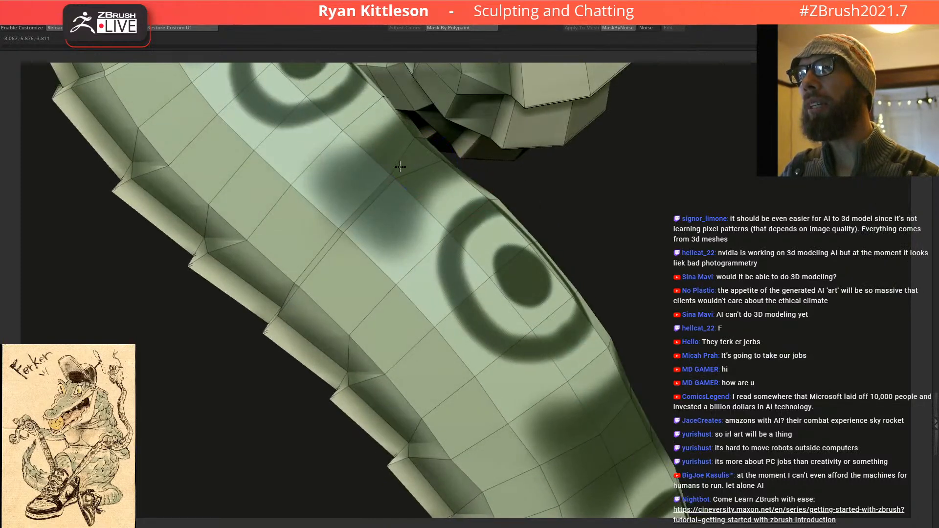
mouse_move(264, 288)
right_mouse_down()
mouse_move(305, 193)
mouse_move(379, 210)
mouse_move(310, 233)
right_mouse_up()
mouse_move(391, 184)
right_mouse_down()
mouse_move(324, 270)
mouse_move(428, 266)
right_mouse_up()
left_click_drag(427, 266, 531, 263, "shift")
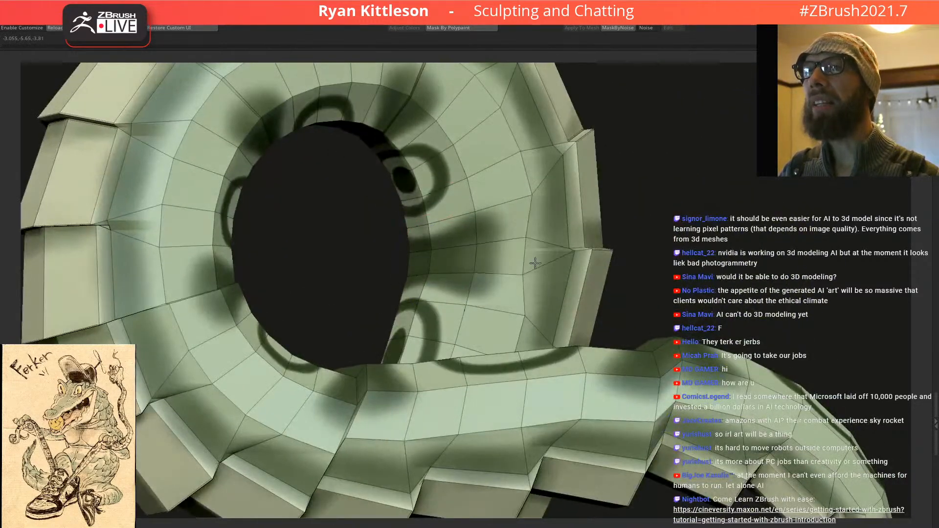
Step: Even out the segment seams around the inner and outer sides of the strand's loop
right_click_drag(476, 207, 442, 243)
left_click_drag(425, 204, 455, 147)
mouse_move(456, 147)
right_mouse_down()
mouse_move(409, 293)
mouse_move(324, 338)
mouse_move(361, 304)
mouse_move(331, 339)
mouse_move(357, 283)
mouse_move(328, 293)
mouse_move(377, 210)
mouse_move(340, 240)
right_mouse_up()
mouse_move(367, 275)
right_mouse_down()
mouse_move(325, 273)
mouse_move(342, 274)
right_mouse_up()
mouse_move(520, 236)
right_mouse_down()
mouse_move(381, 196)
mouse_move(406, 196)
mouse_move(418, 224)
right_mouse_up()
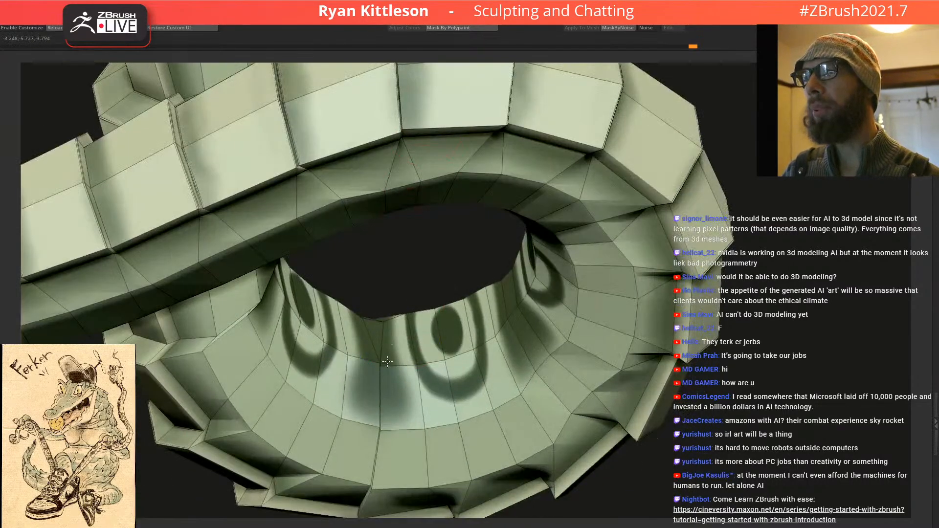
mouse_move(387, 351)
right_mouse_down()
mouse_move(398, 317)
mouse_move(383, 340)
mouse_move(342, 318)
mouse_move(325, 289)
right_mouse_up()
mouse_move(367, 267)
right_mouse_down()
mouse_move(329, 283)
mouse_move(360, 325)
mouse_move(398, 262)
mouse_move(441, 260)
right_mouse_up()
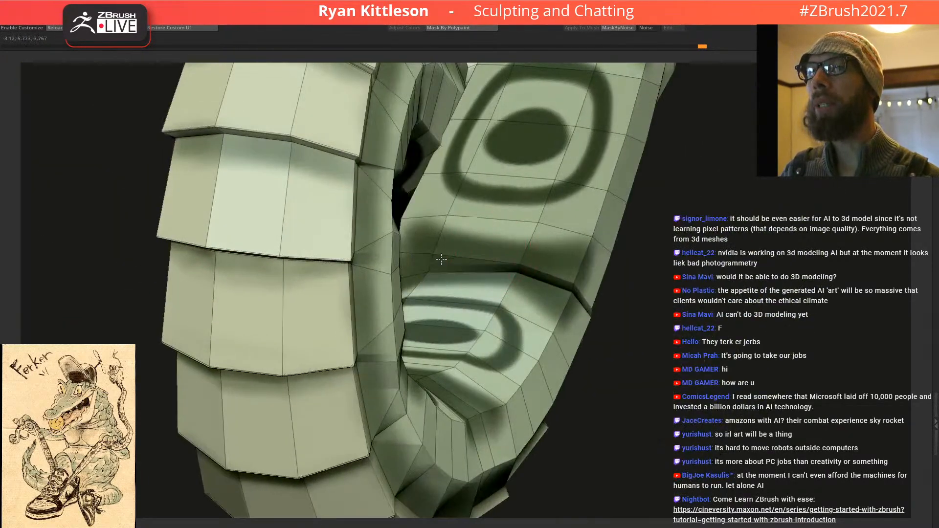
Step: Even out the remaining seams between the loop and the curled free tip
right_click_drag(543, 227, 567, 286)
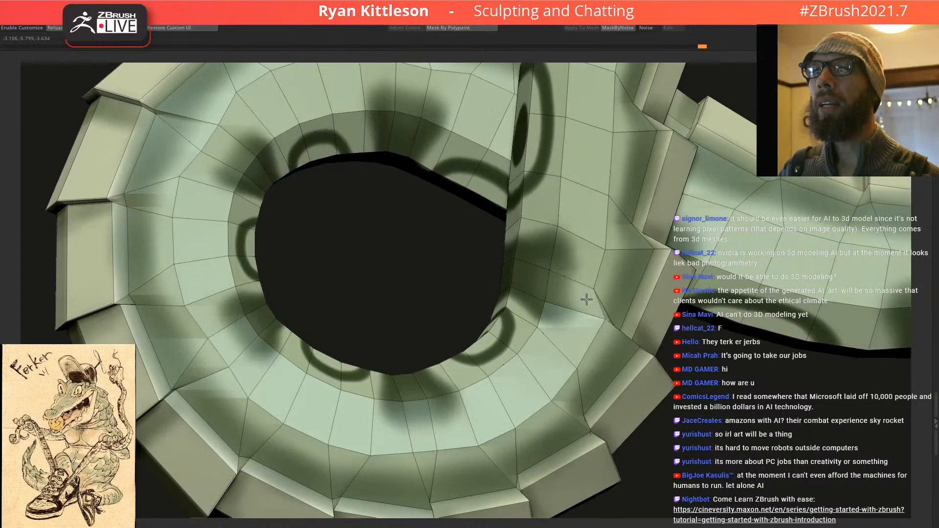
mouse_move(587, 250)
right_mouse_down()
mouse_move(524, 210)
mouse_move(491, 283)
mouse_move(508, 303)
mouse_move(497, 257)
right_mouse_up()
mouse_move(446, 237)
right_mouse_down()
mouse_move(469, 211)
mouse_move(434, 244)
mouse_move(327, 223)
mouse_move(342, 208)
mouse_move(374, 208)
mouse_move(293, 140)
mouse_move(363, 141)
mouse_move(386, 235)
mouse_move(358, 218)
right_mouse_up()
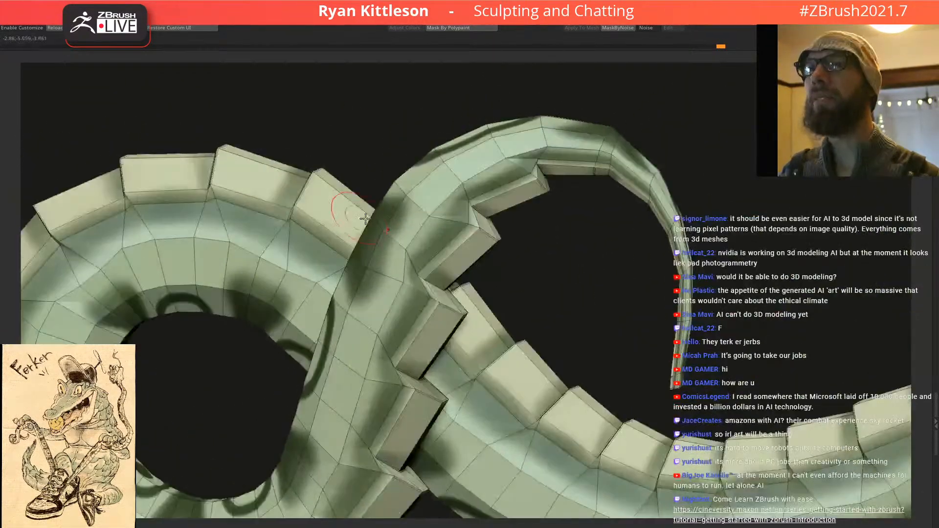
right_click_drag(518, 183, 408, 218, "alt")
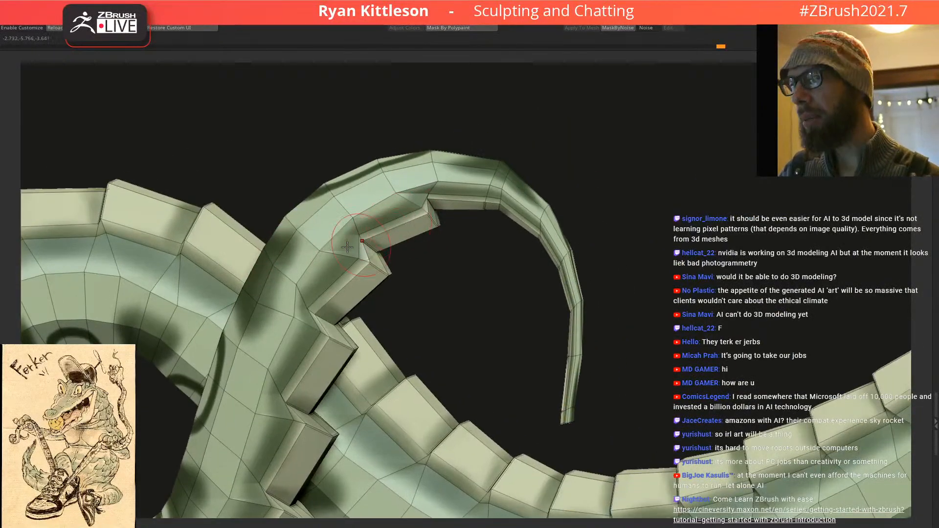
right_click_drag(273, 306, 312, 267)
Step: Return the looped strand to a higher subdivision level and hide its wireframe
right_click_drag(427, 270, 409, 245, "ctrl")
key("shift+f")
key("shift+f")
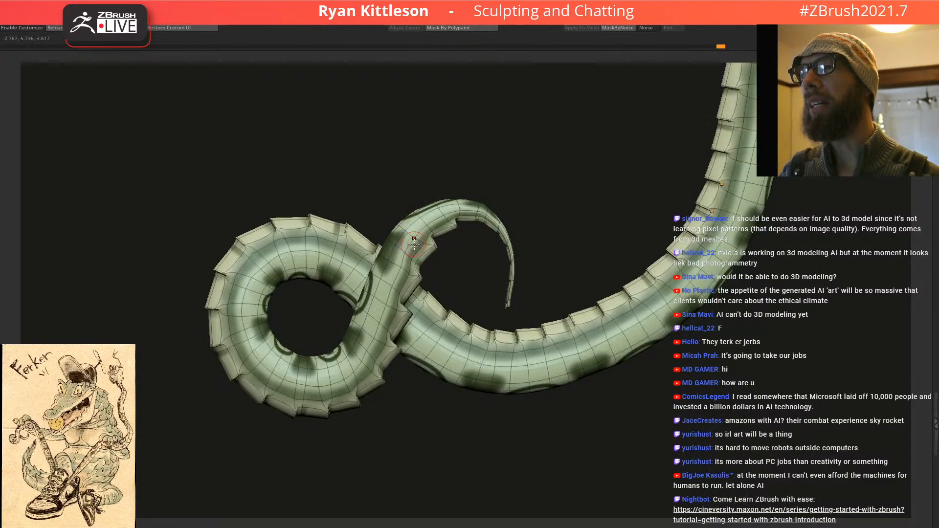
key("shift+f")
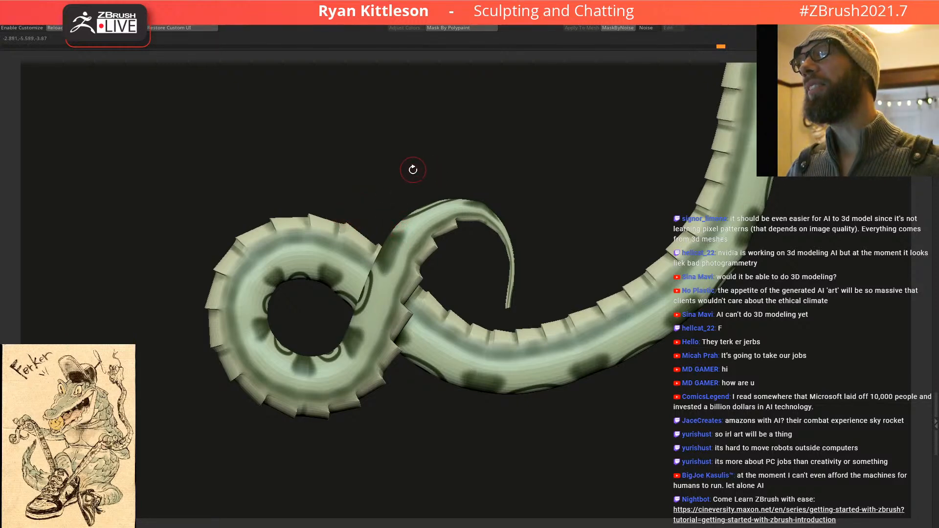
Step: Enlarge the Move brush, reposition the curled tip beside the loop and bring the whole crocodile into view
right_click_drag(346, 258, 412, 325)
key("space")
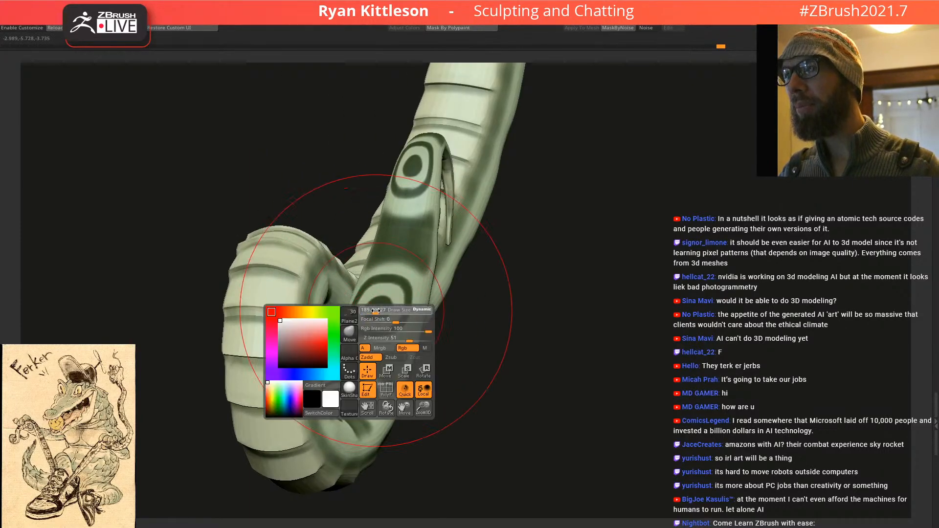
right_click_drag(371, 306, 366, 345)
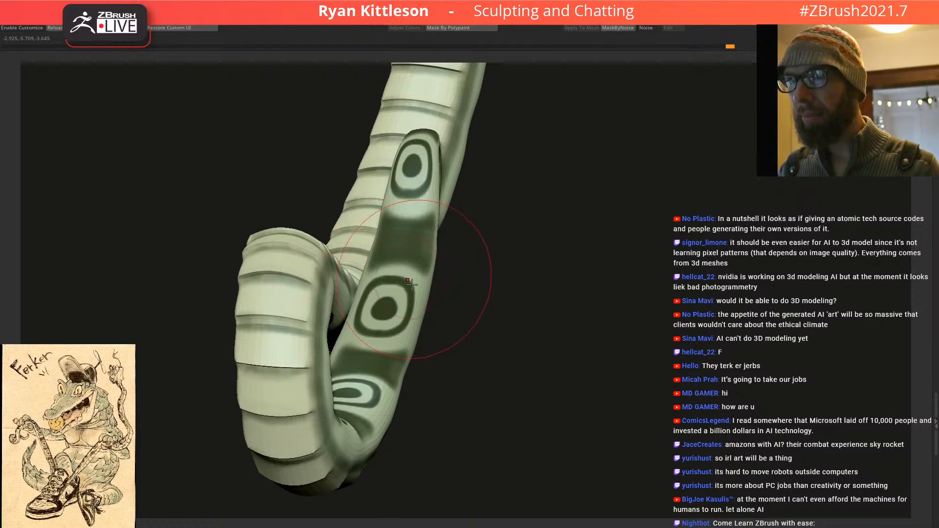
key("f")
right_click_drag(431, 318, 470, 270)
key("f")
right_click_drag(528, 264, 461, 261, "shift")
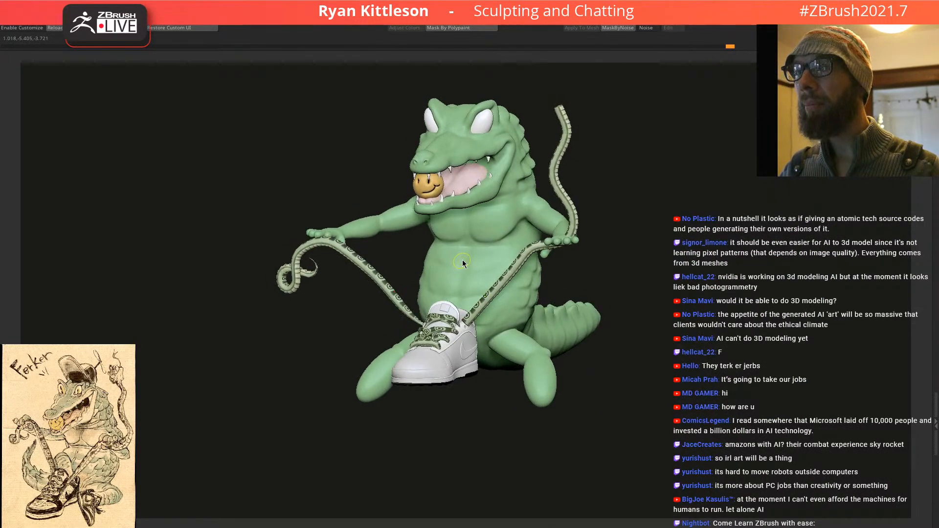
Step: Save the model as gator snake.ztl, replacing the existing file
key("ctrl+s")
left_click(747, 443)
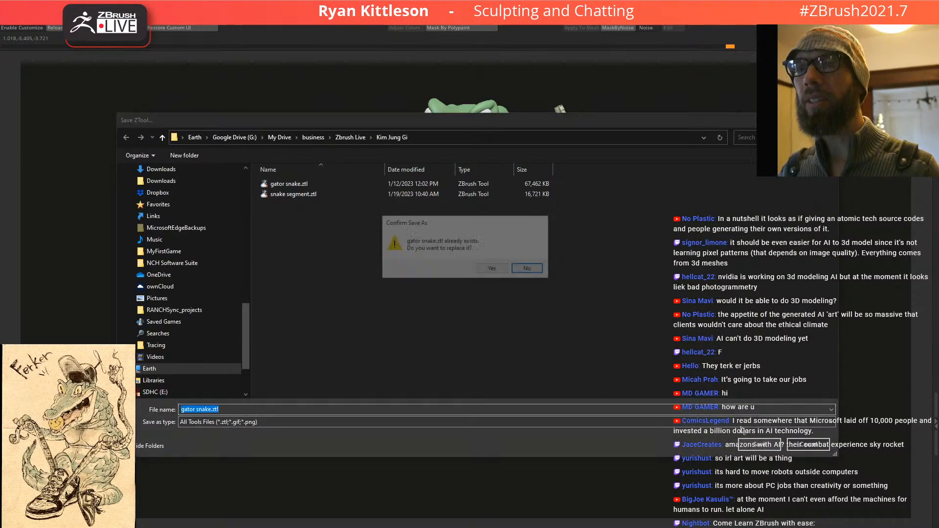
left_click(493, 267)
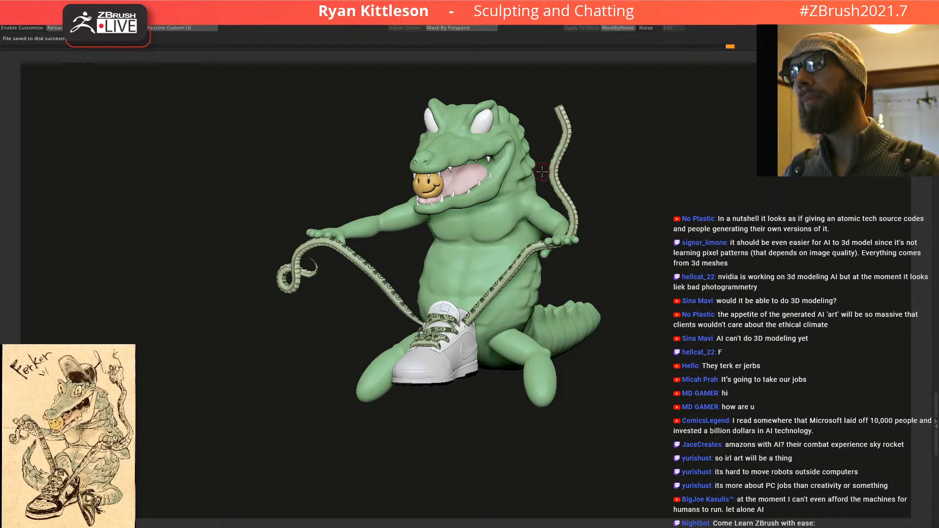
Step: Raise the large white sphere from below the crocodile to above its head in a side view
right_click_drag(481, 301, 458, 293)
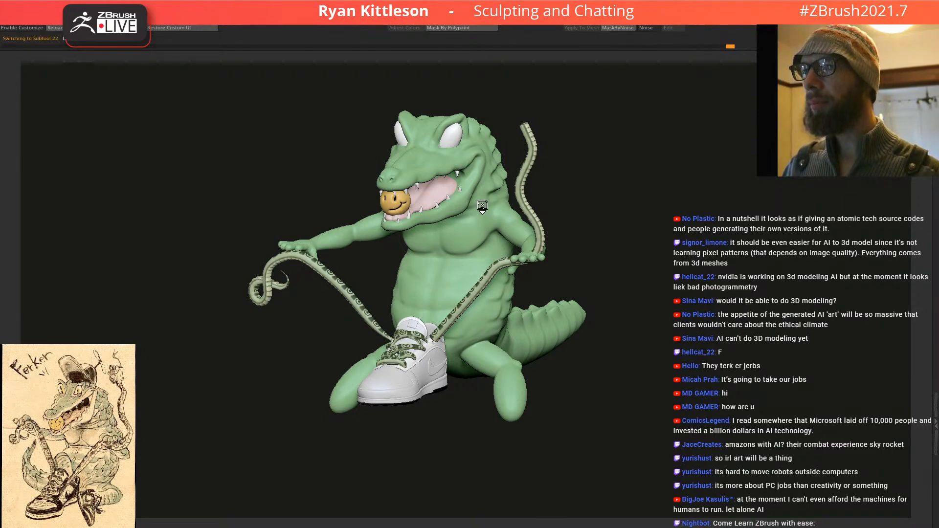
left_click(393, 150)
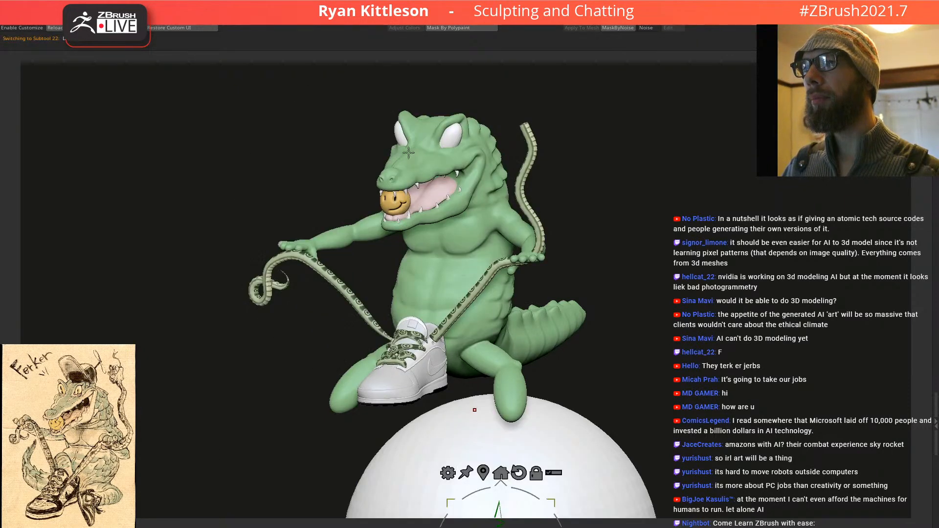
left_click_drag(619, 398, 509, 293, "alt")
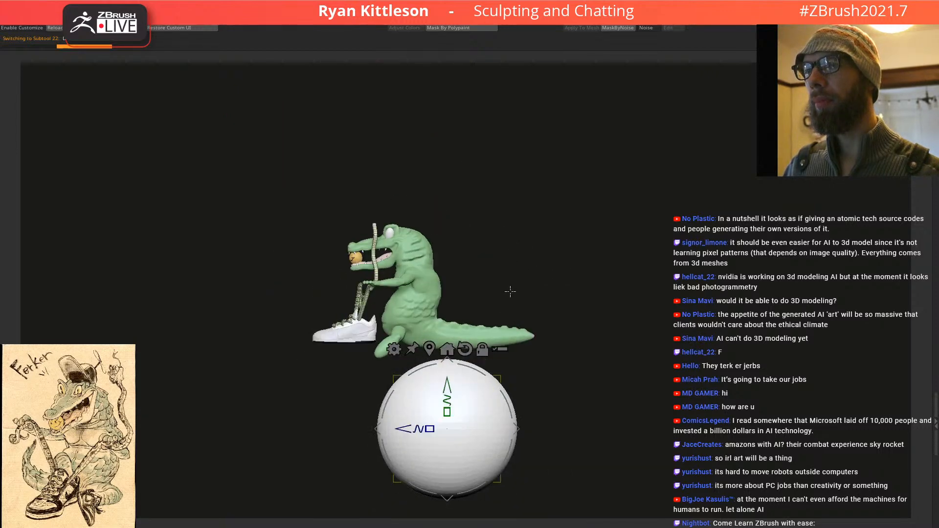
left_click_drag(449, 383, 449, 89)
left_click_drag(602, 146, 630, 252, "alt")
Step: Scale the sphere down above the crocodile's head, isolate it and switch to the sculpting material mode
left_click_drag(475, 226, 478, 228)
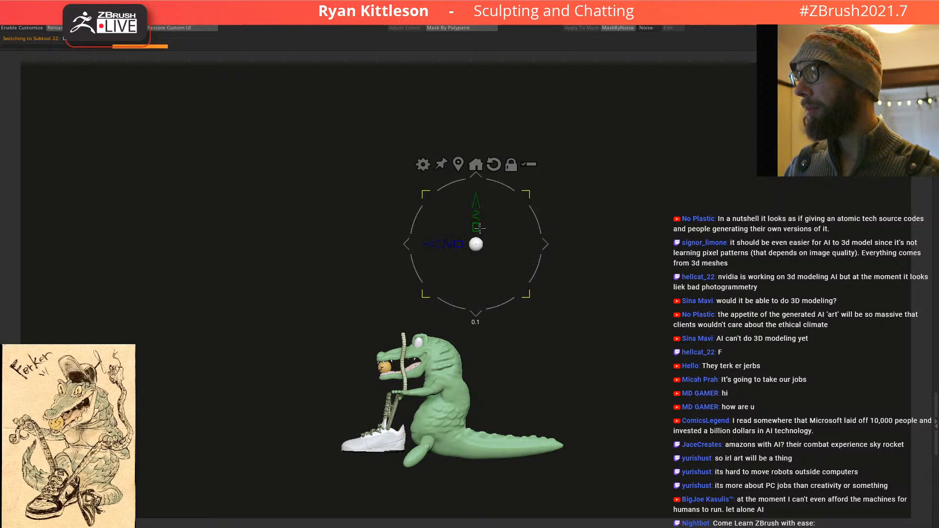
left_click_drag(479, 228, 527, 311)
left_click_drag(462, 233, 483, 233)
key("ctrl+1")
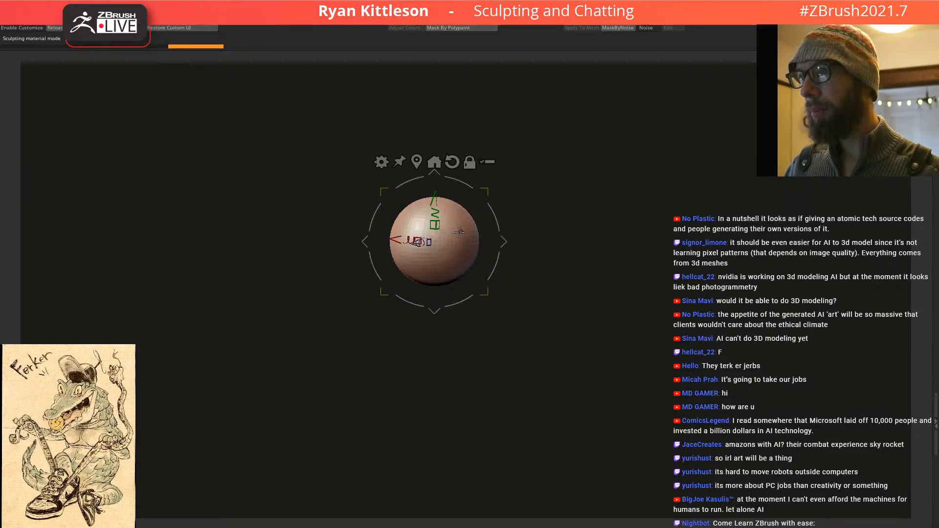
Step: Move the sphere off to one side in a front view and mirror an instance of it across the centre
mouse_move(468, 186)
left_mouse_down("alt")
mouse_move(462, 240)
mouse_move(470, 247)
mouse_move(218, 150)
left_mouse_up("alt")
left_click_drag(376, 210, 460, 237, "alt")
left_click_drag(499, 261, 567, 289, "alt")
left_click_drag(452, 253, 487, 261, "shift")
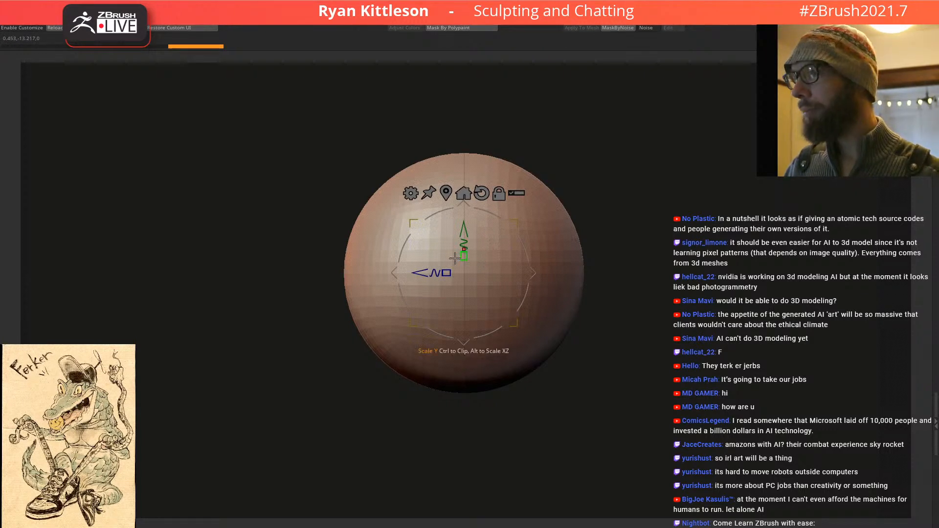
right_click_drag(476, 250, 505, 264, "shift")
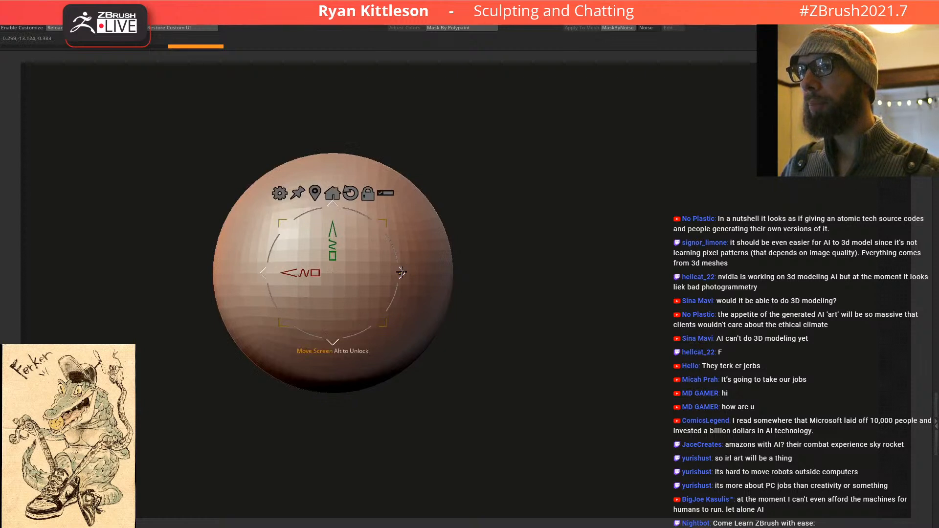
left_click_drag(403, 272, 272, 335)
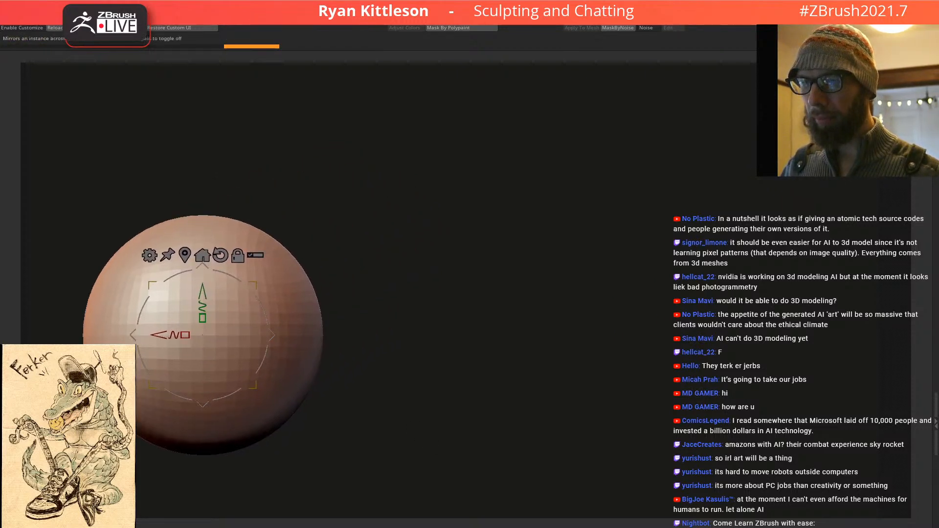
key("m")
right_click_drag(377, 209, 296, 255, "ctrl")
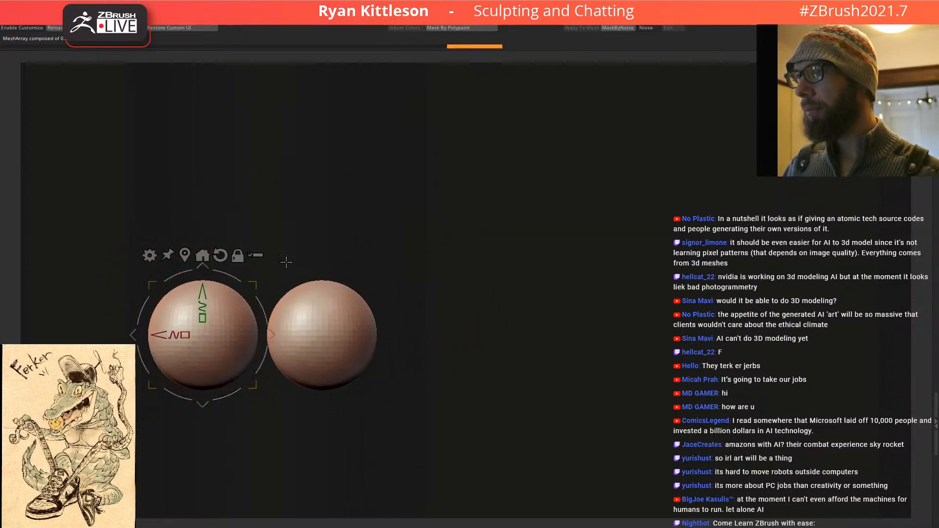
Step: Scale down the mirrored pair of spheres and move them inward until they sit almost side by side
left_click_drag(253, 285, 227, 310)
left_click_drag(271, 334, 302, 335)
left_click_drag(286, 284, 297, 276)
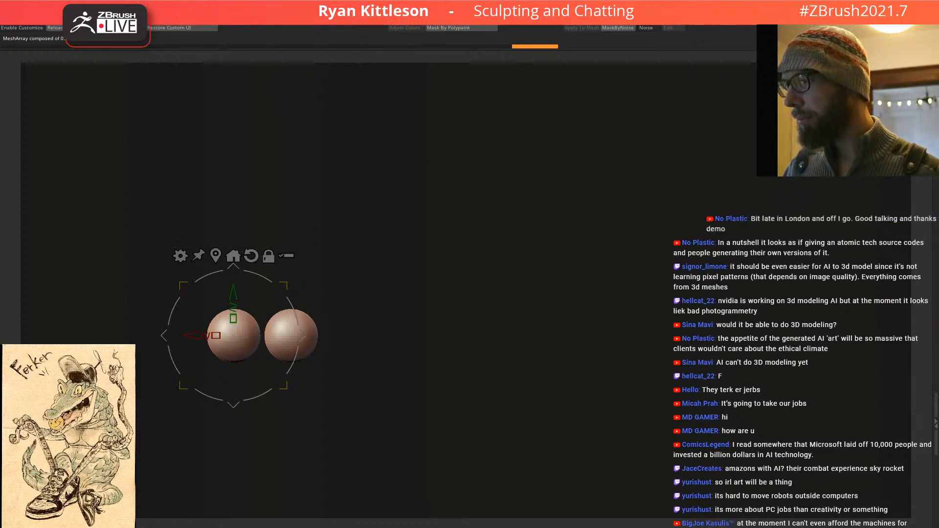
Step: Shape the box into a long flat slab through both spheres and slide it forward so its rear end meets them
left_click(311, 326, "alt")
left_click_drag(263, 318, 355, 290)
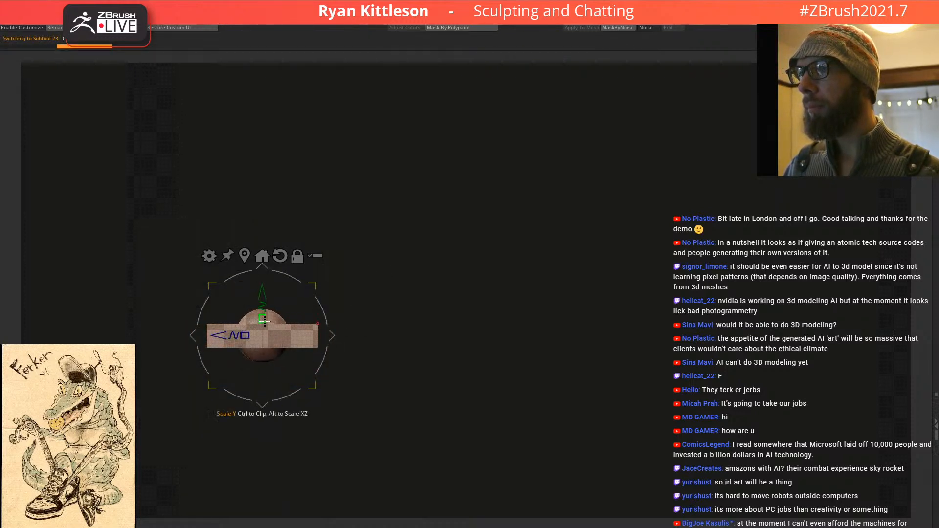
left_click_drag(244, 336, 228, 336)
right_click_drag(270, 288, 332, 267)
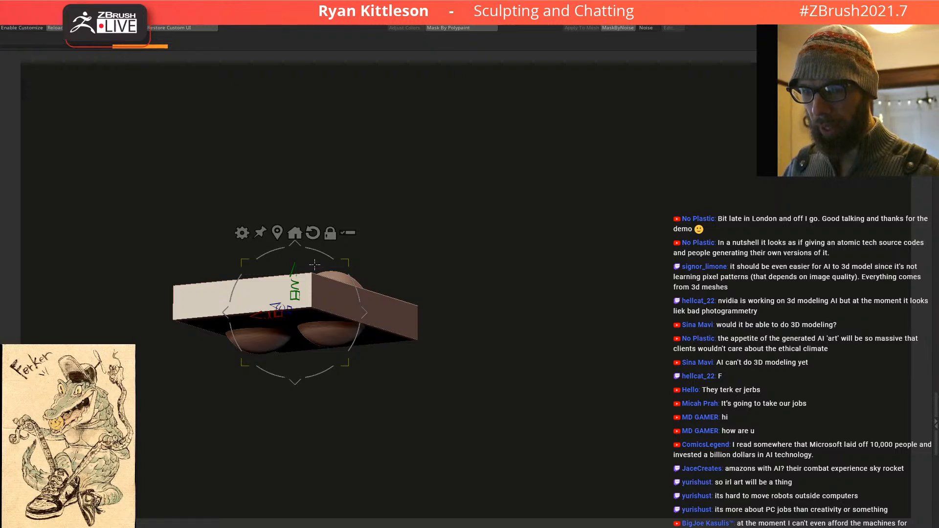
right_click_drag(318, 259, 298, 294)
left_click_drag(281, 305, 300, 313)
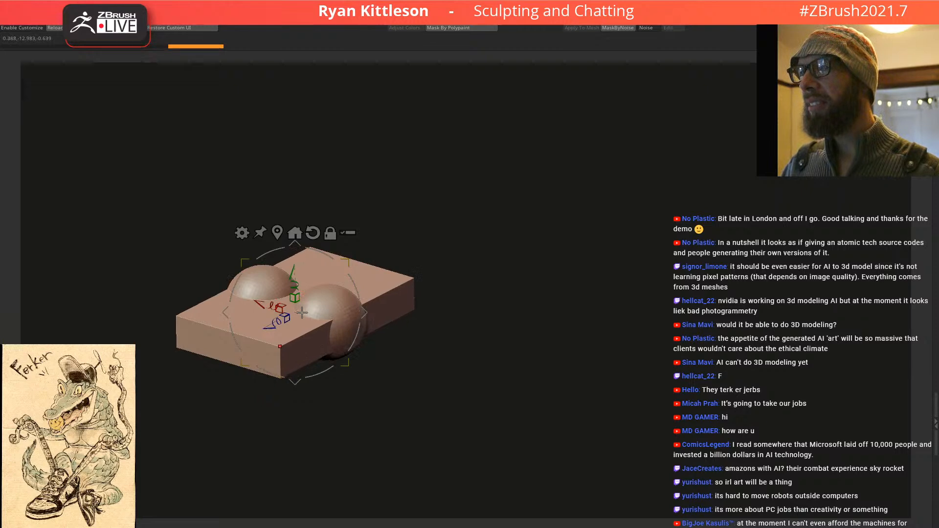
right_click_drag(296, 321, 225, 347)
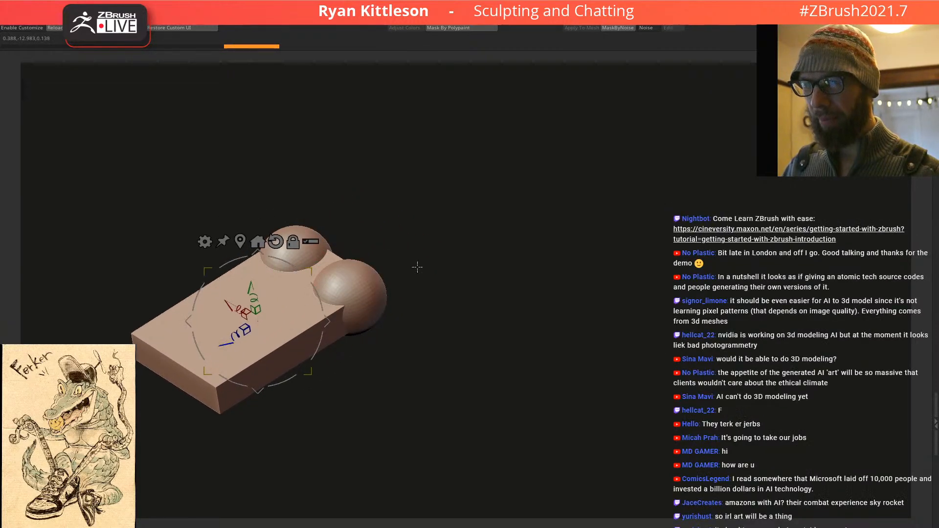
right_click_drag(413, 266, 387, 244, "shift")
left_click_drag(209, 316, 366, 318, "alt")
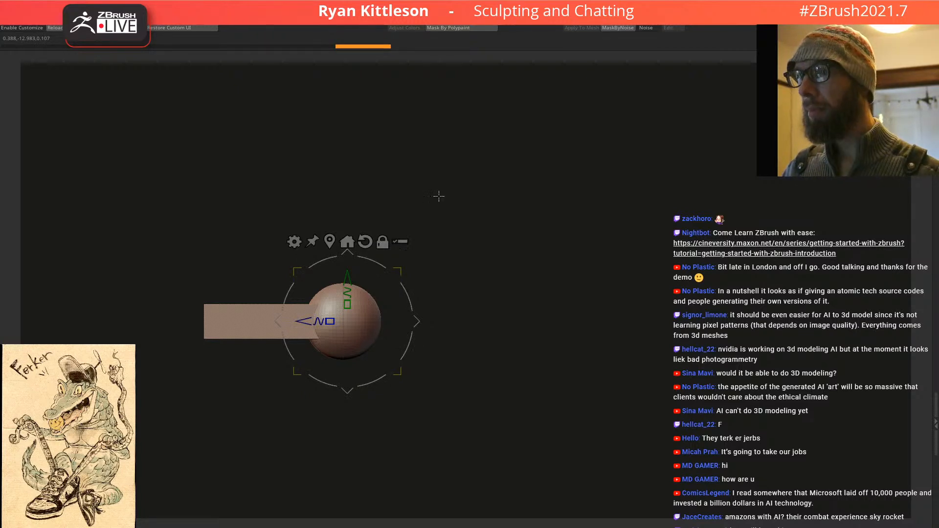
Step: Duplicate the slab and angle the two slabs apart to form an open upper and lower jaw
mouse_move(411, 305)
left_mouse_down()
mouse_move(404, 280)
mouse_move(417, 337)
mouse_move(411, 293)
mouse_move(419, 303)
left_mouse_up()
mouse_move(444, 214)
left_mouse_down()
mouse_move(435, 308)
mouse_move(453, 276)
mouse_move(447, 299)
mouse_move(445, 231)
mouse_move(484, 216)
mouse_move(447, 200)
mouse_move(479, 186)
left_mouse_up()
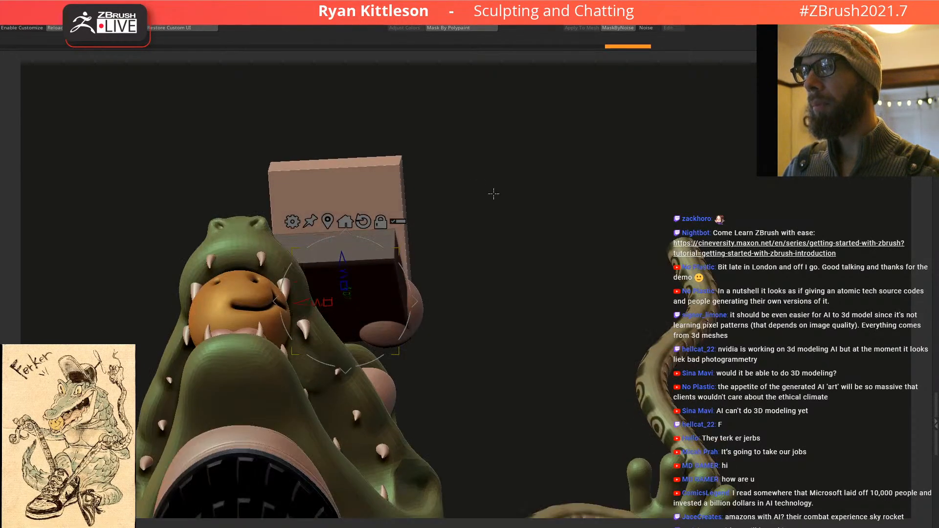
left_click_drag(330, 302, 381, 295)
left_click_drag(413, 239, 460, 365)
Step: Mask the rear of each jaw slab and scale down its front end so both jaws taper forward
left_click(442, 292, "ctrl")
mouse_move(344, 398)
left_mouse_down("ctrl")
mouse_move(111, 274)
mouse_move(396, 463)
mouse_move(387, 450)
left_mouse_up("ctrl")
left_click_drag(292, 222, 332, 245)
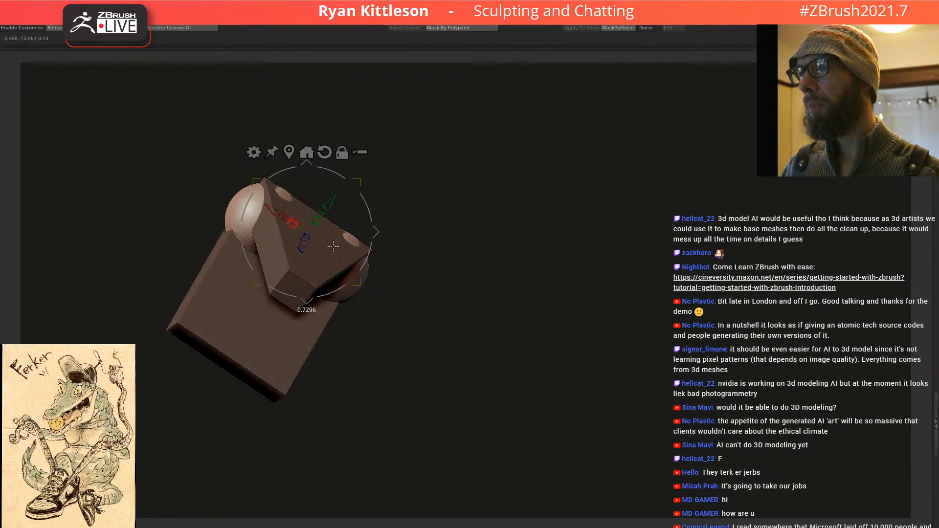
left_click(366, 226, "ctrl")
mouse_move(354, 392)
left_mouse_down("ctrl")
mouse_move(136, 274)
mouse_move(452, 474)
left_mouse_up("ctrl")
left_click(497, 379, "ctrl")
left_click_drag(293, 223, 337, 252)
left_click_drag(210, 216, 327, 198)
left_click_drag(410, 247, 435, 266, "ctrl")
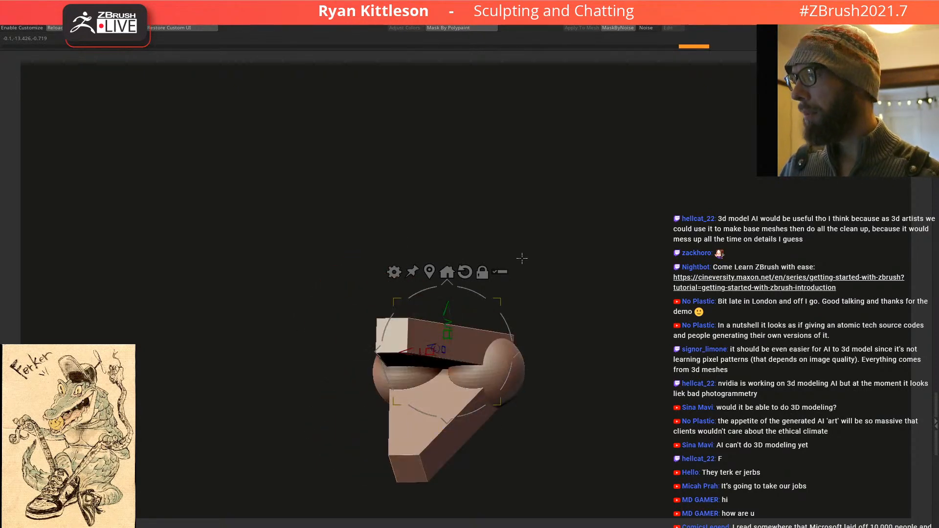
Step: Scale the central sphere and position it between the two side spheres at the back of the jaws
left_click_drag(503, 251, 447, 227)
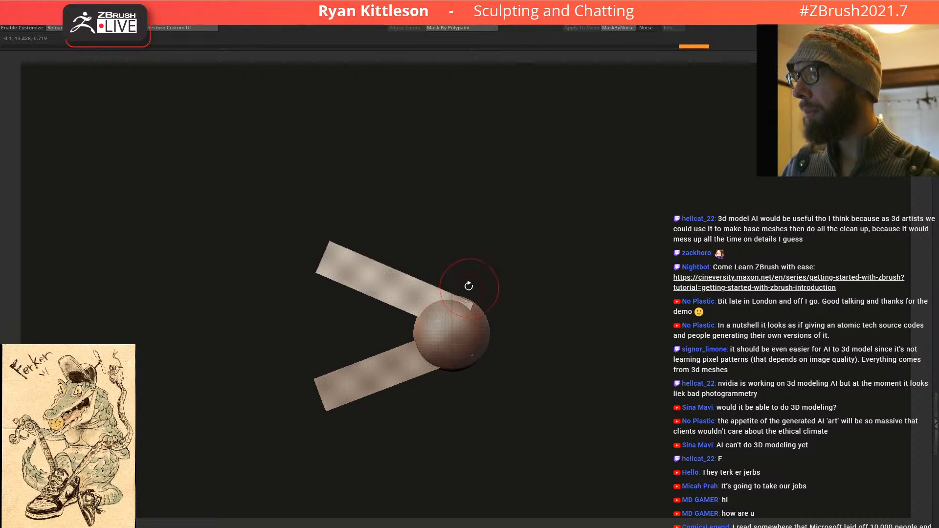
left_click_drag(506, 324, 486, 343)
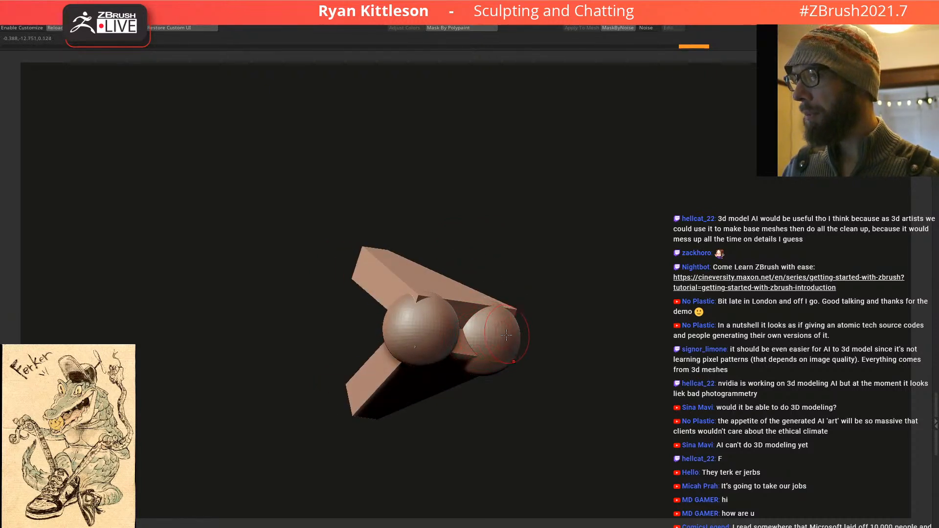
left_click_drag(501, 331, 487, 325)
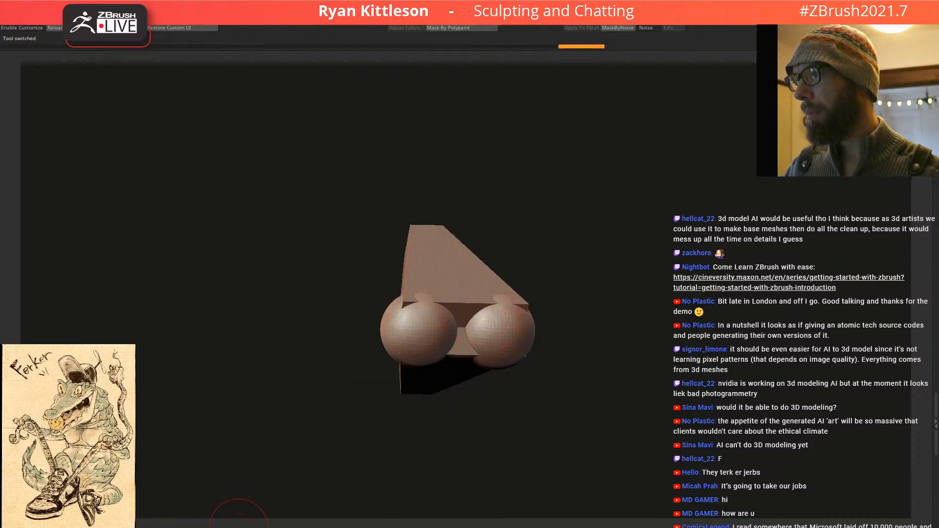
left_click(407, 291, "alt")
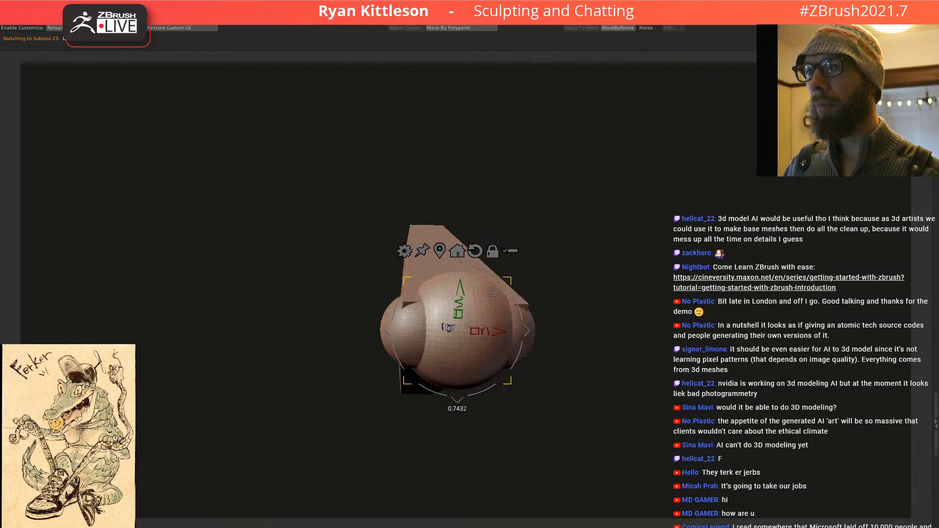
right_click_drag(472, 305, 401, 313)
left_click_drag(531, 334, 553, 350)
right_click_drag(553, 350, 516, 317)
left_click_drag(534, 298, 555, 300)
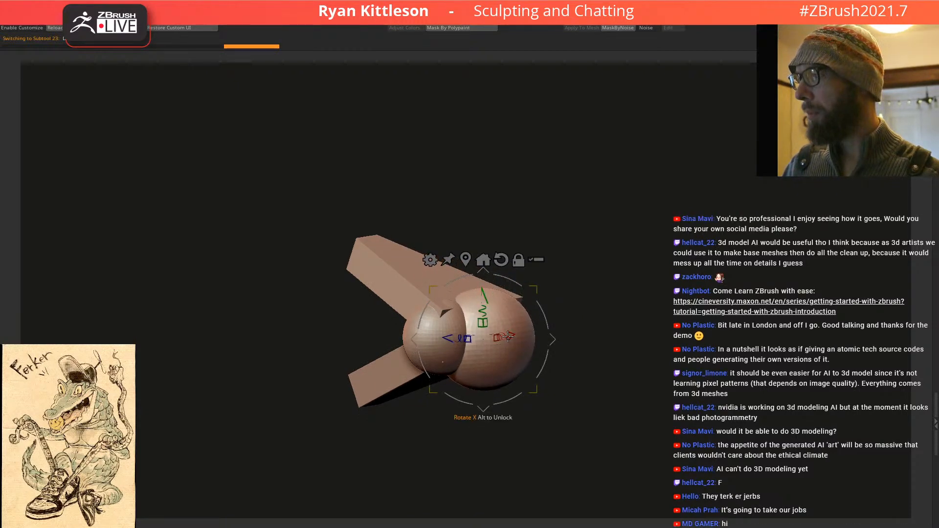
right_click_drag(501, 339, 507, 199)
left_click(503, 248, "ctrl+shift")
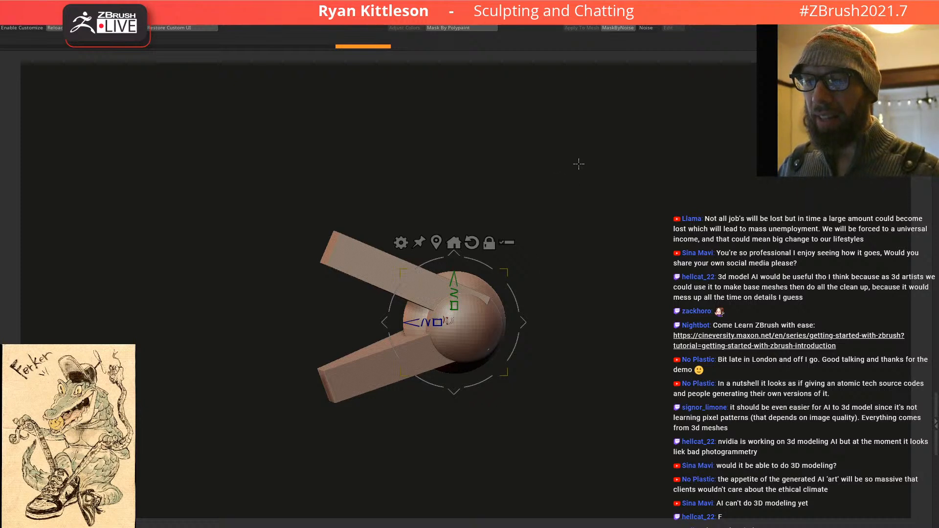
Step: Fuse the jaw slabs and spheres into one continuous mesh with softened edges
left_click_drag(556, 218, 590, 251)
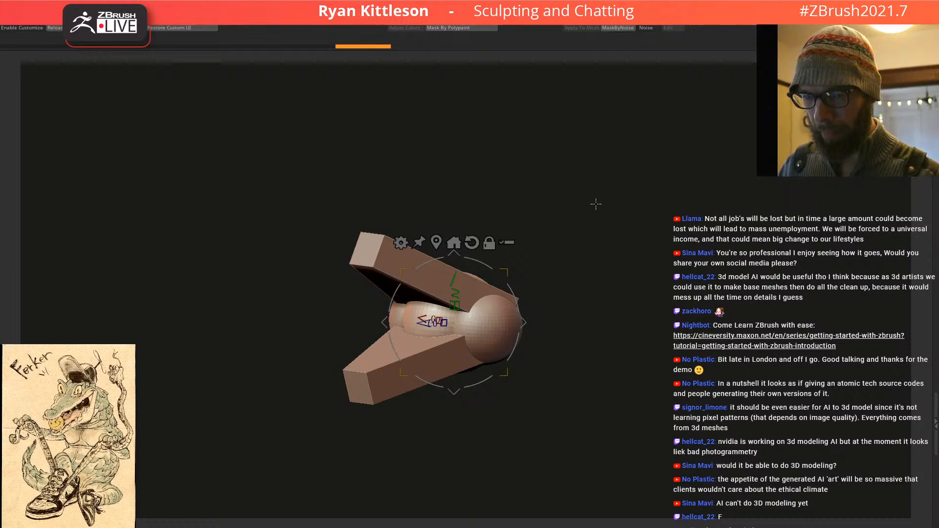
left_click_drag(585, 223, 514, 262)
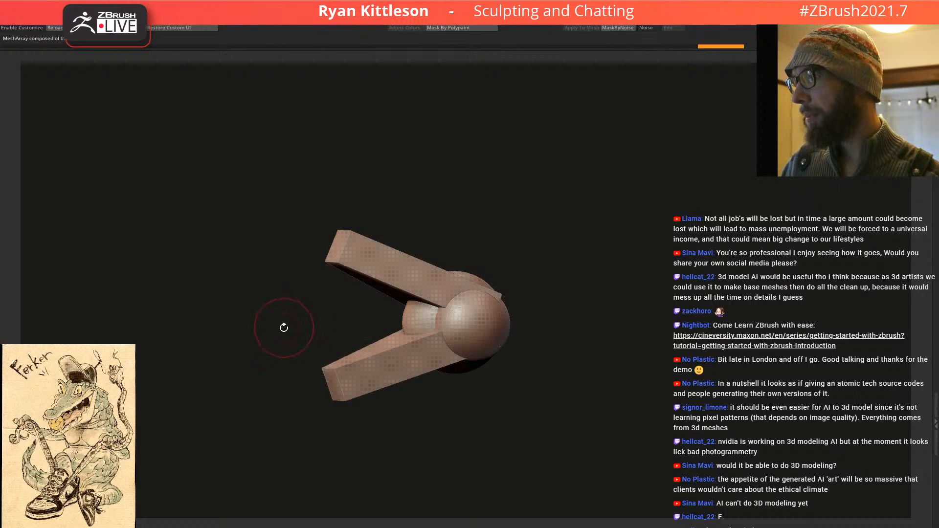
left_click_drag(296, 324, 421, 301)
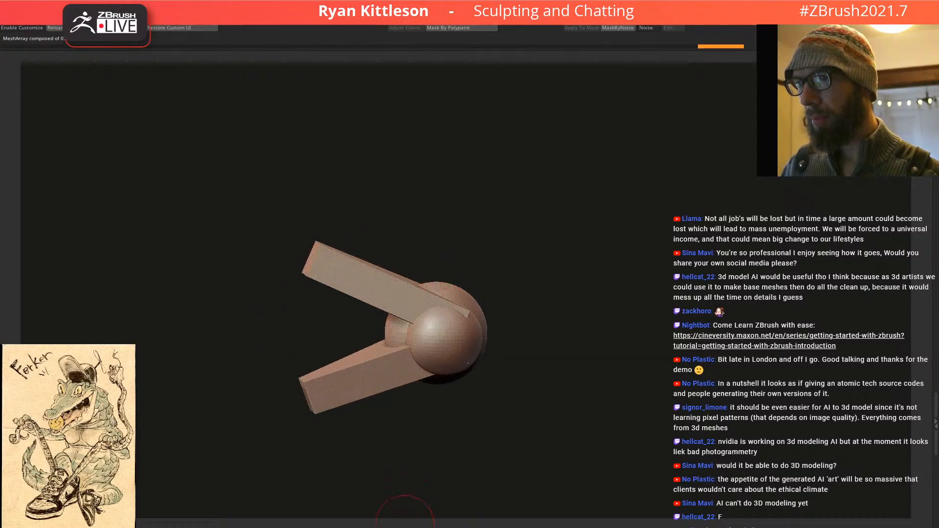
mouse_move(421, 390)
left_mouse_down()
mouse_move(430, 319)
mouse_move(408, 351)
mouse_move(415, 361)
left_mouse_up()
key("space")
right_click_drag(412, 336, 406, 307)
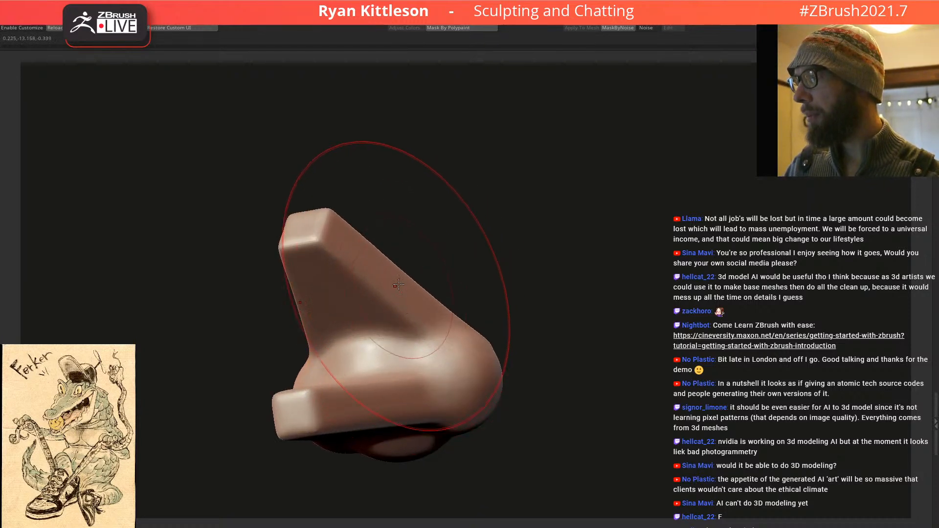
Step: Reduce the brush size and build up rounded nostril bulges on both sides of the upper jaw's tip
key("s")
left_click_drag(401, 277, 352, 277)
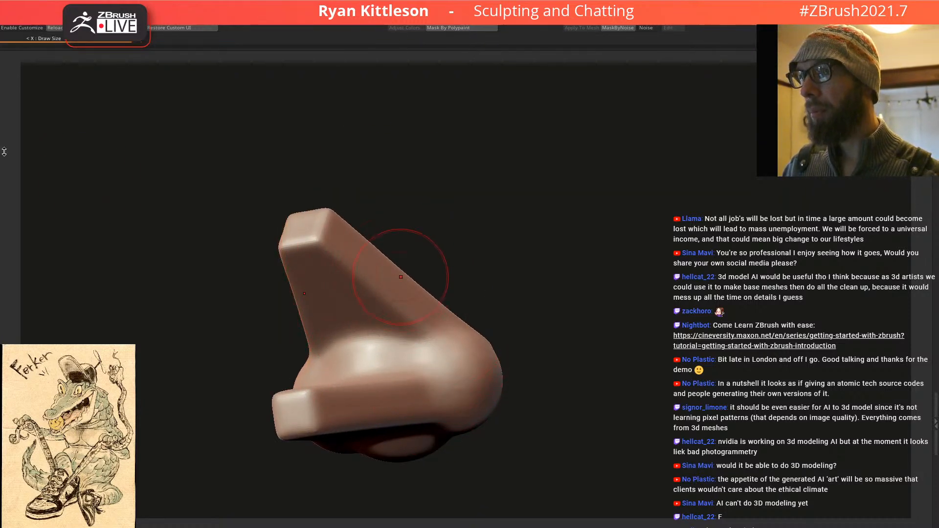
key("s")
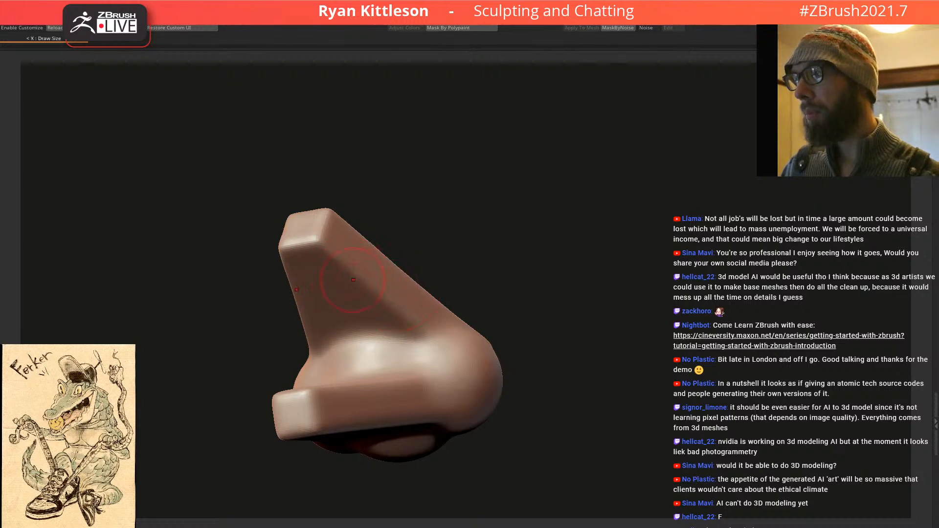
mouse_move(319, 272)
right_mouse_down()
mouse_move(345, 277)
mouse_move(318, 230)
right_mouse_up()
mouse_move(318, 230)
left_mouse_down()
mouse_move(326, 225)
mouse_move(284, 230)
mouse_move(328, 238)
mouse_move(336, 228)
left_mouse_up()
right_click_drag(337, 228, 343, 233)
mouse_move(342, 234)
left_mouse_down()
mouse_move(333, 205)
mouse_move(350, 247)
mouse_move(381, 249)
left_mouse_up()
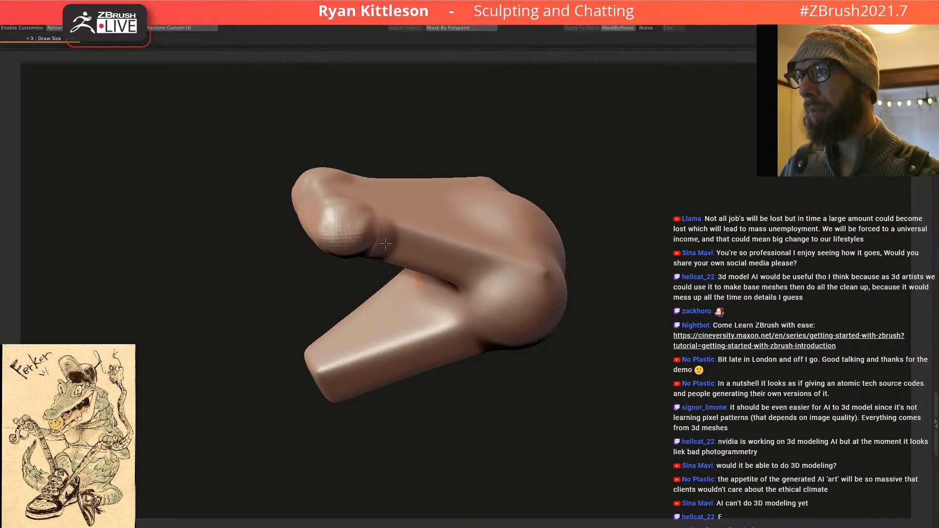
Step: Fill out and blend the snout tip around the nostril bulges
mouse_move(352, 215)
left_mouse_down()
mouse_move(356, 205)
mouse_move(371, 249)
mouse_move(358, 213)
left_mouse_up()
right_click_drag(385, 200, 410, 156)
right_click_drag(368, 229, 376, 211)
mouse_move(339, 231)
left_mouse_down()
mouse_move(293, 256)
mouse_move(350, 263)
left_mouse_up()
mouse_move(364, 228)
right_mouse_down()
mouse_move(389, 227)
mouse_move(458, 304)
right_mouse_up()
Step: Raise the brow bulges at the rear of the upper jaw and build up the sides of the head with a larger brush
mouse_move(462, 323)
left_mouse_down()
mouse_move(426, 262)
mouse_move(467, 272)
left_mouse_up()
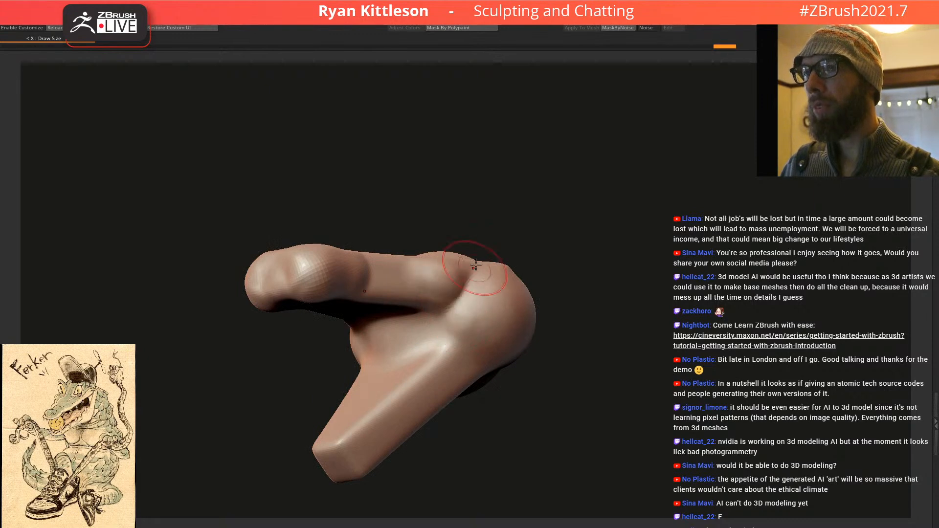
right_click_drag(472, 274, 477, 297)
left_click_drag(477, 290, 509, 257)
right_click_drag(527, 229, 518, 246)
key("]")
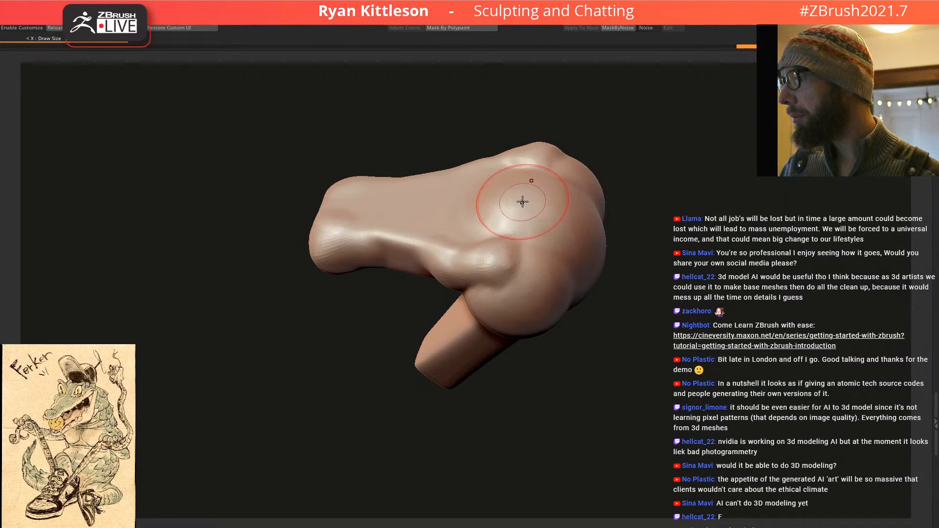
mouse_move(524, 219)
left_mouse_down()
mouse_move(540, 225)
mouse_move(542, 242)
mouse_move(524, 266)
mouse_move(544, 279)
left_mouse_up()
Step: Check with the wireframe display whether the cheek sphere is separate from the fused head mesh
key("shift+f")
right_click_drag(514, 288, 538, 289, "ctrl")
key("shift+f")
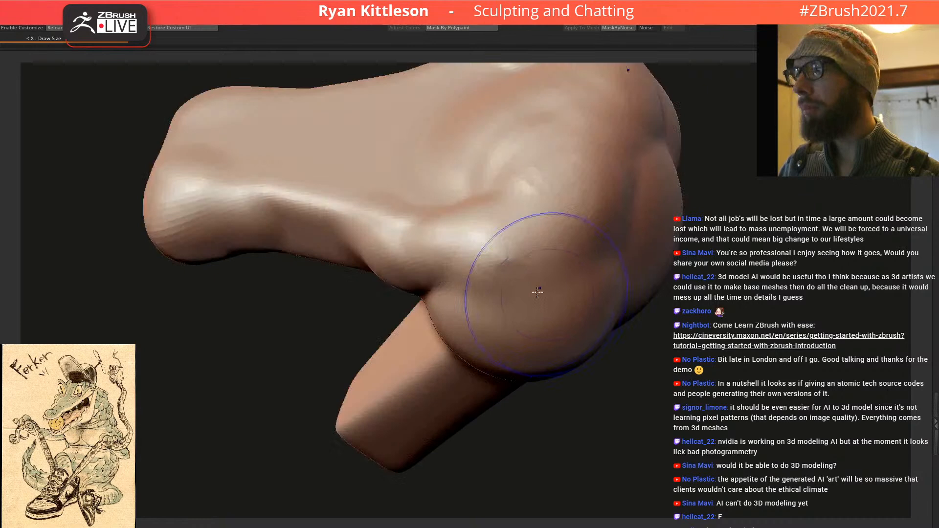
left_click(510, 248, "alt")
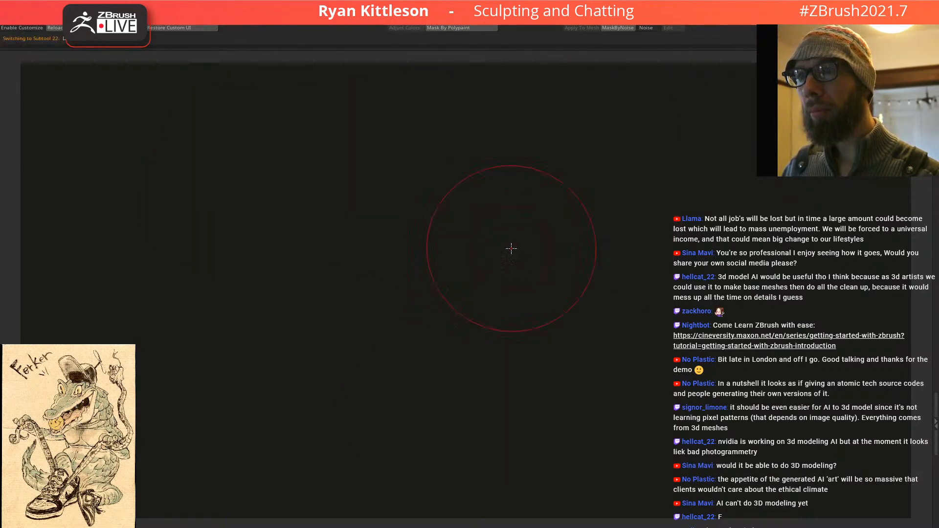
key("shift+f")
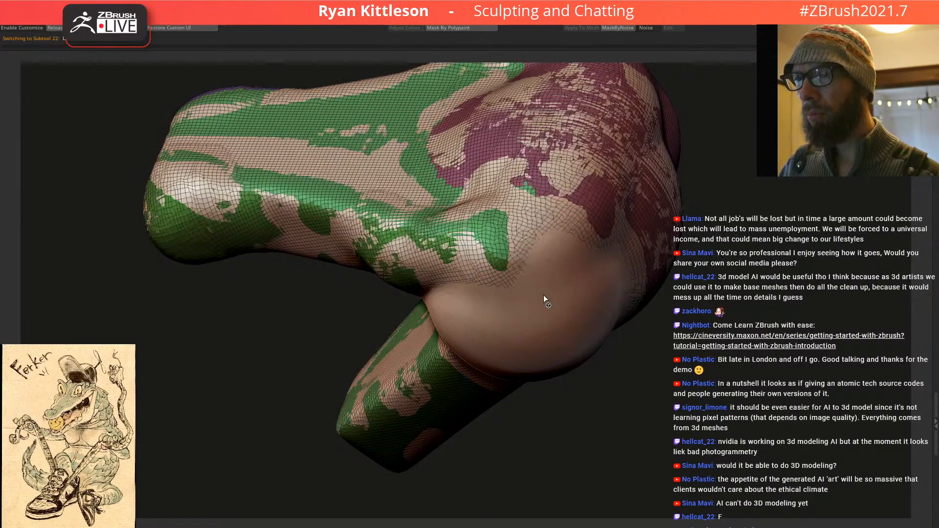
right_click_drag(545, 294, 566, 272)
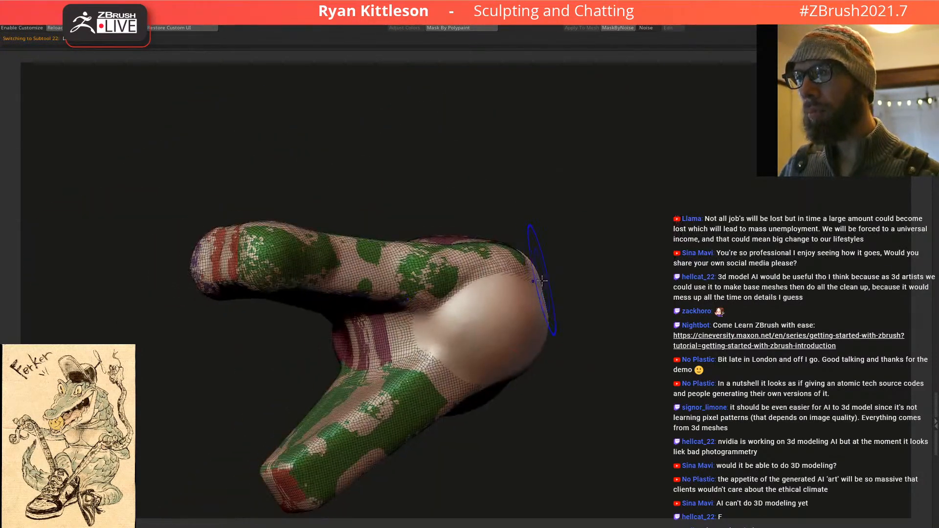
key("shift+f")
mouse_move(479, 292)
right_mouse_down()
mouse_move(525, 282)
mouse_move(524, 262)
right_mouse_up()
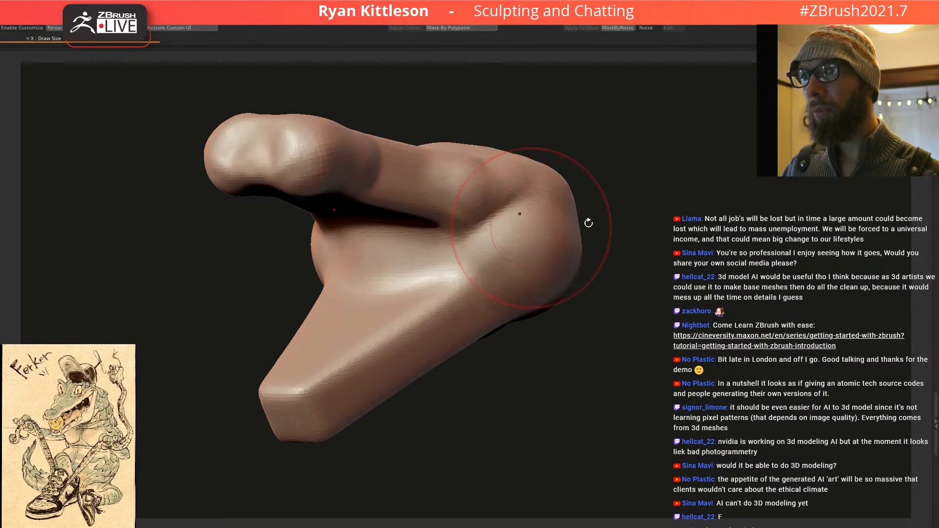
Step: Carve a curved crease down the cheek behind the mouth corner and define the mouth corner's edge
mouse_move(514, 198)
left_mouse_down()
mouse_move(530, 245)
mouse_move(509, 293)
left_mouse_up()
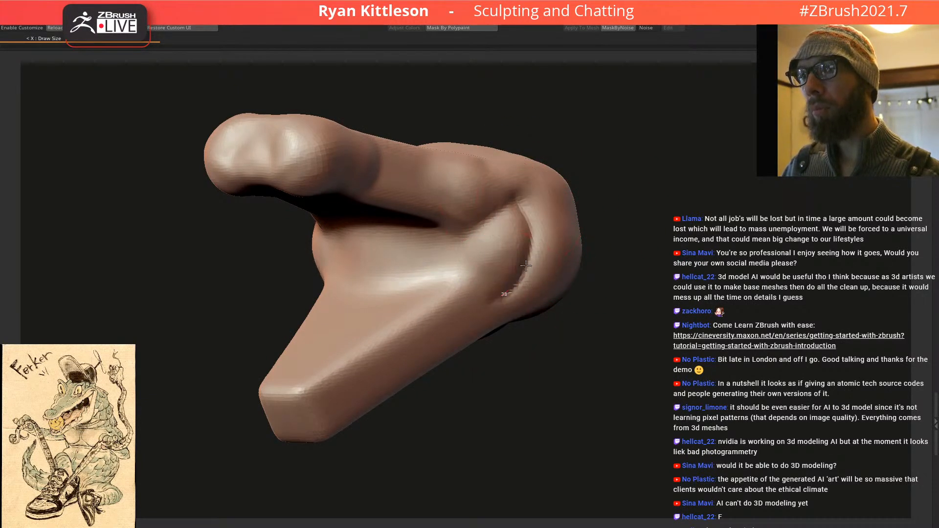
right_click_drag(489, 205, 469, 253)
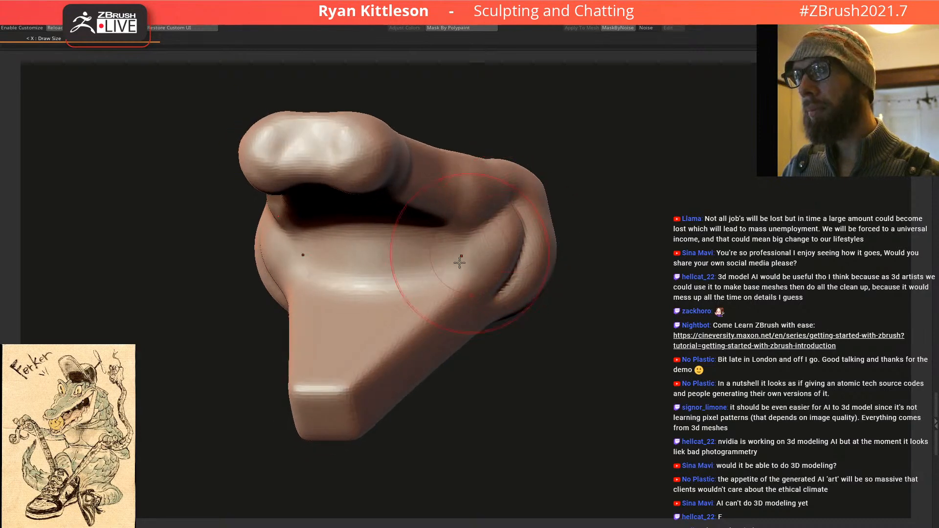
mouse_move(439, 289)
left_mouse_down()
mouse_move(467, 267)
mouse_move(469, 225)
mouse_move(463, 284)
mouse_move(475, 225)
left_mouse_up()
right_click_drag(474, 226, 489, 235)
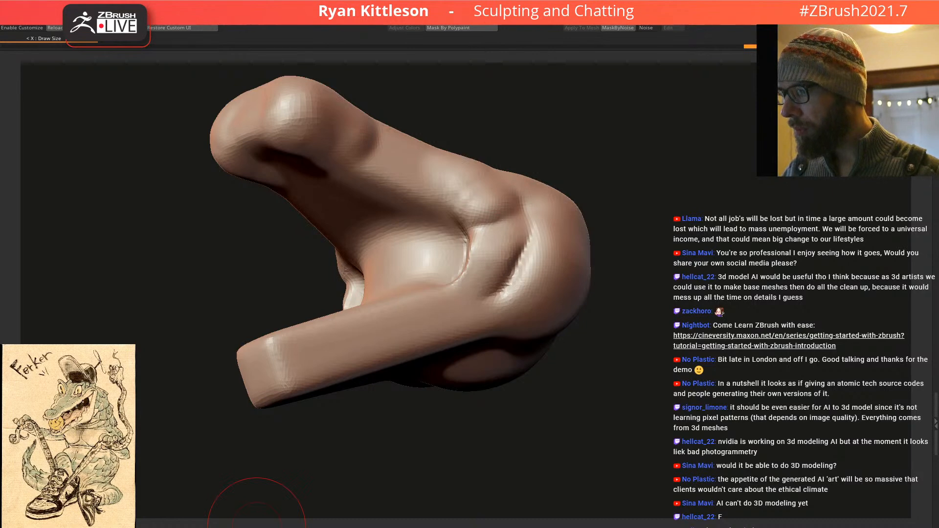
Step: Examine the mesh around the cheek and mouth corner with the polygroup wireframe display
key("shift+f")
key("shift+f")
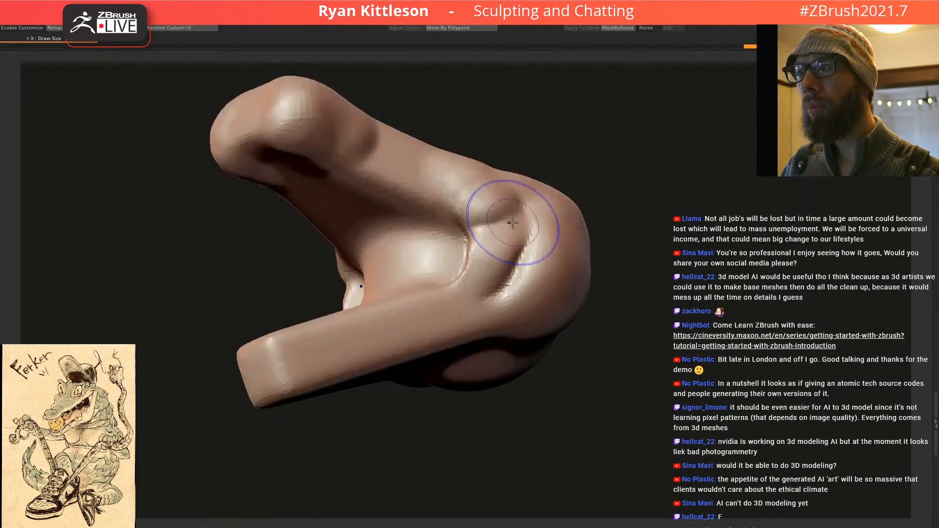
scroll(508, 227, "up", 5)
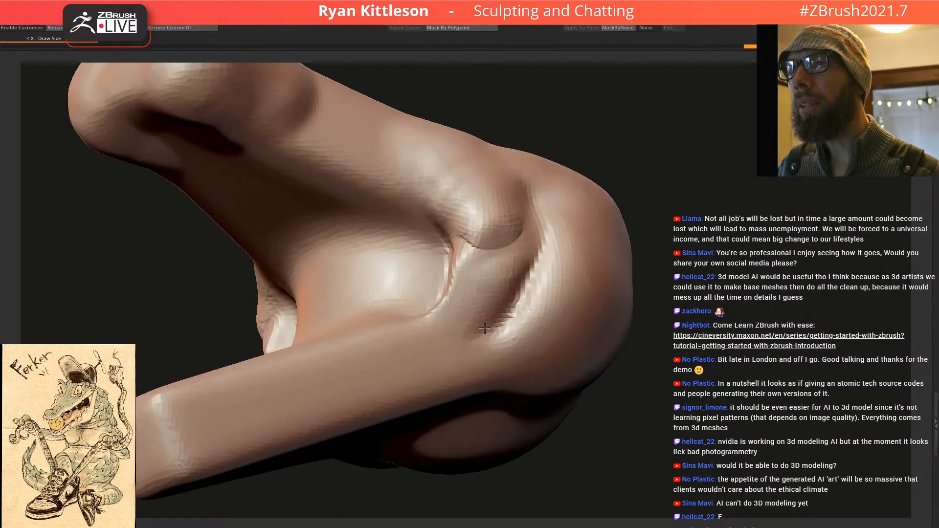
key("shift+f")
scroll(496, 261, "up", 6)
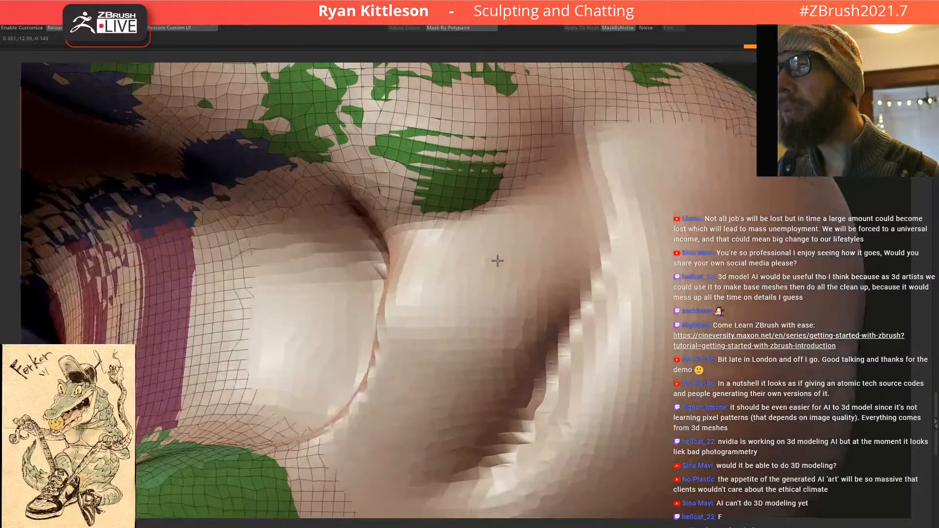
scroll(497, 261, "down", 8)
key("shift+f")
key("shift+f")
left_click_drag(536, 241, 529, 245)
mouse_move(509, 239)
right_mouse_down()
mouse_move(529, 241)
mouse_move(518, 263)
mouse_move(500, 226)
right_mouse_up()
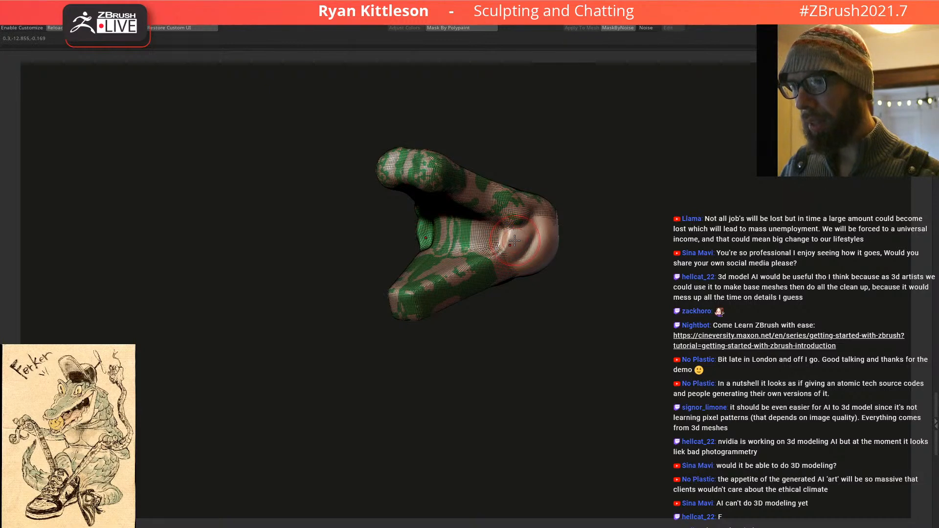
Step: Try to split the head by polygroups and select the cheek piece as its own subtool
key("ctrl+w")
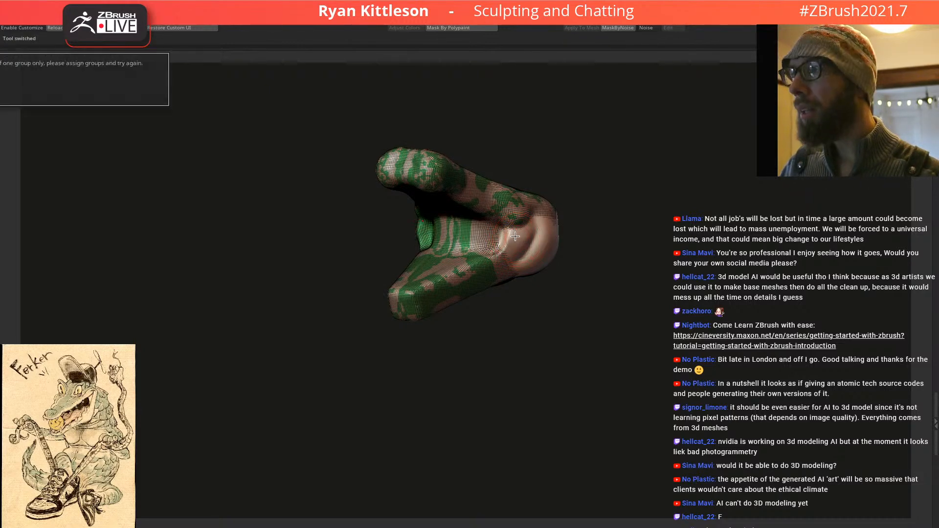
right_click_drag(387, 260, 353, 264)
key("f")
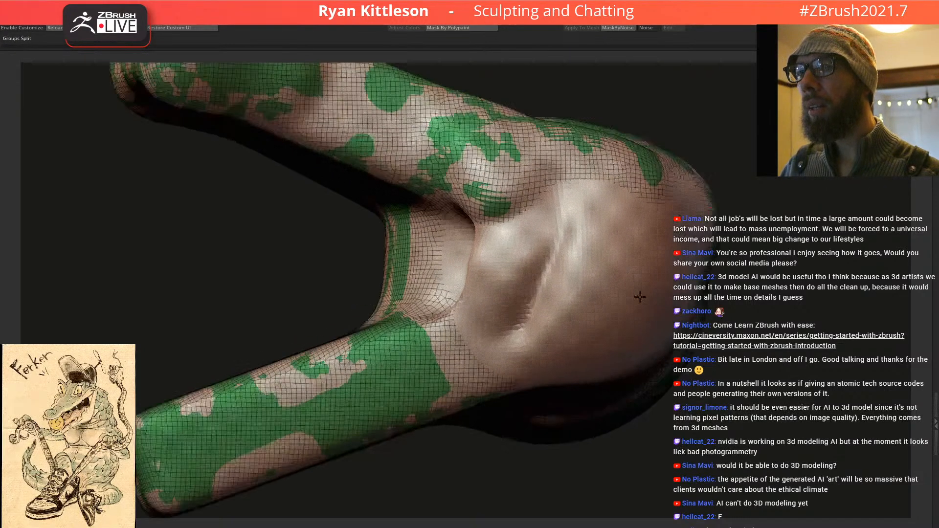
left_click(592, 274, "alt")
mouse_move(519, 224)
right_mouse_down("ctrl")
mouse_move(454, 199)
mouse_move(459, 189)
mouse_move(480, 296)
mouse_move(592, 353)
mouse_move(563, 335)
right_mouse_up("ctrl")
key("shift+f")
key("f")
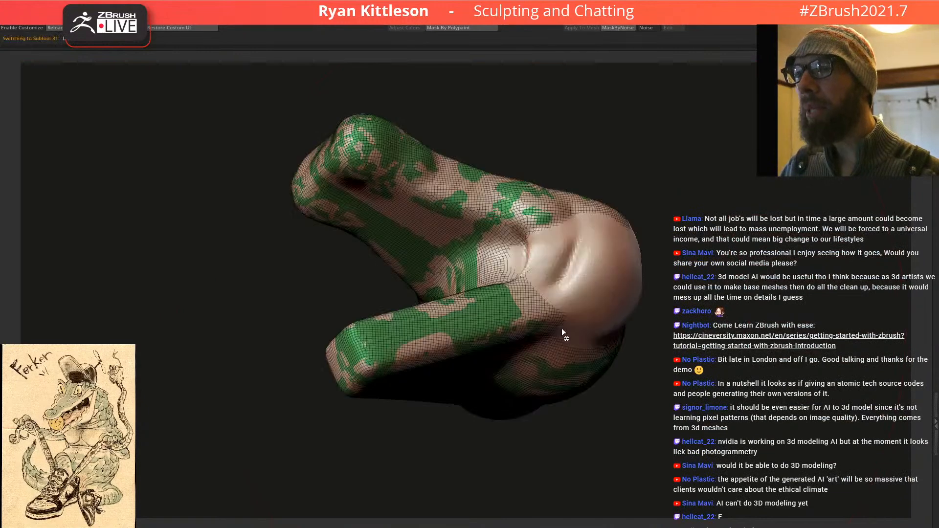
Step: Examine the join between the cheek and the jaw meshes up close, with and without the wireframe
mouse_move(523, 250)
right_mouse_down("ctrl")
mouse_move(548, 280)
mouse_move(537, 246)
right_mouse_up("ctrl")
key("shift+f")
left_click_drag(539, 247, 573, 260)
mouse_move(573, 260)
right_mouse_down()
mouse_move(606, 264)
mouse_move(573, 266)
right_mouse_up()
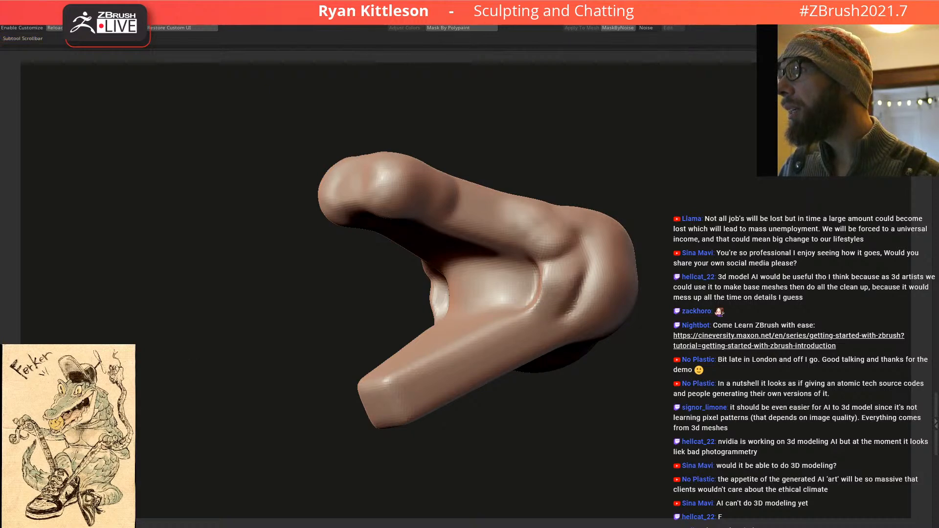
right_click_drag(519, 224, 606, 311)
key("shift+f")
key("shift+f")
key("shift")
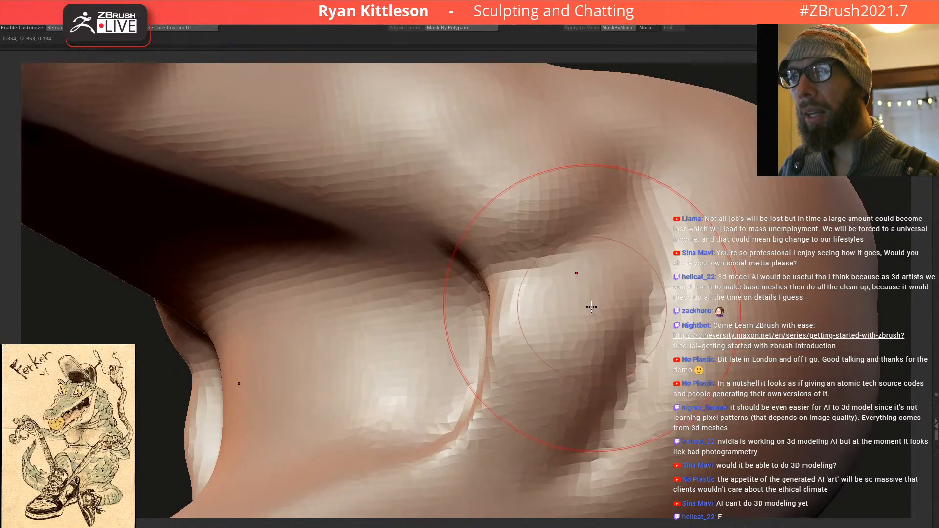
key("shift+f")
key("shift+f")
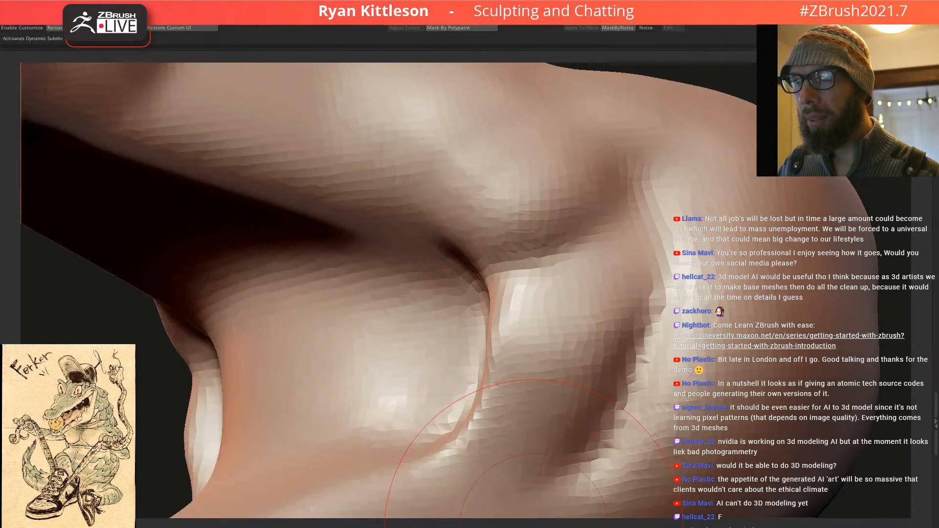
Step: Subdivide the geometry and rework the crease on the cheek behind the mouth corner
key("shift+f")
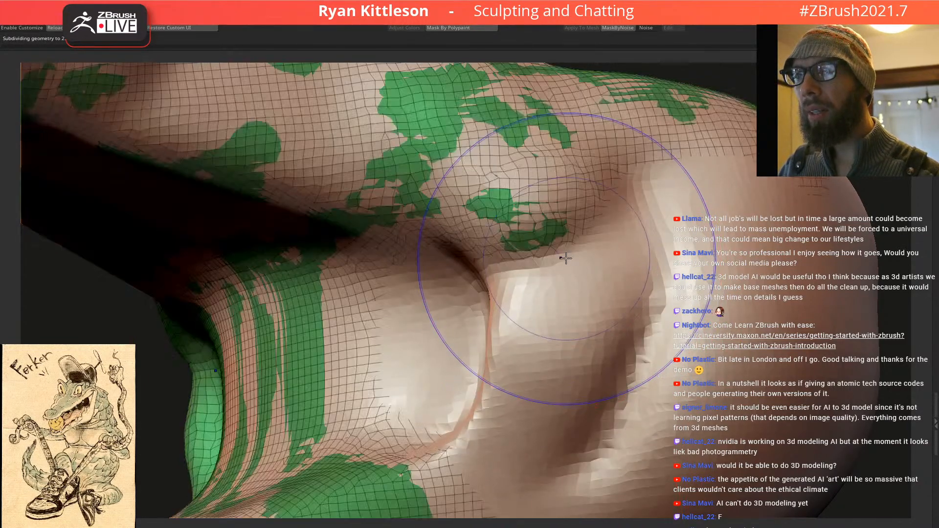
right_click_drag(554, 243, 571, 213, "ctrl")
key("shift+f")
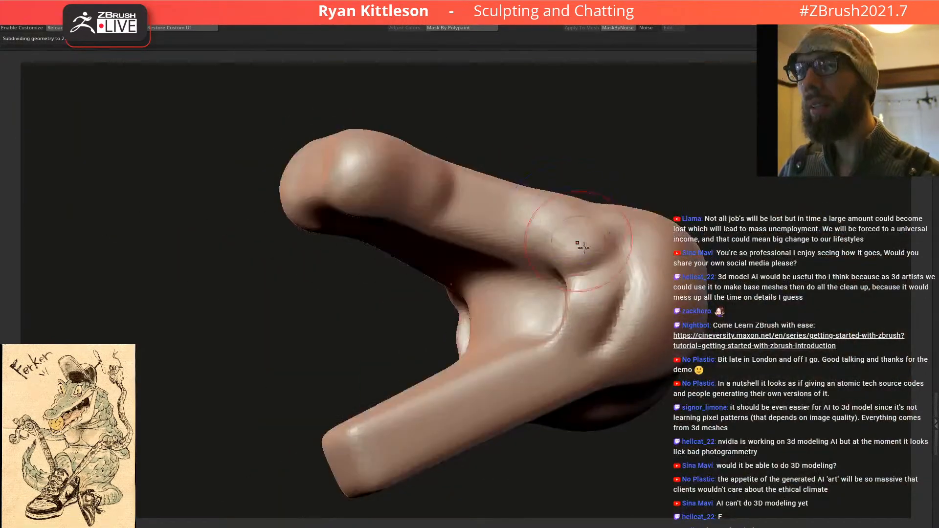
left_click_drag(605, 272, 595, 273)
mouse_move(595, 322)
left_mouse_down()
mouse_move(577, 348)
mouse_move(594, 286)
mouse_move(626, 294)
mouse_move(627, 311)
mouse_move(630, 281)
mouse_move(625, 290)
left_mouse_up()
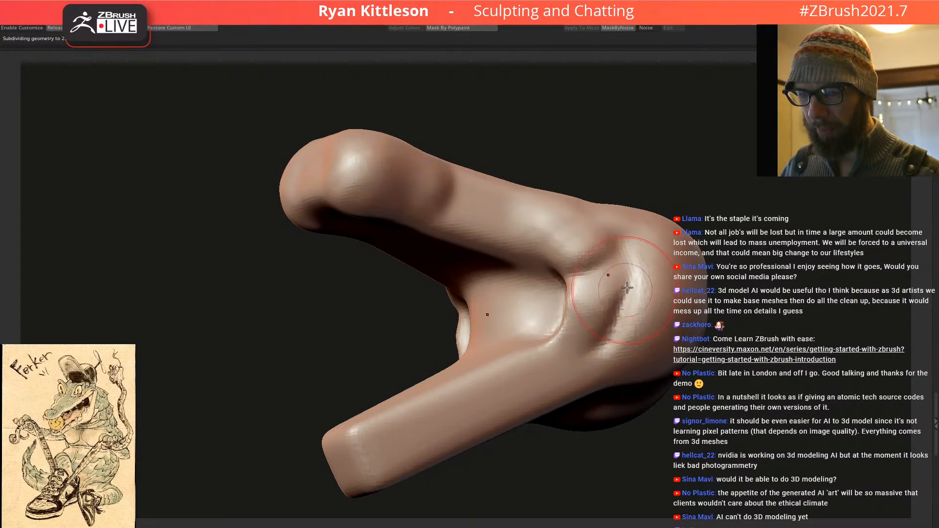
mouse_move(634, 280)
right_mouse_down()
mouse_move(598, 266)
mouse_move(611, 269)
right_mouse_up()
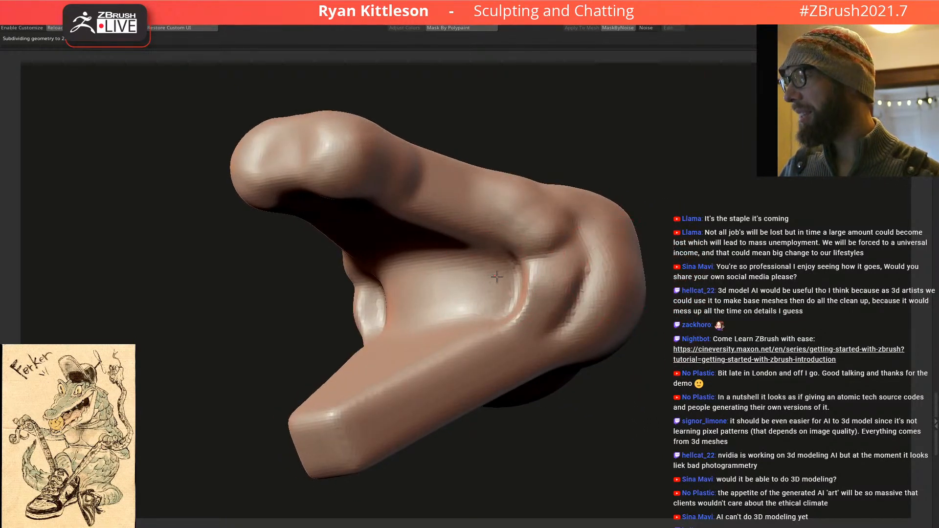
Step: Adjust the brush size and hollow out the floor and back of the mouth cavity
right_click_drag(494, 277, 472, 292)
key("x")
mouse_move(459, 290)
left_mouse_down()
mouse_move(409, 308)
mouse_move(455, 289)
mouse_move(382, 303)
mouse_move(412, 300)
left_mouse_up()
mouse_move(455, 308)
right_mouse_down()
mouse_move(436, 309)
mouse_move(437, 336)
right_mouse_up()
left_click_drag(444, 322, 398, 352)
mouse_move(431, 316)
right_mouse_down()
mouse_move(446, 310)
mouse_move(433, 364)
right_mouse_up()
mouse_move(383, 359)
left_mouse_down()
mouse_move(406, 385)
mouse_move(434, 365)
mouse_move(440, 343)
left_mouse_up()
Step: Carve the roof of the mouth and deepen the throat area at the base of the lower jaw
right_click_drag(442, 340, 415, 230)
mouse_move(413, 220)
left_mouse_down()
mouse_move(390, 245)
mouse_move(389, 144)
mouse_move(445, 103)
left_mouse_up()
mouse_move(444, 104)
right_mouse_down("alt")
mouse_move(491, 282)
mouse_move(489, 313)
right_mouse_up("alt")
mouse_move(489, 312)
left_mouse_down()
mouse_move(440, 374)
mouse_move(455, 383)
left_mouse_up()
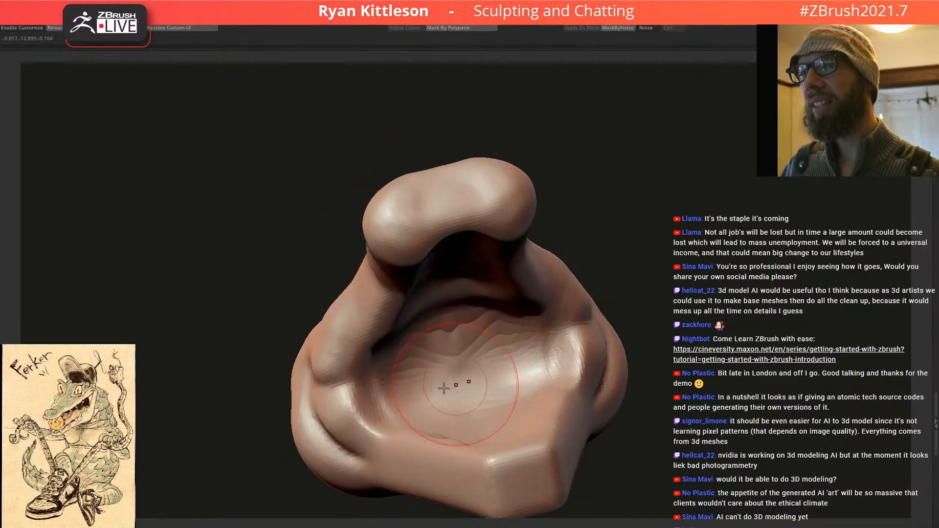
right_click_drag(518, 377, 479, 390)
mouse_move(478, 374)
left_mouse_down("alt")
mouse_move(450, 383)
mouse_move(426, 450)
mouse_move(459, 430)
left_mouse_up("alt")
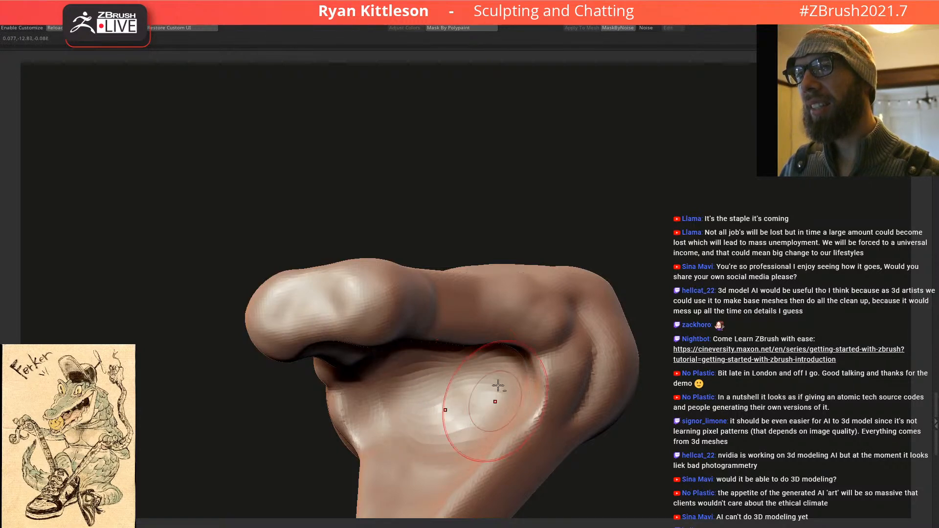
Step: Hollow the lower jaw's upper surface between raised edges and round off its blocky tip
right_click_drag(495, 400, 501, 315, "alt")
right_click_drag(476, 354, 424, 398)
mouse_move(423, 398)
left_mouse_down()
mouse_move(455, 386)
mouse_move(474, 404)
mouse_move(463, 409)
left_mouse_up()
right_click_drag(464, 409, 455, 440)
left_click_drag(454, 441, 478, 410)
mouse_move(478, 411)
right_mouse_down()
mouse_move(485, 318)
mouse_move(461, 300)
mouse_move(484, 293)
right_mouse_up()
mouse_move(484, 293)
left_mouse_down()
mouse_move(469, 318)
mouse_move(477, 388)
left_mouse_up()
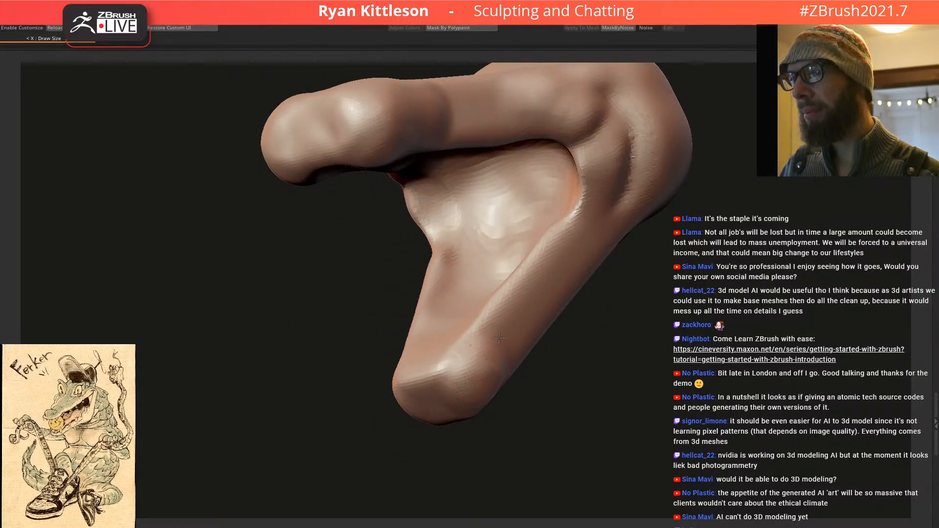
Step: Build up two rounded bulges at the lower jaw's tip and blend them into its sides and underside
left_click_drag(499, 343, 486, 364)
right_click_drag(445, 400, 411, 379)
mouse_move(411, 379)
left_mouse_down()
mouse_move(404, 391)
mouse_move(391, 386)
mouse_move(504, 330)
left_mouse_up()
mouse_move(505, 330)
right_mouse_down()
mouse_move(558, 357)
mouse_move(562, 370)
right_mouse_up()
mouse_move(577, 396)
left_mouse_down()
mouse_move(518, 343)
mouse_move(626, 431)
mouse_move(596, 443)
mouse_move(552, 376)
mouse_move(479, 313)
mouse_move(534, 320)
mouse_move(472, 299)
left_mouse_up()
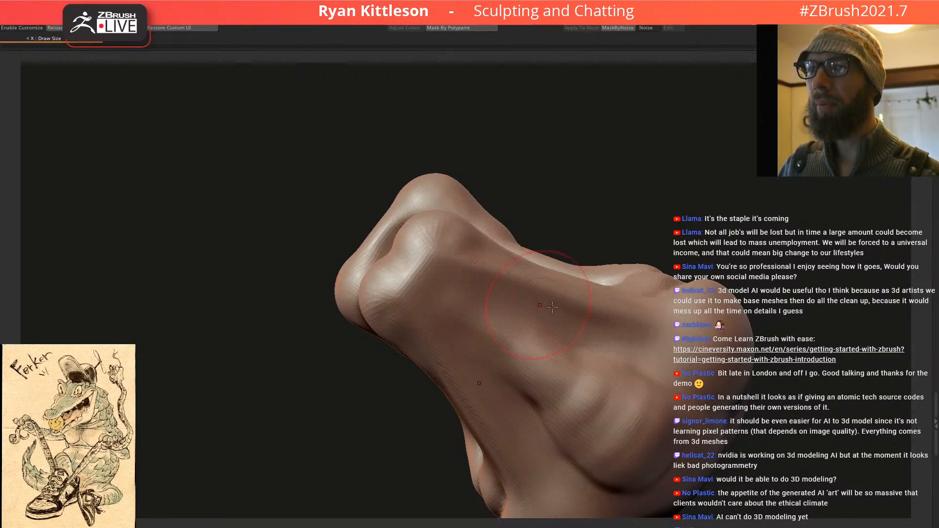
Step: Sculpt the top of the head between the snout and the brow bulges
right_click_drag(570, 297, 646, 368)
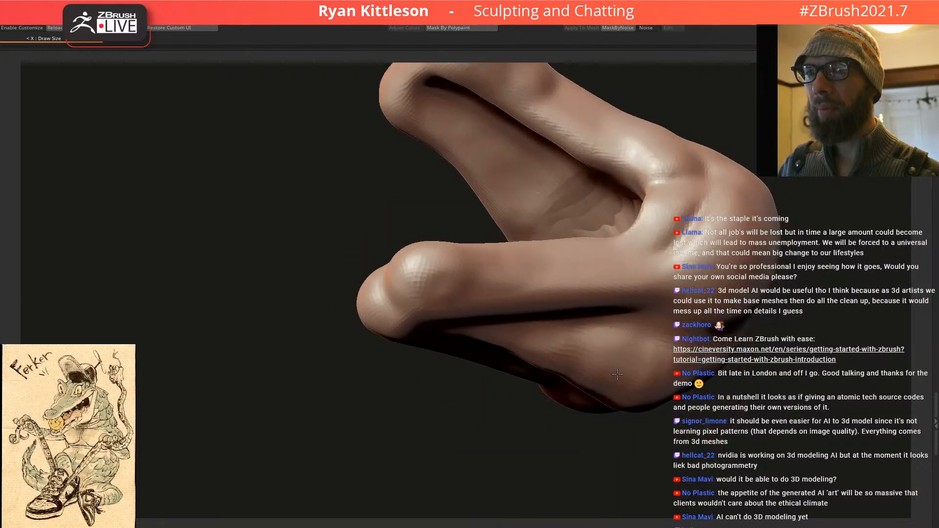
mouse_move(606, 413)
right_mouse_down("ctrl")
mouse_move(598, 285)
mouse_move(502, 288)
mouse_move(507, 279)
mouse_move(538, 282)
mouse_move(539, 298)
mouse_move(539, 284)
right_mouse_up("ctrl")
right_click_drag(520, 235, 430, 164)
mouse_move(491, 215)
left_mouse_down()
mouse_move(559, 272)
mouse_move(486, 210)
mouse_move(450, 161)
mouse_move(547, 300)
mouse_move(533, 282)
left_mouse_up()
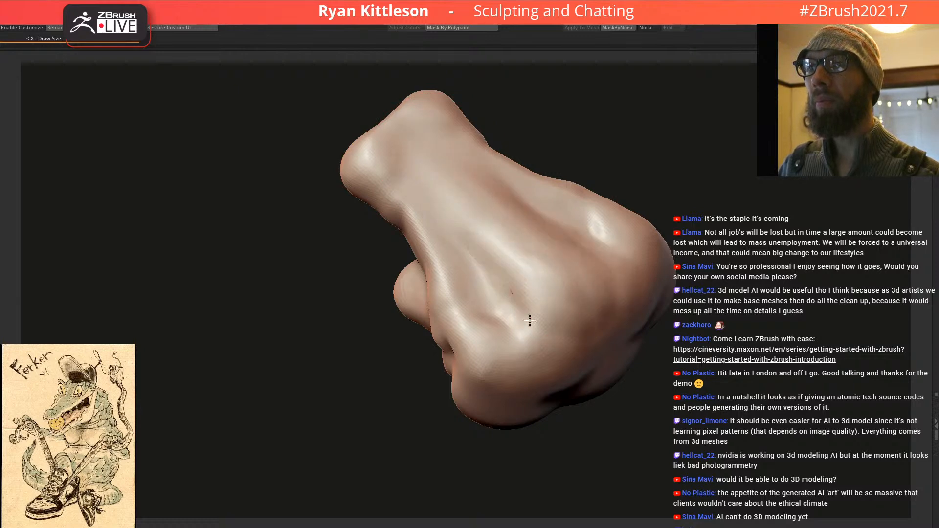
Step: Inspect the head from above, behind and the front, including the mesh in wireframe display
mouse_move(621, 318)
right_mouse_down()
mouse_move(587, 308)
mouse_move(602, 319)
mouse_move(356, 430)
right_mouse_up()
mouse_move(455, 365)
right_mouse_down()
mouse_move(513, 245)
mouse_move(503, 336)
right_mouse_up()
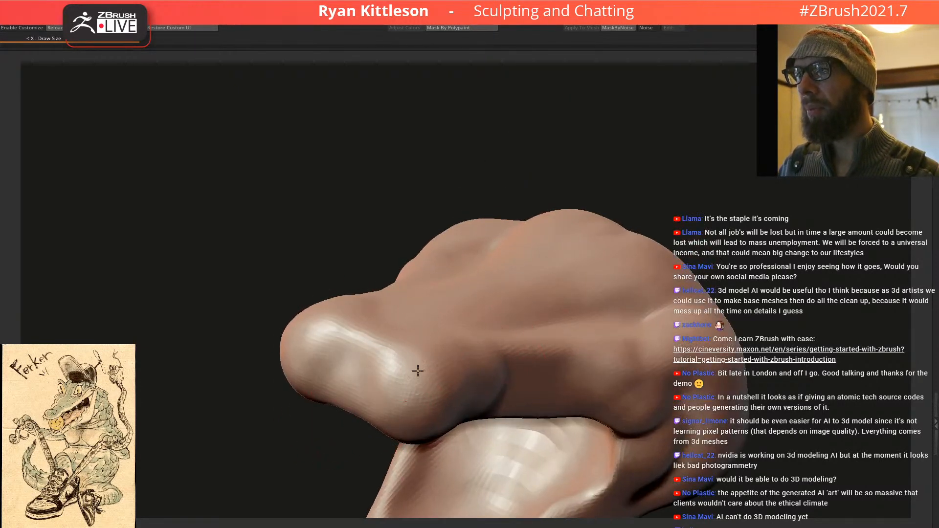
mouse_move(484, 447)
right_mouse_down()
mouse_move(498, 361)
mouse_move(486, 331)
mouse_move(552, 309)
mouse_move(583, 251)
mouse_move(660, 305)
mouse_move(665, 284)
mouse_move(650, 268)
right_mouse_up()
mouse_move(599, 285)
right_mouse_down()
mouse_move(549, 325)
mouse_move(615, 303)
right_mouse_up()
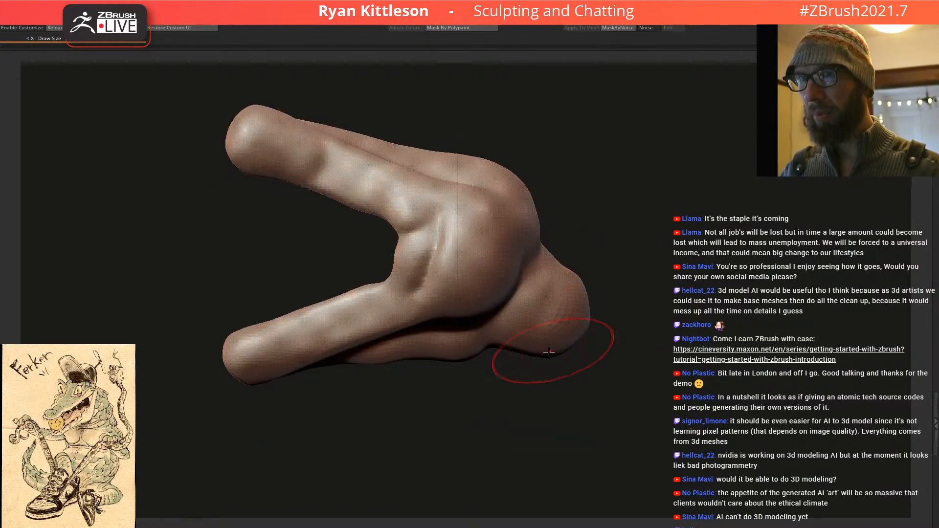
mouse_move(585, 324)
right_mouse_down()
mouse_move(553, 419)
mouse_move(574, 339)
mouse_move(564, 132)
mouse_move(549, 386)
mouse_move(578, 392)
mouse_move(579, 361)
mouse_move(623, 373)
mouse_move(580, 268)
mouse_move(639, 337)
mouse_move(636, 377)
mouse_move(586, 276)
right_mouse_up()
key("shift+f")
key("shift+f")
mouse_move(522, 257)
right_mouse_down()
mouse_move(525, 264)
mouse_move(511, 274)
mouse_move(509, 266)
right_mouse_up()
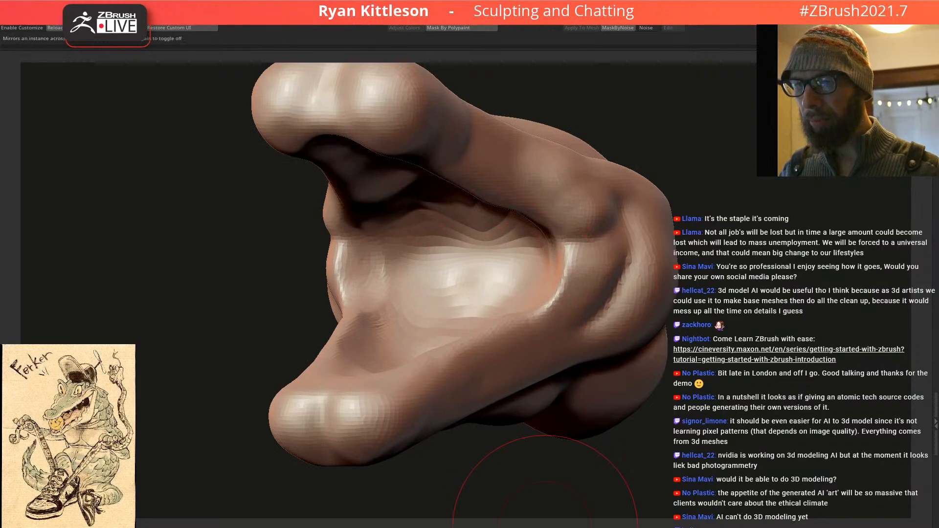
right_click_drag(545, 489, 654, 263)
left_click(579, 518)
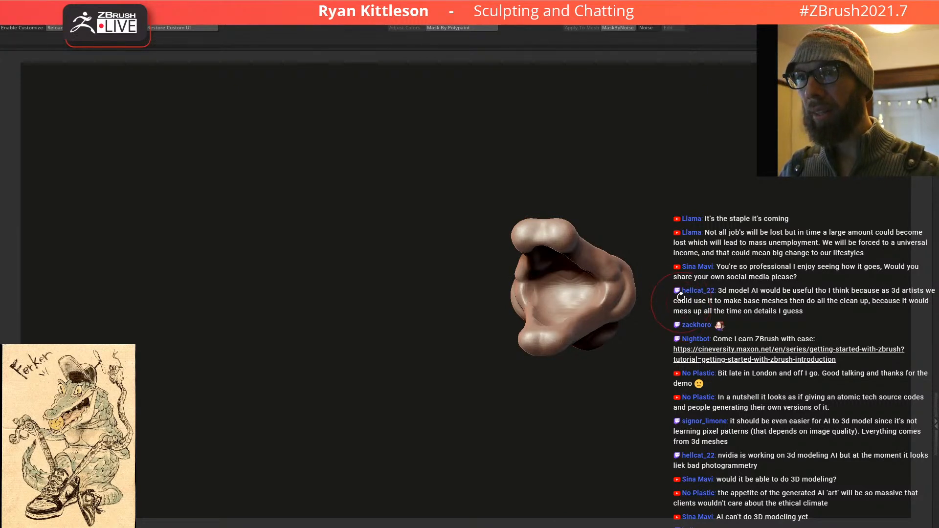
Step: Smooth away the crease on the cheek and soften the bump above the mouth corner
right_click_drag(682, 302, 599, 266)
right_click_drag(640, 287, 726, 345, "ctrl")
right_click_drag(680, 293, 763, 332, "ctrl")
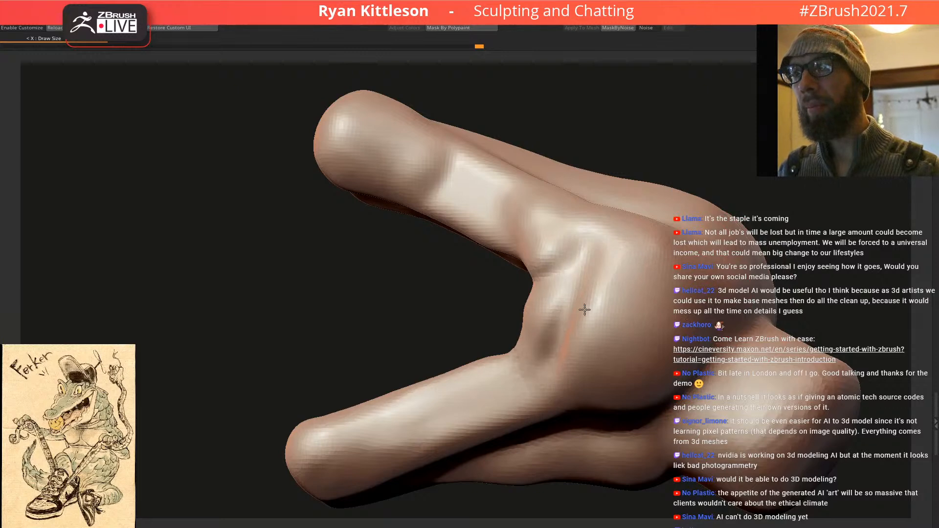
mouse_move(614, 296)
right_mouse_down()
mouse_move(572, 315)
mouse_move(562, 300)
mouse_move(540, 304)
right_mouse_up()
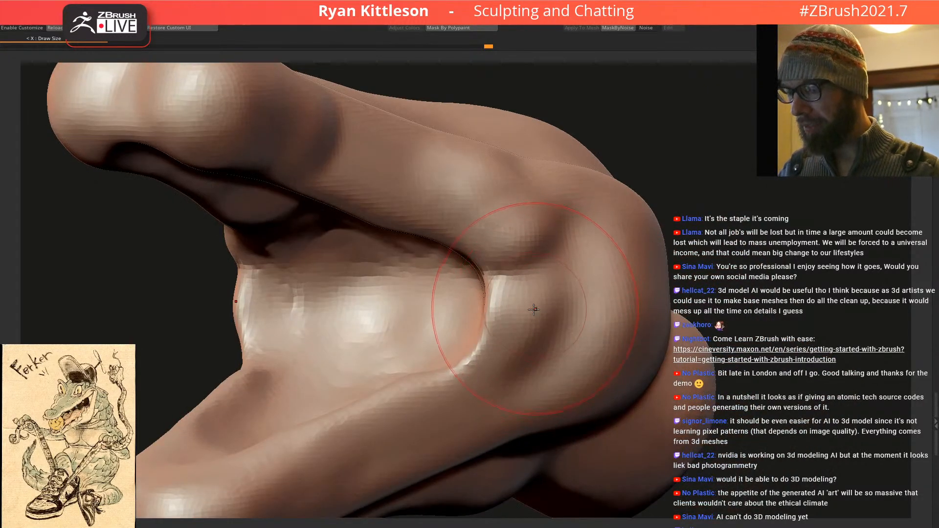
mouse_move(506, 302)
left_mouse_down("shift")
mouse_move(521, 327)
mouse_move(495, 350)
left_mouse_up("shift")
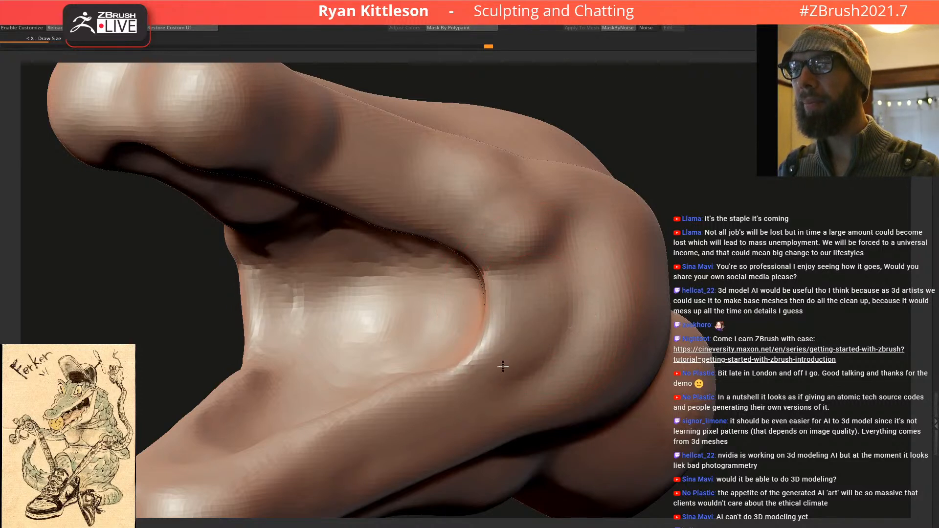
left_click_drag(537, 257, 529, 256, "shift")
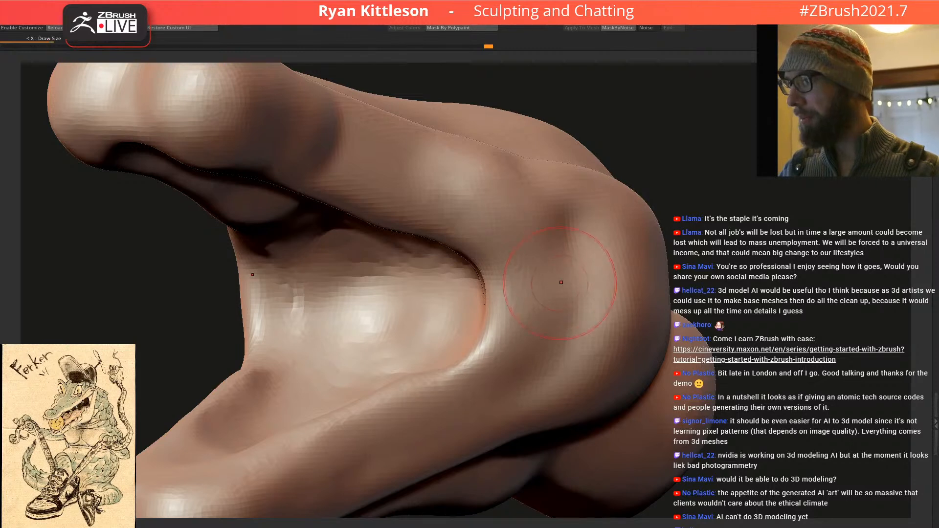
Step: Carve a long fold curving around the mouth corner from upper to lower jaw and smooth its middle into the cheek
right_click_drag(599, 289, 496, 207)
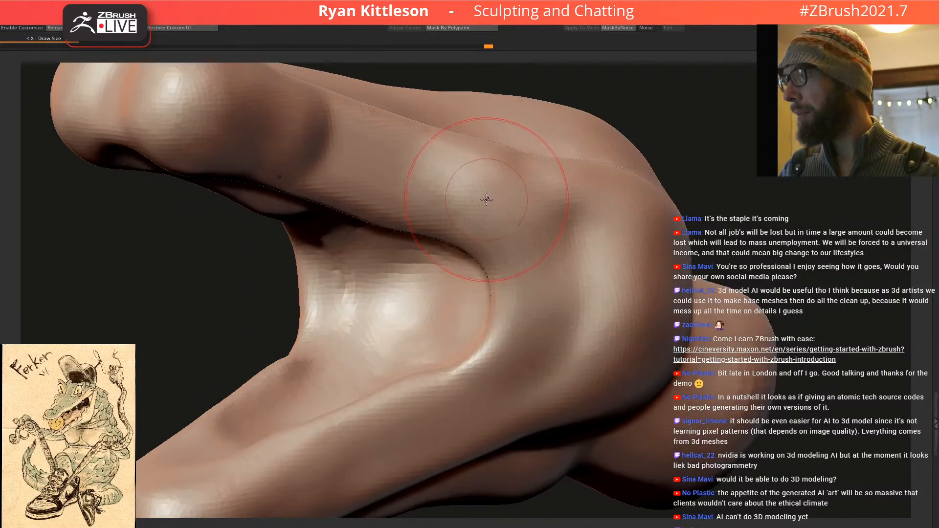
mouse_move(430, 177)
left_mouse_down()
mouse_move(513, 235)
mouse_move(558, 290)
mouse_move(471, 395)
mouse_move(421, 419)
left_mouse_up()
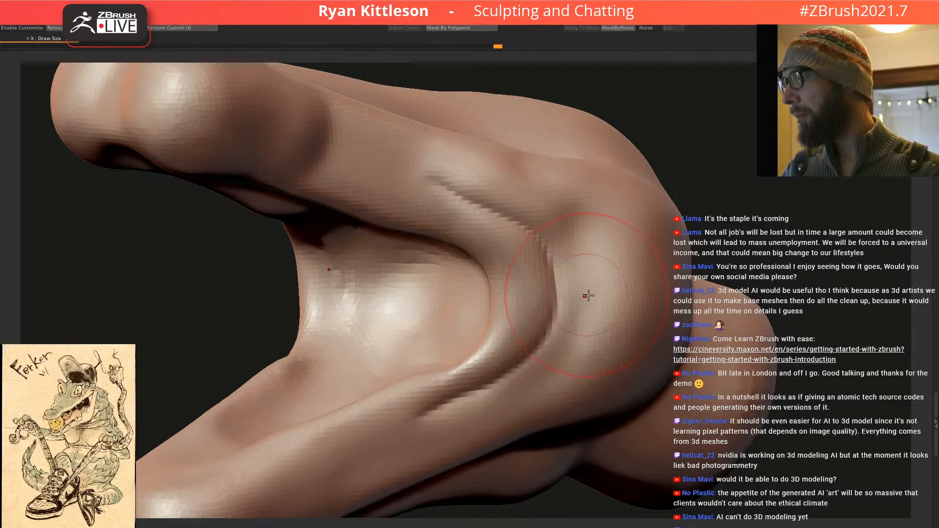
left_click_drag(588, 315, 581, 272, "shift")
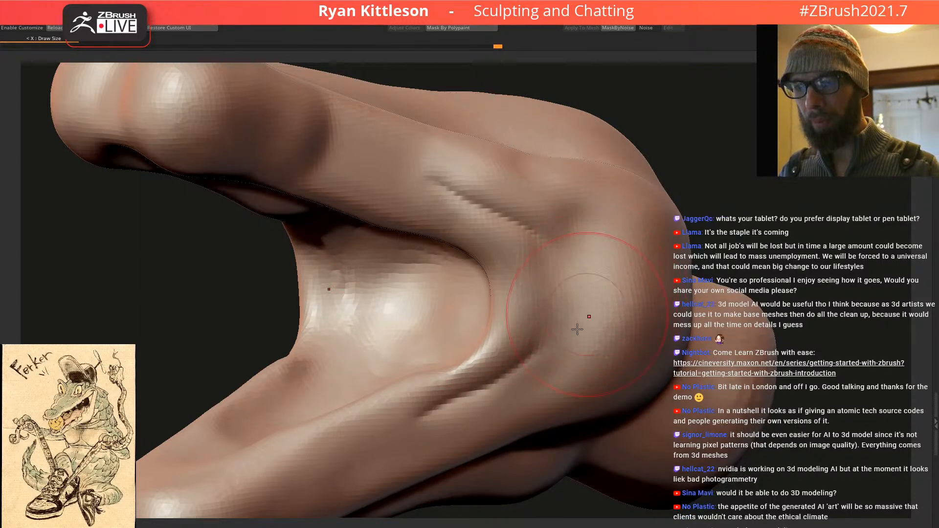
right_click_drag(587, 323, 577, 294, "ctrl")
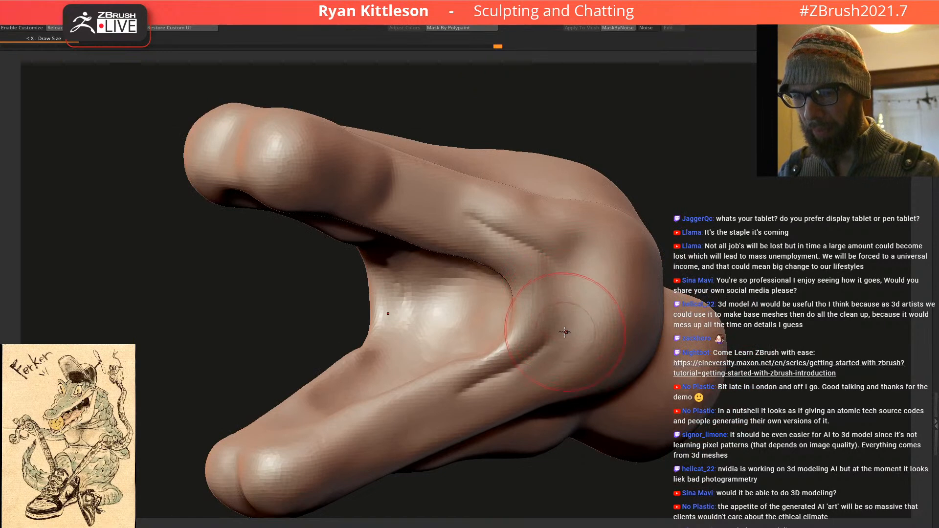
Step: Sculpt the inside of the mouth, refining the hollow at the back and along the lower jaw floor
mouse_move(564, 329)
right_mouse_down("alt")
mouse_move(525, 268)
mouse_move(536, 255)
mouse_move(396, 265)
right_mouse_up("alt")
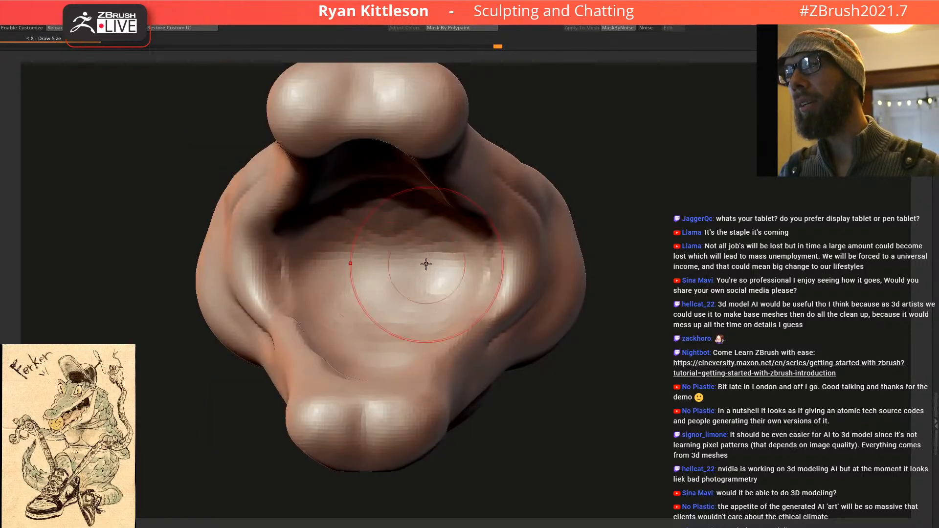
right_click_drag(384, 255, 385, 294)
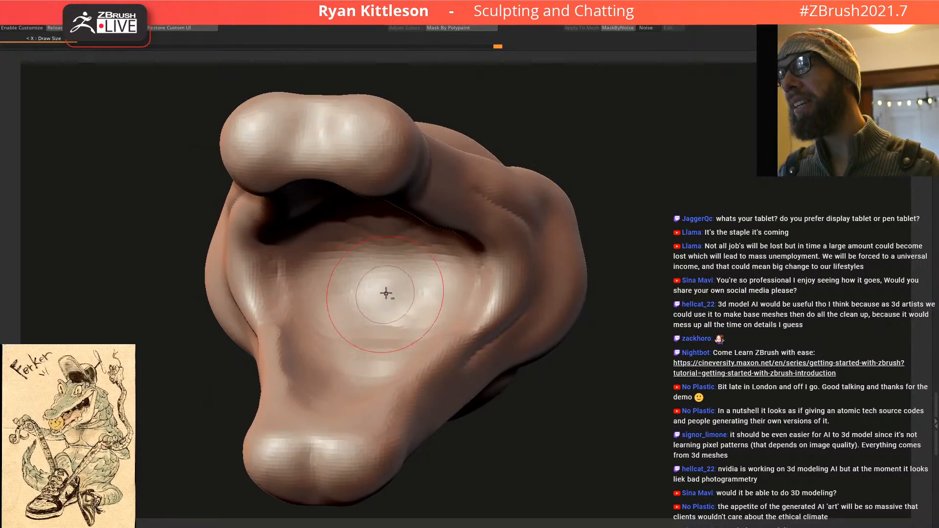
right_click_drag(408, 265, 375, 206)
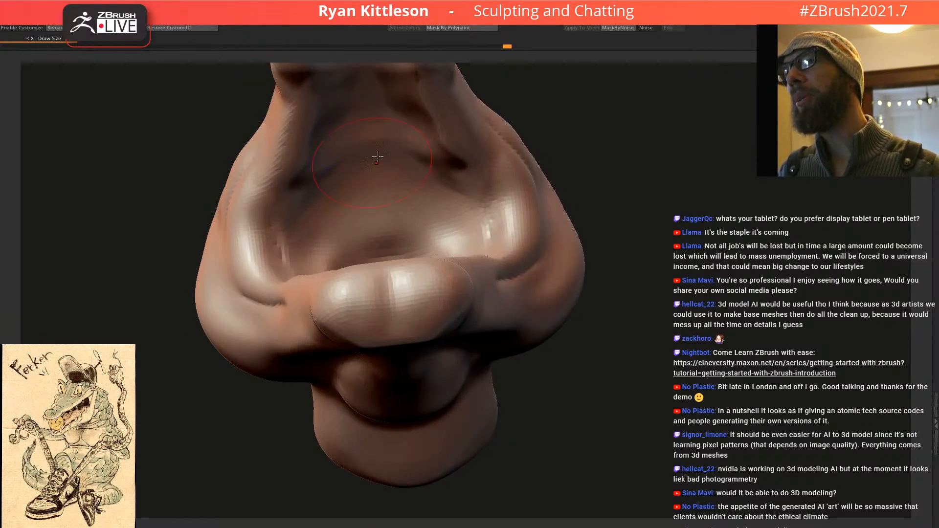
mouse_move(381, 137)
right_mouse_down()
mouse_move(366, 207)
mouse_move(357, 210)
mouse_move(371, 286)
mouse_move(400, 321)
mouse_move(419, 243)
mouse_move(386, 242)
right_mouse_up()
right_click_drag(361, 277, 429, 198)
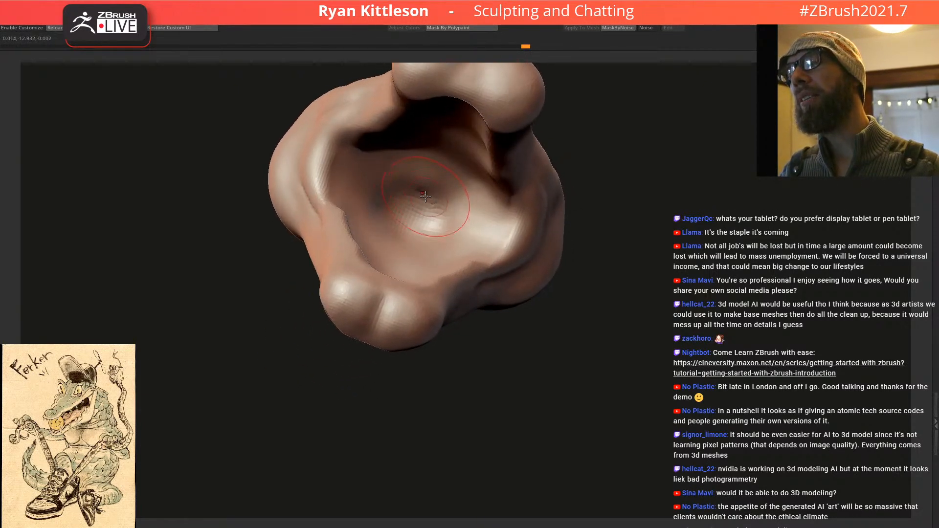
mouse_move(355, 218)
right_mouse_down()
mouse_move(330, 238)
mouse_move(372, 238)
right_mouse_up()
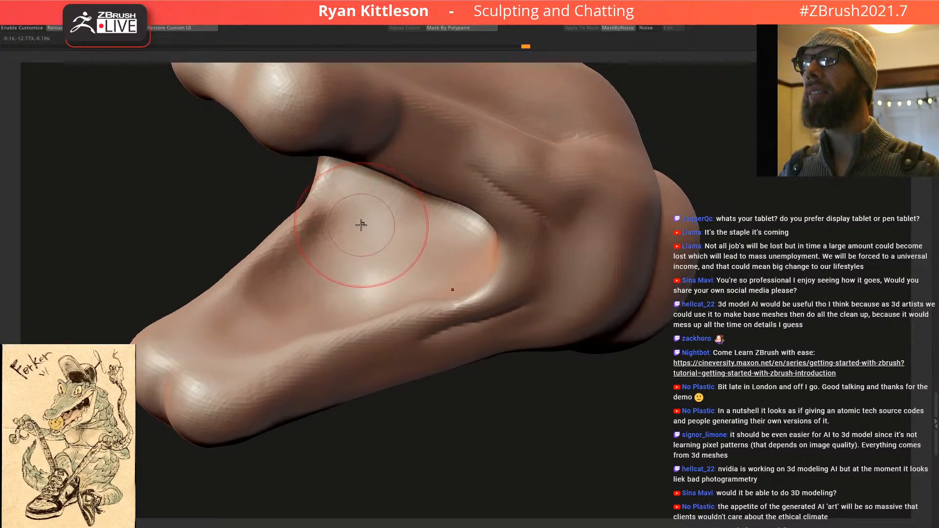
mouse_move(327, 235)
right_mouse_down()
mouse_move(337, 274)
mouse_move(325, 260)
mouse_move(334, 250)
mouse_move(343, 264)
mouse_move(409, 256)
mouse_move(359, 255)
right_mouse_up()
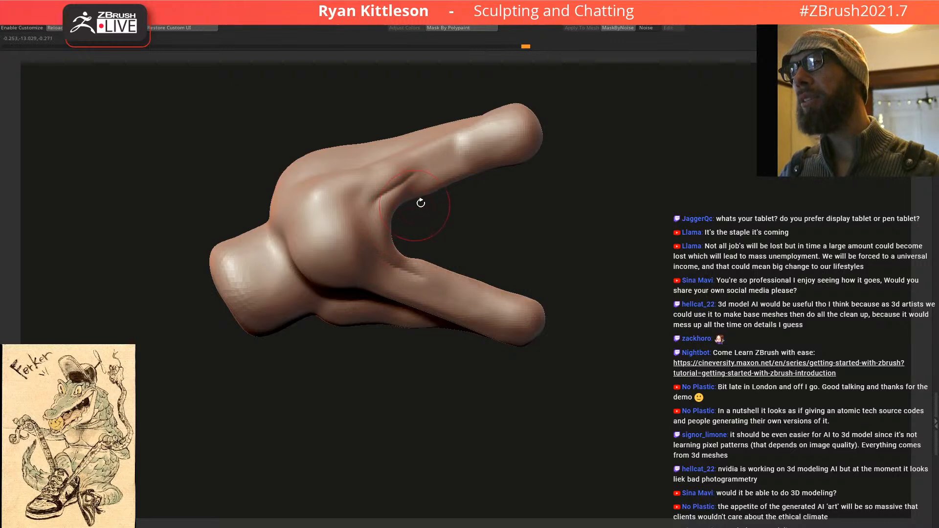
Step: Reshape the front of the lower jaw, dipping its upper edge behind the rounded tip and adjusting its underside
mouse_move(388, 260)
right_mouse_down()
mouse_move(373, 210)
mouse_move(416, 222)
mouse_move(374, 230)
mouse_move(382, 232)
right_mouse_up()
mouse_move(534, 198)
right_mouse_down()
mouse_move(361, 295)
mouse_move(432, 255)
mouse_move(444, 310)
mouse_move(392, 327)
mouse_move(421, 354)
mouse_move(410, 331)
right_mouse_up()
key("space")
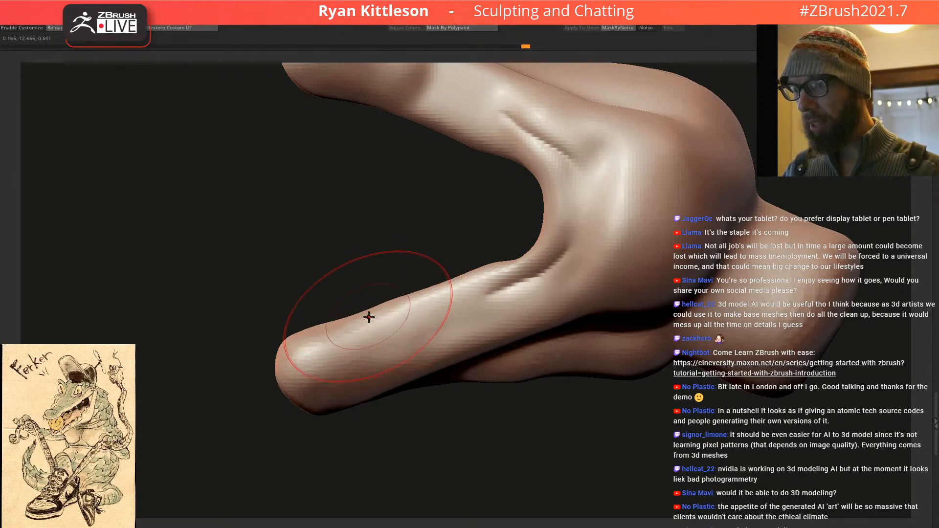
left_click_drag(365, 320, 366, 335)
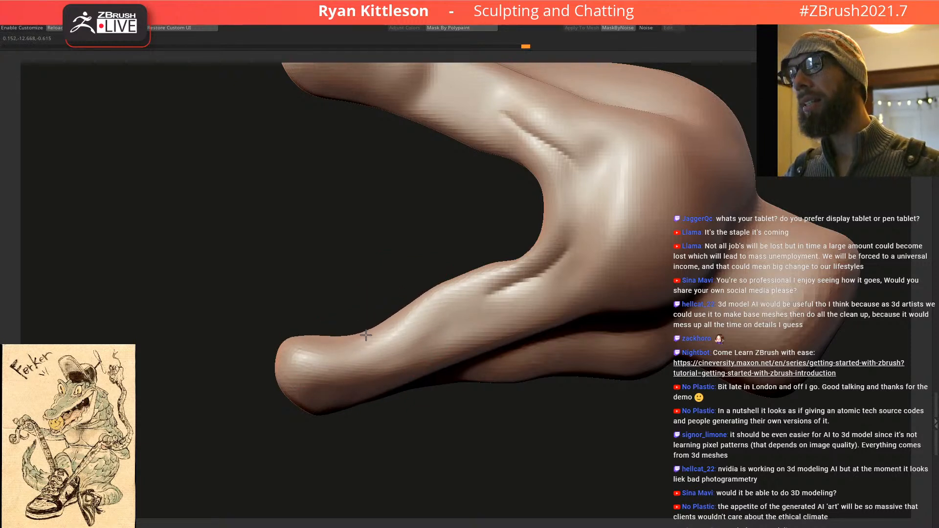
left_click_drag(367, 388, 370, 380)
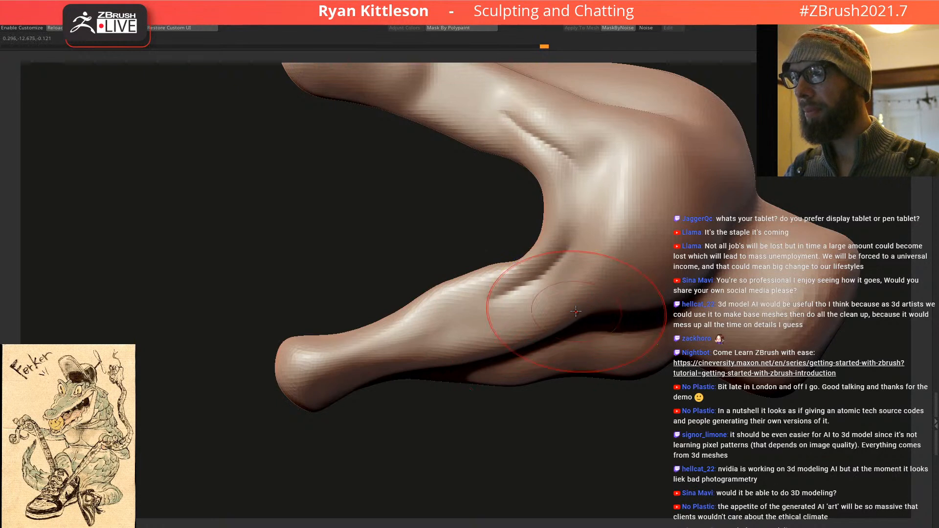
Step: Pull the back of the lower jaw down beneath the cheek and adjust the form near the mouth corner
key("x")
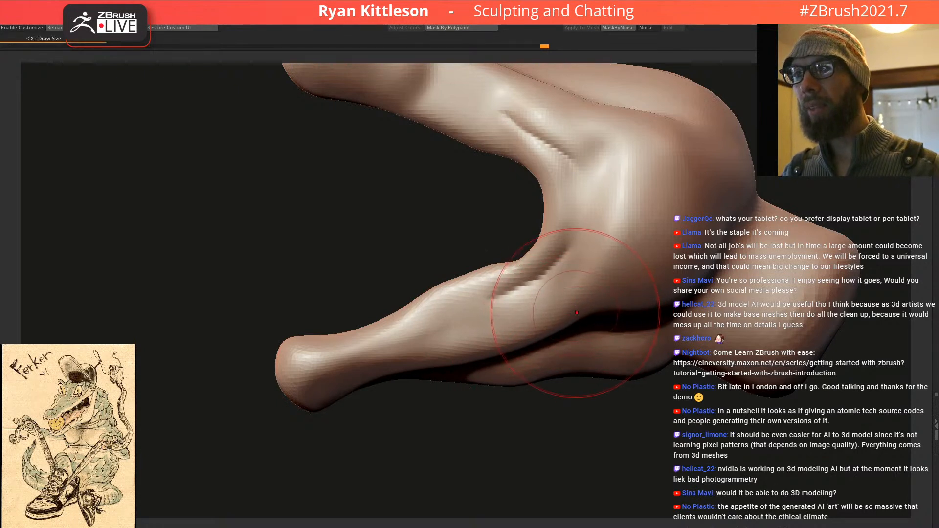
mouse_move(588, 310)
left_mouse_down()
mouse_move(606, 326)
mouse_move(545, 338)
mouse_move(602, 329)
left_mouse_up()
left_click_drag(577, 265, 579, 255)
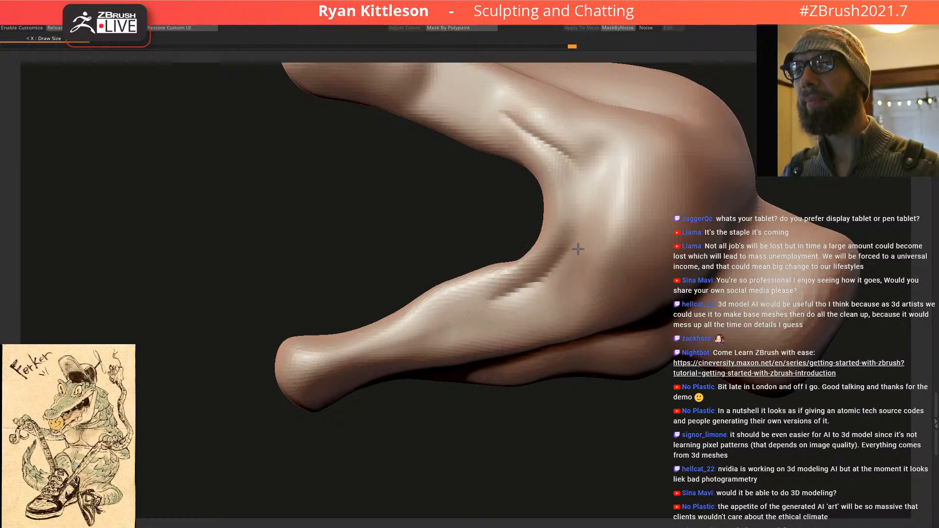
right_click_drag(573, 189, 455, 216)
left_click_drag(452, 215, 506, 264)
mouse_move(430, 254)
right_mouse_down()
mouse_move(507, 245)
mouse_move(438, 238)
right_mouse_up()
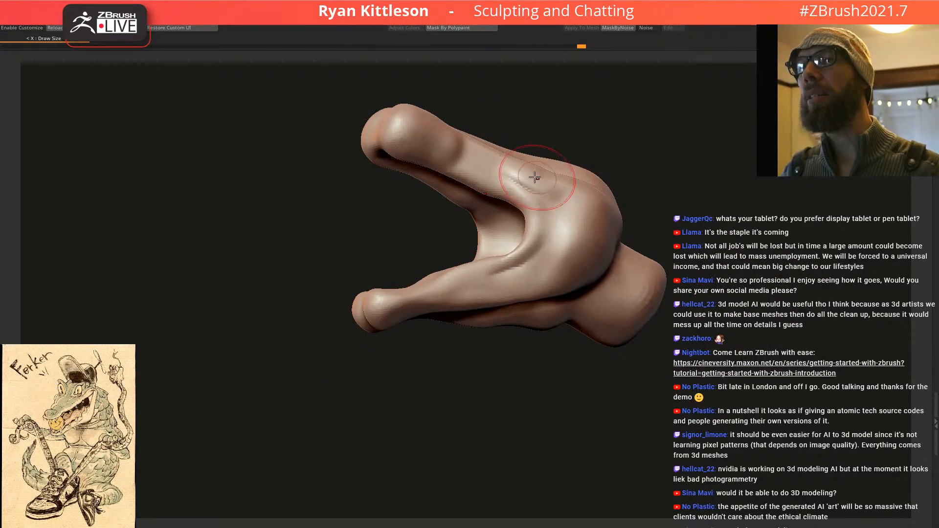
Step: Smooth the underside of the lower jaw and blend it into the throat and cheeks
right_click_drag(549, 248, 524, 201)
mouse_move(502, 325)
right_mouse_down("ctrl")
mouse_move(529, 357)
mouse_move(507, 367)
right_mouse_up("ctrl")
mouse_move(484, 360)
left_mouse_down("shift")
mouse_move(507, 335)
mouse_move(453, 344)
mouse_move(393, 332)
left_mouse_up("shift")
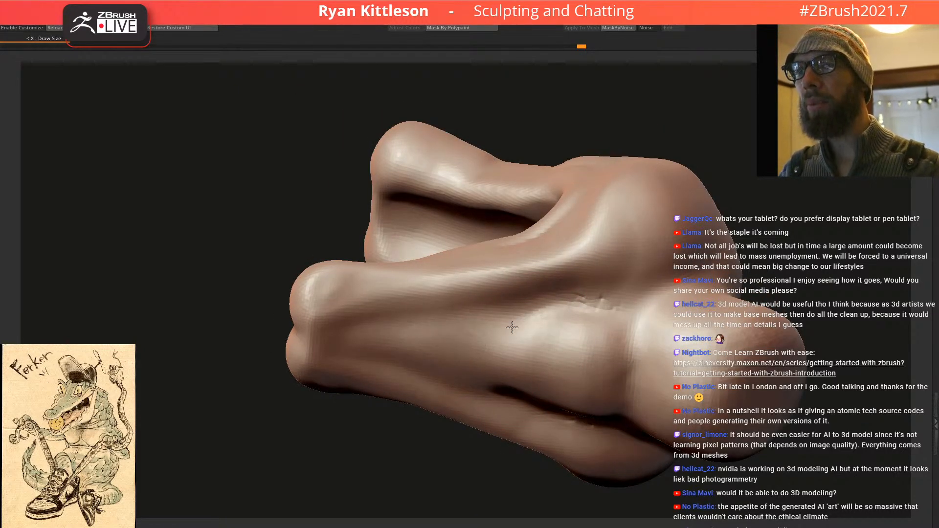
mouse_move(602, 362)
right_mouse_down()
mouse_move(579, 382)
mouse_move(557, 384)
mouse_move(583, 349)
right_mouse_up()
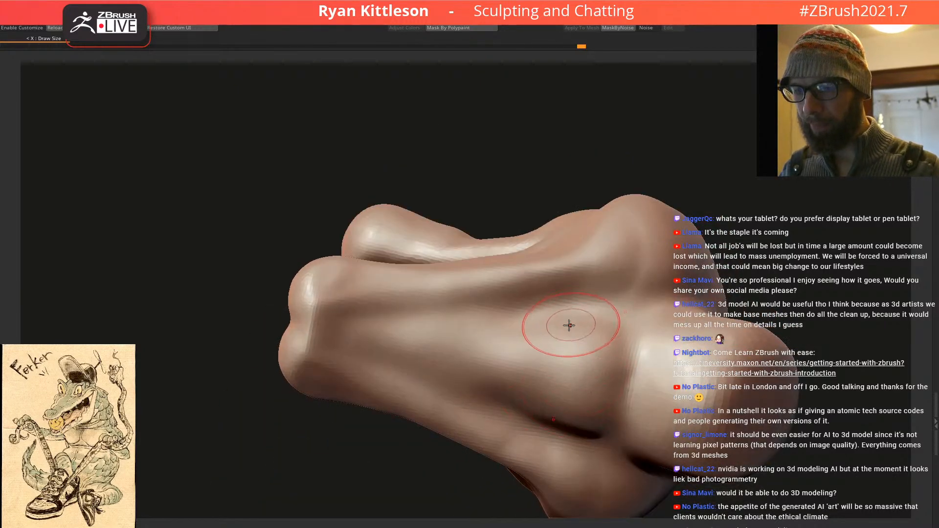
mouse_move(540, 273)
right_mouse_down()
mouse_move(597, 250)
mouse_move(545, 205)
mouse_move(526, 306)
right_mouse_up()
left_click_drag(508, 302, 499, 311)
left_click_drag(528, 115, 459, 61)
Step: Carve gum grooves inside the mouth along the inner edges of the lower and upper jaws
mouse_move(517, 133)
right_mouse_down()
mouse_move(522, 193)
mouse_move(530, 156)
right_mouse_up()
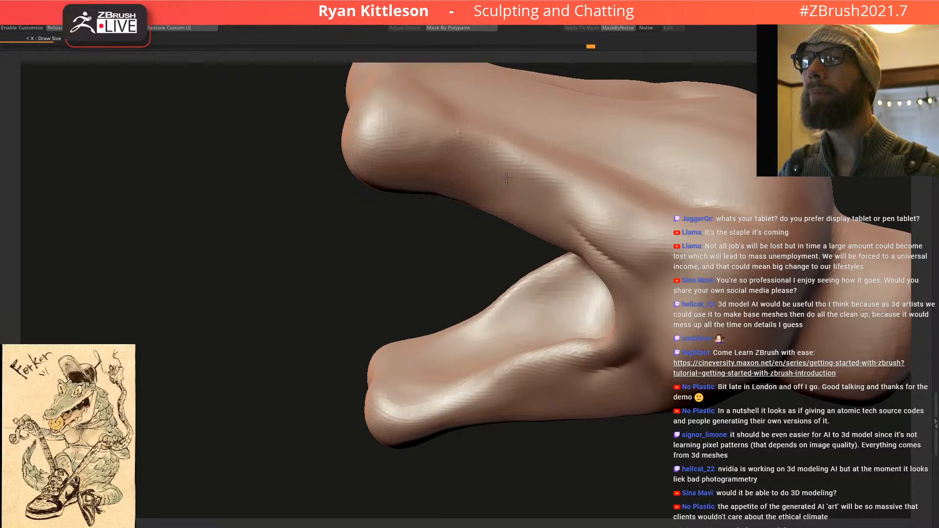
mouse_move(565, 188)
right_mouse_down("ctrl")
mouse_move(538, 152)
mouse_move(548, 196)
mouse_move(513, 209)
mouse_move(509, 266)
mouse_move(498, 272)
mouse_move(509, 277)
right_mouse_up("ctrl")
mouse_move(506, 274)
left_mouse_down()
mouse_move(533, 222)
mouse_move(496, 289)
mouse_move(477, 220)
mouse_move(480, 316)
mouse_move(515, 307)
left_mouse_up()
mouse_move(515, 306)
right_mouse_down()
mouse_move(494, 300)
mouse_move(523, 294)
mouse_move(477, 290)
mouse_move(480, 209)
mouse_move(460, 342)
right_mouse_up()
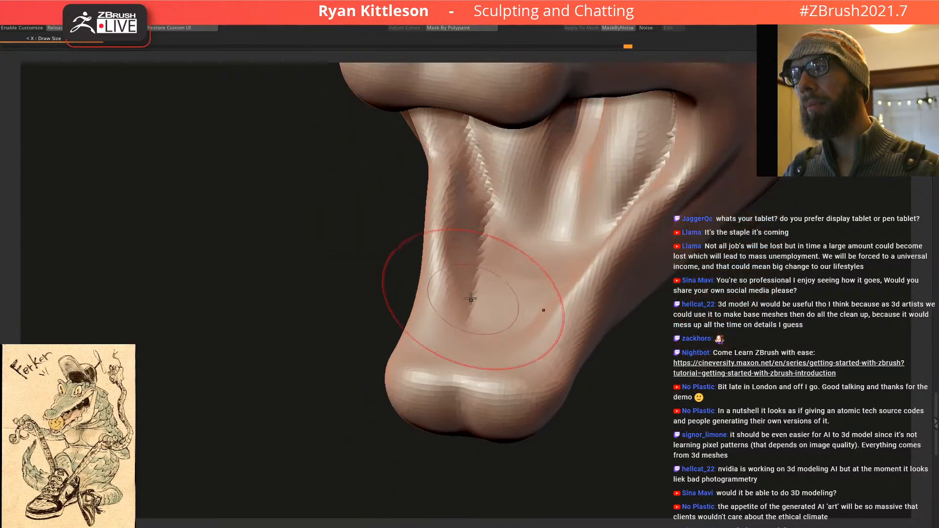
mouse_move(462, 430)
right_mouse_down()
mouse_move(450, 293)
mouse_move(462, 308)
right_mouse_up()
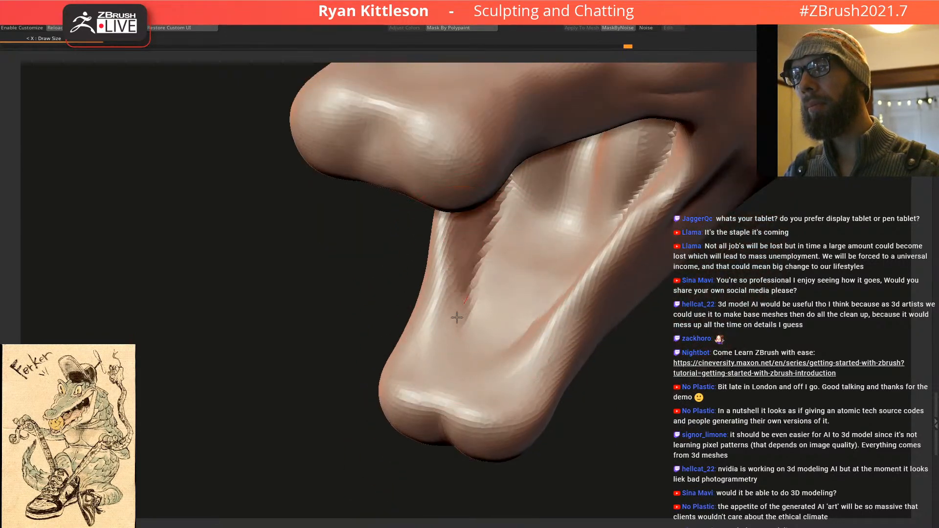
mouse_move(429, 377)
right_mouse_down()
mouse_move(524, 182)
mouse_move(648, 208)
right_mouse_up()
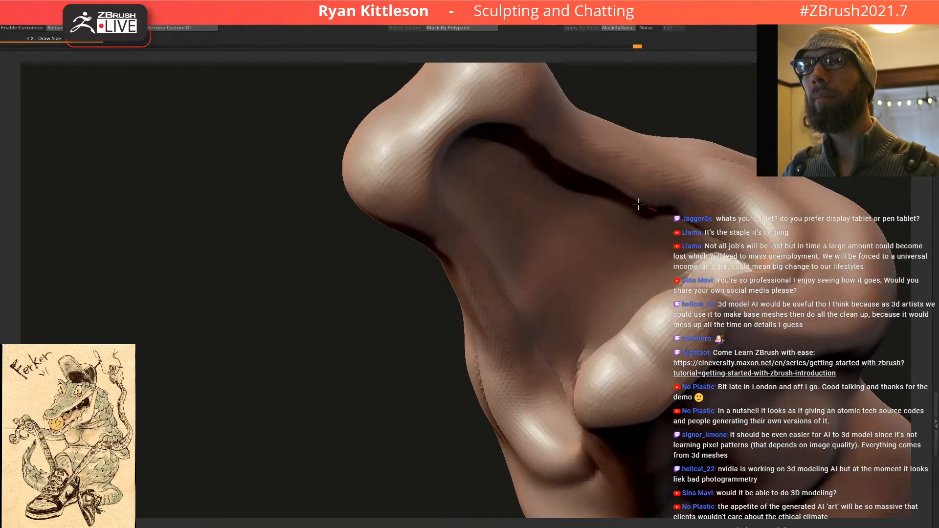
left_click_drag(648, 208, 512, 144)
Step: Carve a lip line across the snout tip and back along the side of the upper jaw
mouse_move(534, 168)
right_mouse_down()
mouse_move(622, 248)
mouse_move(615, 190)
mouse_move(650, 201)
mouse_move(627, 187)
right_mouse_up()
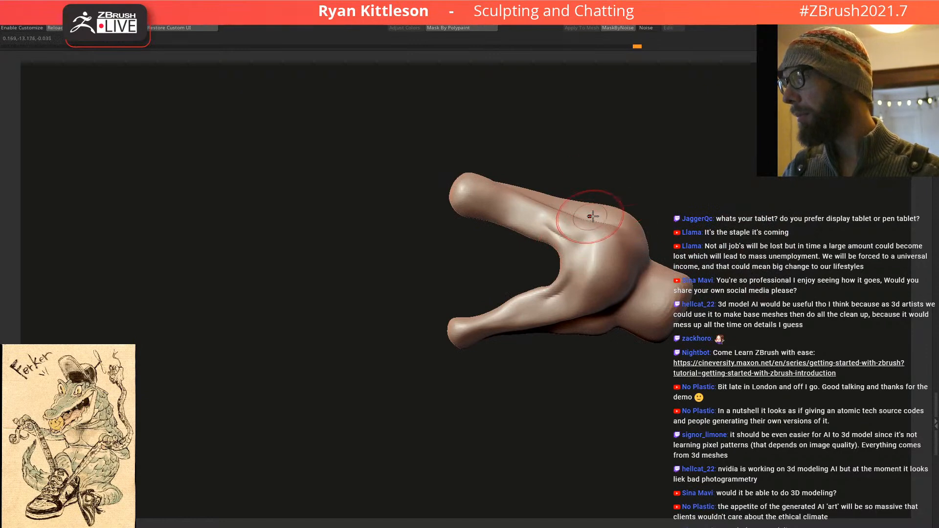
mouse_move(562, 202)
right_mouse_down()
mouse_move(524, 188)
mouse_move(476, 193)
mouse_move(616, 240)
right_mouse_up()
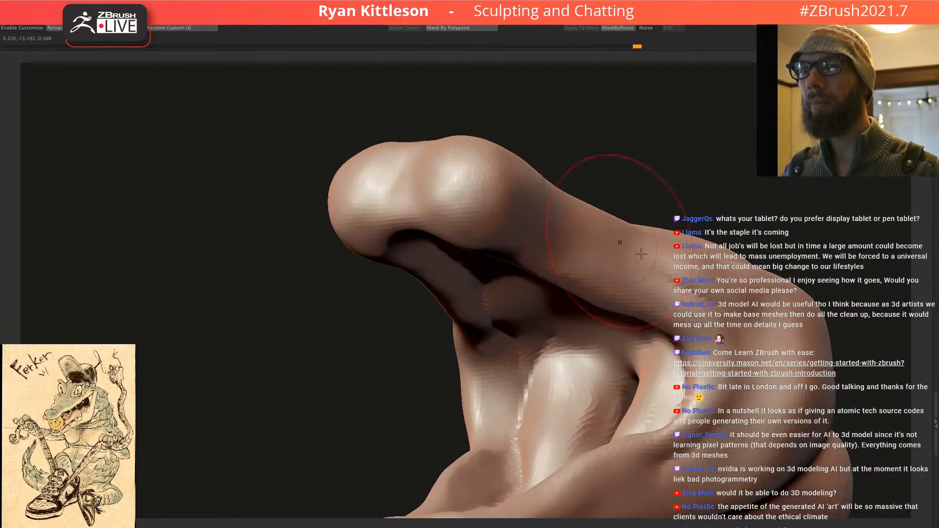
mouse_move(485, 199)
left_mouse_down()
mouse_move(389, 193)
mouse_move(430, 189)
left_mouse_up()
right_click_drag(429, 189, 482, 210)
mouse_move(482, 211)
left_mouse_down()
mouse_move(388, 179)
mouse_move(372, 196)
mouse_move(441, 191)
mouse_move(536, 215)
left_mouse_up()
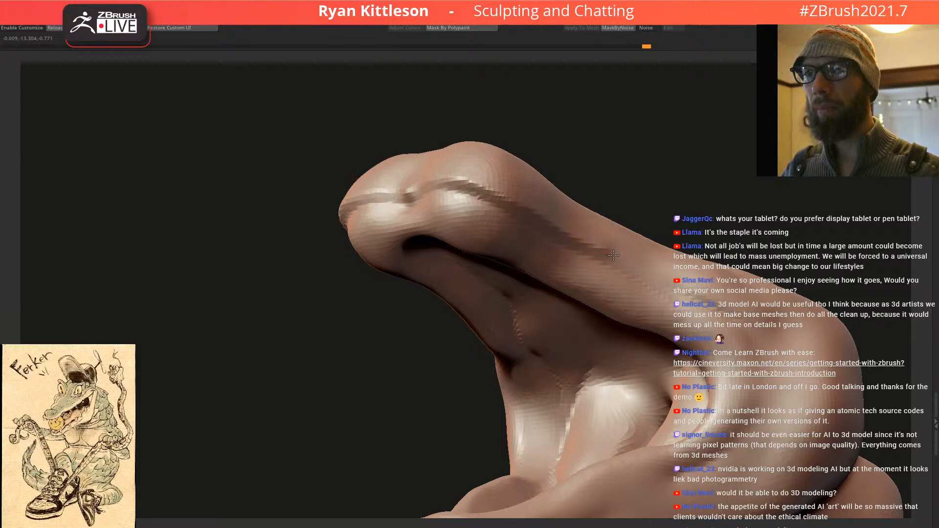
mouse_move(610, 254)
right_mouse_down("ctrl")
mouse_move(555, 273)
mouse_move(681, 215)
right_mouse_up("ctrl")
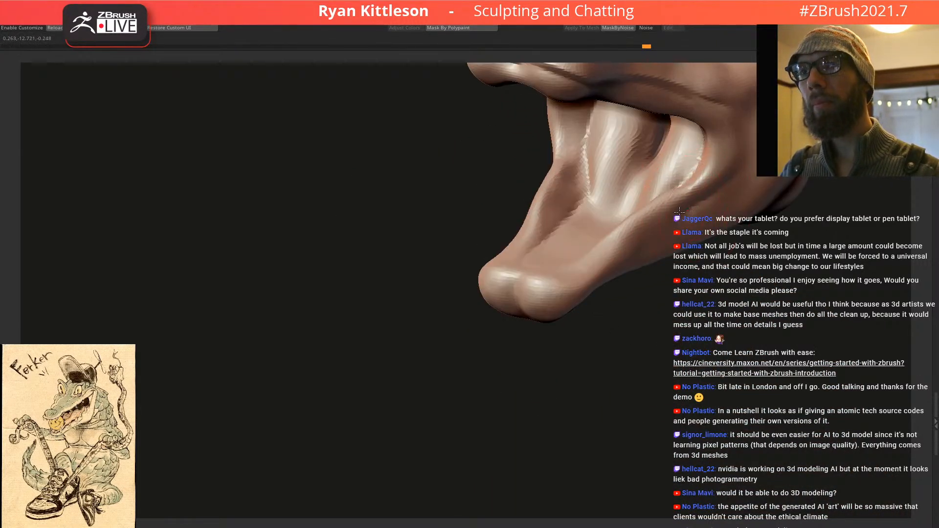
Step: Carve a matching lip line around the lower jaw tip and back to the mouth corner
mouse_move(546, 280)
right_mouse_down()
mouse_move(520, 333)
mouse_move(535, 293)
right_mouse_up()
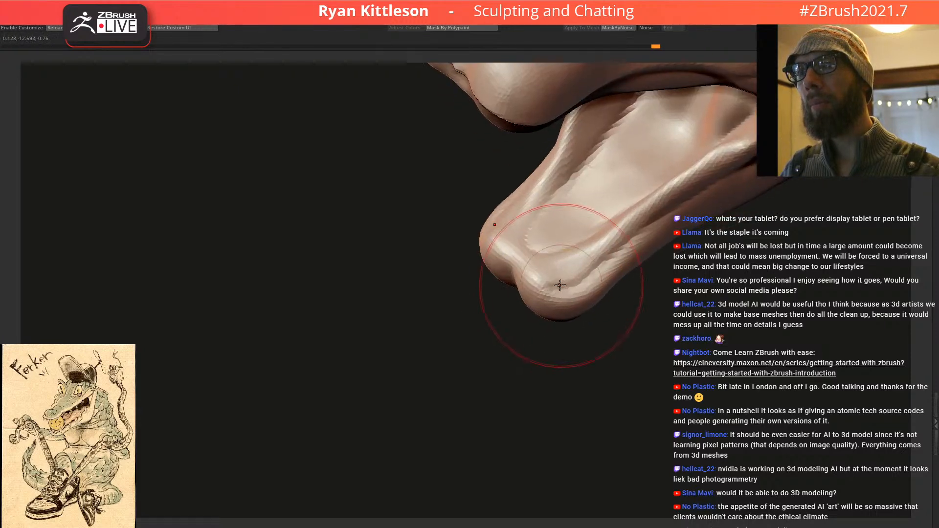
mouse_move(510, 256)
left_mouse_down()
mouse_move(528, 278)
mouse_move(562, 294)
mouse_move(601, 283)
left_mouse_up()
mouse_move(601, 228)
right_mouse_down("ctrl")
mouse_move(606, 196)
mouse_move(621, 206)
mouse_move(613, 218)
mouse_move(562, 240)
mouse_move(528, 236)
mouse_move(627, 259)
right_mouse_up("ctrl")
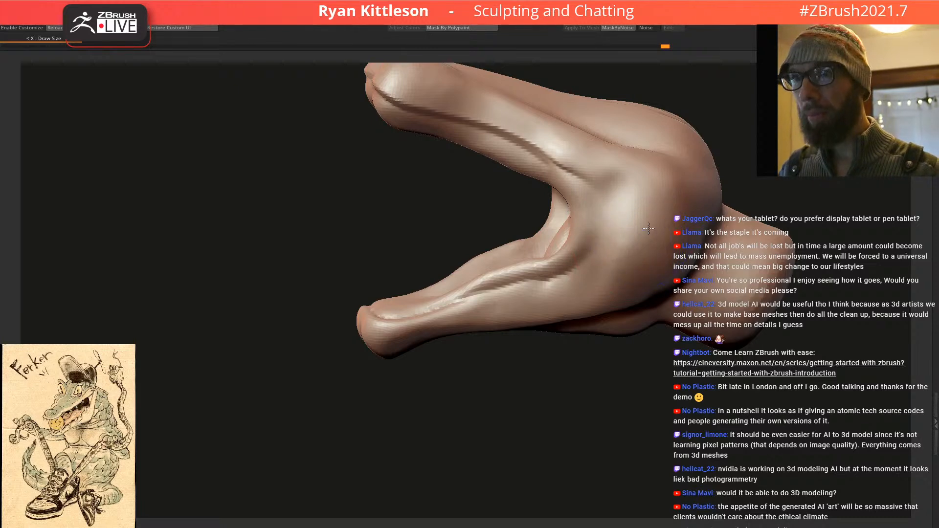
right_click_drag(692, 261, 642, 225, "ctrl")
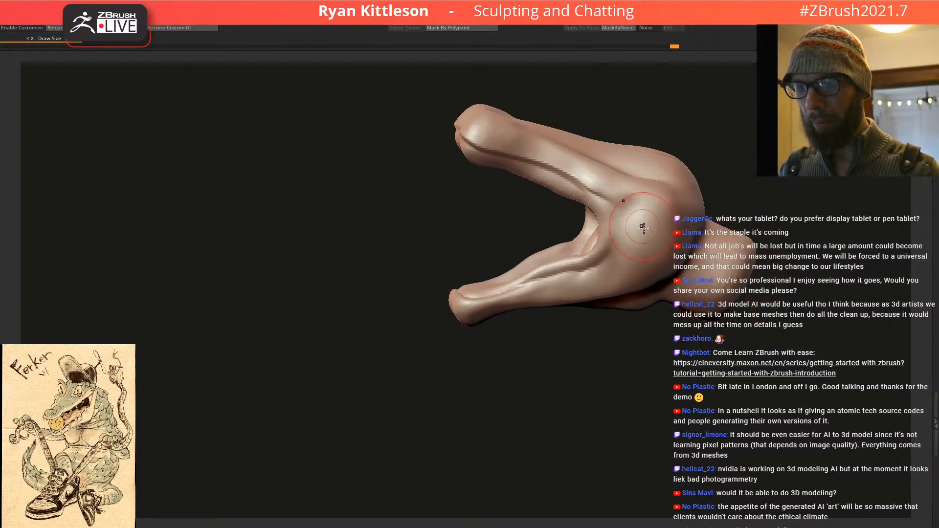
Step: Reshape the cheek and jaw muscle bulge behind the mouth corner, working from below, behind and the front
mouse_move(648, 268)
right_mouse_down("alt")
mouse_move(530, 308)
mouse_move(528, 222)
mouse_move(648, 260)
mouse_move(645, 230)
right_mouse_up("alt")
mouse_move(586, 263)
right_mouse_down()
mouse_move(587, 203)
mouse_move(584, 233)
mouse_move(547, 230)
mouse_move(547, 239)
mouse_move(562, 236)
mouse_move(579, 290)
mouse_move(556, 252)
mouse_move(614, 223)
right_mouse_up()
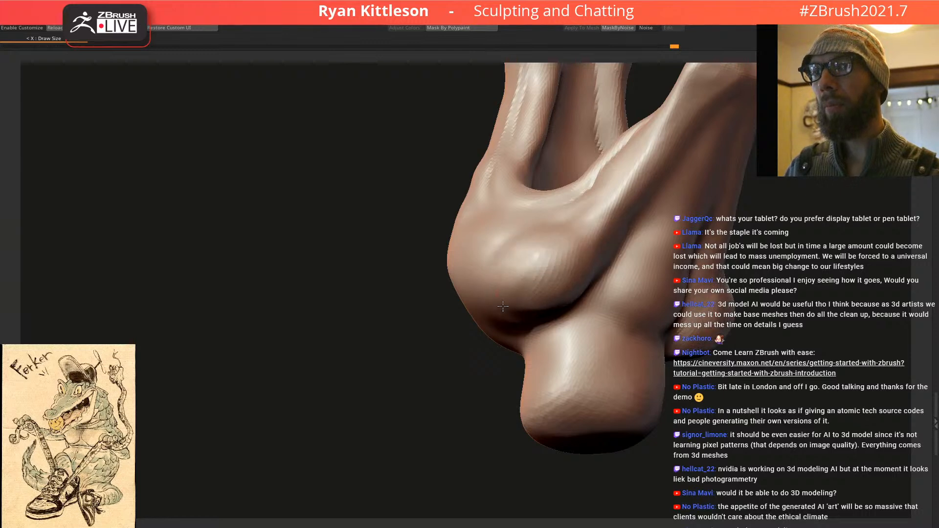
mouse_move(583, 272)
right_mouse_down()
mouse_move(581, 224)
mouse_move(574, 269)
right_mouse_up()
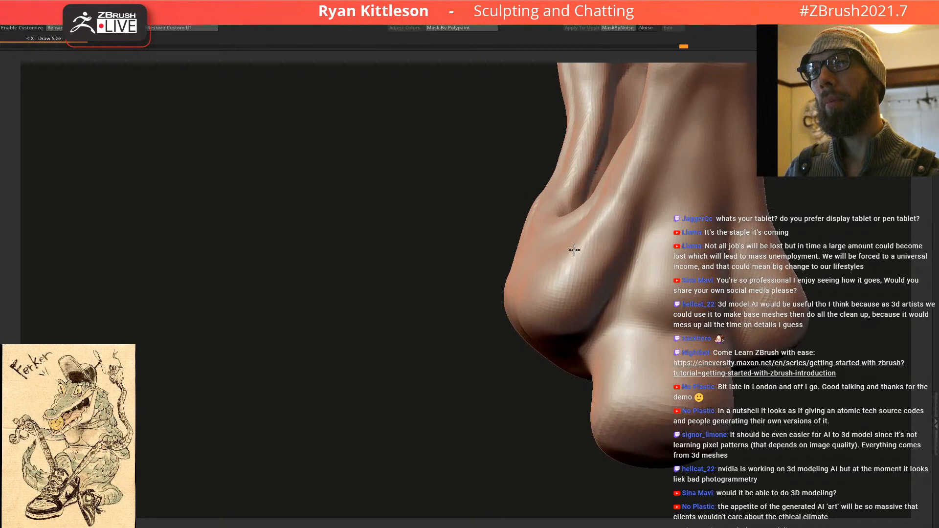
right_click_drag(609, 215, 529, 292)
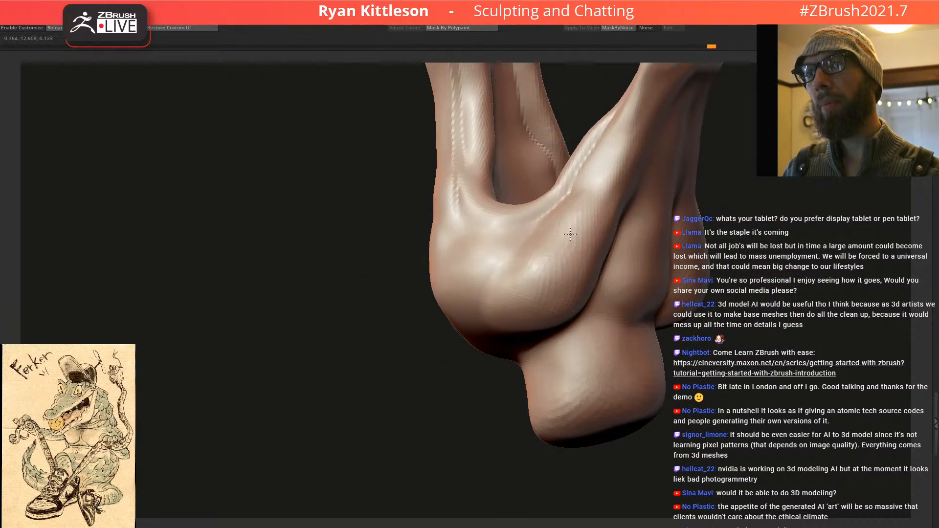
mouse_move(579, 232)
right_mouse_down()
mouse_move(618, 256)
mouse_move(566, 225)
mouse_move(528, 262)
mouse_move(538, 248)
mouse_move(544, 281)
mouse_move(532, 210)
mouse_move(513, 213)
right_mouse_up()
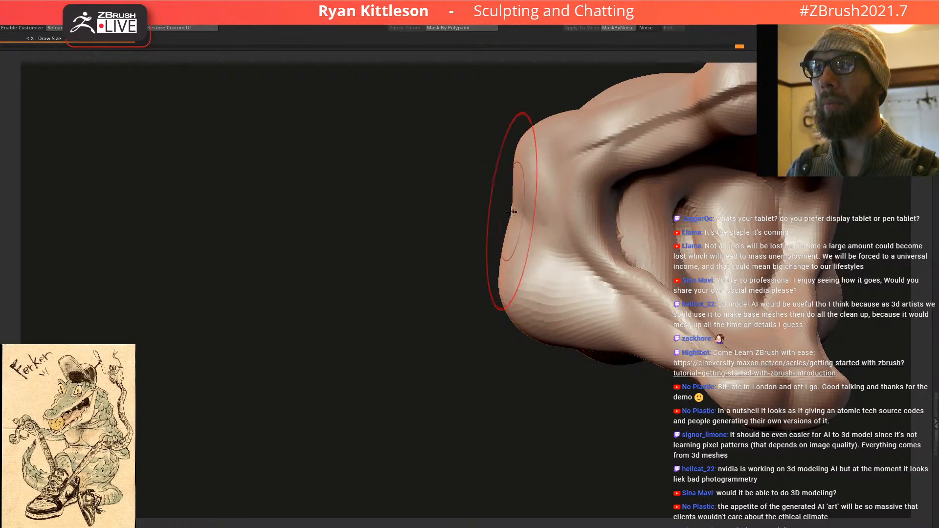
mouse_move(541, 216)
right_mouse_down()
mouse_move(511, 224)
mouse_move(610, 216)
mouse_move(550, 310)
mouse_move(534, 236)
mouse_move(592, 187)
mouse_move(620, 212)
mouse_move(600, 246)
mouse_move(655, 169)
mouse_move(611, 258)
right_mouse_up()
right_click_drag(583, 230, 485, 278, "alt")
right_click_drag(532, 204, 587, 245, "ctrl")
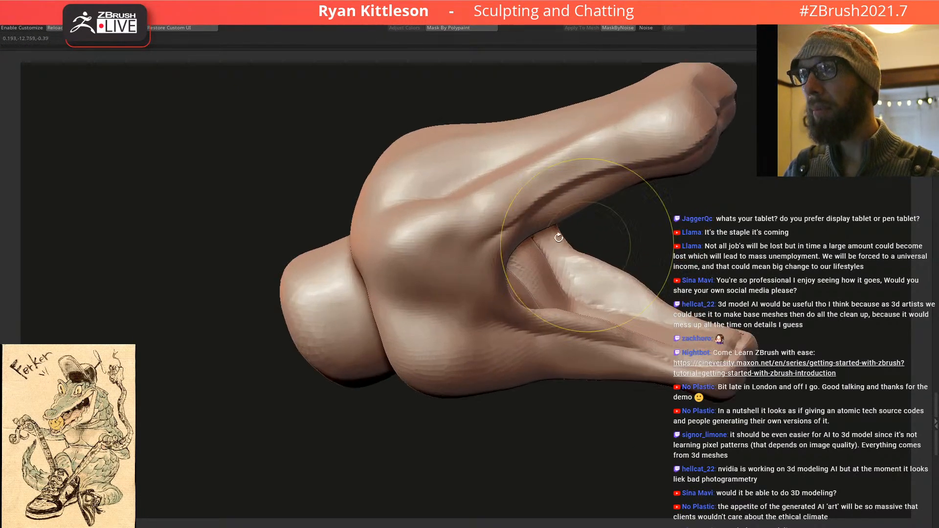
Step: Mark the two eye positions on top of the head and make the pair of eyeball spheres the active part
right_click_drag(471, 198, 489, 247, "alt")
key("space")
left_click_drag(479, 236, 471, 235)
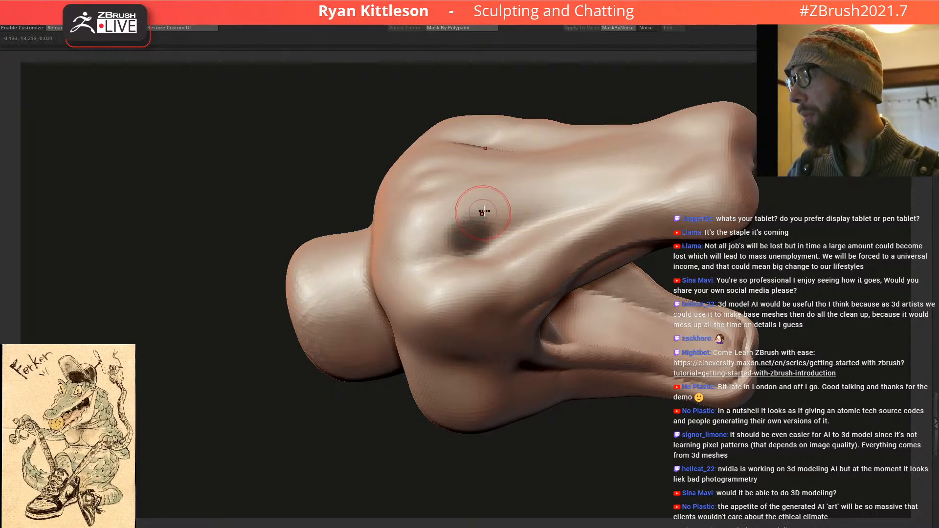
right_click_drag(493, 214, 508, 244)
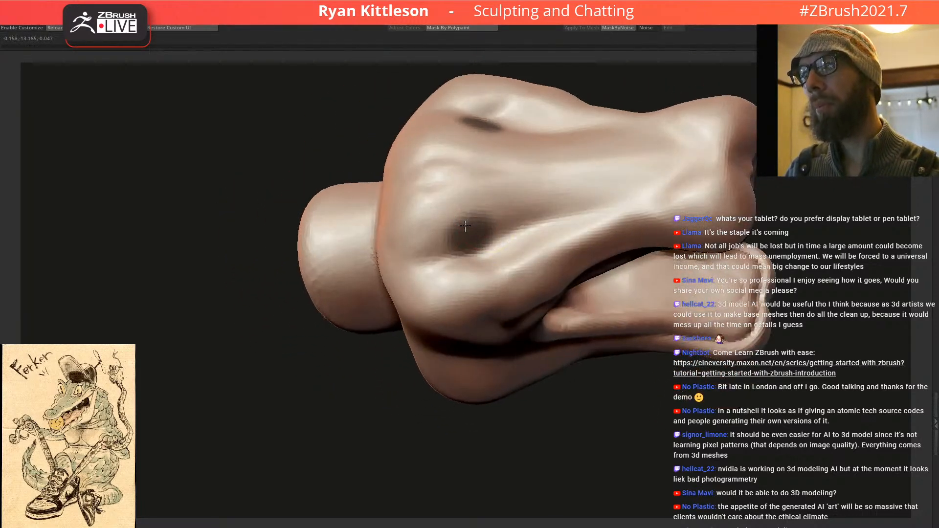
left_click_drag(479, 223, 480, 217)
left_click(471, 246, "alt")
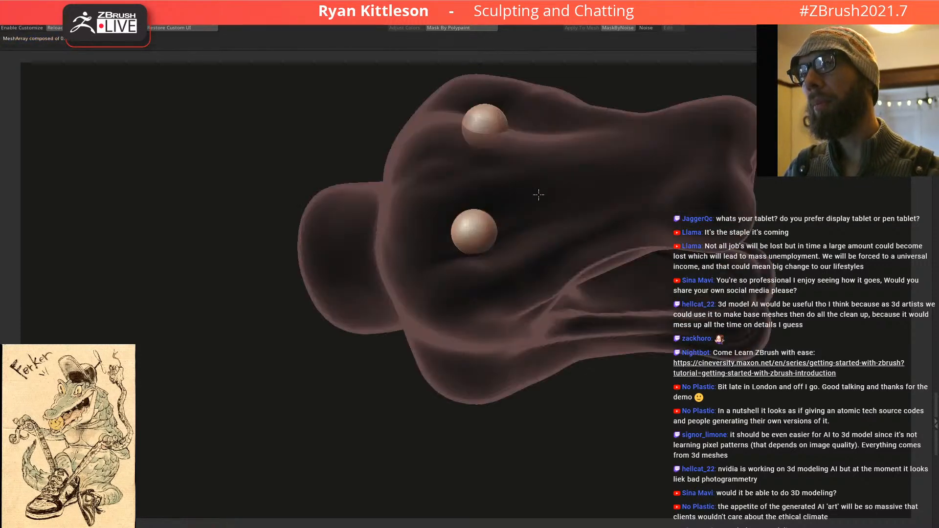
Step: Enlarge the eyeball spheres and position them symmetrically on top of the head
left_click_drag(531, 176, 550, 170)
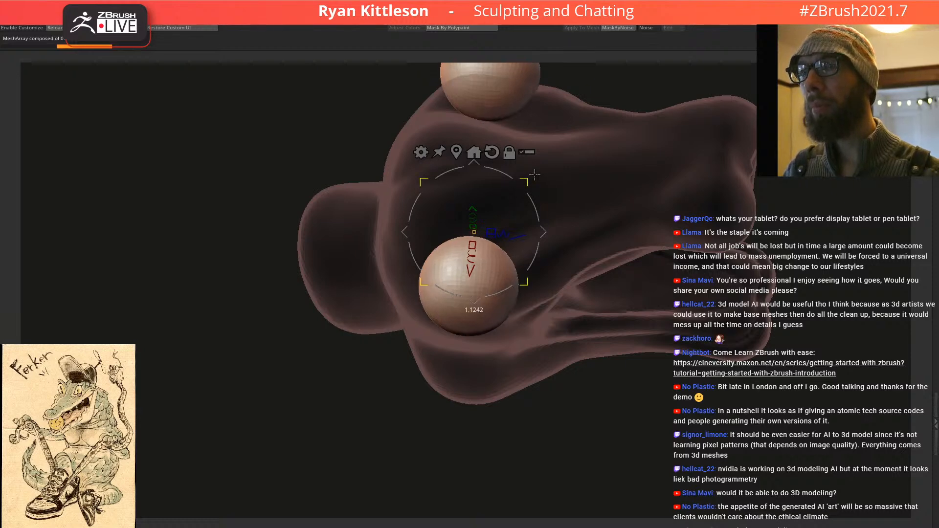
left_click_drag(551, 182, 577, 167)
key("ctrl+z")
mouse_move(577, 167)
right_mouse_down()
mouse_move(625, 174)
mouse_move(574, 179)
right_mouse_up()
mouse_move(512, 146)
left_mouse_down()
mouse_move(492, 158)
mouse_move(501, 154)
left_mouse_up()
right_click_drag(577, 158, 544, 180)
left_click_drag(531, 197, 535, 207)
right_click_drag(576, 191, 639, 205)
Step: Build up a raised lid ridge on the head along the inner and rear edges of both eyeballs, undoing the first stroke
key("q")
mouse_move(588, 227)
right_mouse_down("ctrl")
mouse_move(512, 185)
mouse_move(551, 173)
mouse_move(489, 234)
mouse_move(509, 229)
mouse_move(478, 215)
mouse_move(495, 300)
mouse_move(489, 235)
mouse_move(446, 195)
mouse_move(507, 246)
mouse_move(510, 230)
mouse_move(485, 232)
mouse_move(472, 201)
mouse_move(478, 178)
right_mouse_up("ctrl")
left_click_drag(462, 176, 455, 237)
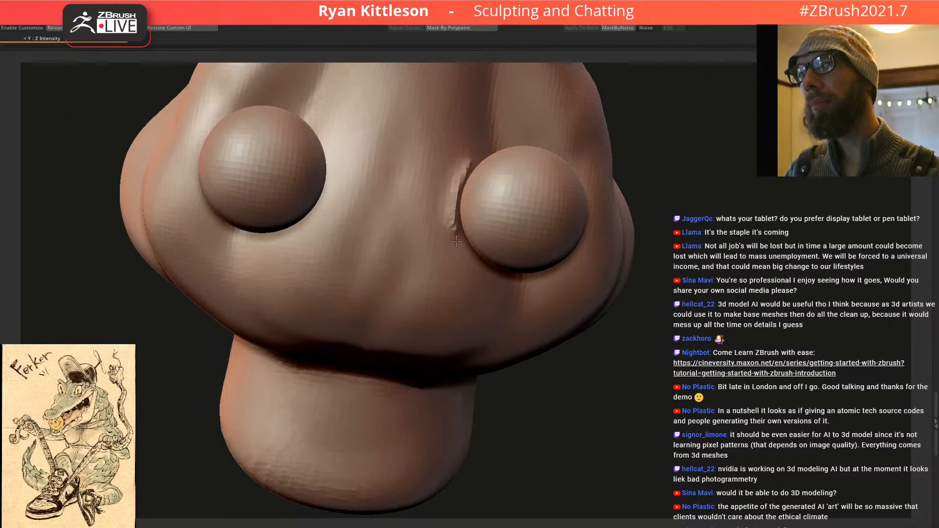
key("ctrl+z")
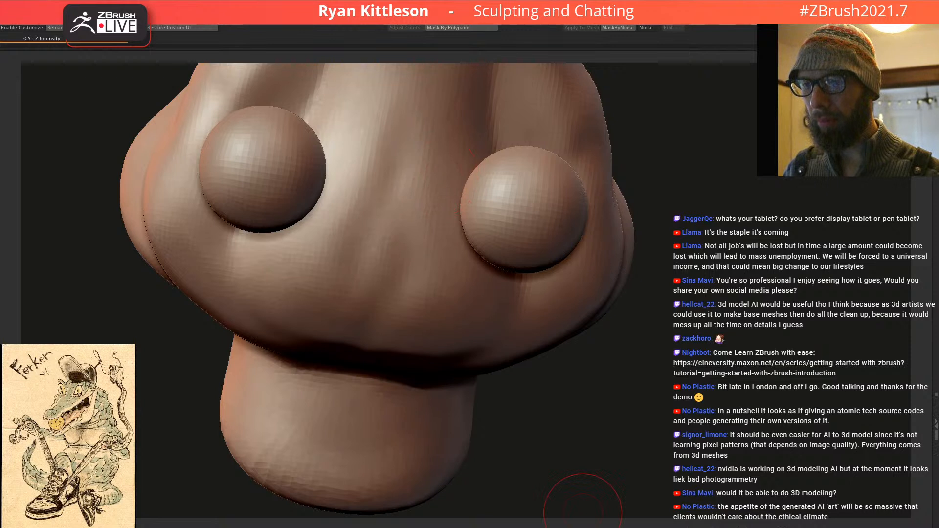
mouse_move(466, 169)
left_mouse_down()
mouse_move(457, 213)
mouse_move(464, 249)
mouse_move(494, 275)
left_mouse_up()
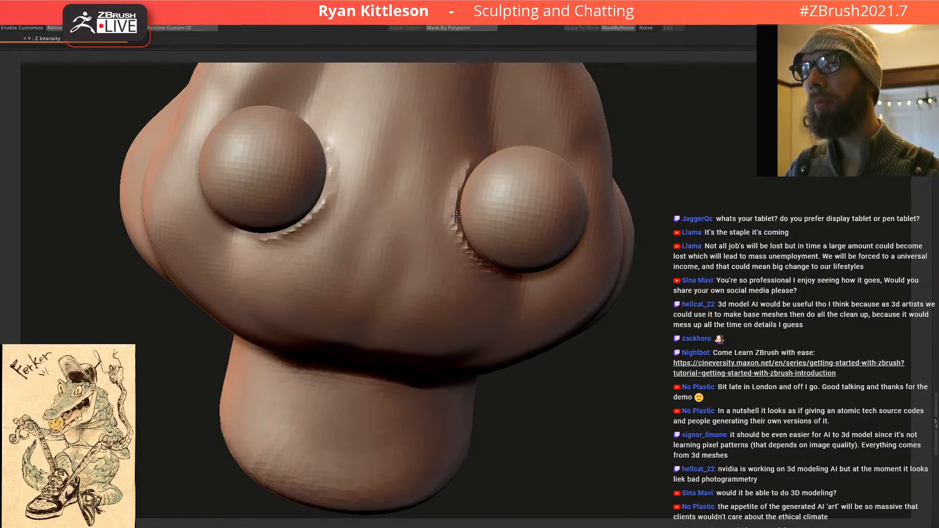
left_click_drag(456, 221, 462, 146)
Step: Place the gizmo on the head between the eyes and thicken the lid ridge along the inner side of each eyeball
key("w")
right_click_drag(414, 177, 423, 267, "alt")
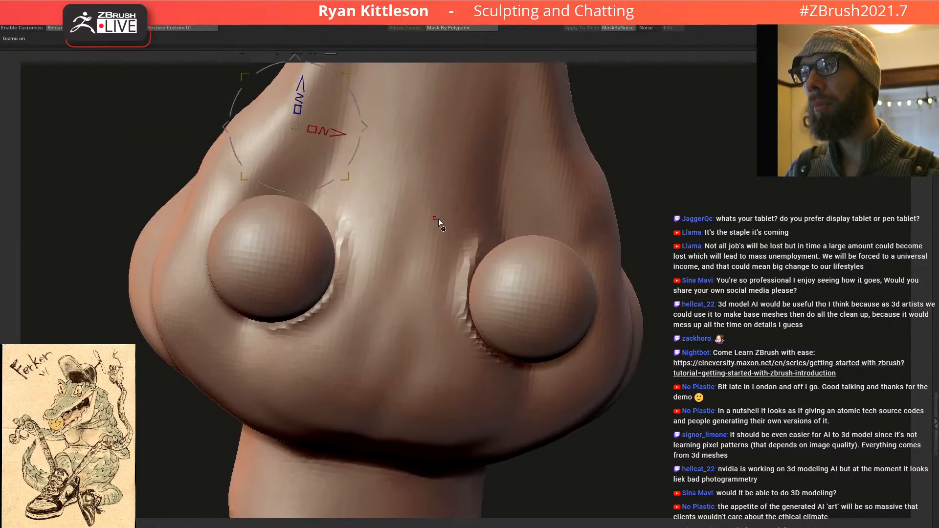
left_click(437, 219, "alt")
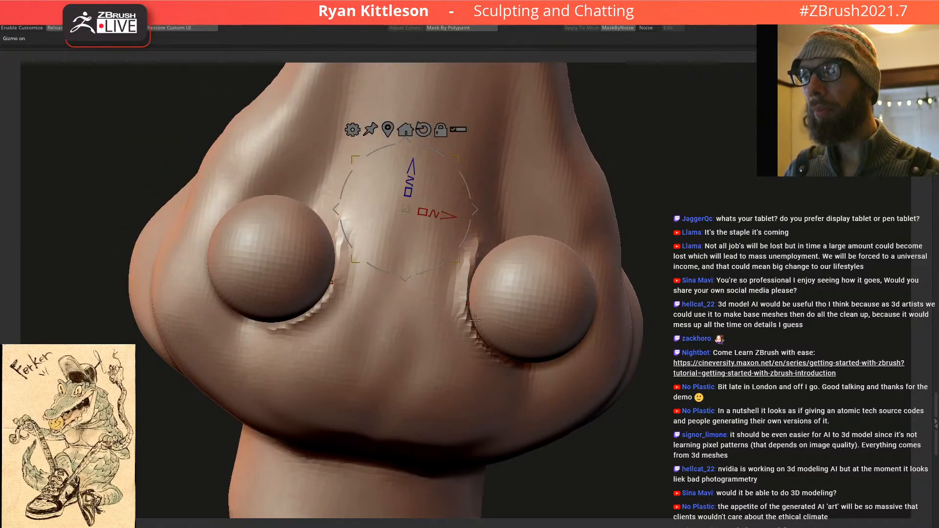
right_click_drag(458, 303, 456, 330)
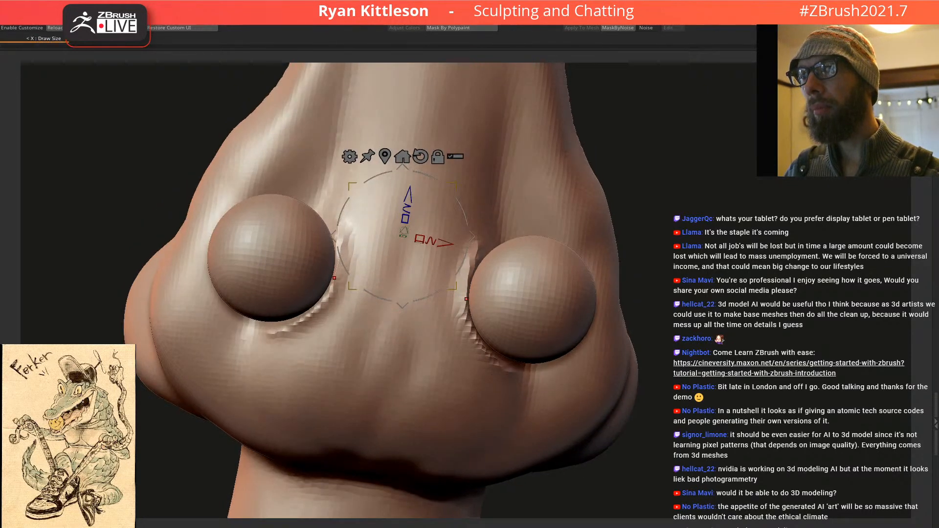
key("q")
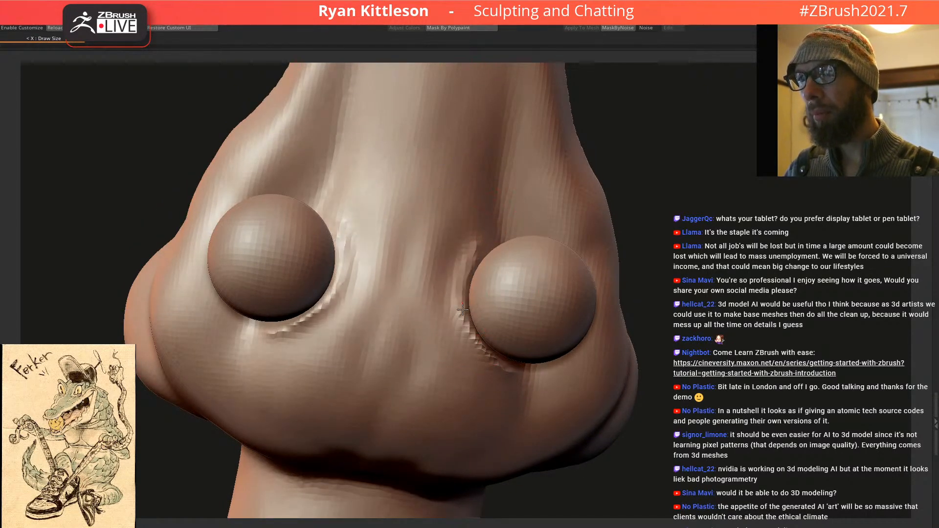
mouse_move(452, 237)
left_mouse_down()
mouse_move(479, 356)
mouse_move(511, 370)
mouse_move(468, 317)
mouse_move(459, 241)
left_mouse_up()
Step: Raise the lid ridge over the inner and rear sides of the eyeballs into a rim that wraps around them
mouse_move(512, 206)
right_mouse_down()
mouse_move(525, 231)
mouse_move(510, 328)
right_mouse_up()
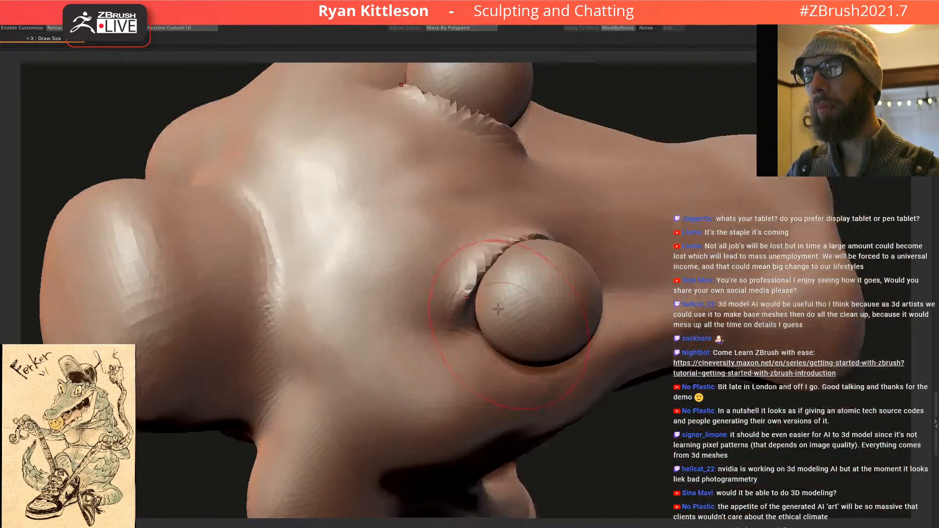
mouse_move(466, 308)
left_mouse_down()
mouse_move(472, 262)
mouse_move(518, 233)
left_mouse_up()
right_click_drag(520, 234, 503, 279)
mouse_move(464, 306)
left_mouse_down()
mouse_move(521, 226)
mouse_move(579, 218)
mouse_move(482, 251)
left_mouse_up()
right_click_drag(577, 222, 538, 253)
mouse_move(589, 220)
left_mouse_down()
mouse_move(540, 218)
mouse_move(468, 288)
left_mouse_up()
mouse_move(494, 274)
right_mouse_down()
mouse_move(510, 131)
mouse_move(542, 246)
mouse_move(631, 293)
mouse_move(646, 283)
right_mouse_up()
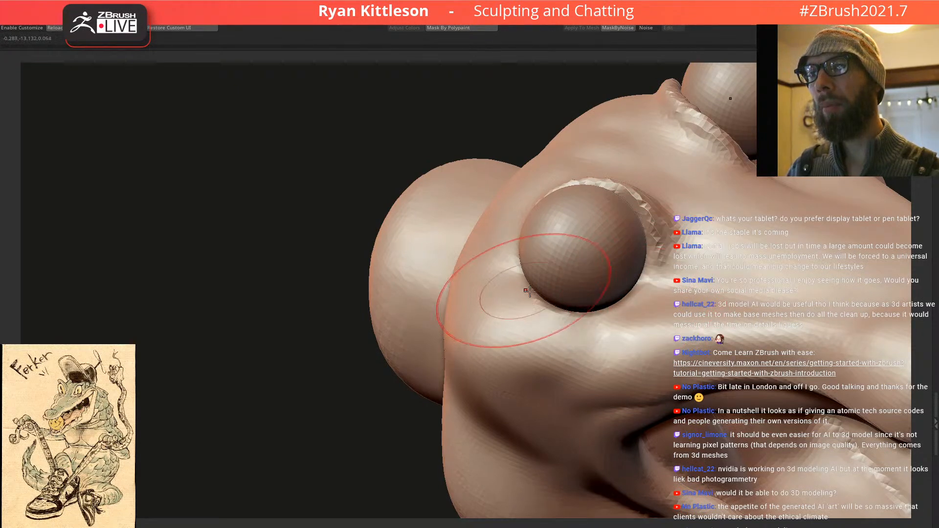
Step: Extend the lid rim around the rear and outer sides of the eye sockets, hiding the eyeballs temporarily to shape the rim
right_click_drag(543, 308, 549, 303)
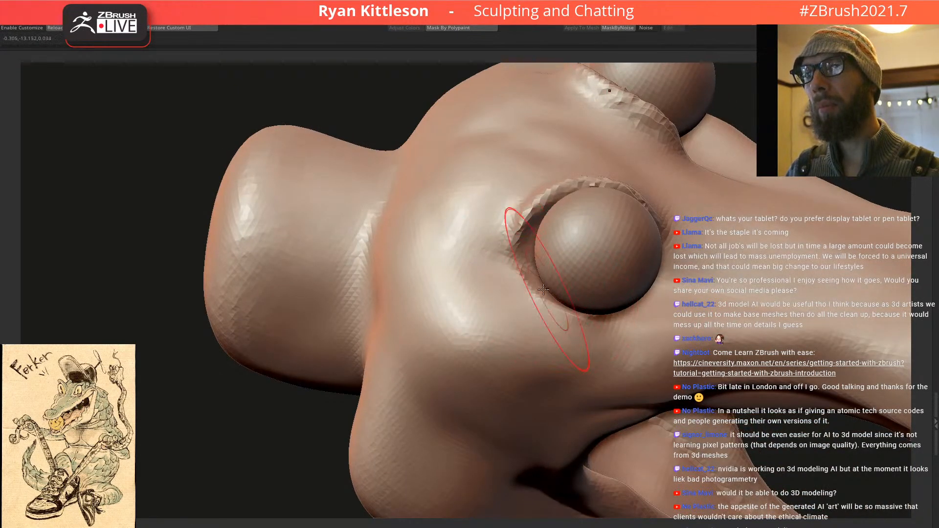
right_click_drag(502, 233, 550, 292)
key("alt+s")
mouse_move(516, 259)
right_mouse_down()
mouse_move(643, 279)
mouse_move(643, 299)
right_mouse_up()
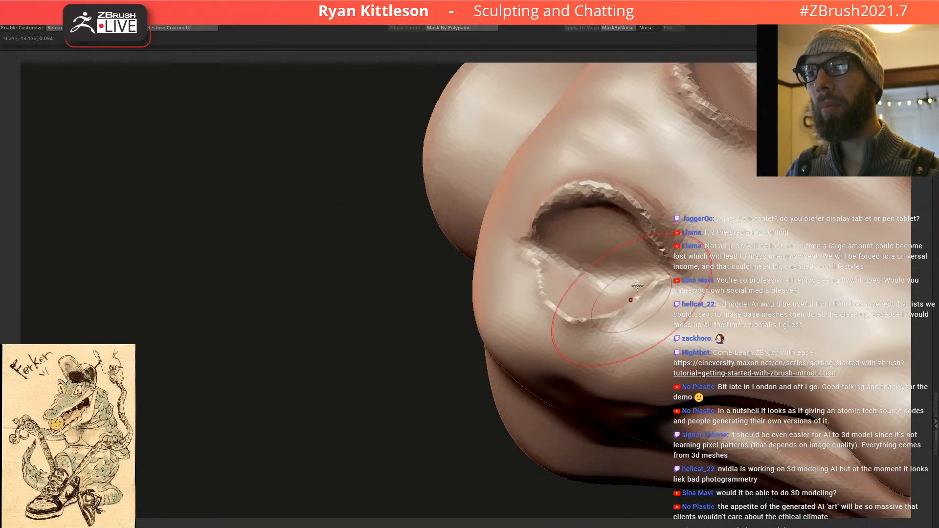
right_click_drag(592, 318, 653, 288)
left_click_drag(555, 294, 548, 269)
mouse_move(554, 289)
right_mouse_down()
mouse_move(664, 244)
mouse_move(564, 134)
mouse_move(670, 202)
mouse_move(695, 239)
mouse_move(677, 303)
right_mouse_up()
key("shift+s")
right_click_drag(639, 264, 577, 241)
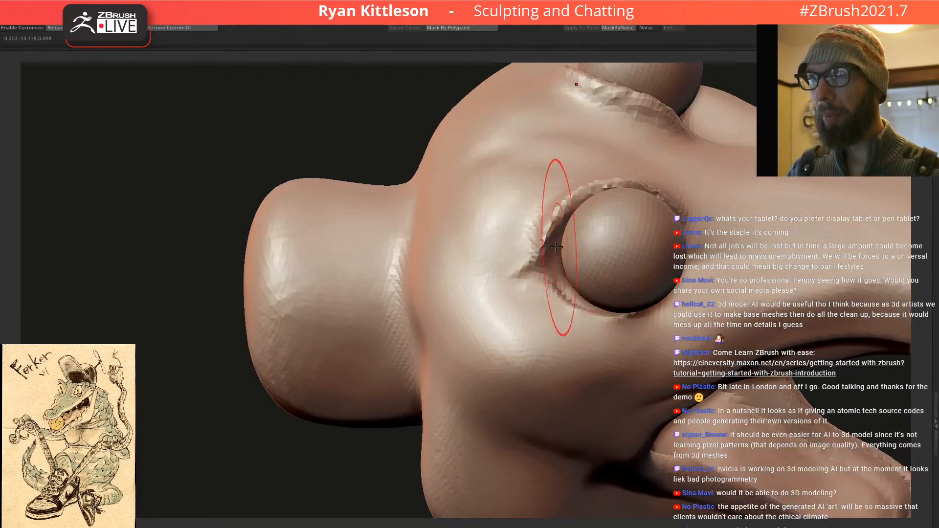
left_click_drag(549, 248, 554, 251)
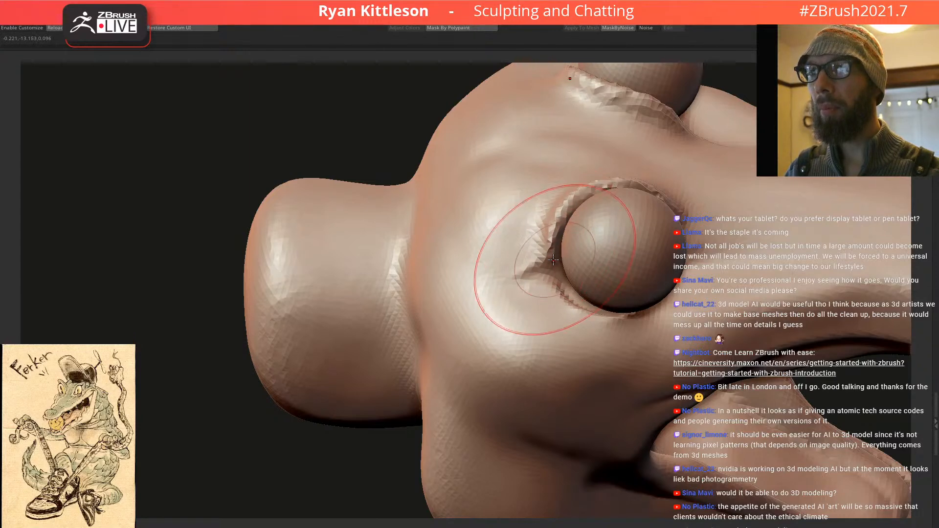
right_click_drag(582, 218, 597, 251)
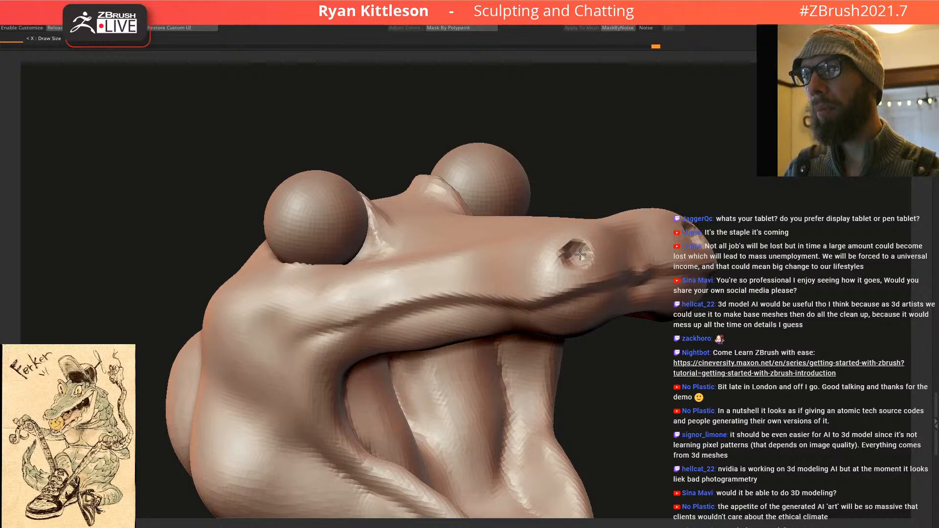
Step: Build raised rims around the nostrils and refine the snout surface between and behind them
right_click_drag(575, 256, 595, 257)
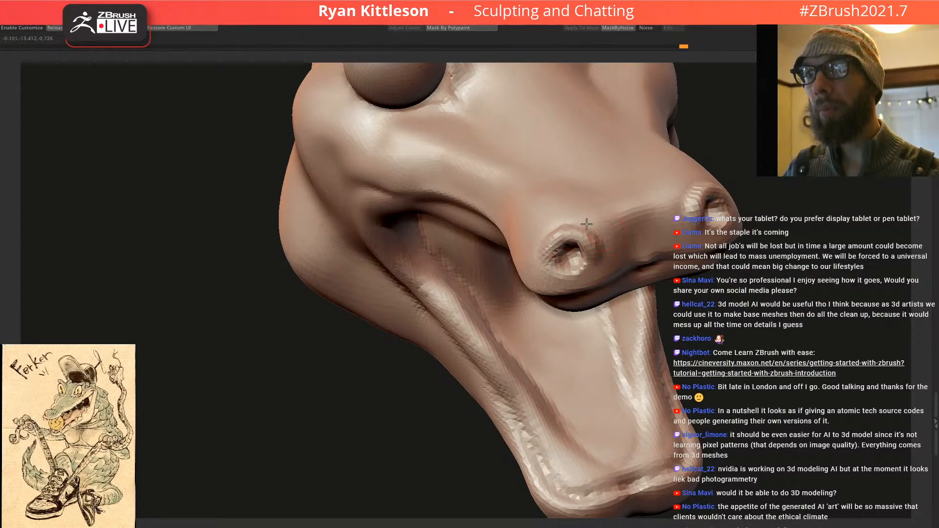
right_click_drag(594, 225, 584, 195)
right_click_drag(641, 217, 649, 241)
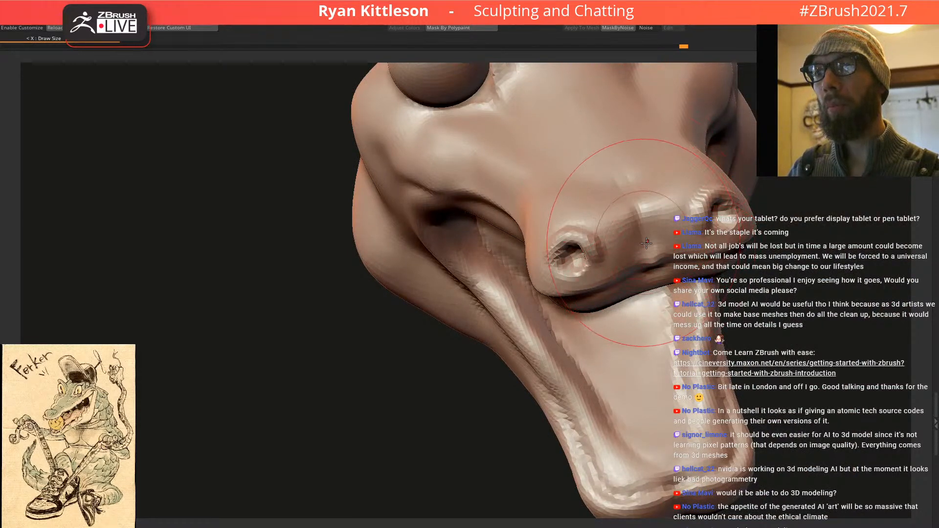
left_click_drag(623, 181, 611, 159)
mouse_move(631, 193)
right_mouse_down("ctrl")
mouse_move(624, 159)
mouse_move(656, 151)
mouse_move(666, 301)
mouse_move(653, 308)
right_mouse_up("ctrl")
mouse_move(638, 274)
right_mouse_down("ctrl")
mouse_move(606, 220)
mouse_move(577, 198)
mouse_move(622, 287)
mouse_move(646, 289)
mouse_move(517, 194)
right_mouse_up("ctrl")
mouse_move(620, 294)
right_mouse_down("ctrl")
mouse_move(631, 288)
mouse_move(641, 299)
mouse_move(666, 286)
mouse_move(570, 270)
right_mouse_up("ctrl")
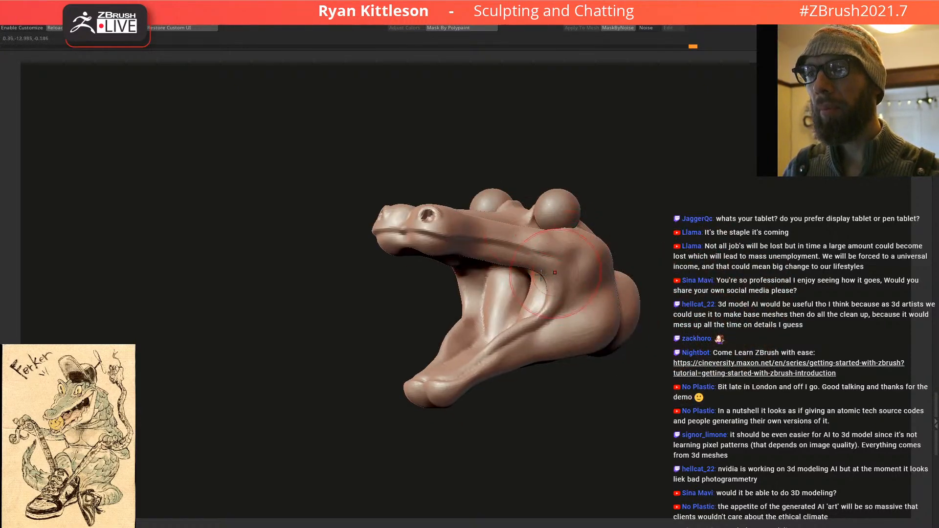
Step: Flatten the underside of the lower jaw into a long panel between the two jaw edges, running back to the throat
right_click_drag(494, 300, 522, 207)
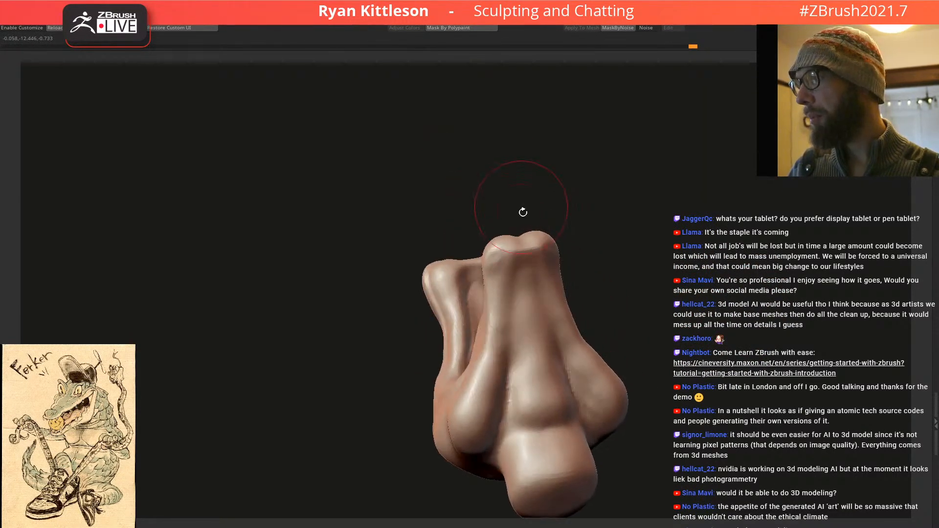
right_click_drag(524, 289, 503, 304, "ctrl")
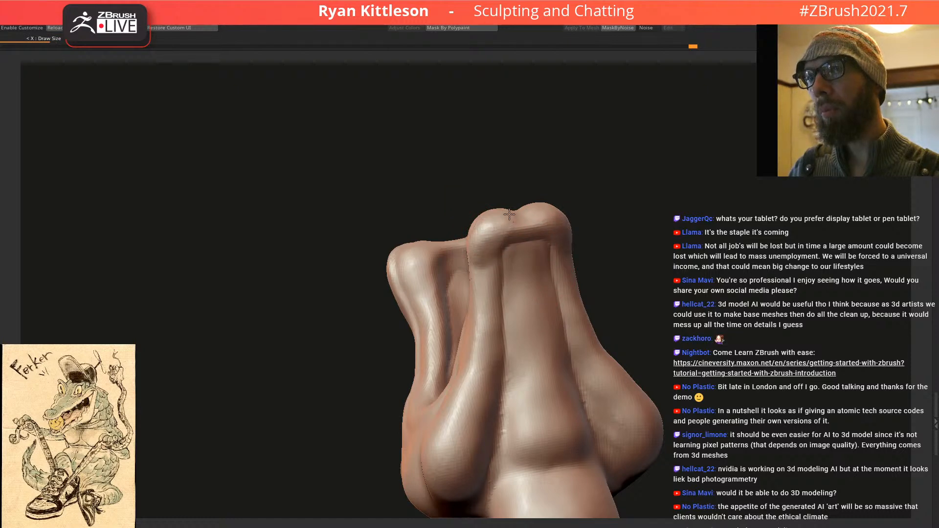
right_click_drag(514, 267, 474, 249)
right_click_drag(505, 221, 480, 275)
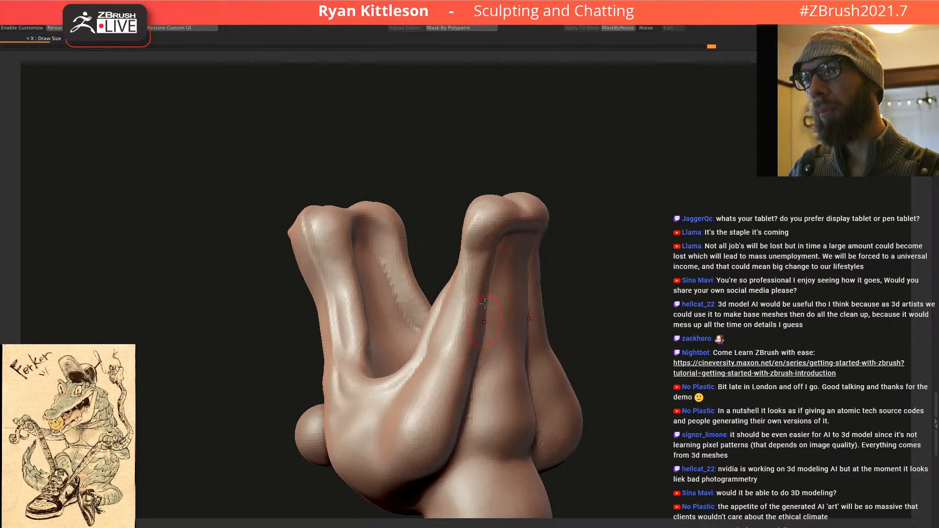
right_click_drag(484, 318, 520, 282)
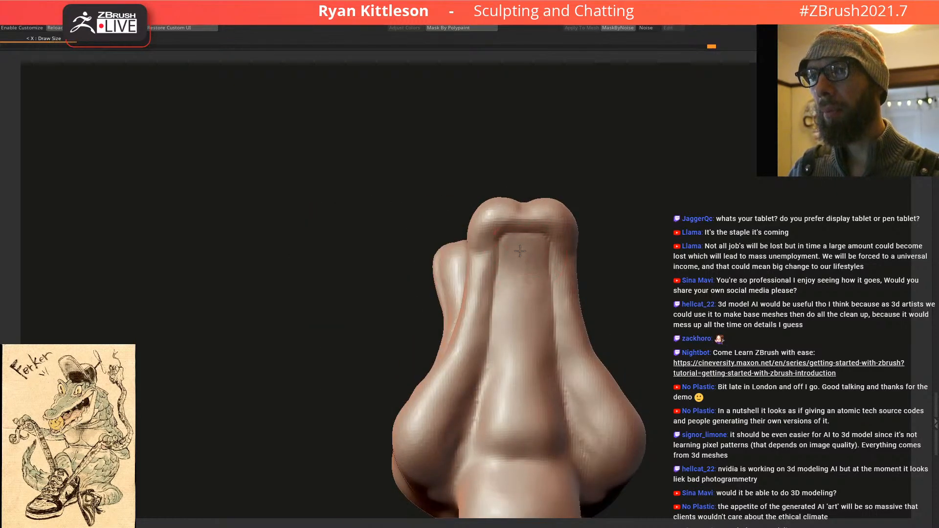
left_click_drag(523, 267, 511, 337)
left_click_drag(515, 303, 503, 407)
Step: Blend the underside of the lower jaw into the throat and neck
right_click_drag(531, 351, 559, 189, "alt")
mouse_move(537, 211)
left_mouse_down()
mouse_move(549, 224)
mouse_move(541, 220)
left_mouse_up()
right_click_drag(540, 220, 549, 254)
mouse_move(570, 292)
left_mouse_down()
mouse_move(532, 300)
mouse_move(544, 274)
mouse_move(532, 244)
left_mouse_up()
mouse_move(532, 245)
right_mouse_down()
mouse_move(528, 310)
mouse_move(524, 200)
right_mouse_up()
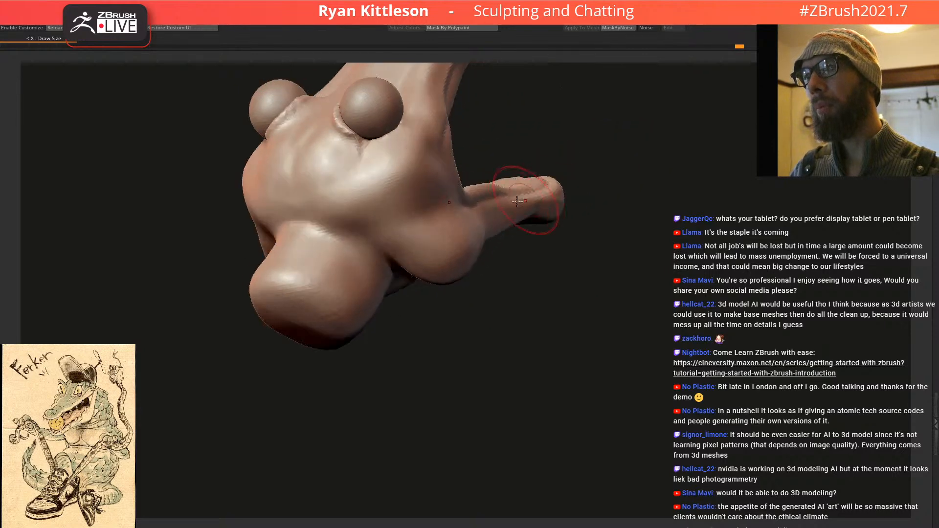
Step: Smooth the top and front of the snout around the groove between the nostrils
mouse_move(439, 222)
right_mouse_down()
mouse_move(388, 217)
mouse_move(430, 152)
mouse_move(444, 337)
mouse_move(414, 235)
right_mouse_up()
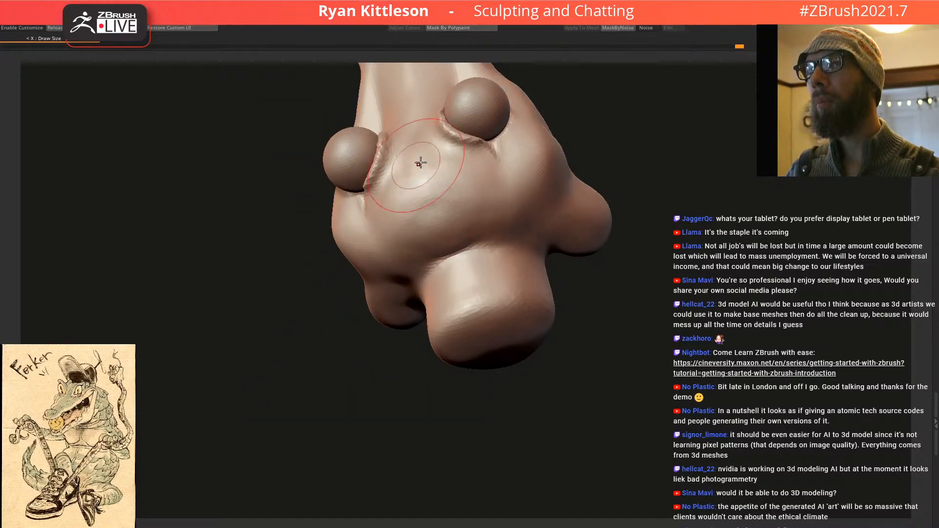
mouse_move(441, 198)
right_mouse_down()
mouse_move(431, 207)
mouse_move(435, 105)
mouse_move(491, 236)
mouse_move(489, 211)
mouse_move(481, 207)
mouse_move(469, 228)
mouse_move(495, 224)
mouse_move(455, 201)
mouse_move(475, 281)
mouse_move(442, 289)
right_mouse_up()
right_click_drag(258, 180, 290, 177, "ctrl")
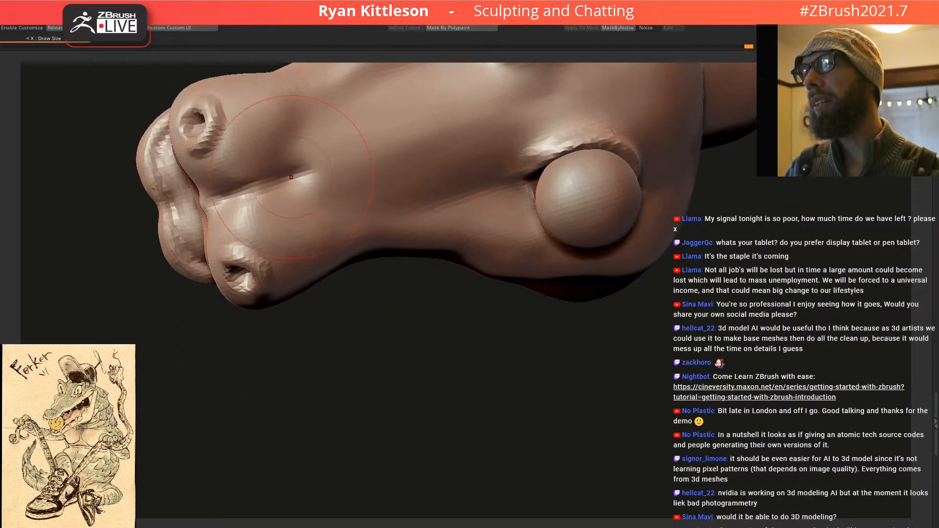
mouse_move(264, 170)
left_mouse_down("shift")
mouse_move(308, 178)
mouse_move(273, 190)
left_mouse_up("shift")
mouse_move(311, 192)
right_mouse_down()
mouse_move(337, 182)
mouse_move(253, 231)
right_mouse_up()
left_click_drag(240, 251, 258, 235, "shift")
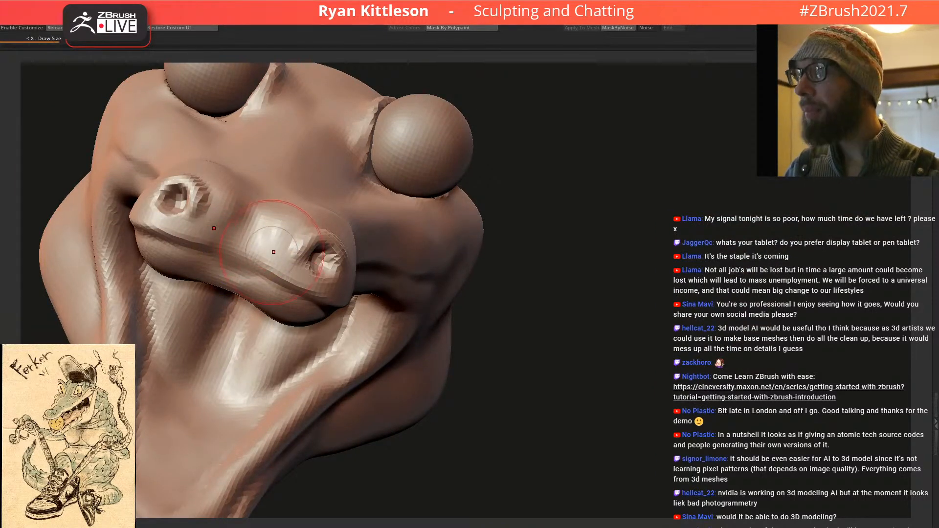
mouse_move(274, 252)
right_mouse_down()
mouse_move(236, 263)
mouse_move(247, 176)
mouse_move(273, 247)
mouse_move(333, 210)
mouse_move(308, 201)
mouse_move(317, 202)
right_mouse_up()
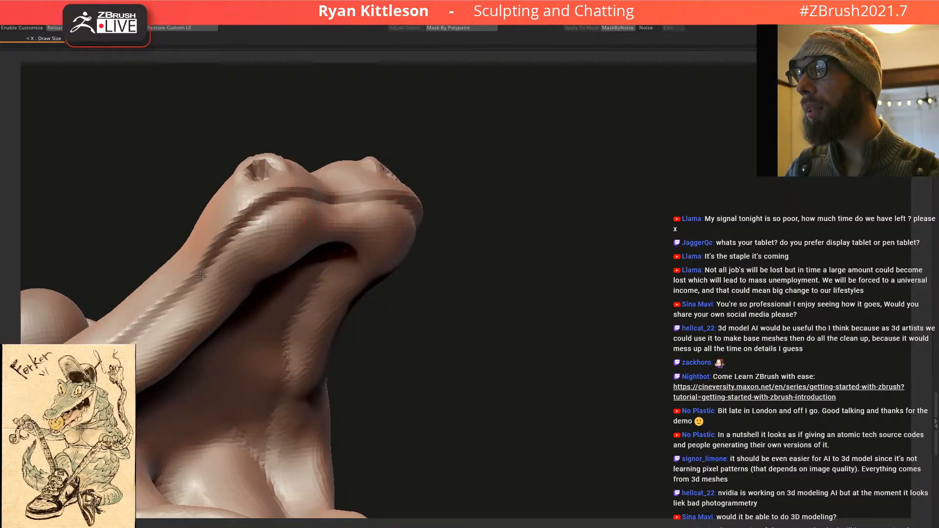
Step: Pull the upper lip down midway along the upper jaw to give it a wavy side profile
right_click_drag(171, 315, 308, 274, "ctrl")
right_click_drag(335, 311, 482, 311, "ctrl")
right_click_drag(473, 277, 434, 160, "ctrl")
mouse_move(450, 225)
right_mouse_down()
mouse_move(436, 247)
mouse_move(509, 222)
mouse_move(567, 232)
mouse_move(495, 185)
mouse_move(526, 212)
mouse_move(537, 203)
mouse_move(522, 196)
mouse_move(563, 235)
right_mouse_up()
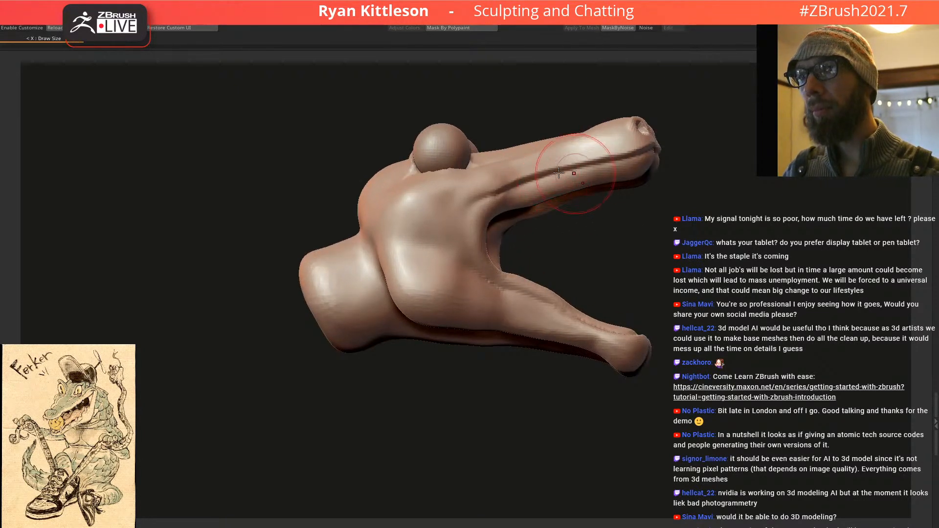
right_click_drag(573, 174, 562, 182)
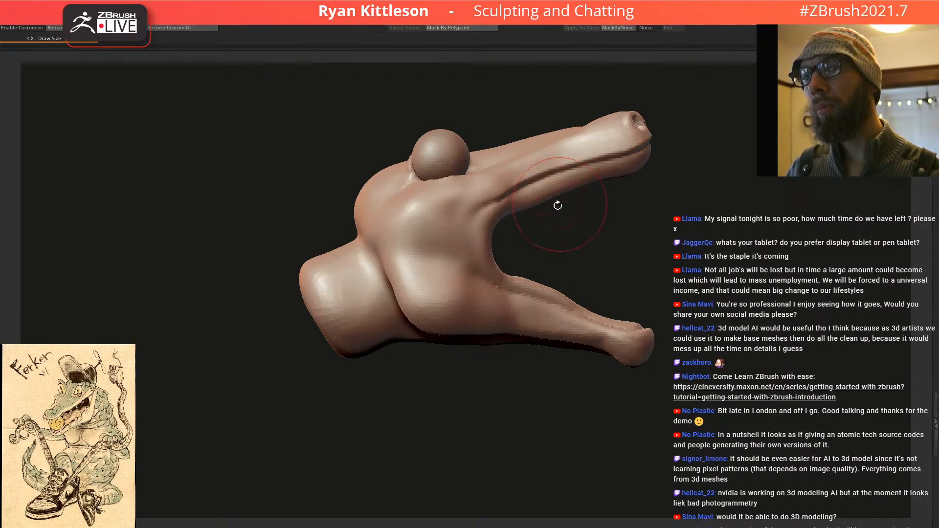
left_click_drag(547, 187, 553, 209)
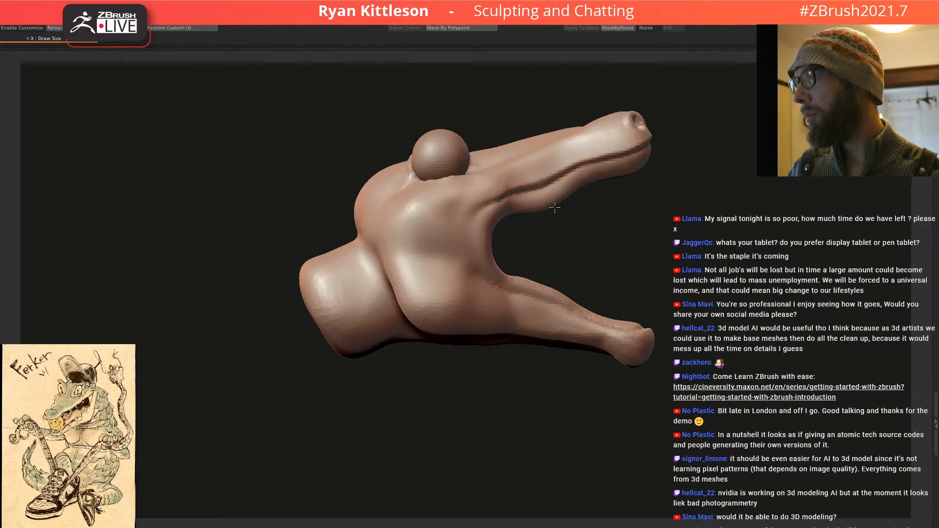
Step: Push down the snout bridge in front of the eyes and raise the snout behind the nostrils with a larger brush
key("]")
left_click_drag(515, 147, 522, 159)
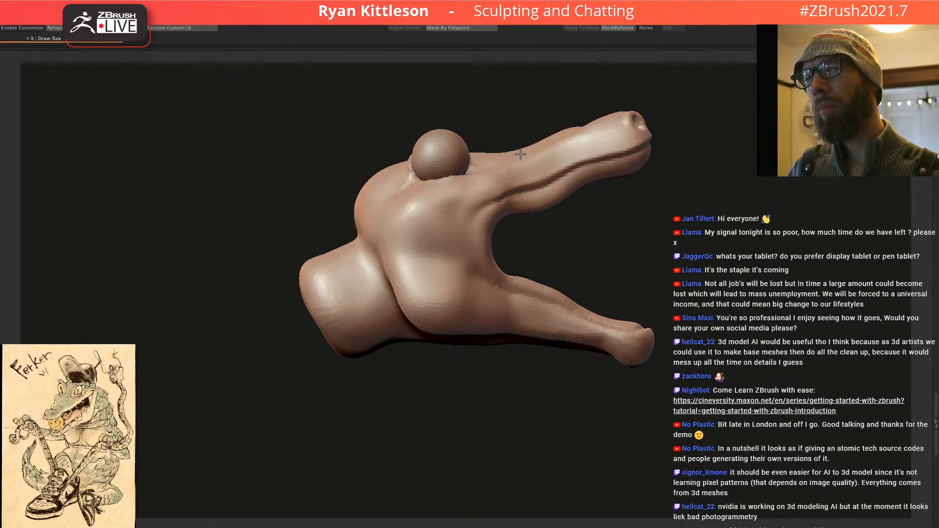
left_click_drag(579, 124, 581, 112)
right_click_drag(583, 123, 598, 128)
left_click_drag(598, 129, 576, 104)
right_click_drag(584, 117, 575, 137)
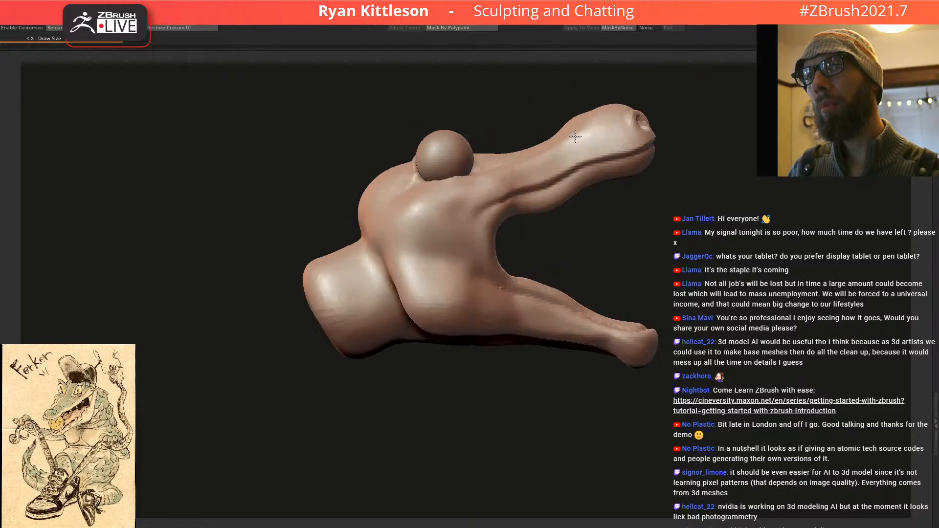
Step: Reshape the upper lip near the mouth corner and bulge the upper edge of the lower jaw in side profile
left_click_drag(542, 195, 524, 223)
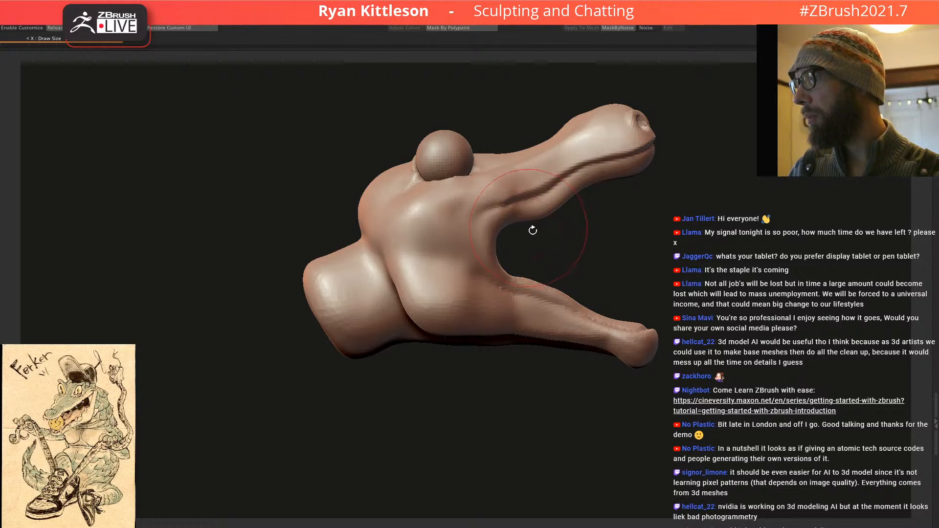
left_click_drag(577, 305, 568, 279)
left_click_drag(541, 333, 484, 335)
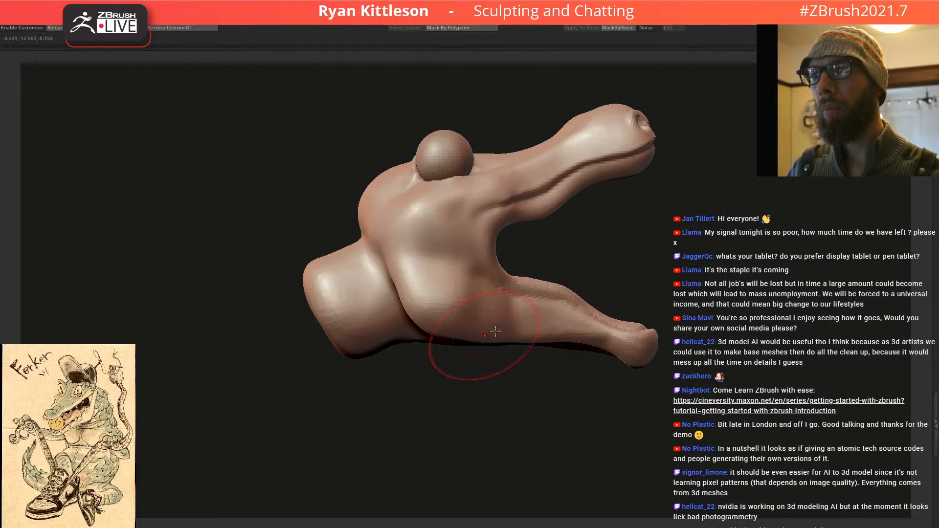
mouse_move(581, 195)
left_mouse_down()
mouse_move(533, 192)
mouse_move(555, 190)
left_mouse_up()
right_click_drag(545, 173, 561, 176)
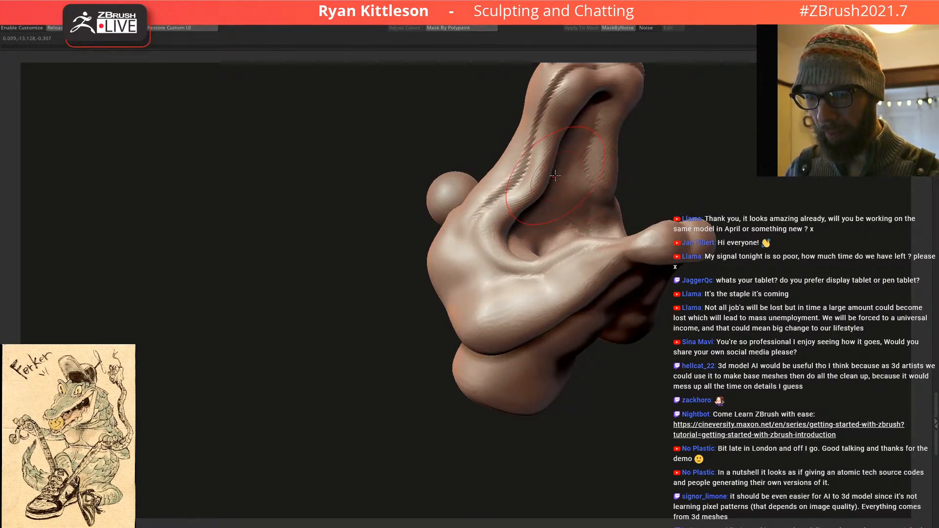
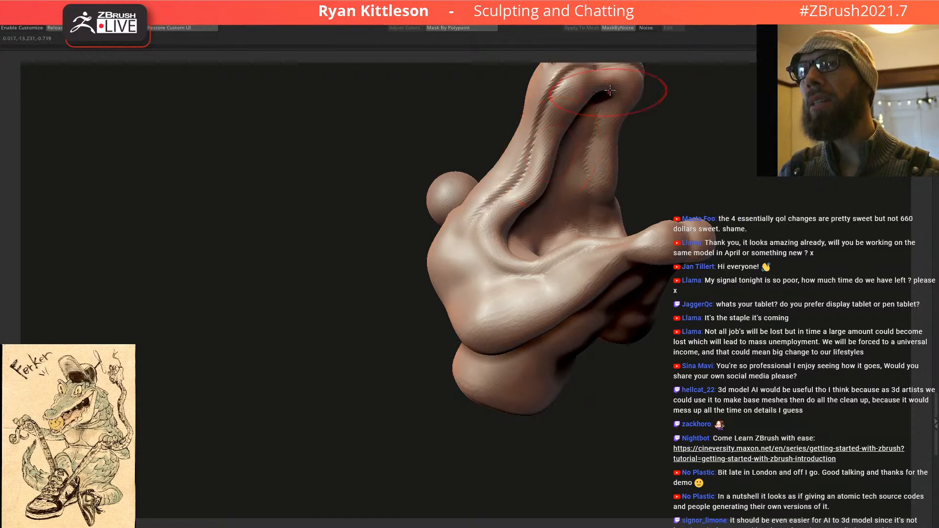
Step: Reshape the cheek and the fold behind the mouth corner, pulling the surface back toward the jaw hinge
mouse_move(586, 204)
right_mouse_down("ctrl")
mouse_move(571, 166)
mouse_move(594, 196)
mouse_move(609, 164)
mouse_move(592, 203)
right_mouse_up("ctrl")
right_click_drag(558, 161, 535, 156)
mouse_move(535, 156)
left_mouse_down()
mouse_move(493, 177)
mouse_move(480, 217)
left_mouse_up()
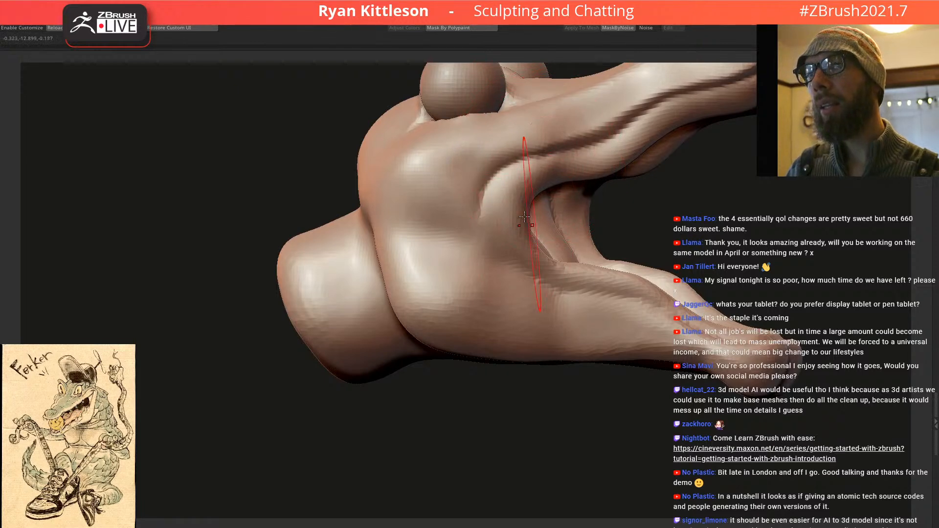
left_click_drag(466, 181, 396, 157)
left_click_drag(489, 170, 452, 207)
mouse_move(459, 162)
right_mouse_down()
mouse_move(414, 178)
mouse_move(435, 177)
right_mouse_up()
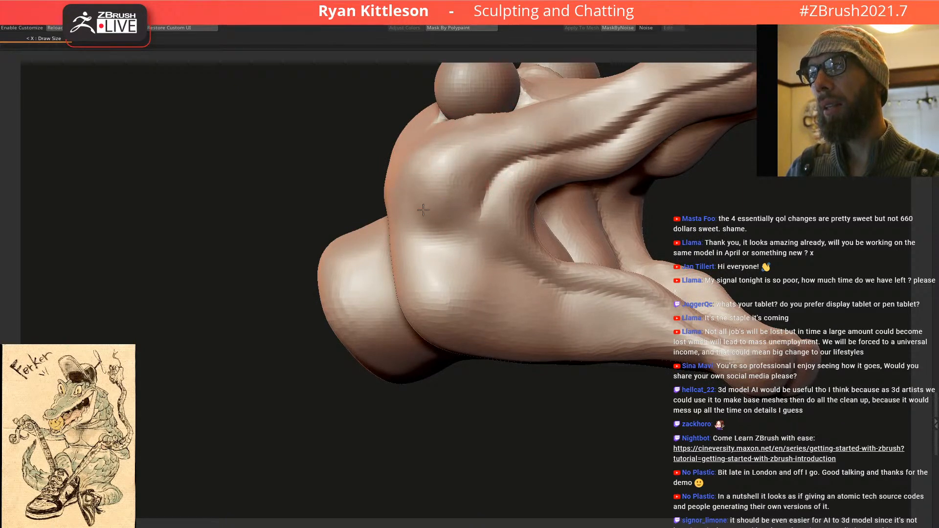
mouse_move(438, 206)
right_mouse_down("ctrl")
mouse_move(447, 166)
mouse_move(436, 240)
mouse_move(453, 220)
mouse_move(408, 163)
mouse_move(455, 287)
mouse_move(477, 285)
right_mouse_up("ctrl")
mouse_move(447, 269)
left_mouse_down()
mouse_move(464, 279)
mouse_move(479, 268)
mouse_move(514, 293)
mouse_move(442, 249)
left_mouse_up()
mouse_move(461, 260)
right_mouse_down()
mouse_move(468, 265)
mouse_move(449, 250)
mouse_move(560, 243)
mouse_move(453, 265)
right_mouse_up()
left_click_drag(512, 234, 519, 223)
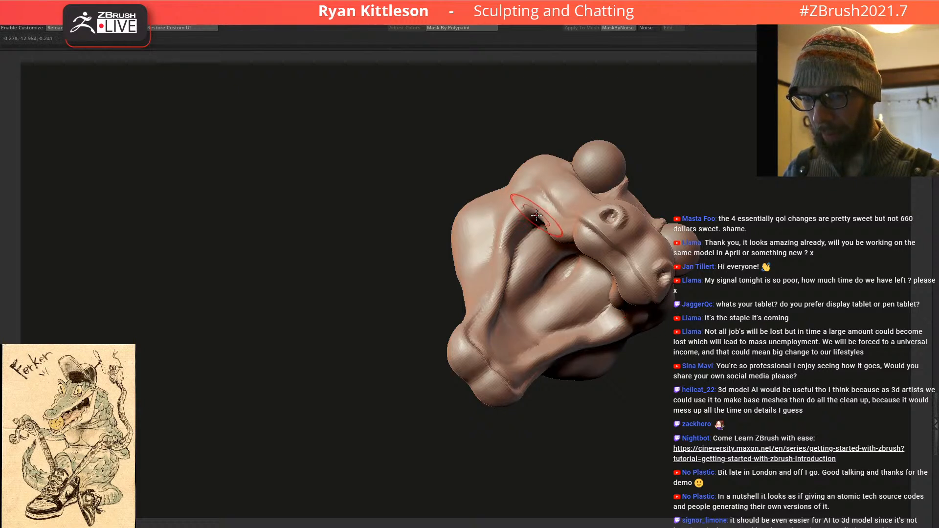
Step: Examine the open-jawed head's overall form in side, three-quarter, top and front views
mouse_move(589, 247)
right_mouse_down("ctrl")
mouse_move(589, 220)
mouse_move(570, 229)
mouse_move(600, 224)
mouse_move(606, 292)
mouse_move(583, 236)
mouse_move(601, 228)
mouse_move(557, 226)
mouse_move(560, 194)
mouse_move(536, 248)
mouse_move(544, 220)
right_mouse_up("ctrl")
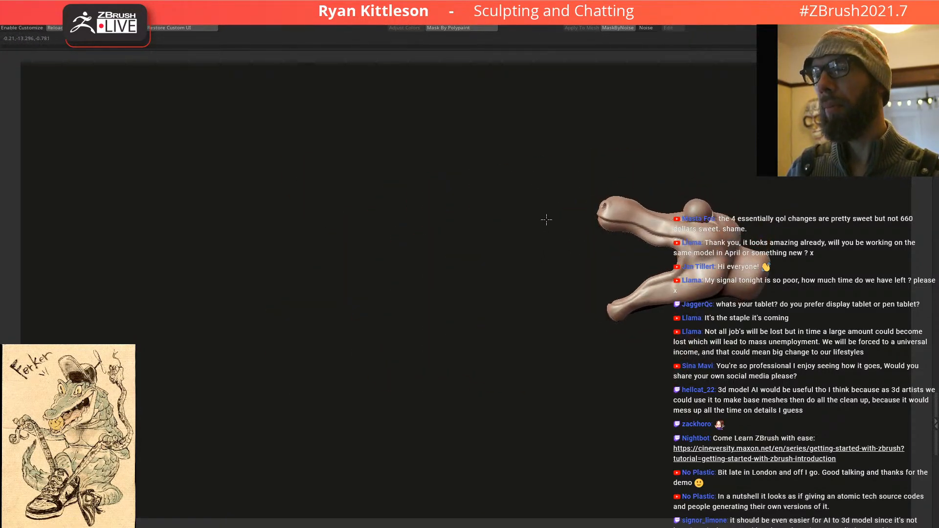
mouse_move(711, 224)
right_mouse_down()
mouse_move(701, 236)
mouse_move(619, 215)
right_mouse_up()
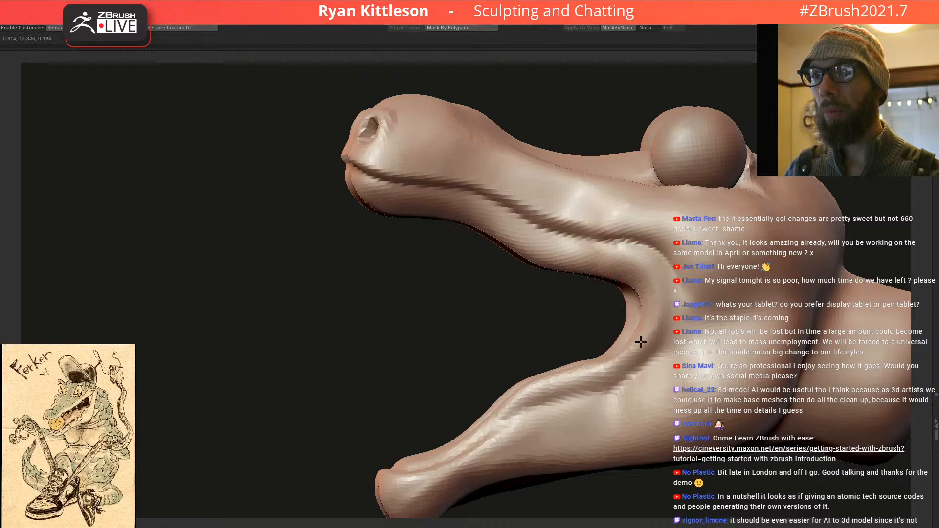
mouse_move(623, 348)
right_mouse_down()
mouse_move(638, 355)
mouse_move(690, 316)
mouse_move(705, 320)
mouse_move(608, 298)
mouse_move(645, 285)
mouse_move(661, 312)
mouse_move(631, 283)
mouse_move(672, 306)
mouse_move(635, 291)
mouse_move(599, 311)
mouse_move(641, 218)
mouse_move(633, 182)
mouse_move(611, 202)
mouse_move(478, 229)
mouse_move(509, 211)
right_mouse_up()
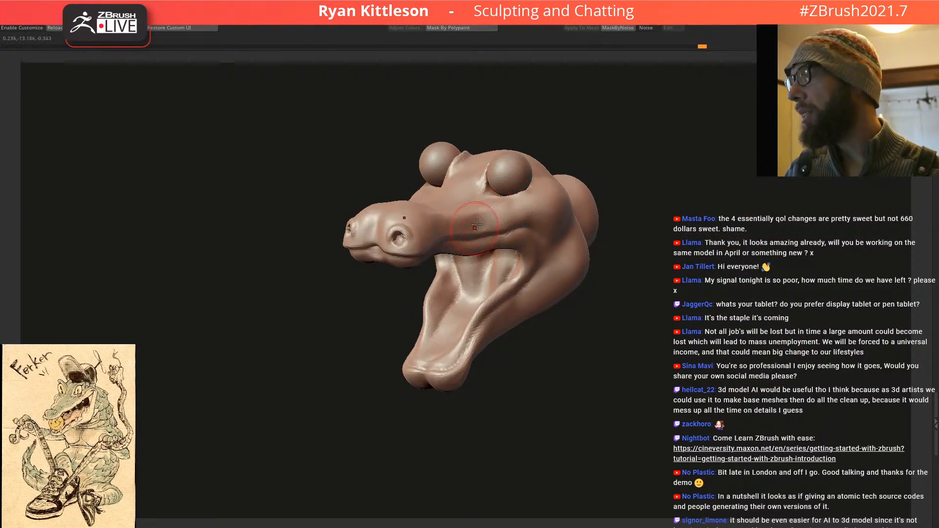
right_click_drag(408, 232, 531, 218)
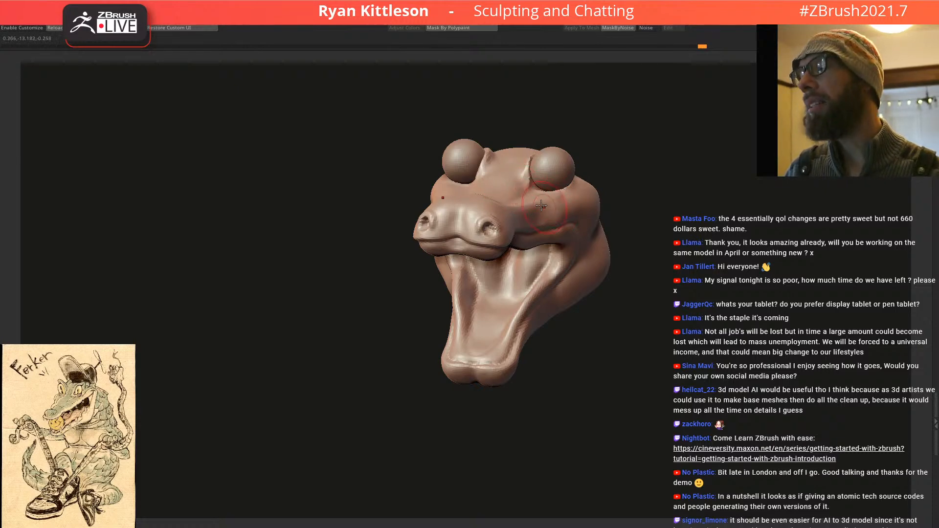
mouse_move(528, 215)
right_mouse_down()
mouse_move(514, 193)
mouse_move(466, 249)
right_mouse_up()
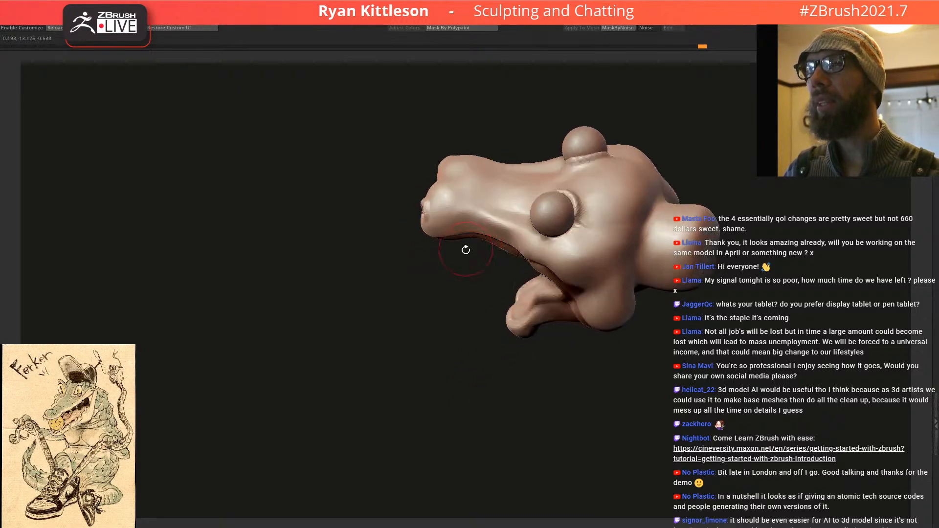
mouse_move(527, 252)
right_mouse_down()
mouse_move(514, 237)
mouse_move(545, 310)
mouse_move(530, 310)
mouse_move(556, 186)
mouse_move(582, 230)
mouse_move(607, 247)
mouse_move(595, 265)
mouse_move(561, 257)
mouse_move(557, 243)
mouse_move(589, 249)
mouse_move(472, 267)
mouse_move(464, 215)
mouse_move(479, 239)
mouse_move(458, 215)
mouse_move(499, 200)
right_mouse_up()
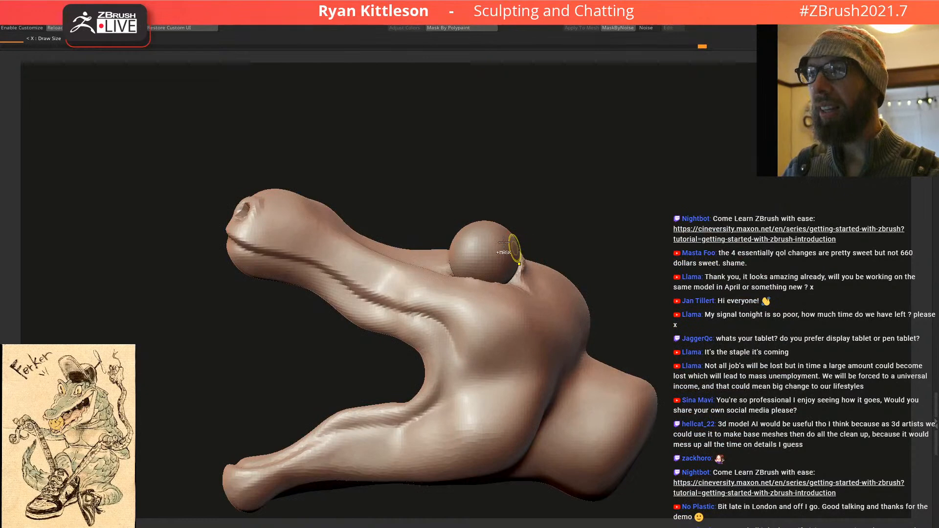
right_click_drag(522, 250, 516, 238, "ctrl")
mouse_move(494, 268)
right_mouse_down()
mouse_move(497, 256)
mouse_move(414, 247)
mouse_move(407, 264)
mouse_move(438, 242)
mouse_move(421, 287)
mouse_move(366, 295)
right_mouse_up()
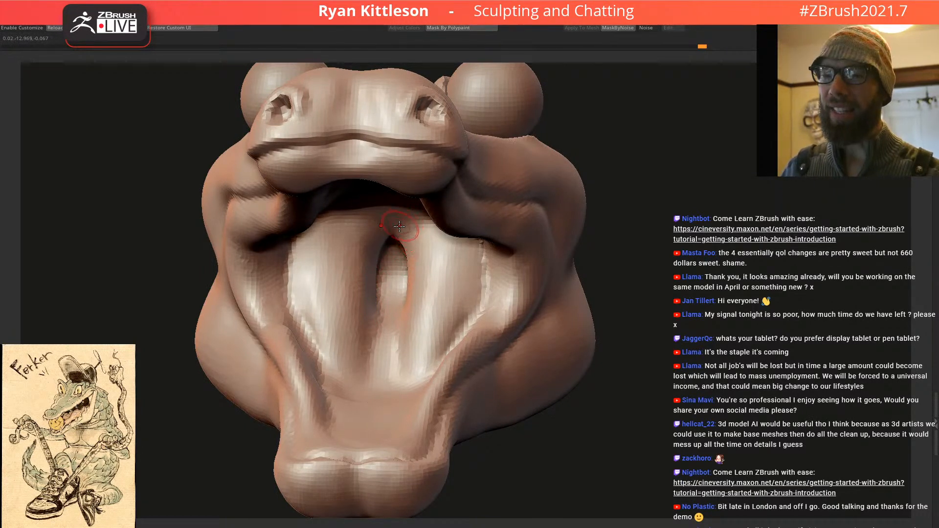
Step: Show the full crocodile model in a lighter material, toggle perspective, and examine its pose from the side and front
right_click_drag(444, 277, 291, 209, "ctrl")
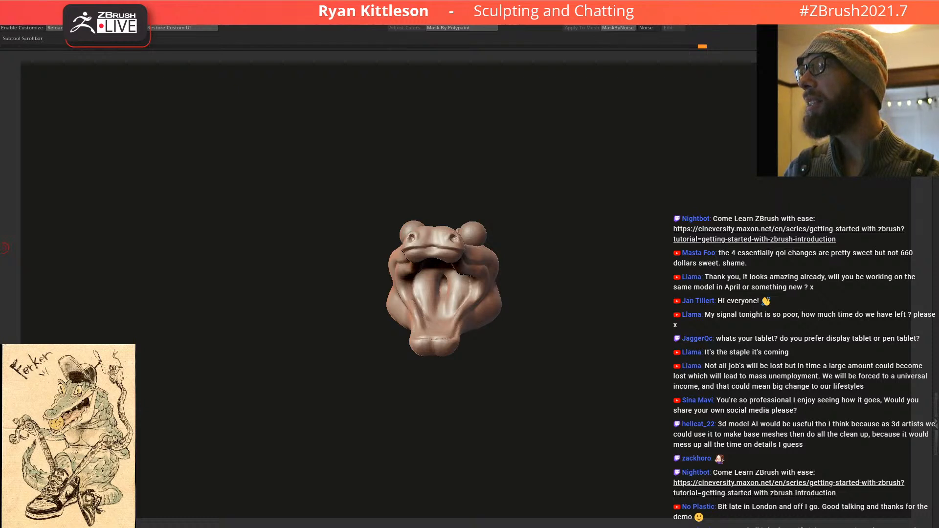
right_click_drag(254, 186, 373, 163, "ctrl")
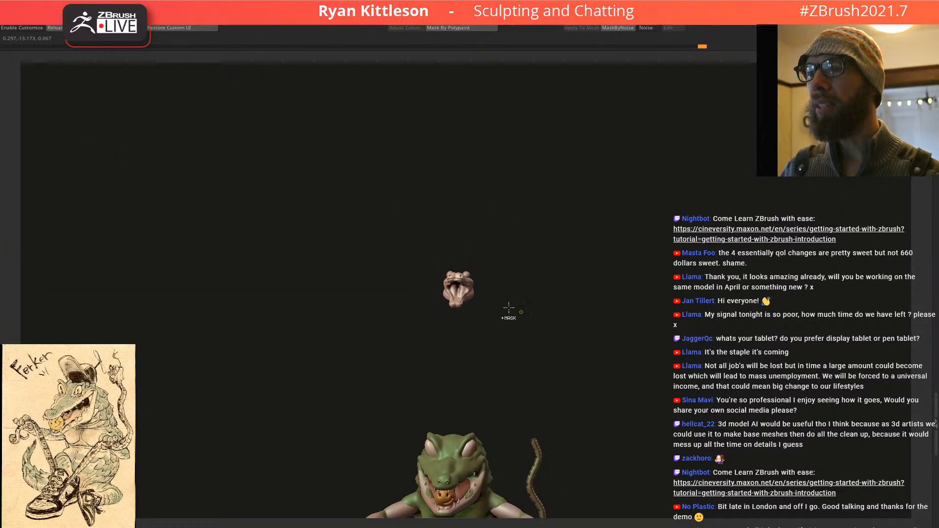
right_click_drag(524, 313, 483, 223, "ctrl")
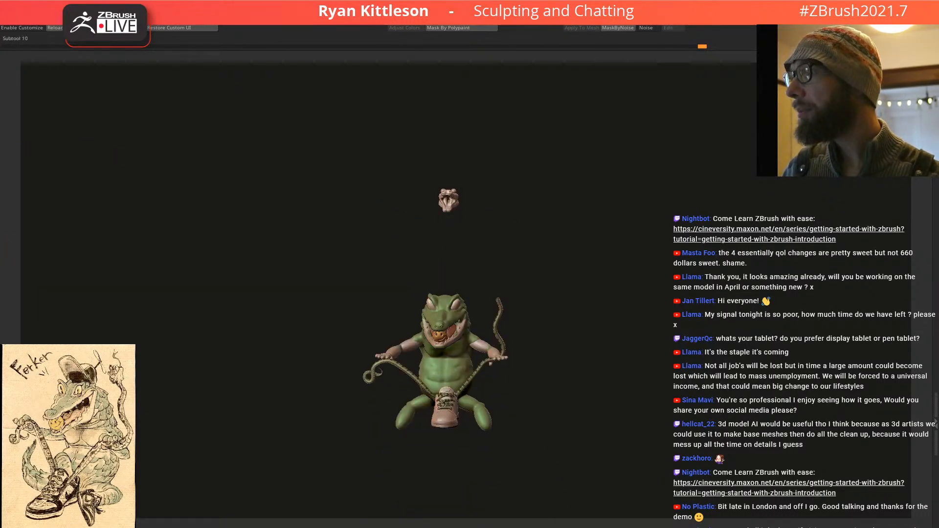
right_click_drag(450, 302, 486, 337)
key("p")
right_click_drag(465, 369, 221, 277, "alt")
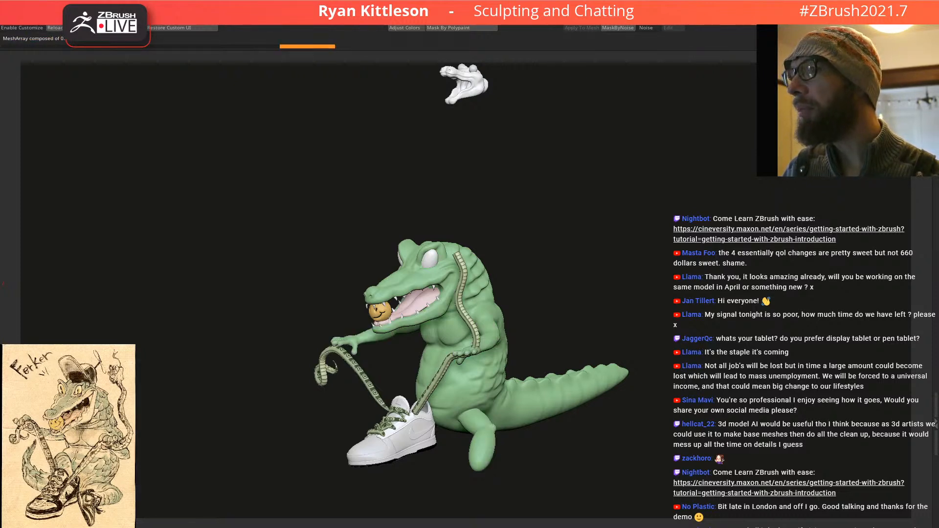
left_click_drag(506, 278, 518, 255)
left_click_drag(477, 126, 468, 94)
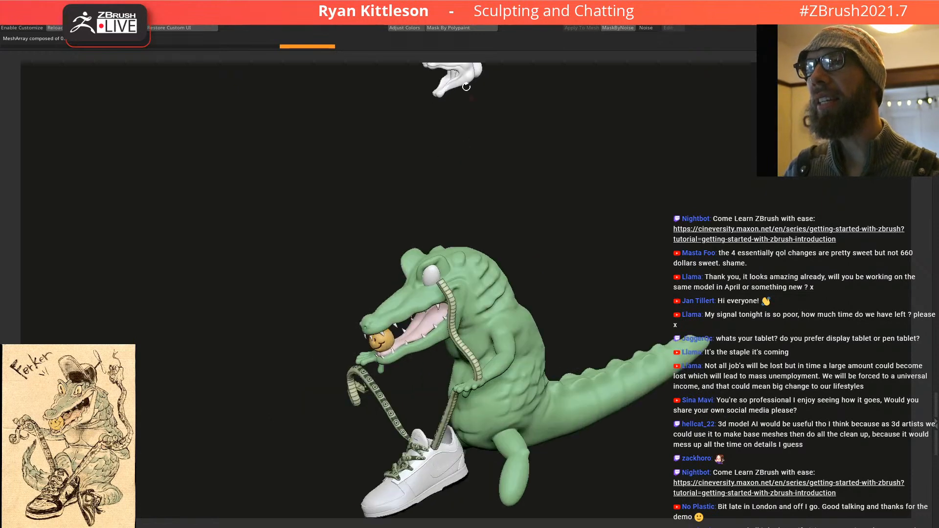
right_click_drag(467, 270, 482, 267)
right_click_drag(487, 299, 478, 271, "ctrl")
right_click_drag(464, 318, 459, 245, "alt")
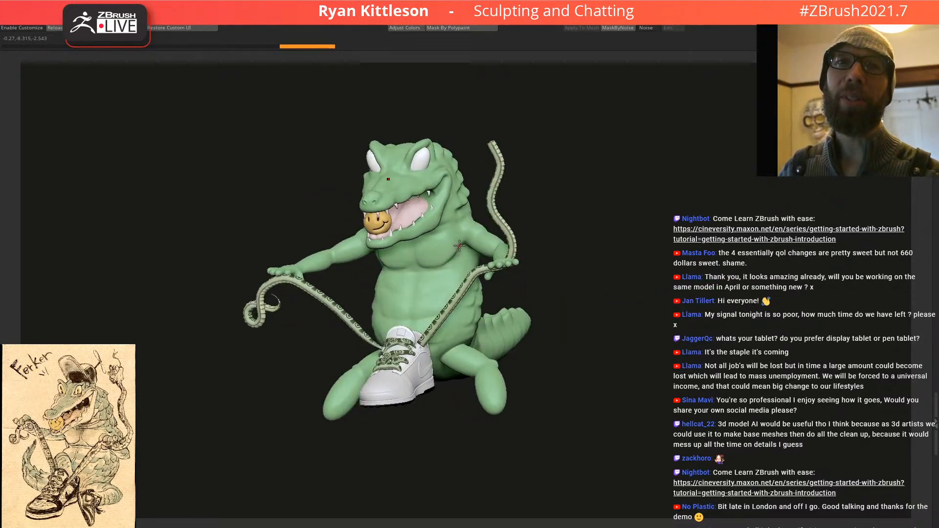